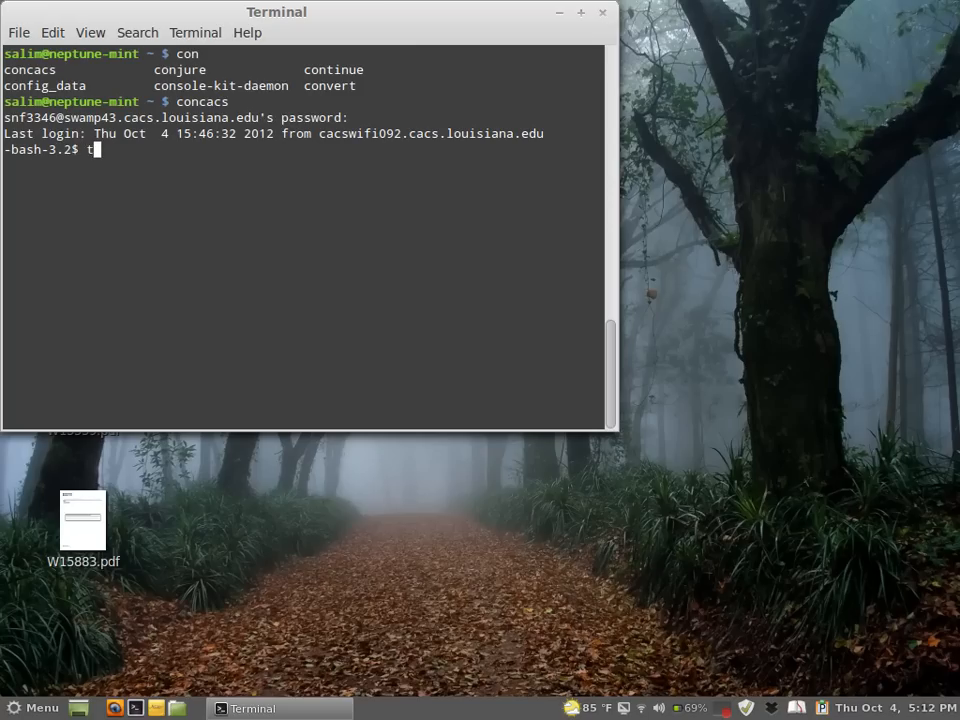
Start the tcsh shell and change into the CADwork directory.
key(Return)
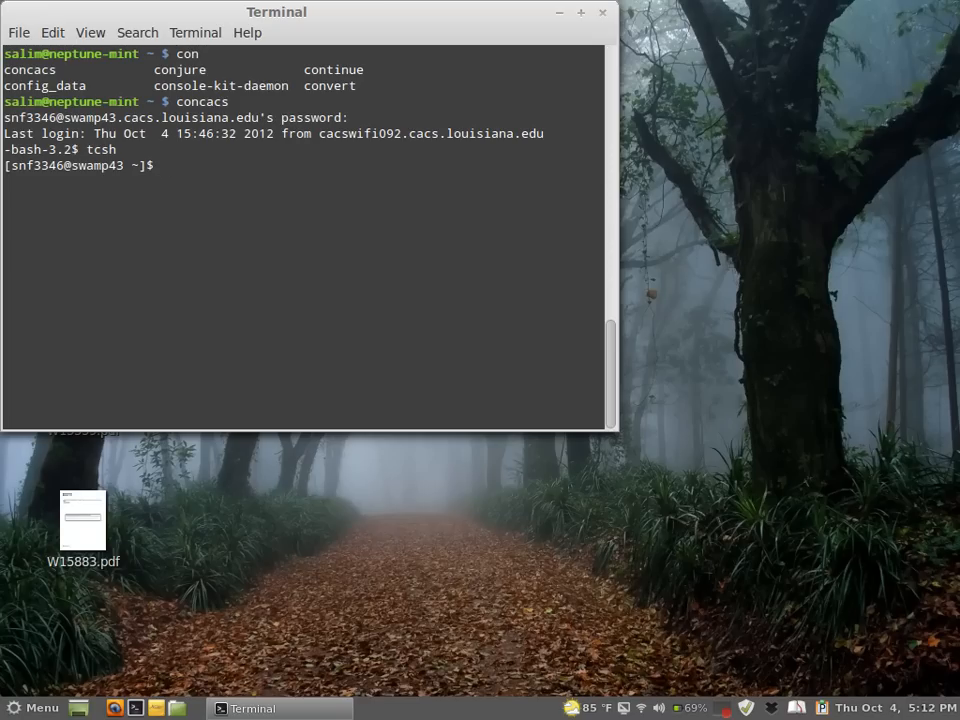
text(cd CA)
key(Tab)
text(D)
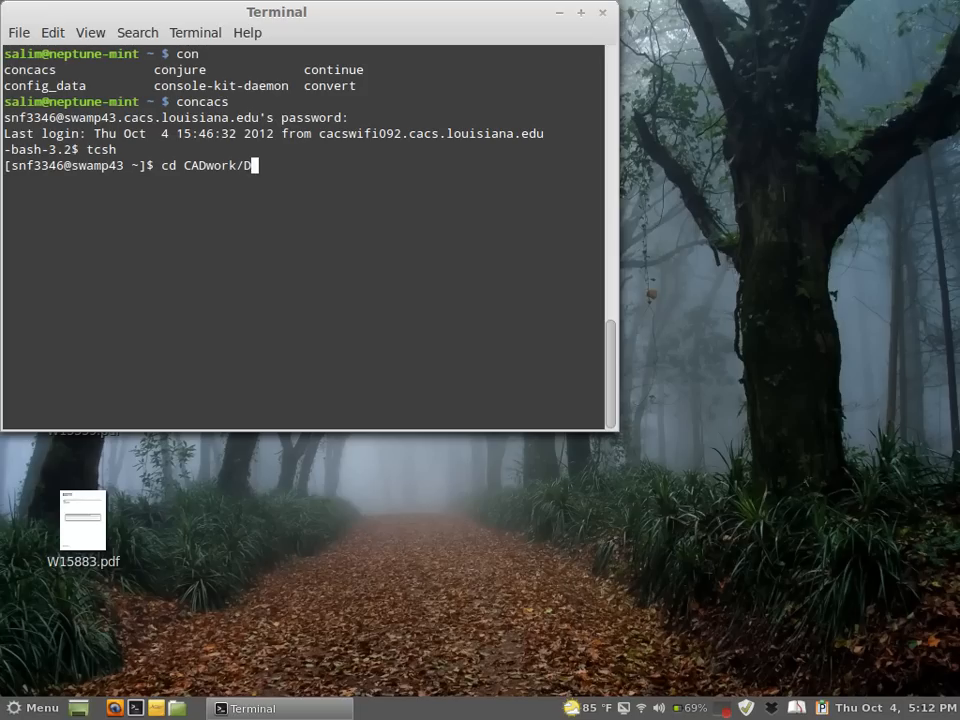
key(BackSpace)
key(Return)
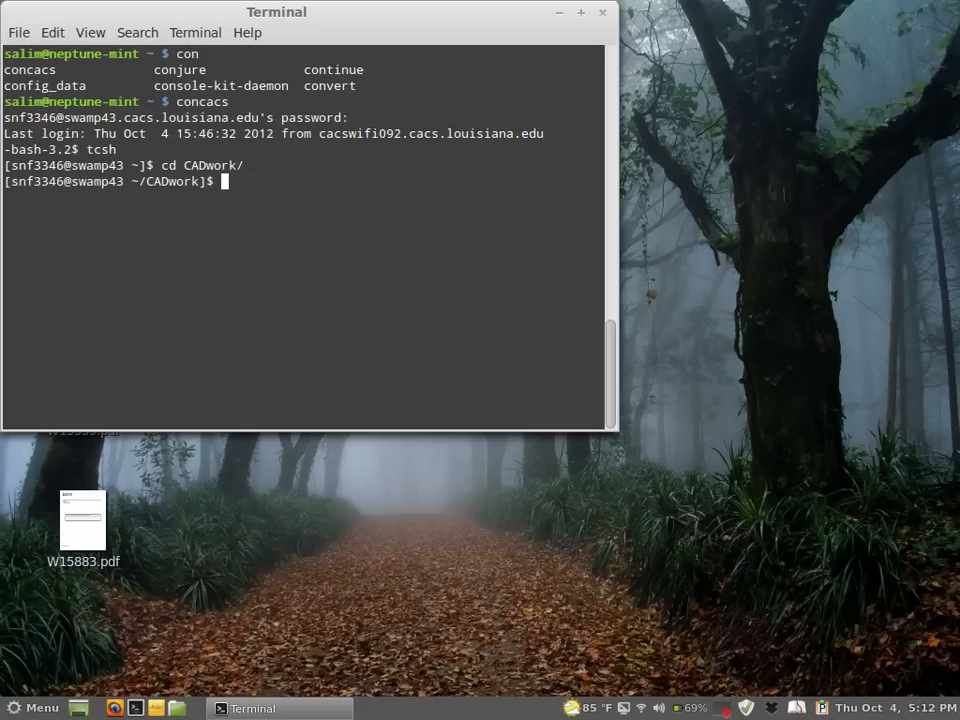
Create a directory named csce585-fa12 inside CADwork and change into it.
text(mkdir csce)
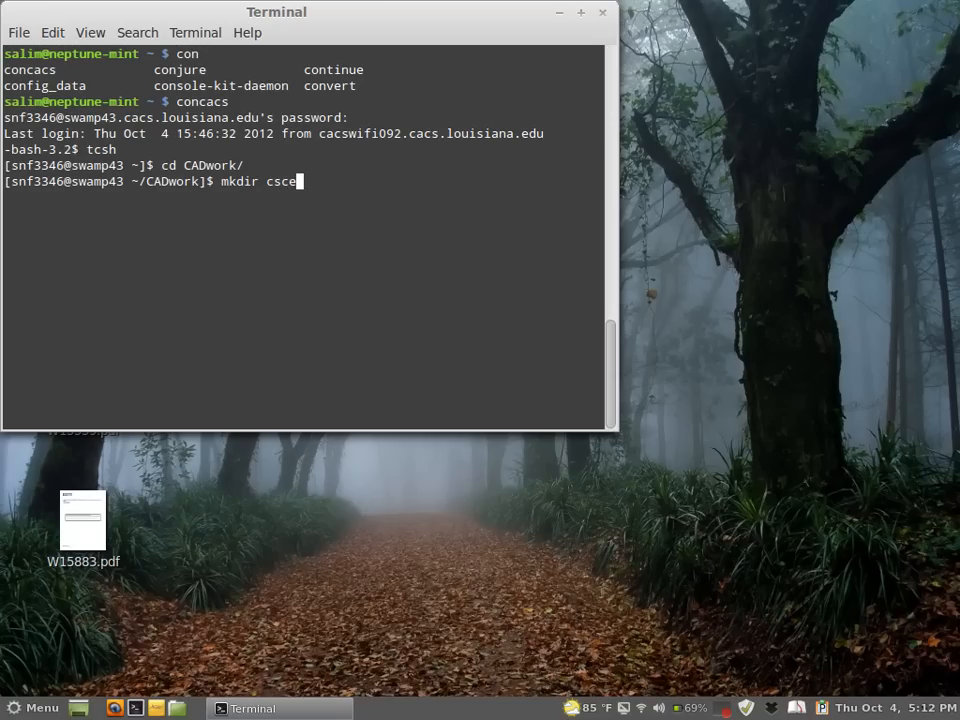
text(585-fa12)
key(Return)
text(cd cs)
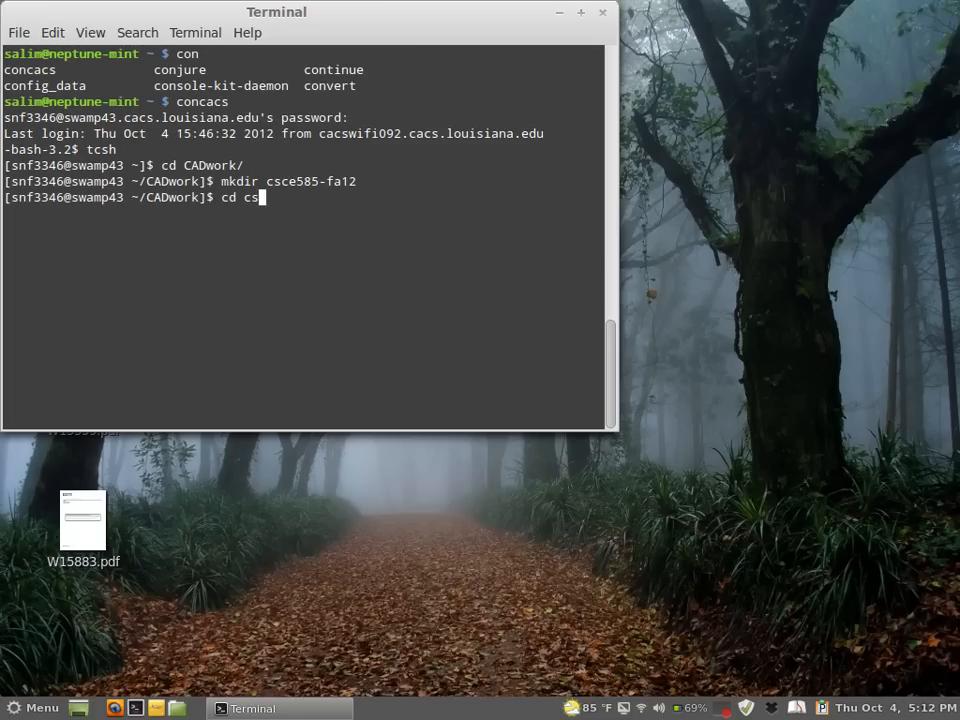
key(Tab)
key(Return)
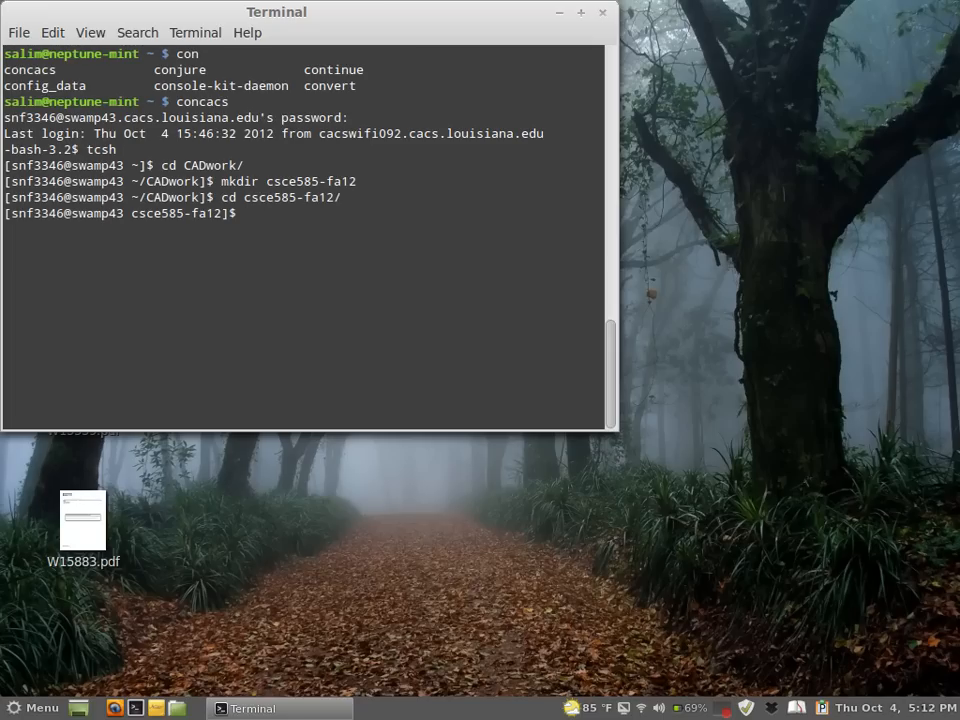
Run magicSetup and launch the Magic layout editor with the mag09 command.
text(magicSetup)
key(Return)
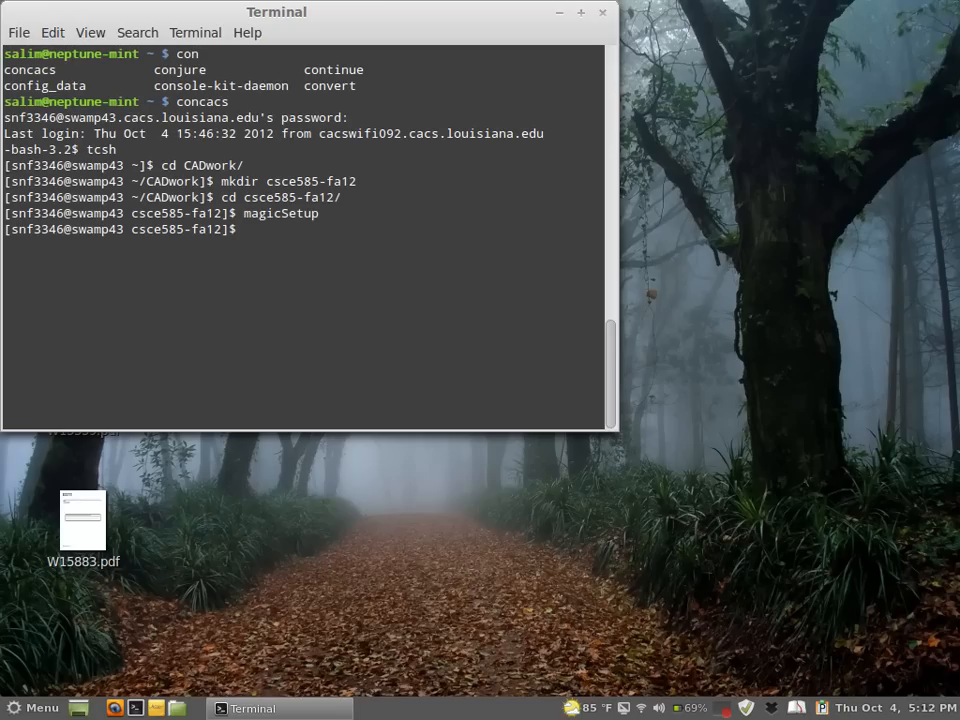
text(mag09)
key(Return)
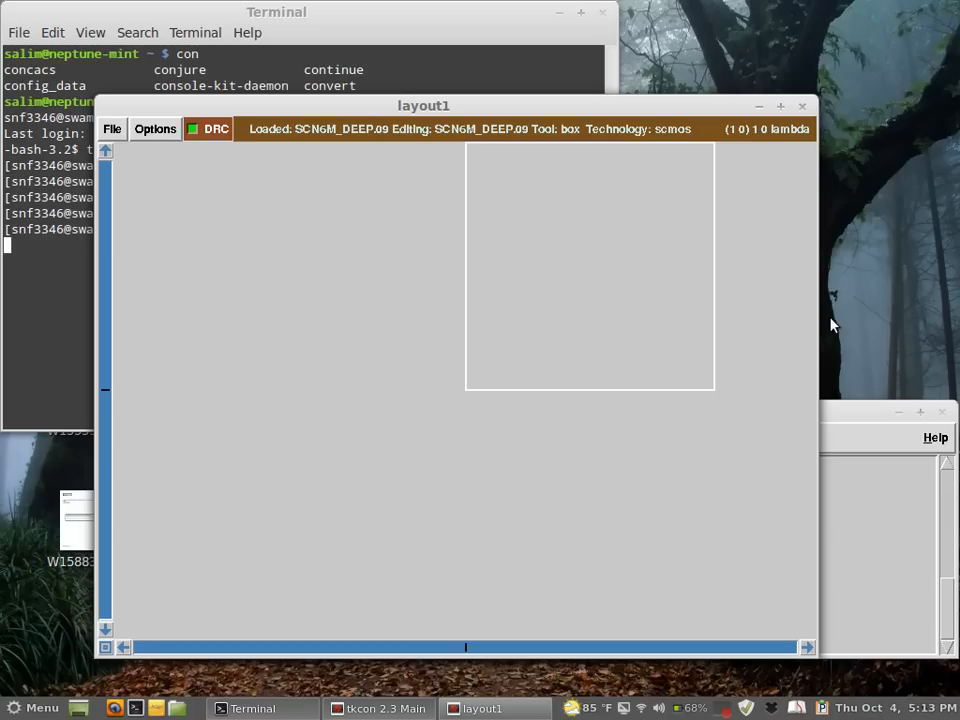
Arrange the layout1 and tkcon console windows so the console sits lower and the layout area higher on the desktop.
drag(628, 108, 608, 38)
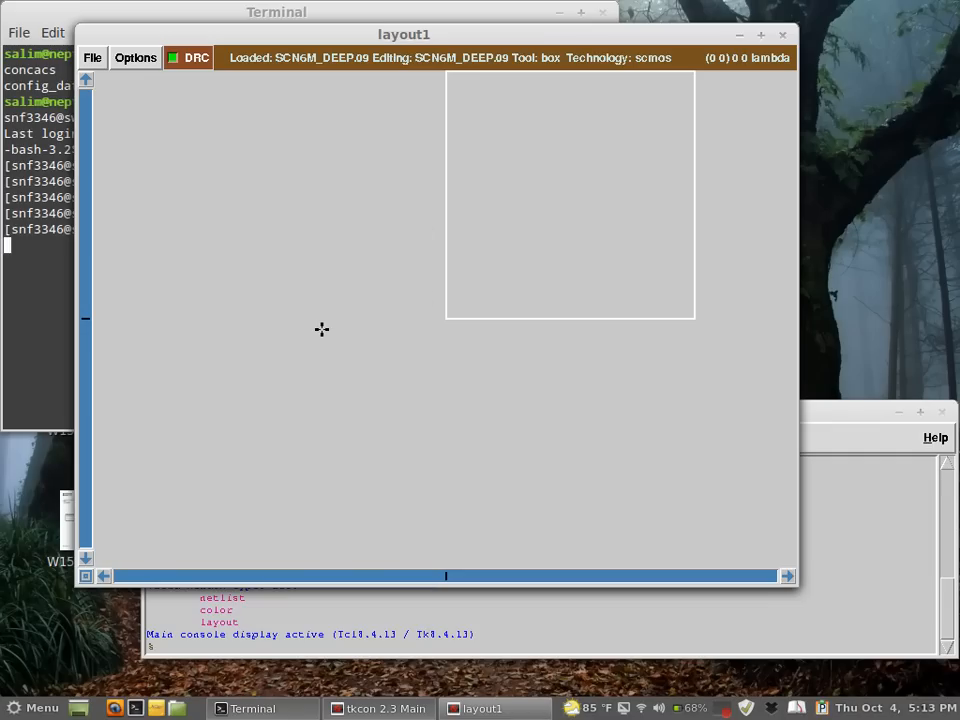
click(870, 418)
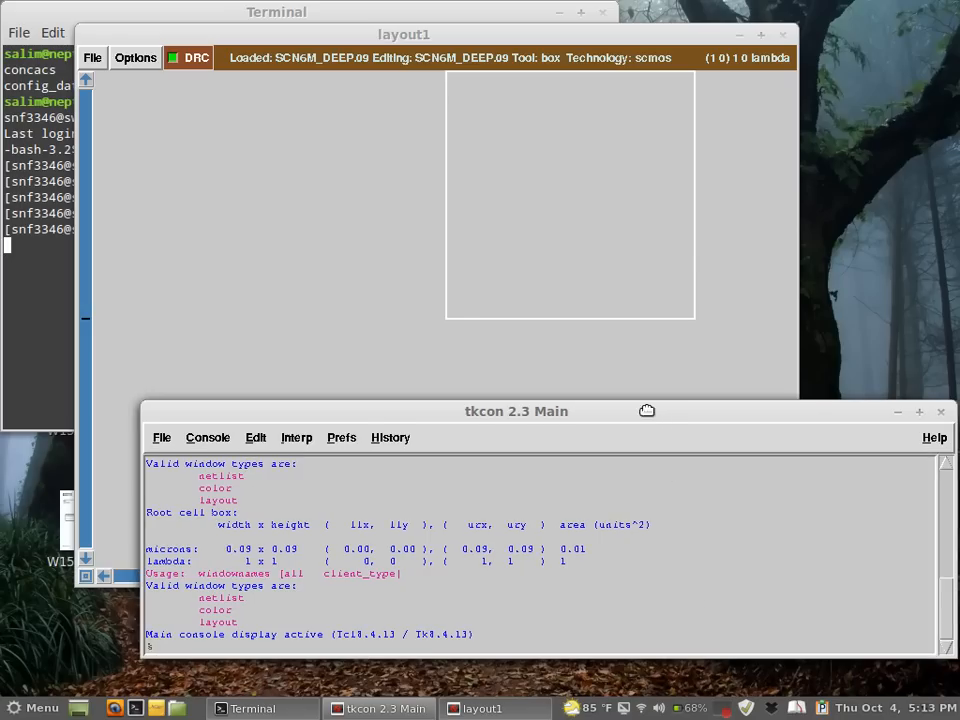
drag(649, 409, 595, 434)
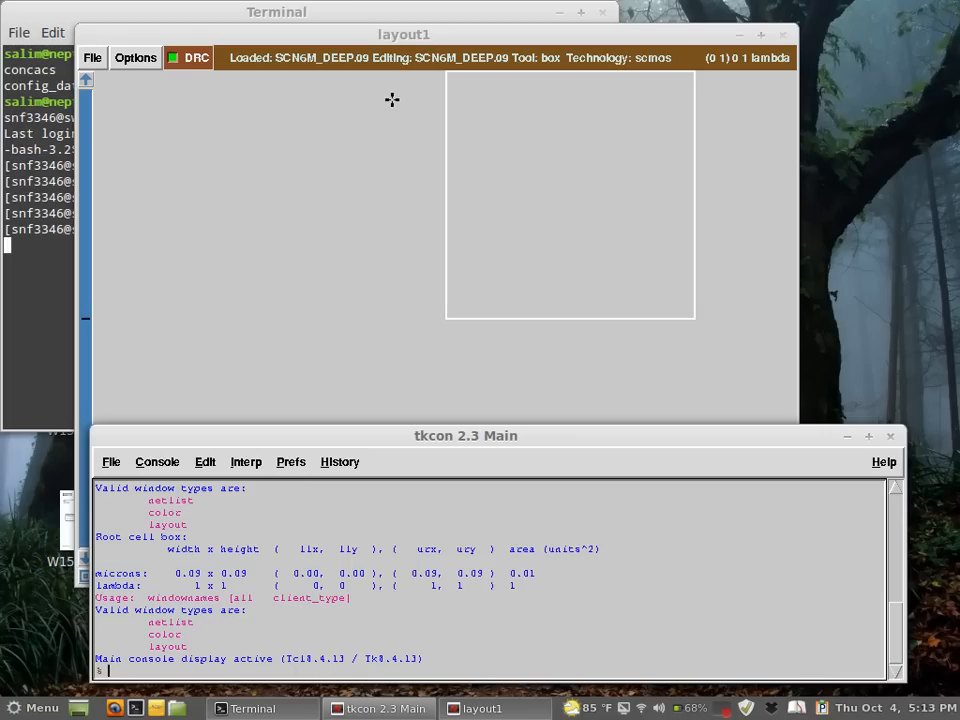
Bring the layout1 window to the front and show its layer toolbar.
click(303, 40)
click(140, 60)
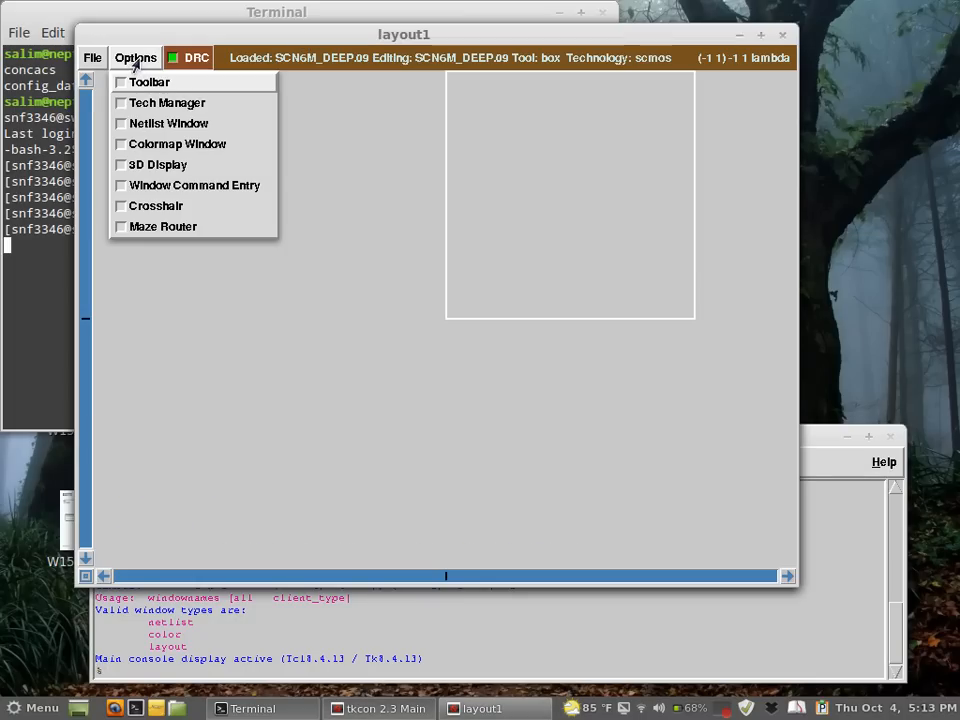
click(118, 83)
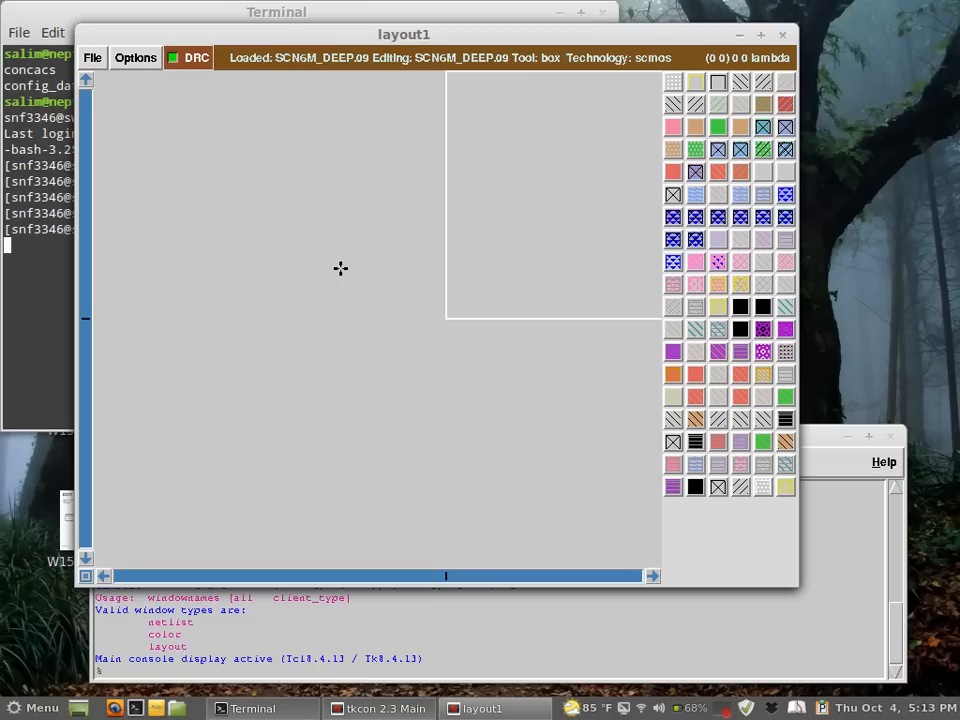
Turn on the grid in the layout window.
key(g)
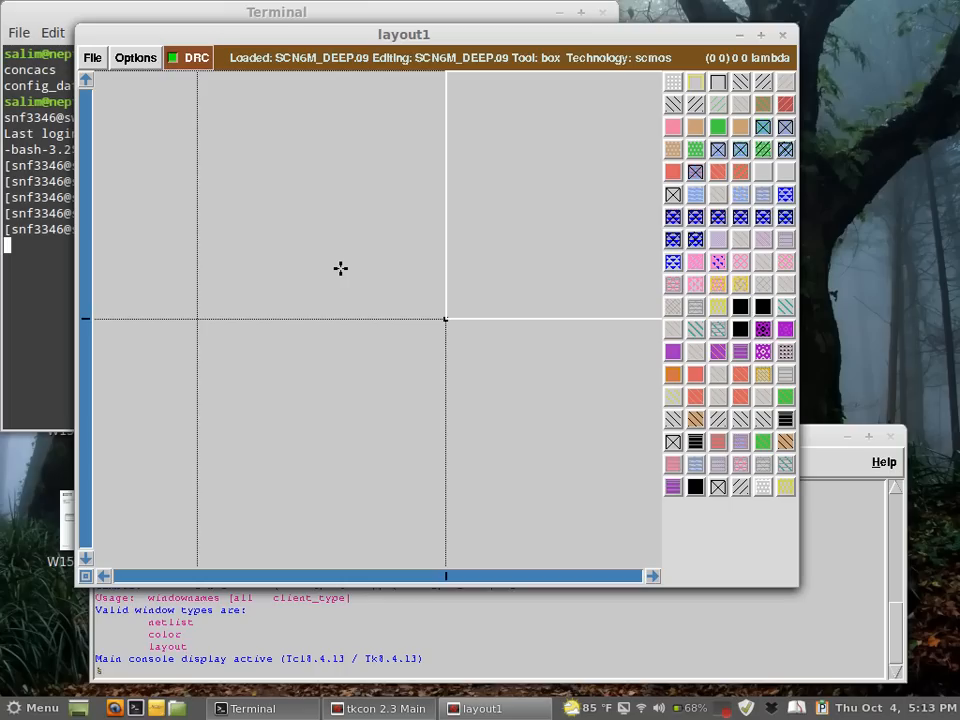
key(shift+z)
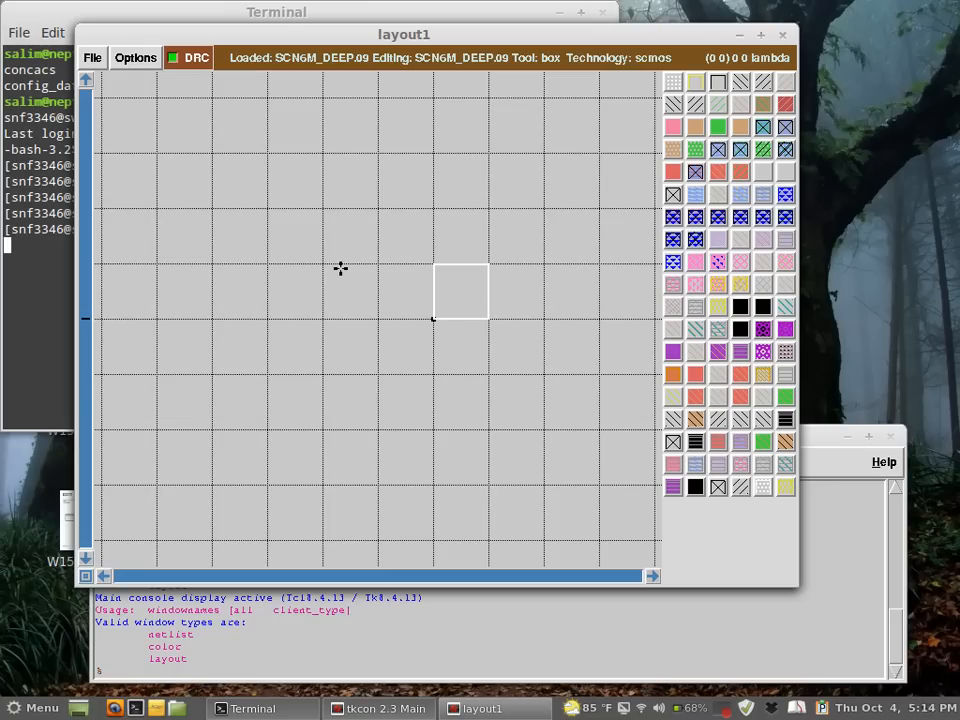
key(z)
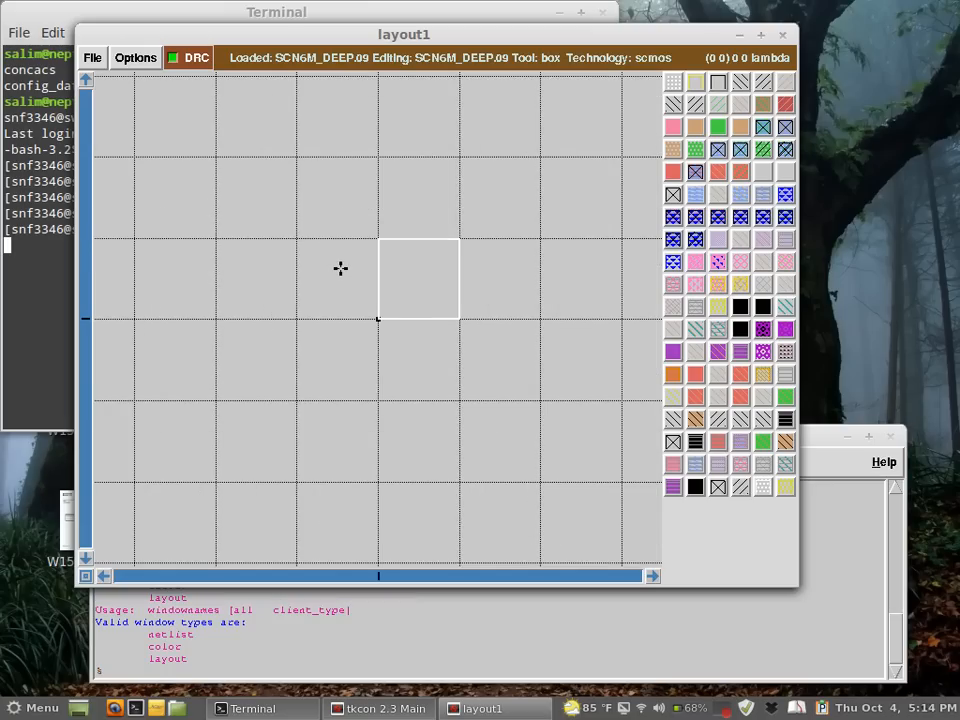
key(shift+z)
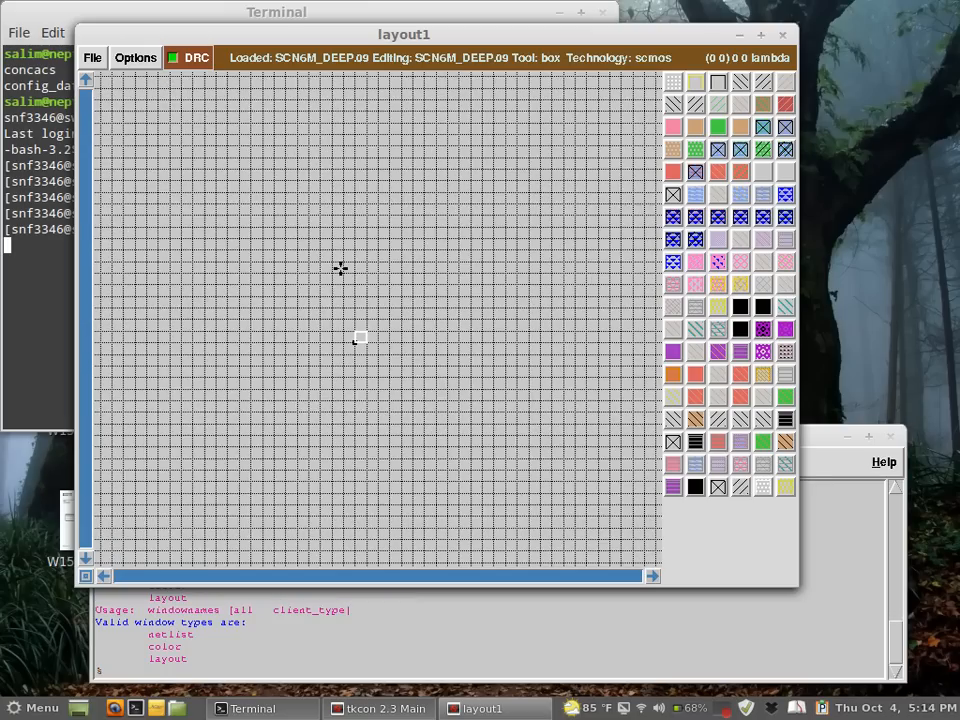
click(138, 59)
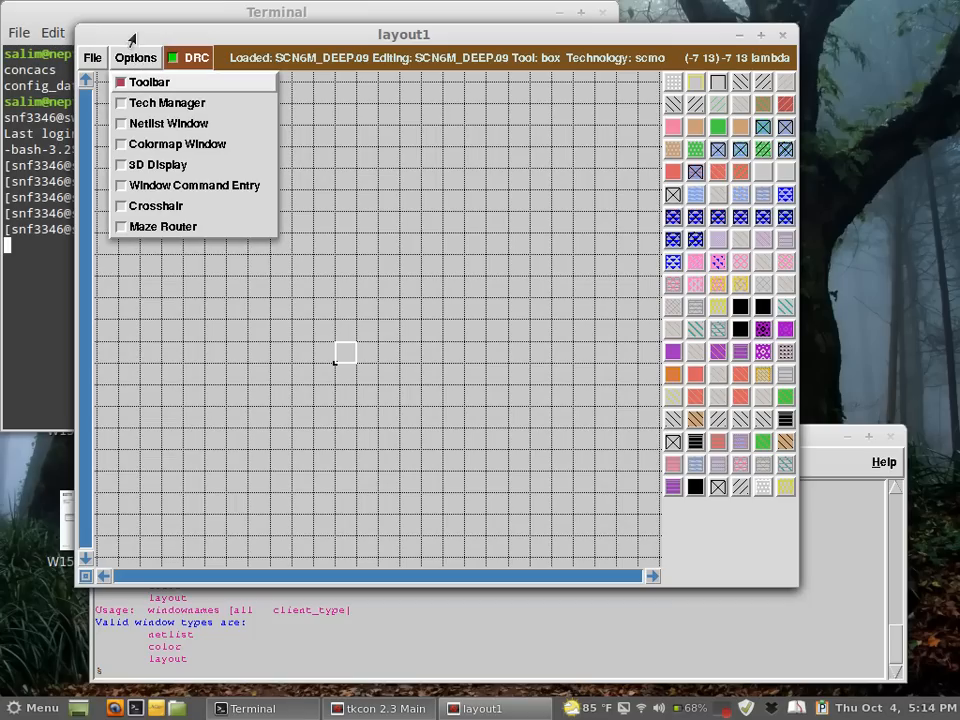
click(136, 57)
ctrl+scroll(348, 285, up, 1)
ctrl+scroll(348, 285, up, 2)
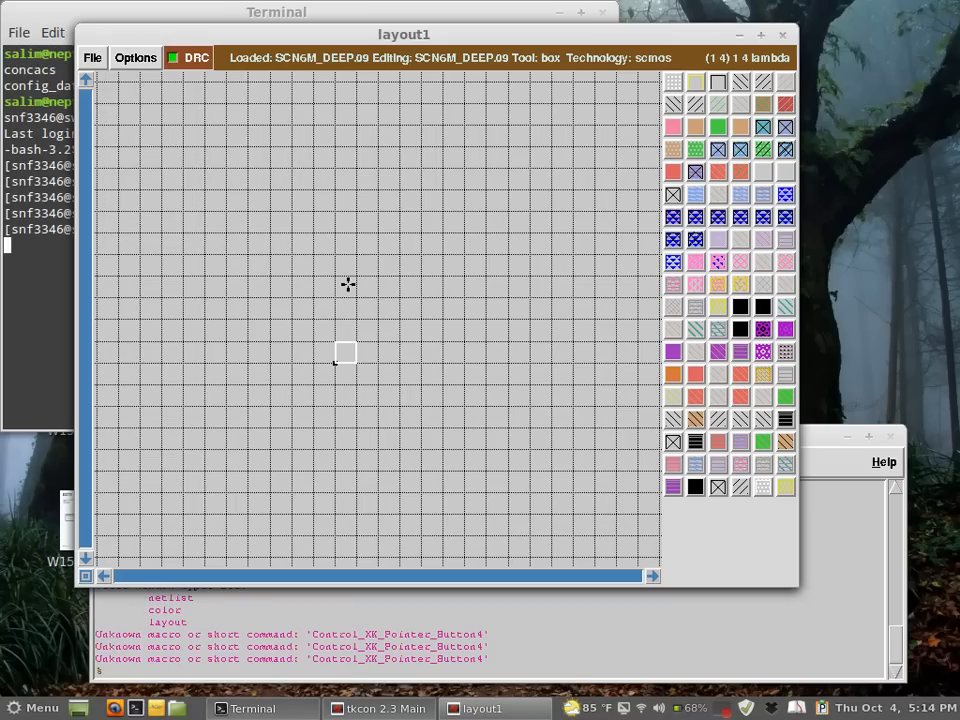
ctrl+scroll(97, 64, down, 1)
click(93, 60)
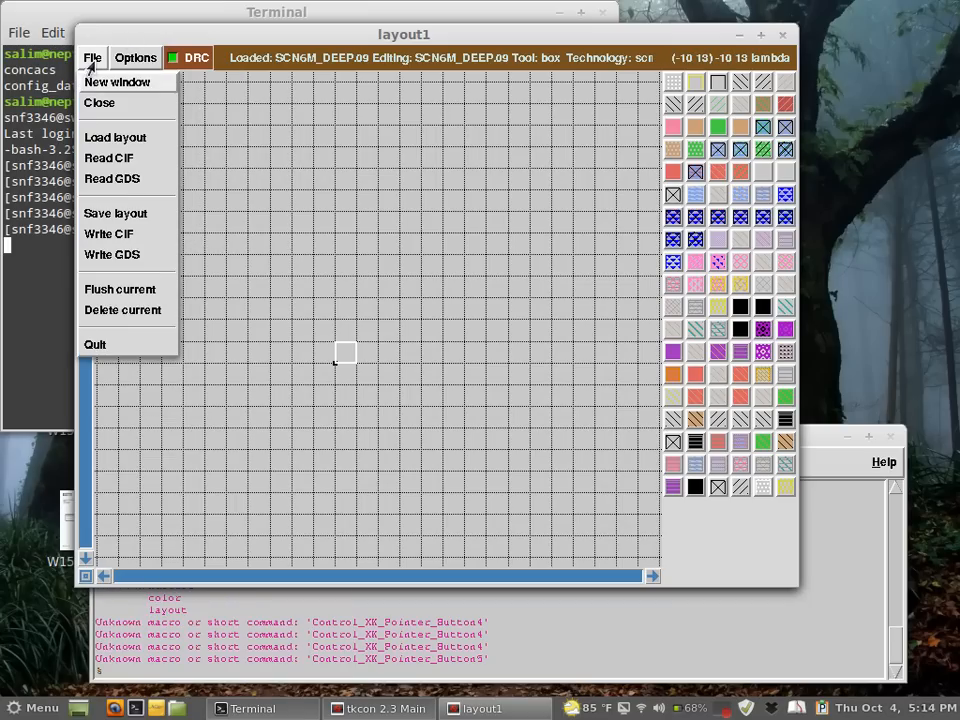
click(164, 37)
Zoom the layout grid out and in and pan it to examine the area around the unit box at the origin.
key(shift+z)
key(z)
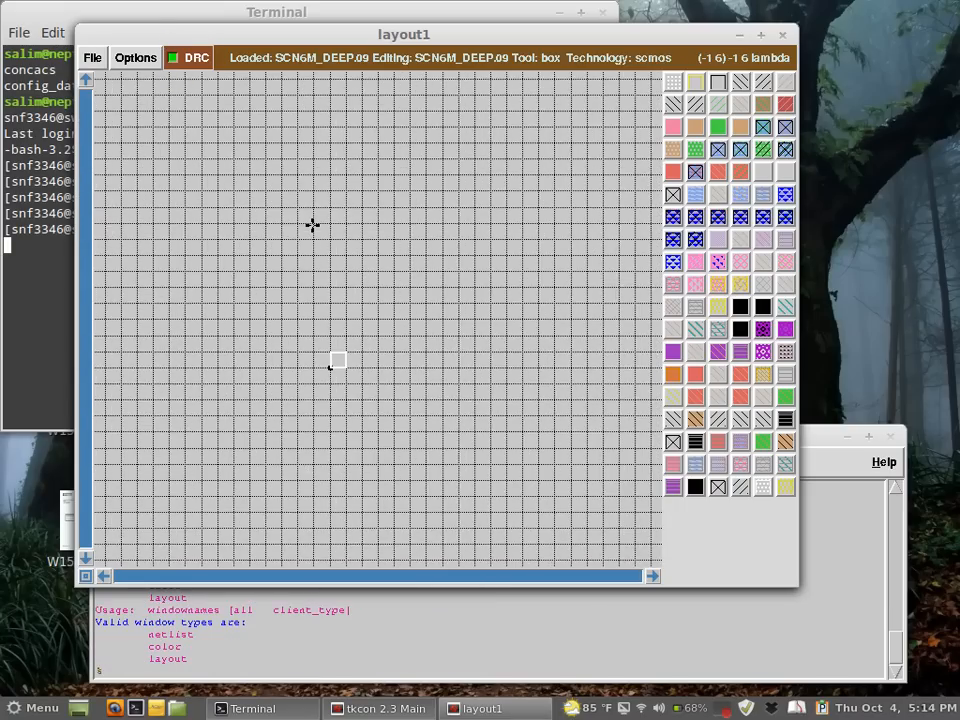
key(shift+z)
key(Down)
key(z)
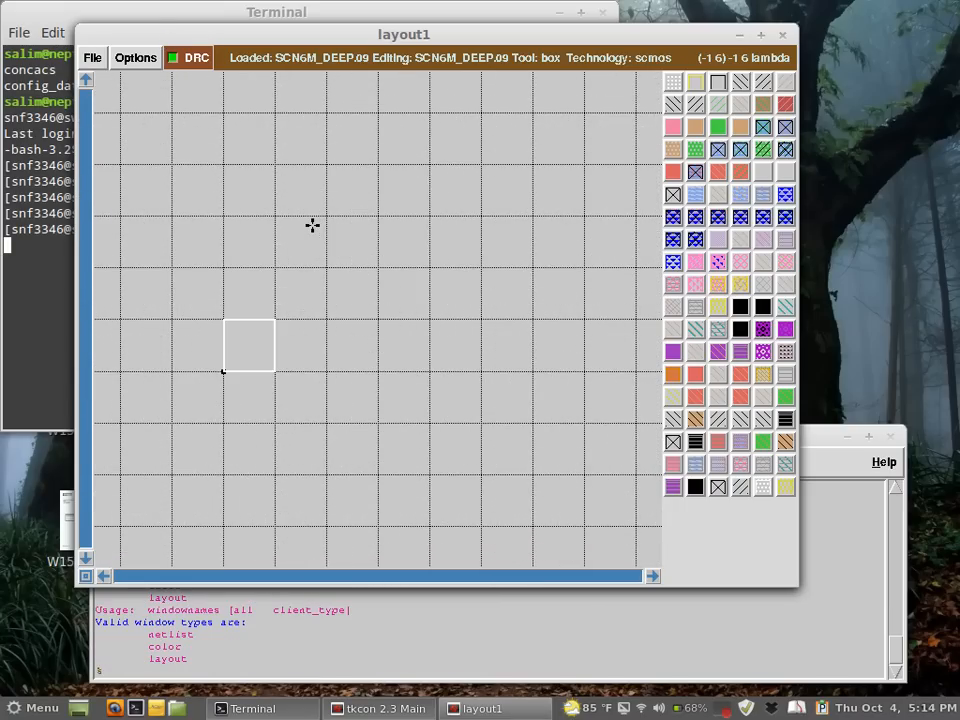
key(Down)
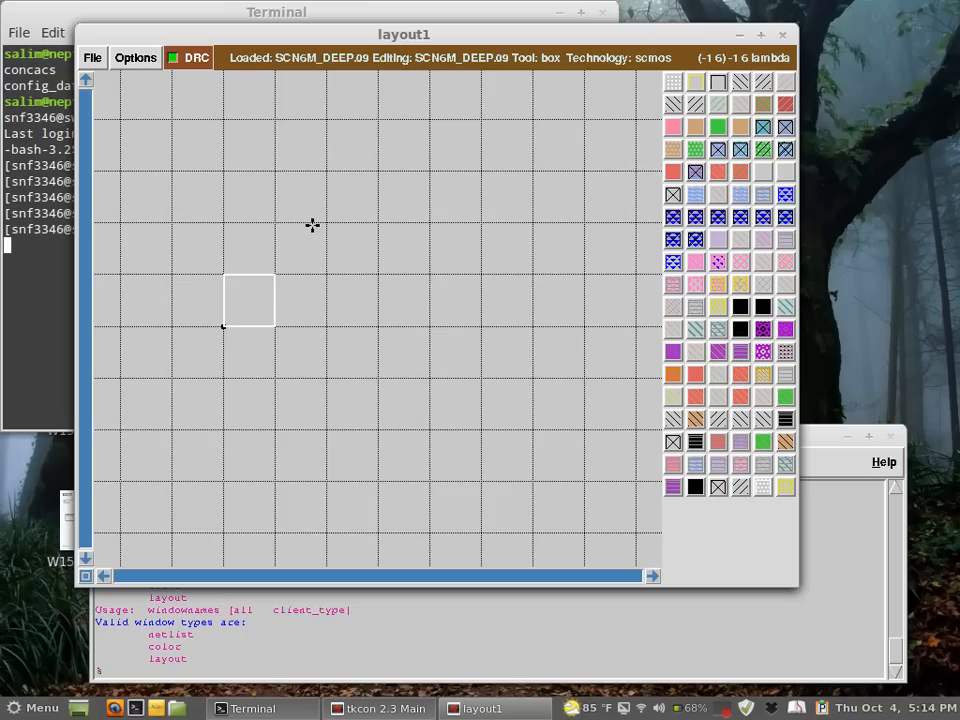
key(Right)
key(Left)
key(Left)
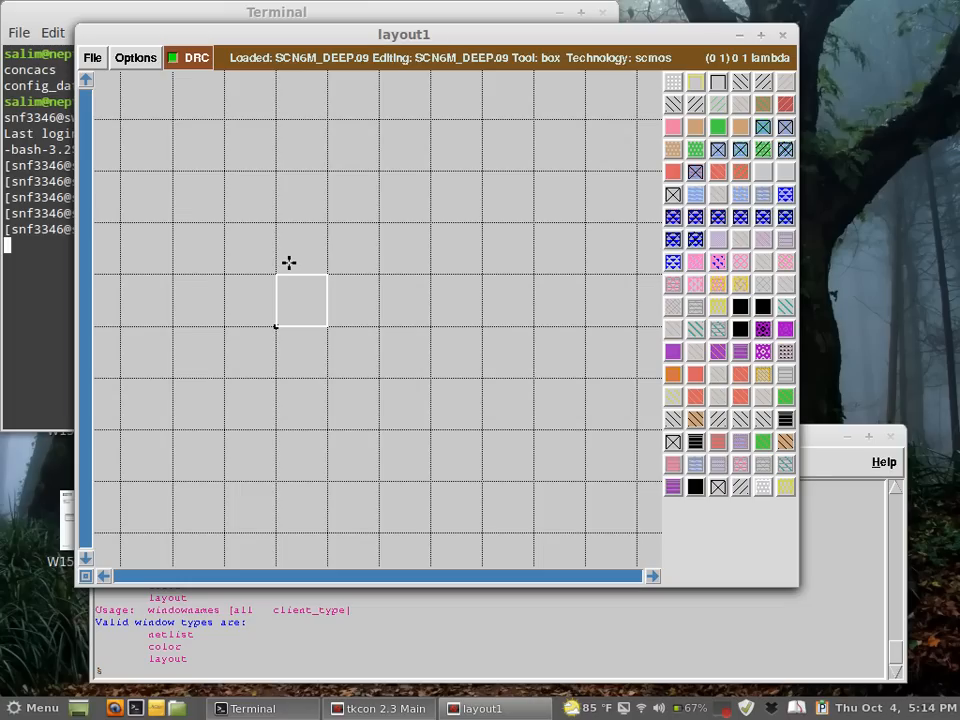
Minimize the terminal window and resize the layout box to 5 by 2 lambda with its lower-left corner at (-1, 0).
click(271, 709)
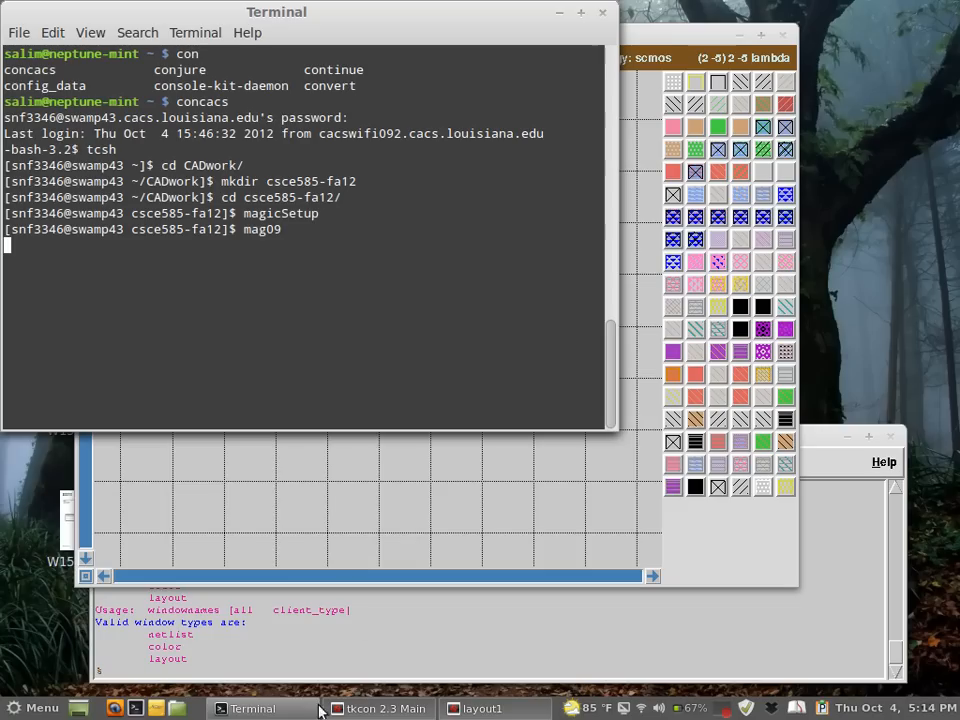
click(245, 711)
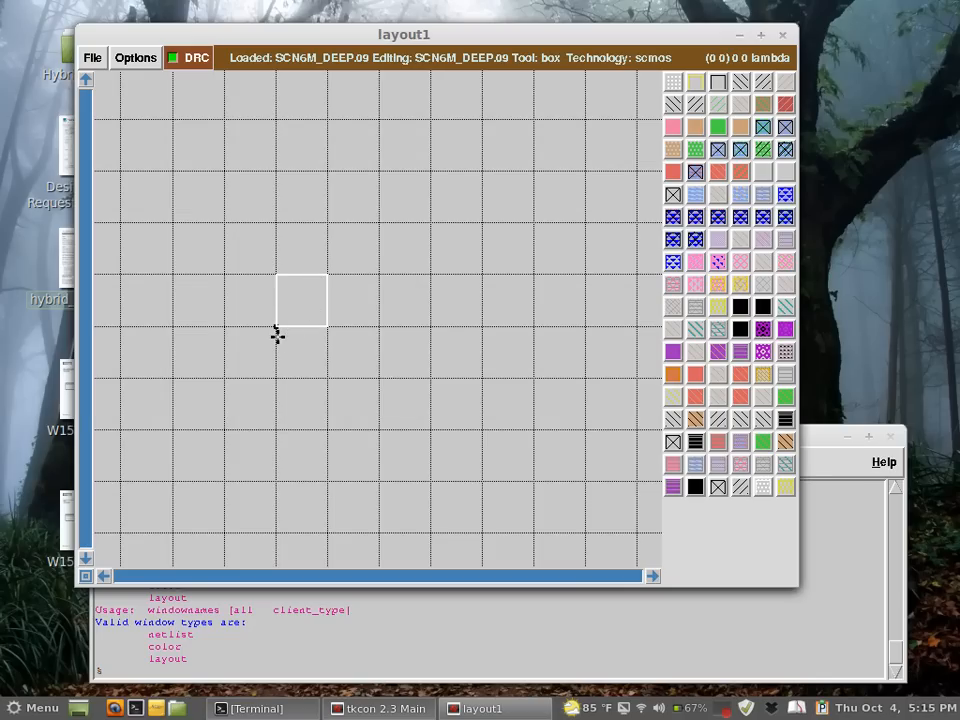
click(240, 331)
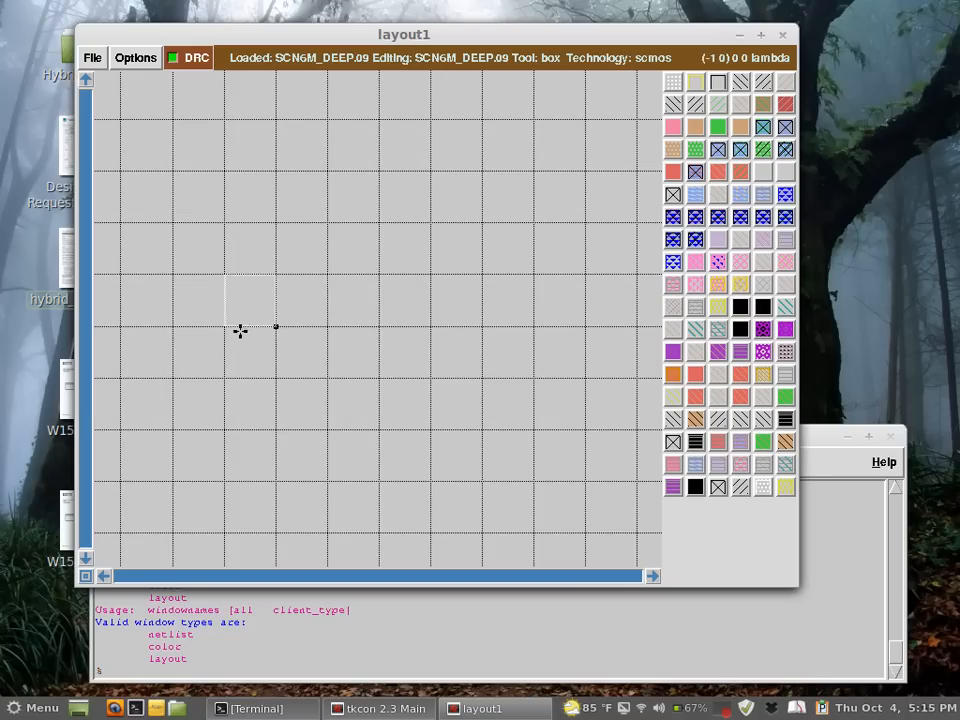
right_click(369, 223)
right_click(411, 182)
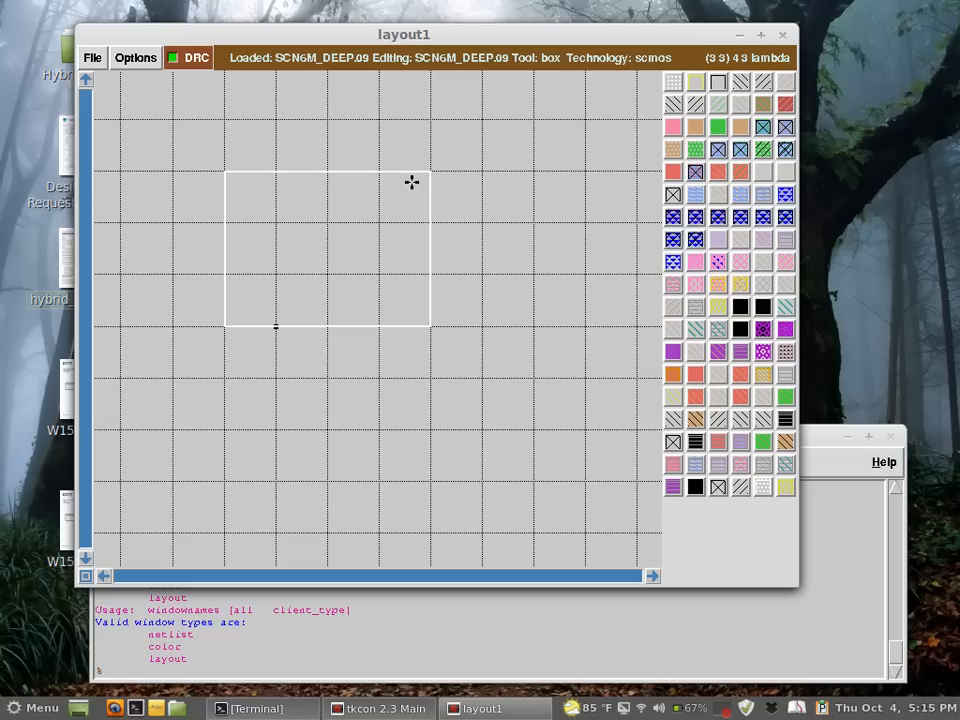
right_click(484, 216)
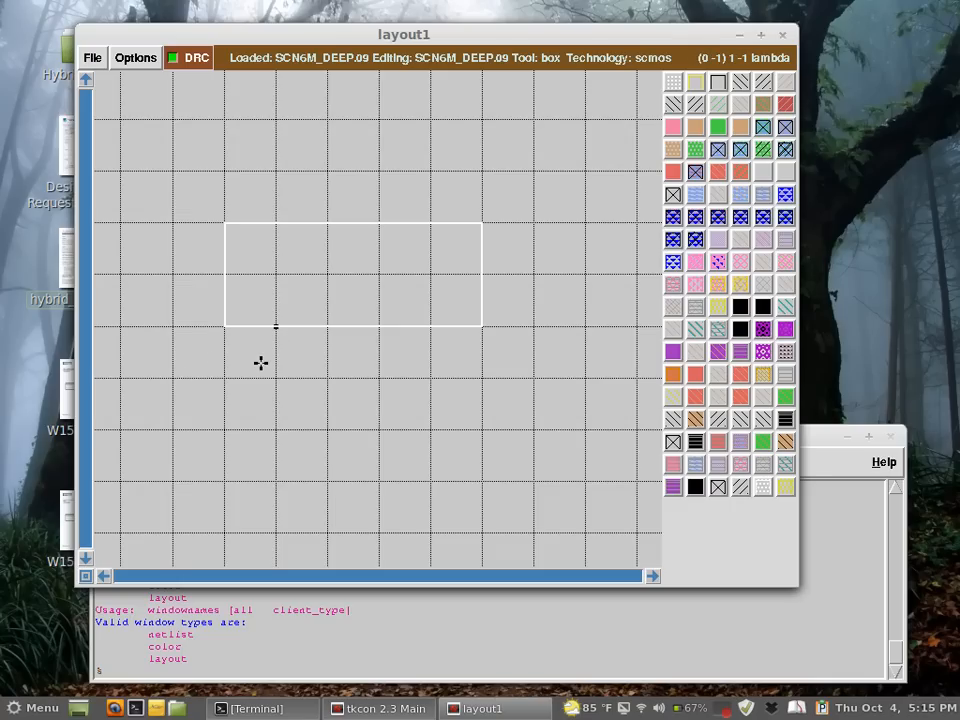
Move the 5 by 2 lambda box around the grid and leave its lower-left corner at (-2, 0).
click(446, 193)
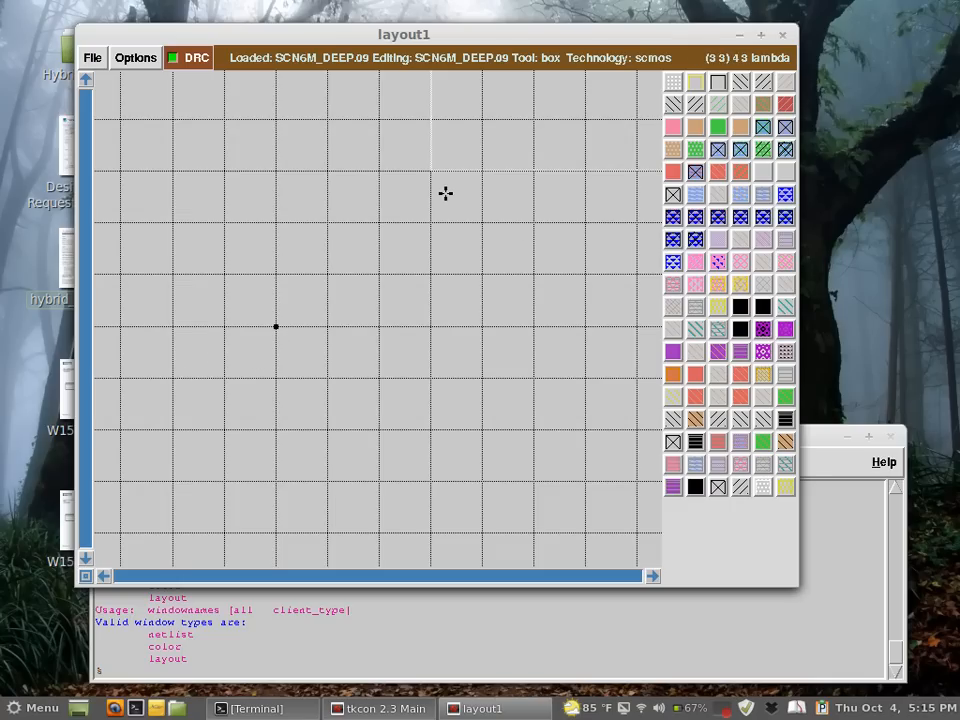
click(332, 289)
click(249, 379)
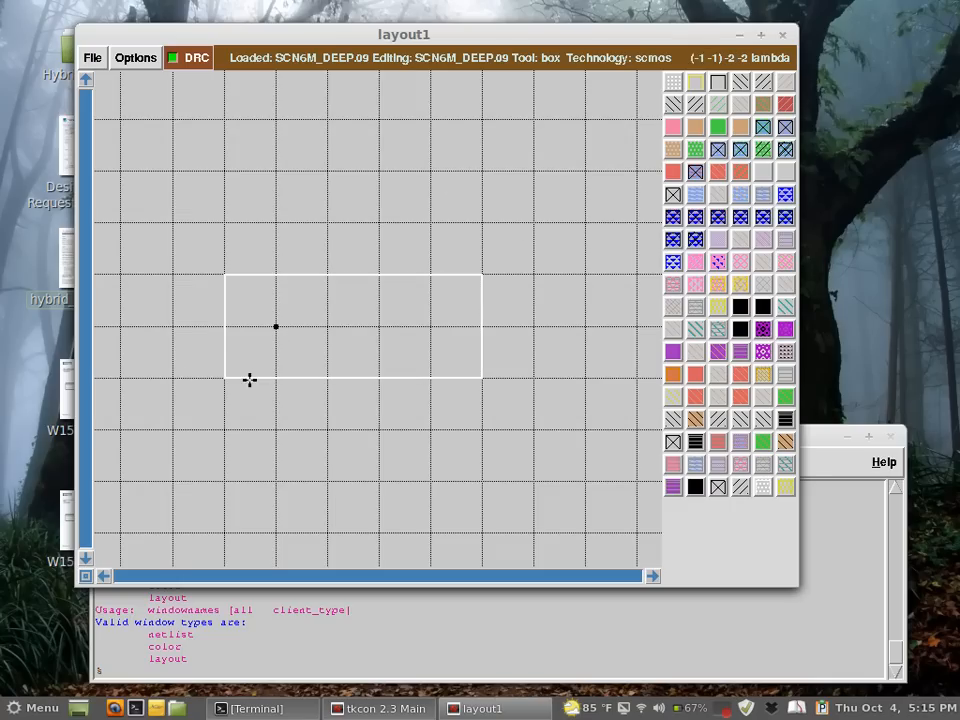
click(201, 215)
click(193, 306)
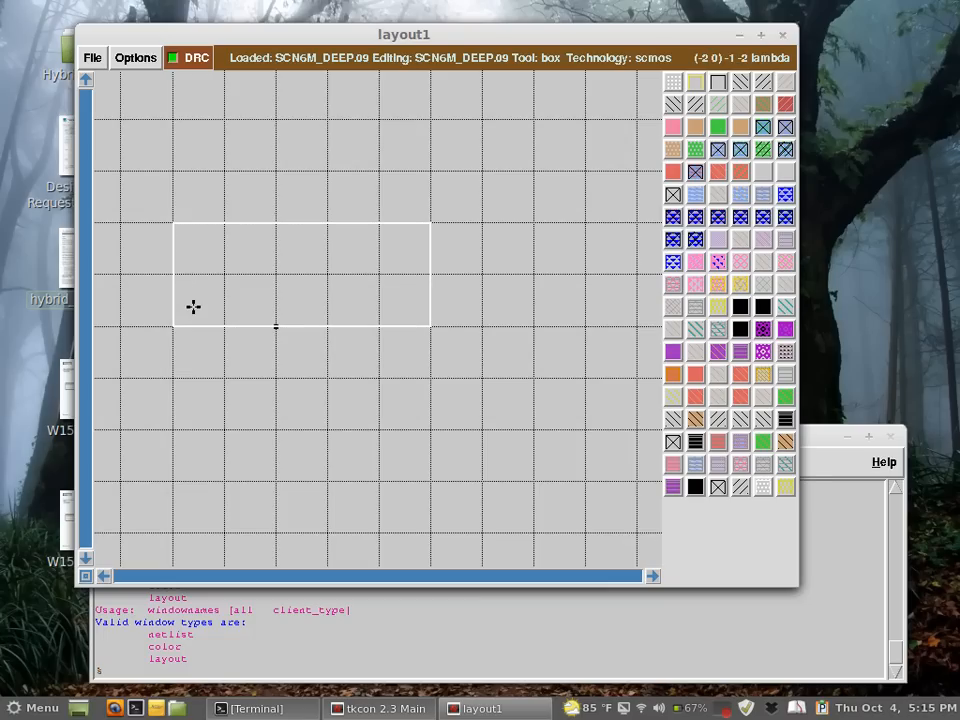
click(172, 389)
click(274, 483)
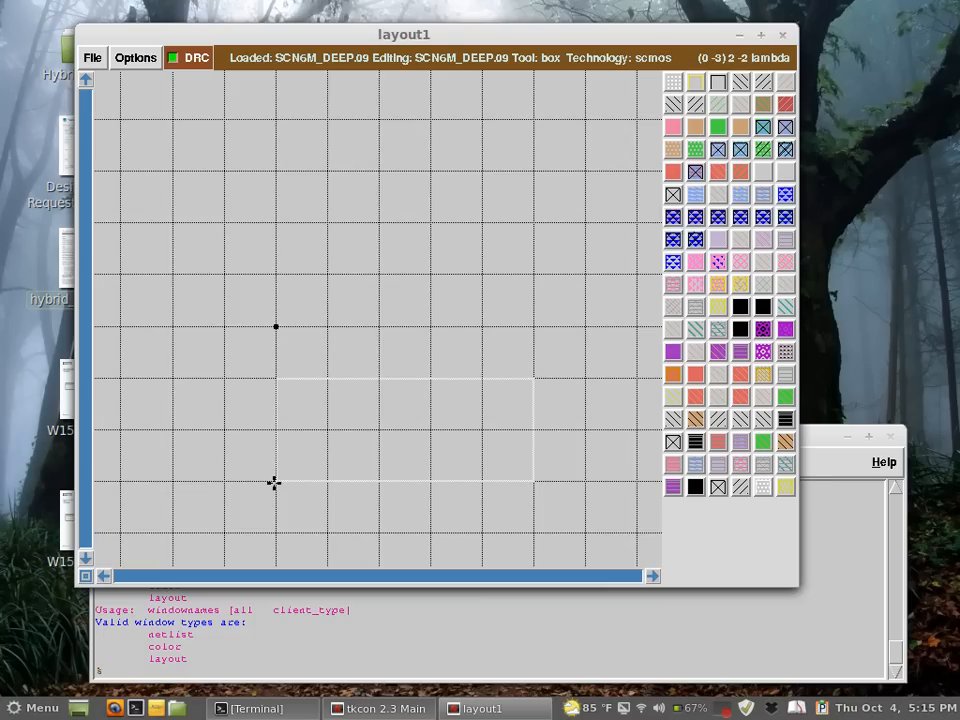
click(275, 273)
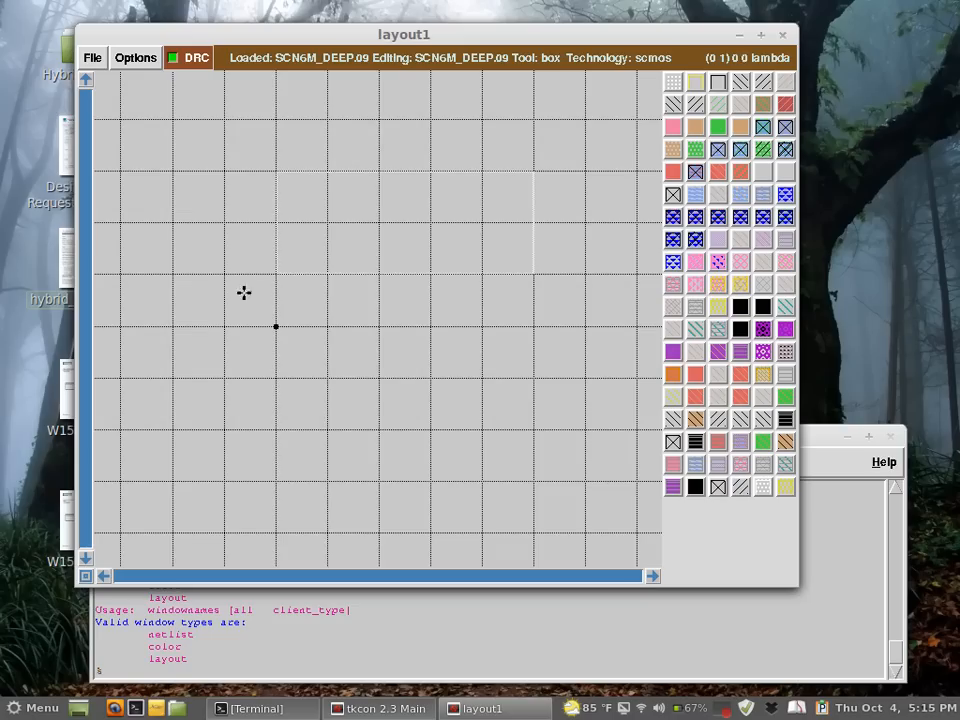
click(179, 336)
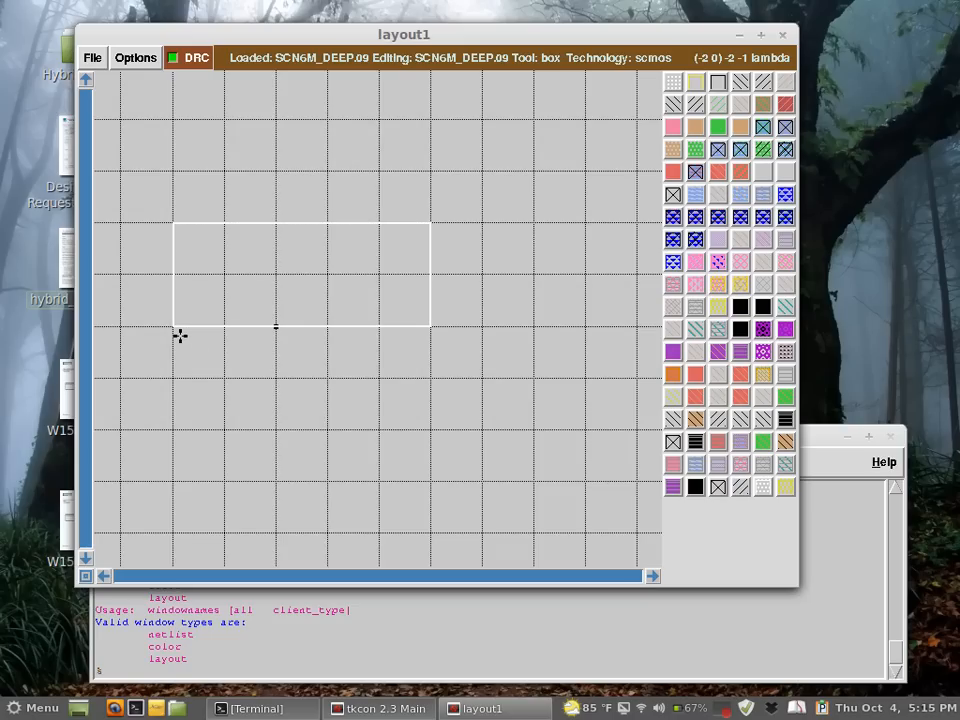
Move the layout box's lower-left corner to (-2, -2) and enlarge the box to 8 by 4 lambda.
click(176, 431)
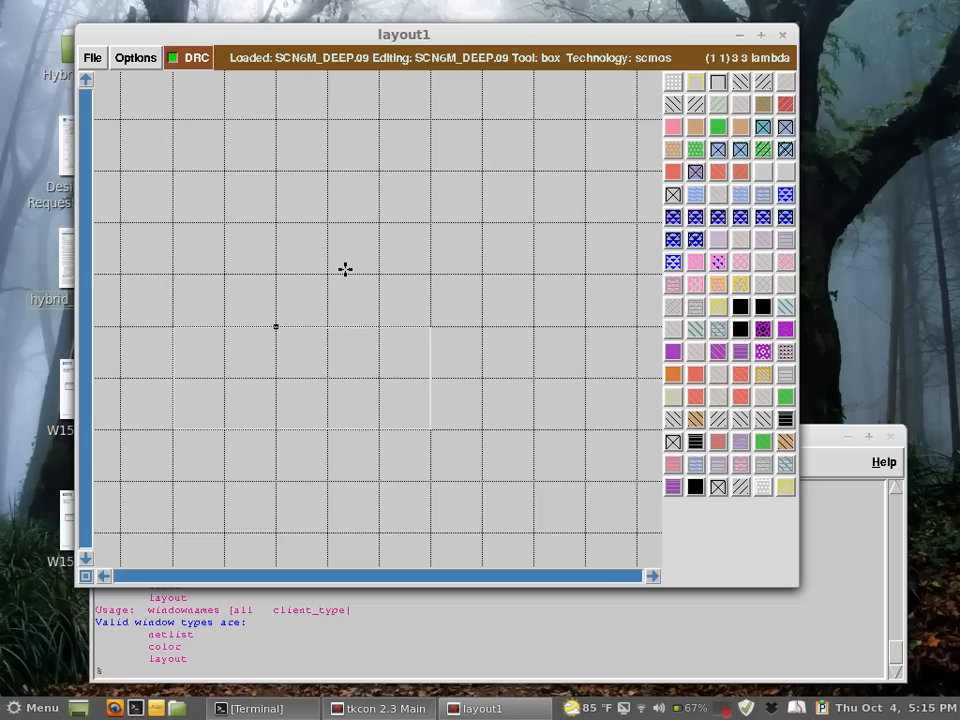
right_click(352, 204)
right_click(395, 210)
right_click(599, 204)
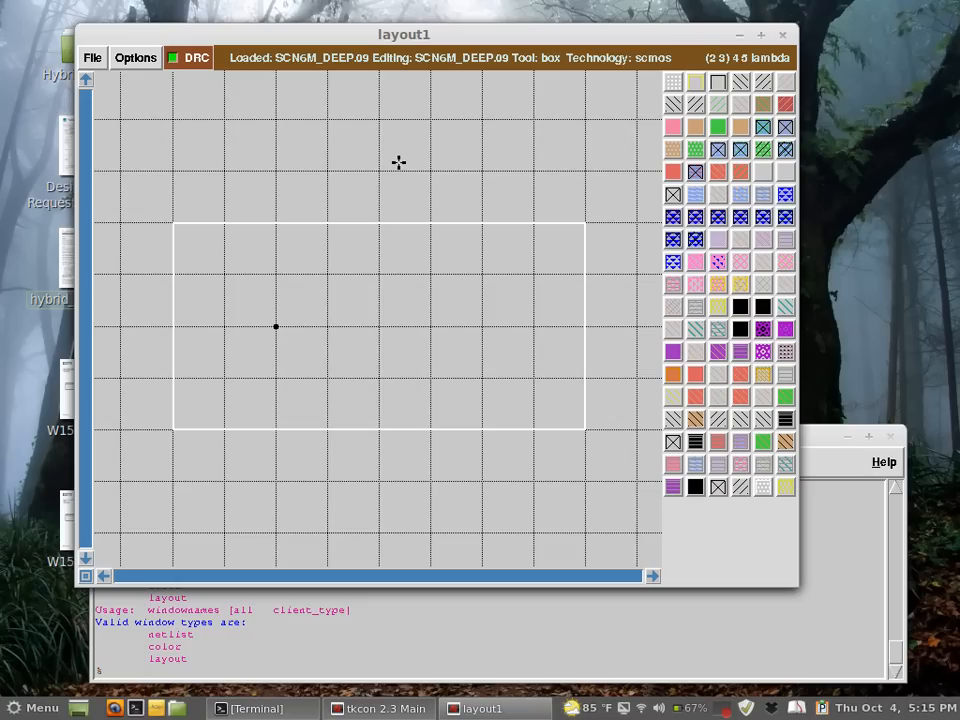
Reshape the box repeatedly by repositioning its free corner, finishing at 8 by 3 lambda with the upper-right corner at (6, -1).
right_click(332, 120)
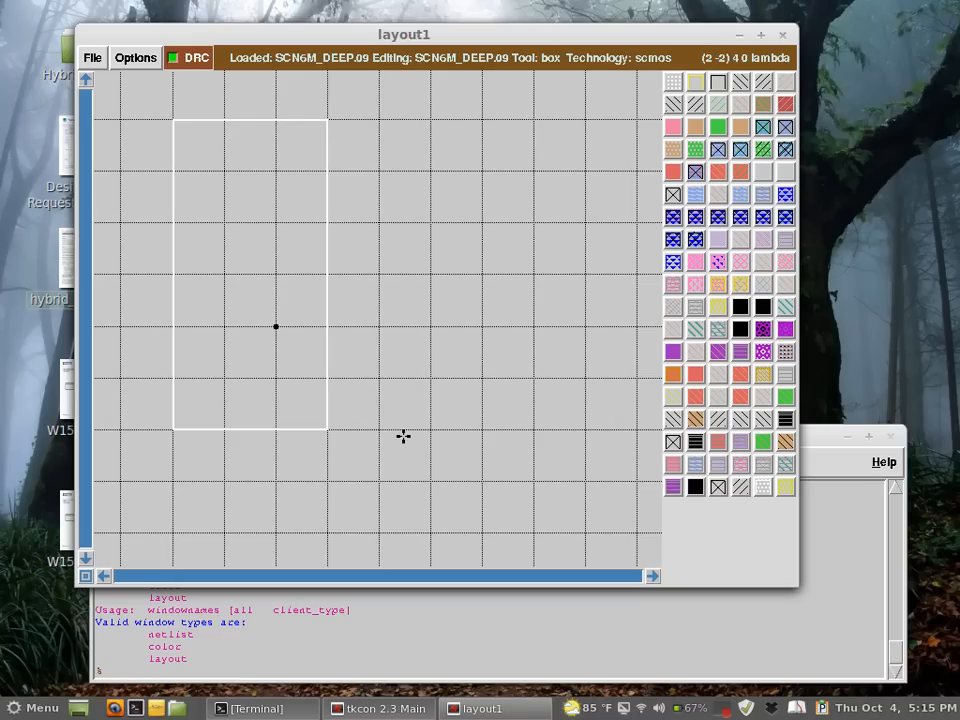
right_click(432, 483)
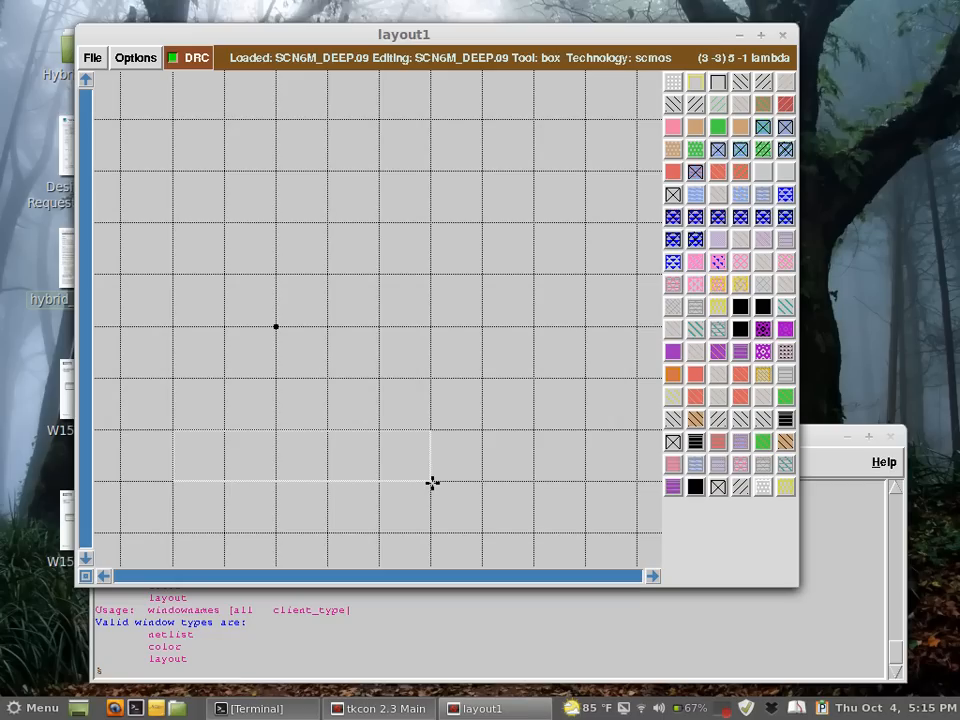
right_click(478, 529)
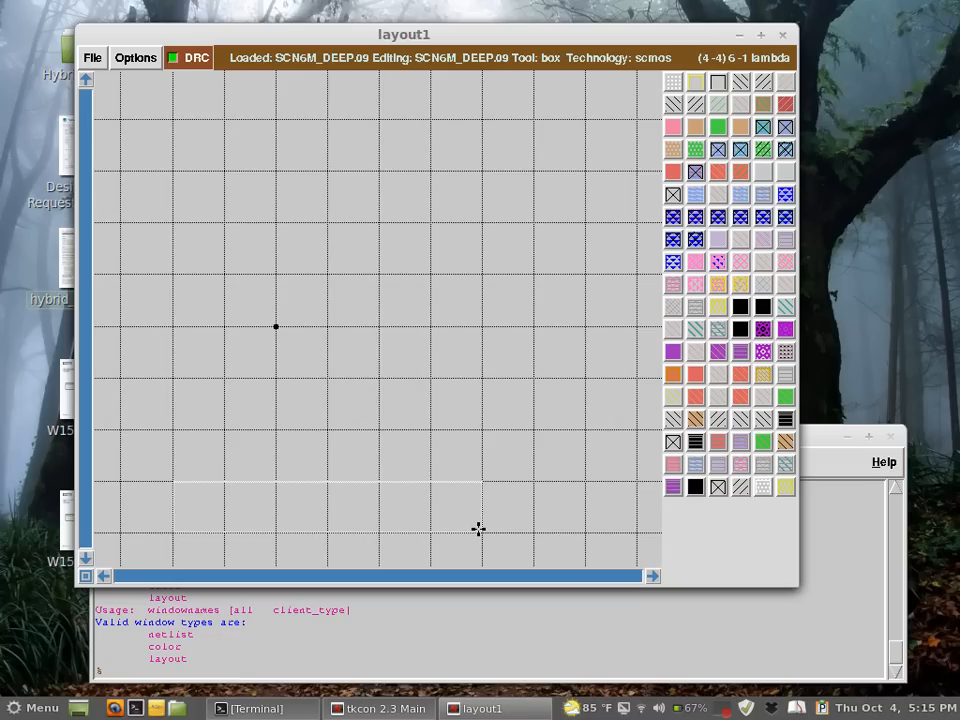
right_click(521, 533)
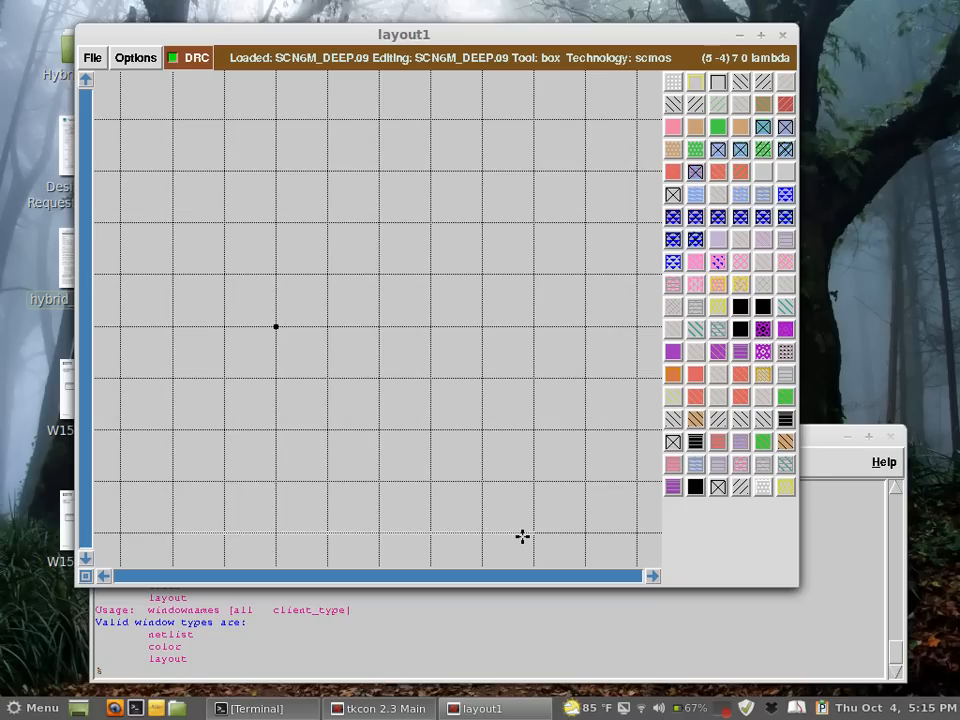
right_click(530, 255)
right_click(530, 221)
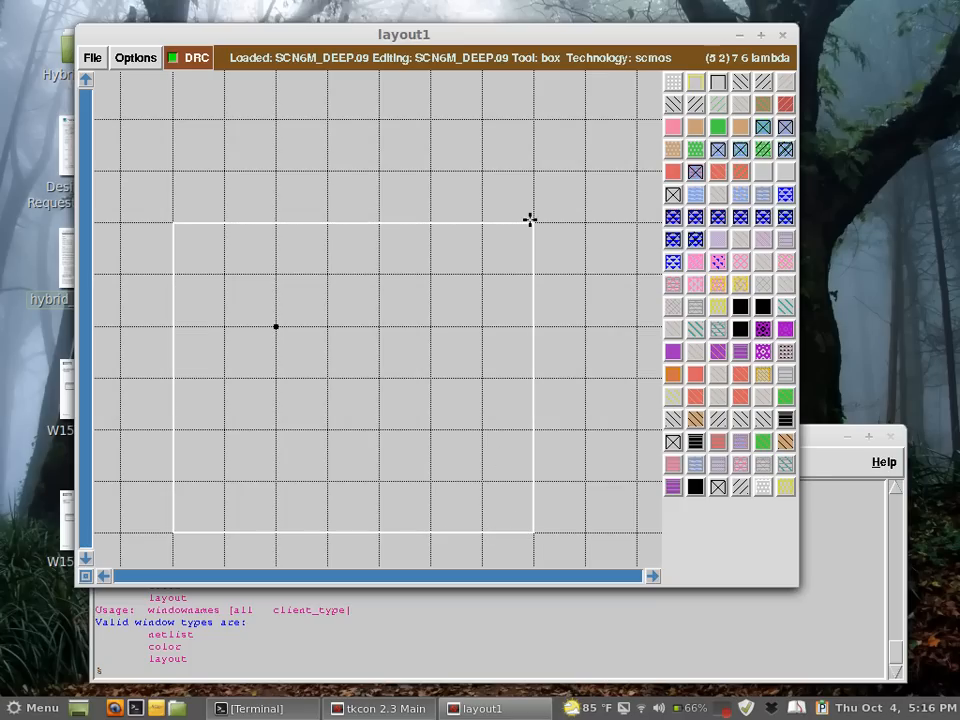
right_click(388, 161)
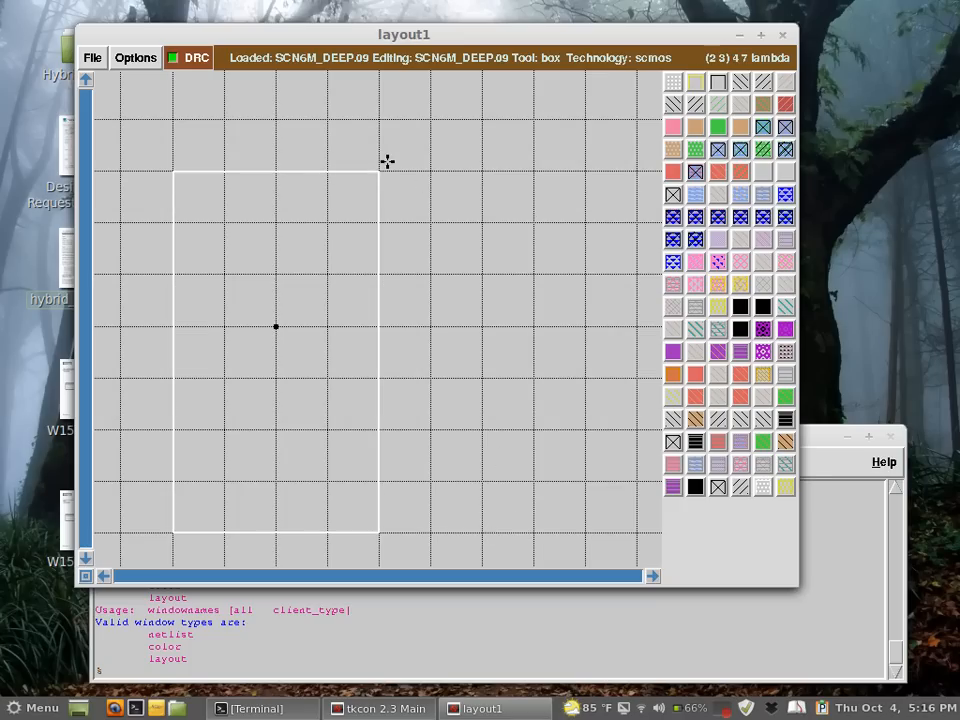
right_click(289, 131)
right_click(464, 157)
right_click(626, 406)
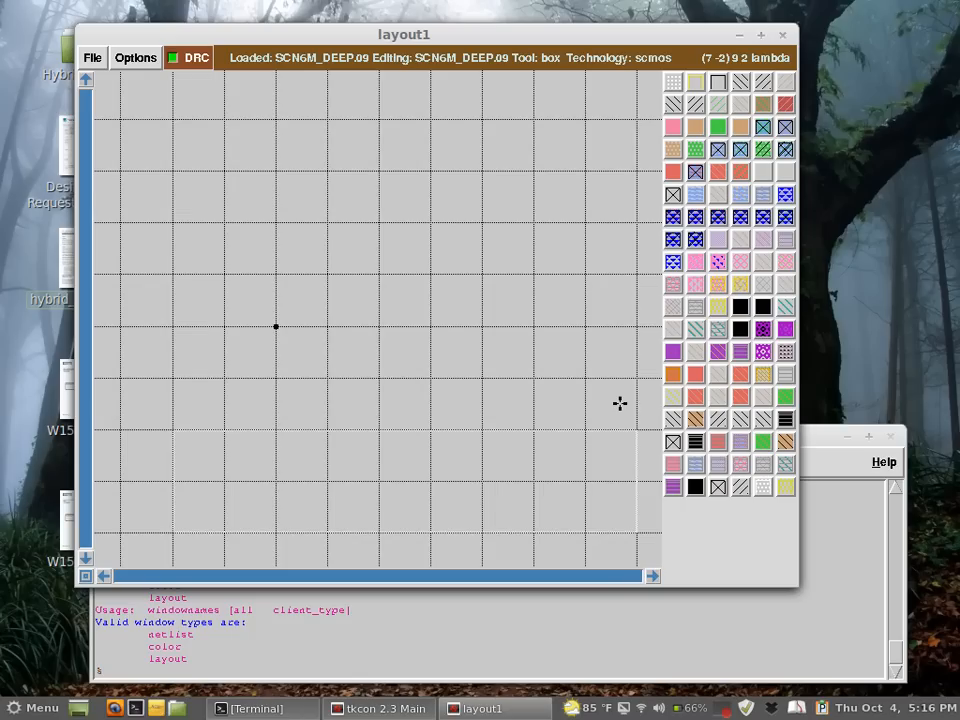
right_click(594, 367)
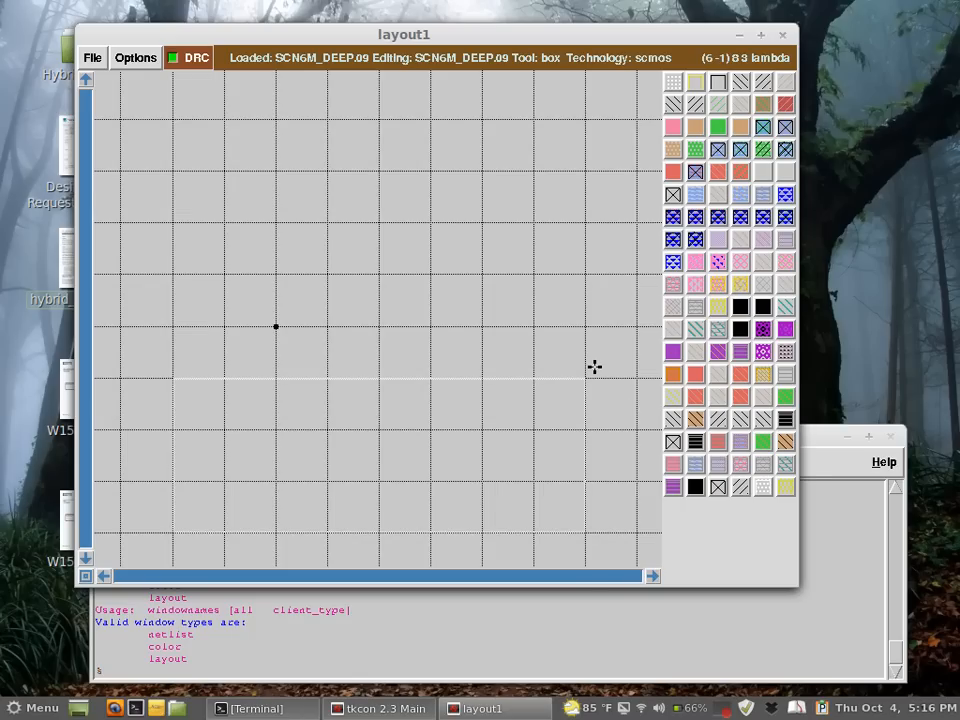
Move the 8 by 3 lambda box around the grid and leave its lower-left corner at (-1, 0).
click(327, 275)
click(224, 271)
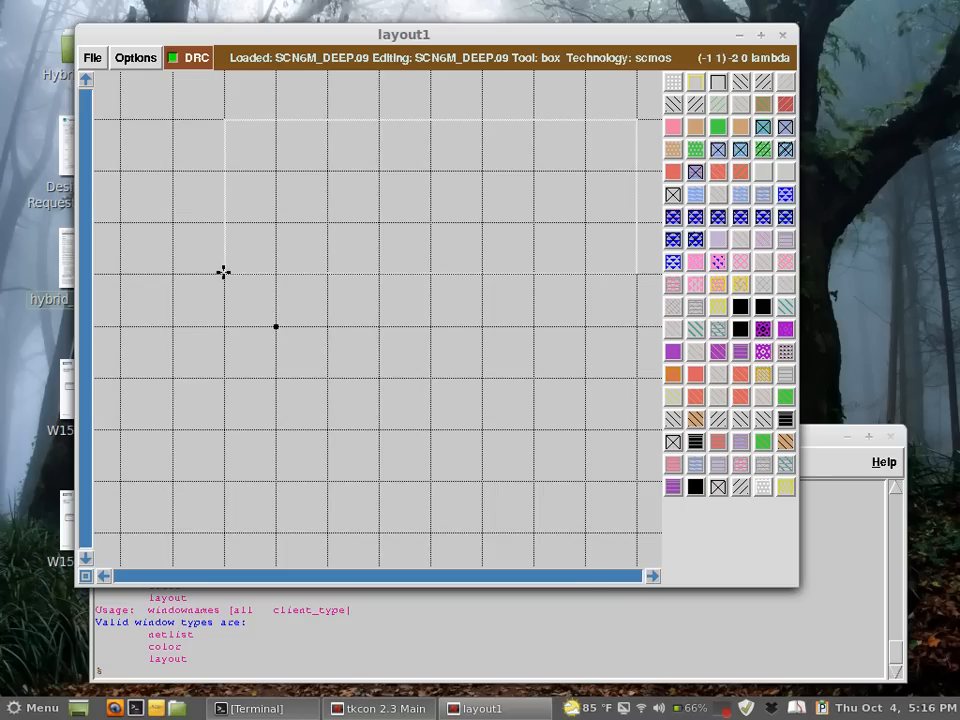
click(194, 393)
click(188, 438)
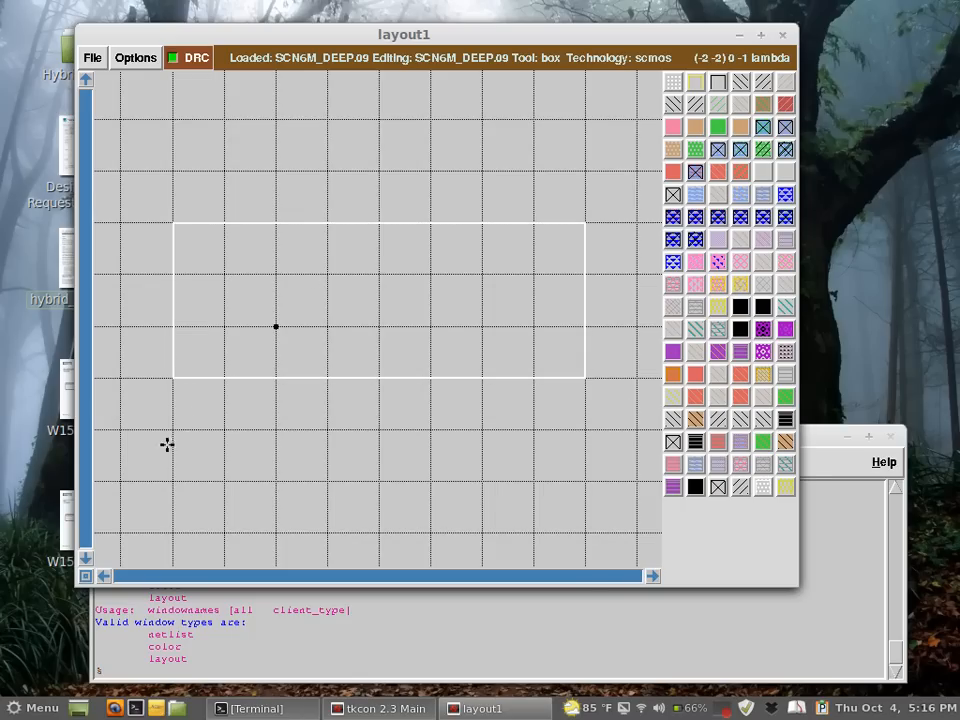
click(252, 216)
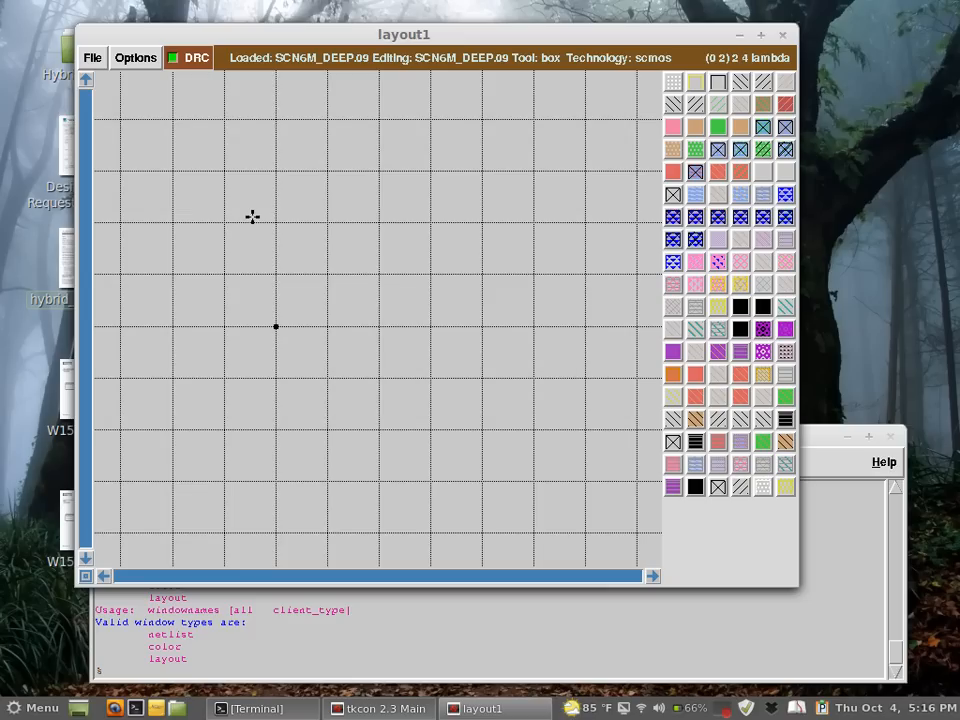
click(223, 327)
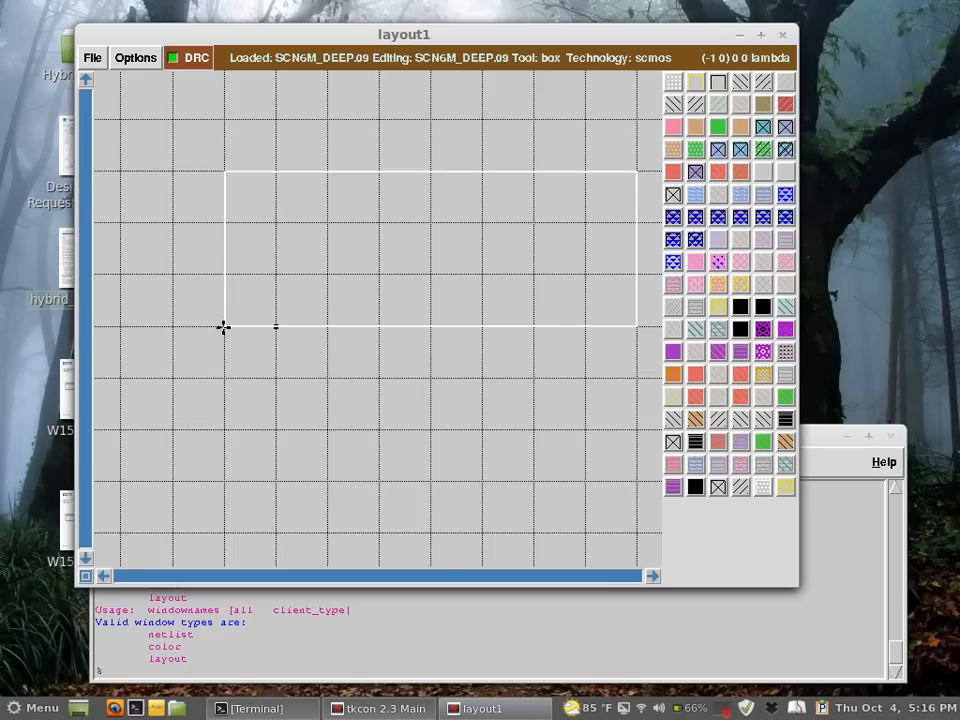
Move the box's lower-left corner to (-5, 0) and enlarge it to about 26 by 25 lambda.
key(shift+z)
key(shift+z)
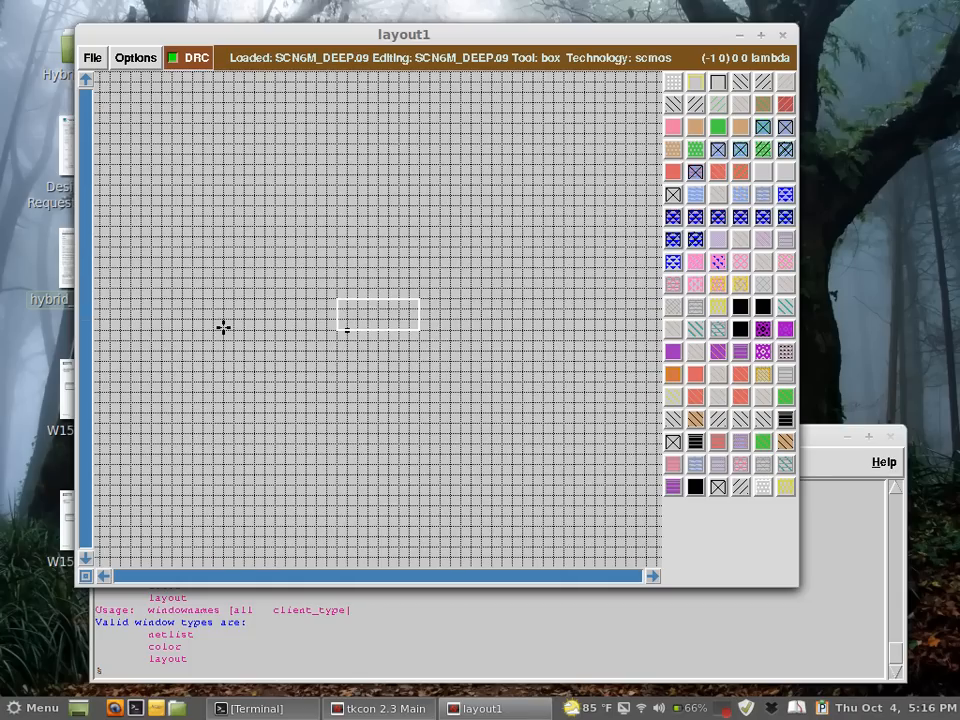
key(z)
key(z)
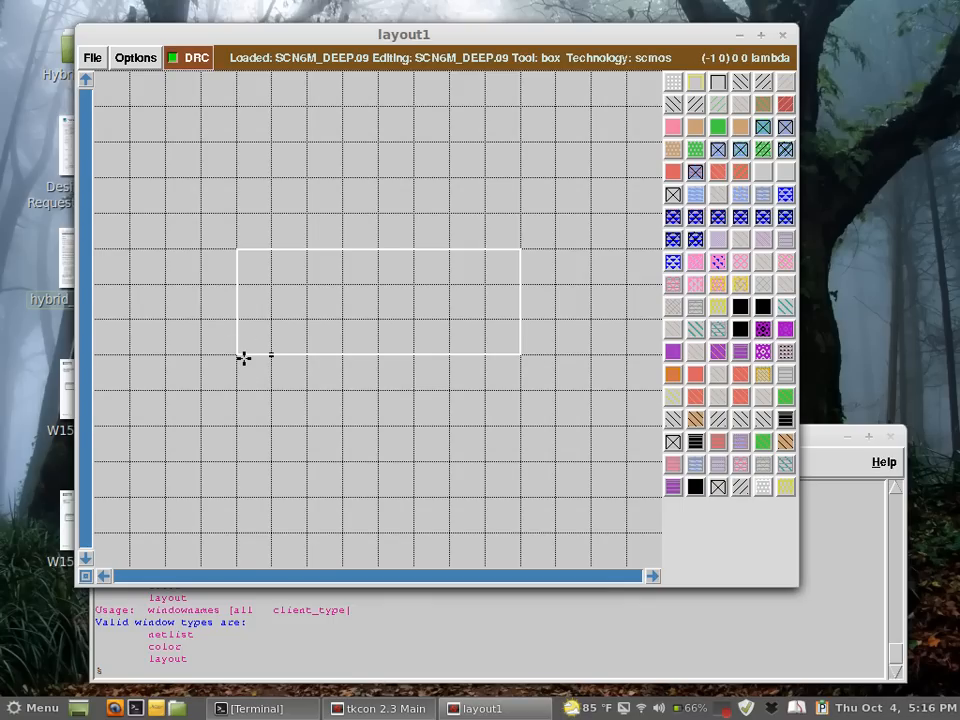
key(shift+z)
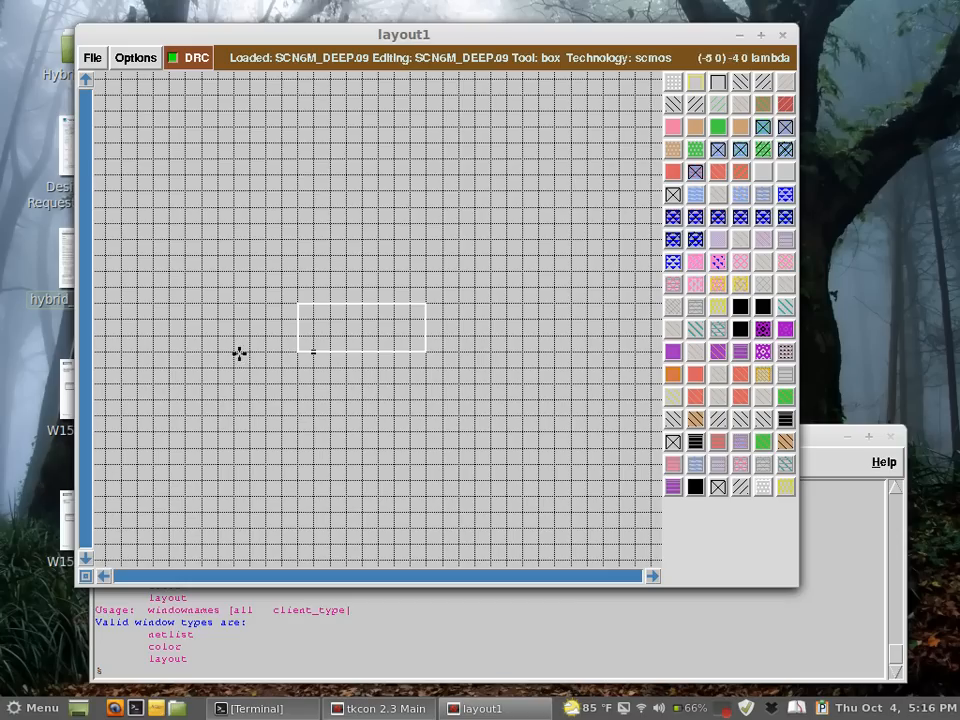
click(236, 357)
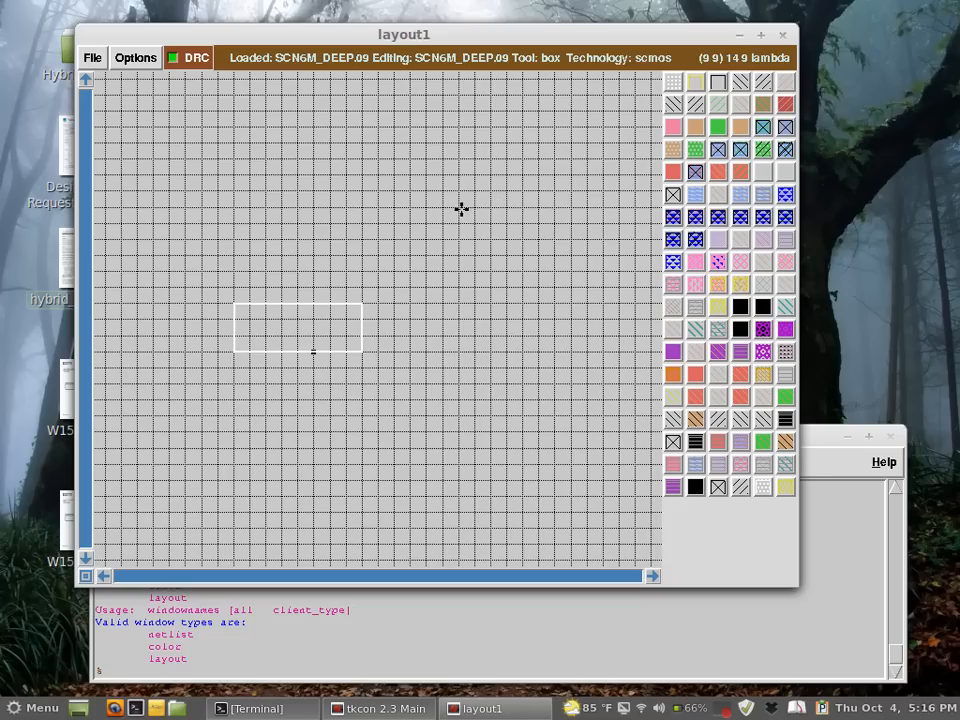
right_drag(469, 197, 533, 130)
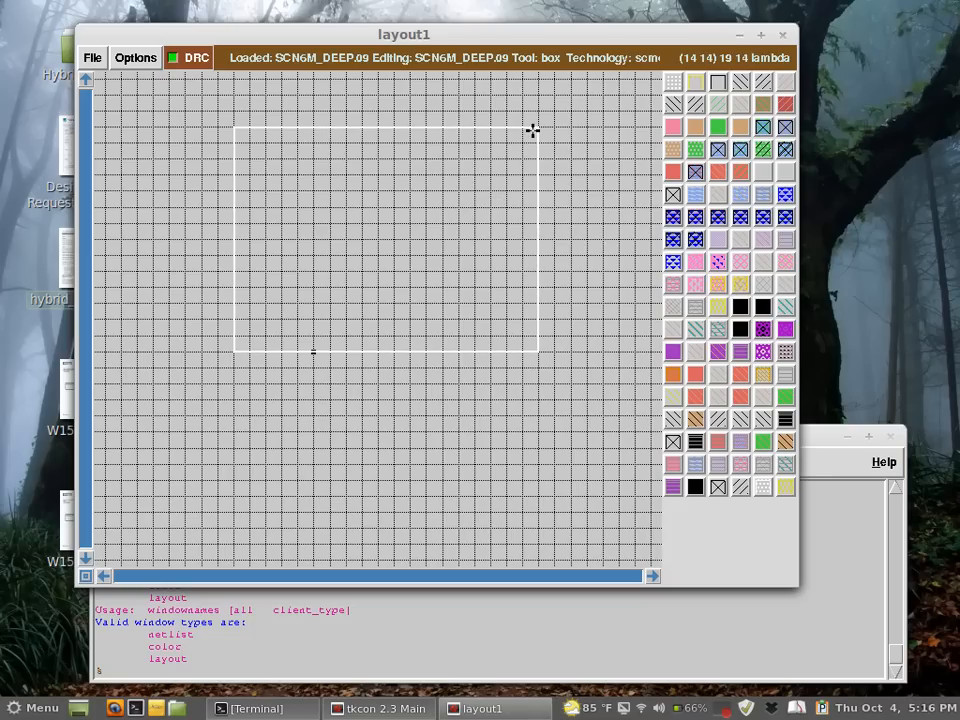
key(shift+z)
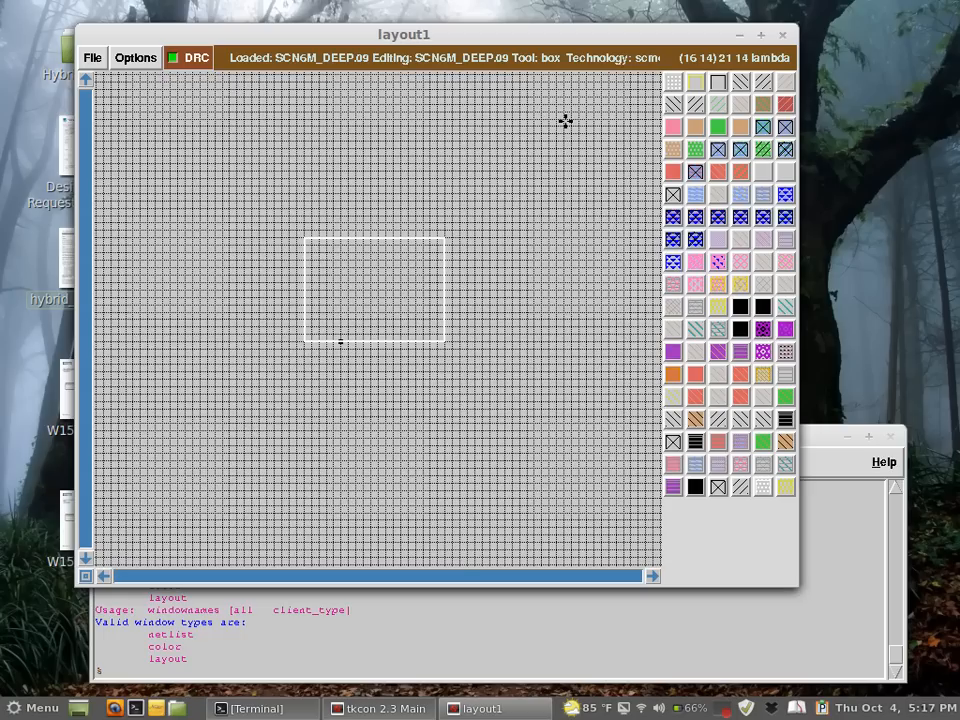
right_click(499, 157)
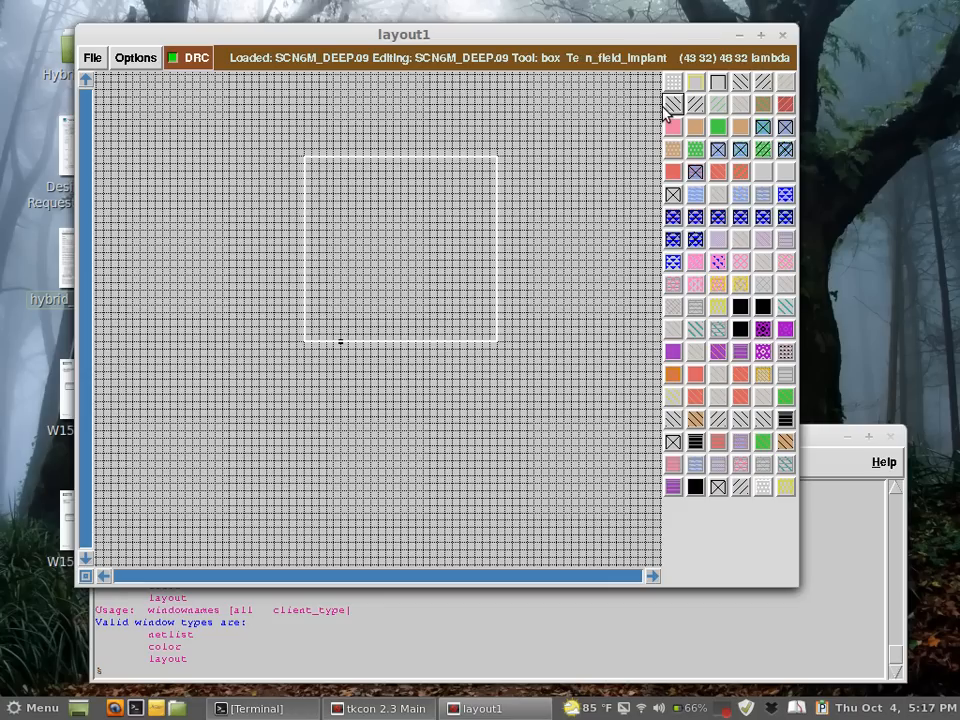
Paint the enlarged box with the black diagonal-hatched layer from the first row of the layer palette.
click(736, 84)
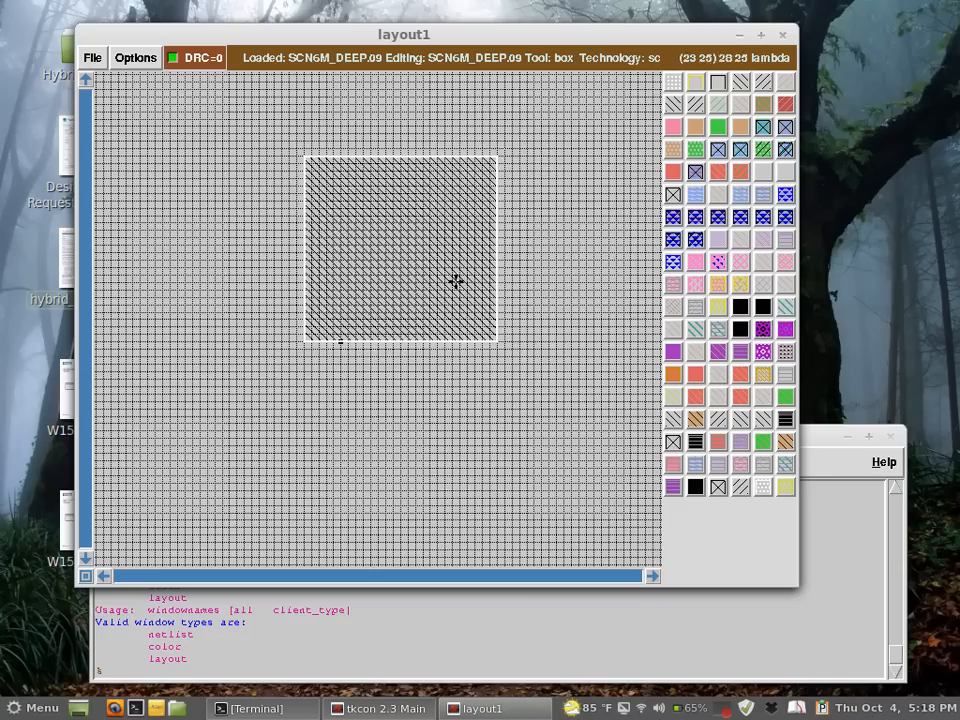
key(z)
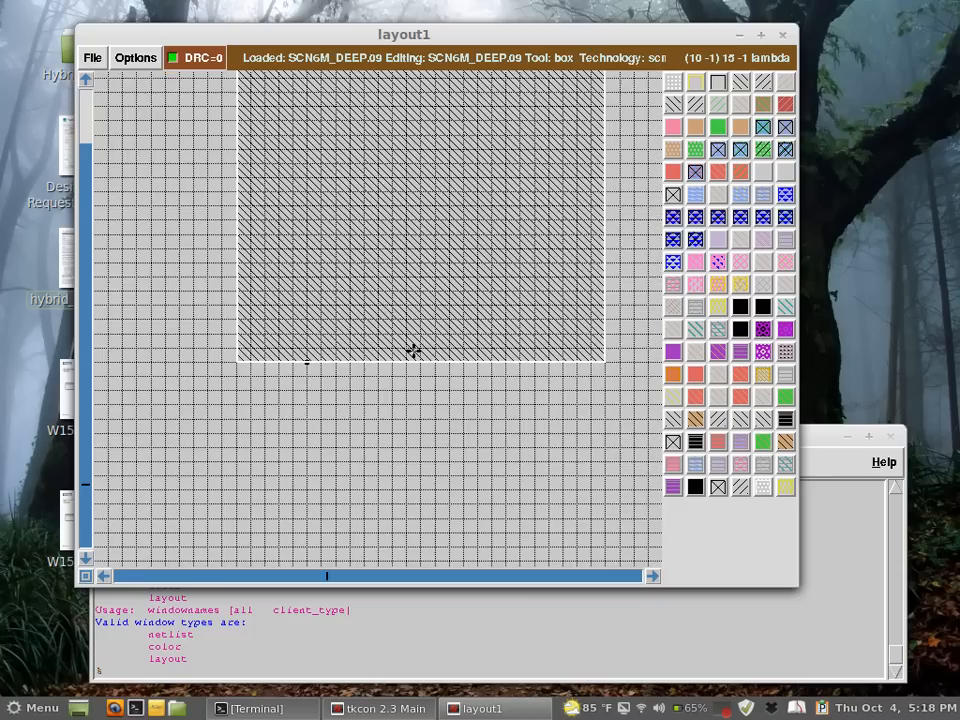
key(Up)
key(Up)
key(Right)
key(Left)
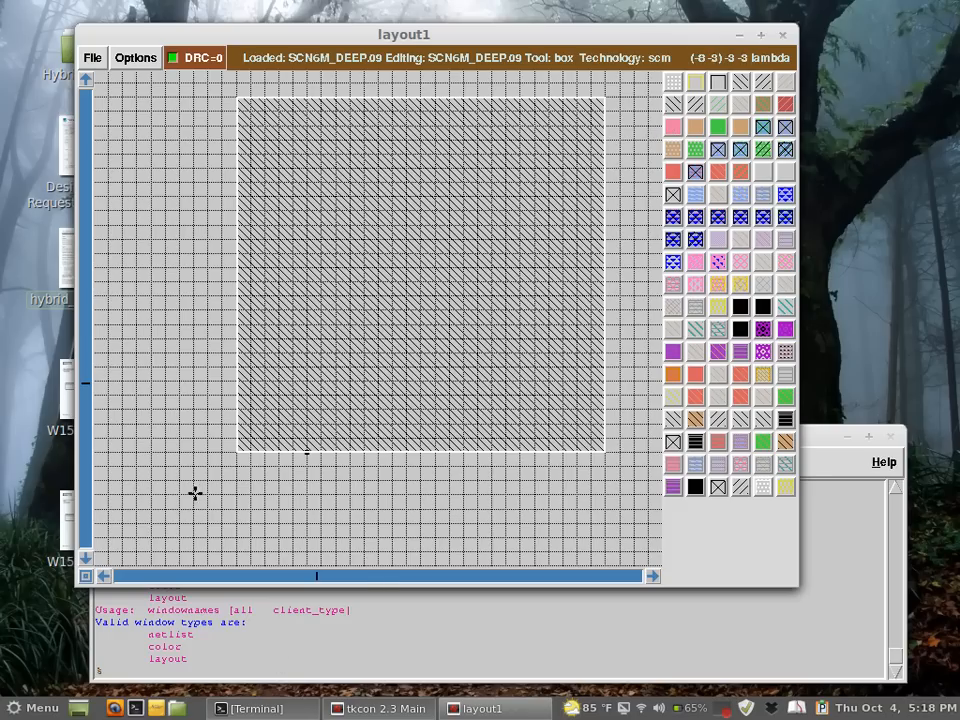
key(z)
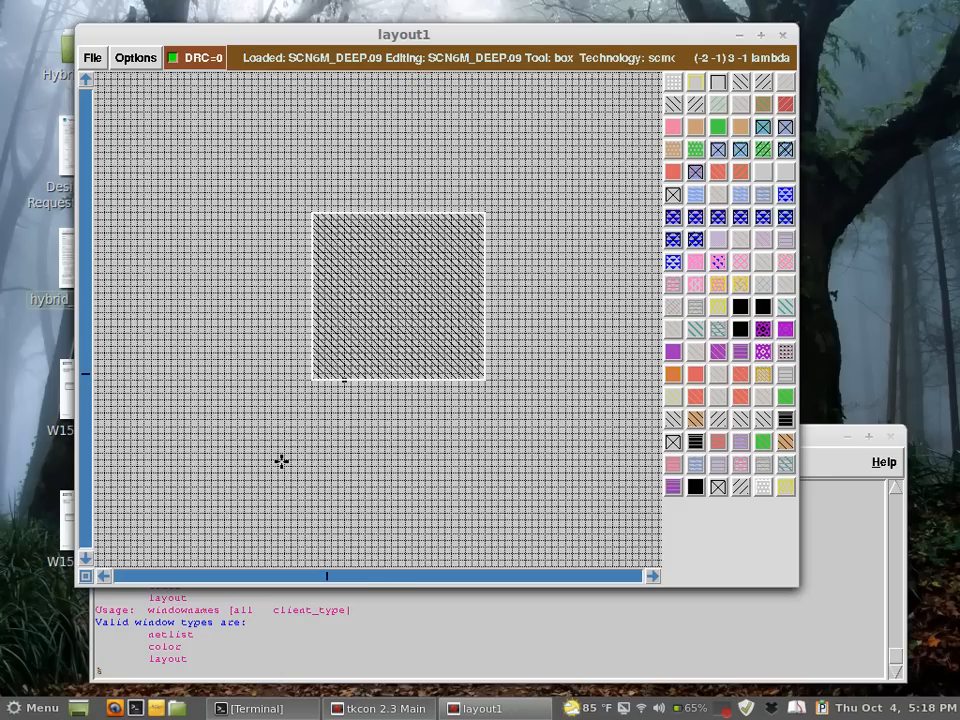
Place the box below the painted area and resize it to 21 by 6 lambda with its upper-right corner at (17, -3).
click(297, 472)
right_drag(407, 433, 403, 438)
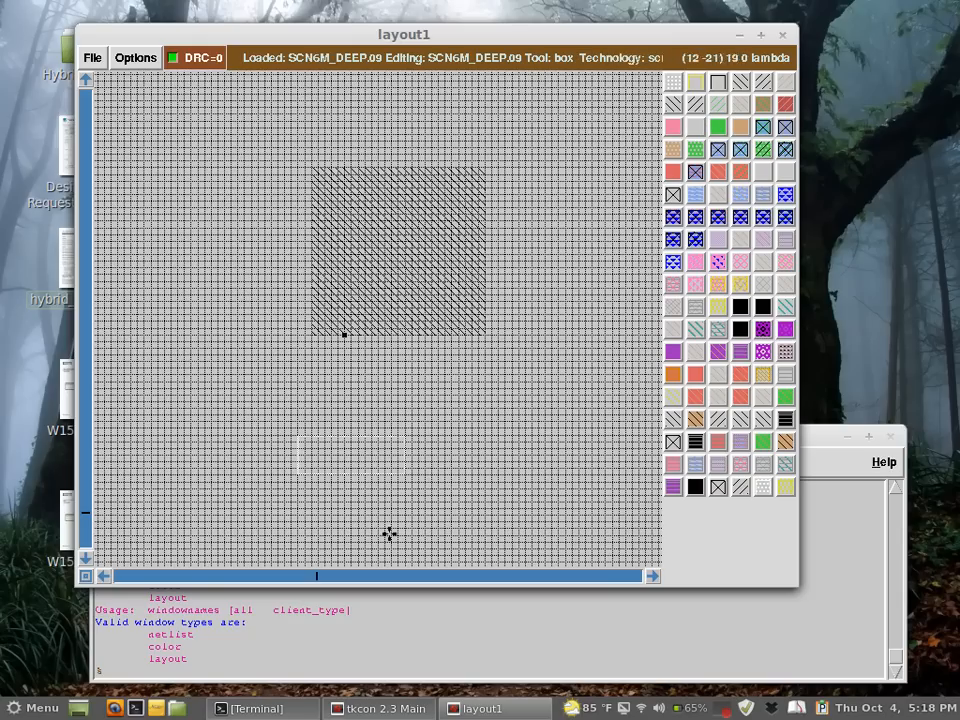
click(421, 421)
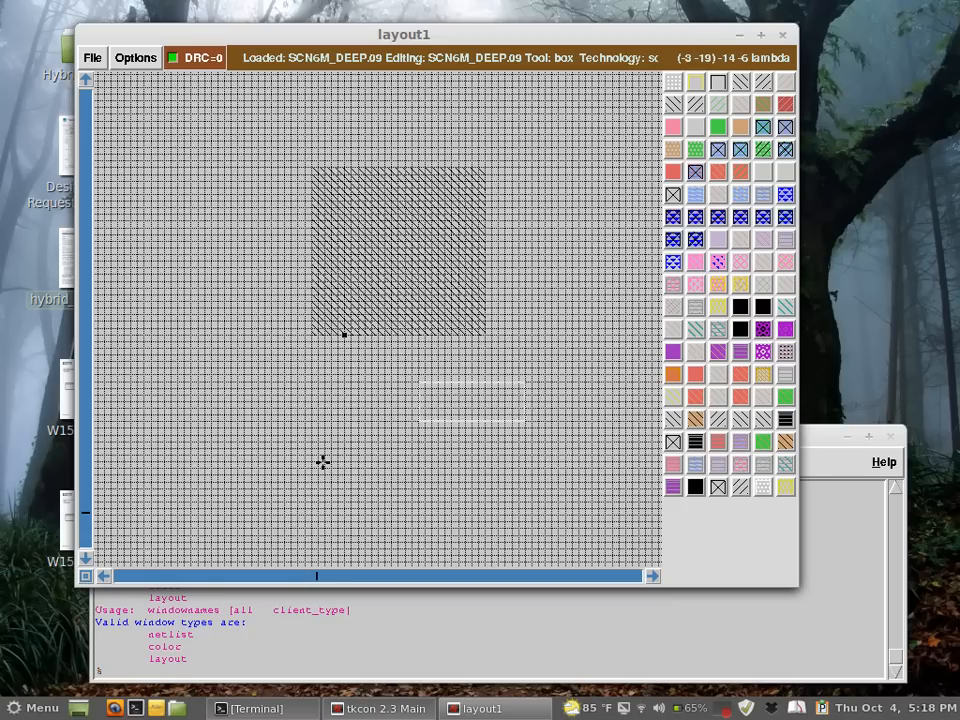
click(318, 395)
right_click(461, 355)
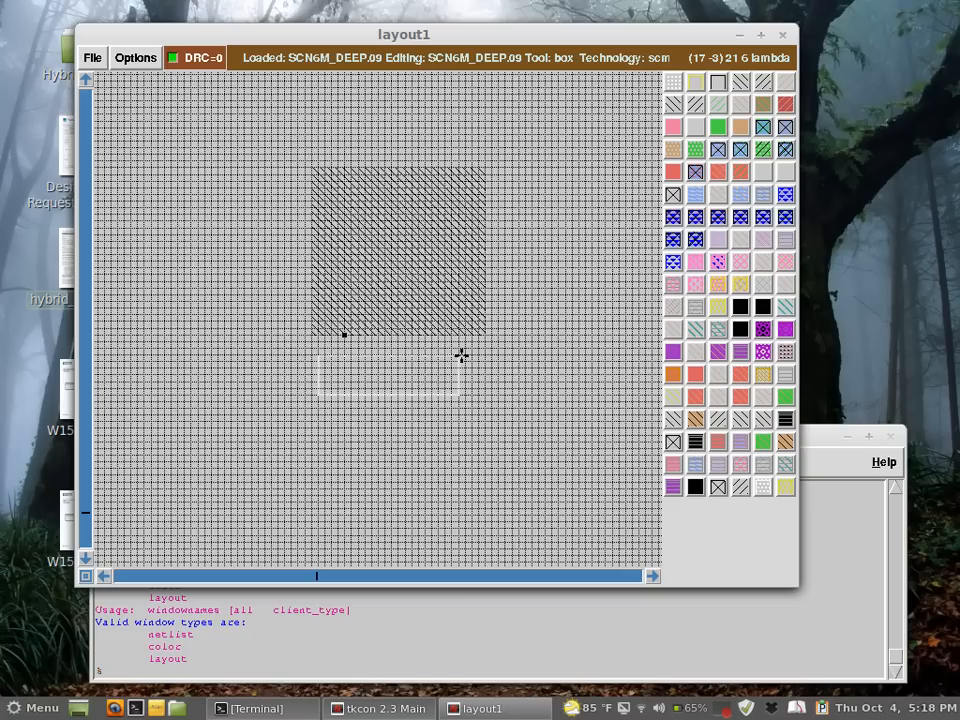
Move the box's lower-left corner to (5, 0) inside the painted area and resize it to 6 by 14 lambda.
key(z)
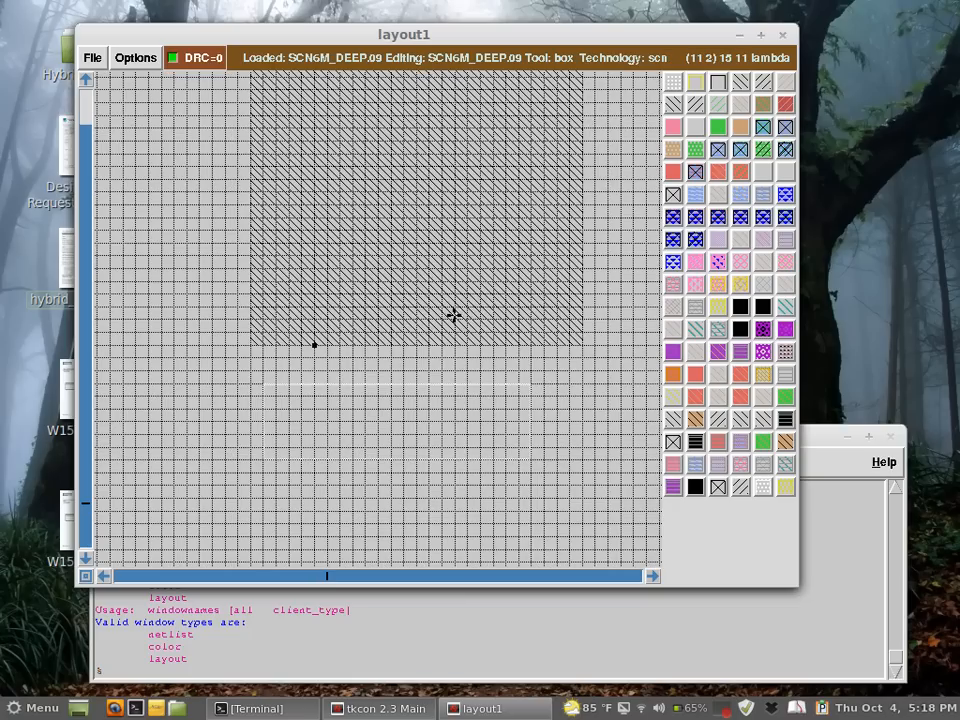
click(379, 344)
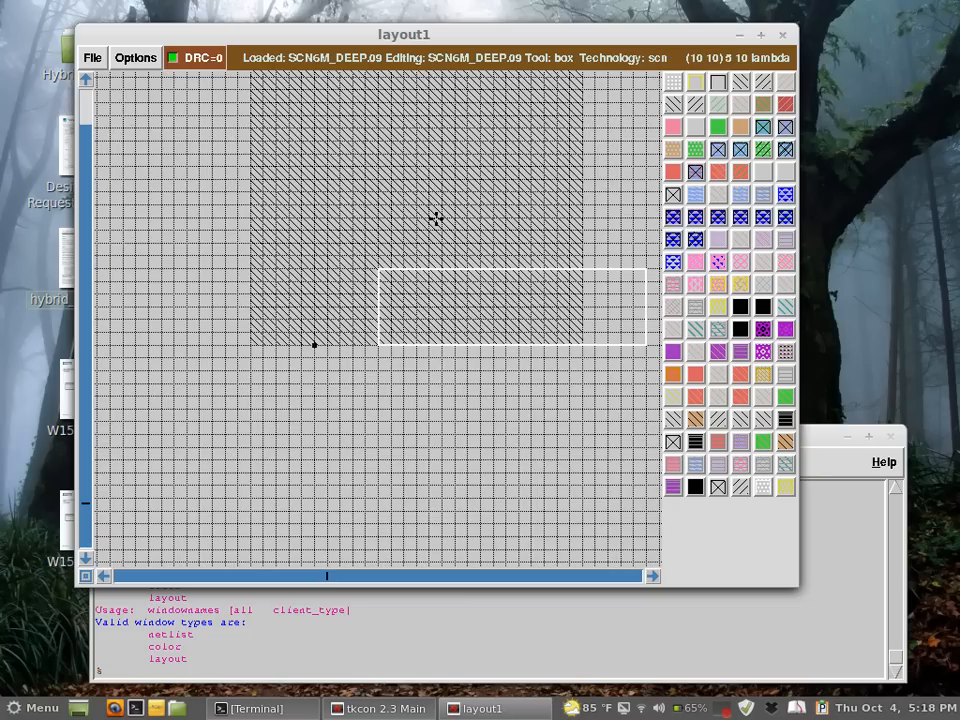
right_click(457, 166)
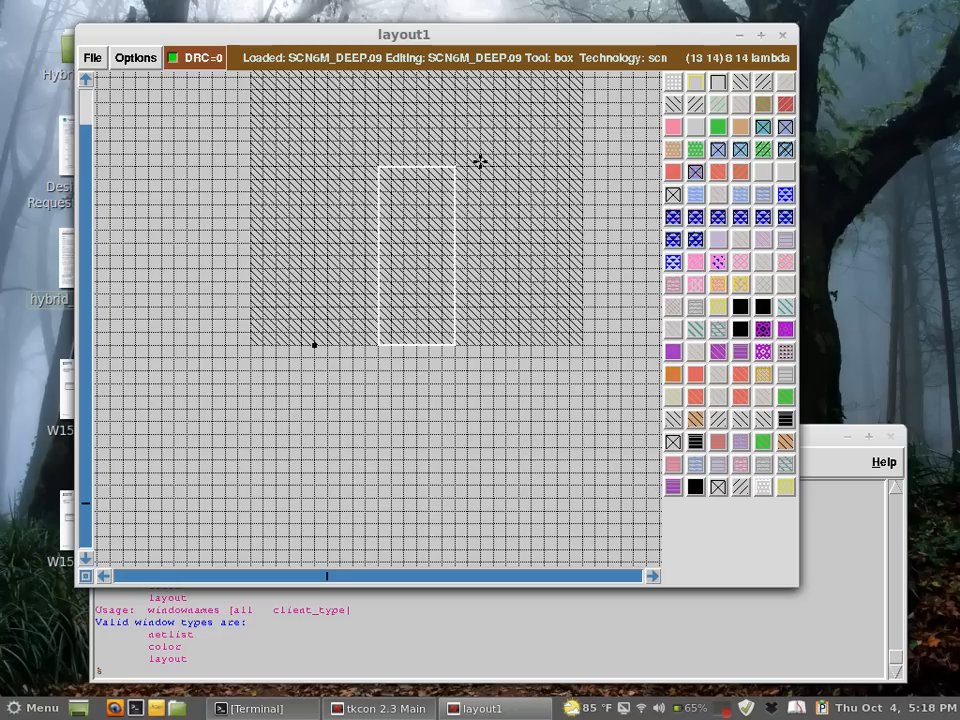
Switch to the tkcon console, raise its window and examine the startup messages at the beginning of the log.
click(396, 662)
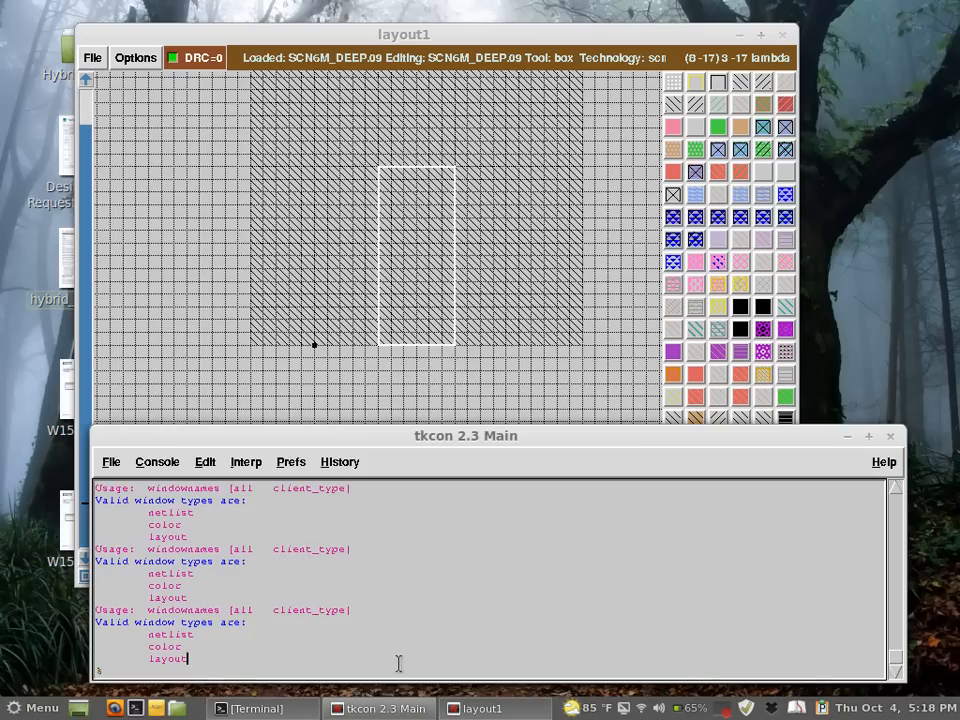
scroll(437, 525, up, 5)
scroll(437, 525, down, 3)
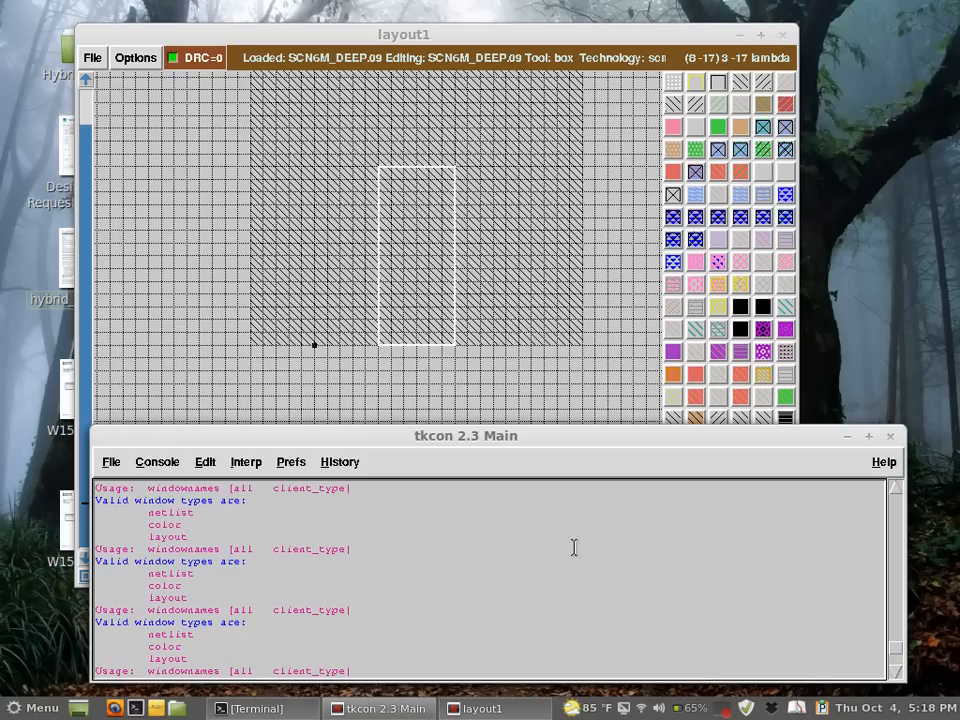
drag(891, 649, 895, 489)
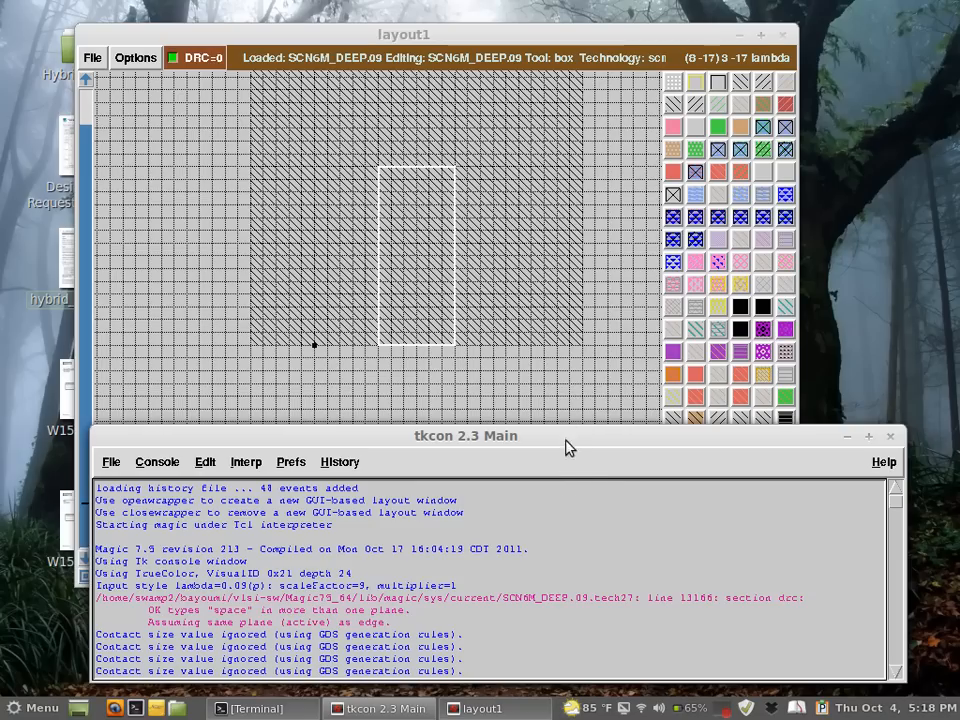
drag(568, 432, 553, 184)
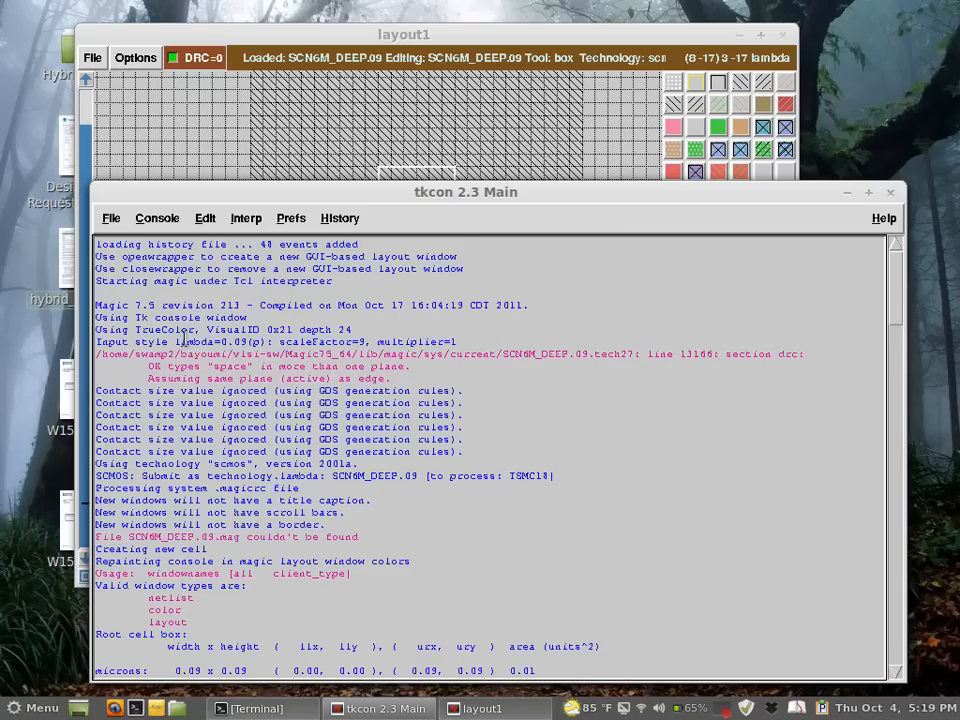
Examine the lambda input style and scale factor line in the console log, and return to the layout window.
drag(180, 341, 262, 343)
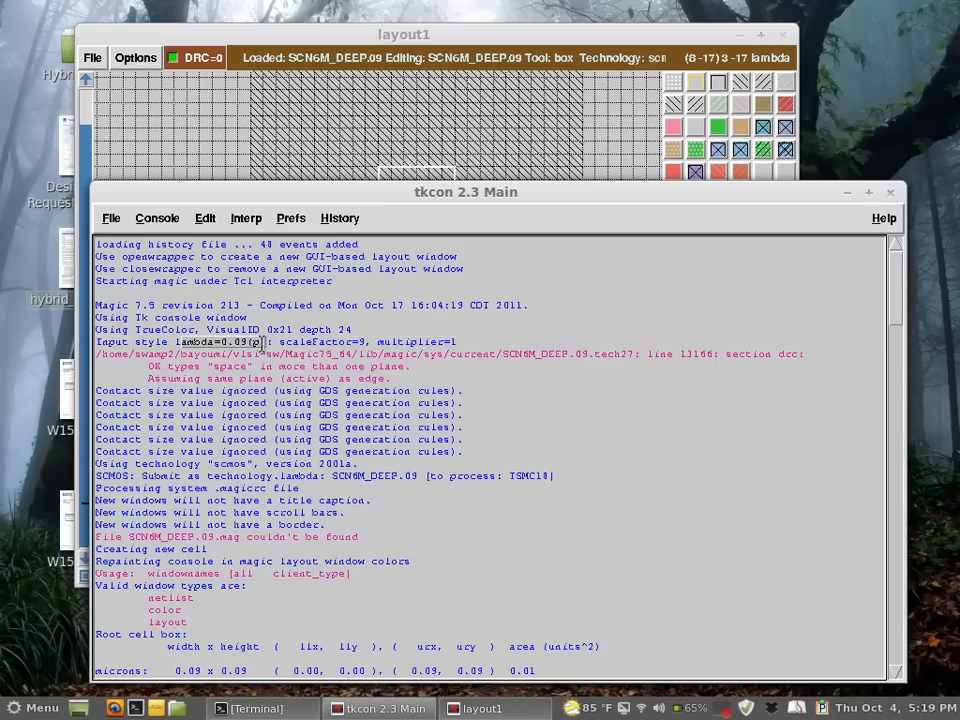
click(492, 341)
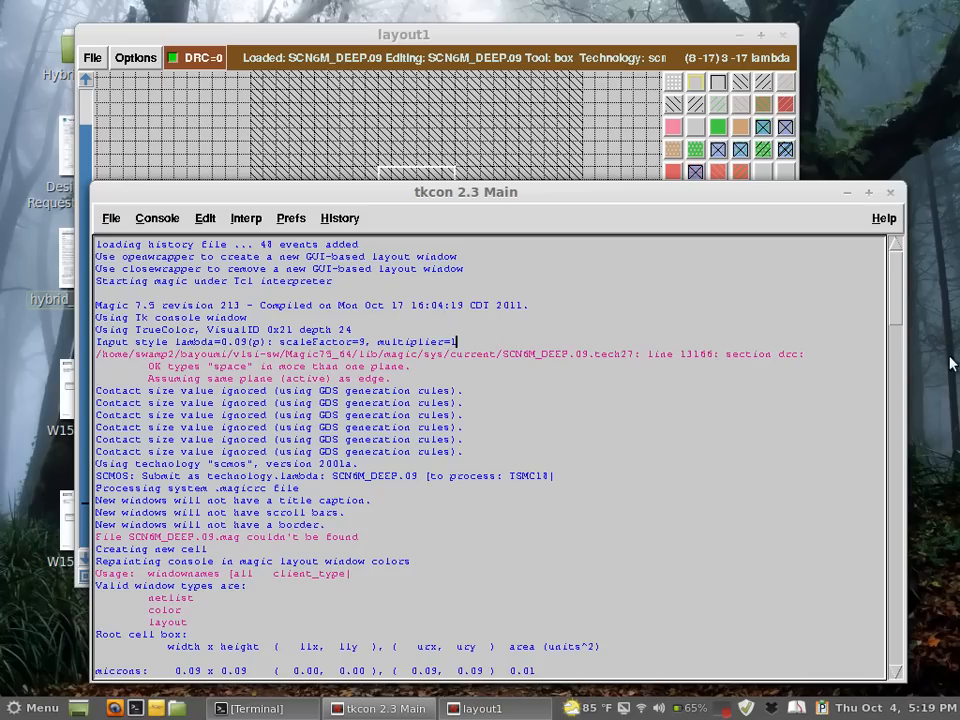
click(619, 31)
scroll(510, 207, up, 3)
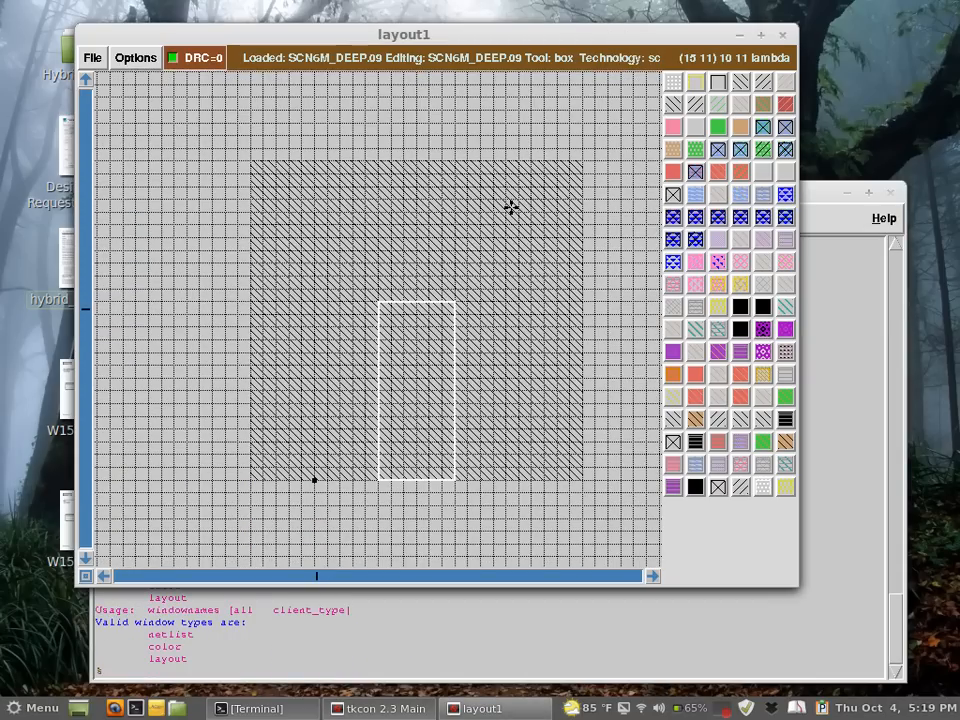
Move the box's lower-left corner to (3, 6) inside the black diagonal-hatched area.
key(z)
key(Down)
key(Down)
key(Down)
key(shift+z)
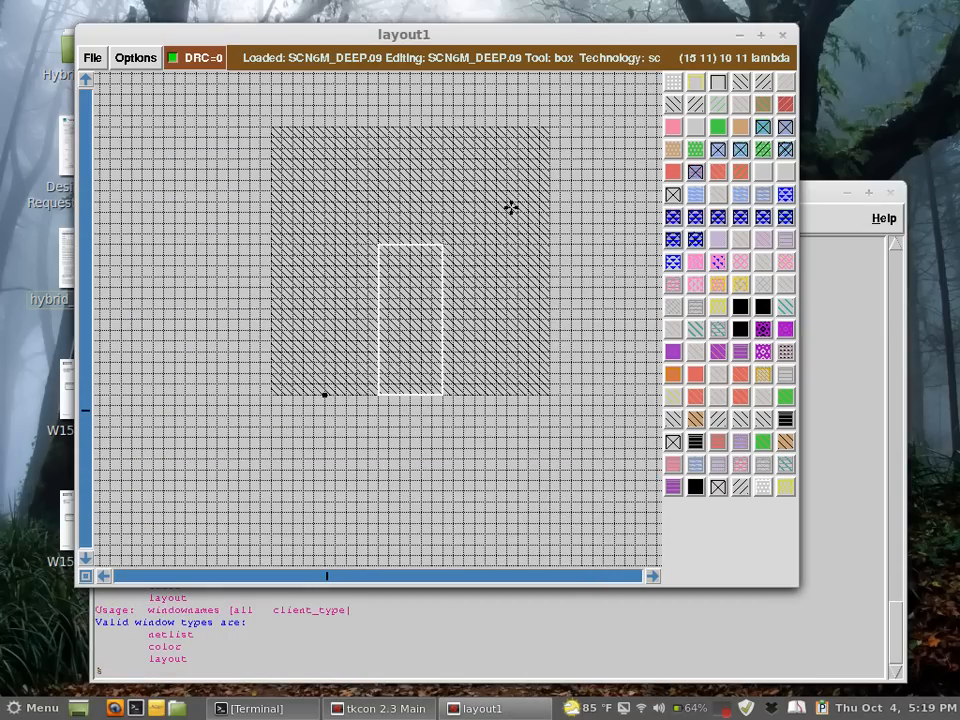
key(z)
key(Right)
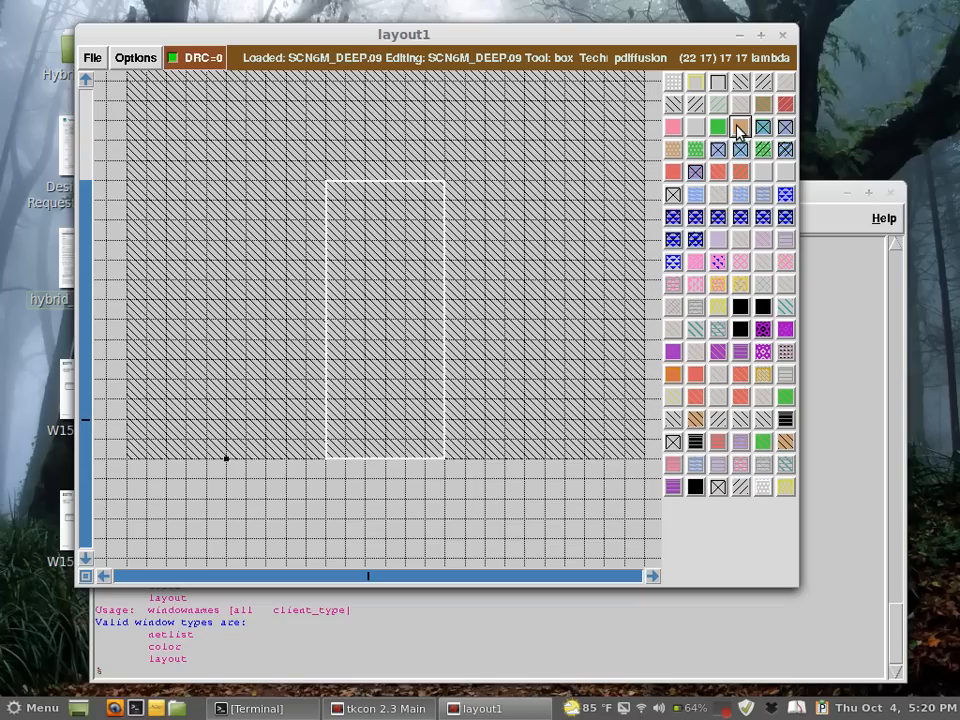
click(311, 300)
key(shift+z)
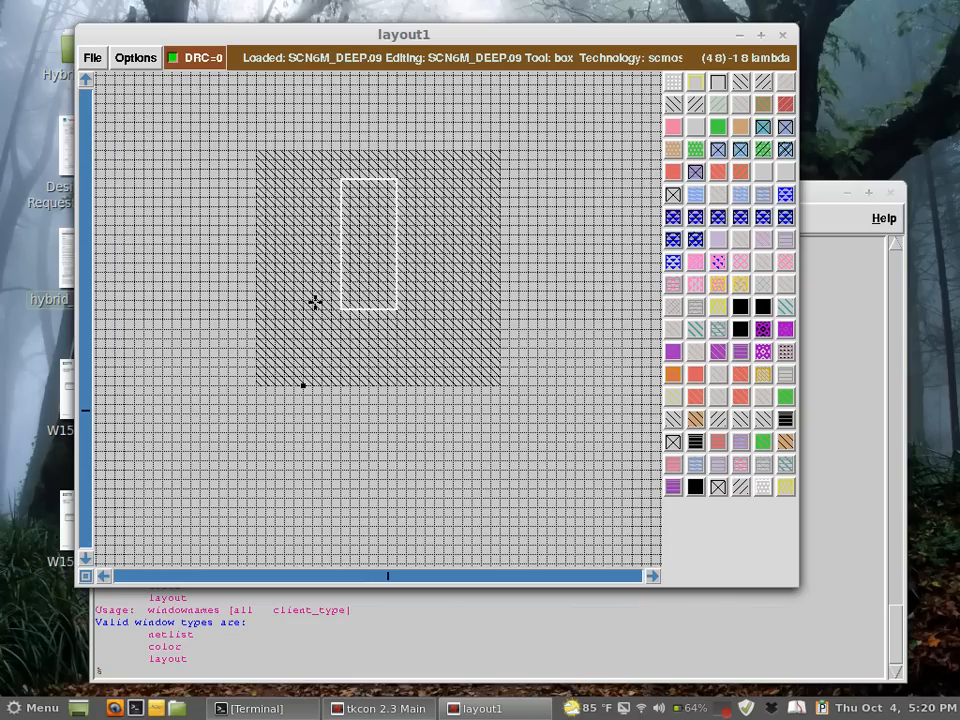
click(328, 327)
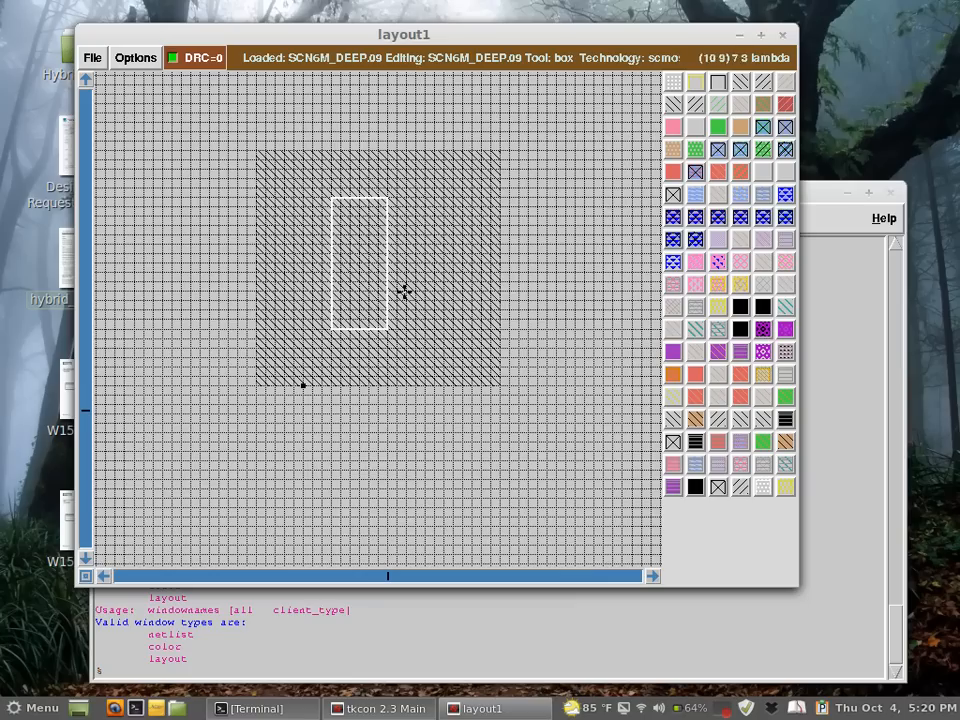
Resize the box to 11 by 8 lambda with its upper-right corner at (14, 14) and paint it with pdiffusion.
right_click(436, 273)
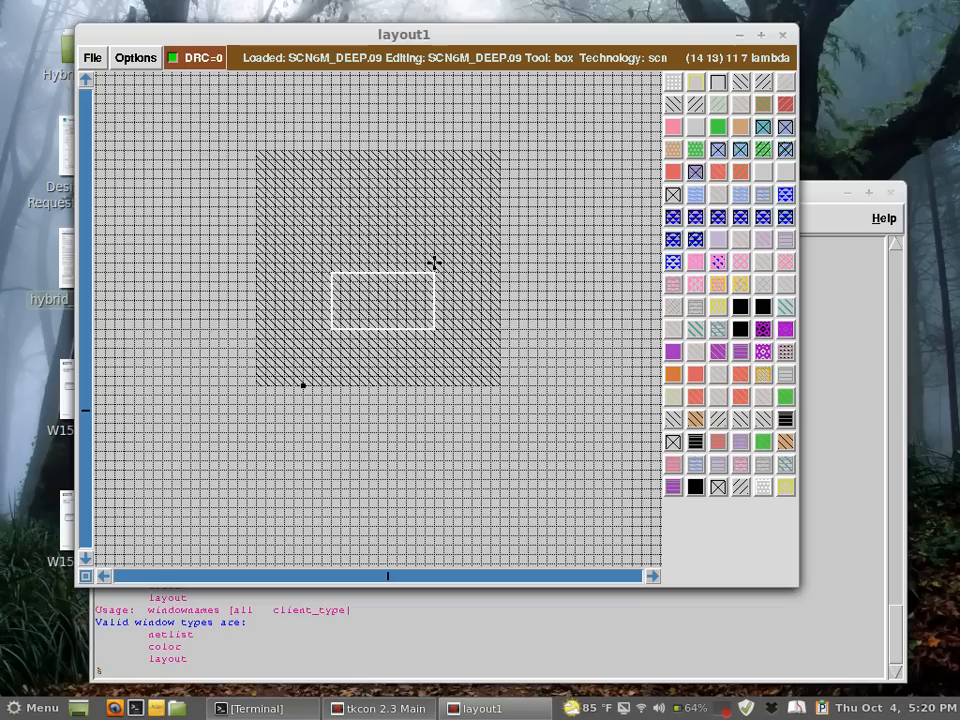
right_click(435, 262)
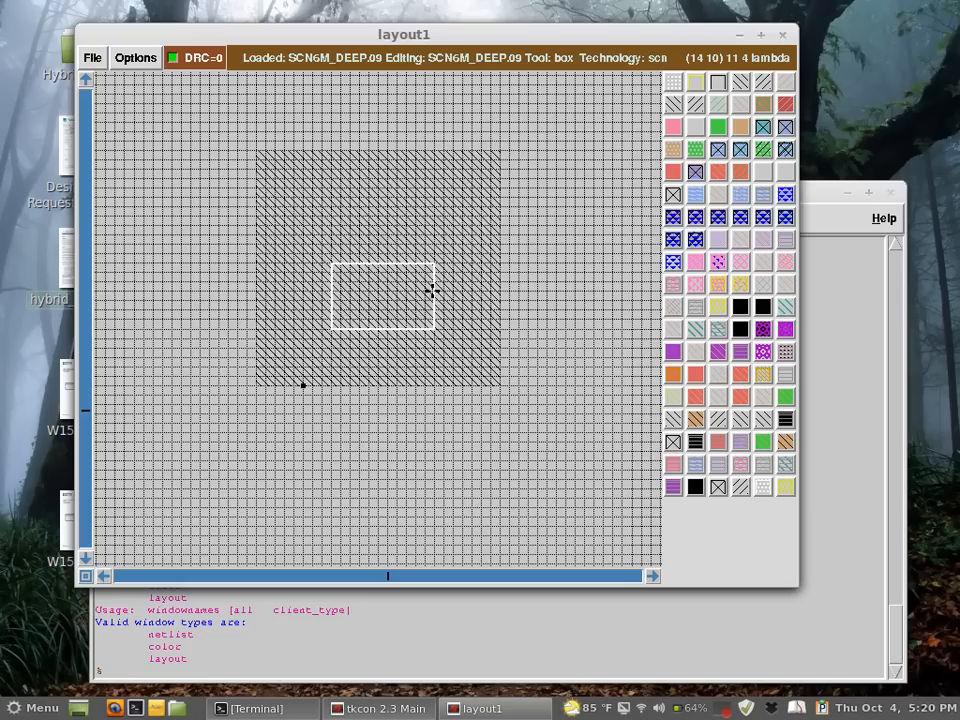
right_click(435, 254)
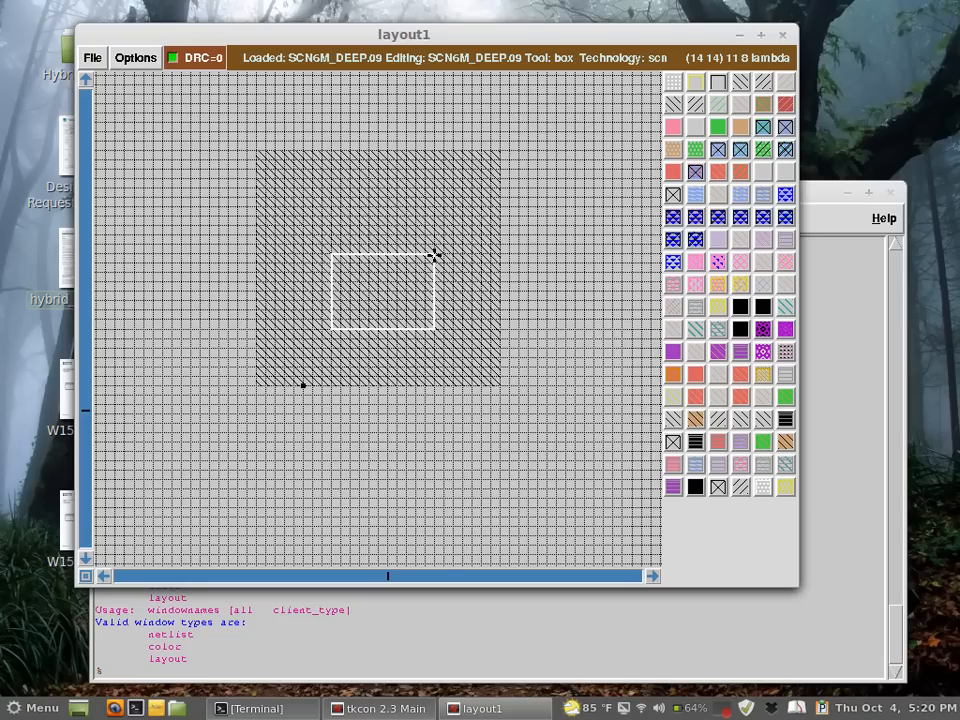
middle_click(745, 127)
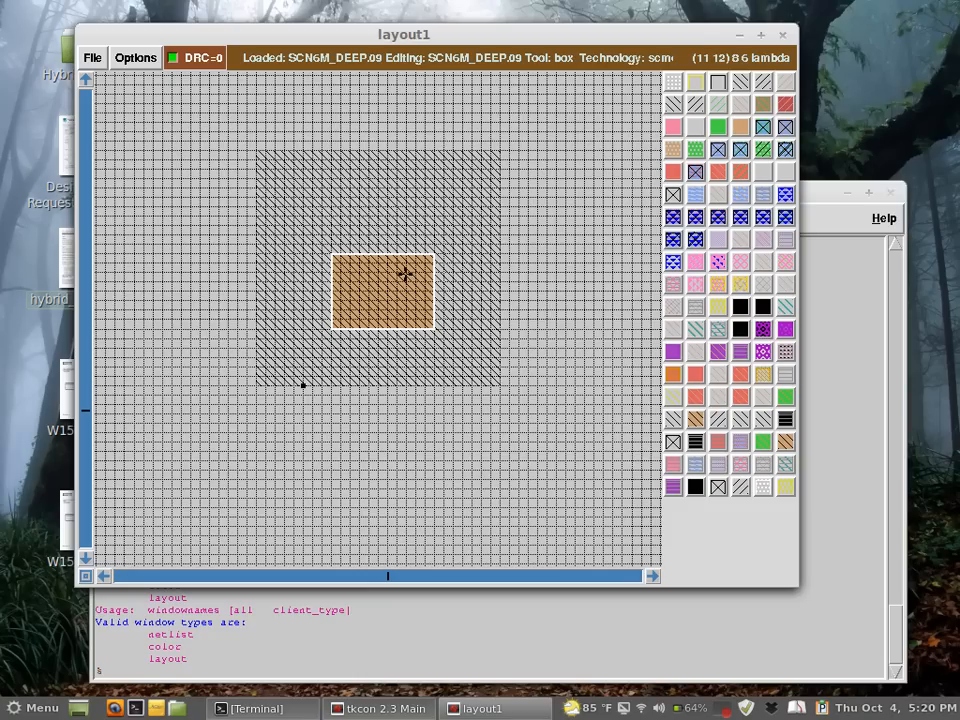
Place a 4 by 12 lambda box across the pdiffusion with its lower-left corner at (8, 4) and paint it with polysilicon.
click(372, 347)
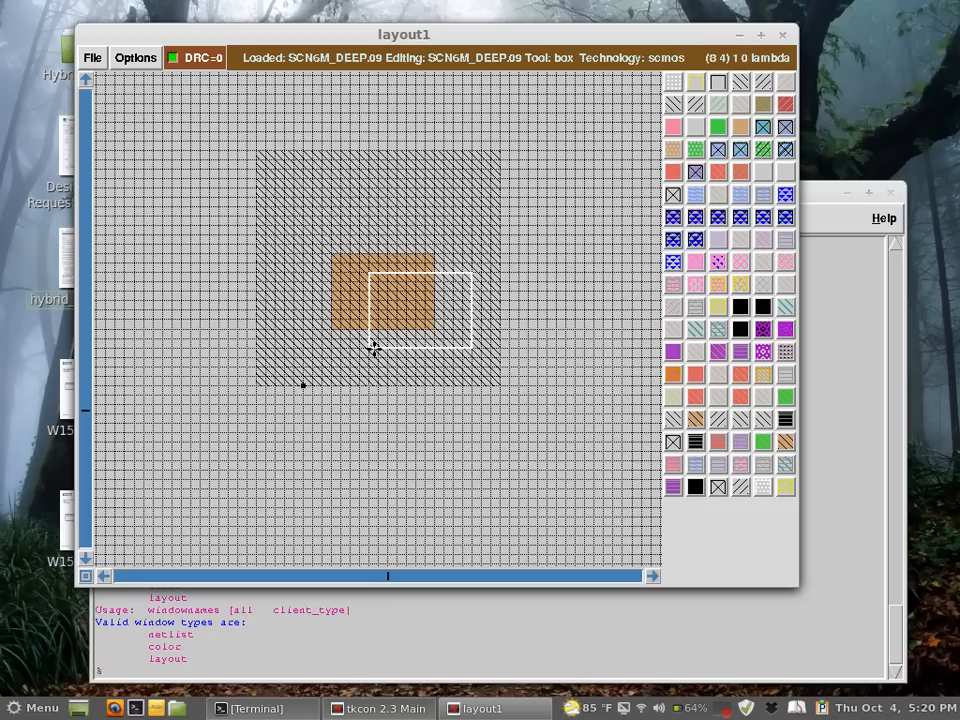
right_click(393, 252)
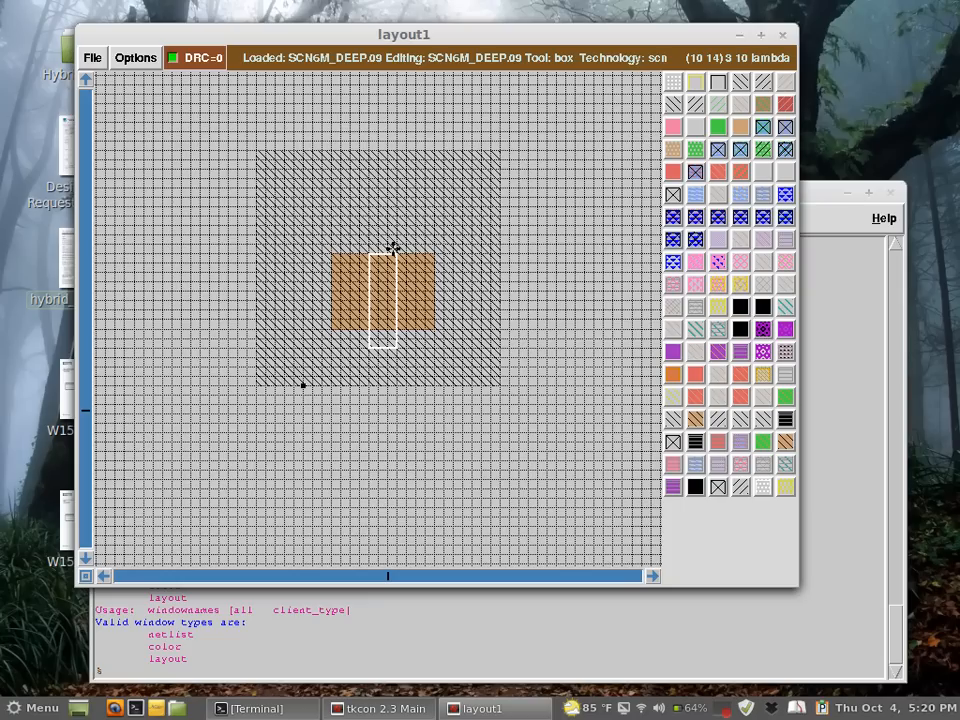
right_click(385, 238)
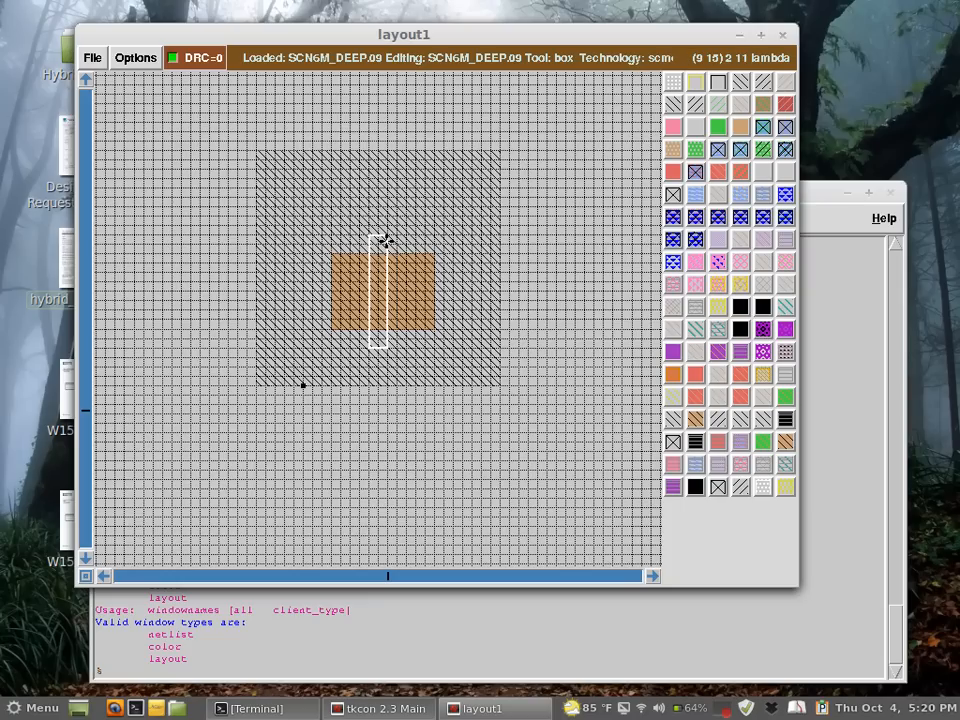
click(378, 348)
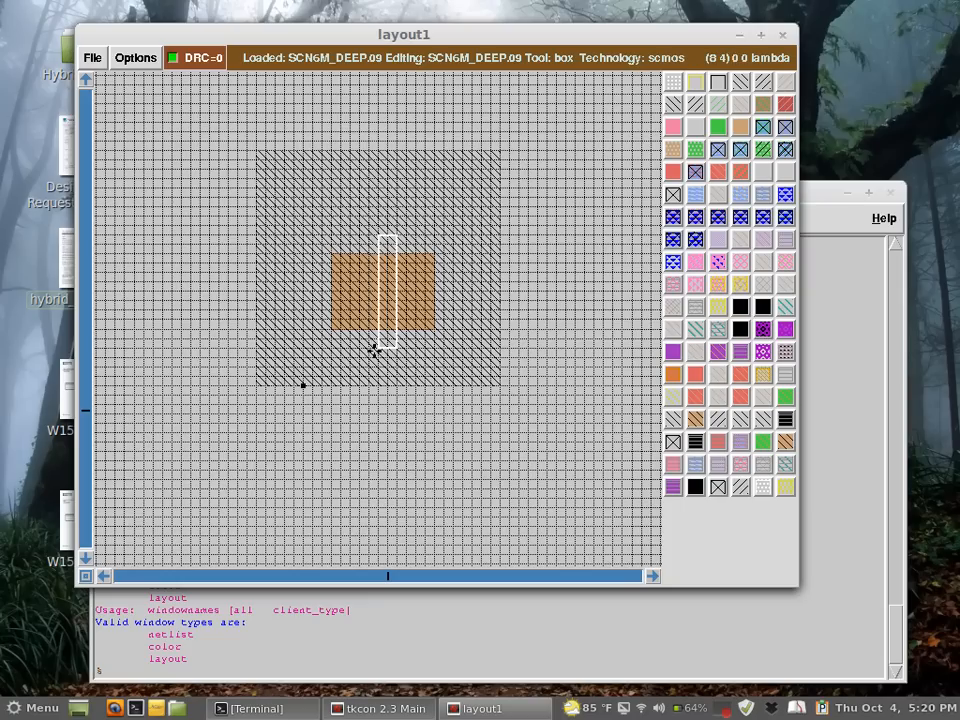
right_click(416, 236)
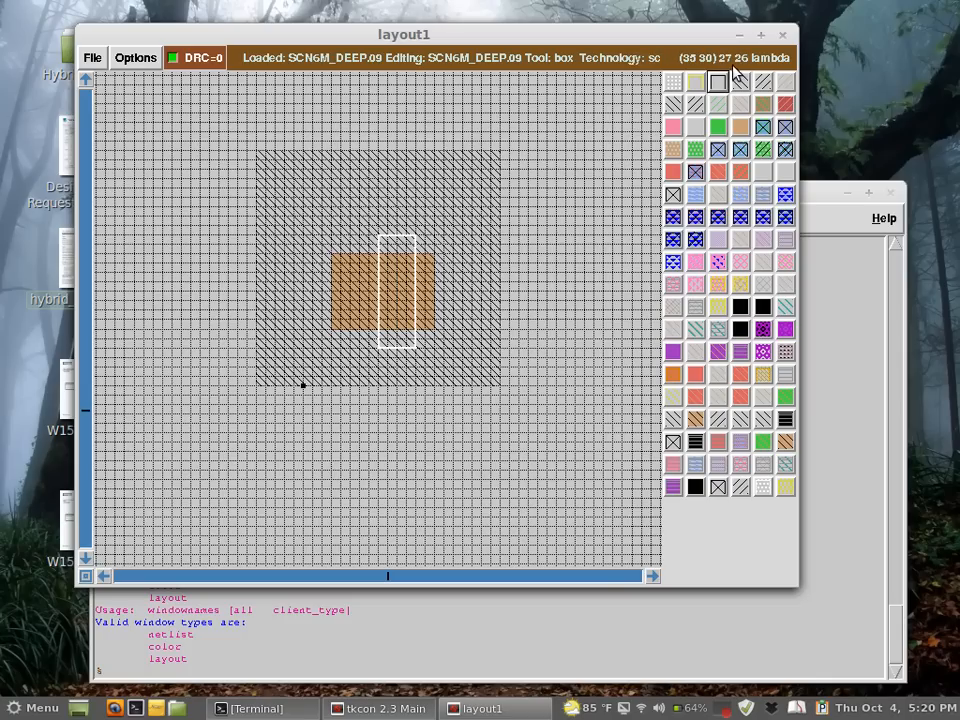
click(675, 173)
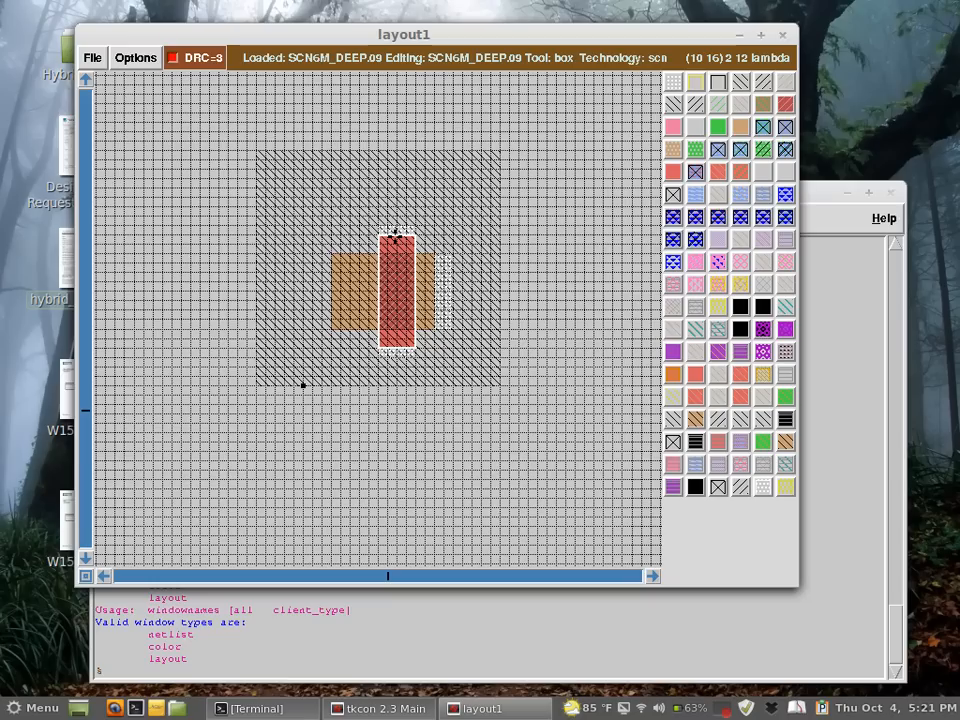
Remove the 4 lambda wide polysilicon strip, narrow the box to 2 by 12 lambda and repaint it with polysilicon.
key(d)
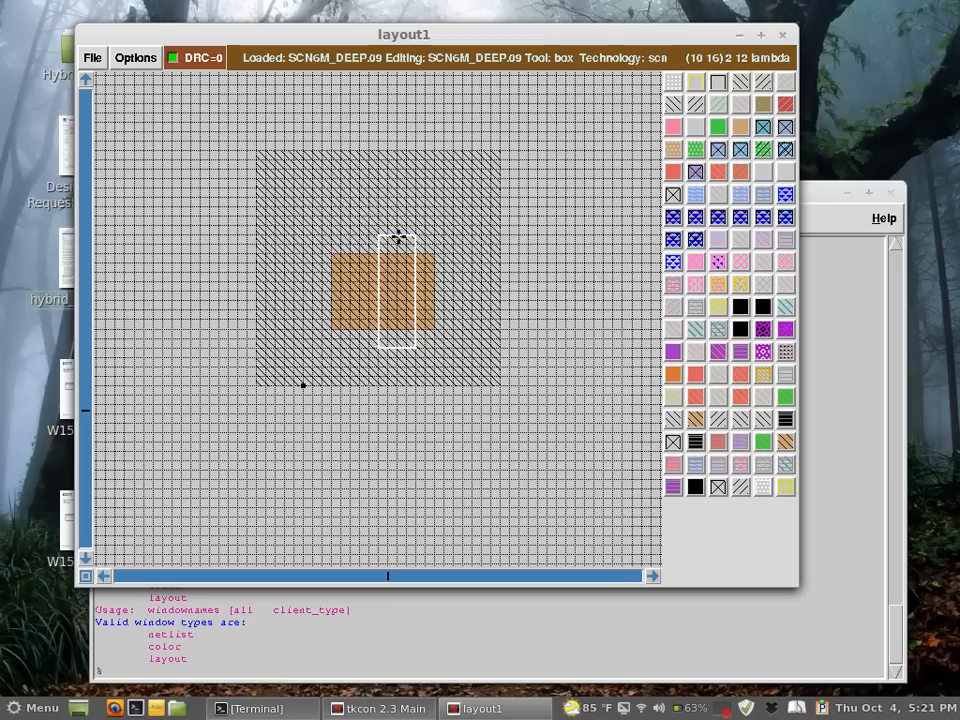
right_click(397, 236)
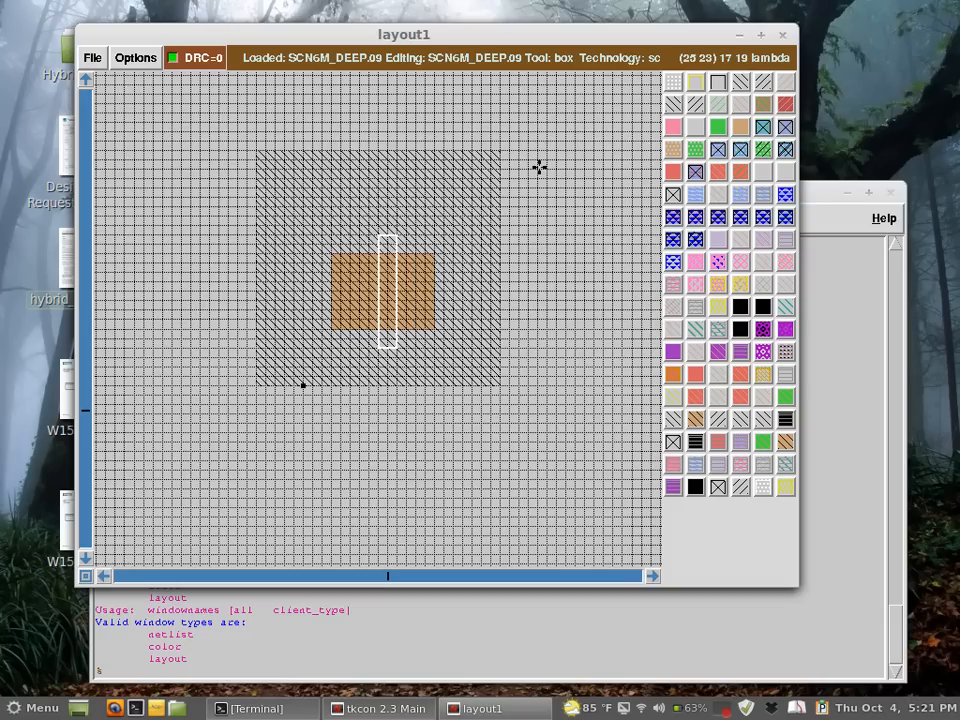
click(675, 174)
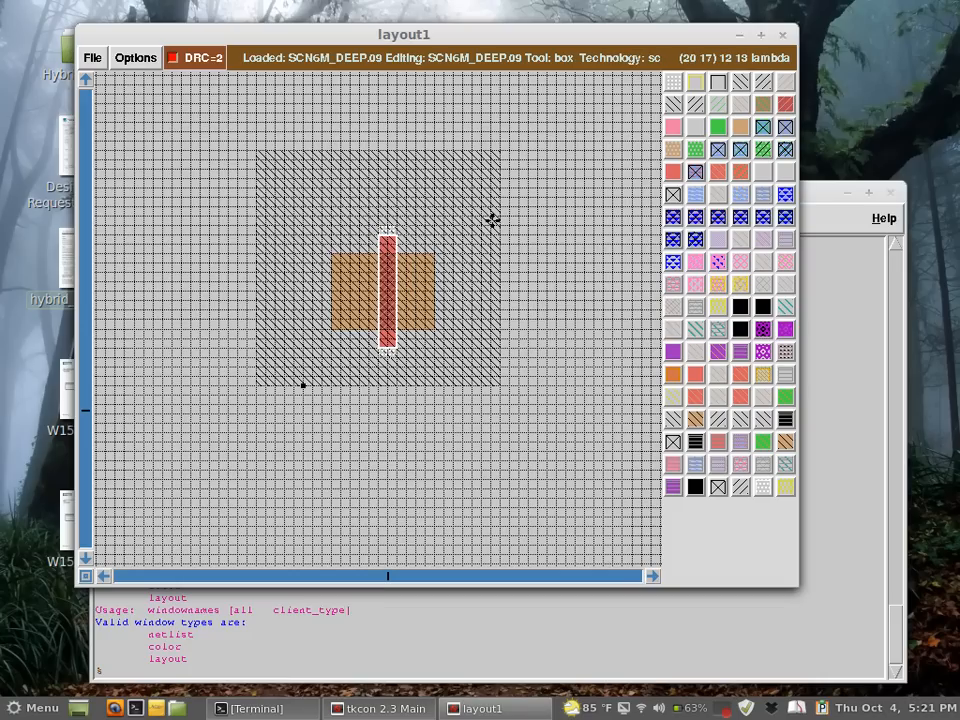
Run the command drc find in the tkcon console to locate and explain a design-rule error around the polysilicon strip.
key(z)
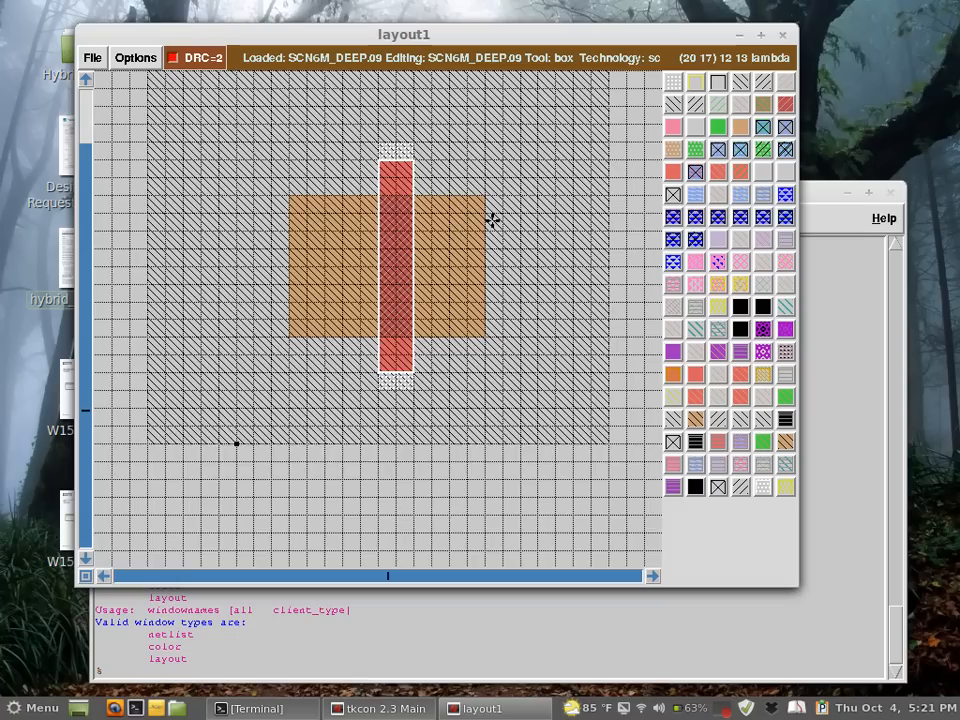
scroll(493, 219, up, 1)
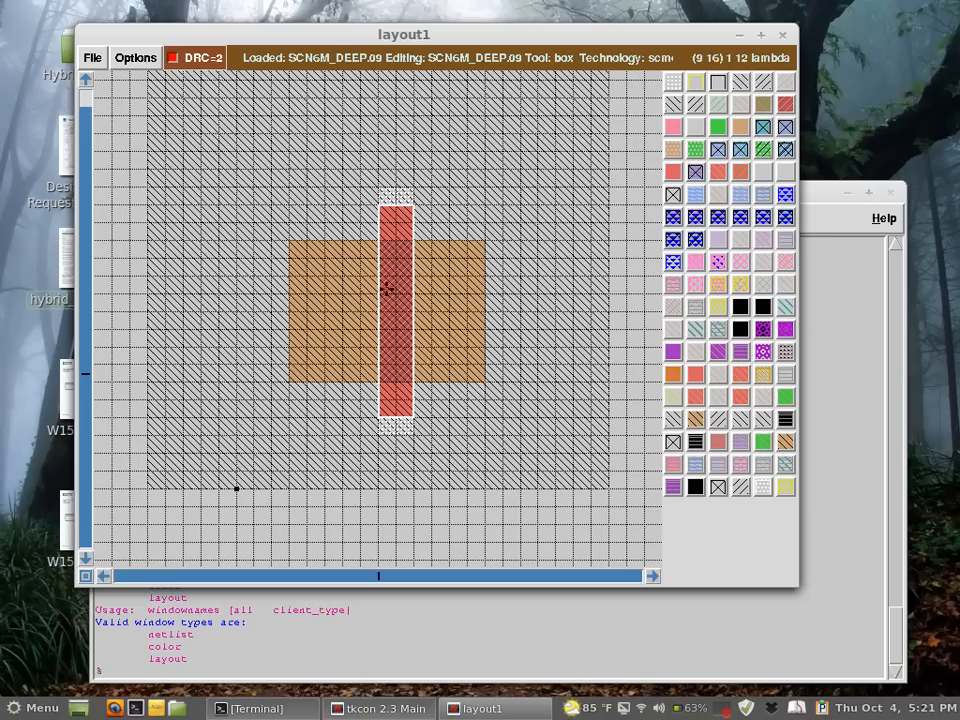
click(227, 669)
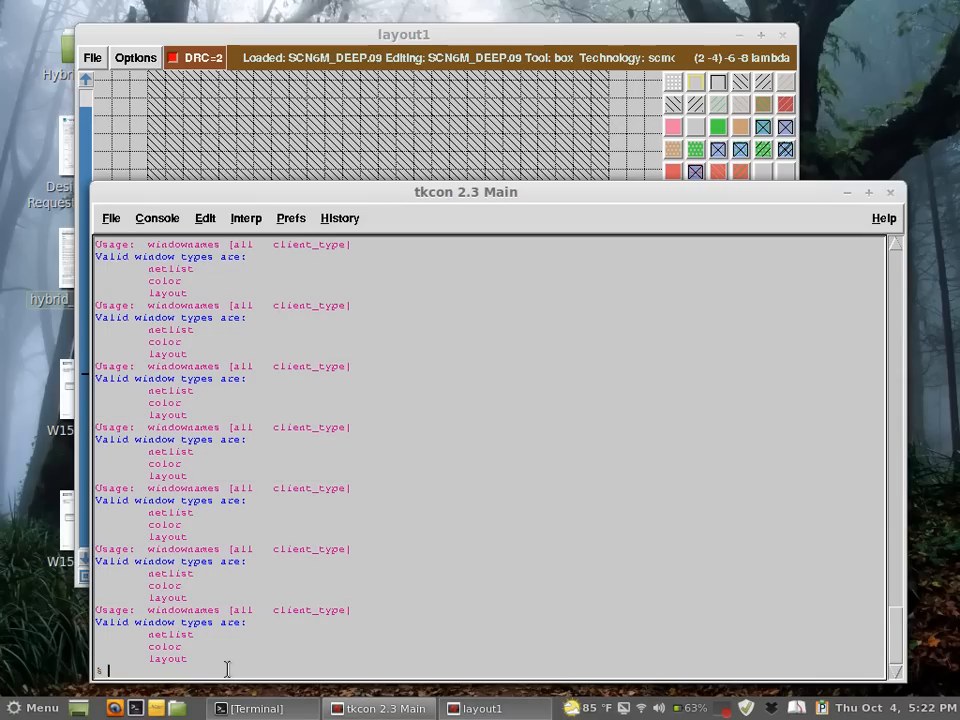
text(dc)
key(Tab)
key(Tab)
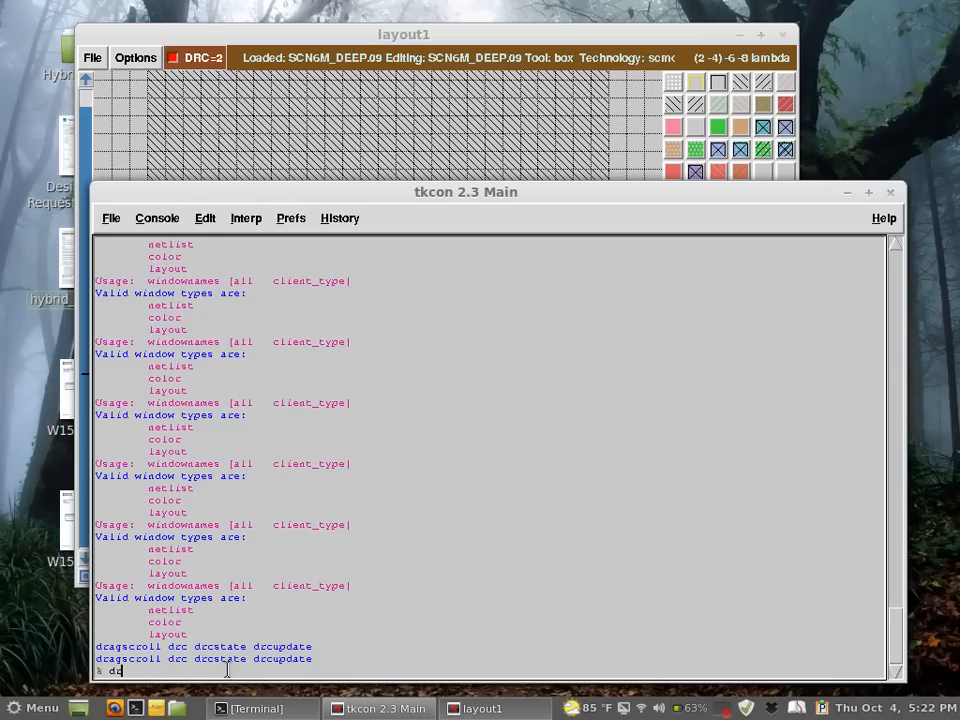
text(c find)
key(Return)
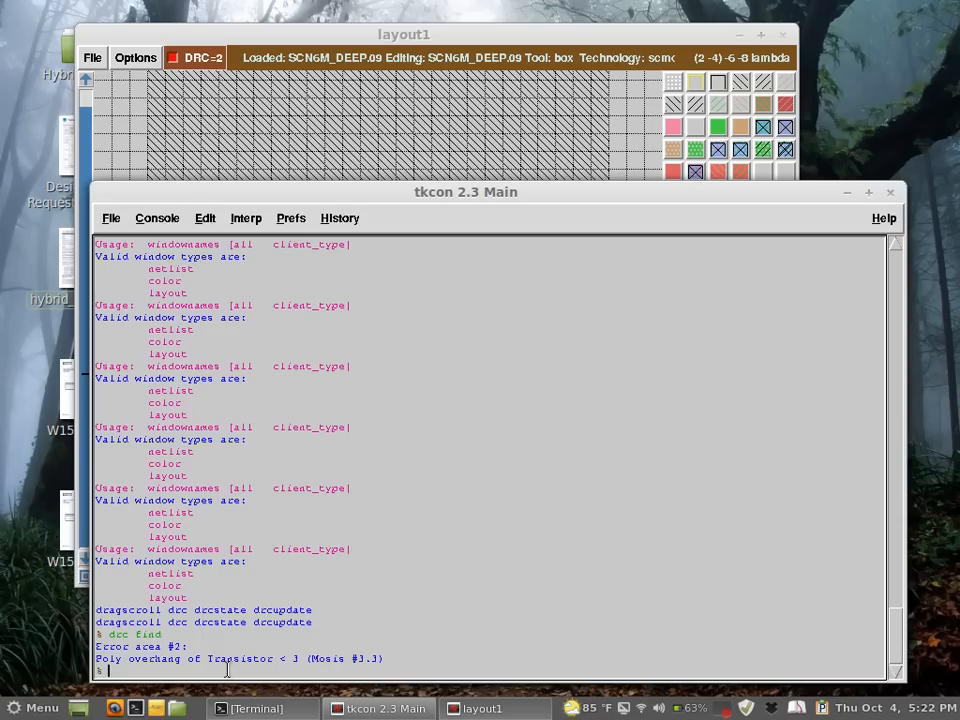
Extend the polysilicon strip by 1 lambda at both ends by painting polysilicon over the two flagged error areas.
click(413, 37)
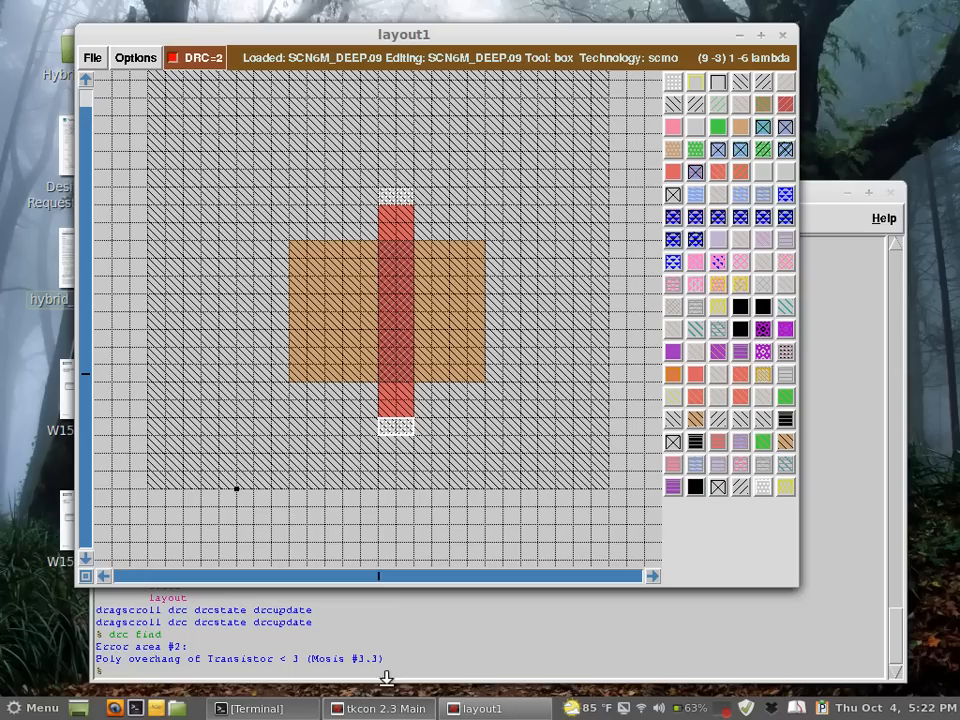
click(205, 672)
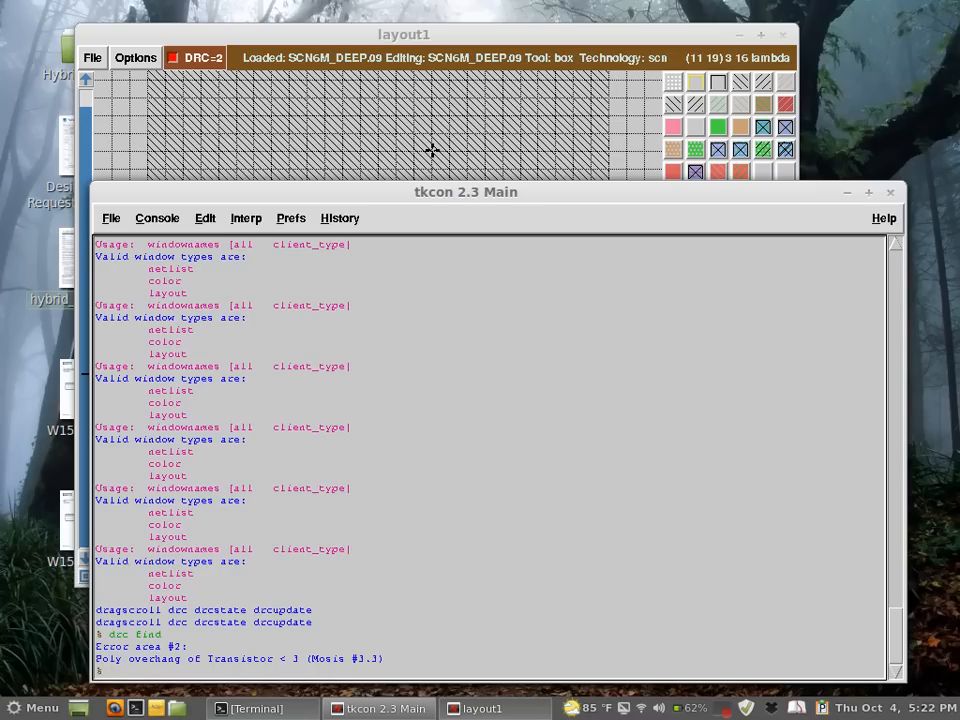
click(395, 33)
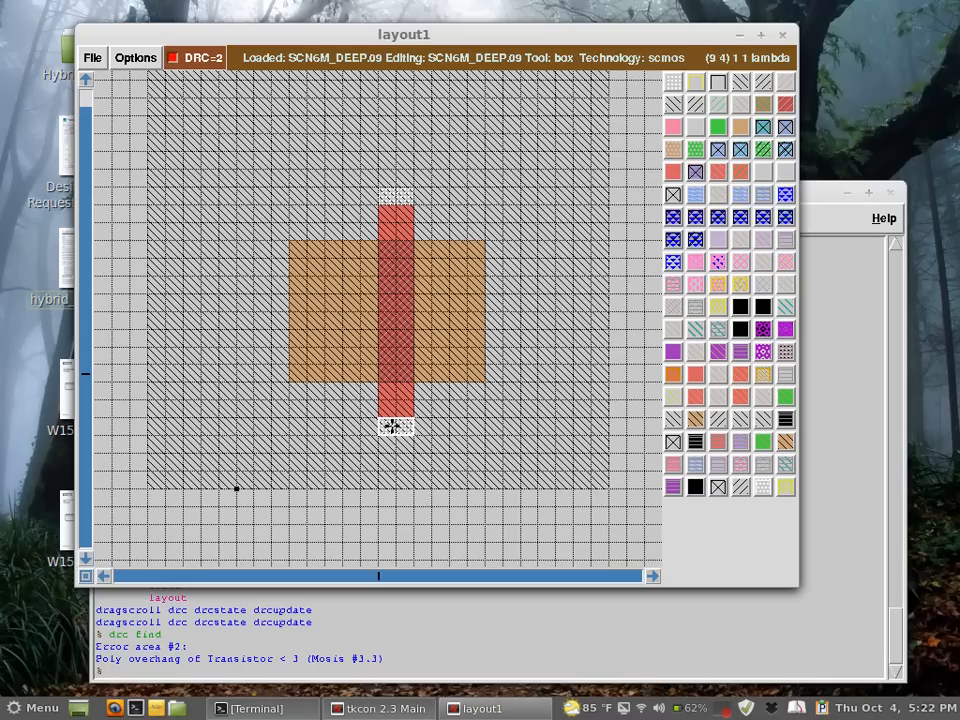
click(672, 173)
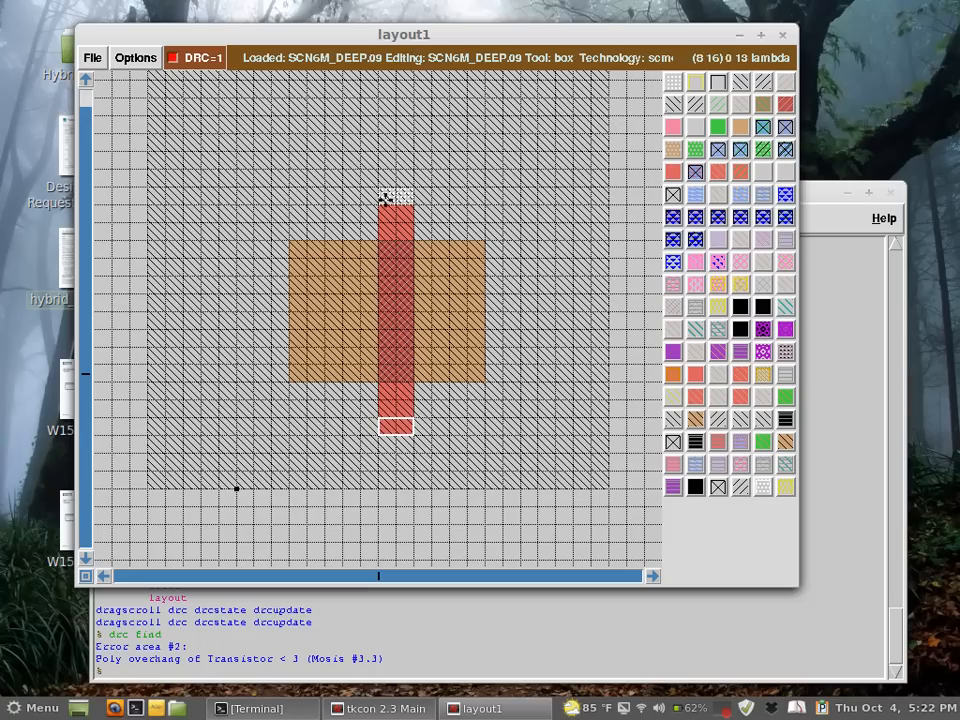
click(384, 200)
click(672, 173)
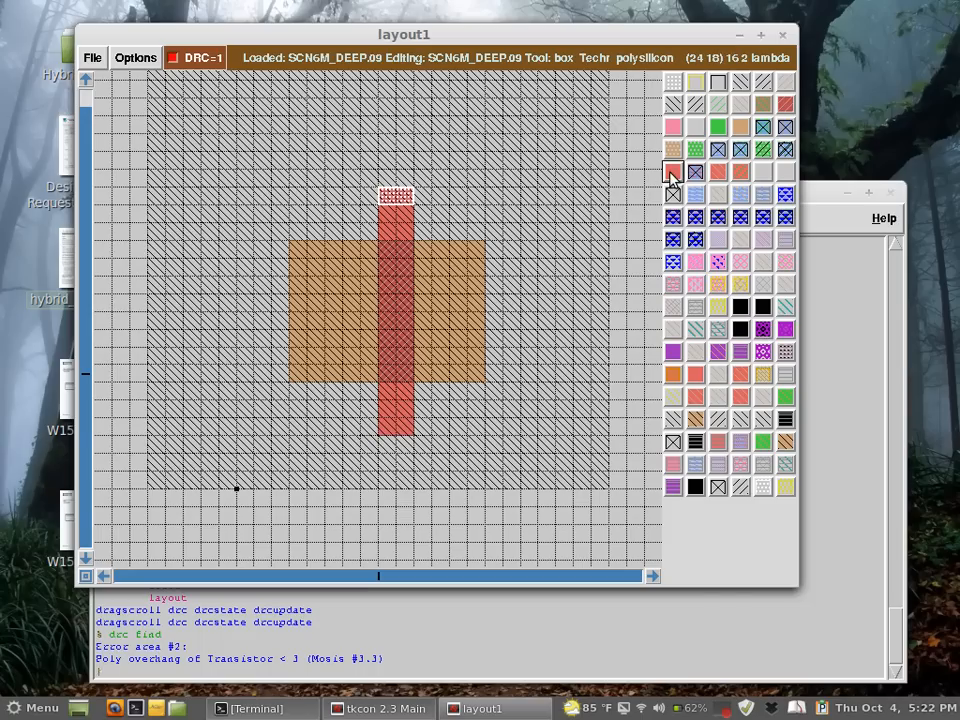
Place a 3 by 4 lambda box outside the hatched area with its lower-left corner at (23, 10) and paint it with polysilicon.
click(612, 313)
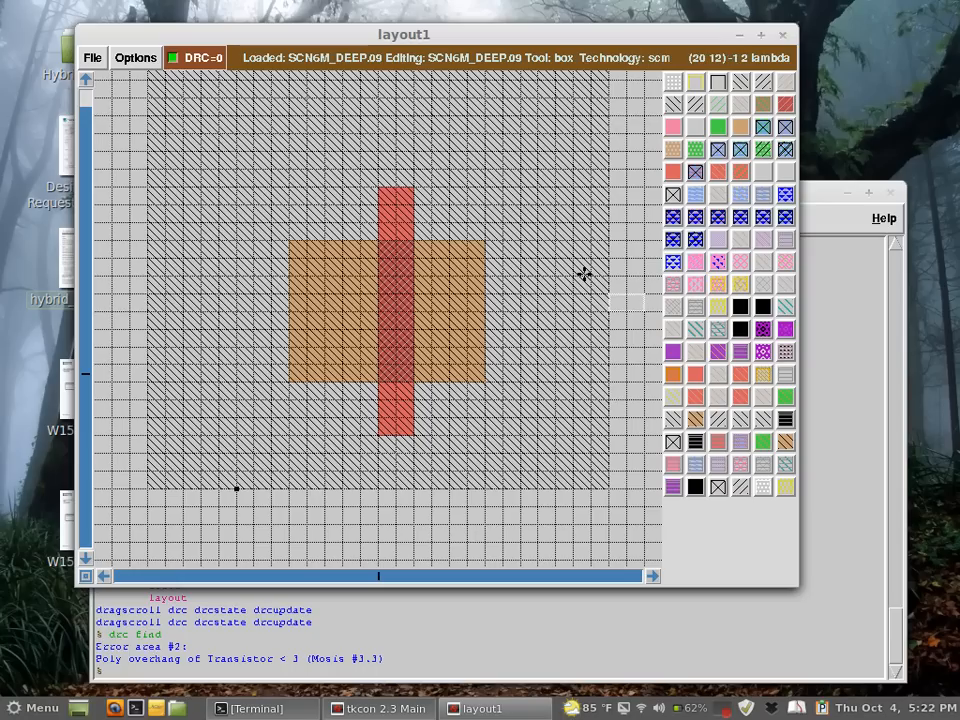
key(Right)
key(Right)
click(546, 313)
right_click(584, 242)
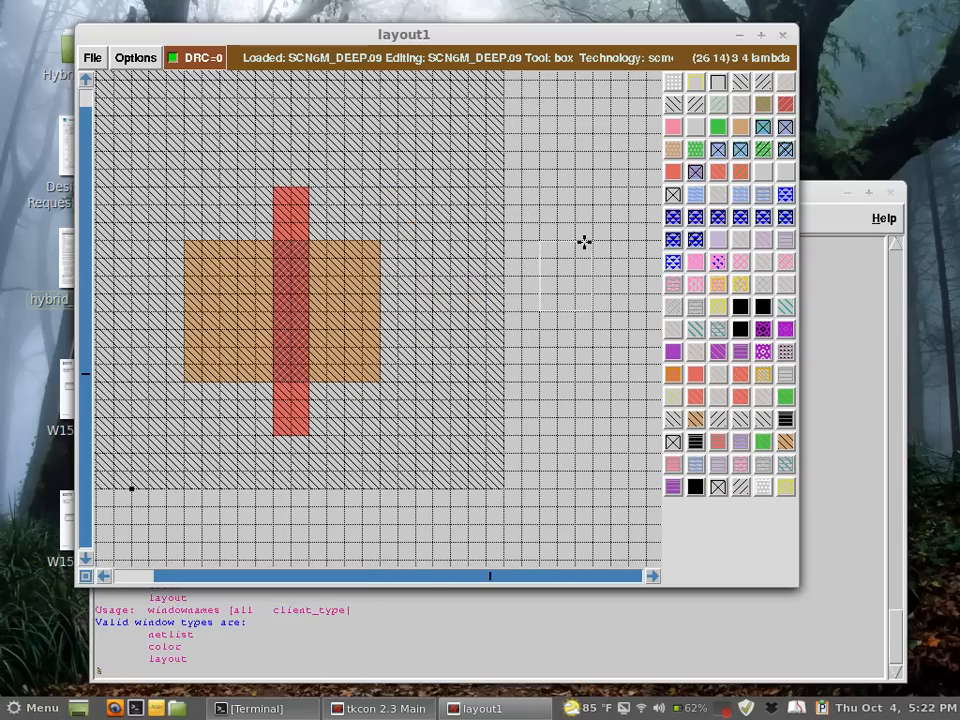
click(672, 174)
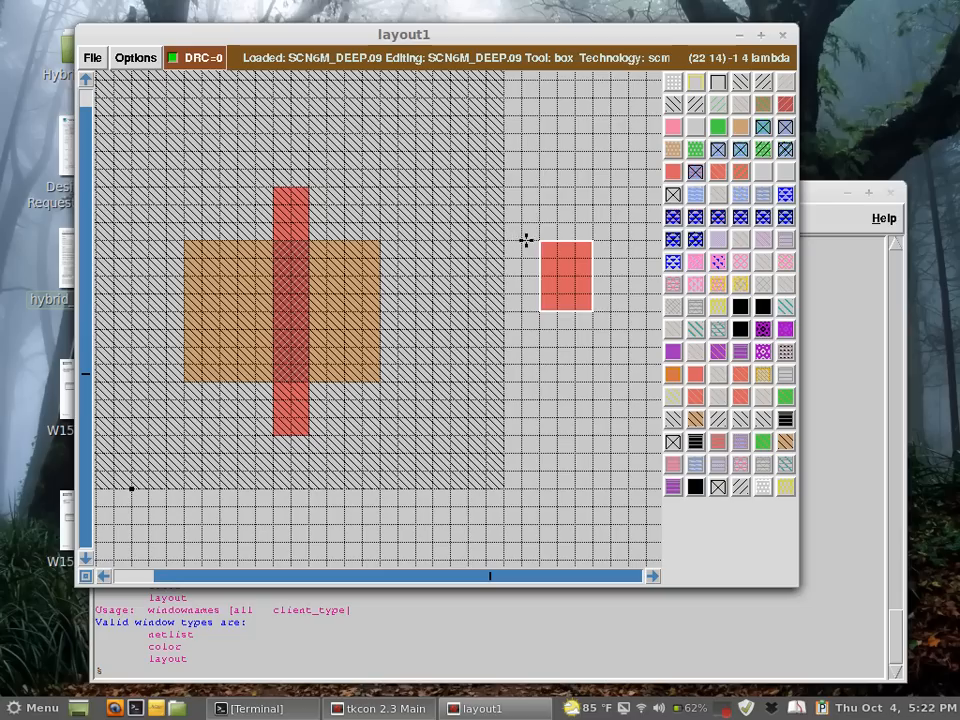
Paint a second 3 by 4 lambda polysilicon block directly above the first at (23, 14), and return the box to (23, 10).
click(541, 240)
click(674, 174)
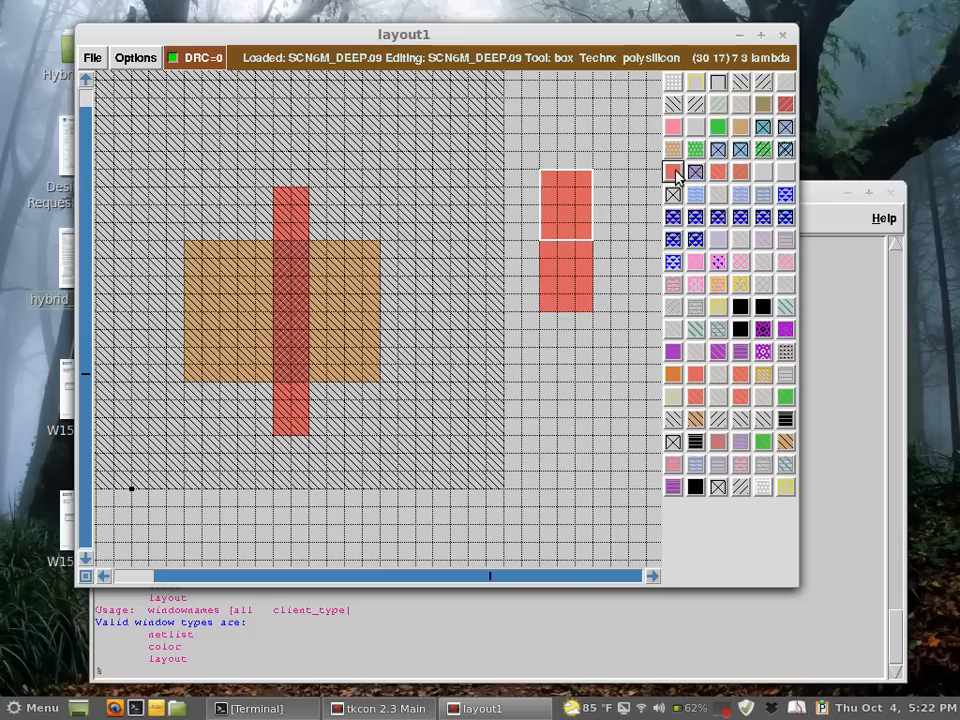
click(543, 309)
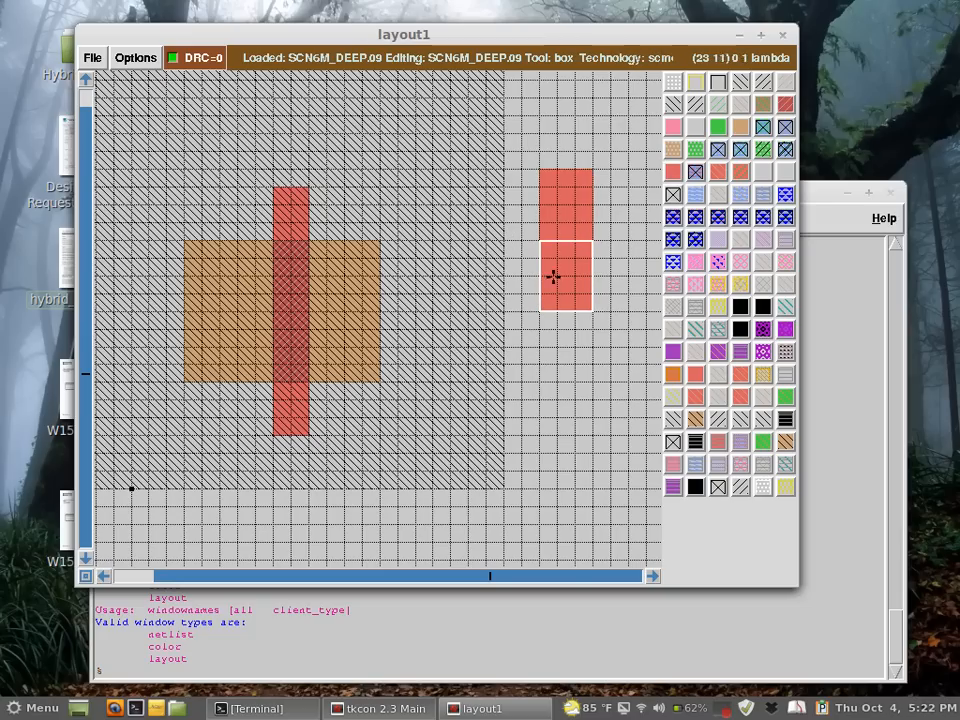
Expand the box to 3 by 8 lambda over both stacked polysilicon blocks and delete them.
right_click(590, 170)
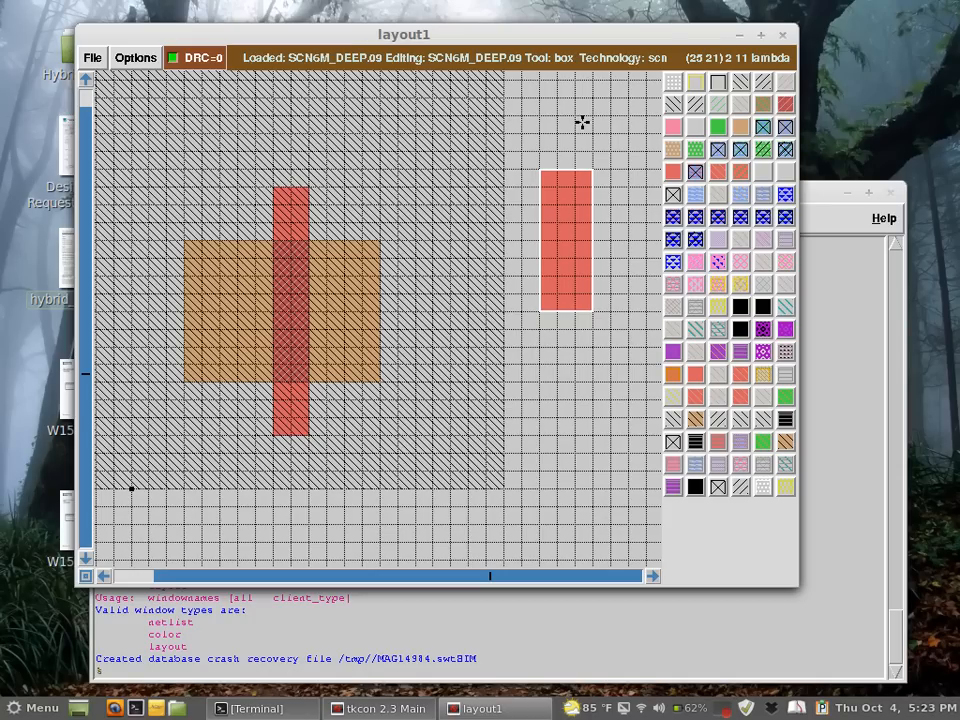
key(d)
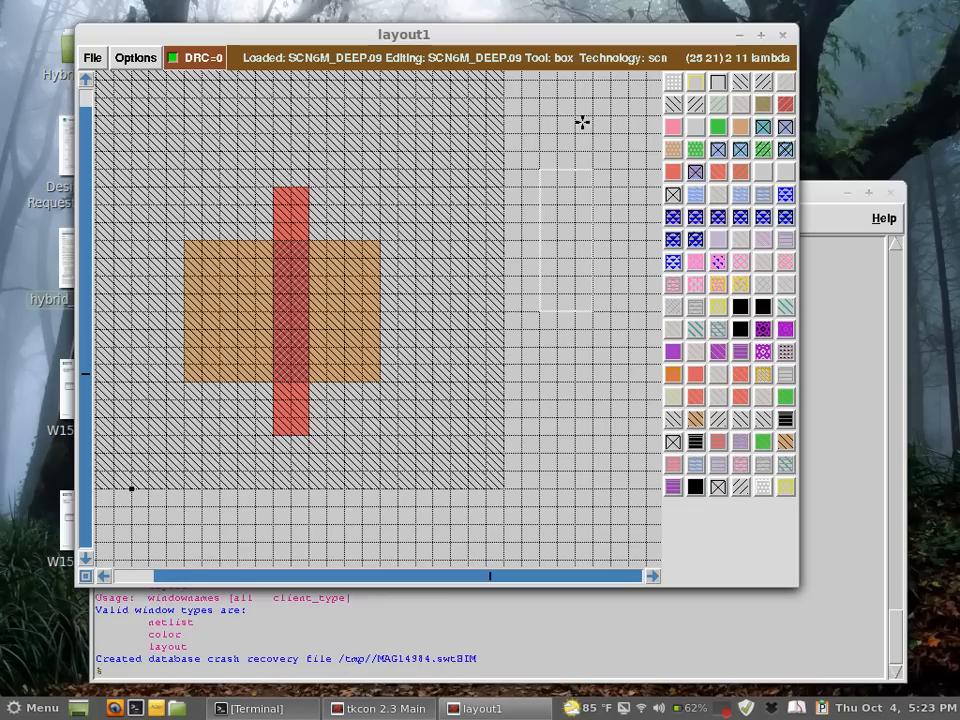
Place a 3 by 9 lambda box at (24, 10) outside the n-well and paint it with the transistor layer sampled from the gate channel.
click(556, 305)
right_click(627, 221)
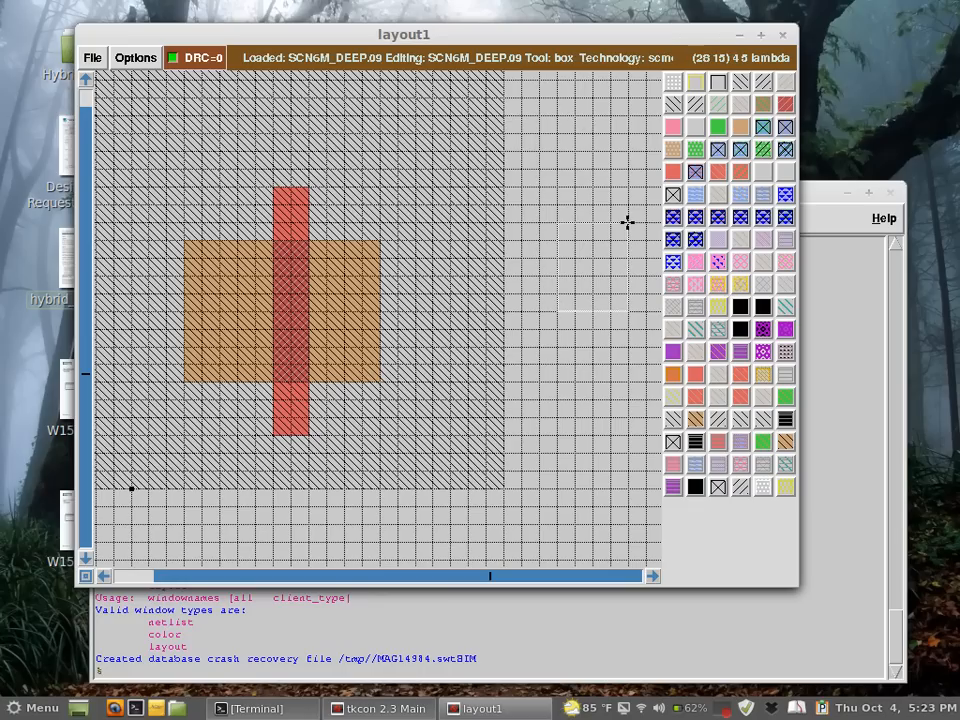
right_click(612, 160)
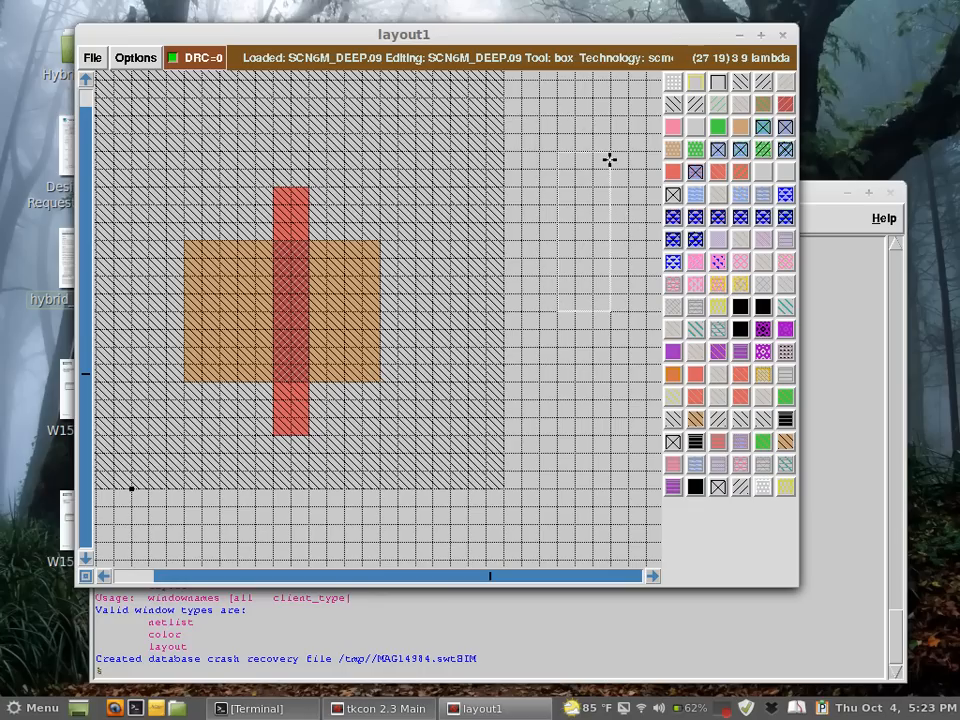
middle_click(298, 304)
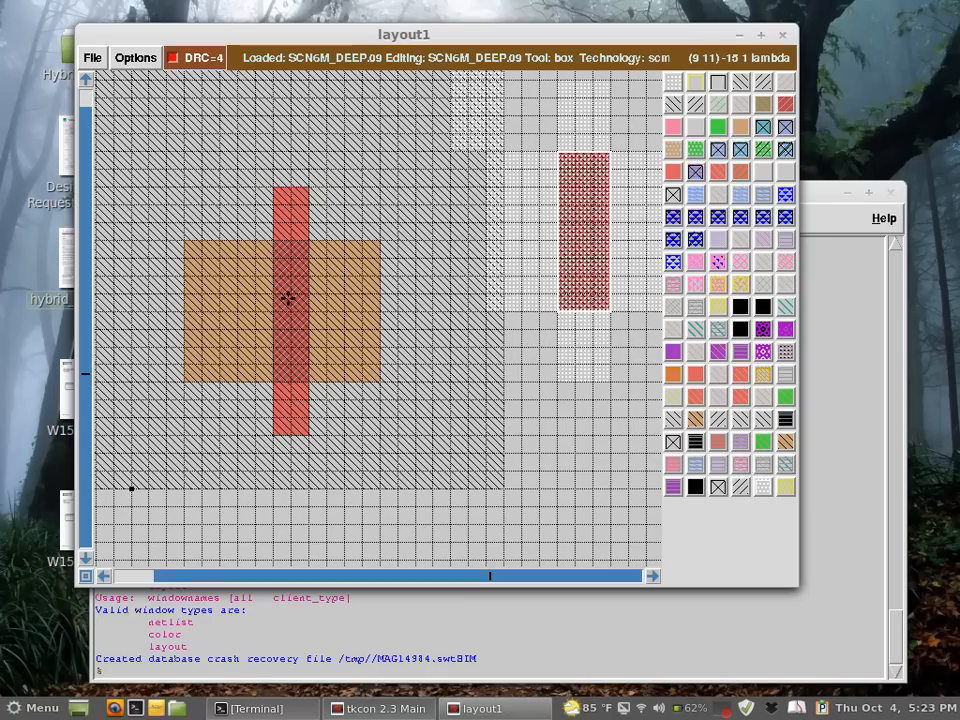
Enclose the copied transistor strip in a 5 by 13 lambda box starting at (23, 8) and erase it by sampling empty space.
click(576, 470)
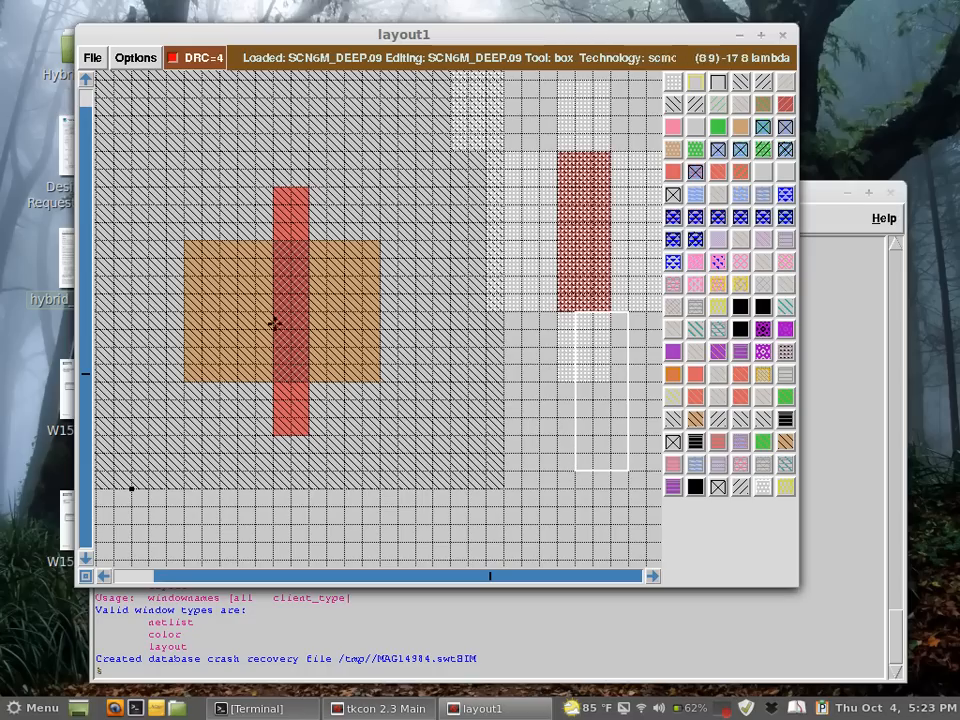
click(543, 343)
right_click(628, 118)
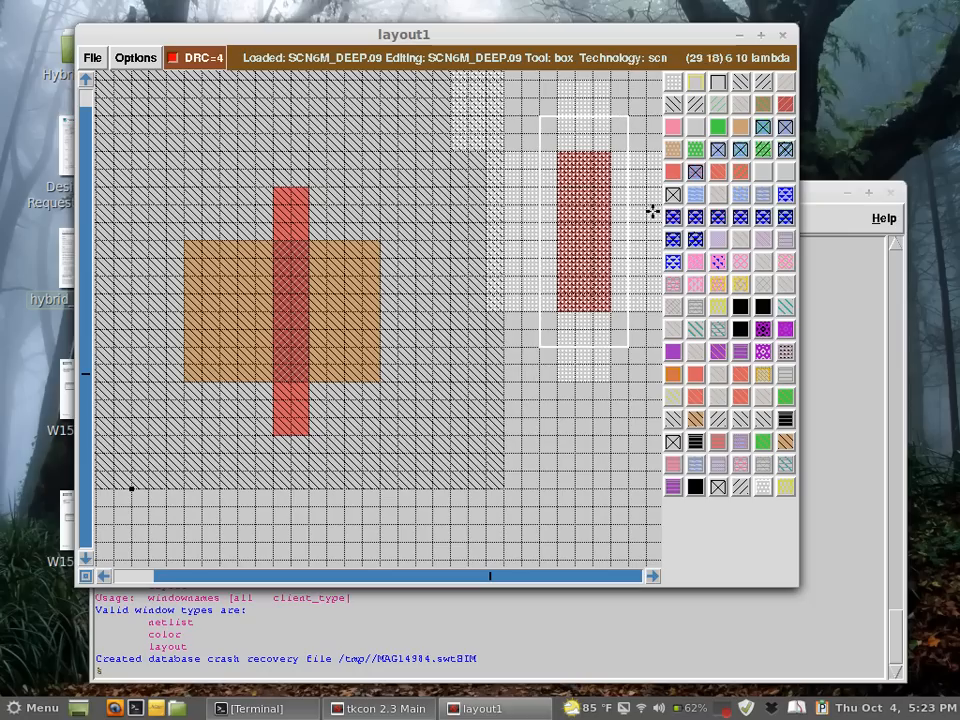
middle_click(631, 398)
Widen the p-diffusion by 1 lambda along its right edge with a 1 by 8 lambda box, and move the box outside the n-well.
key(Left)
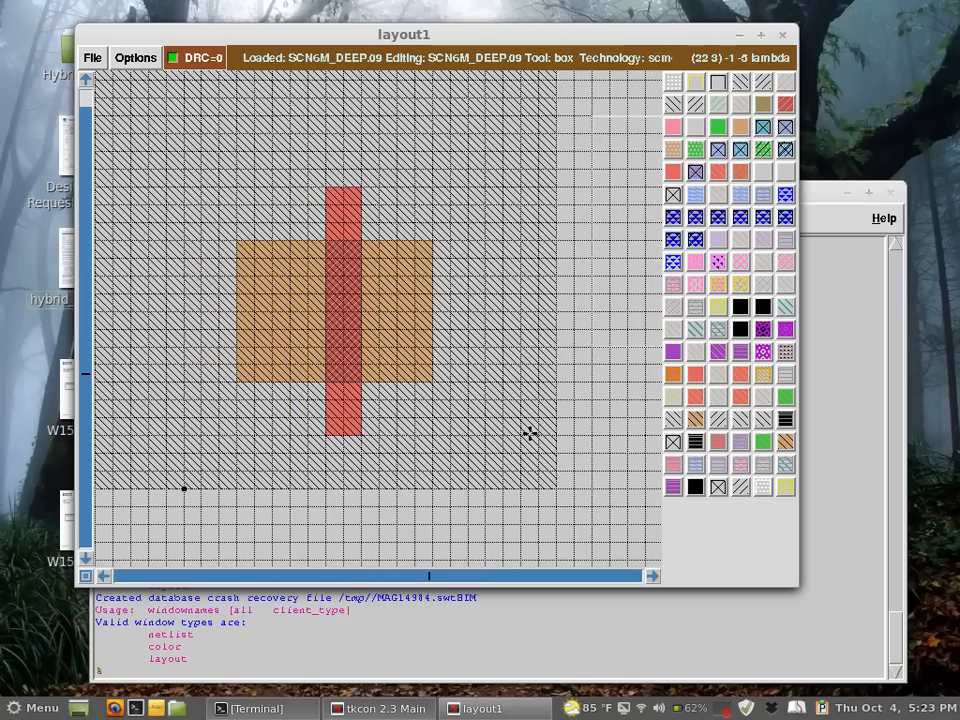
click(438, 379)
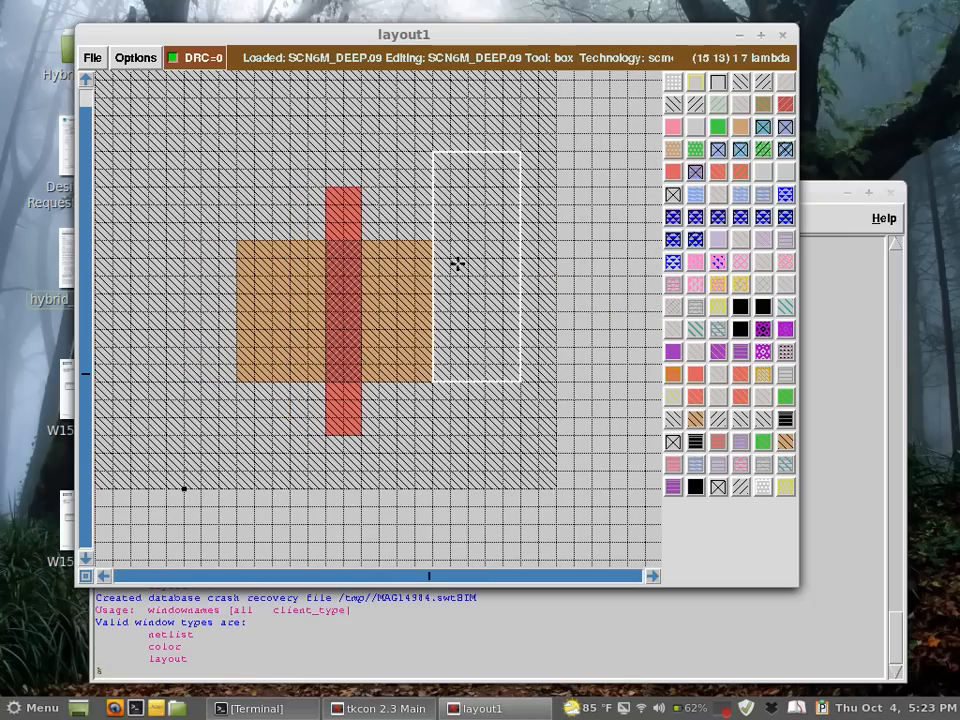
right_click(450, 243)
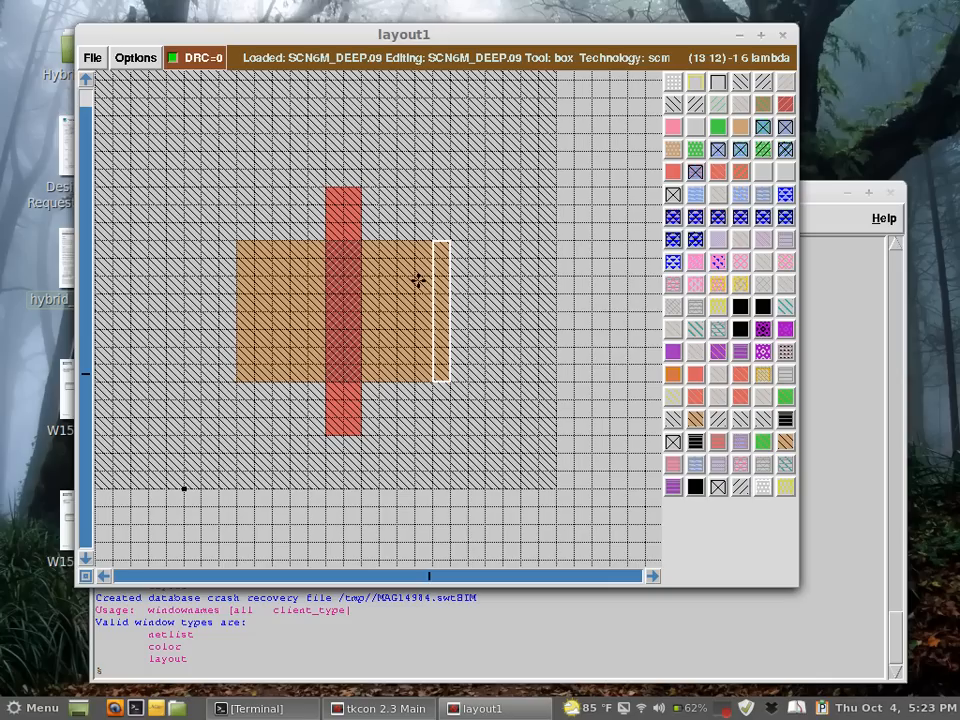
middle_click(418, 281)
click(594, 383)
right_click(626, 328)
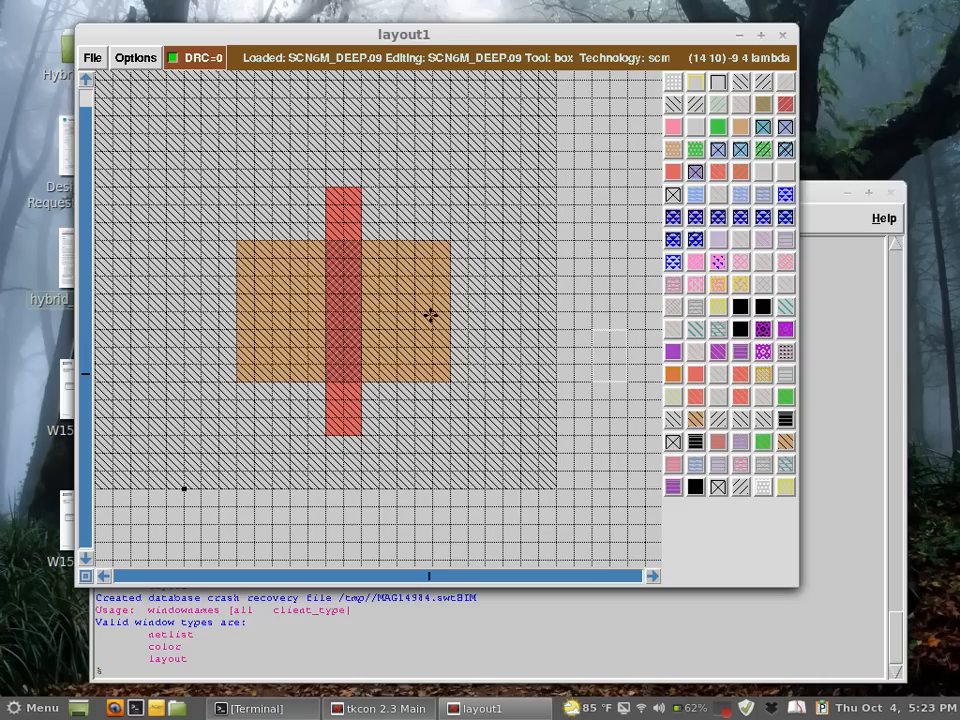
Place a 19 by 3 lambda box at (-1, 19) above the transistor and paint it with n-diffusion.
key(Left)
key(Up)
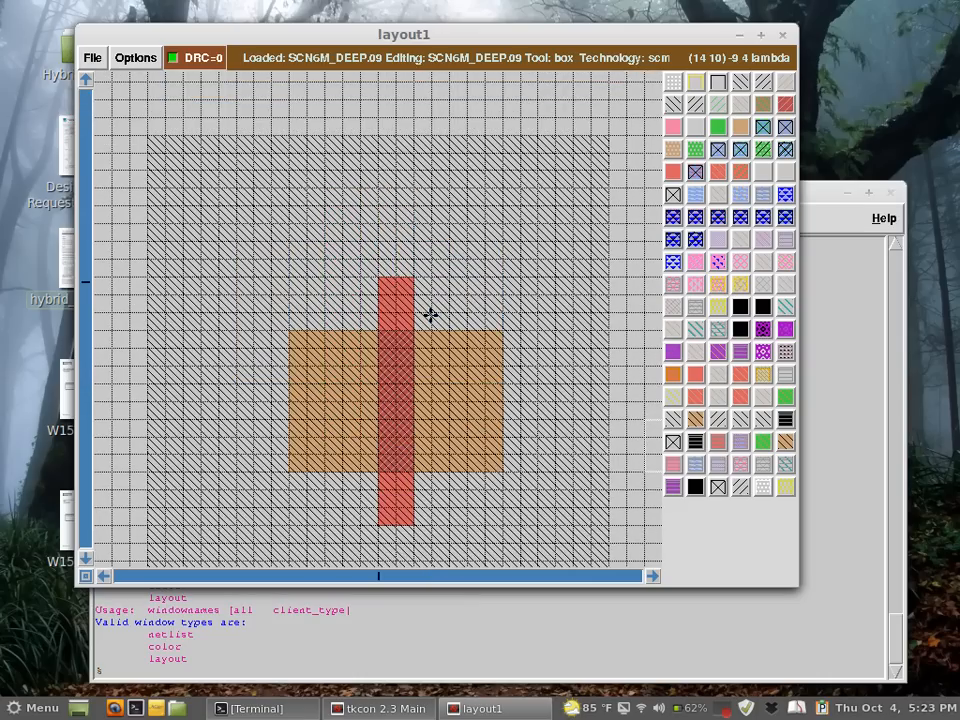
key(Down)
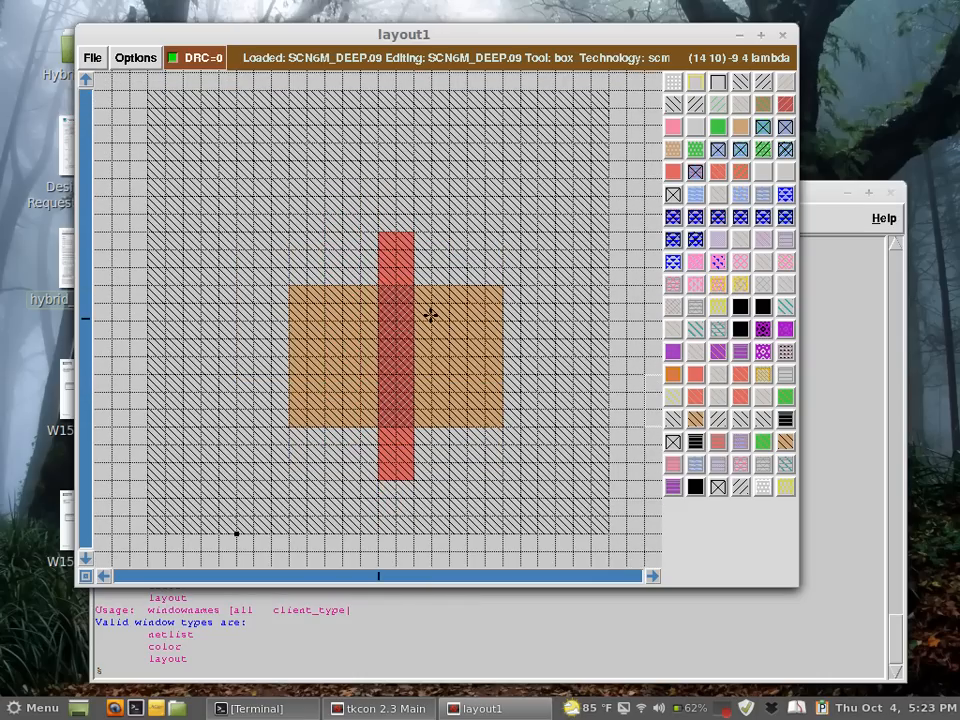
key(Up)
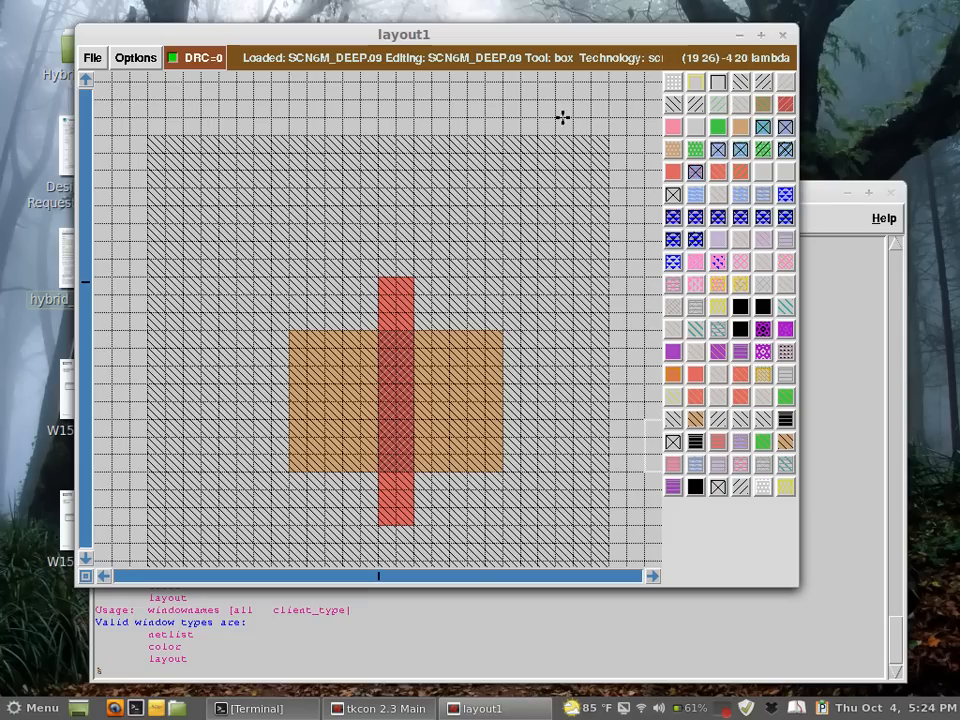
click(214, 240)
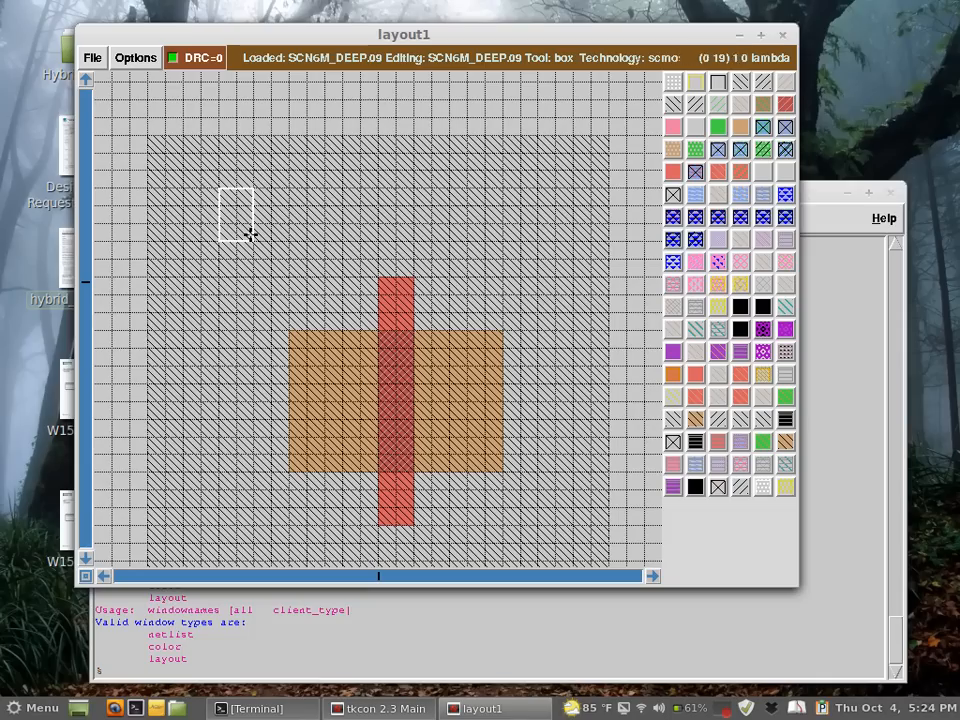
right_click(553, 189)
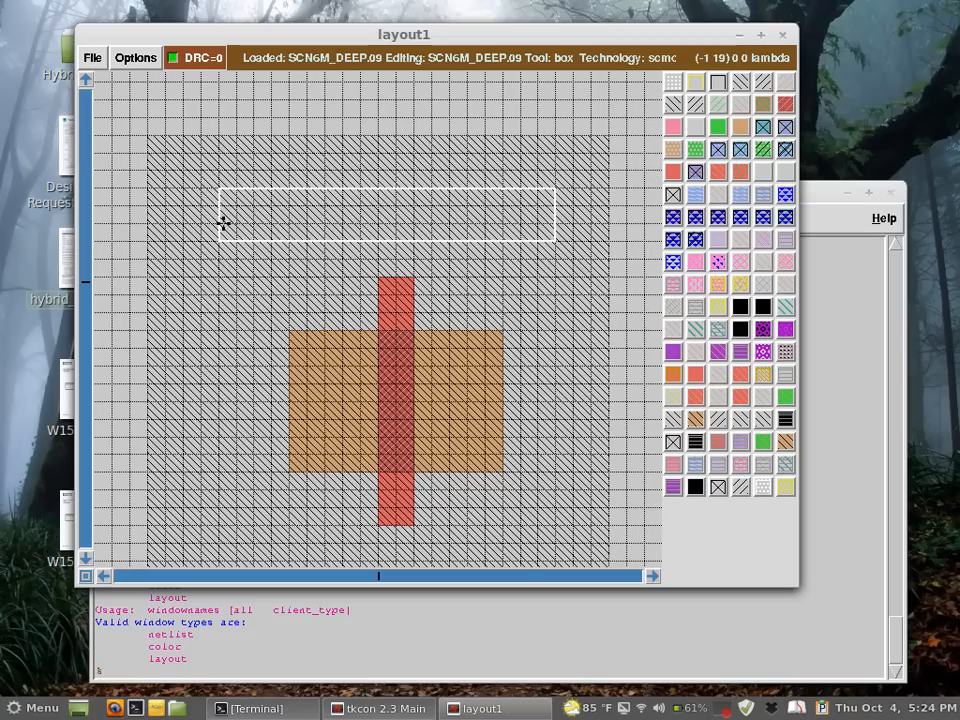
click(716, 128)
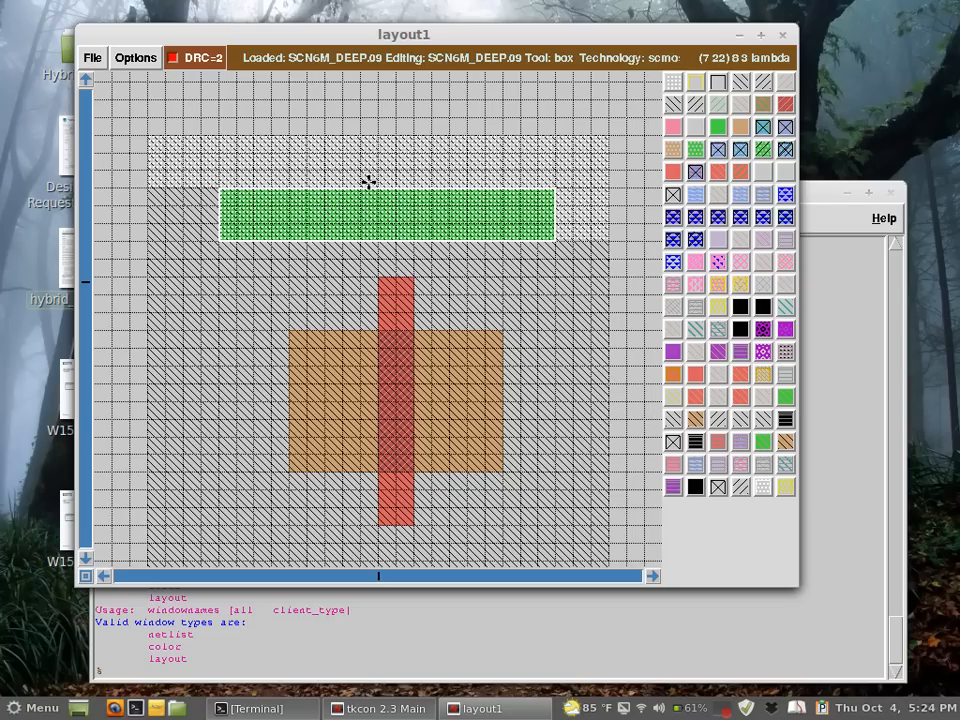
Extend the n-well 4 lambda upward by painting successive 26 by 1 lambda rows of n-well along its upper edge.
scroll(369, 181, up, 2)
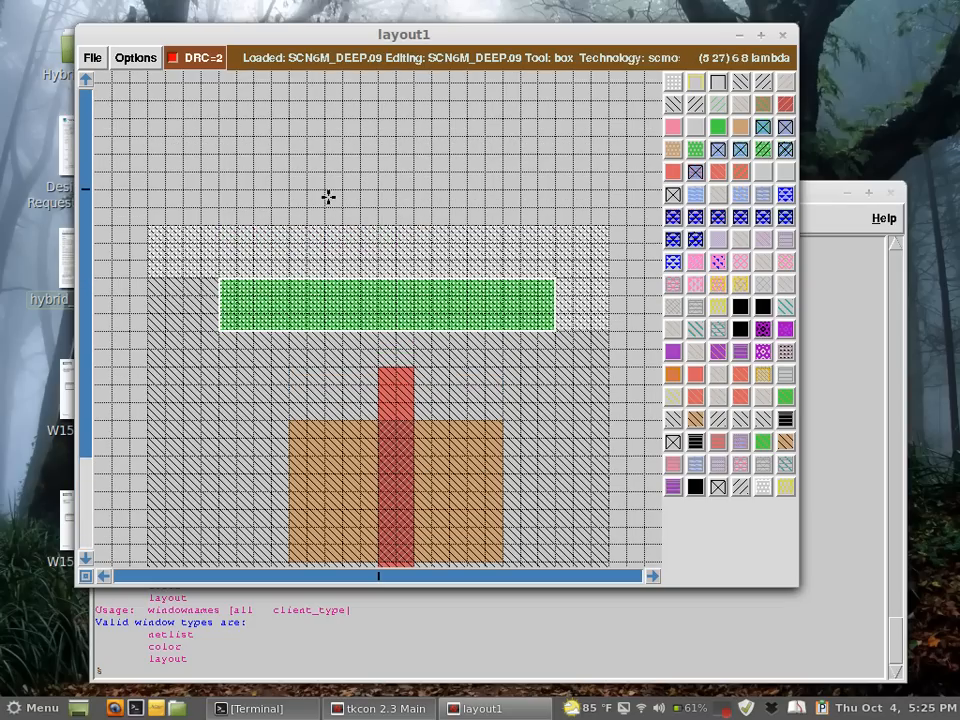
click(146, 225)
right_click(609, 210)
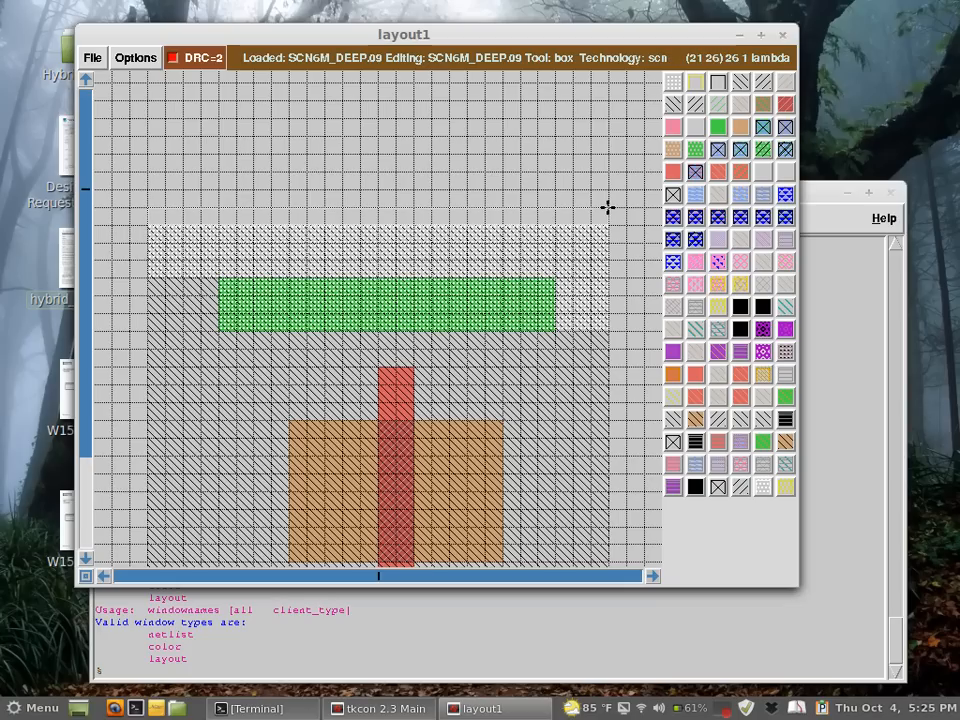
middle_click(570, 261)
click(141, 207)
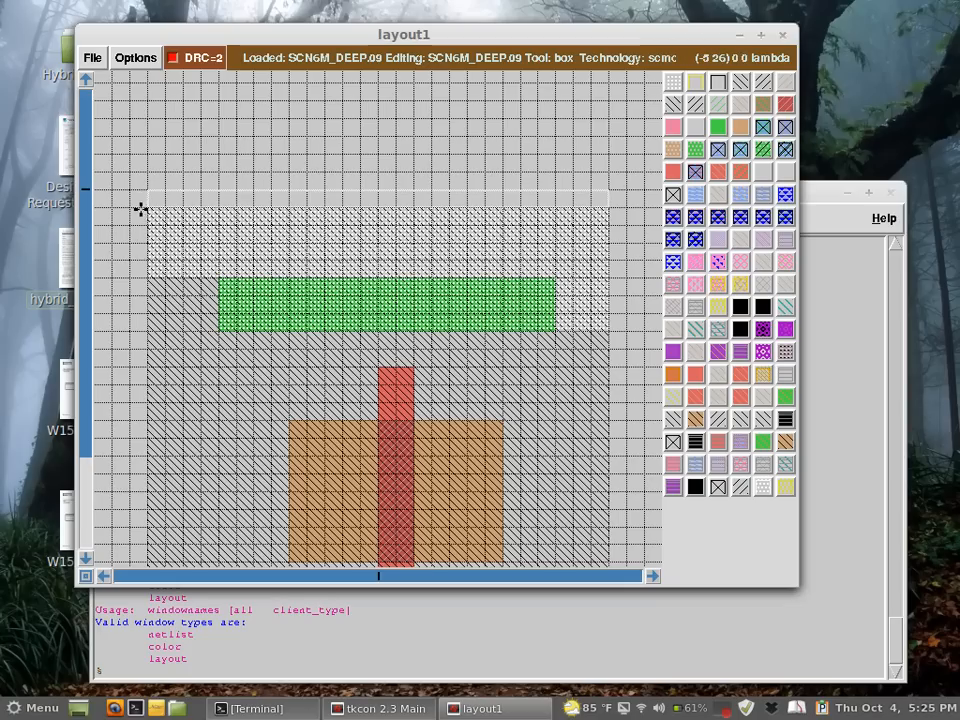
middle_click(160, 241)
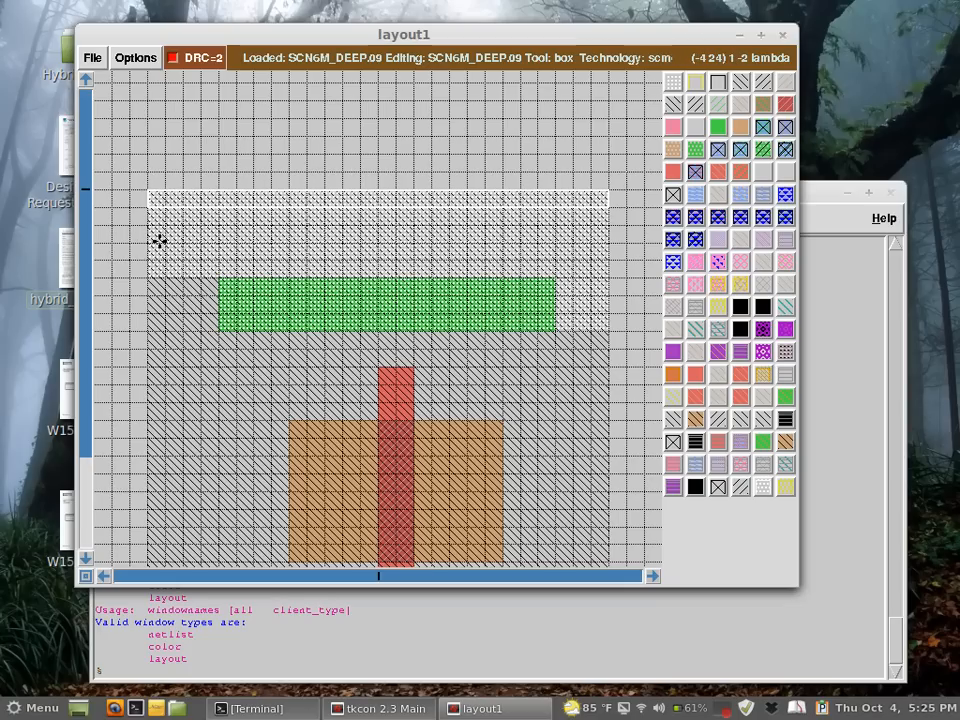
click(147, 190)
middle_click(157, 257)
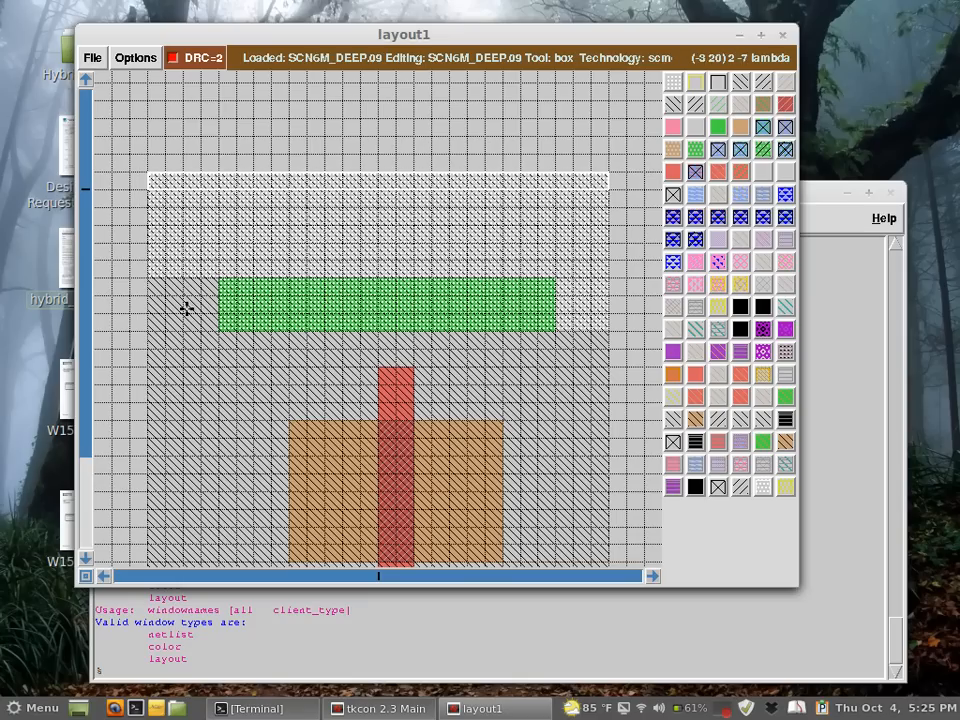
click(146, 172)
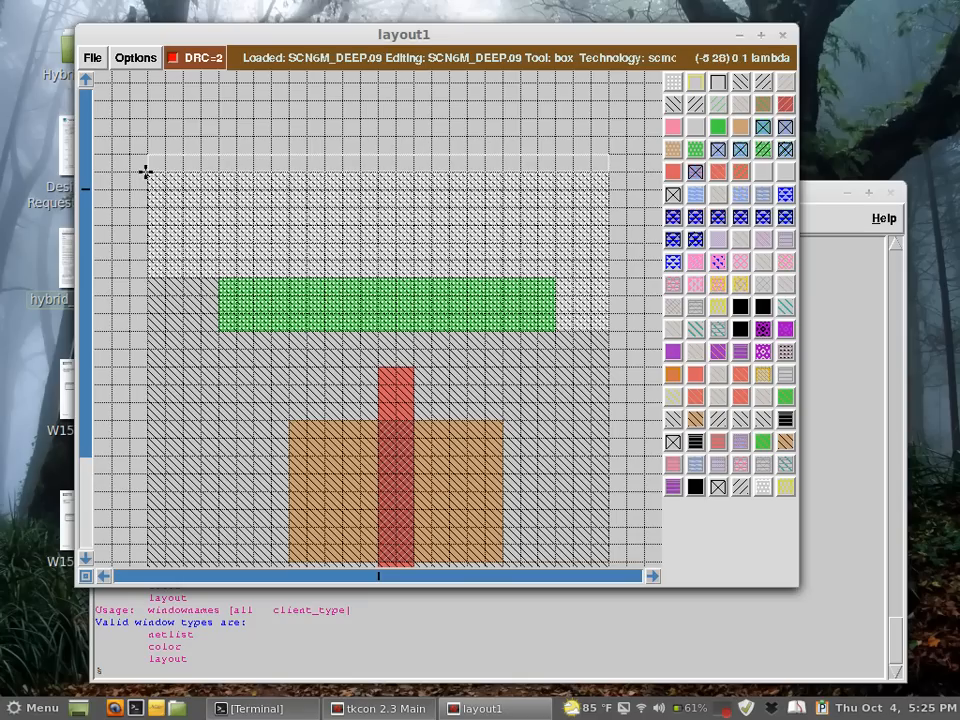
middle_click(180, 321)
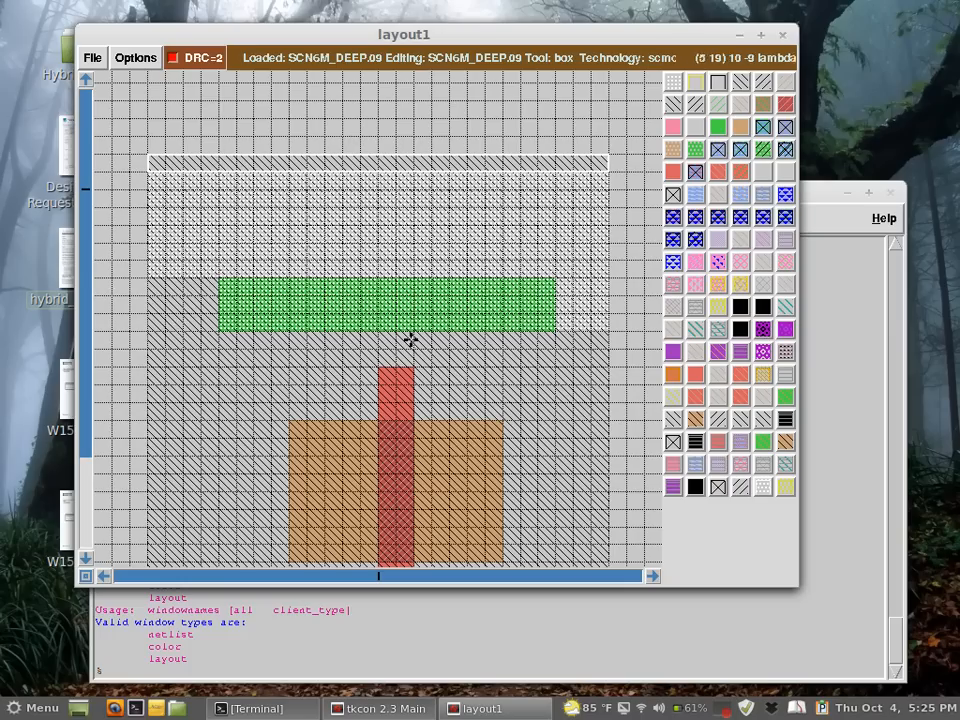
Run the command drc find in the tkcon console to locate and explain the n-diffusion design-rule error, and return to the layout window.
click(272, 674)
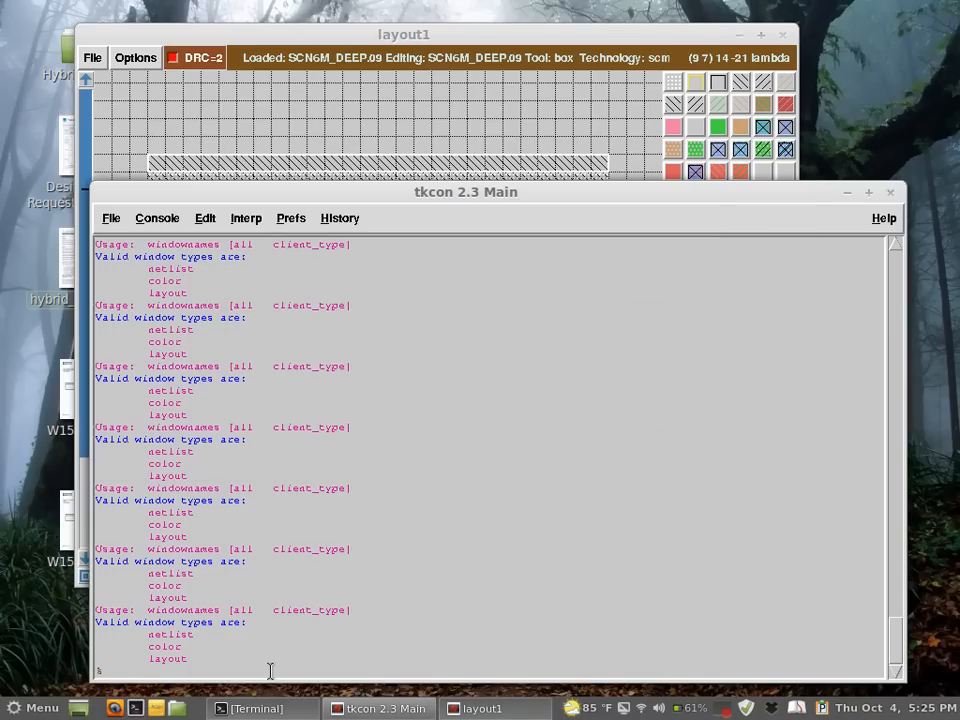
text(dcc find)
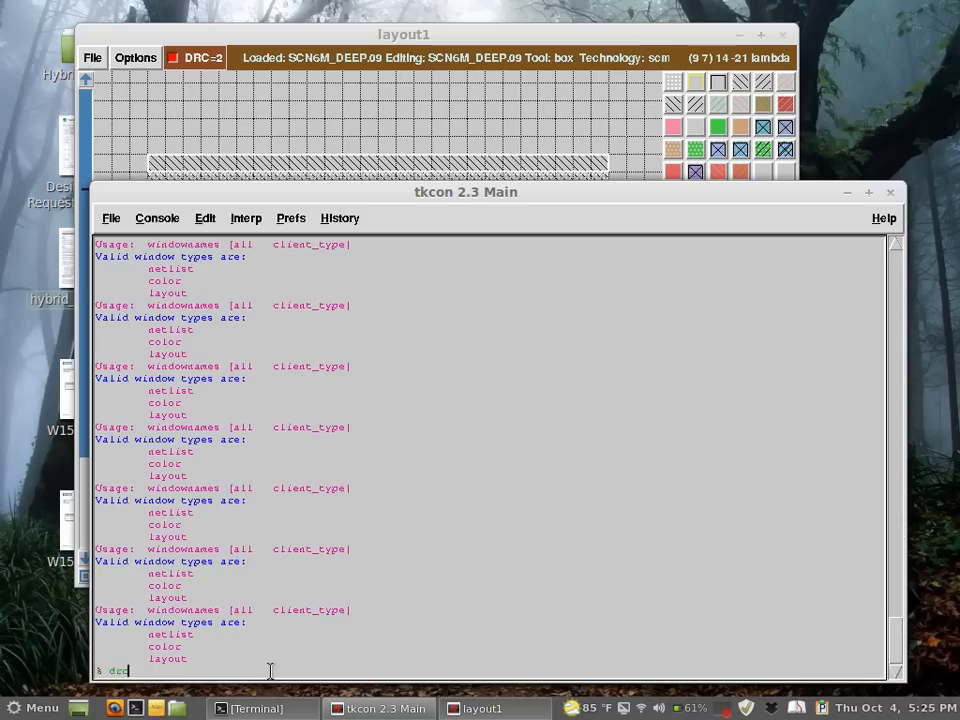
key(Return)
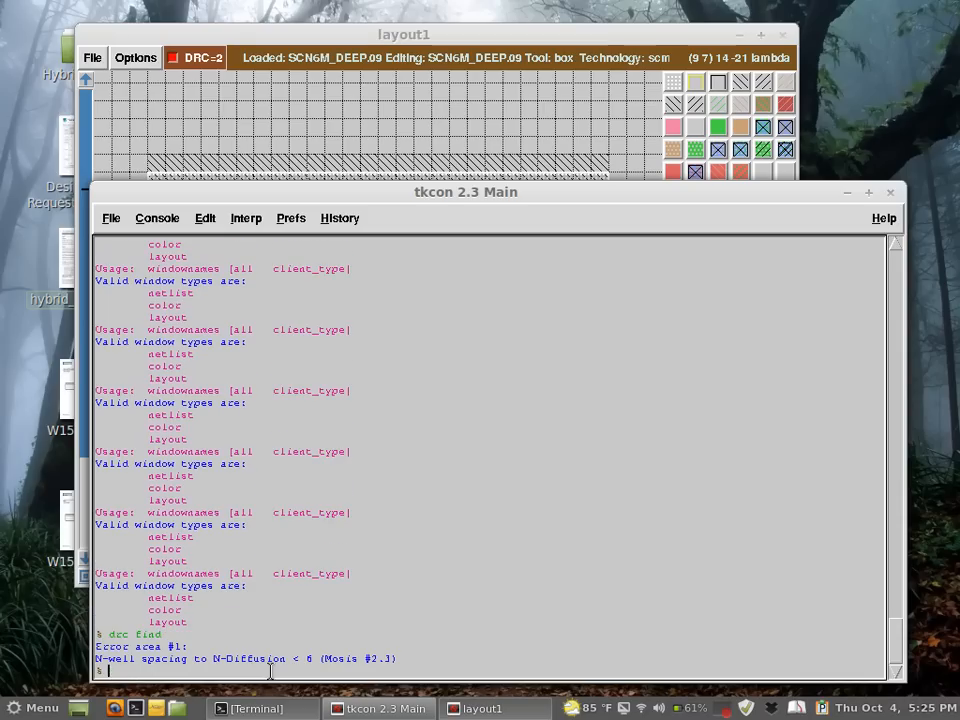
click(381, 34)
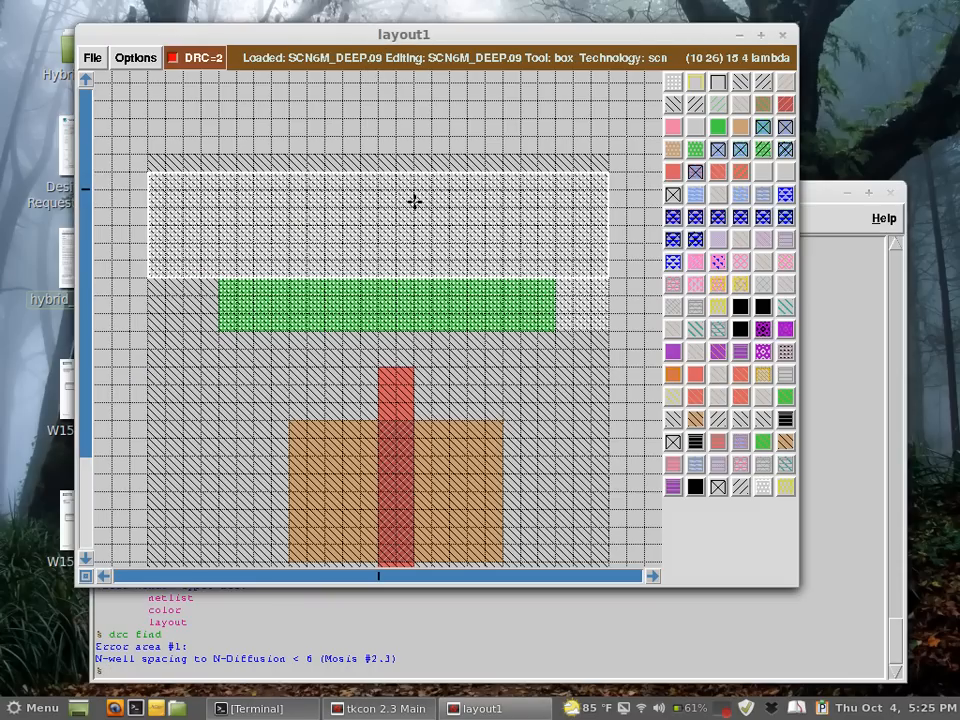
Extend the n-well 2 lambda to the left with a tall n-well box whose lower-left corner is at (-7, 0).
key(Left)
key(Down)
key(Left)
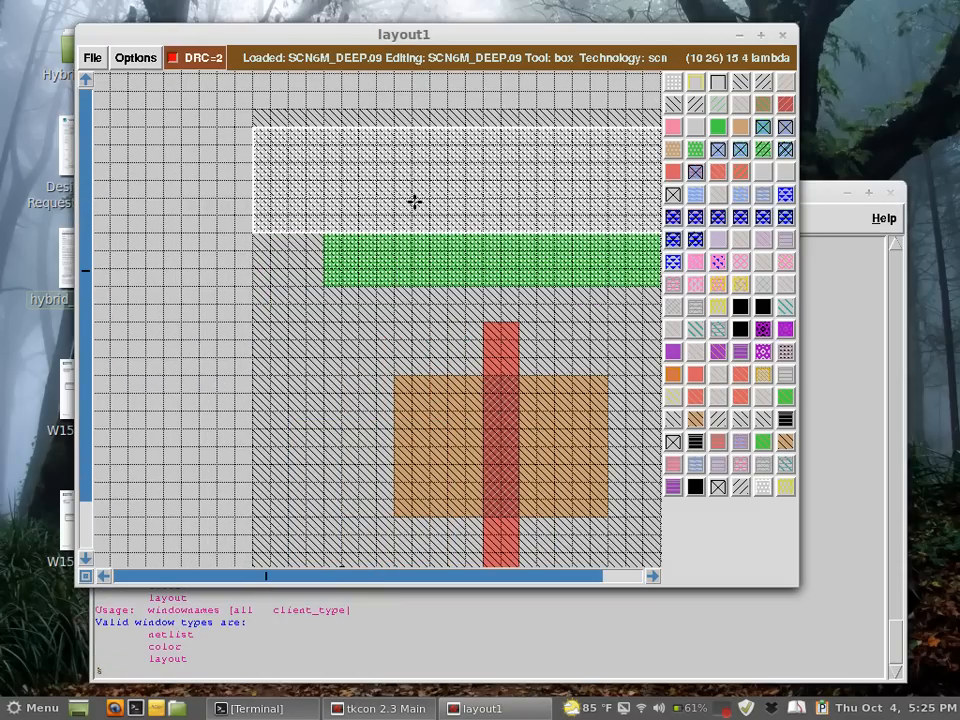
key(Down)
key(Down)
key(Down)
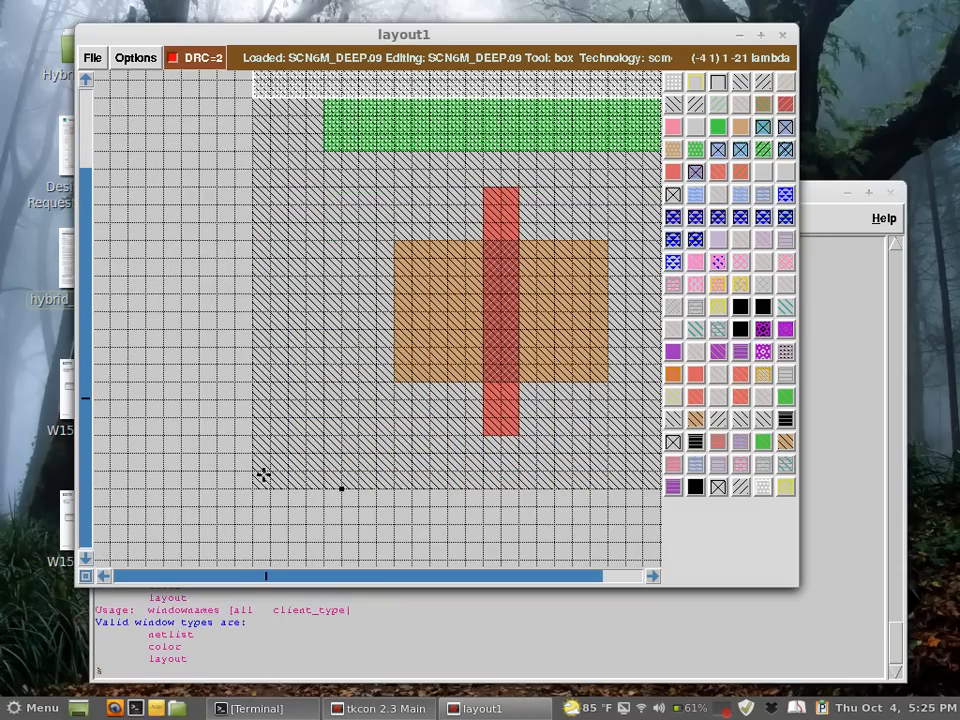
click(218, 487)
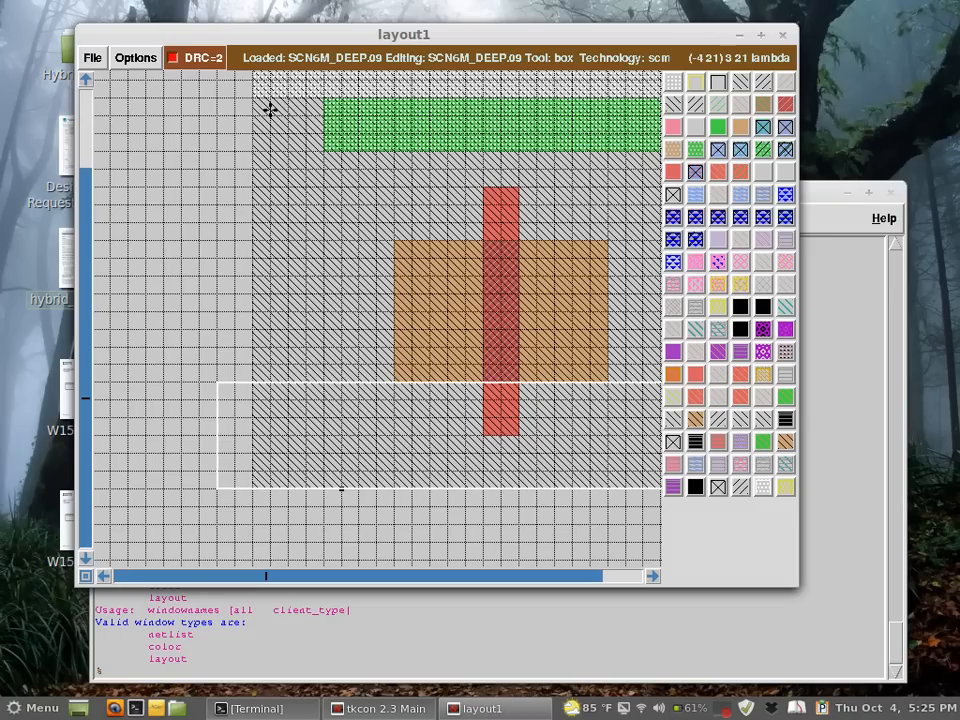
key(Up)
key(Up)
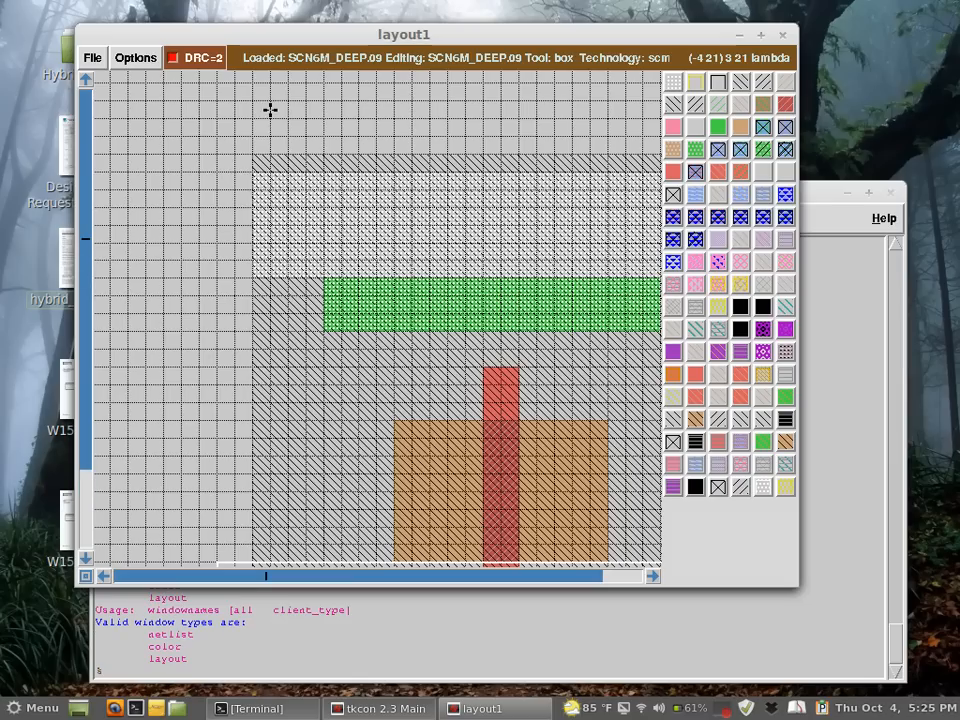
middle_click(280, 182)
Extend the n-well 3 lambda to the right with a full-height n-well box whose lower-left corner is at (21, 0).
key(Right)
key(Right)
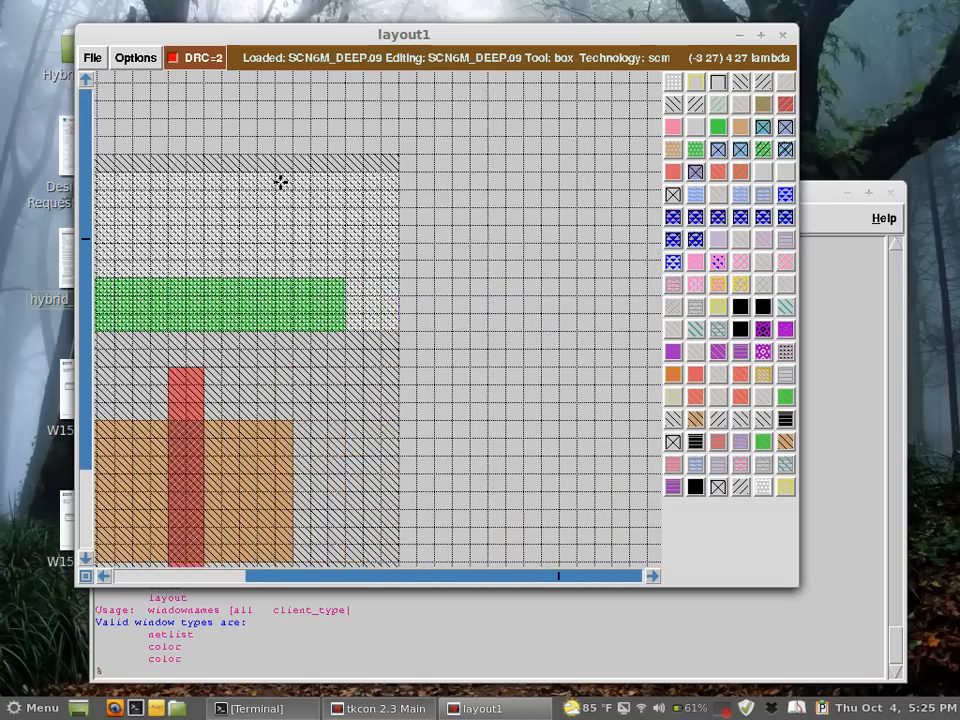
key(Down)
key(Down)
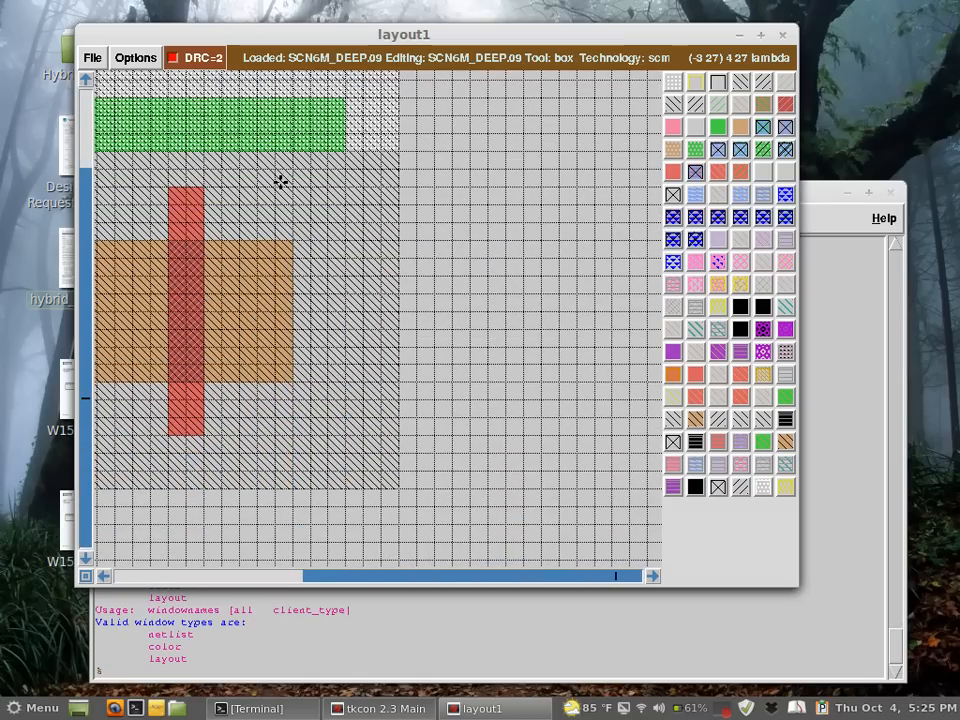
click(402, 489)
scroll(491, 337, up, 1)
scroll(491, 337, up, 5)
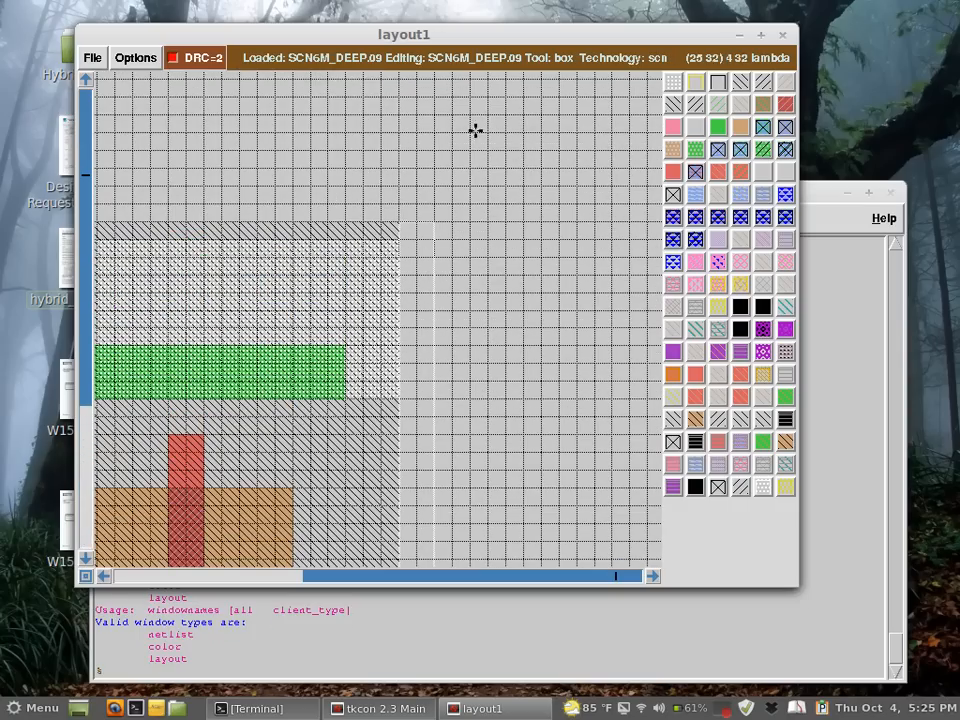
right_click(452, 222)
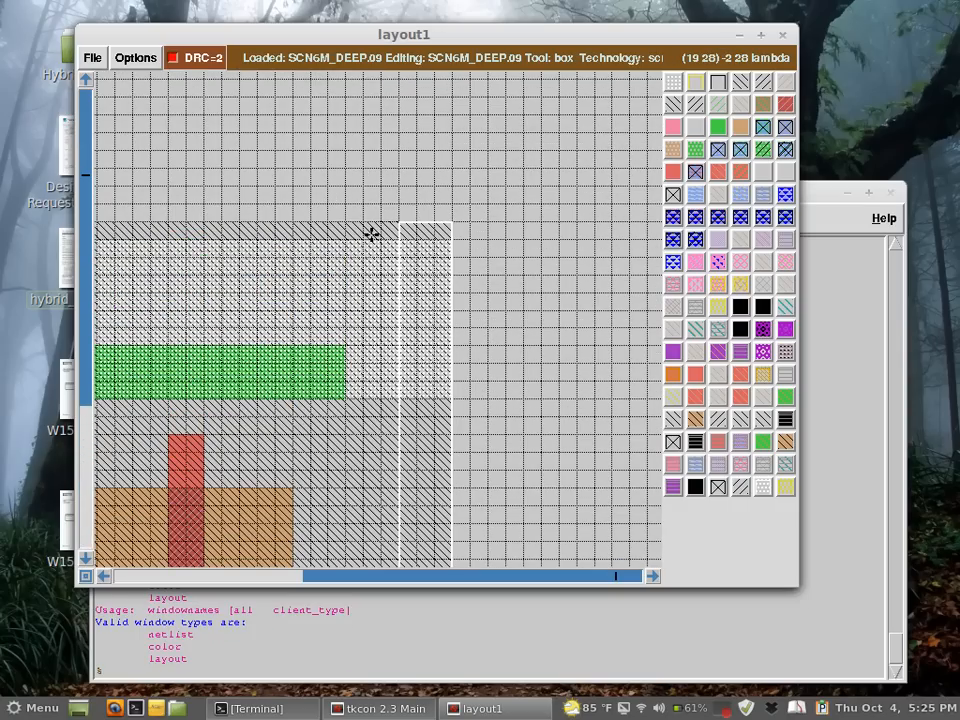
Replace the 19 by 3 lambda n-diffusion strip above the transistor with plain n-well, and undo a trial n-diffusion repaint of that area.
scroll(371, 233, left, 4)
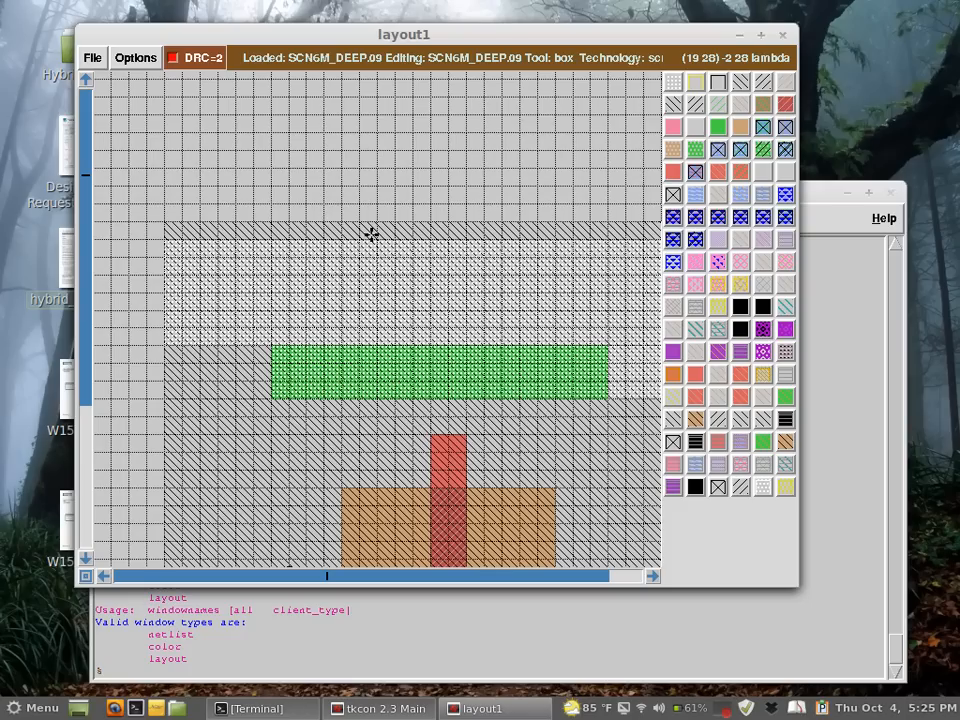
scroll(371, 233, down, 1)
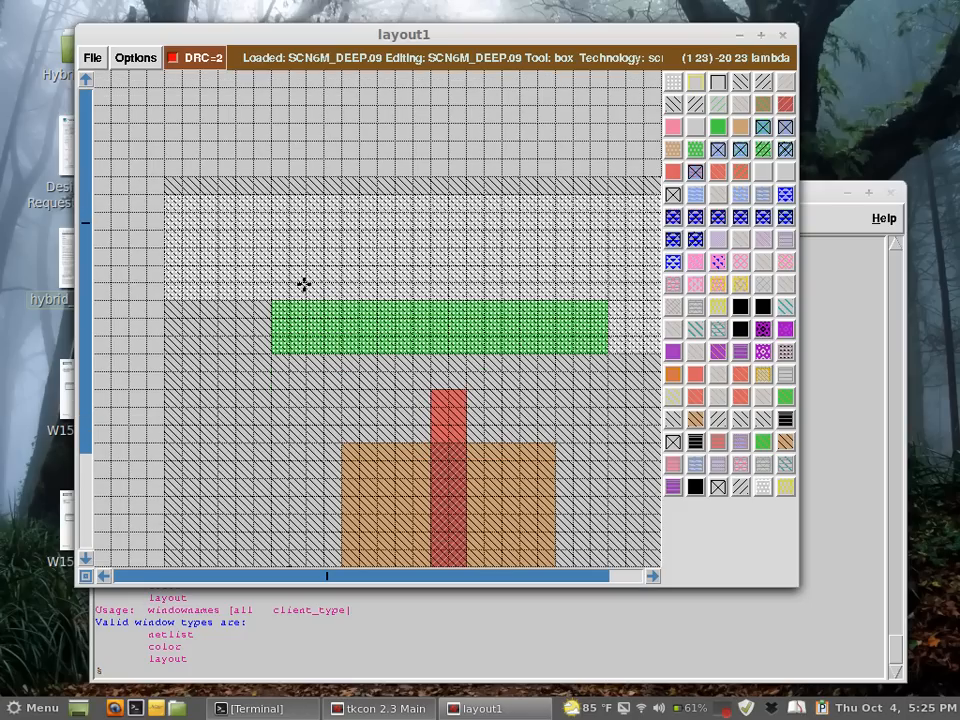
click(272, 298)
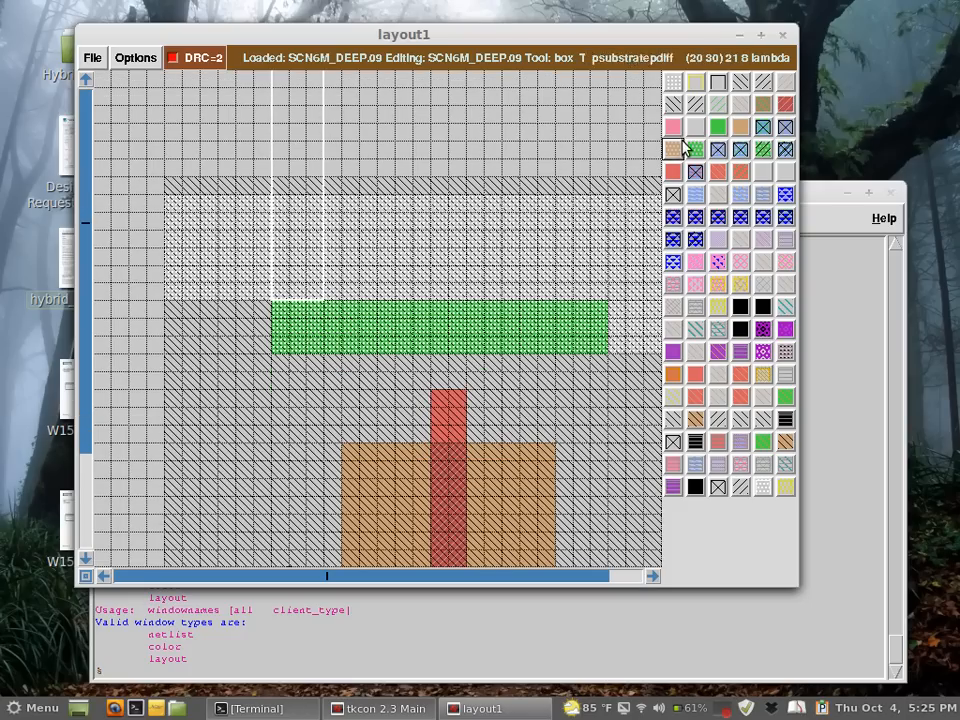
right_click(624, 177)
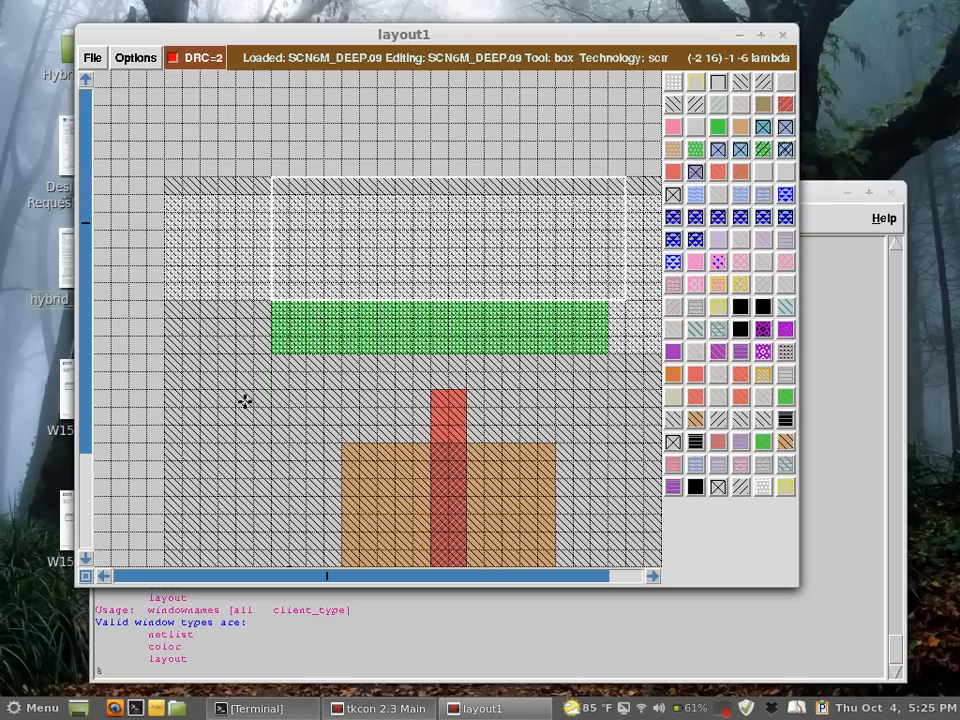
click(275, 352)
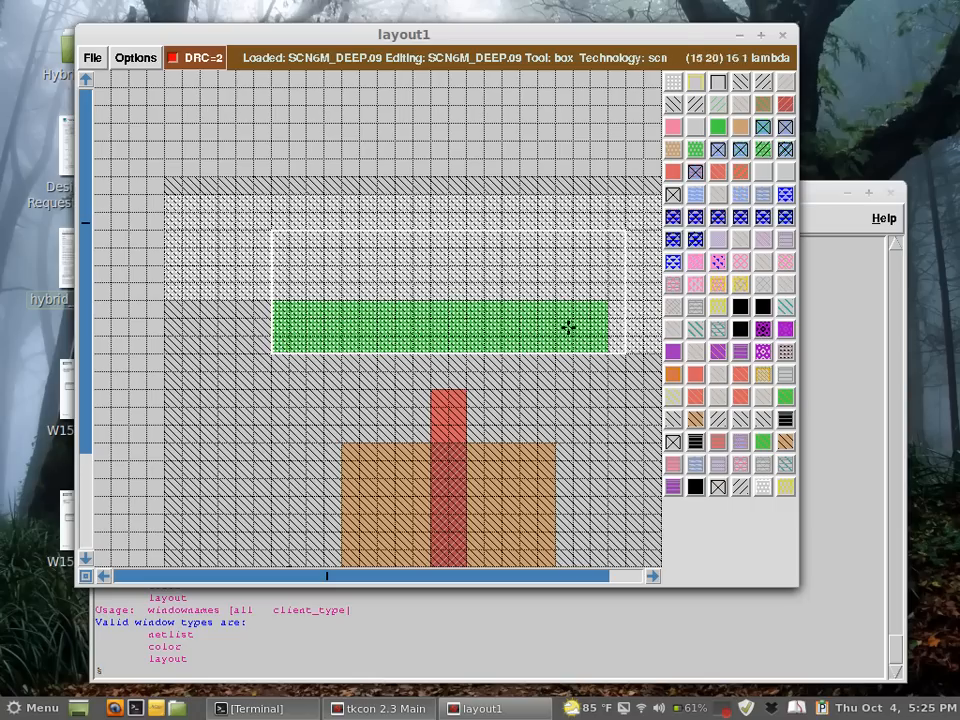
right_click(606, 297)
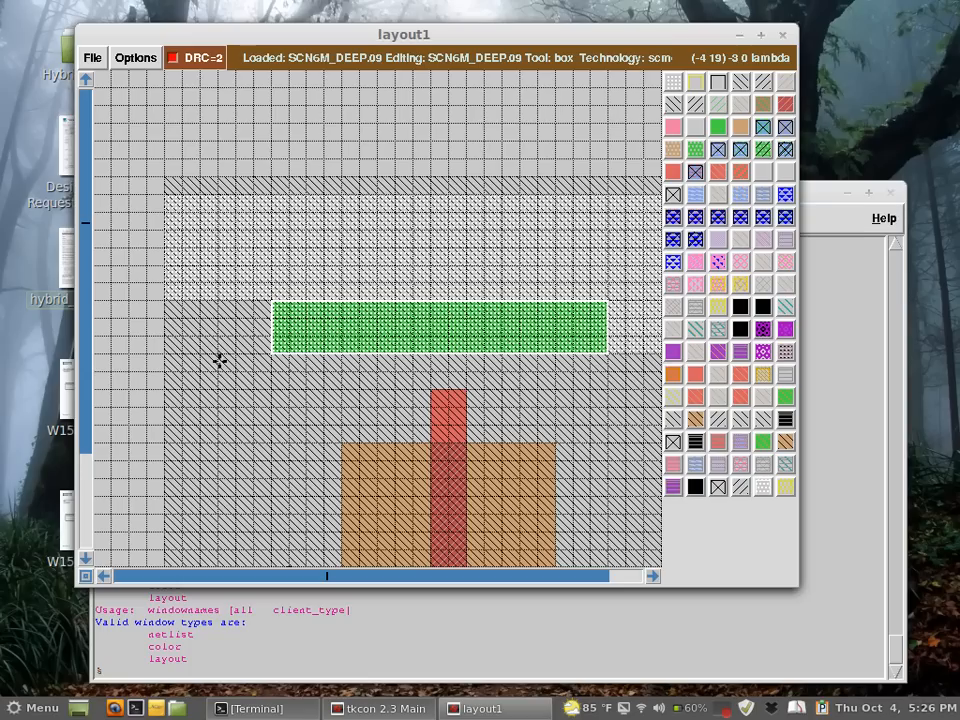
key(u)
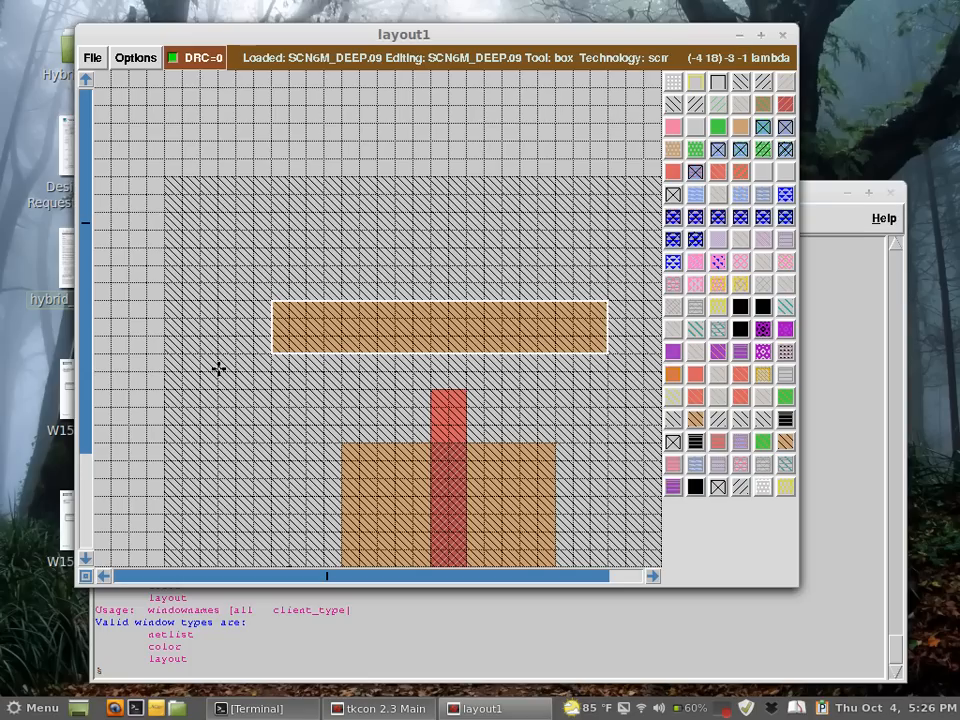
key(u)
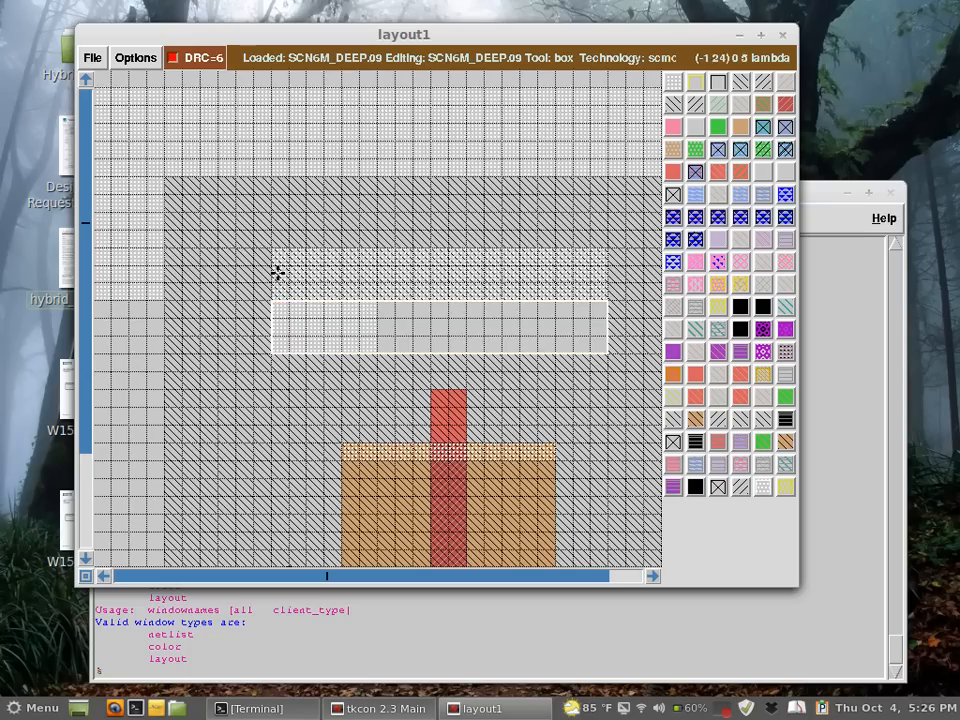
key(u)
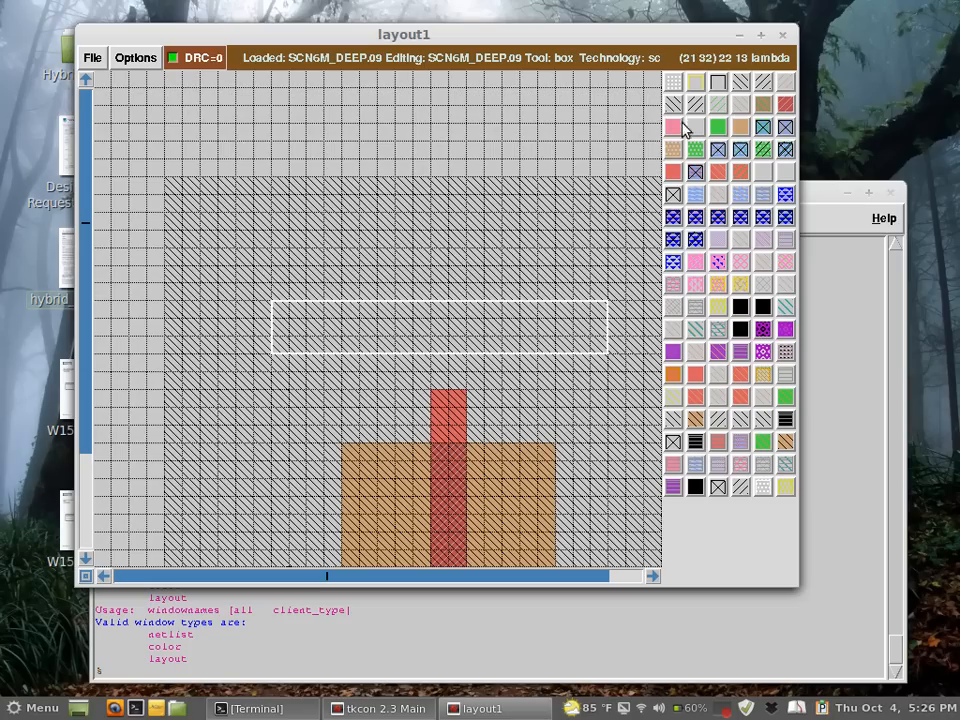
click(717, 127)
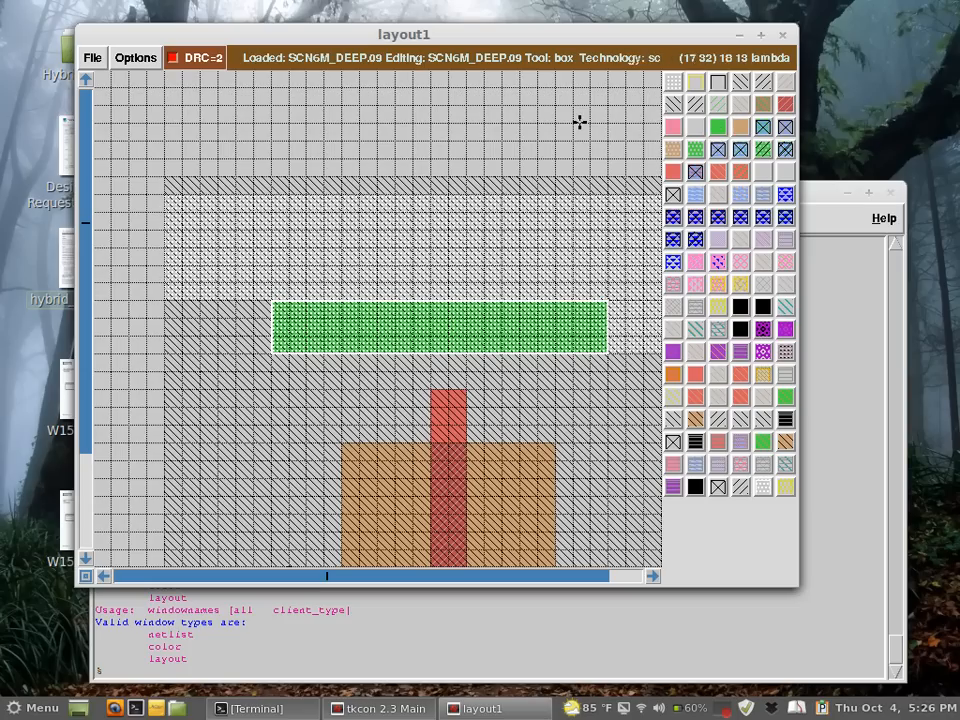
key(u)
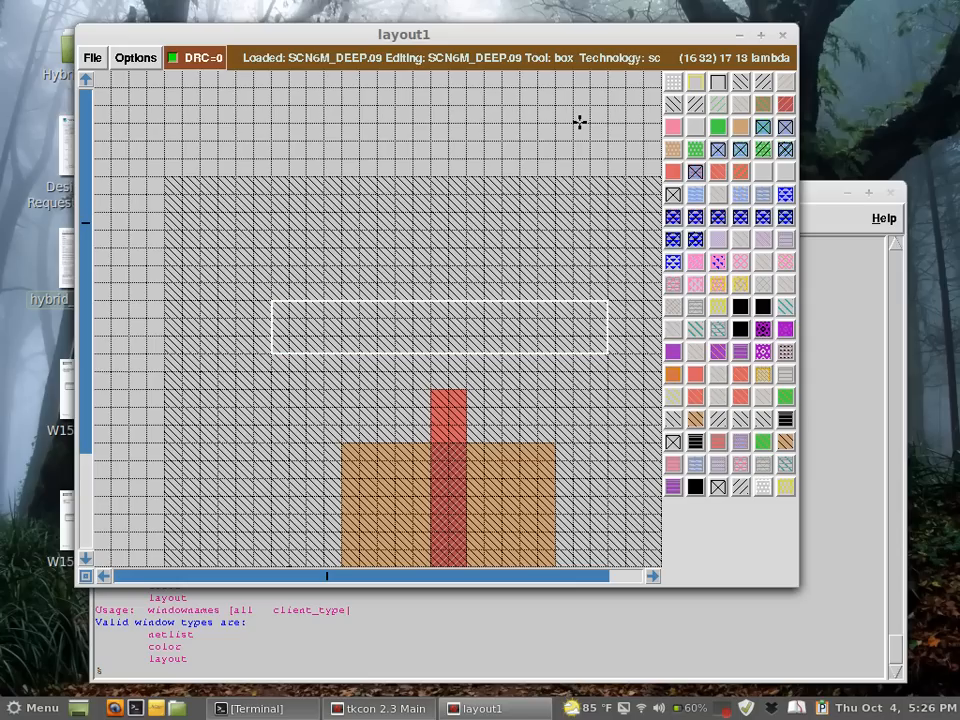
Paint the 19 by 3 lambda box above the transistor with nsubstratencontact and extend the contact 1 lambda upward.
scroll(396, 165, down, 1)
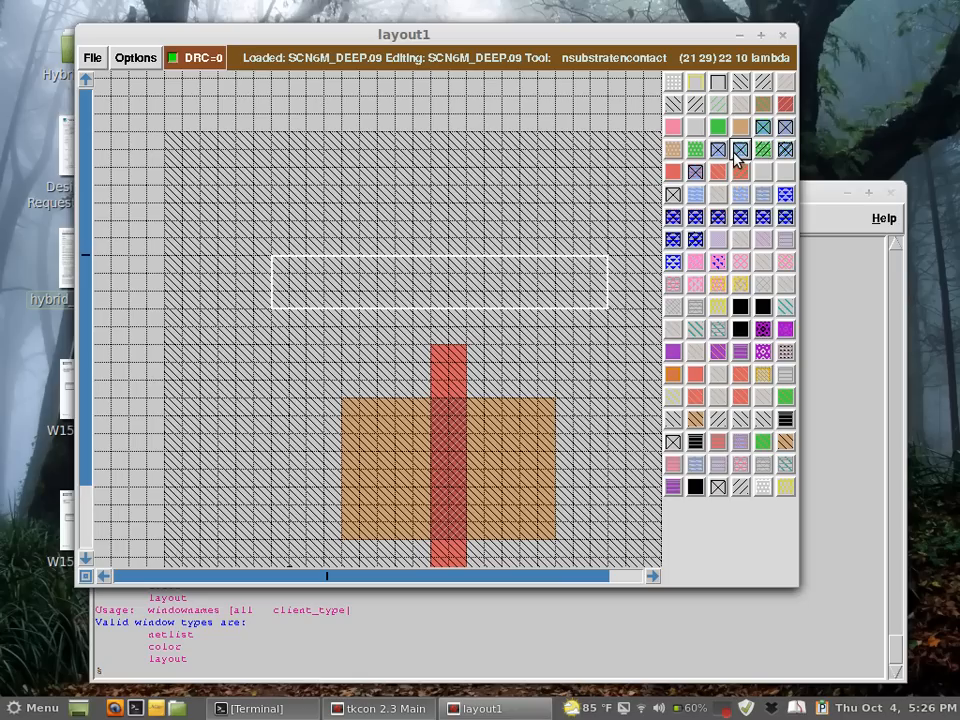
click(735, 152)
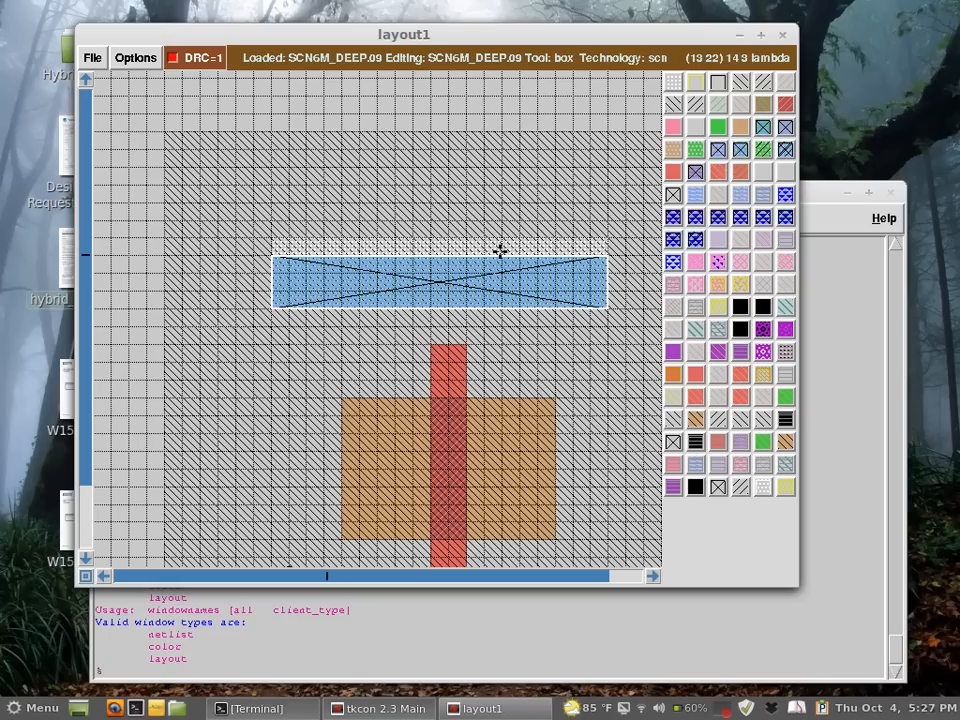
click(274, 254)
right_click(600, 240)
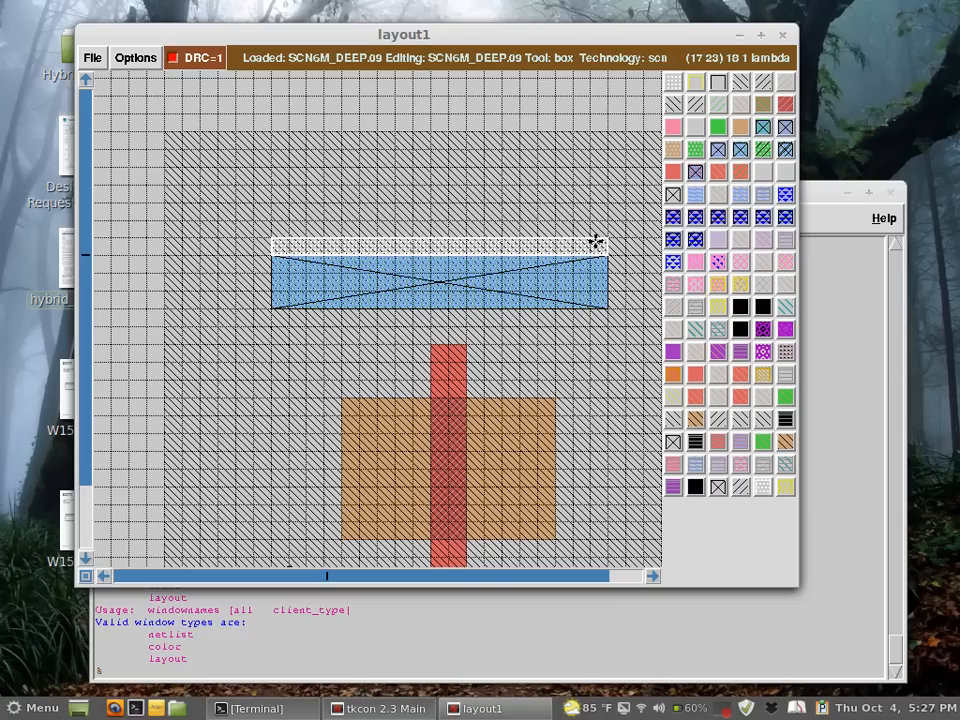
middle_click(574, 268)
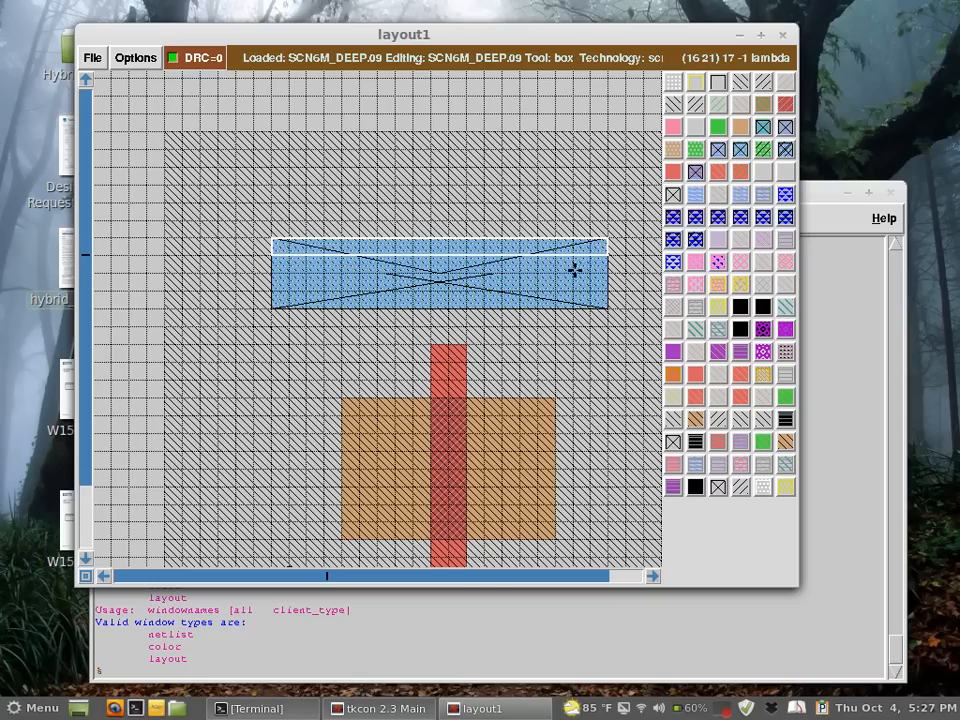
Fit a 20 by 4 lambda box around the n-substrate contact above the transistor and clear the contact back to plain n-well.
click(129, 237)
right_click(252, 100)
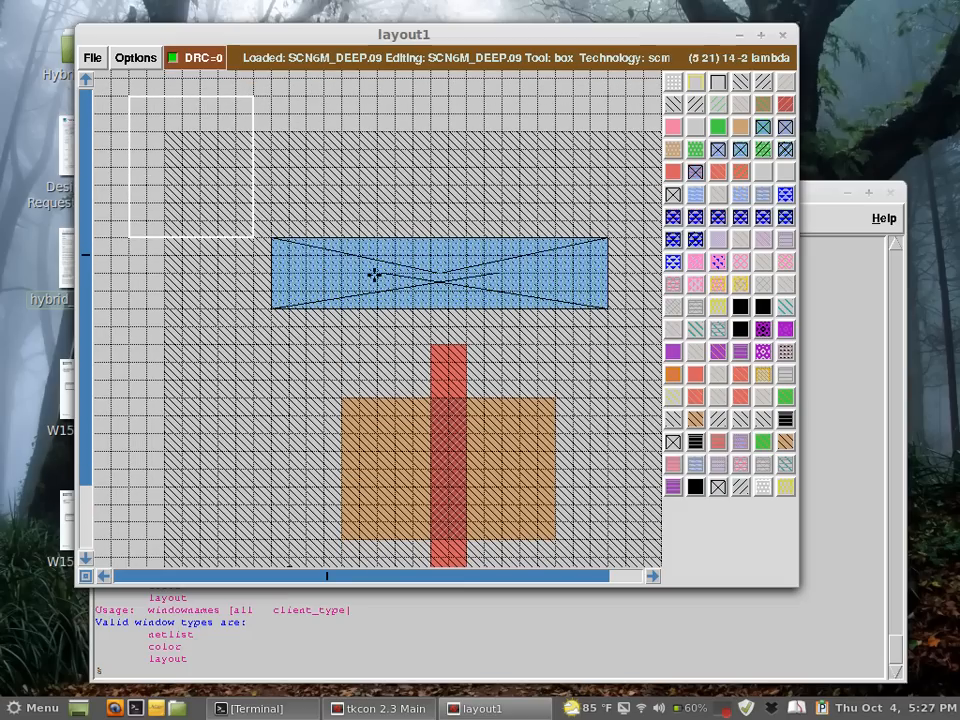
scroll(373, 274, down, 1)
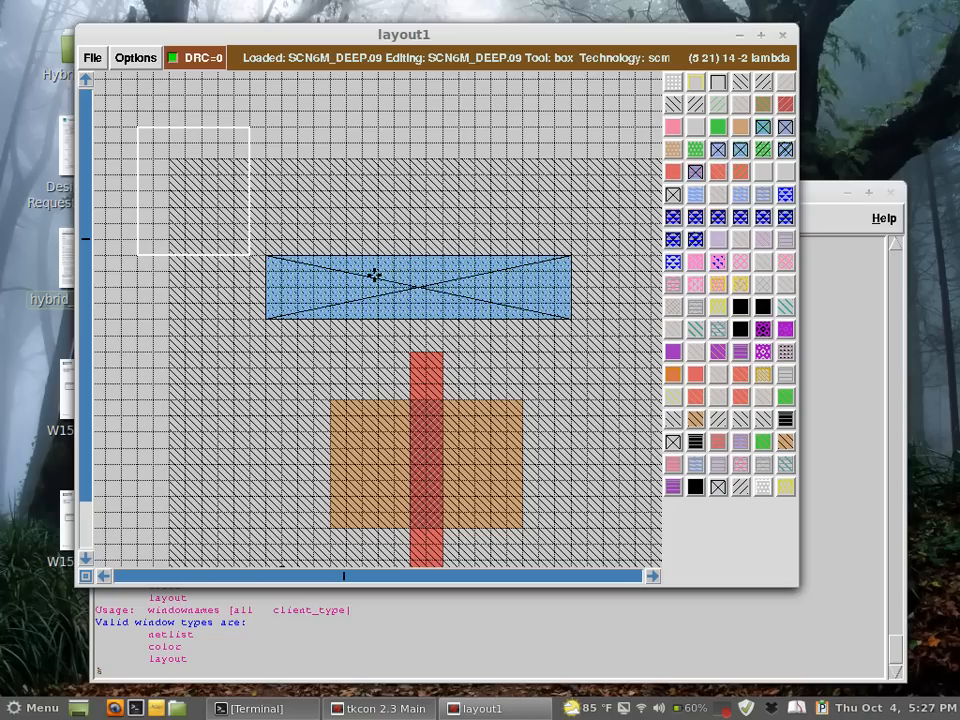
scroll(373, 274, down, 1)
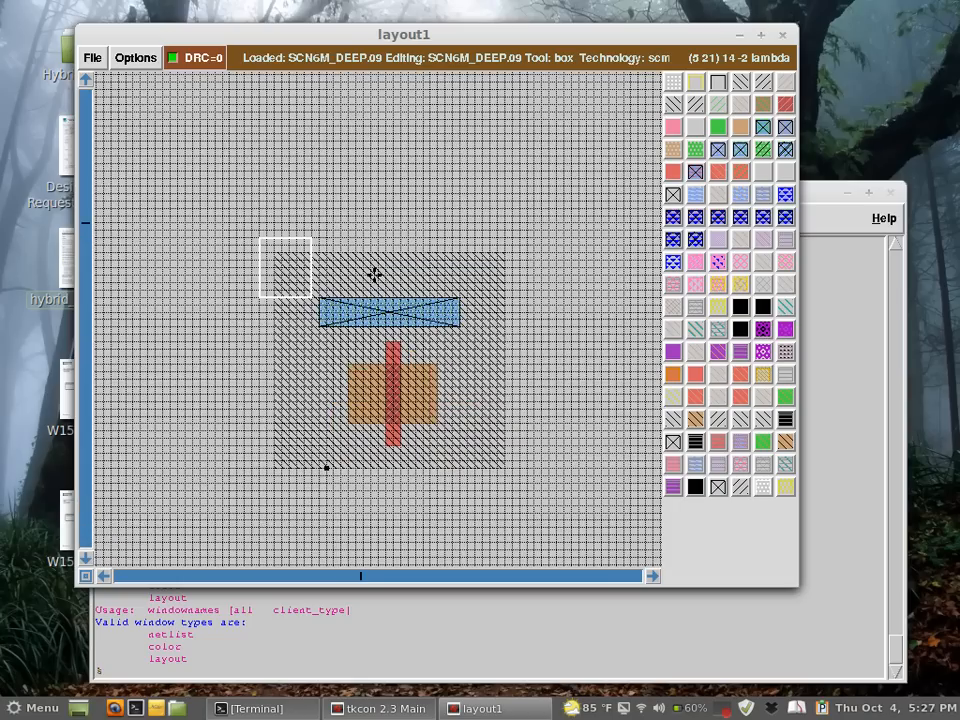
scroll(373, 274, down, 1)
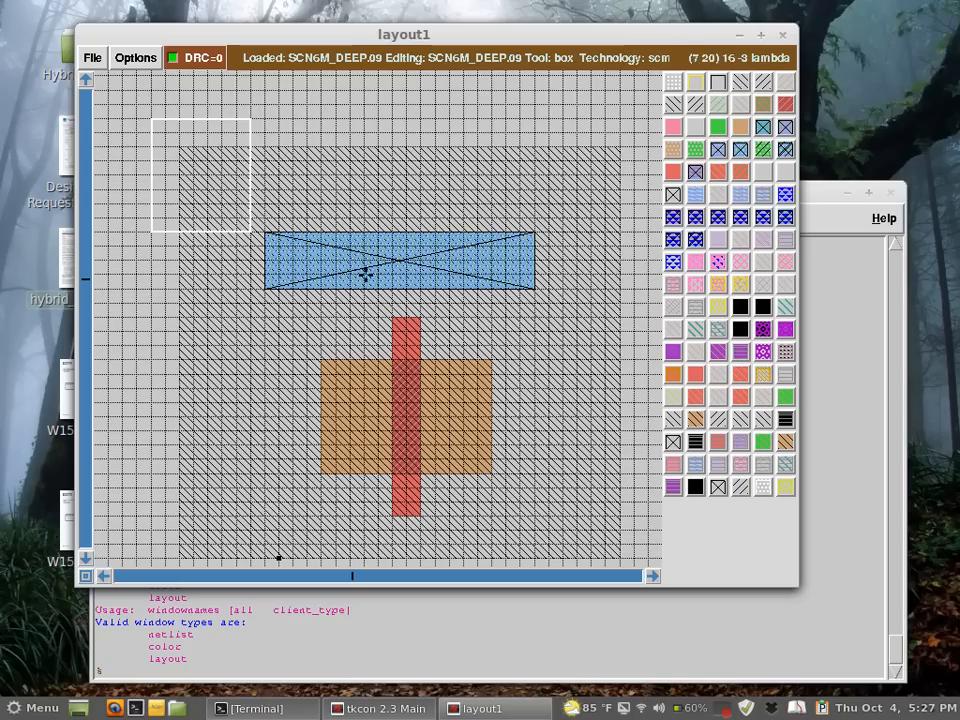
click(255, 284)
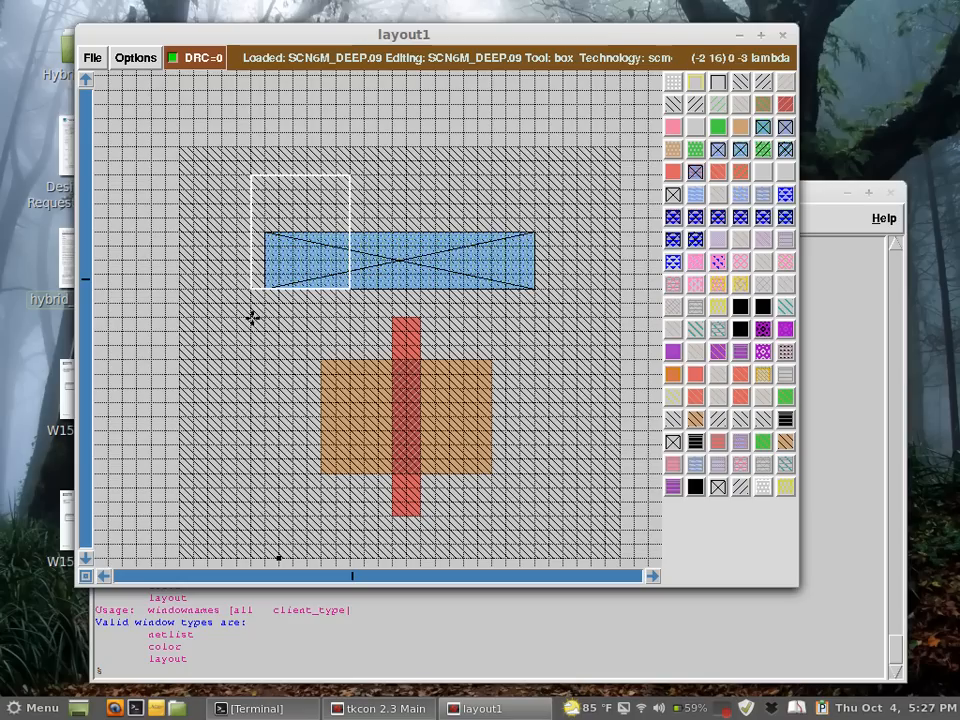
right_click(530, 232)
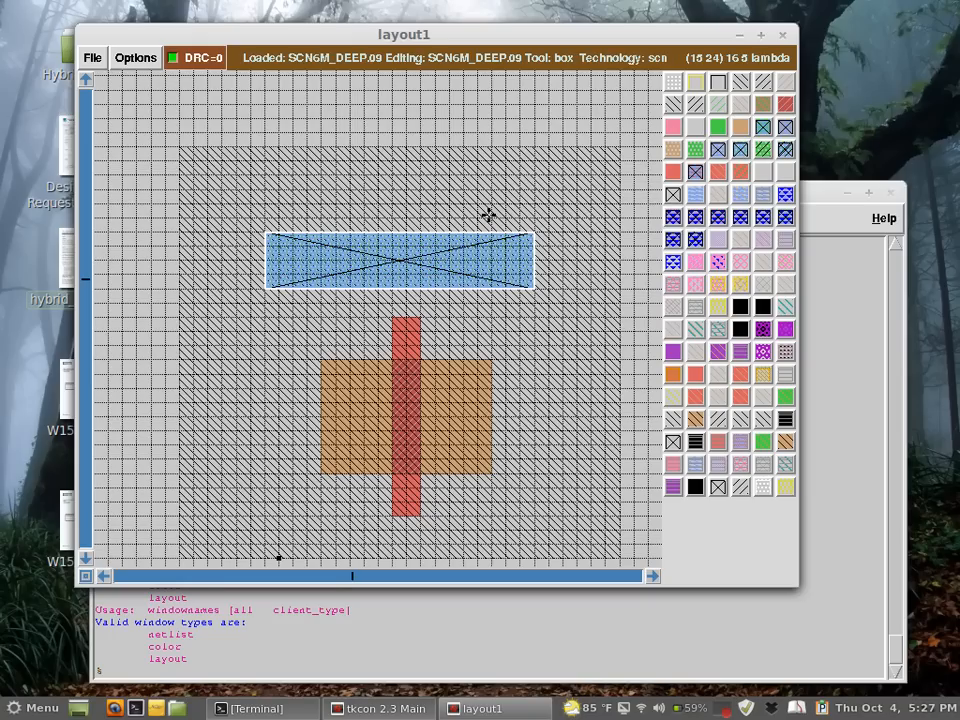
key(u)
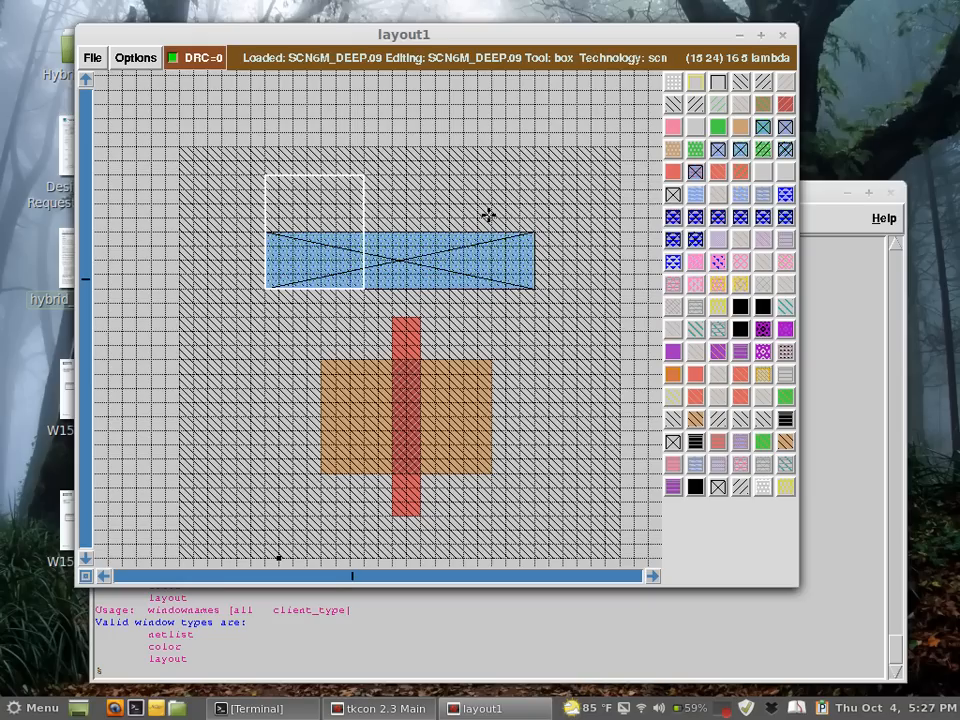
right_click(542, 230)
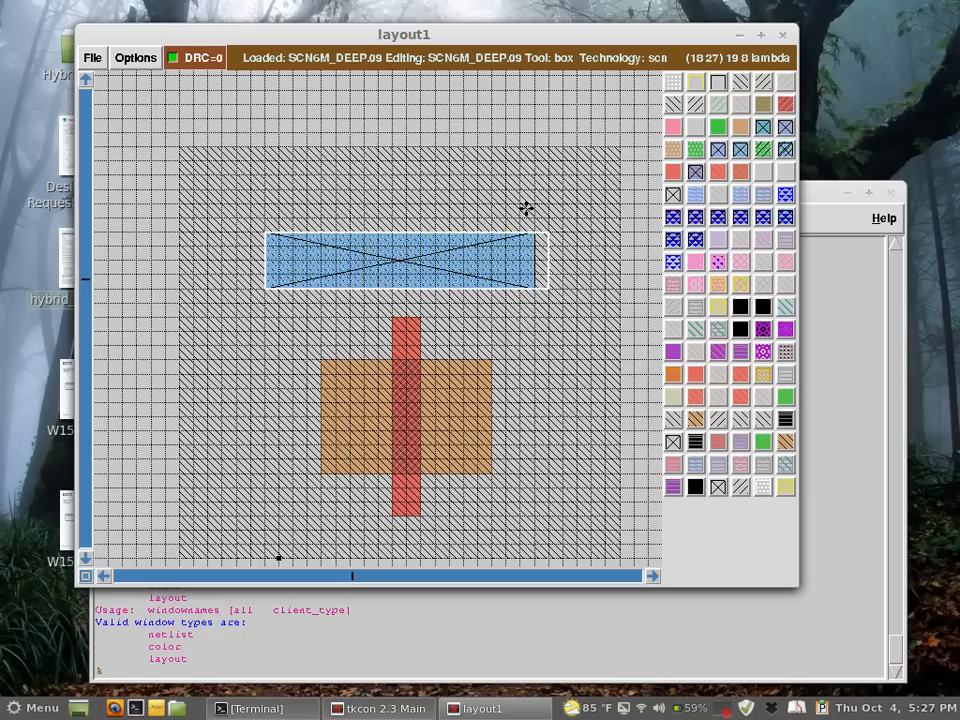
middle_click(520, 93)
middle_click(469, 197)
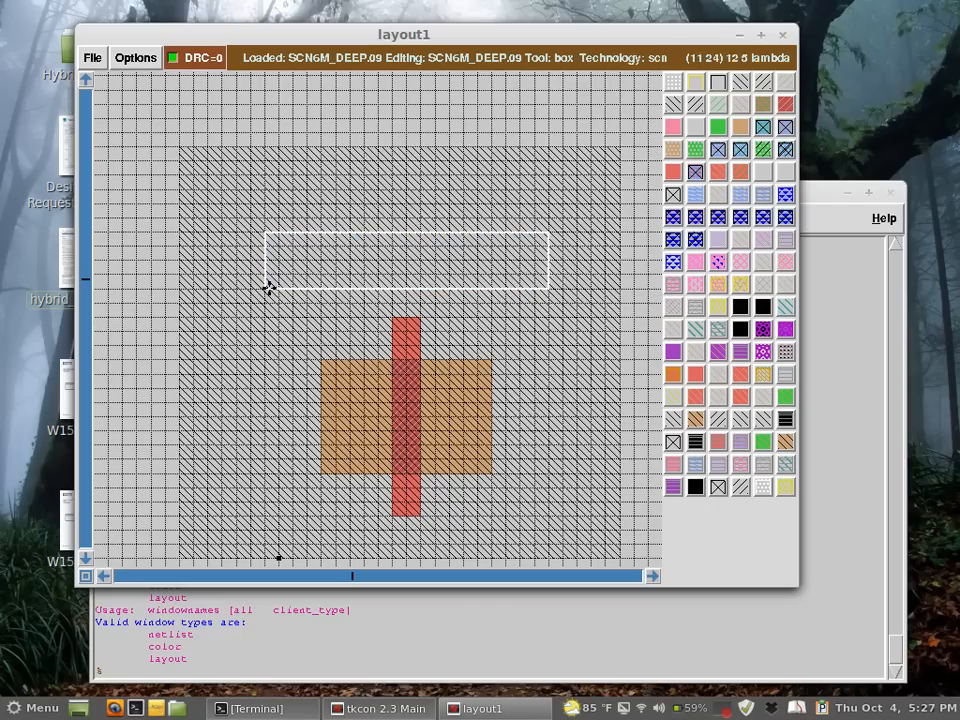
Paint a 31 by 4 lambda metal1 strip across the full n-well width, starting at (-7, 19) above the transistor.
click(182, 291)
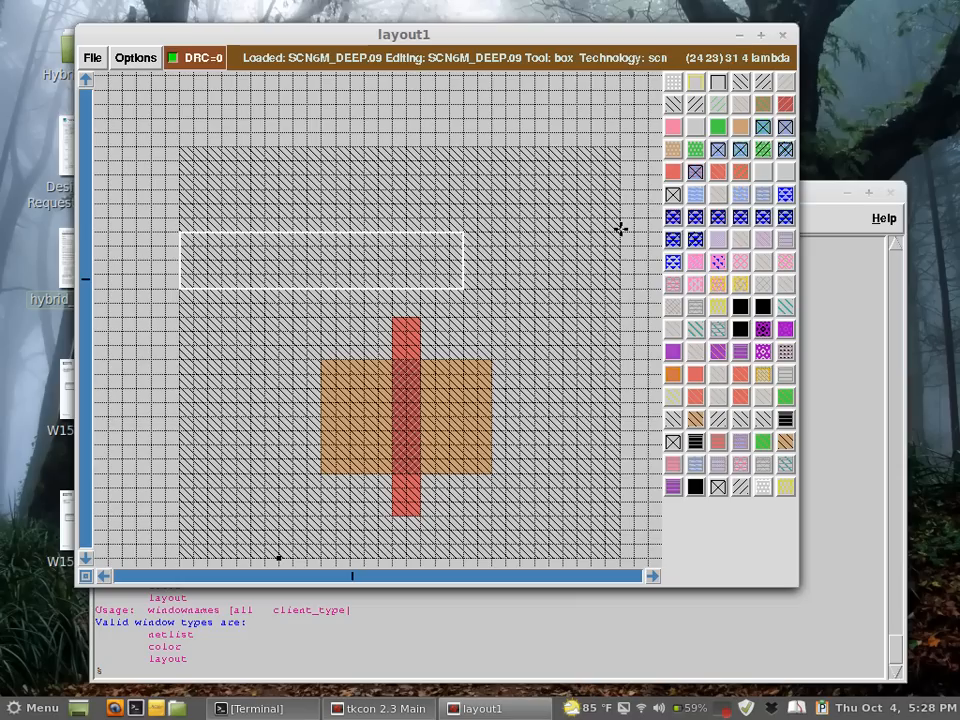
right_click(621, 229)
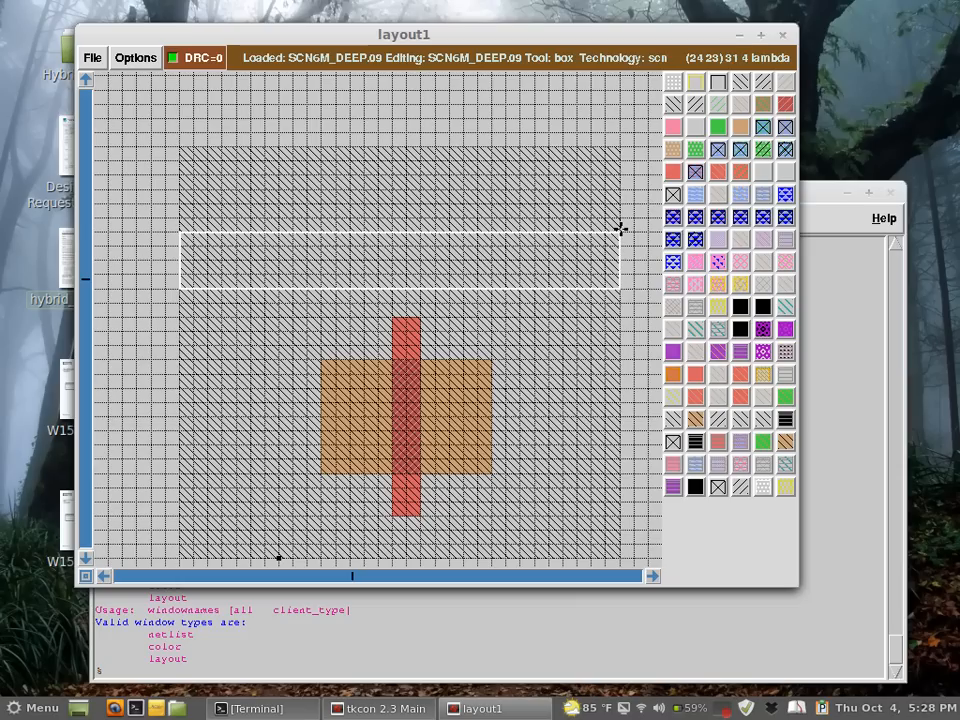
middle_click(703, 195)
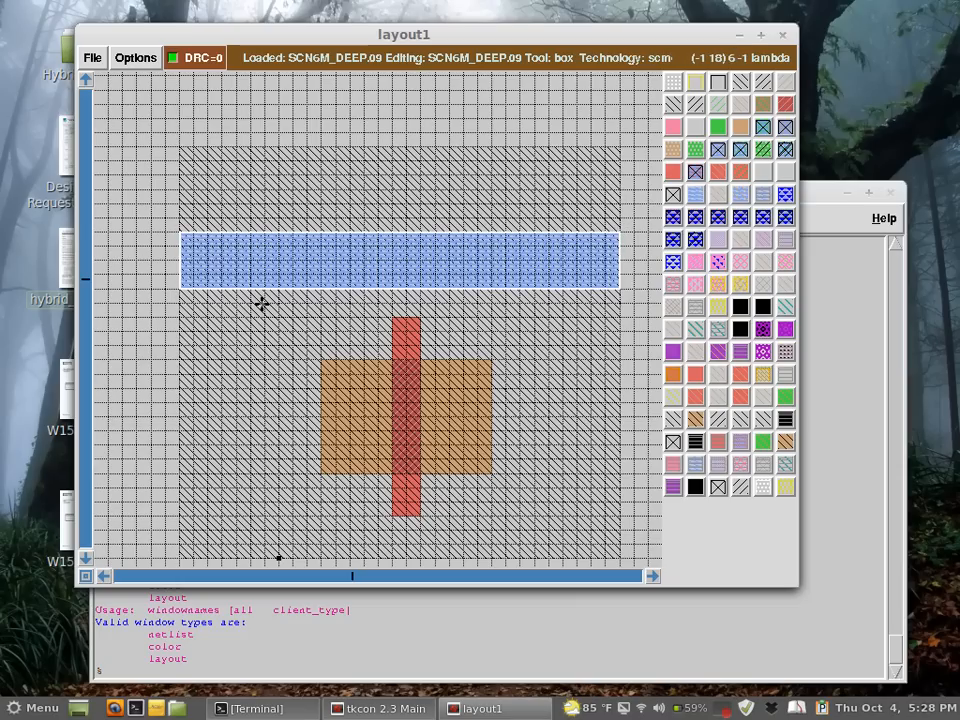
Paint a 4 by 4 lambda nsubstratencontact on the metal1 strip, starting at (-5, 19).
click(209, 287)
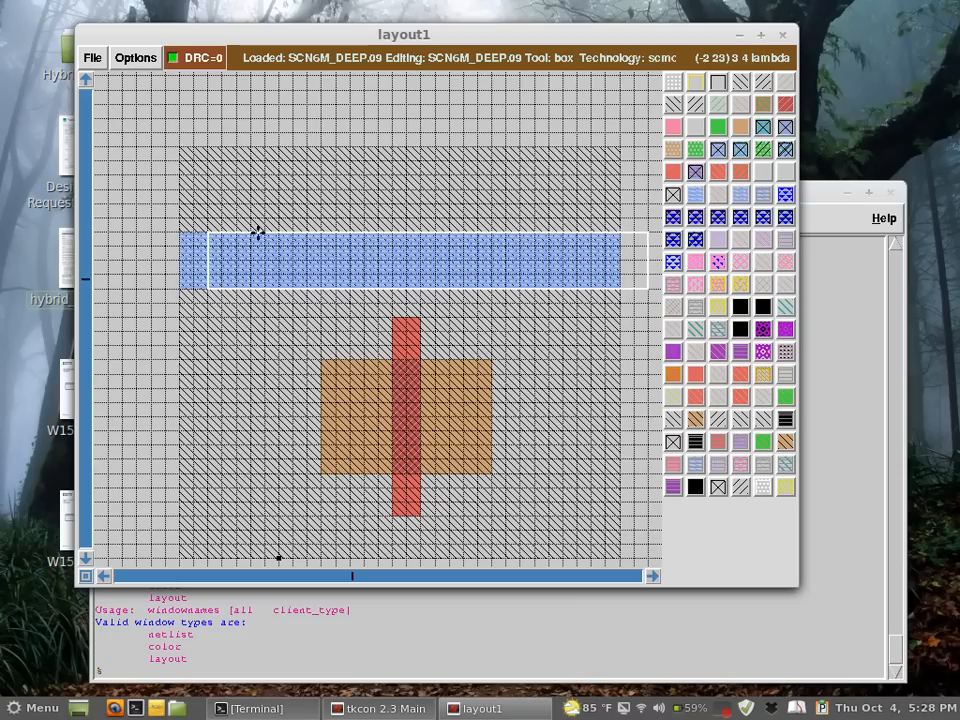
right_click(266, 242)
right_click(252, 244)
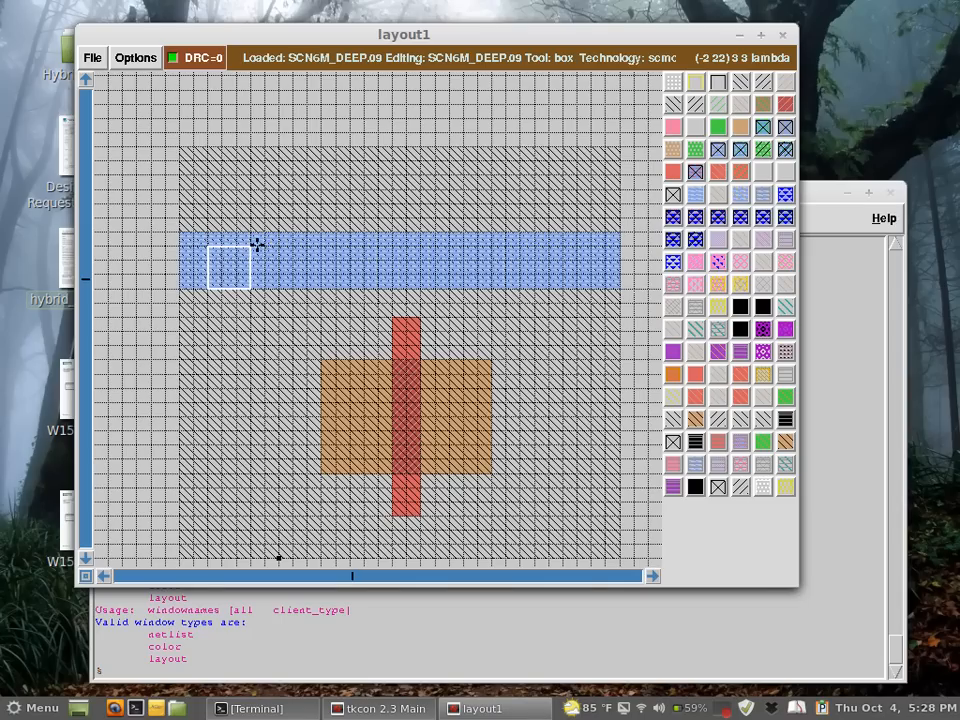
click(740, 150)
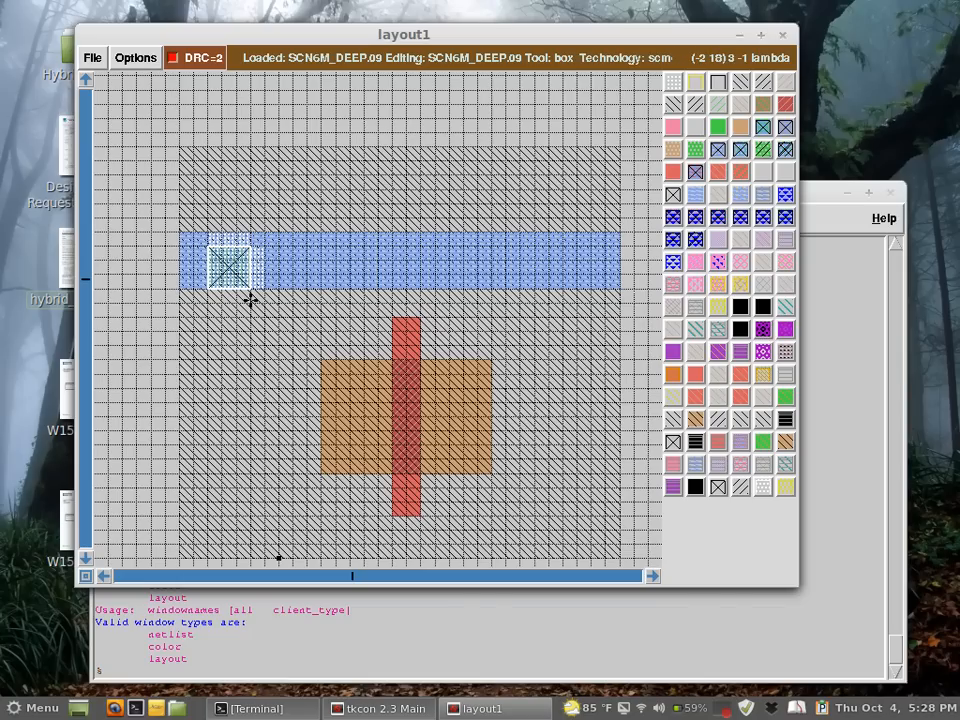
right_click(263, 231)
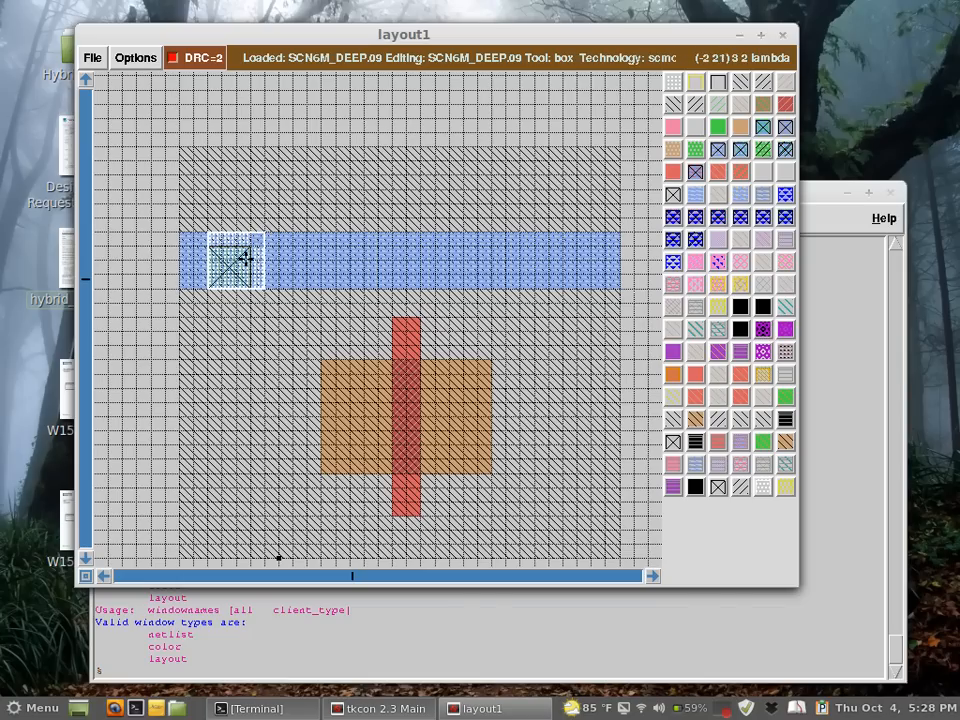
middle_click(241, 260)
Select the n-substrate contact and move it along the metal1 strip so that it starts at (-4, 19).
key(shift+z)
key(z)
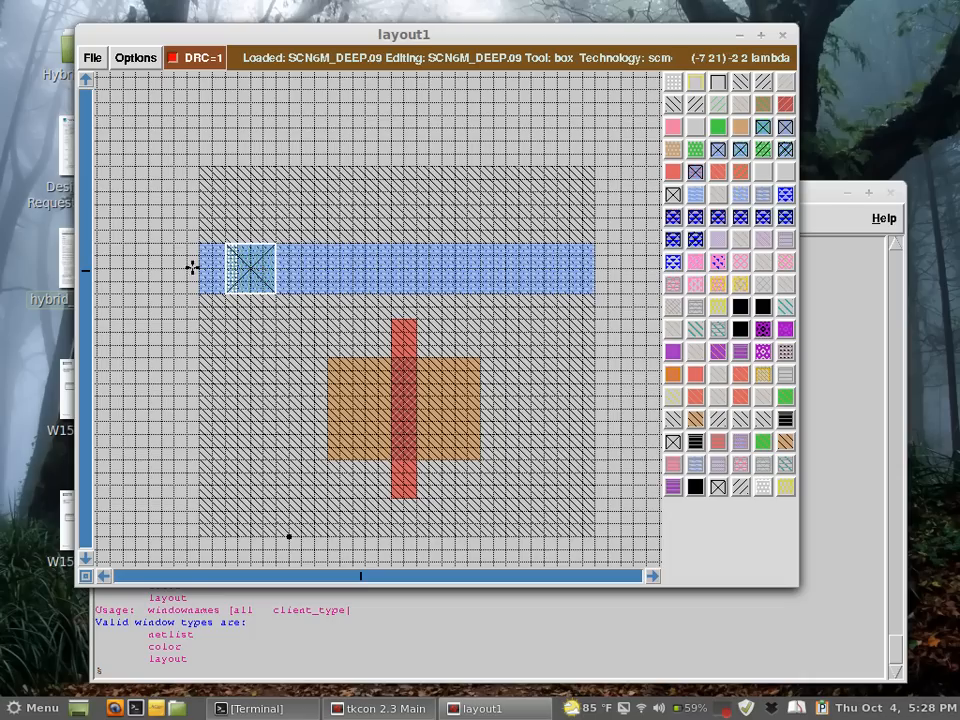
key(s)
key(s)
key(s)
key(q)
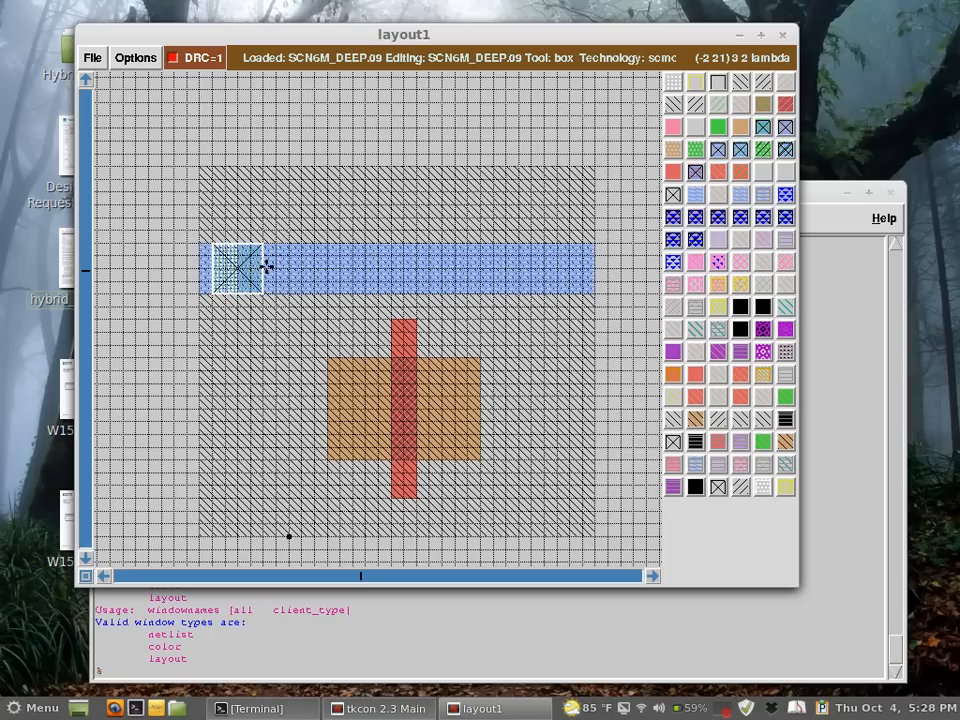
key(r)
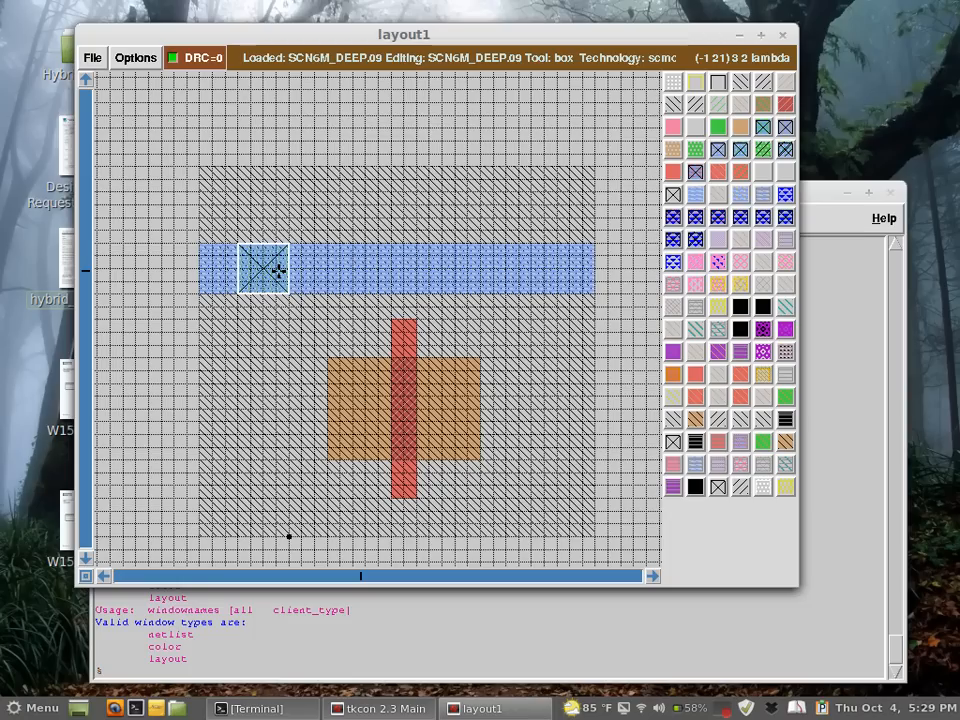
Move the selected contact 2 lambda down off the metal1 strip and back up 2 lambda.
key(w)
key(w)
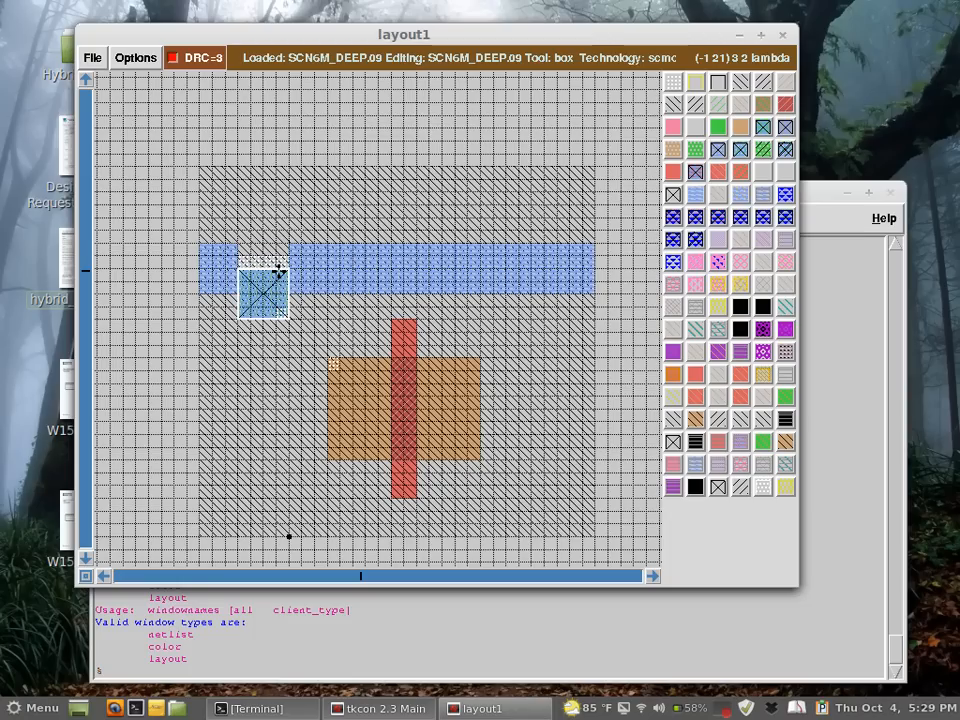
key(e)
key(e)
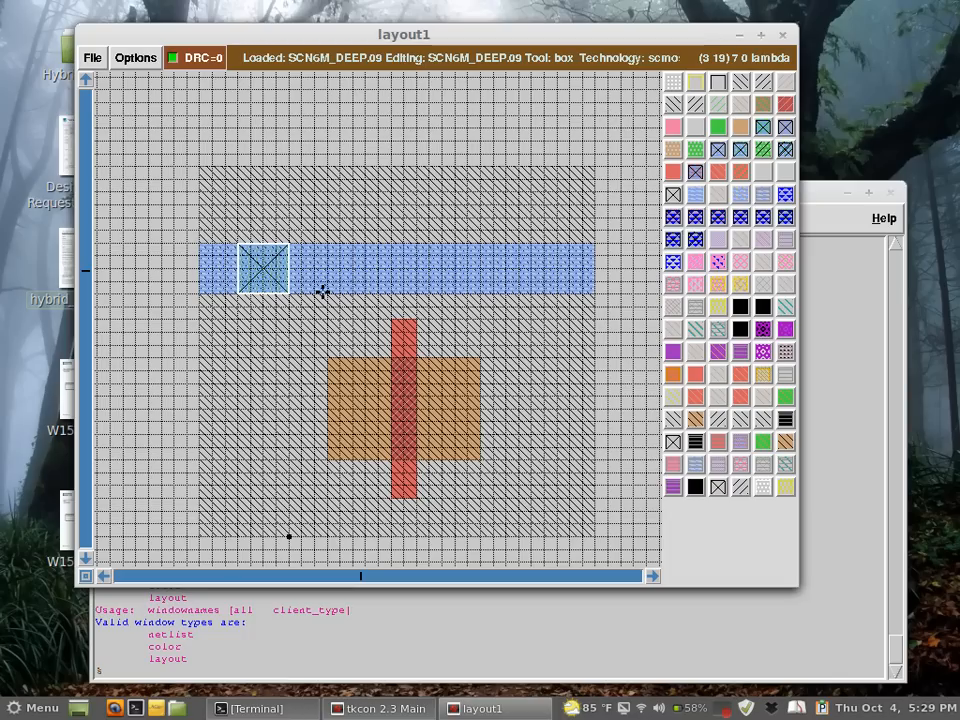
Reselect the contact, try a copy above the n-well at (7, 32), and undo that copy.
click(317, 290)
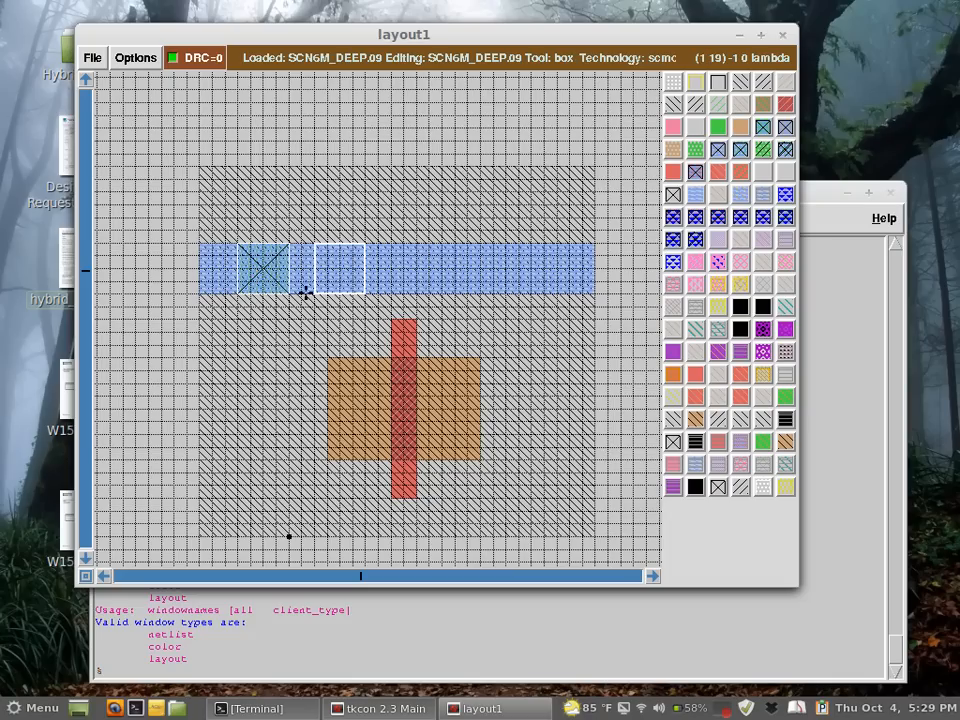
key(s)
key(s)
key(s)
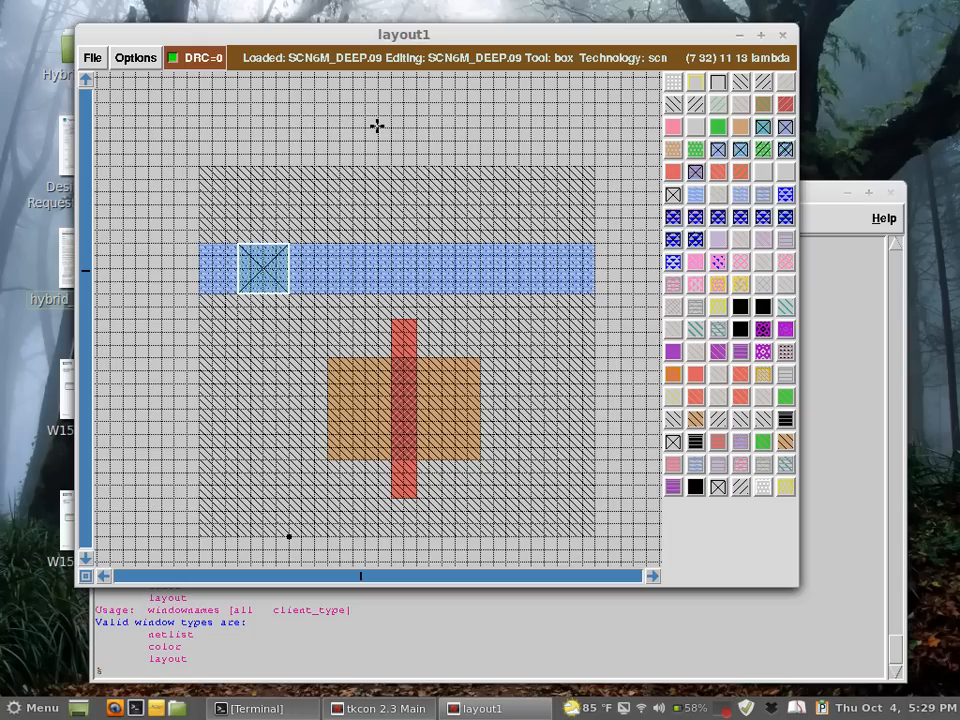
key(c)
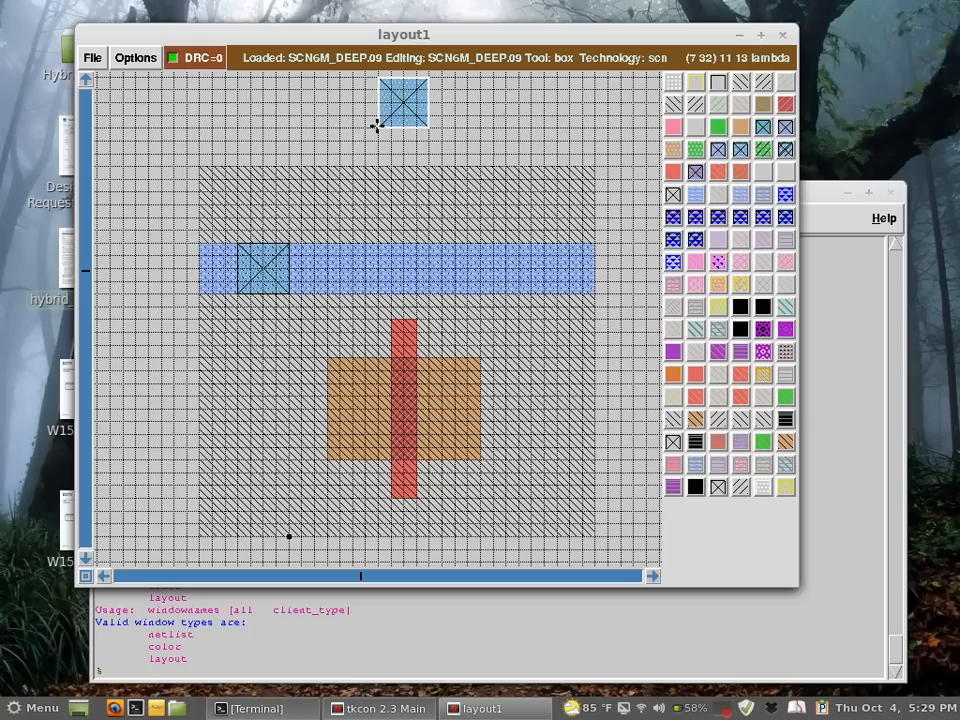
key(u)
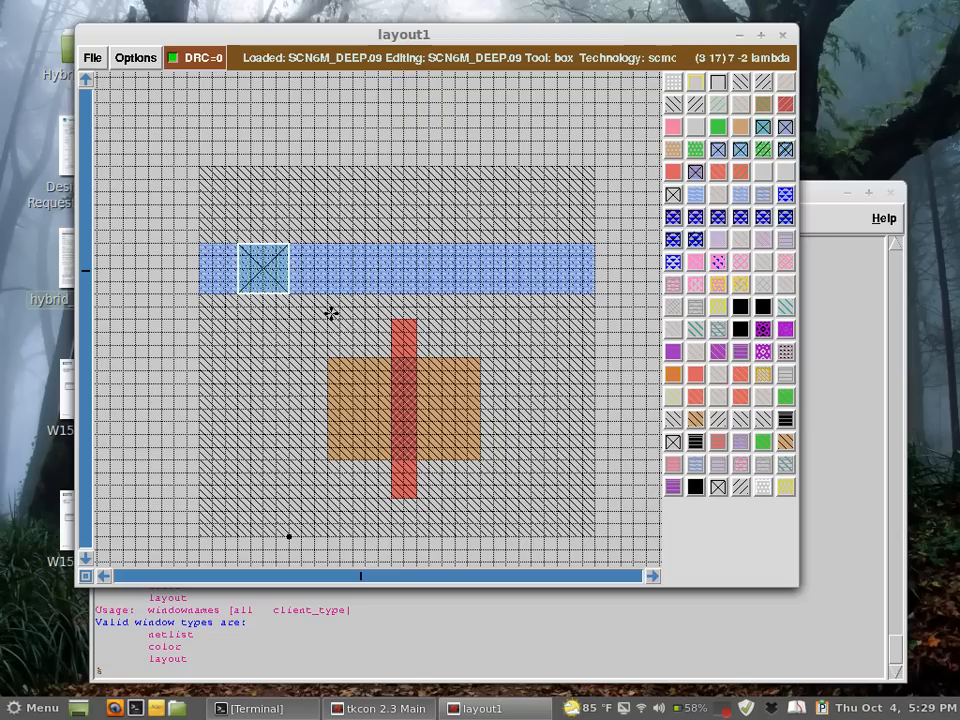
Copy the contact along the metal1 strip to (4, 19) and (12, 19), undoing a trial copy closer to the first contact.
key(c)
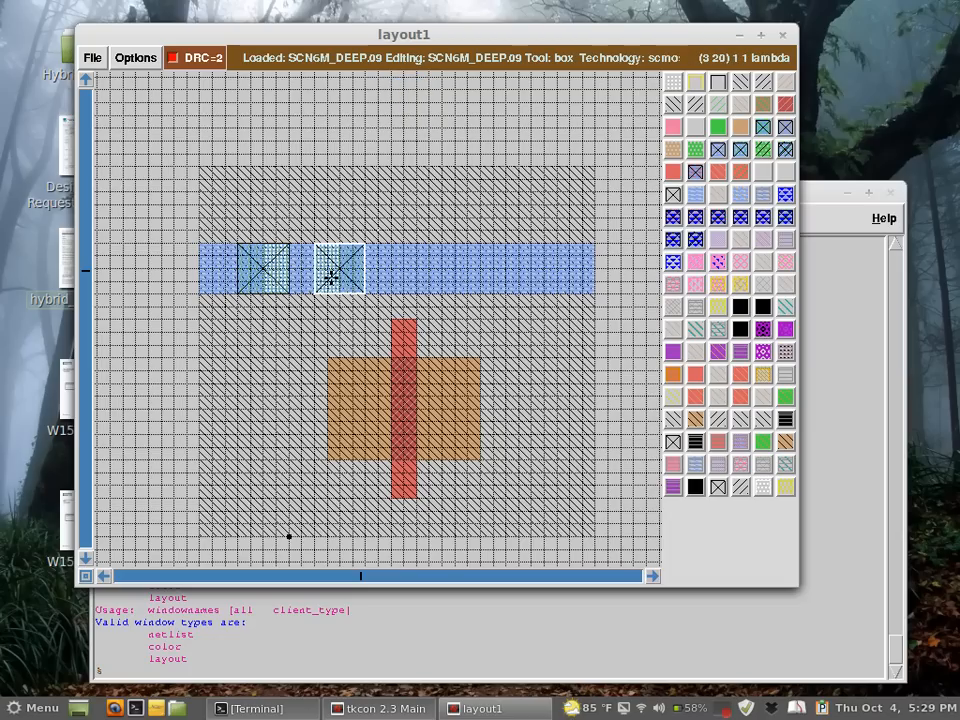
key(u)
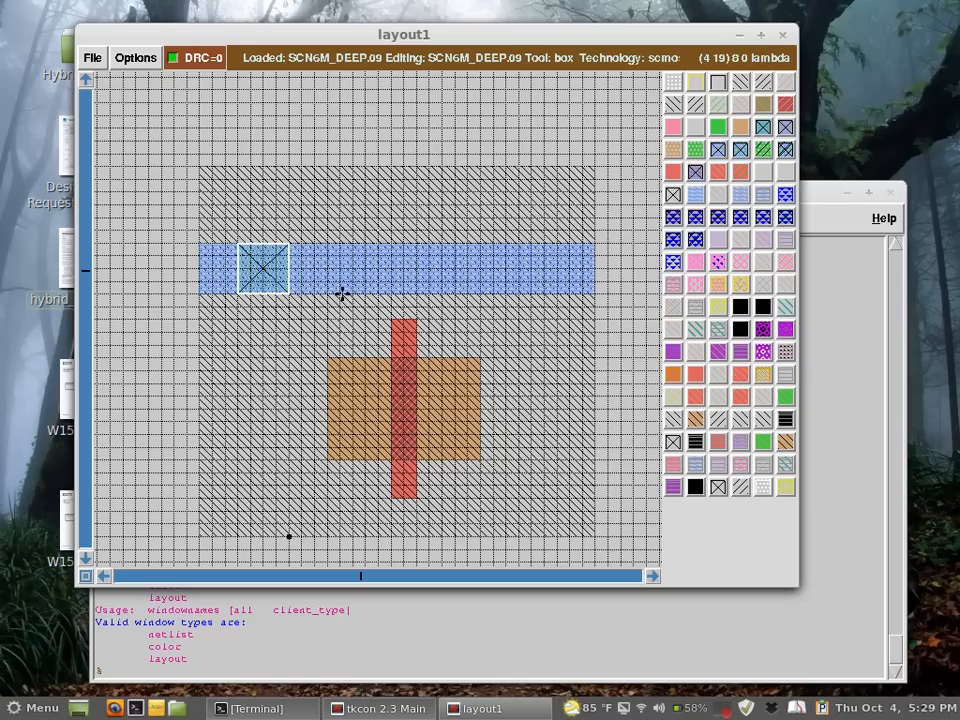
key(c)
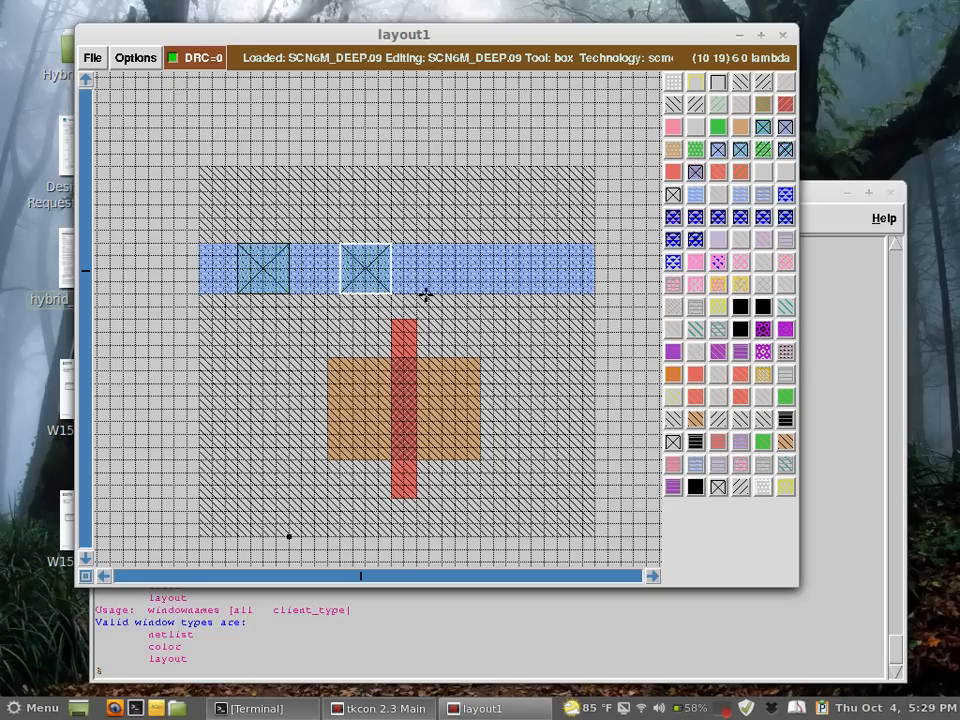
key(c)
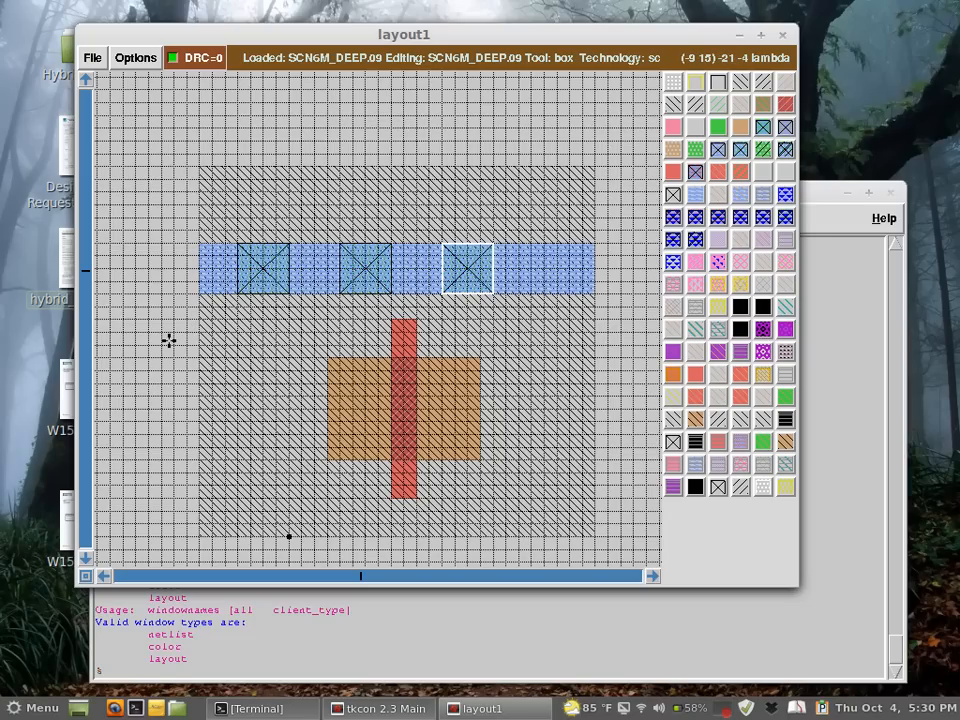
Erase the n-well's upper part with a 41 by 5 lambda box starting at (-11, 25).
key(shift+z)
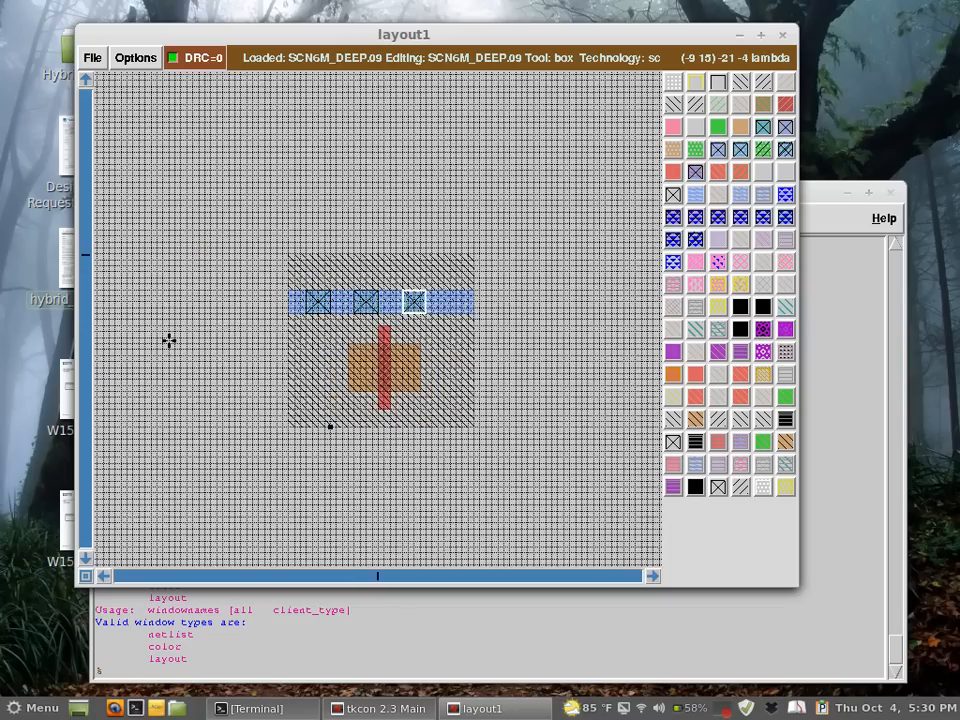
key(z)
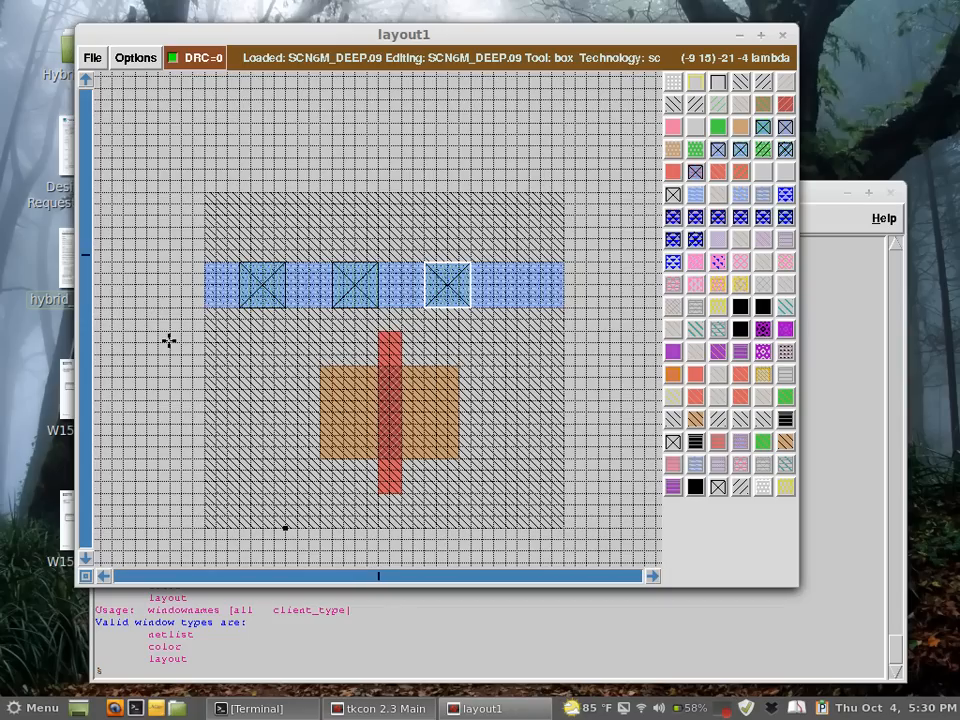
key(Down)
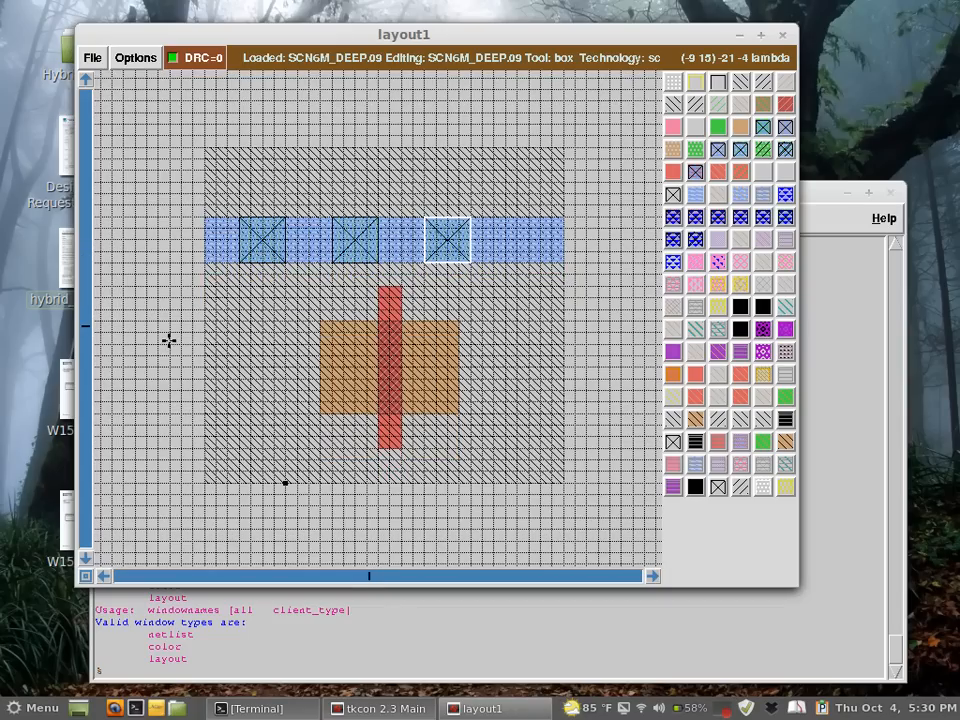
click(160, 187)
right_click(634, 131)
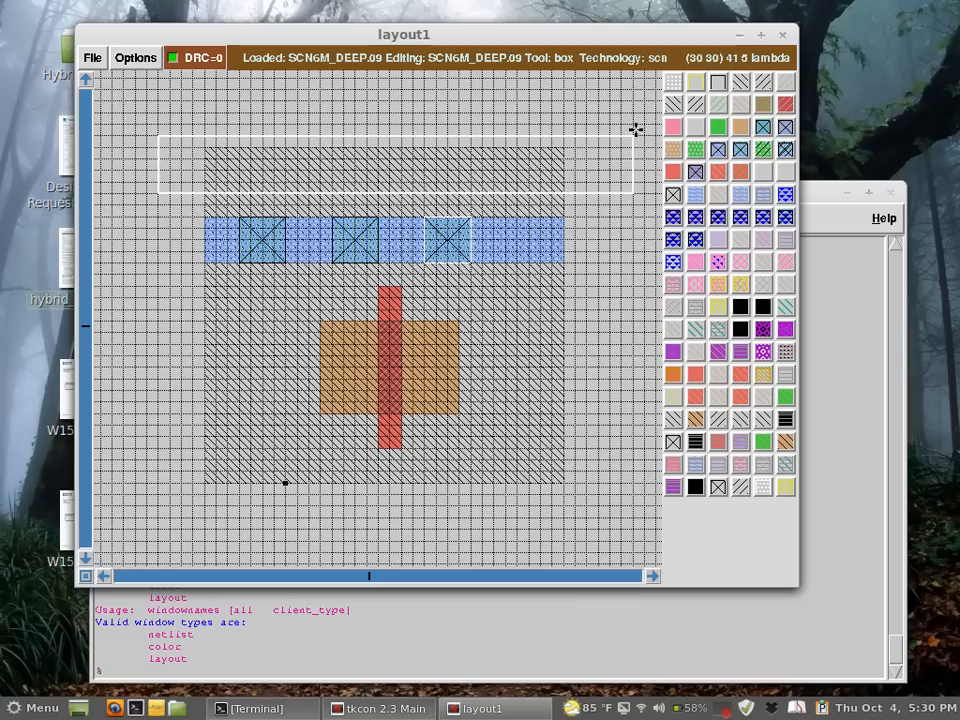
middle_click(572, 112)
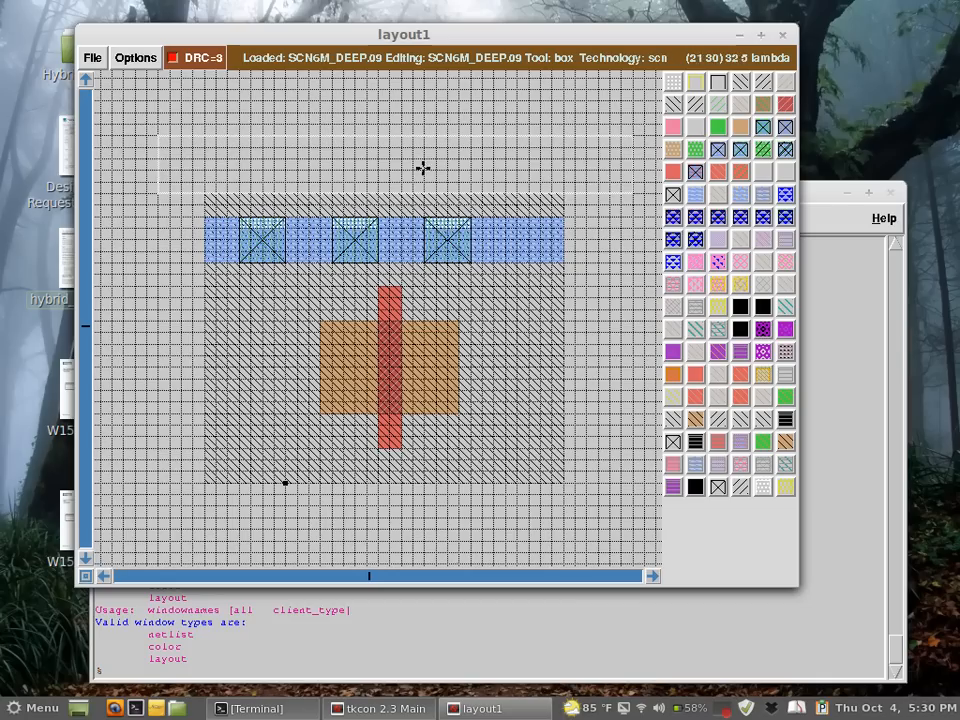
Extend the n-well's upper edge by painting a 31 by 1 lambda n-well strip starting at (-7, 25).
click(197, 191)
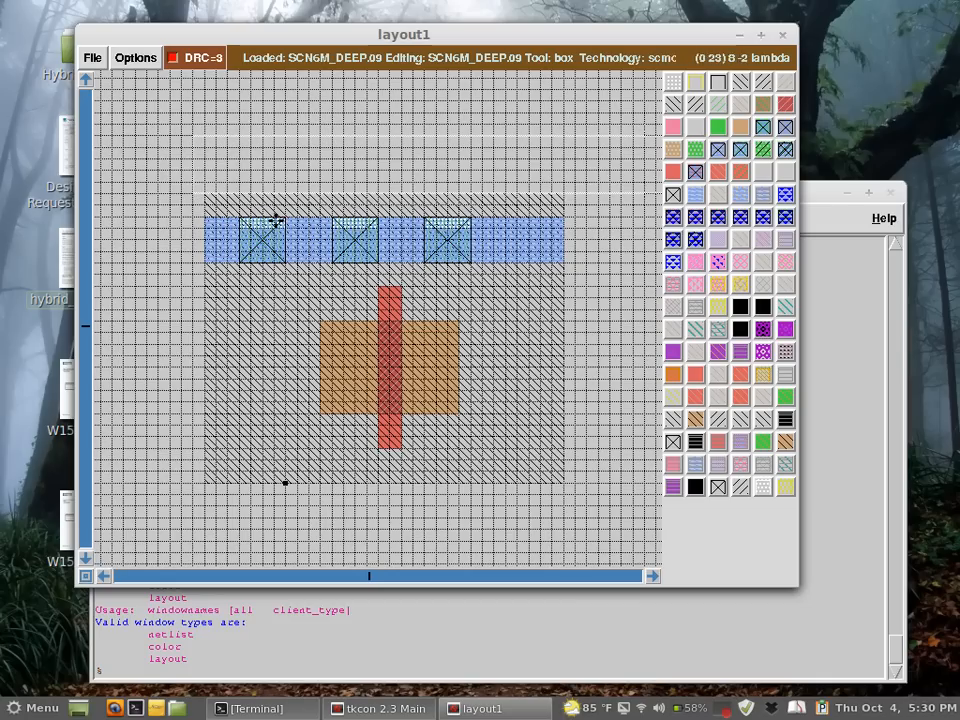
click(205, 193)
right_click(566, 183)
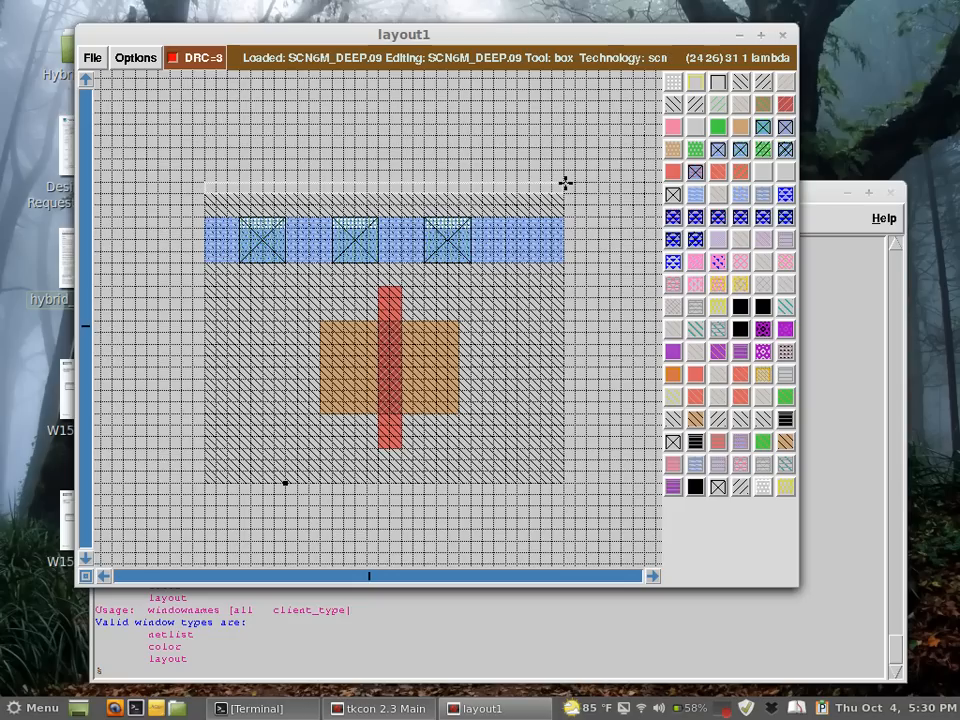
middle_click(555, 202)
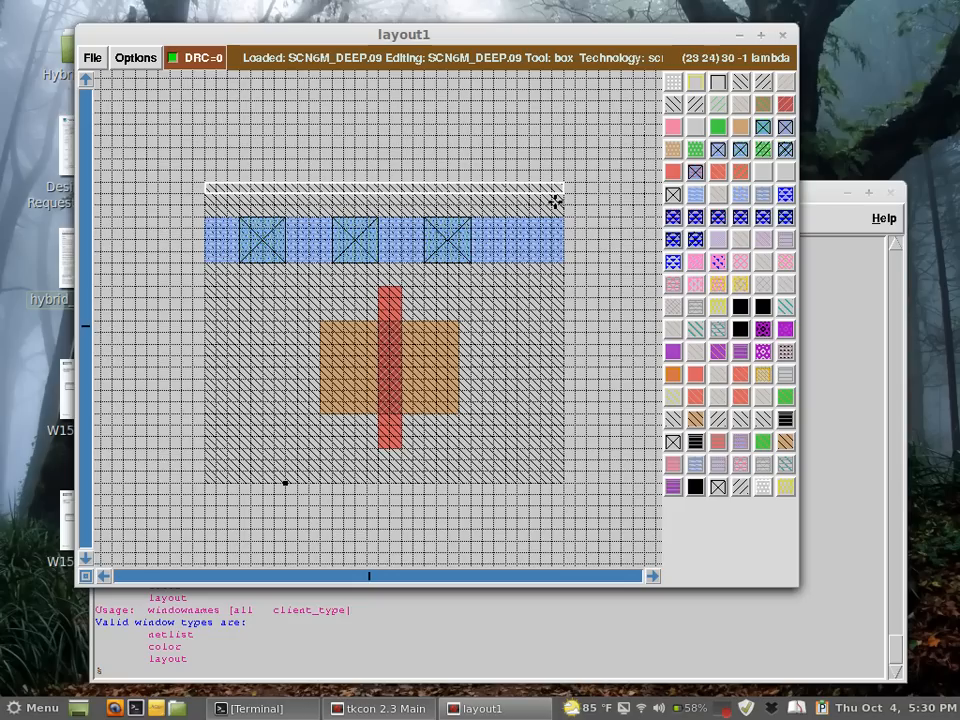
Extend the transistor gate downward with a 2 by 21 lambda polysilicon strip starting at (8, -18), undoing a mistaken paint in that box.
click(597, 296)
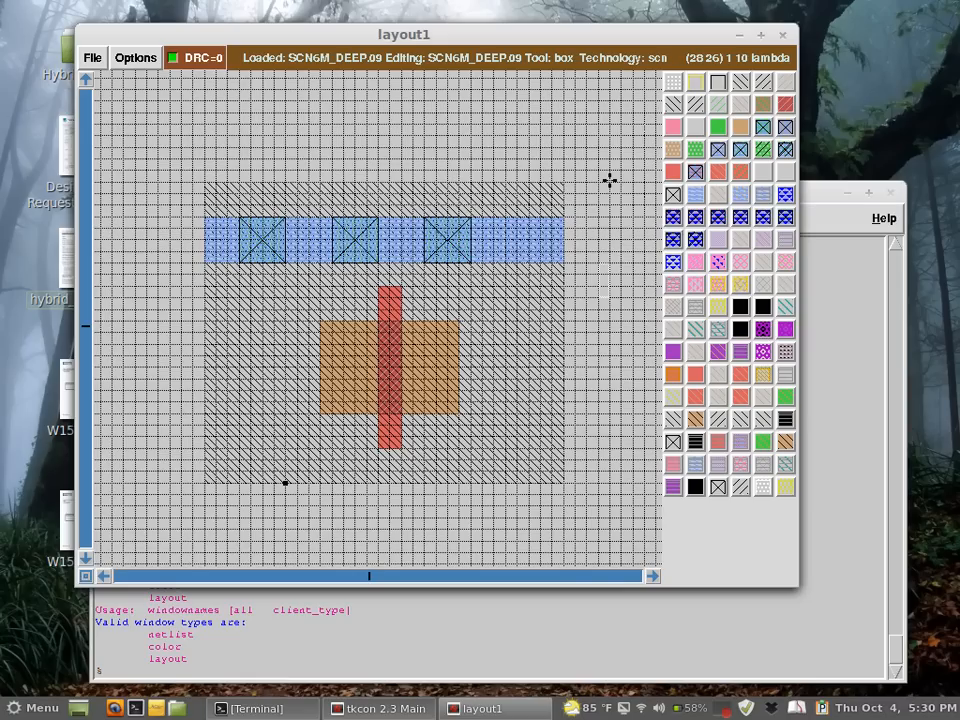
scroll(609, 180, down, 2)
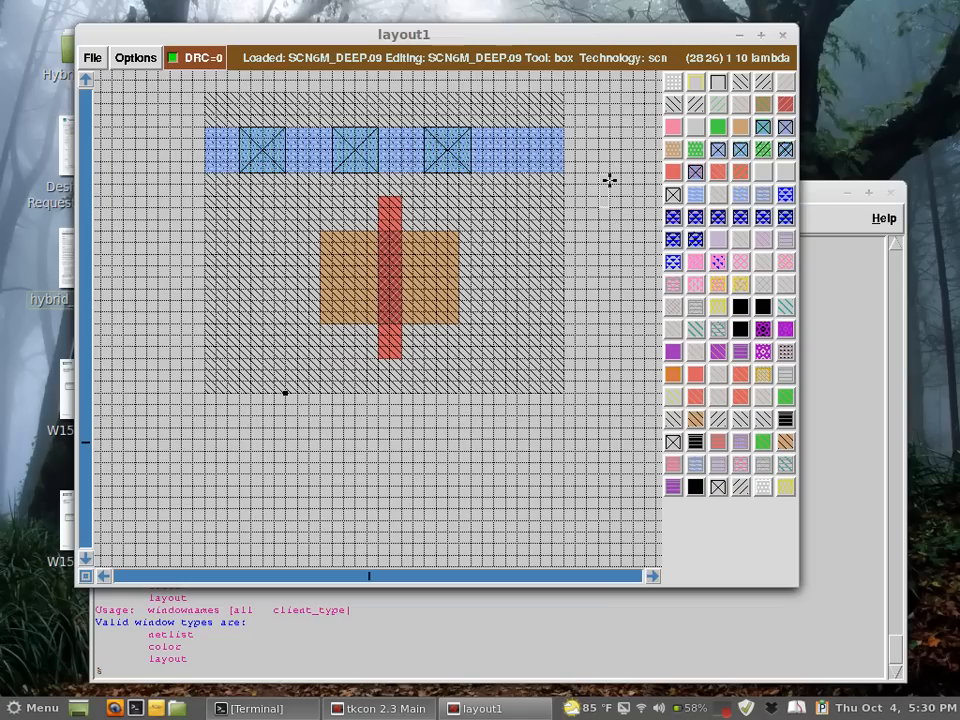
scroll(609, 180, down, 2)
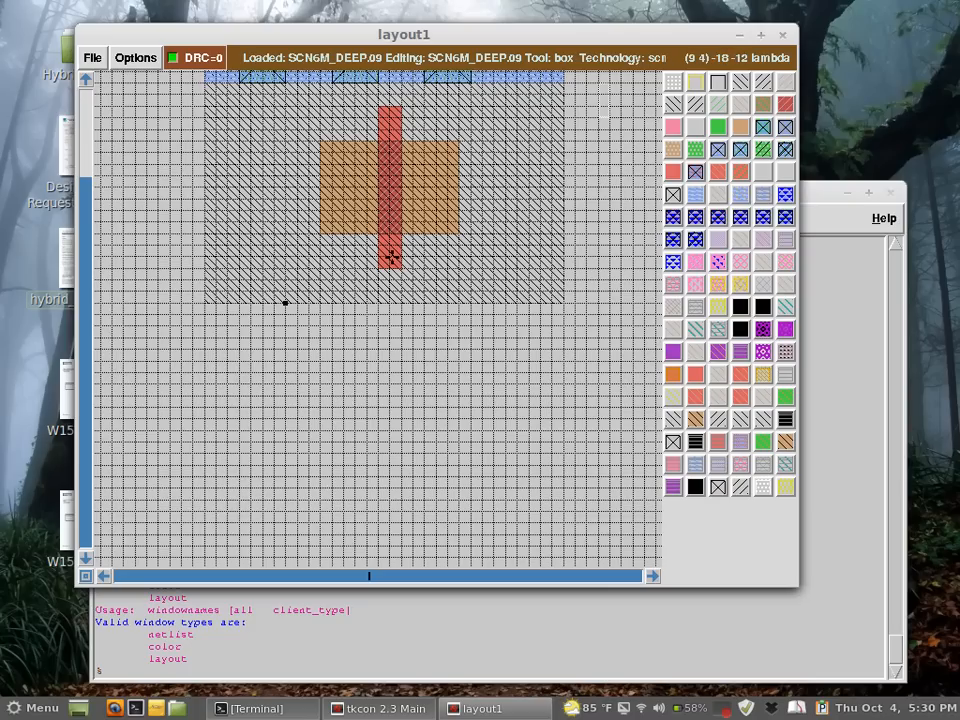
click(377, 510)
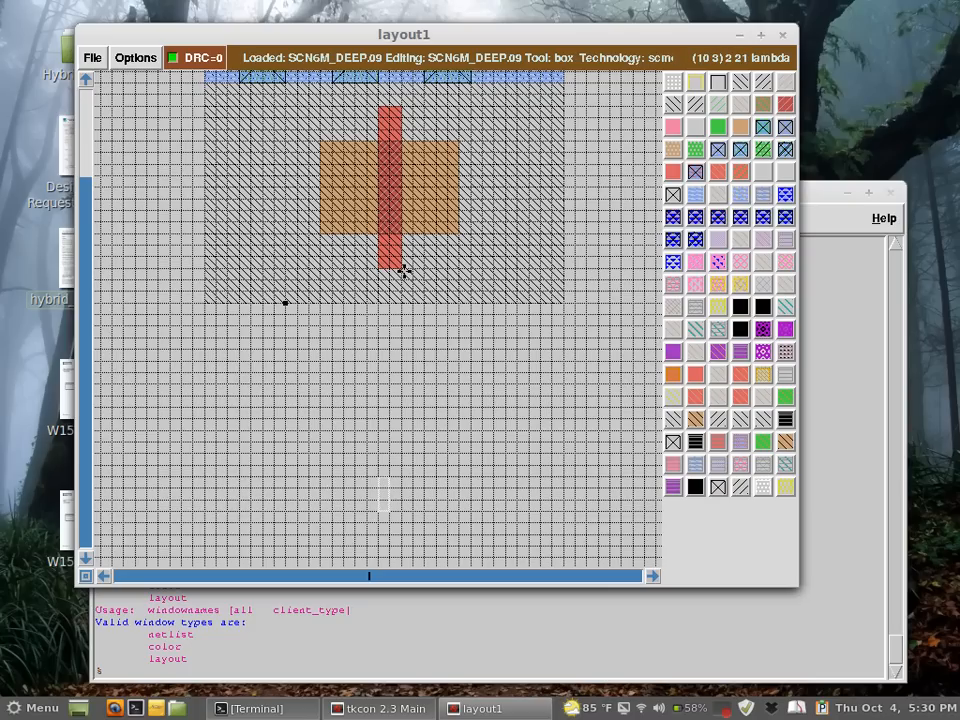
right_click(403, 269)
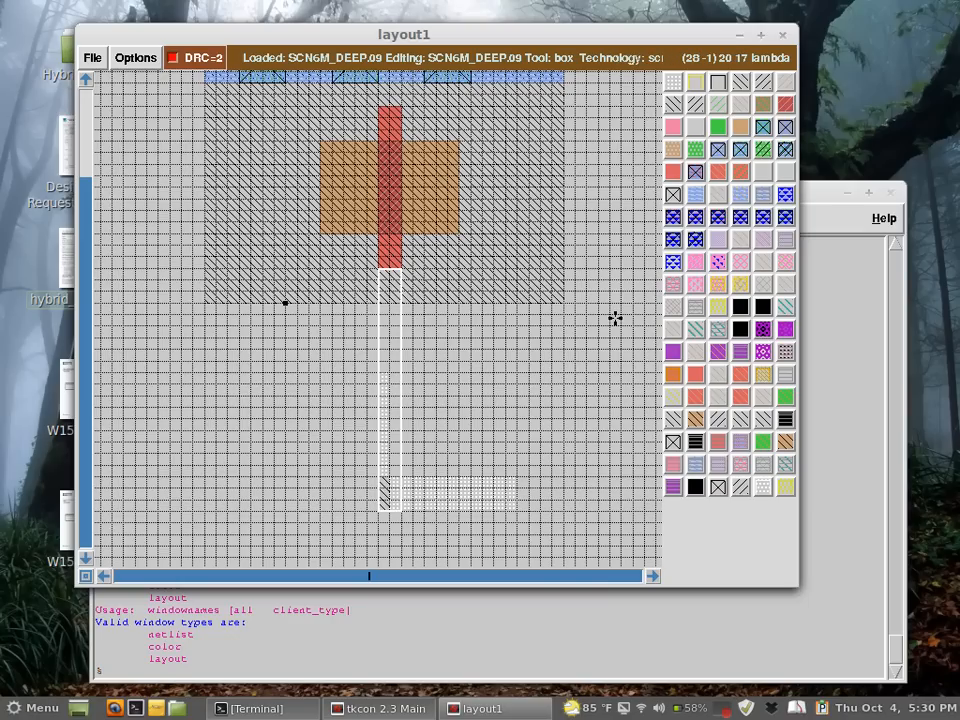
key(u)
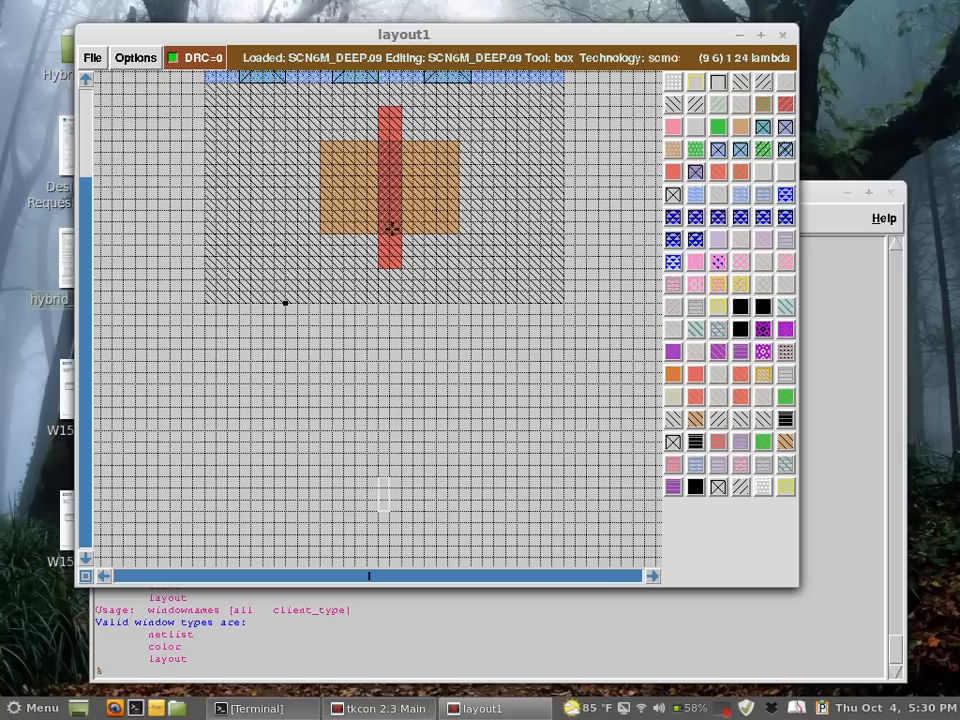
right_click(401, 268)
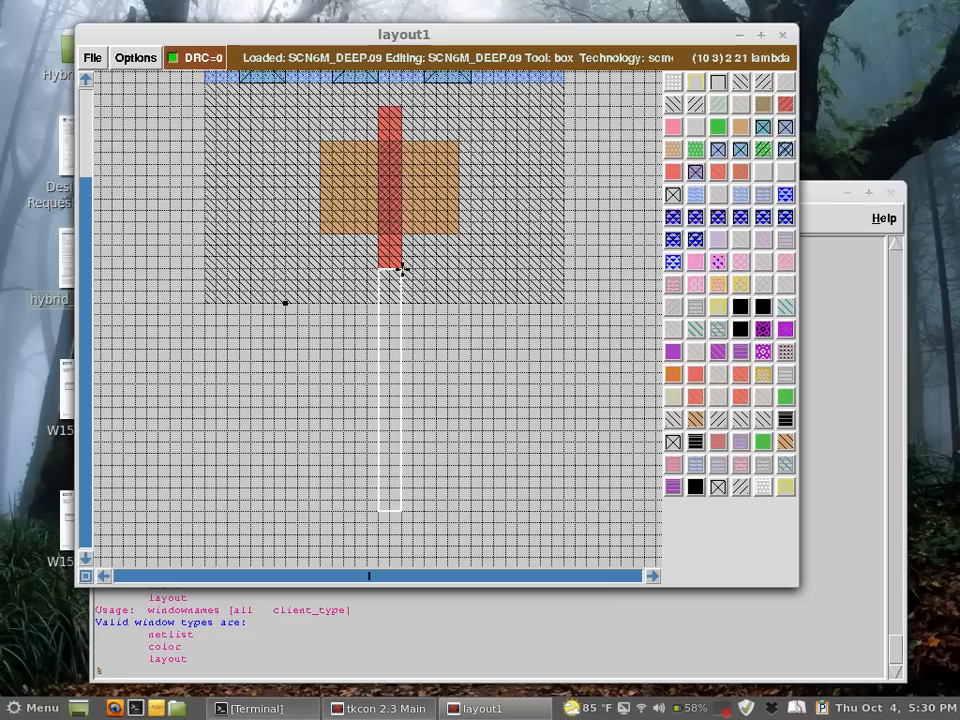
click(678, 176)
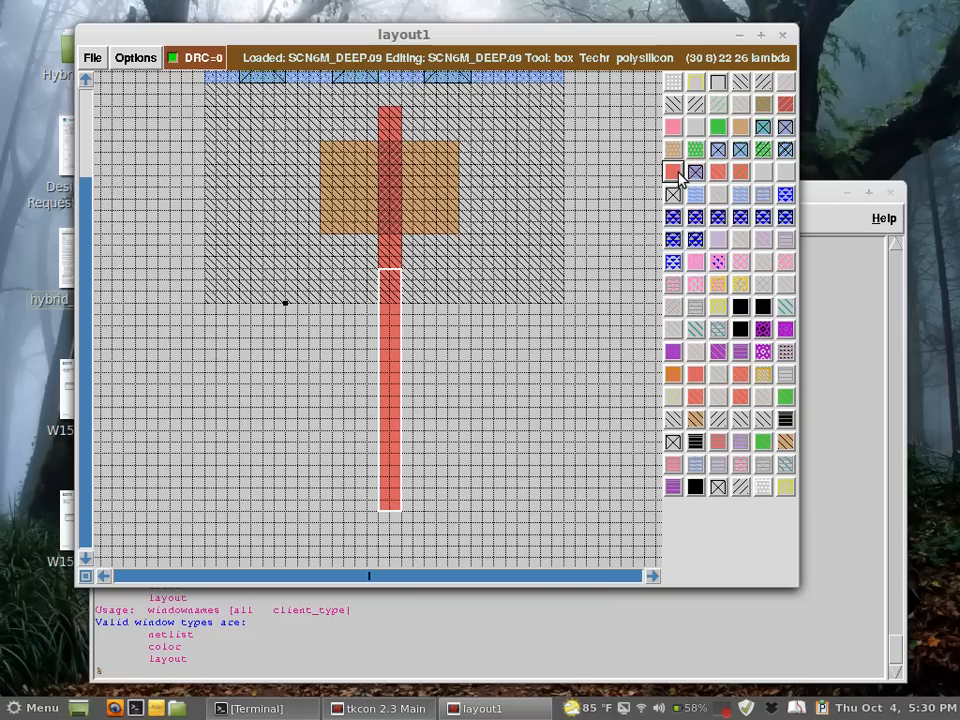
Paint a 12 by 4 lambda n-diffusion rectangle starting at (3, -16) across the lower part of the polysilicon gate.
click(314, 487)
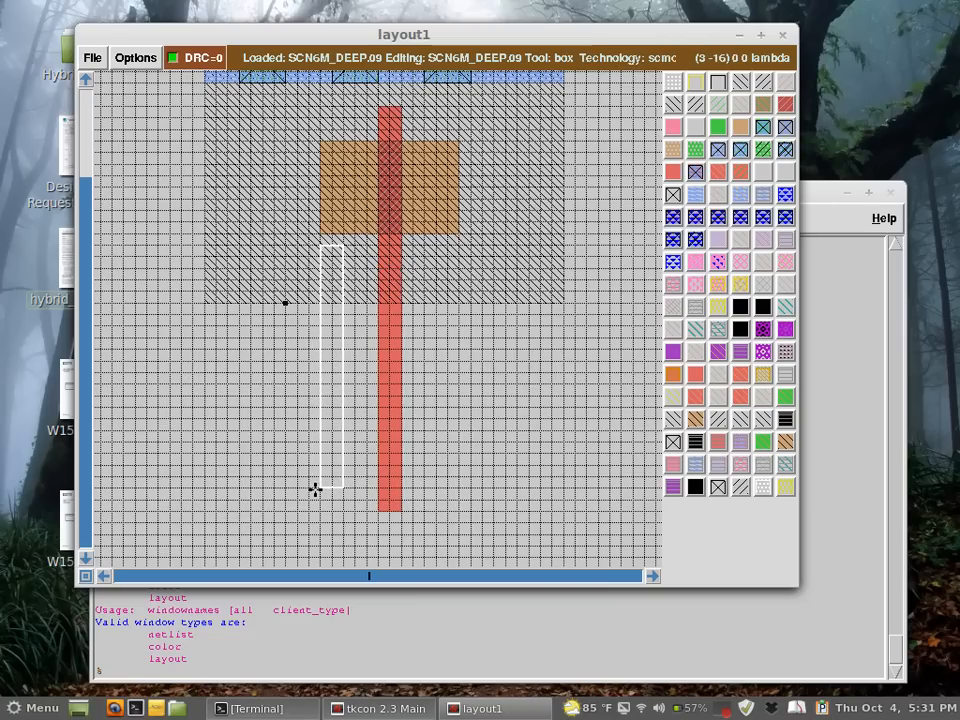
right_click(463, 430)
right_click(464, 441)
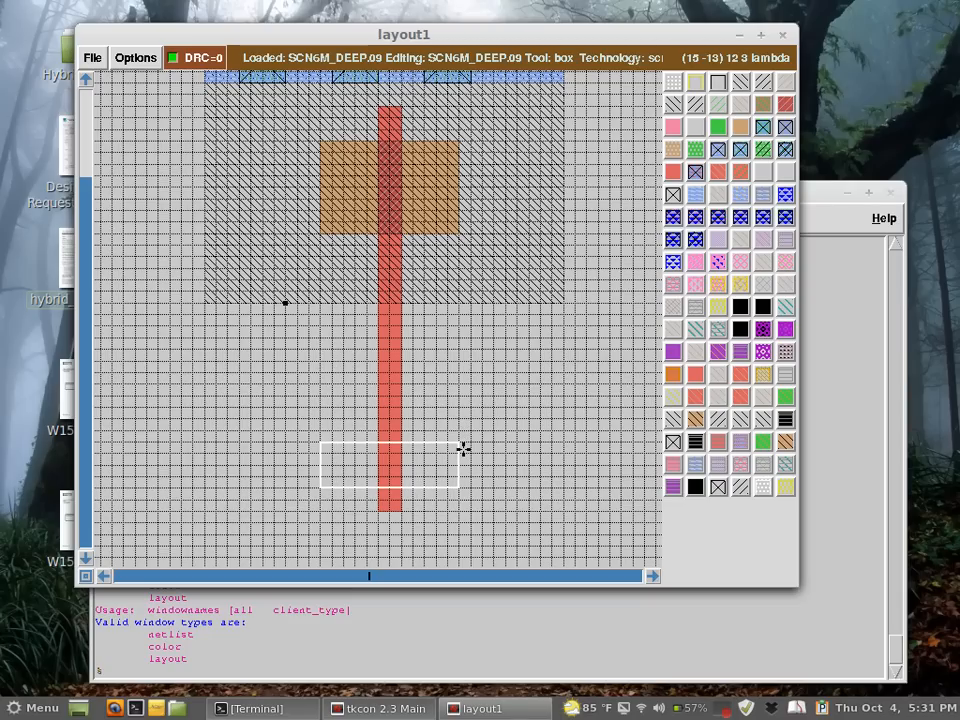
right_click(463, 449)
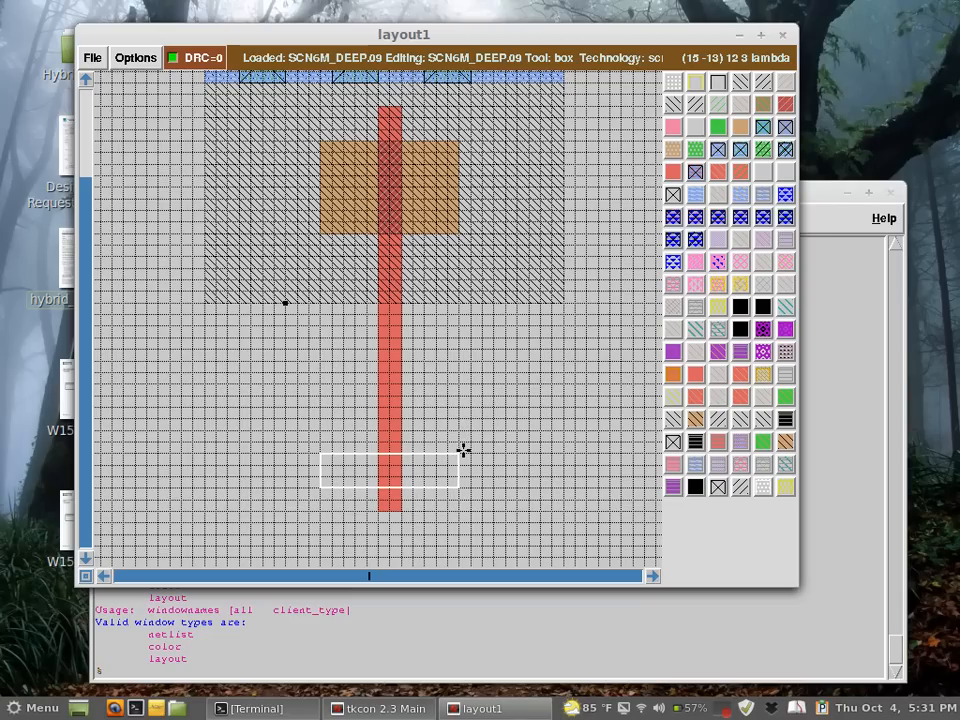
click(720, 133)
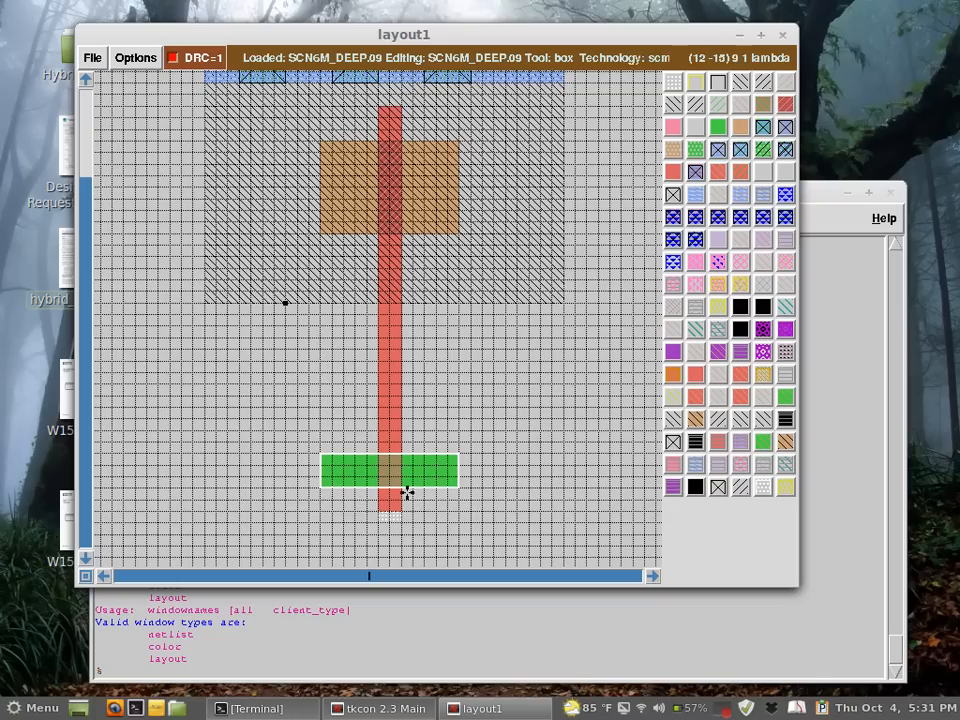
right_click(458, 442)
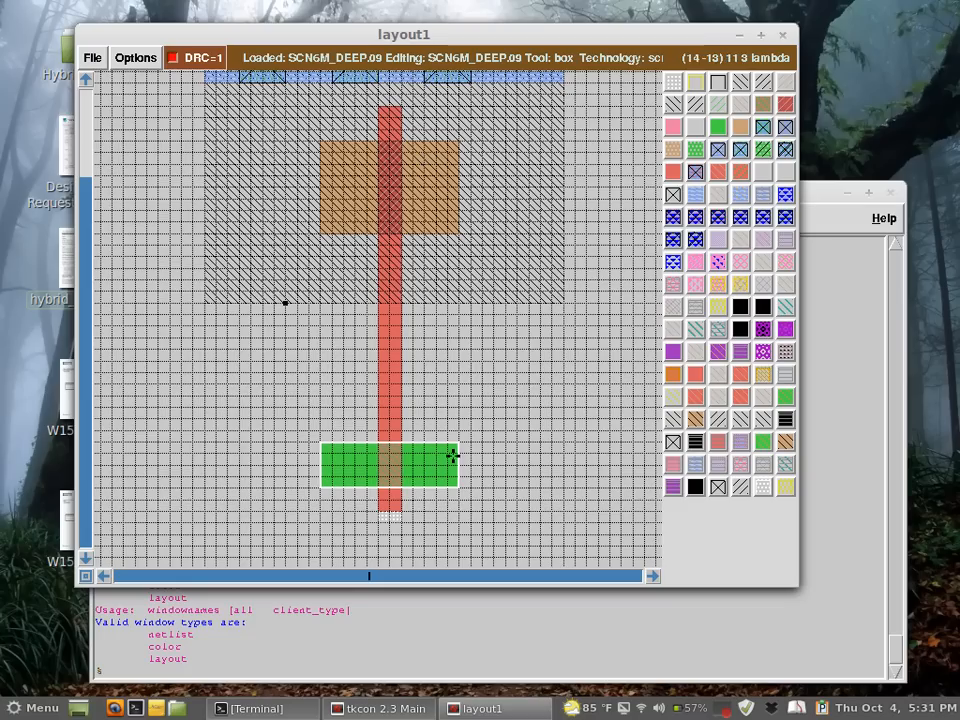
click(443, 401)
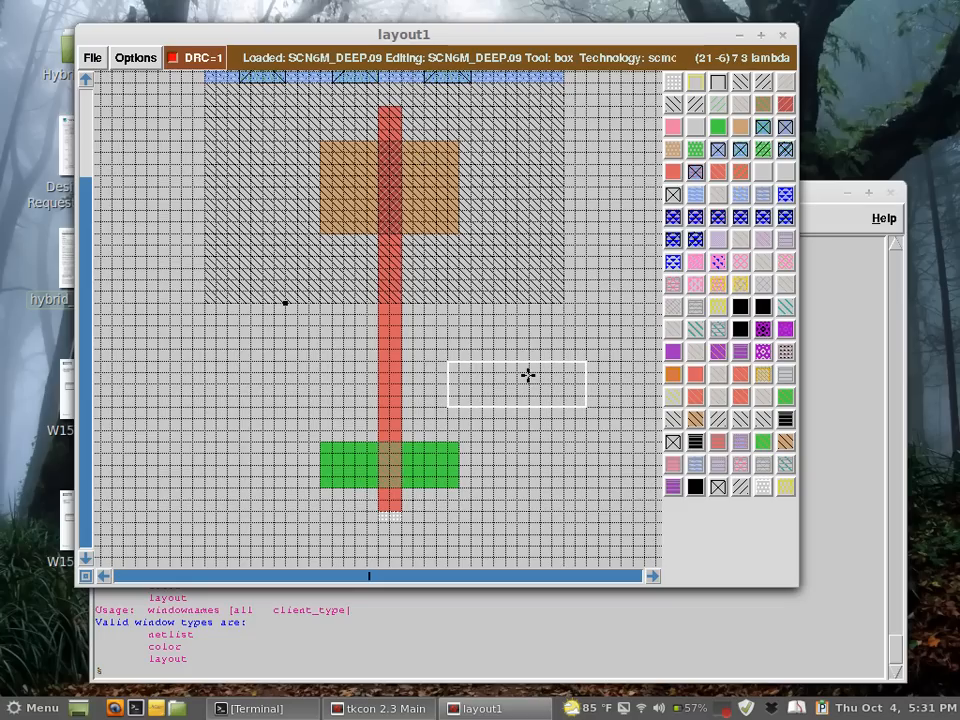
Extend the polysilicon gate below the n-diffusion by filling a 2 by 2 lambda box starting at (8, -19) with polysilicon.
scroll(527, 375, down, 3)
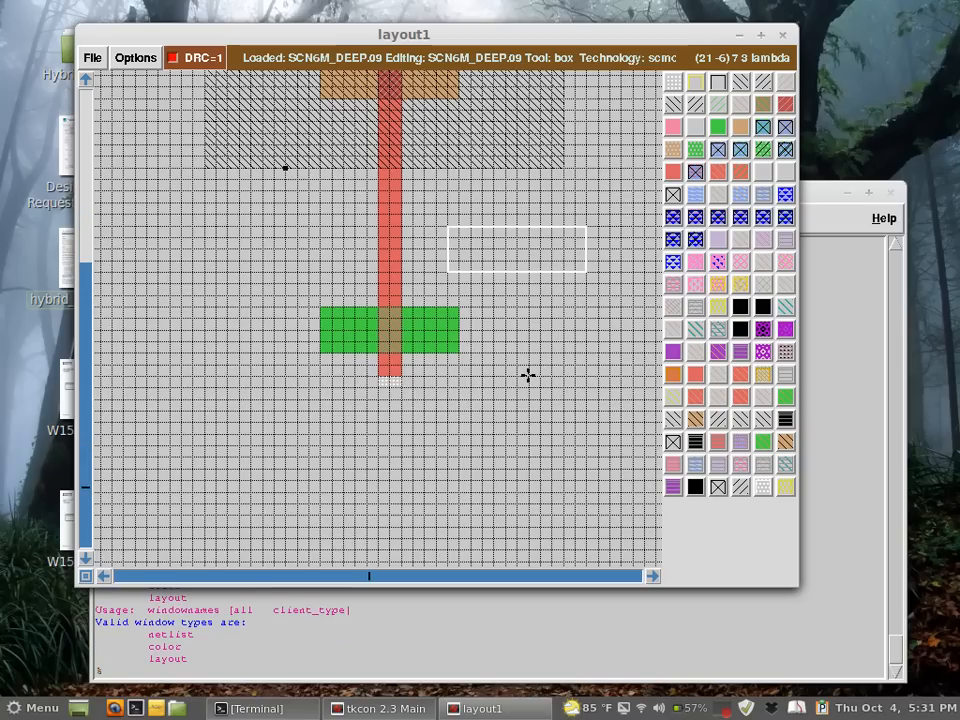
scroll(527, 375, up, 2)
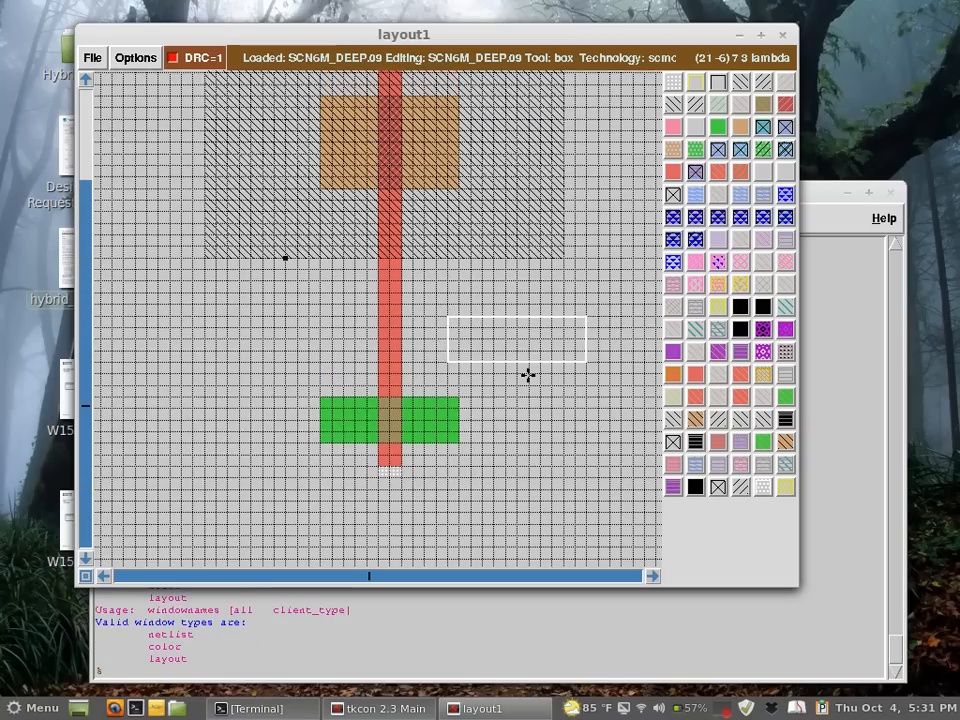
scroll(527, 375, down, 1)
scroll(527, 375, down, 2)
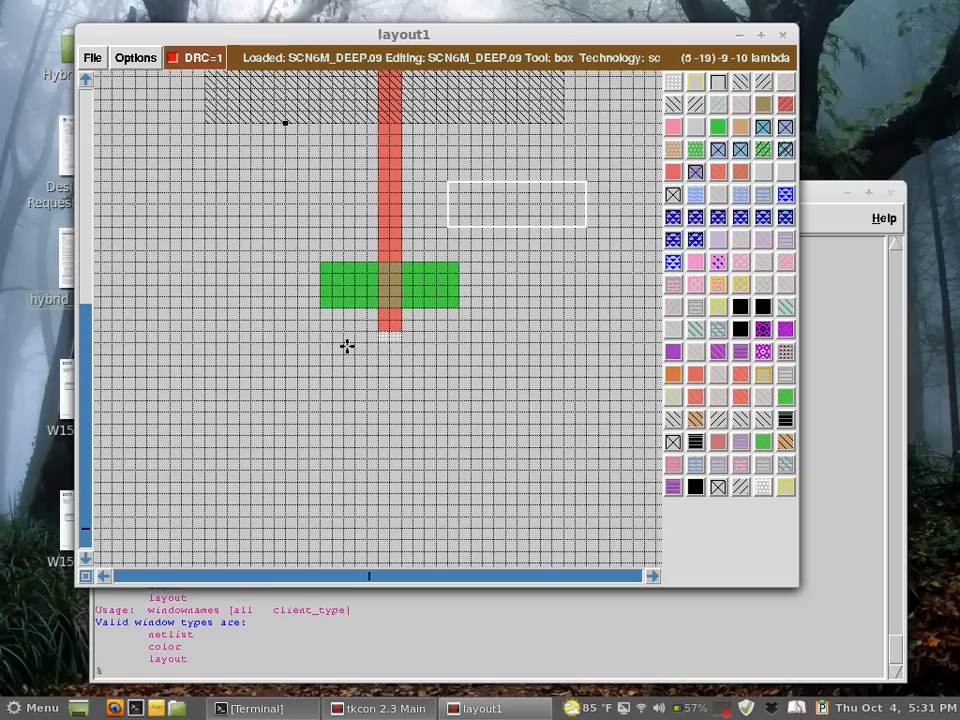
click(382, 340)
right_click(395, 322)
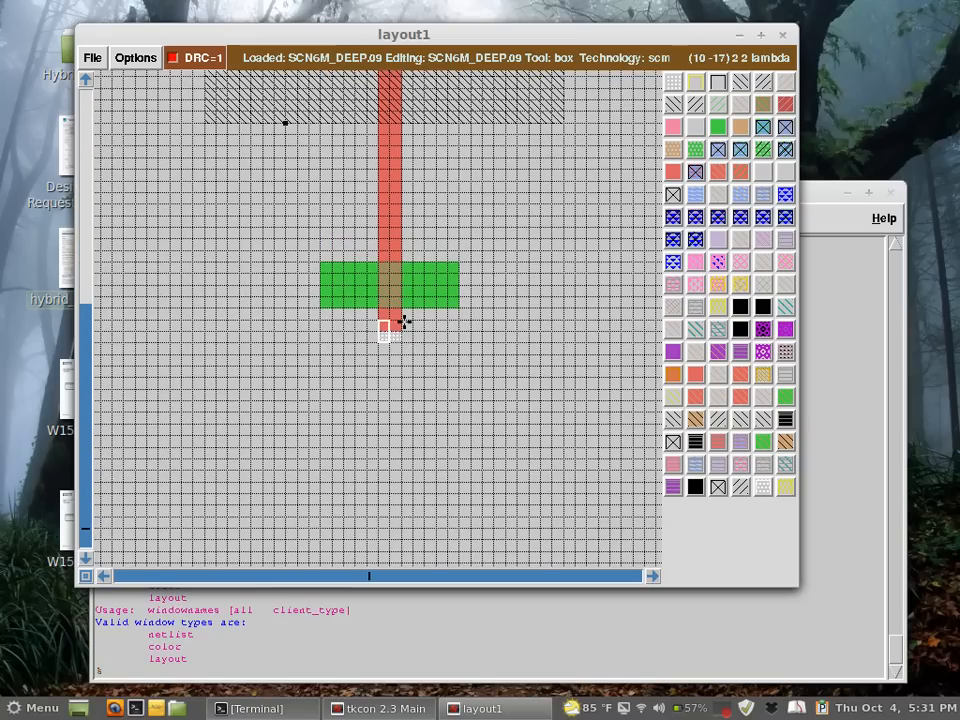
right_click(402, 321)
middle_click(393, 249)
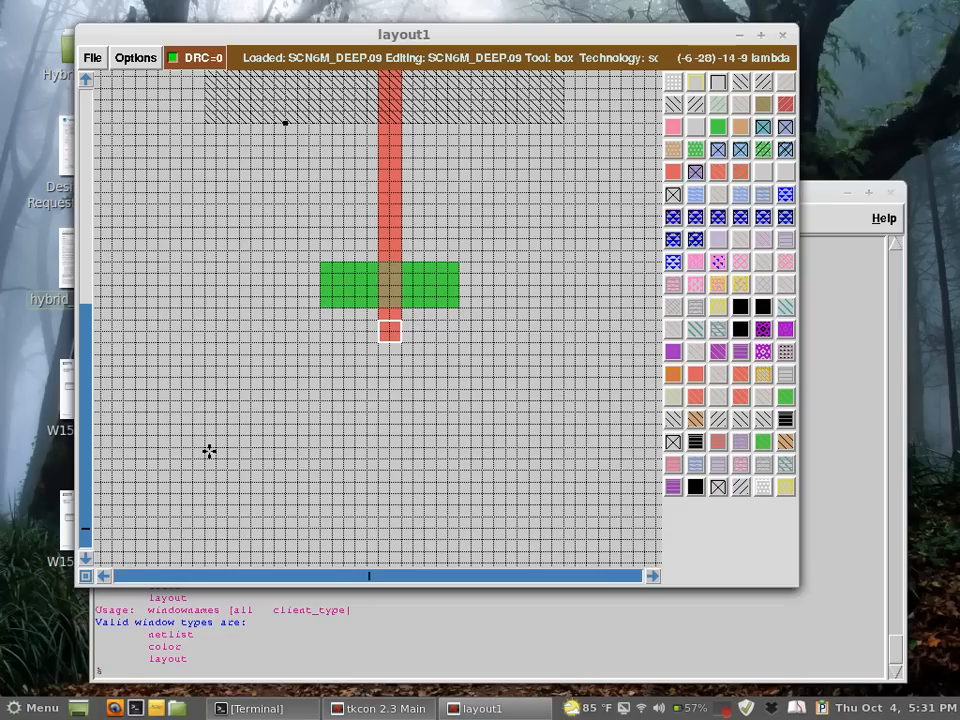
Paint a 31 by 4 lambda metal1 strip starting at (-7, -28) below the n-diffusion transistor.
click(210, 449)
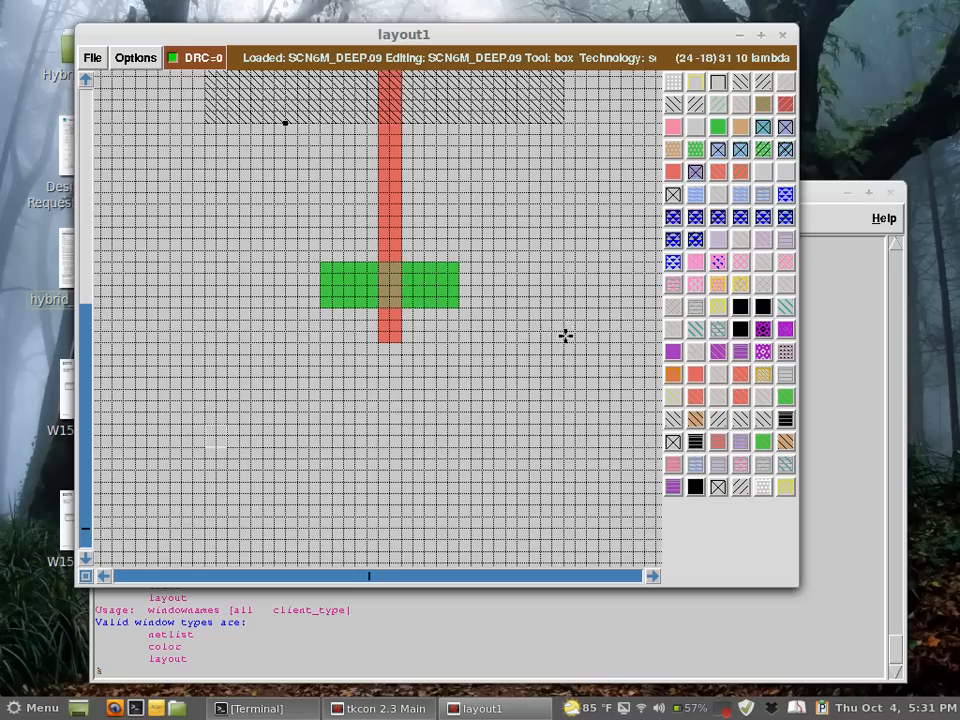
right_click(566, 389)
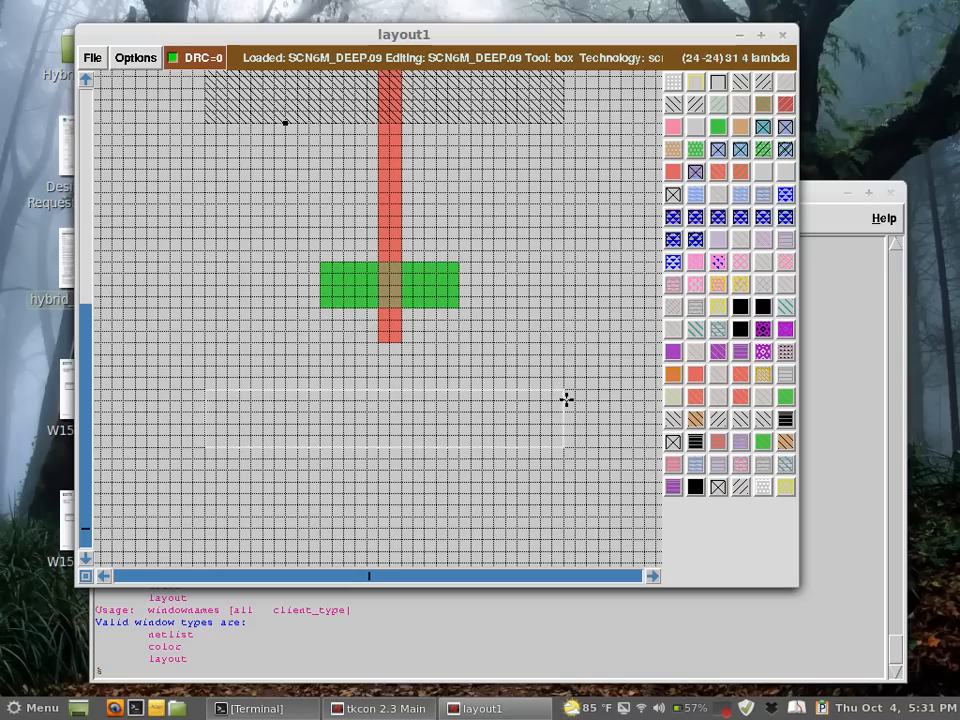
right_click(566, 400)
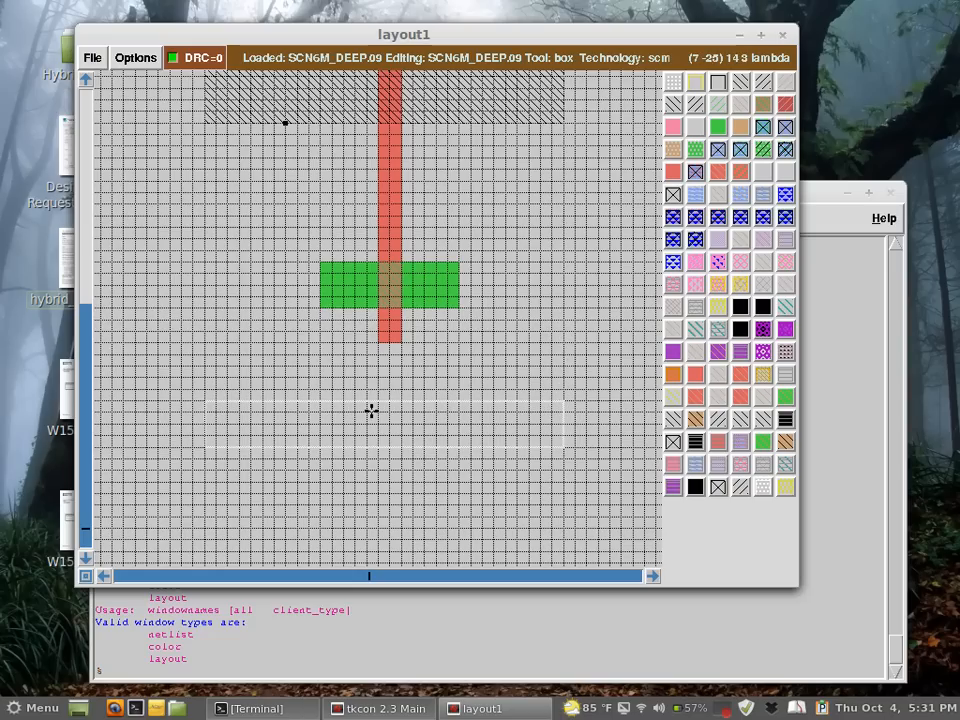
click(689, 197)
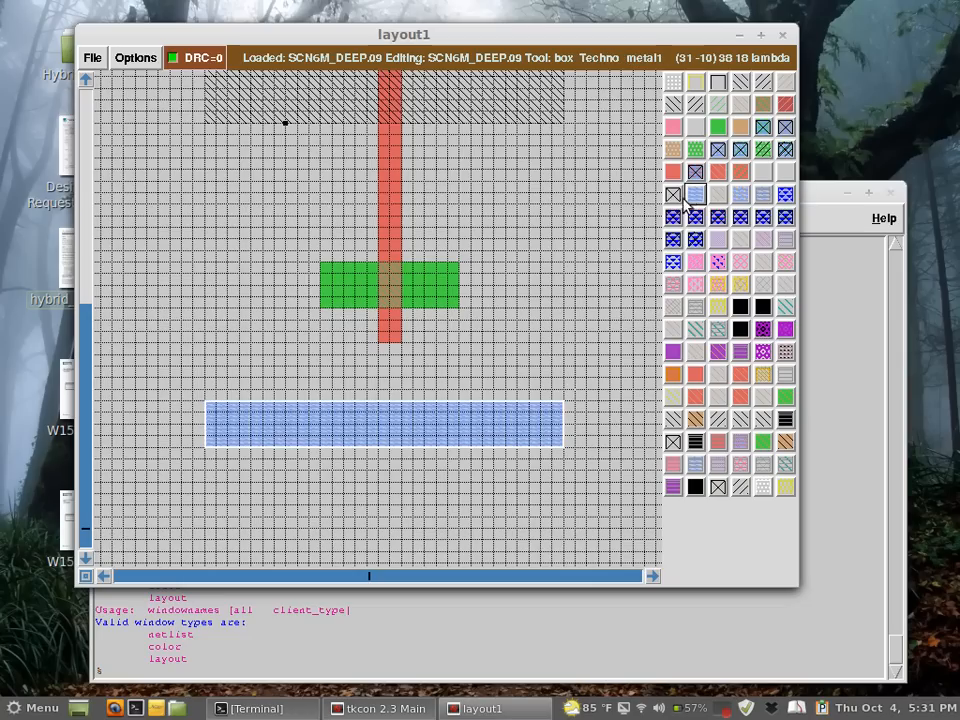
Paint a 4 by 4 lambda psubstratepcontact at (-2, -28) on the lower metal1 strip.
click(263, 446)
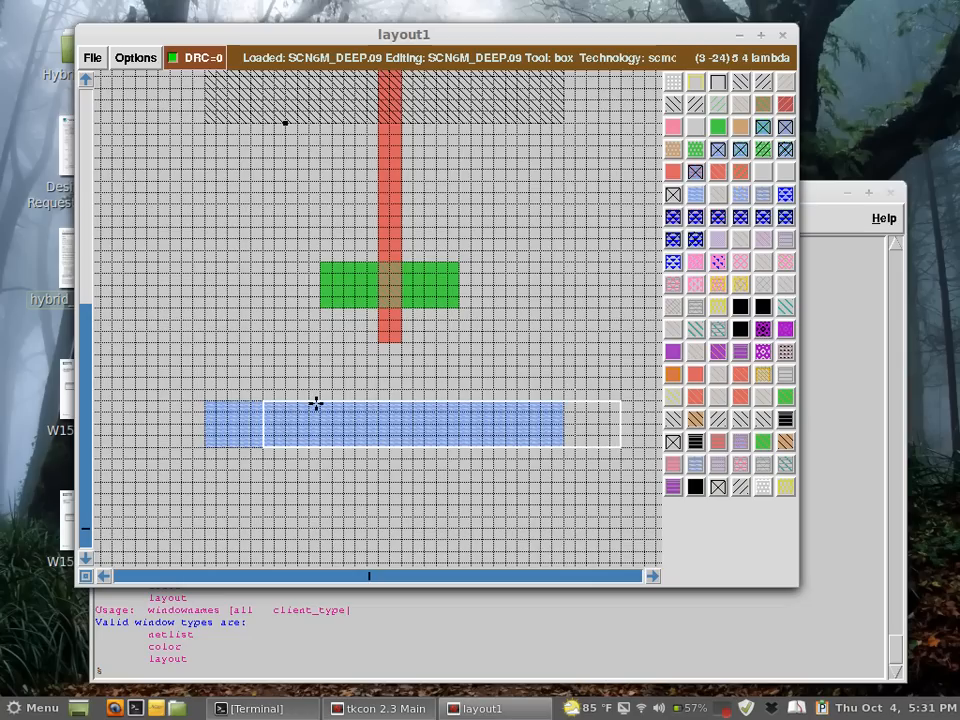
right_click(316, 403)
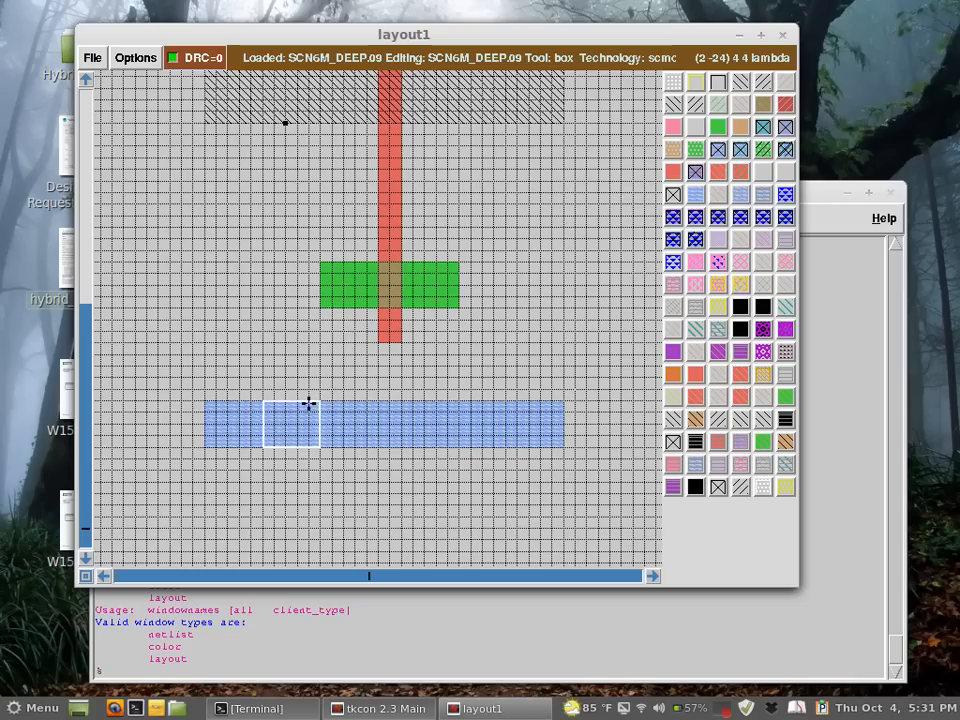
right_click(309, 403)
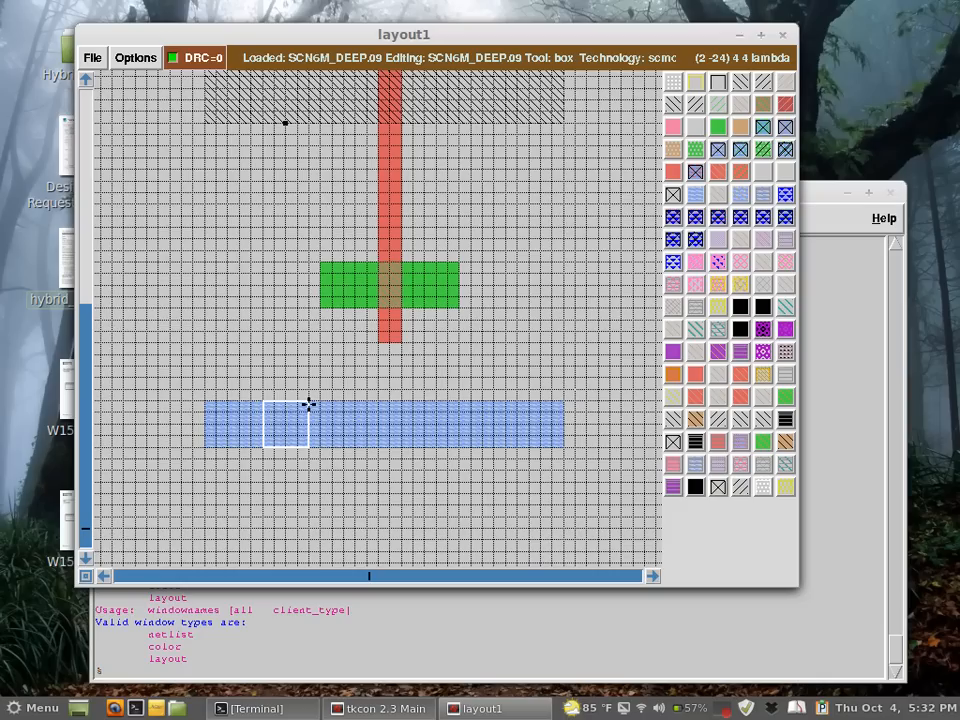
scroll(288, 349, up, 10)
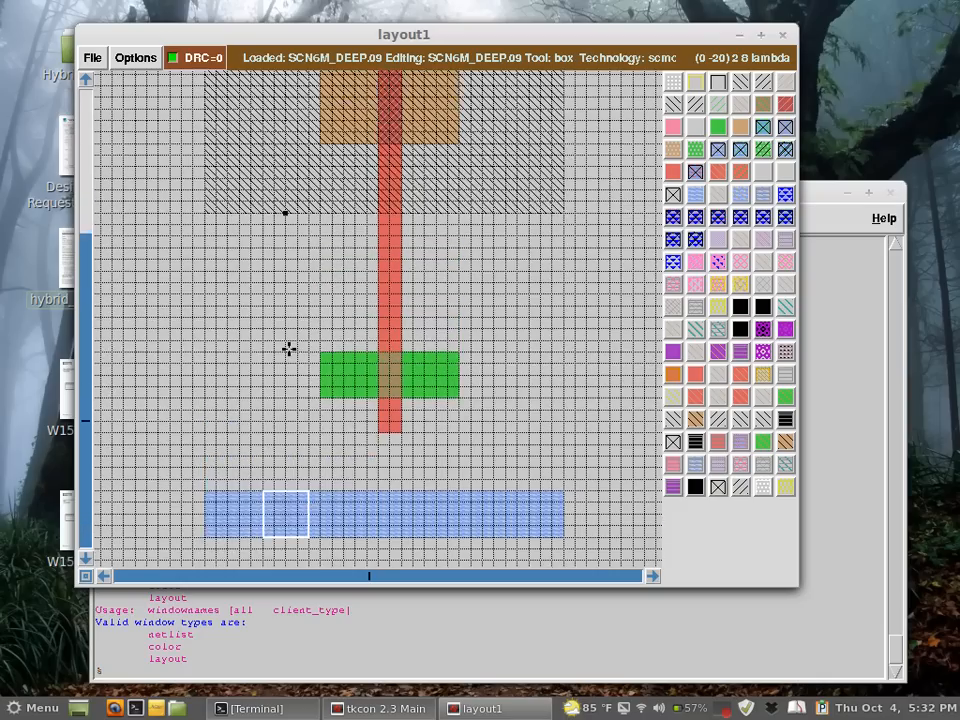
scroll(288, 349, down, 2)
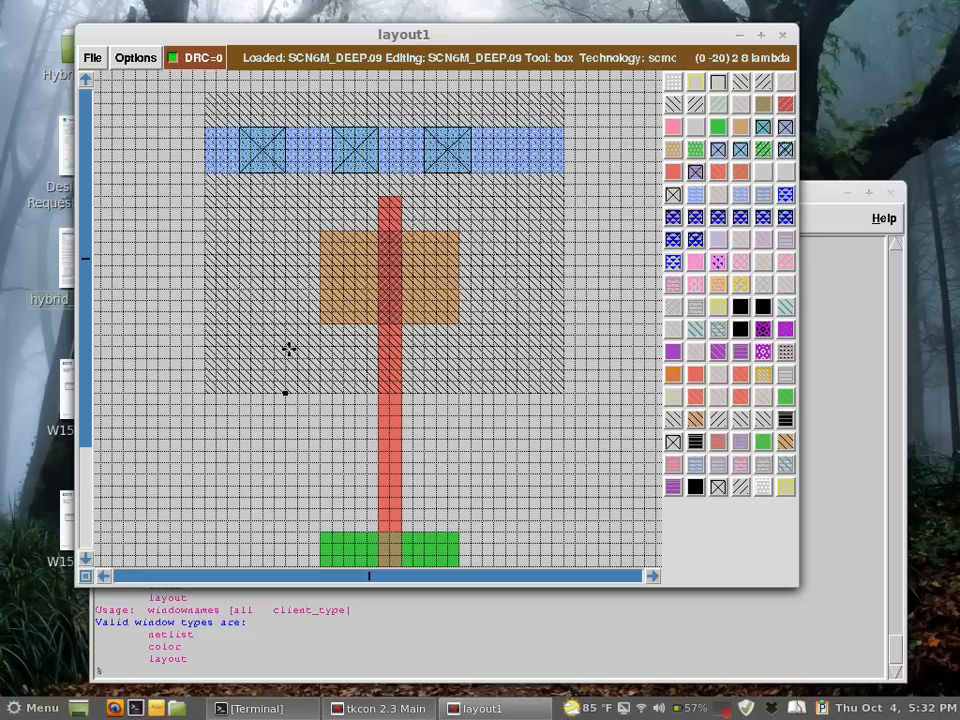
scroll(288, 349, down, 4)
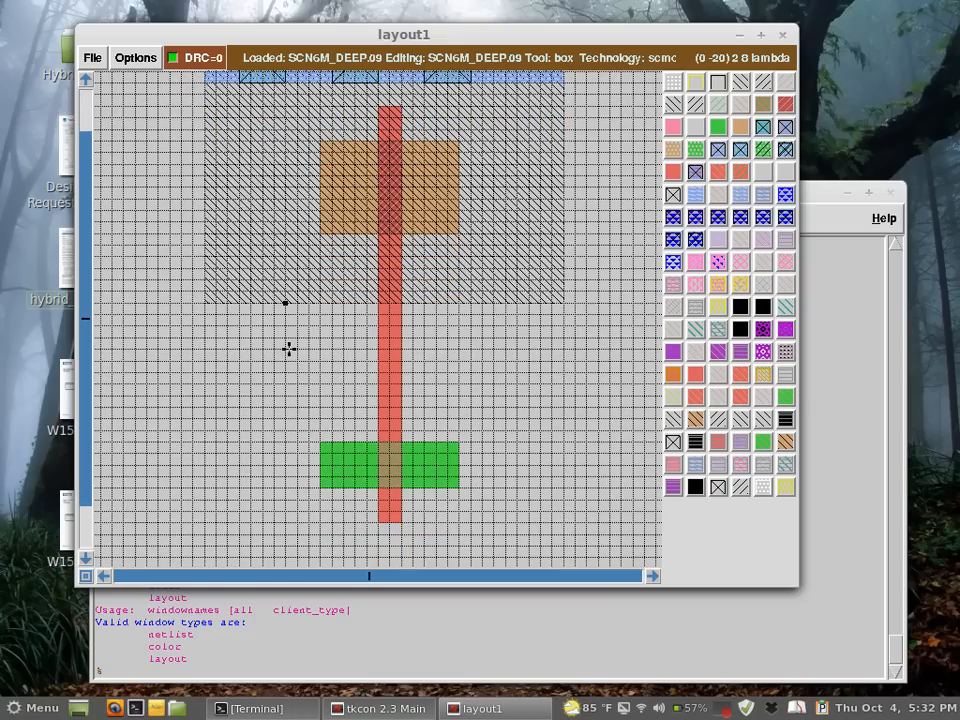
scroll(288, 349, down, 2)
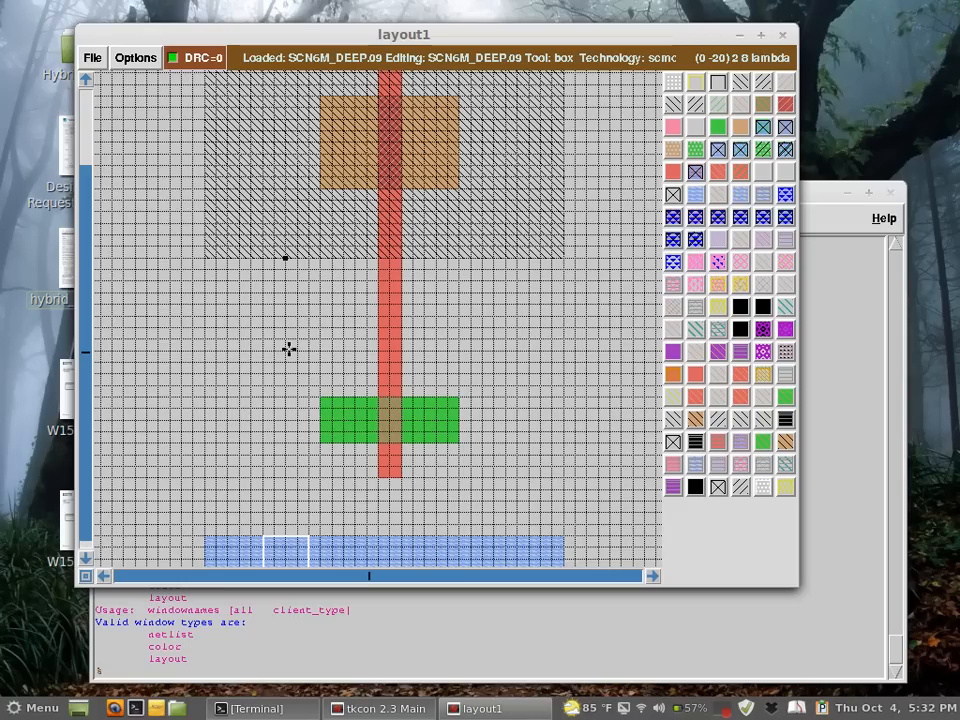
scroll(288, 349, down, 6)
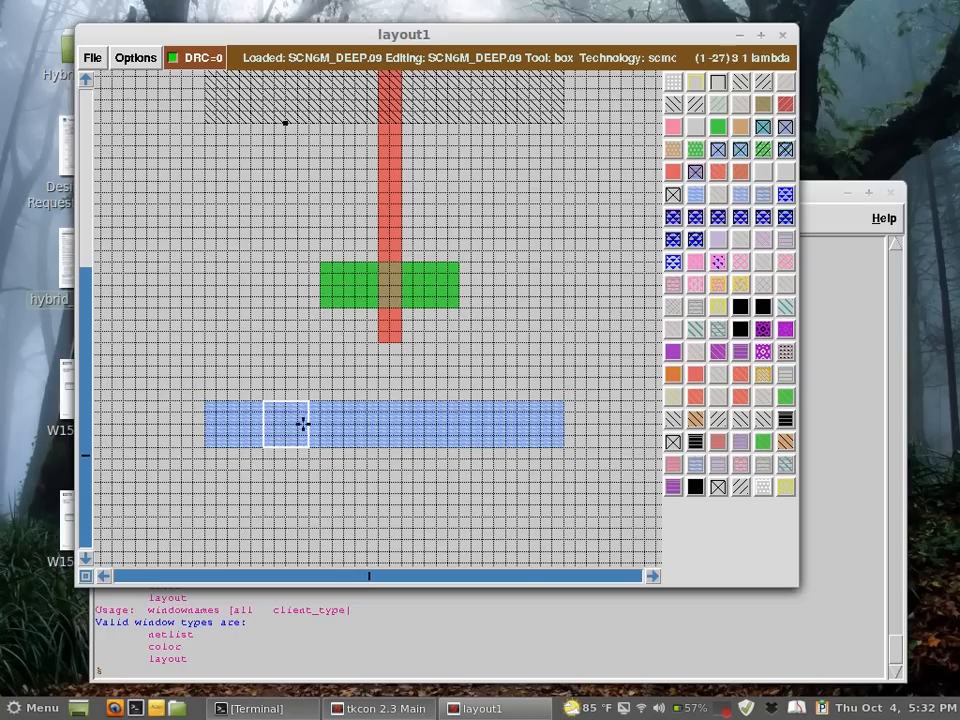
click(720, 150)
Paint two more 4 by 4 lambda psubstratepcontacts on the lower metal1 strip, at (7, -28) and (16, -28).
click(366, 446)
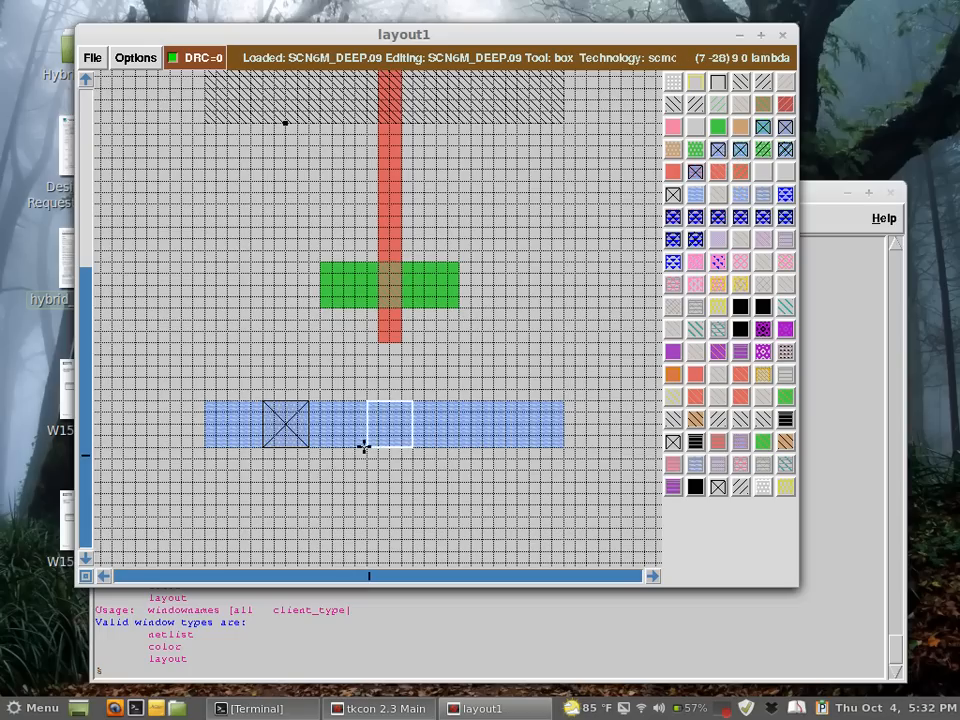
click(717, 149)
click(470, 449)
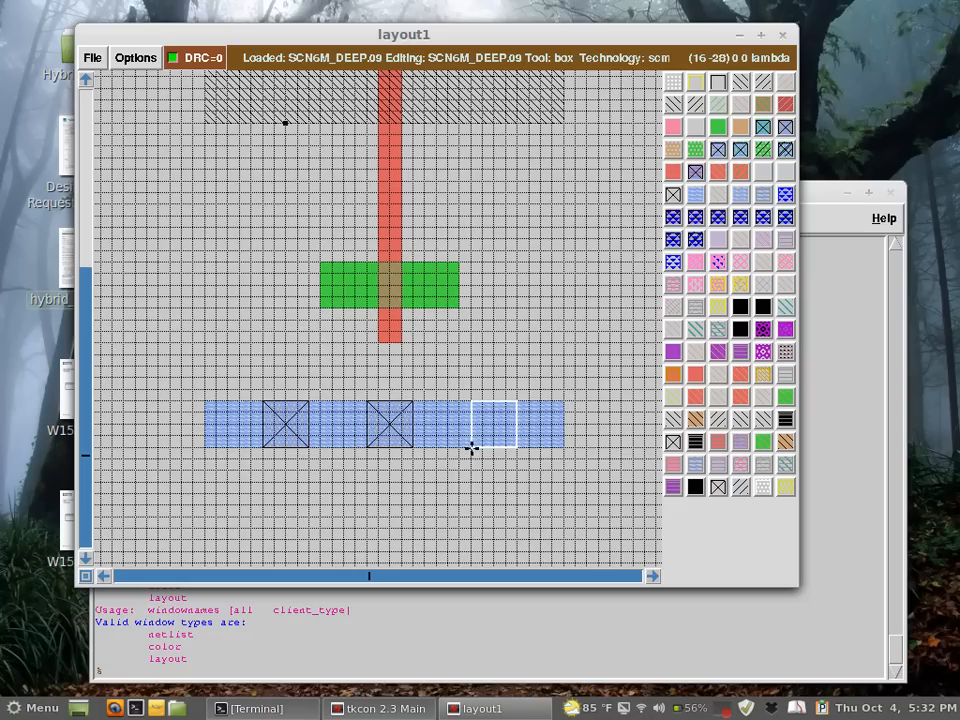
click(718, 150)
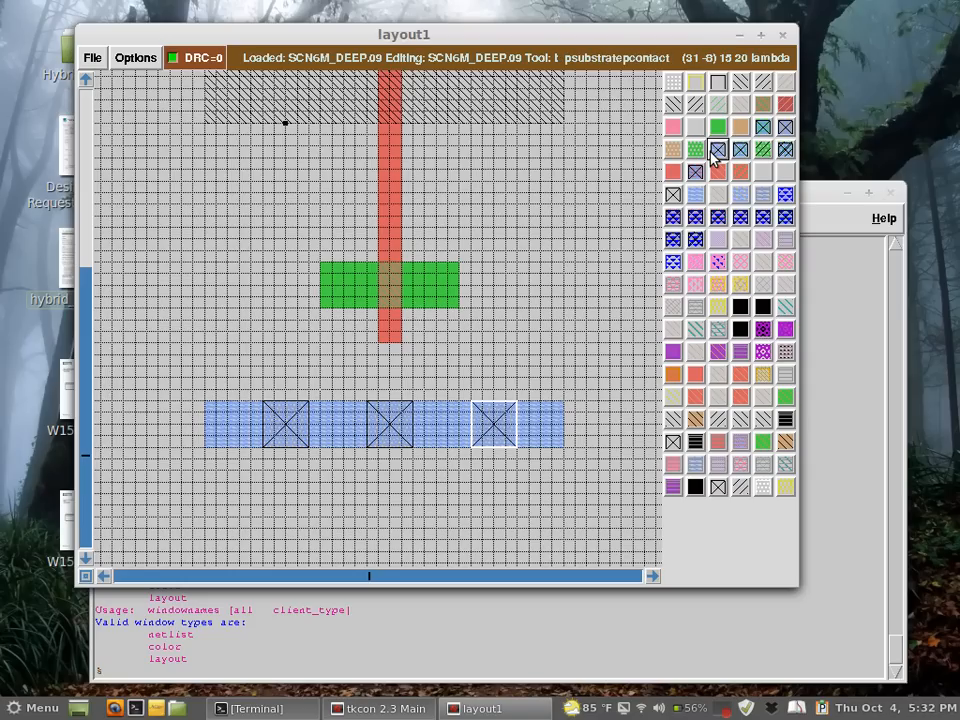
click(494, 377)
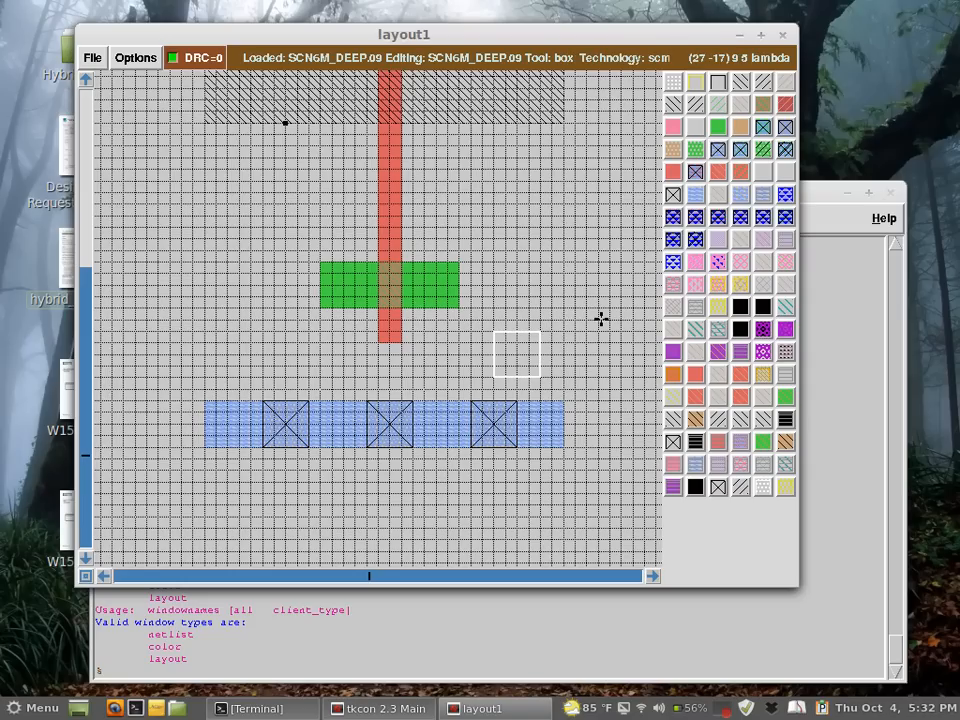
Paint a 4 by 12 lambda metal1 strip at (11, -24), joining the lower metal1 strip to the n-diffusion.
scroll(600, 318, up, 4)
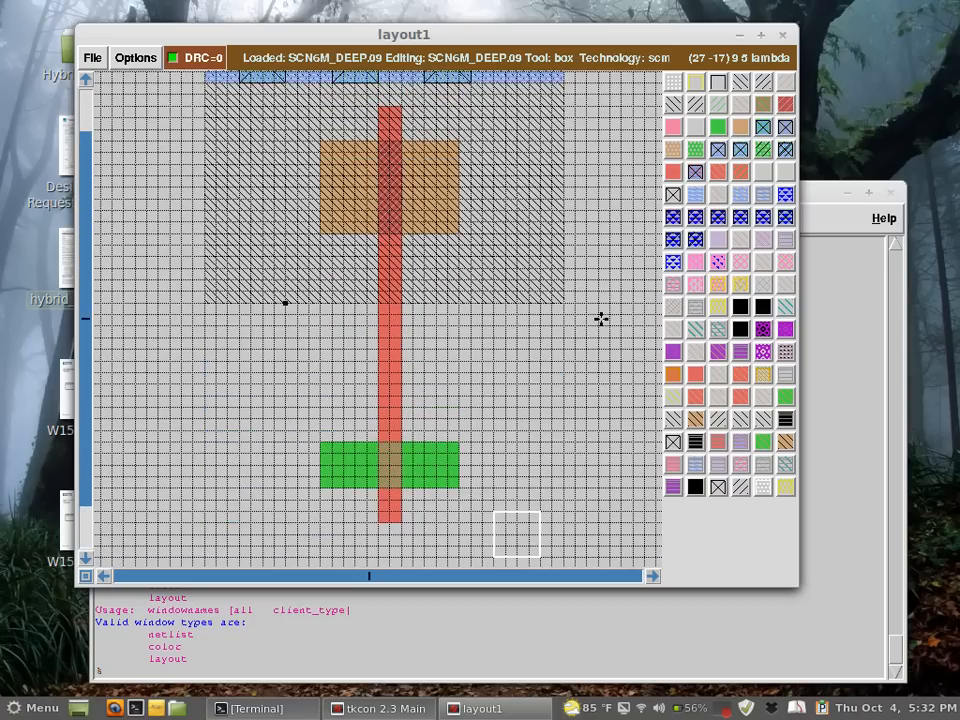
scroll(600, 318, down, 2)
scroll(600, 318, up, 2)
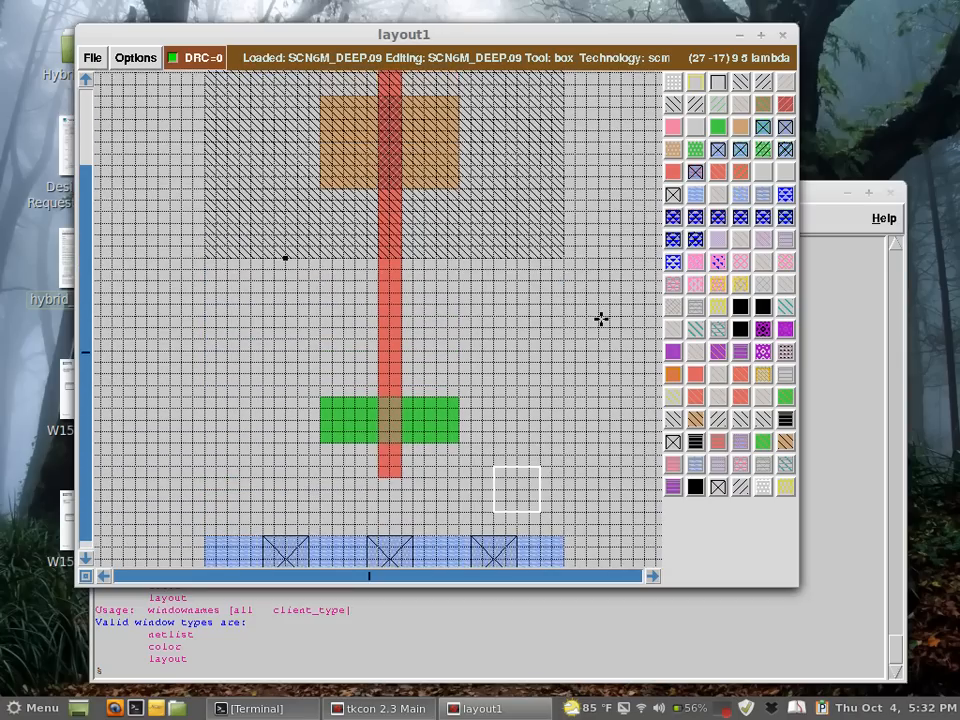
scroll(601, 318, up, 1)
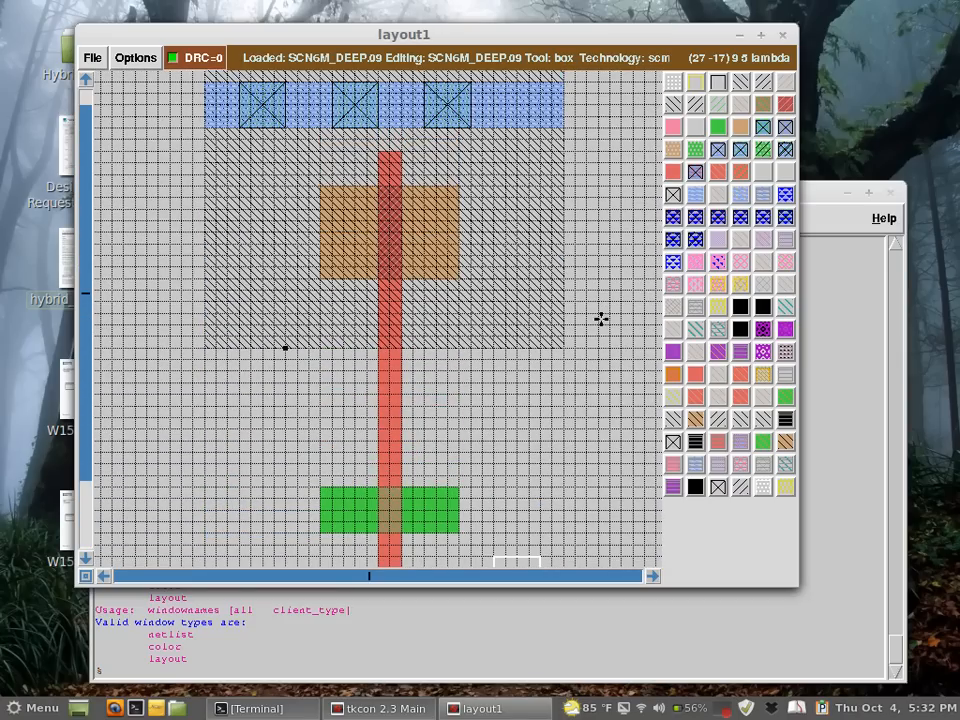
scroll(601, 318, down, 4)
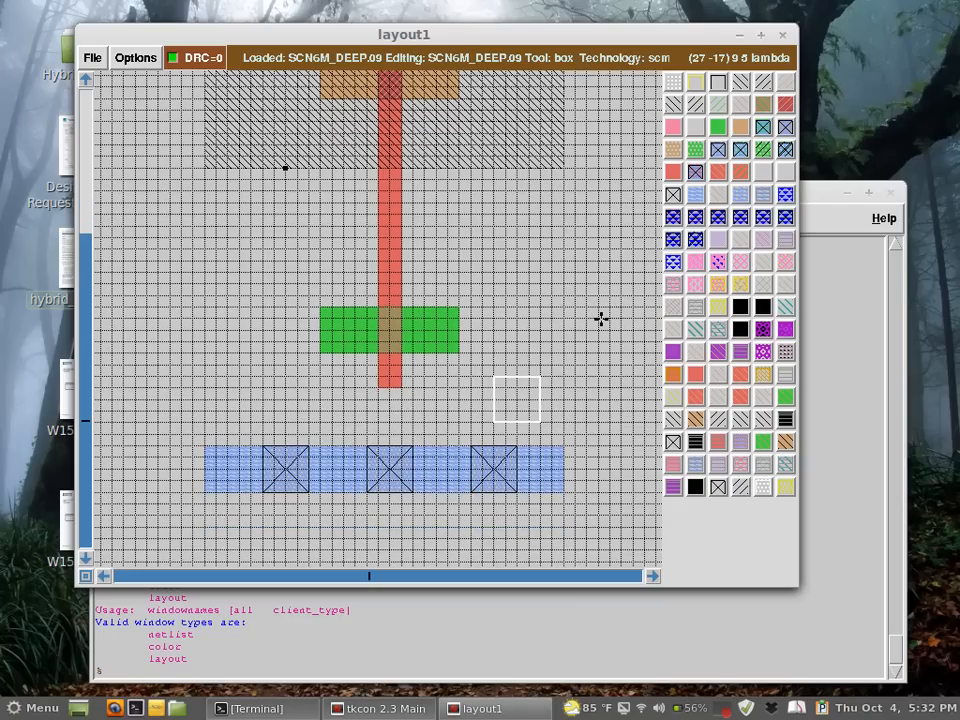
click(313, 443)
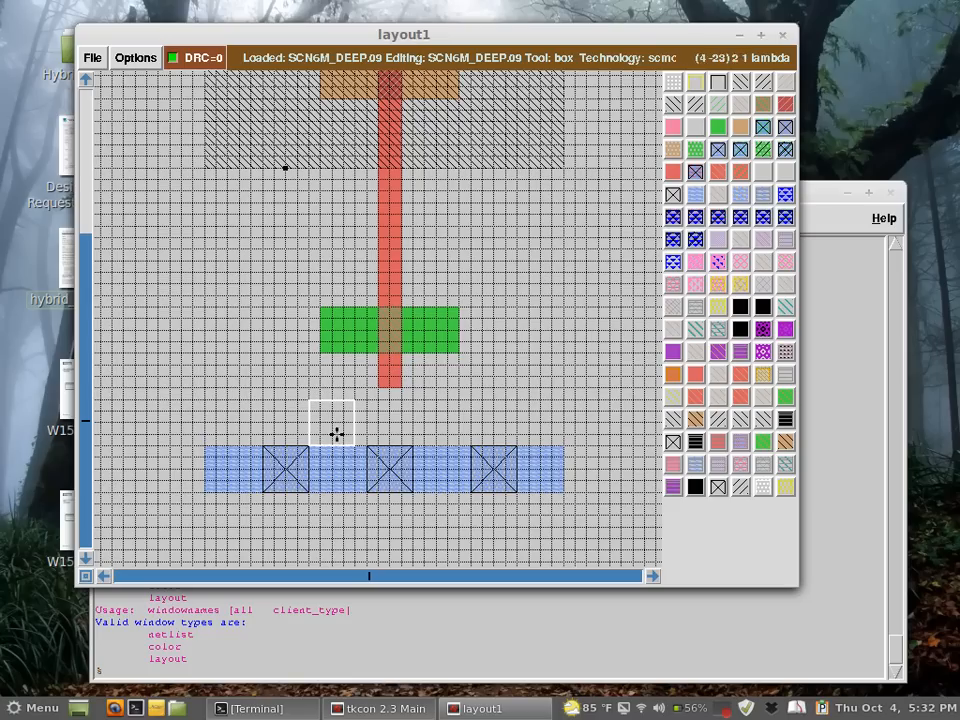
click(333, 444)
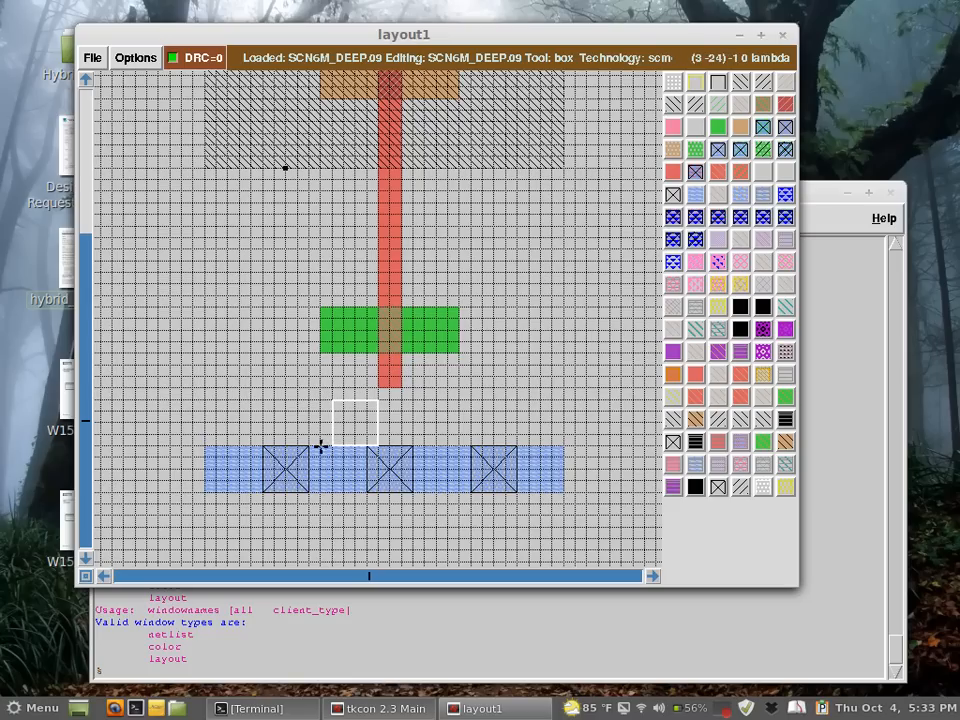
click(320, 446)
right_click(356, 308)
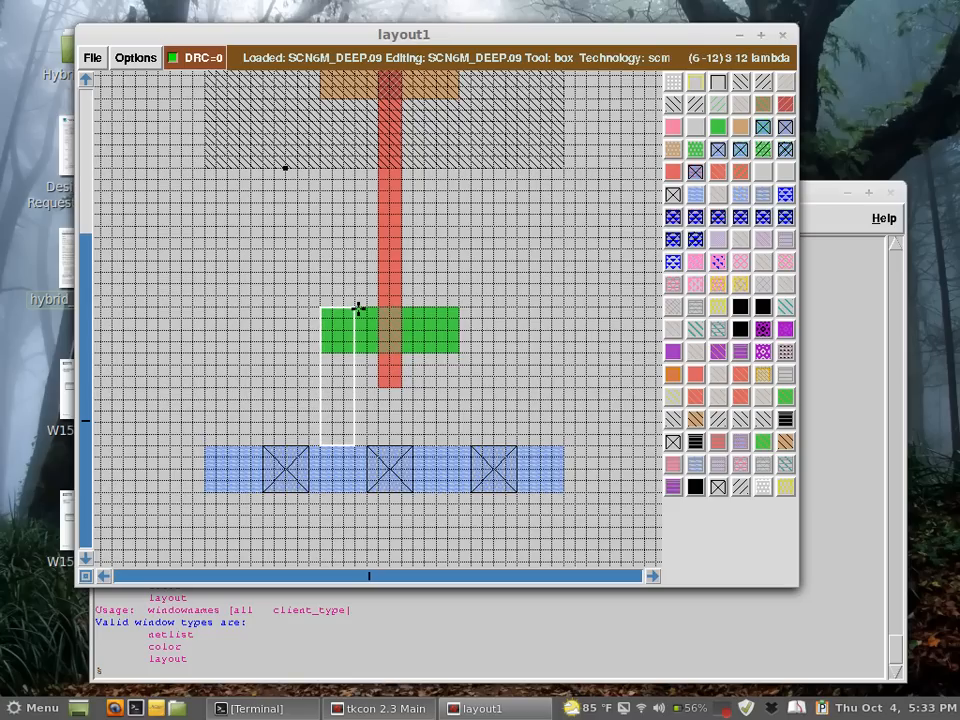
right_click(363, 309)
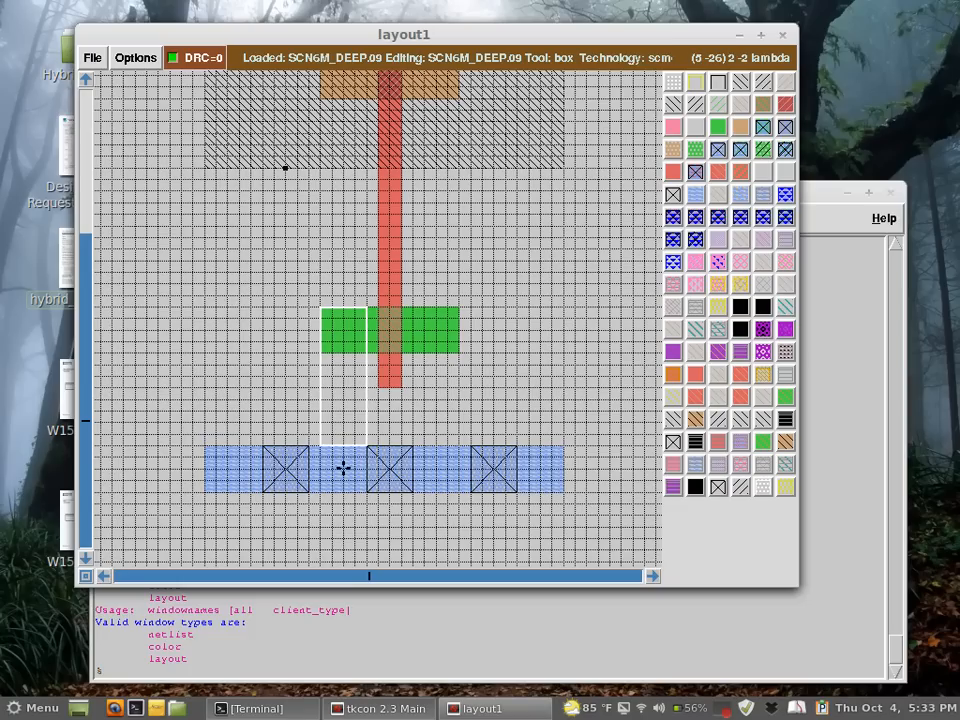
click(424, 444)
click(418, 443)
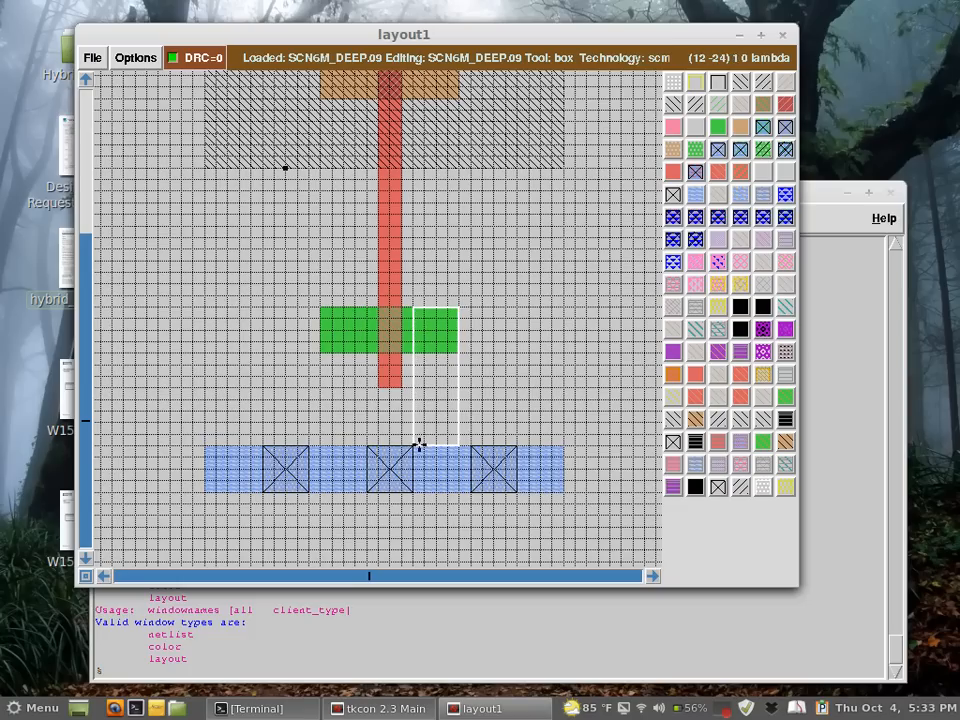
middle_click(432, 466)
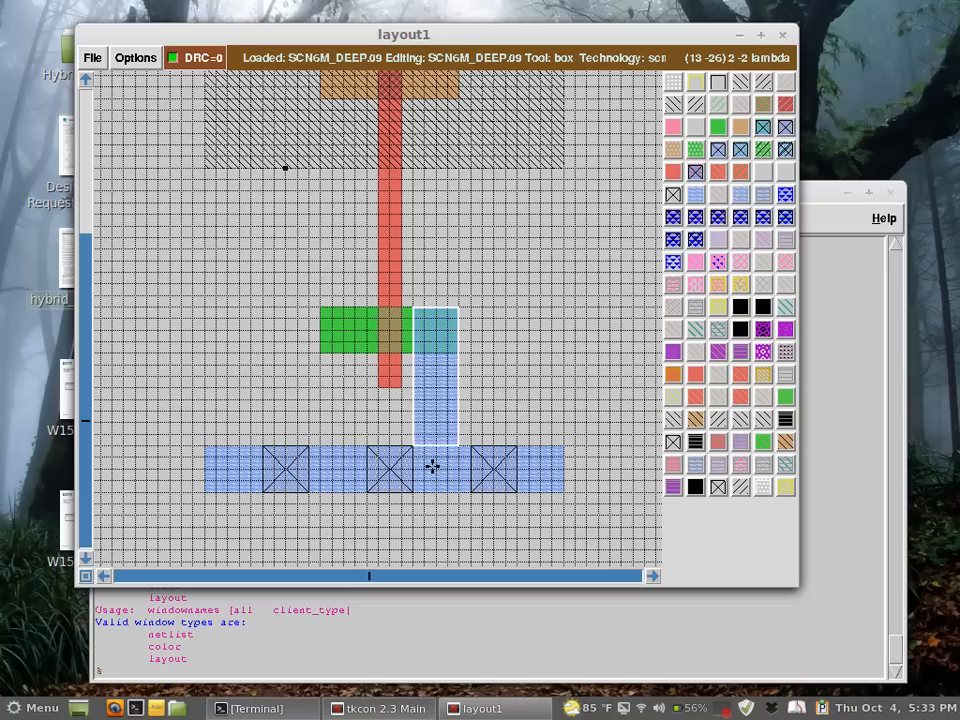
Paint a 4 by 4 lambda n-diffusion contact at (11, -16), where the metal1 strip overlaps the n-diffusion.
click(417, 355)
right_click(457, 305)
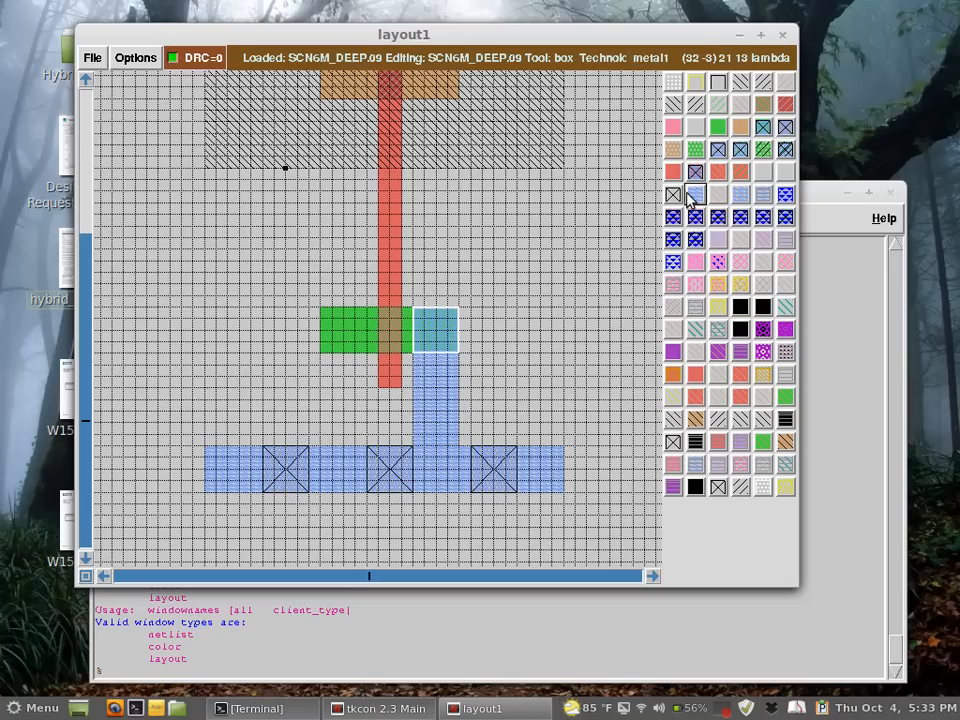
click(760, 130)
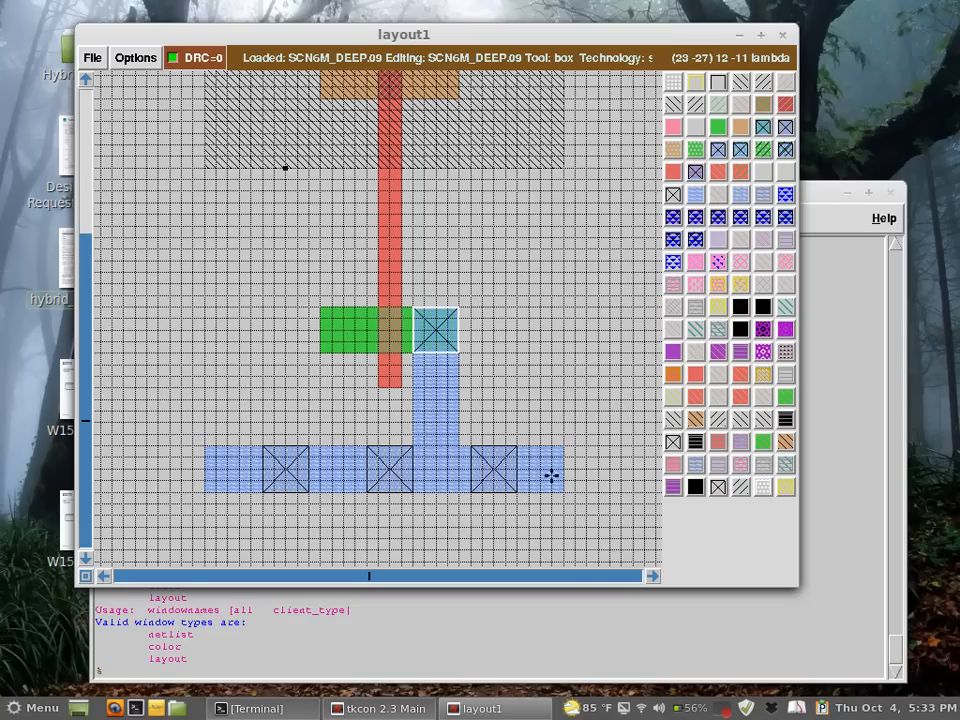
Paint a 4 by 13 lambda metal1 strip at (11, 6), joining the p-diffusion to the upper metal1 strip.
scroll(551, 469, up, 3)
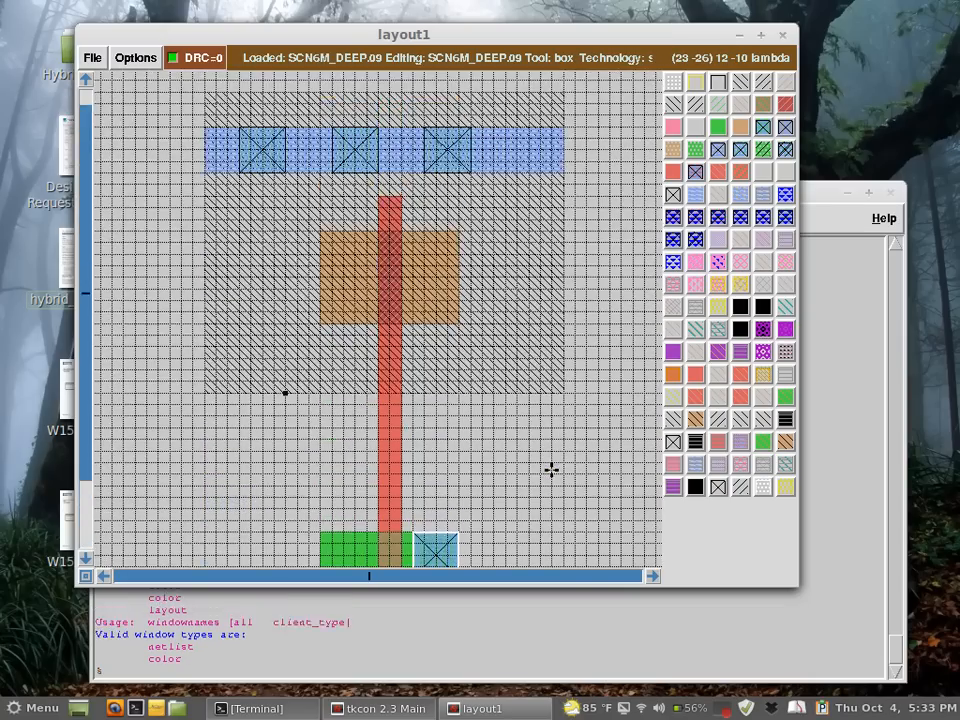
click(428, 279)
click(422, 320)
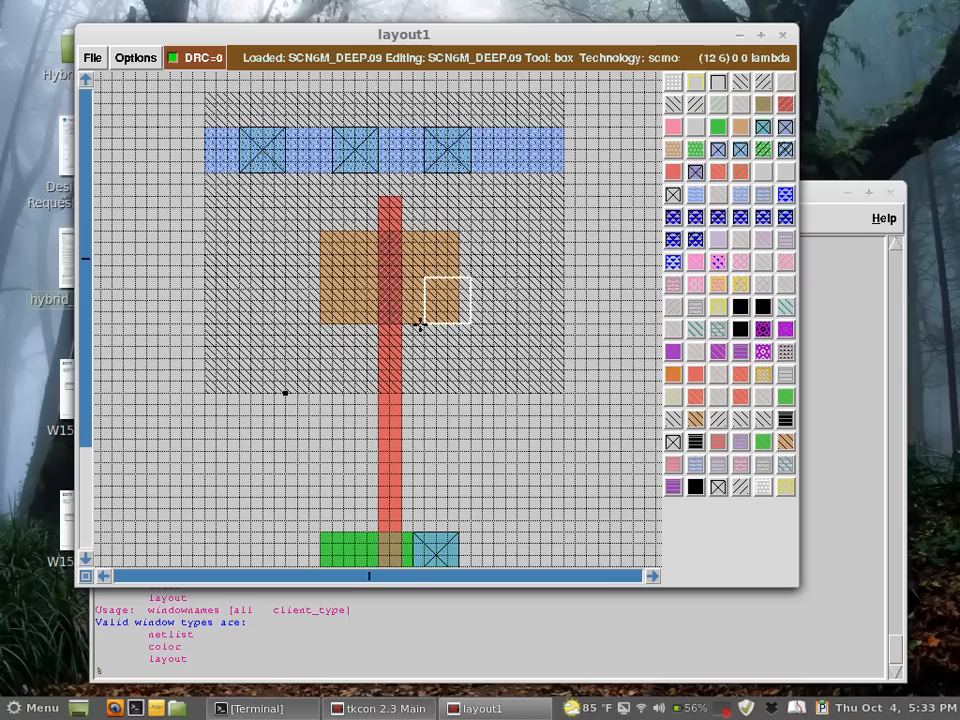
click(417, 320)
right_click(460, 175)
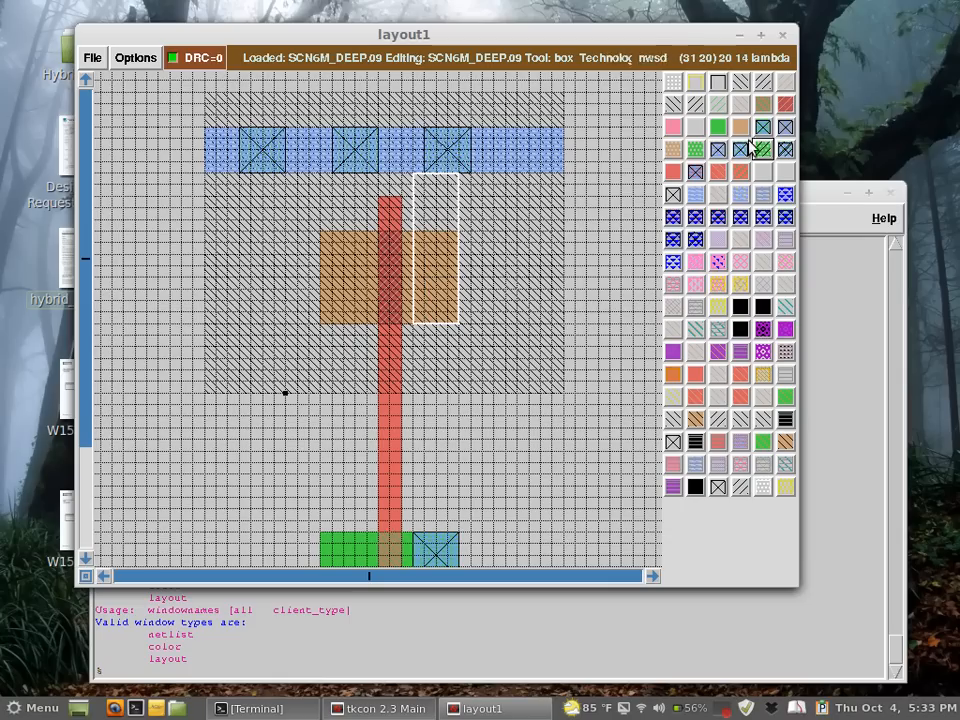
click(695, 194)
Try to place a pdcontact on the metal1 and p-diffusion overlap using the wiring tool.
right_click(460, 231)
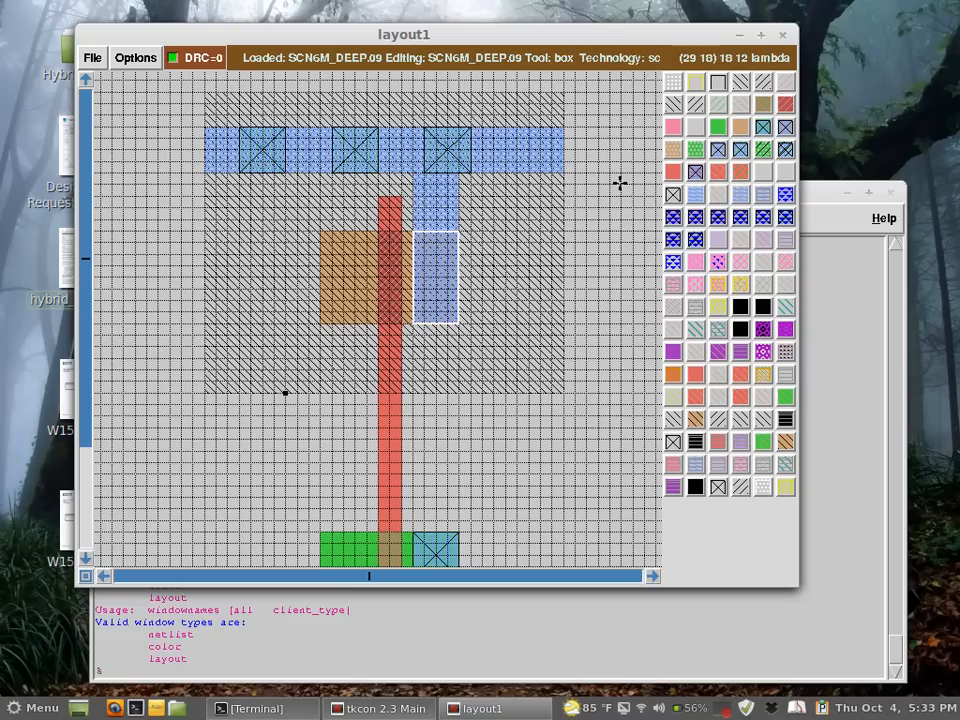
key(space)
click(444, 284)
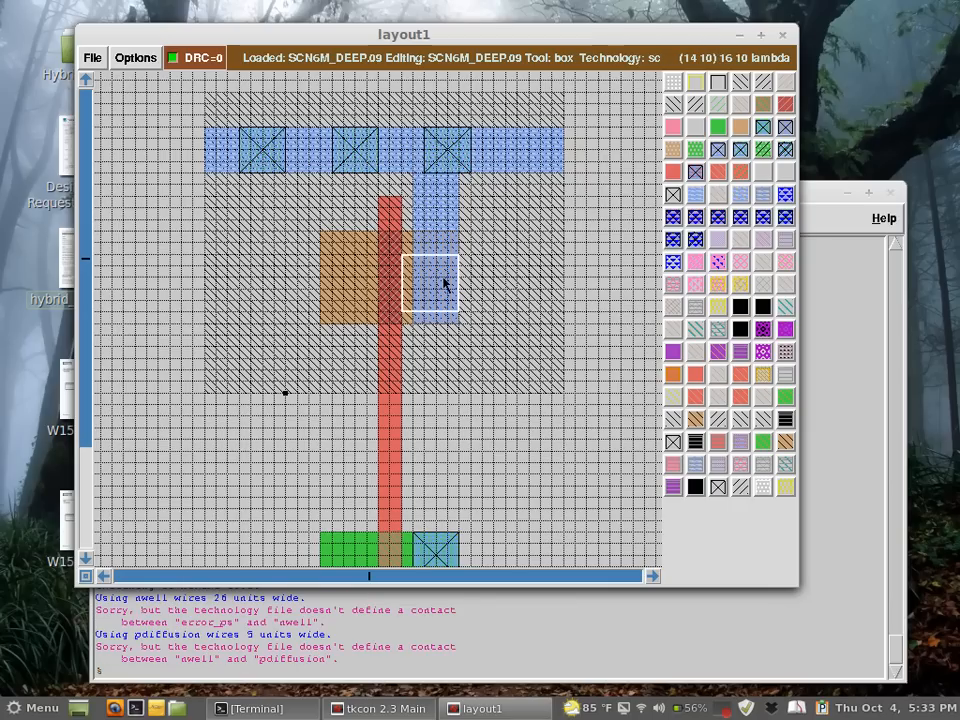
shift+click(444, 284)
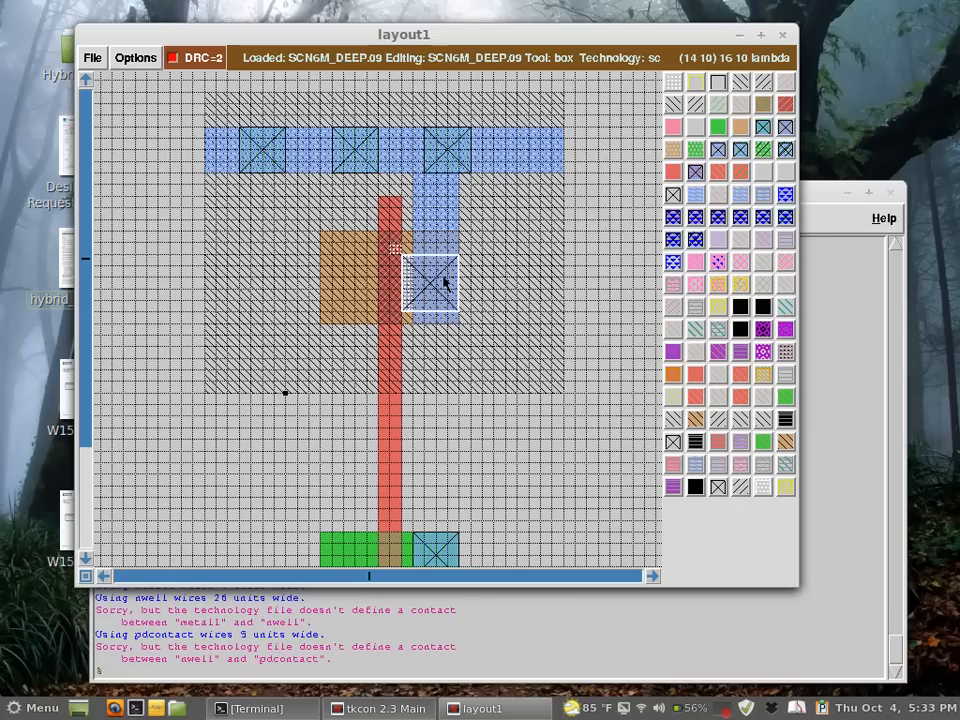
key(u)
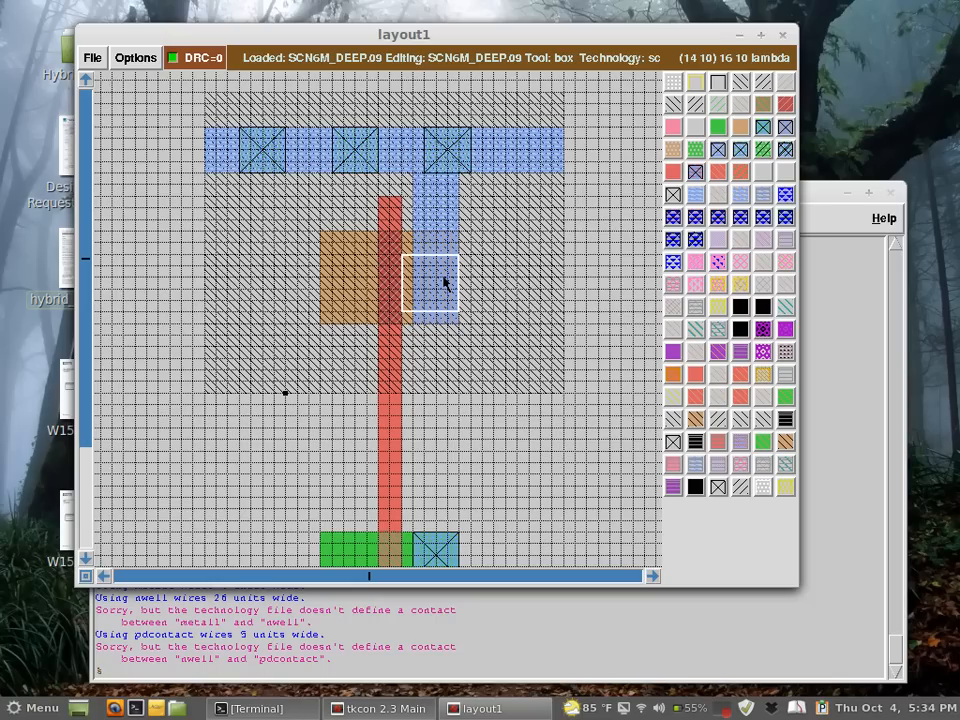
shift+click(444, 284)
key(u)
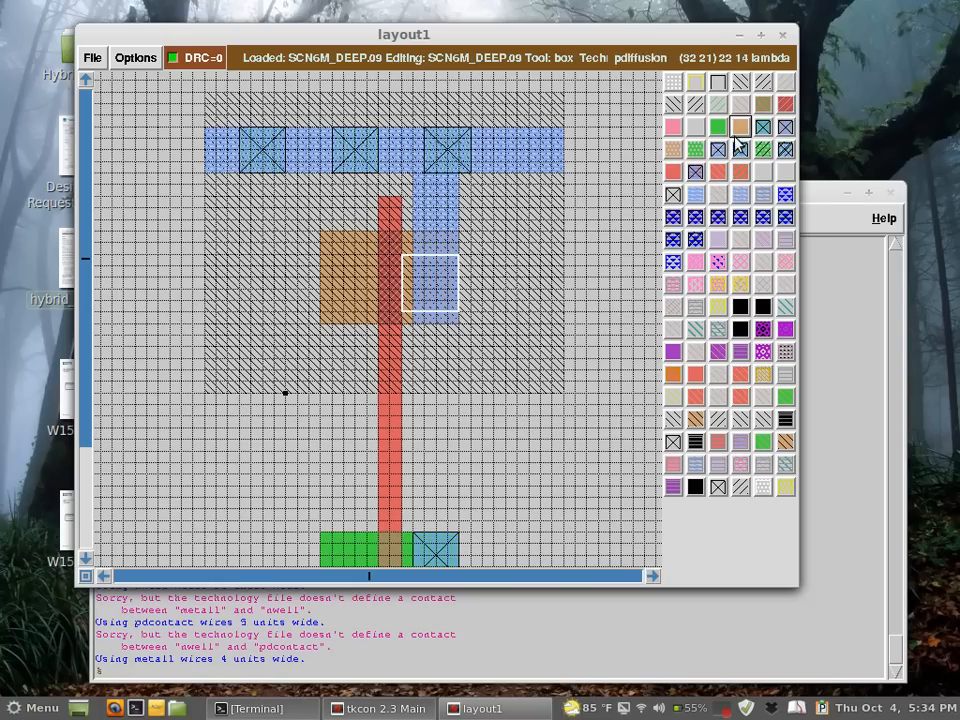
click(443, 293)
key(space)
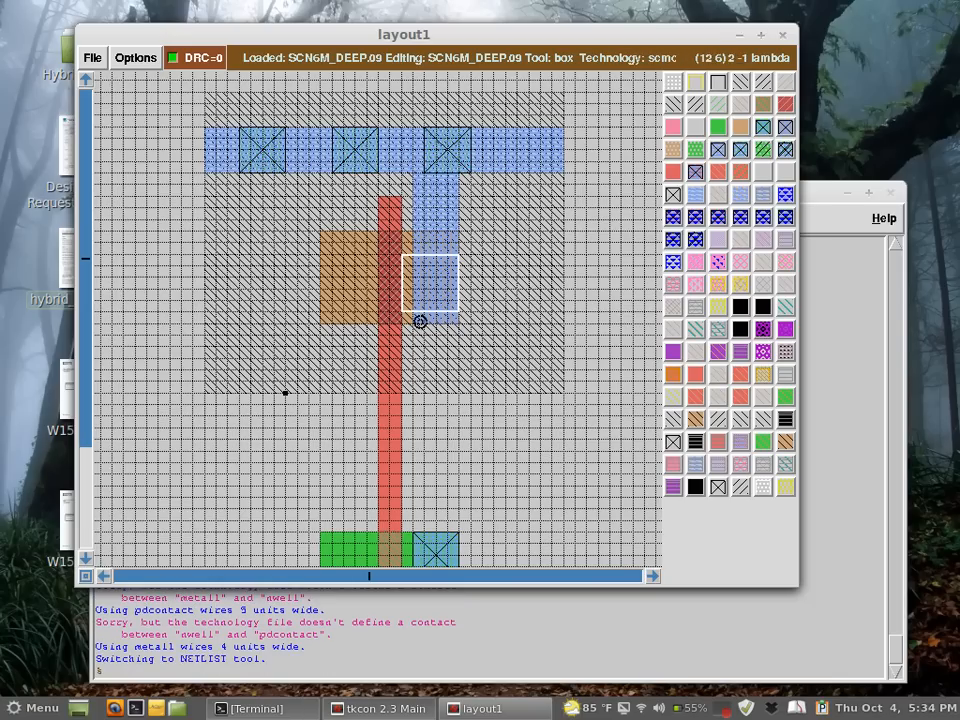
key(space)
key(space)
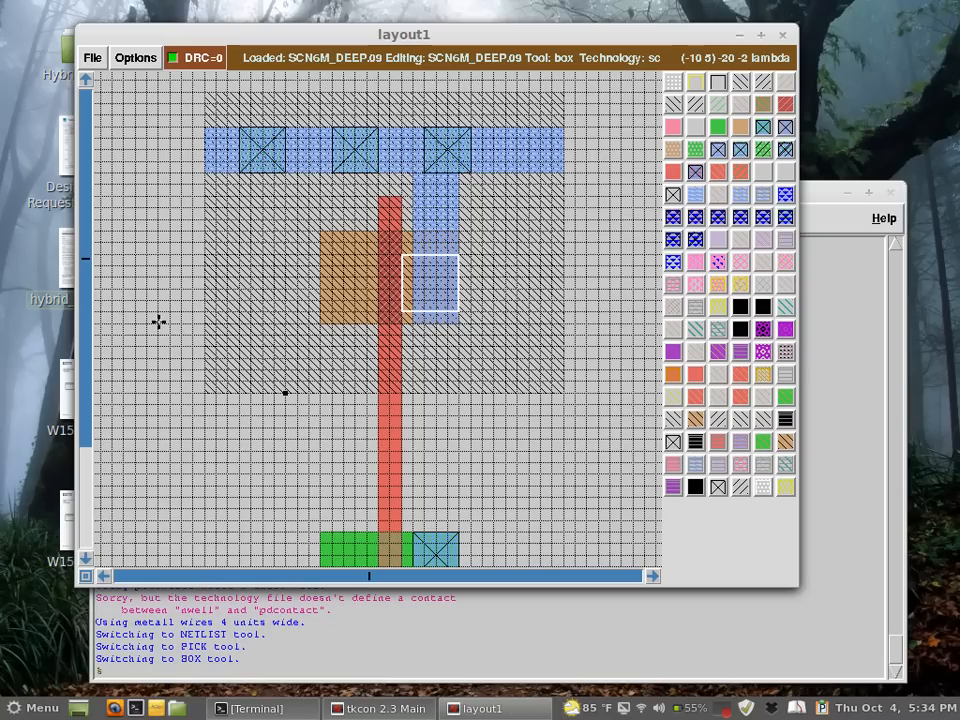
Cycle once through the wiring, netlist and pick tools back to the box tool.
key(space)
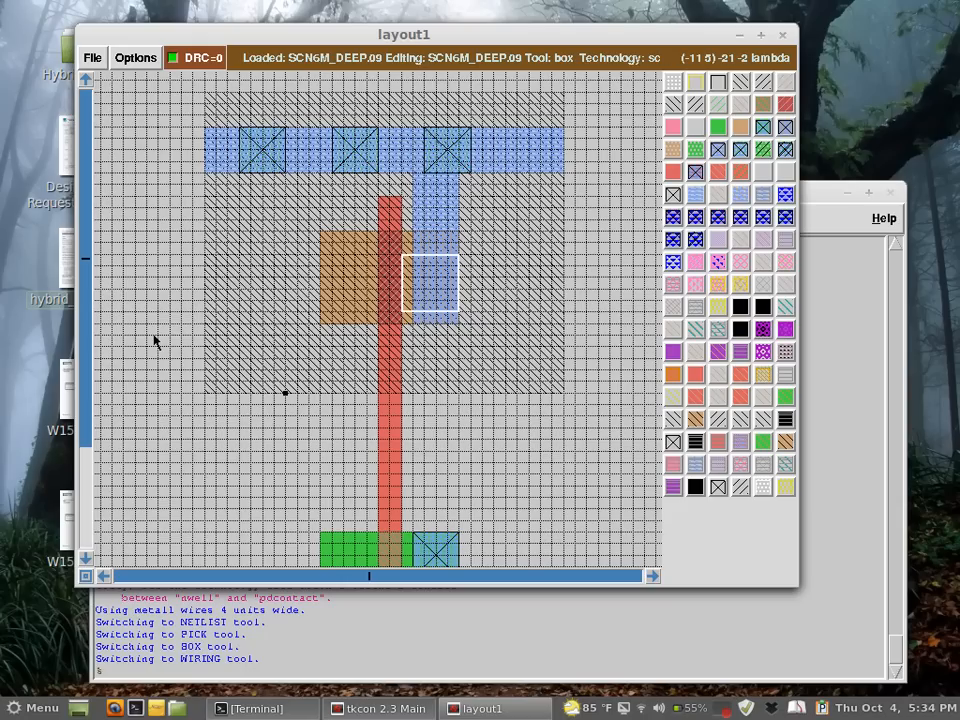
key(space)
key(space)
key(space)
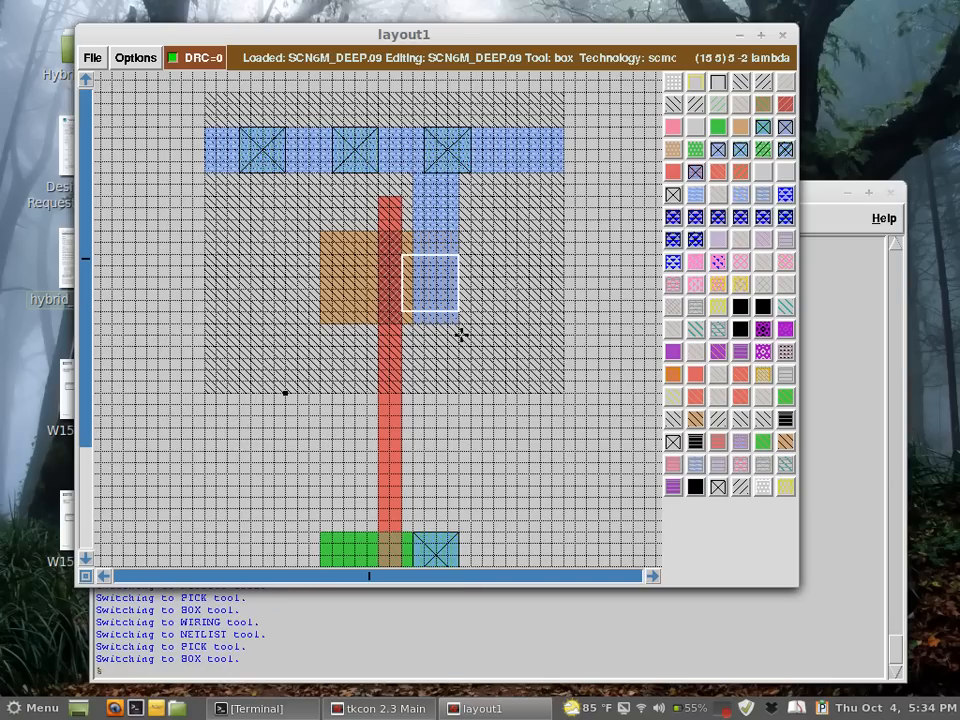
Paint a 4 by 8 lambda pdcontact at (11, 6), where the metal1 strip overlaps the p-diffusion.
click(420, 322)
click(416, 325)
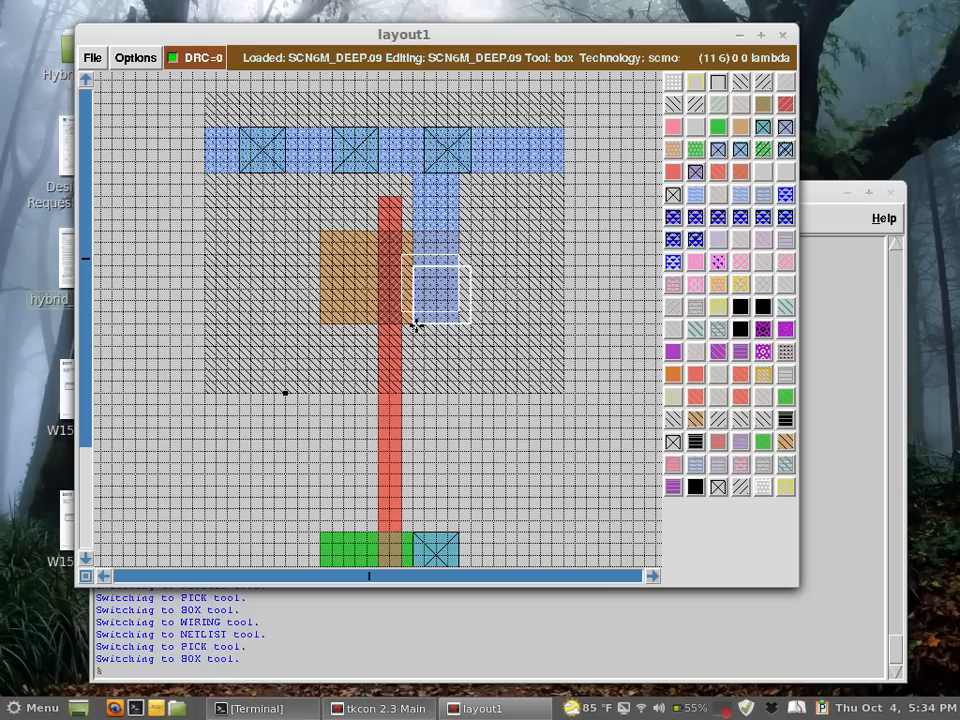
right_click(458, 228)
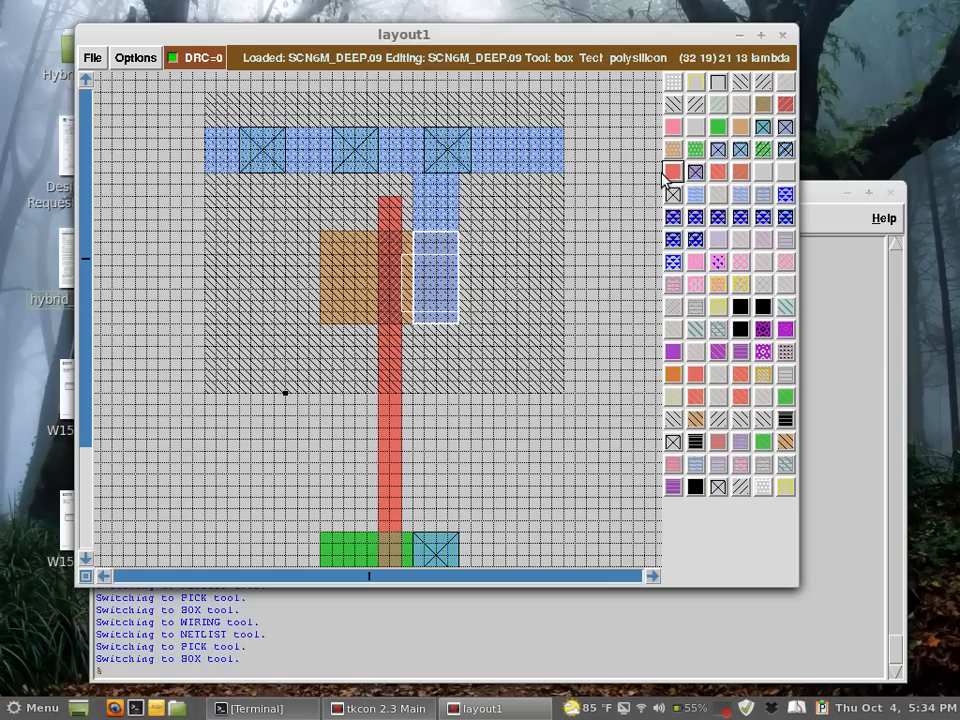
click(785, 127)
click(614, 405)
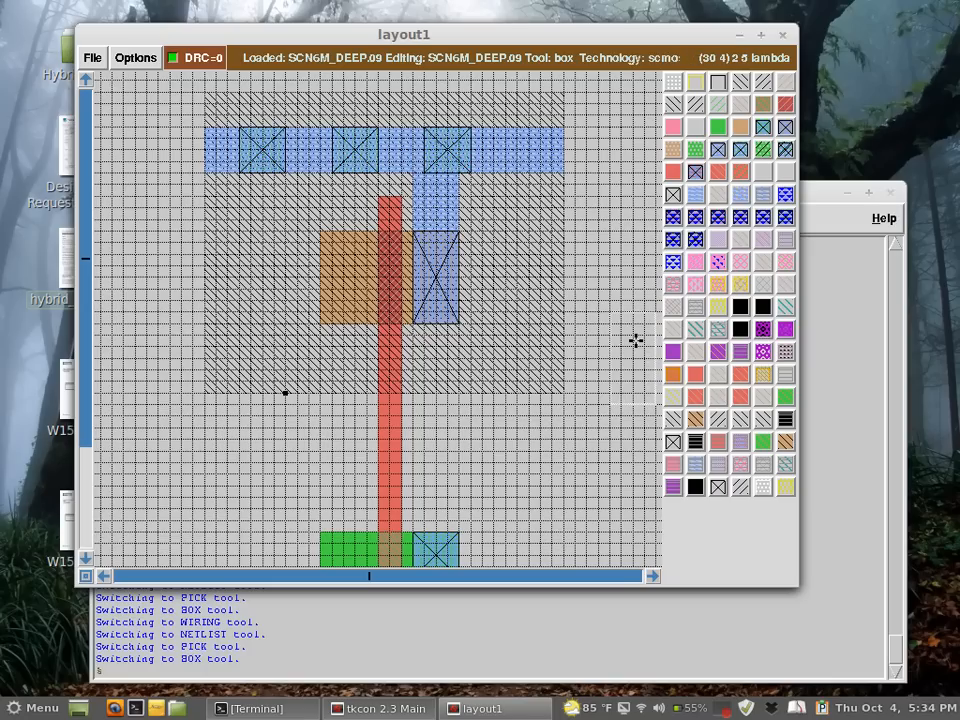
Copy the 4 by 12 lambda metal1 strip and n-diffusion contact from (11, -24) to (3, -24), and erase the original.
key(Down)
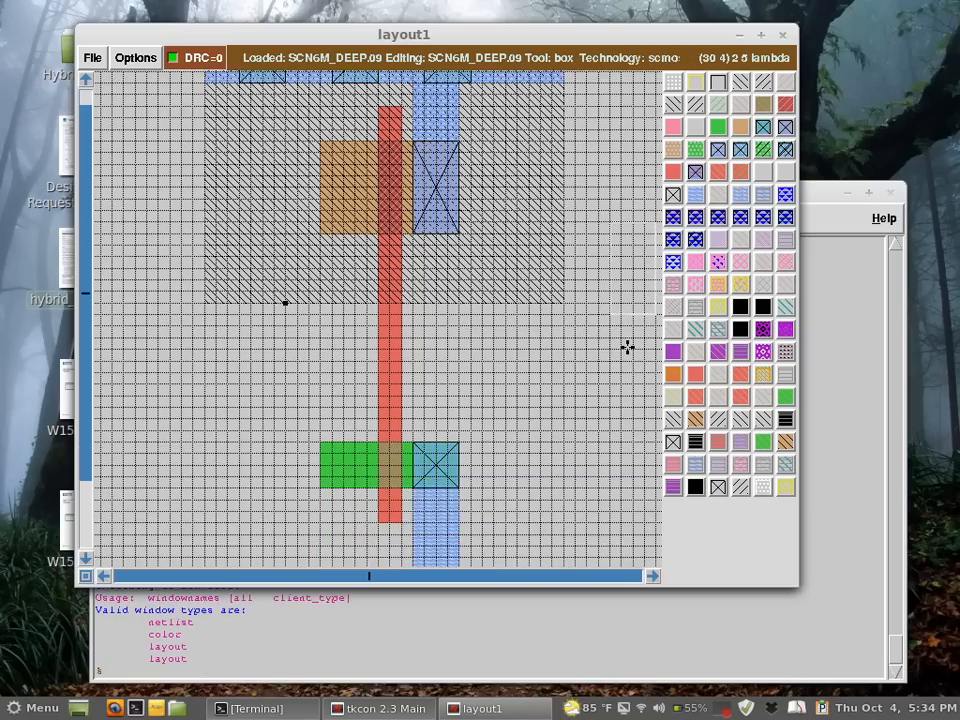
key(Left)
key(Down)
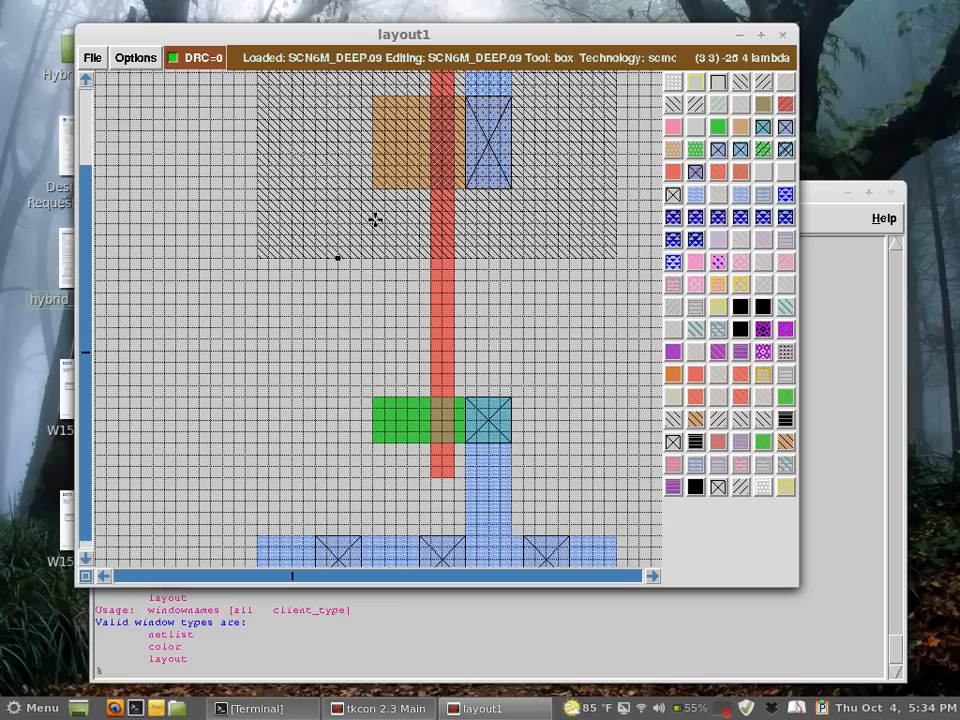
scroll(485, 502, down, 1)
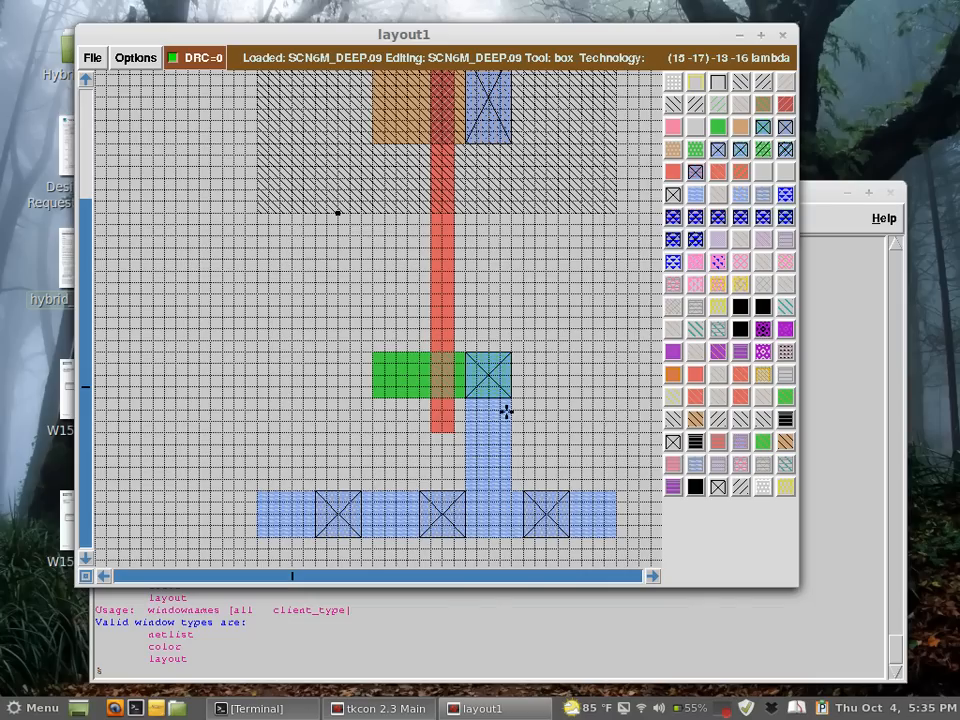
click(467, 489)
right_click(510, 399)
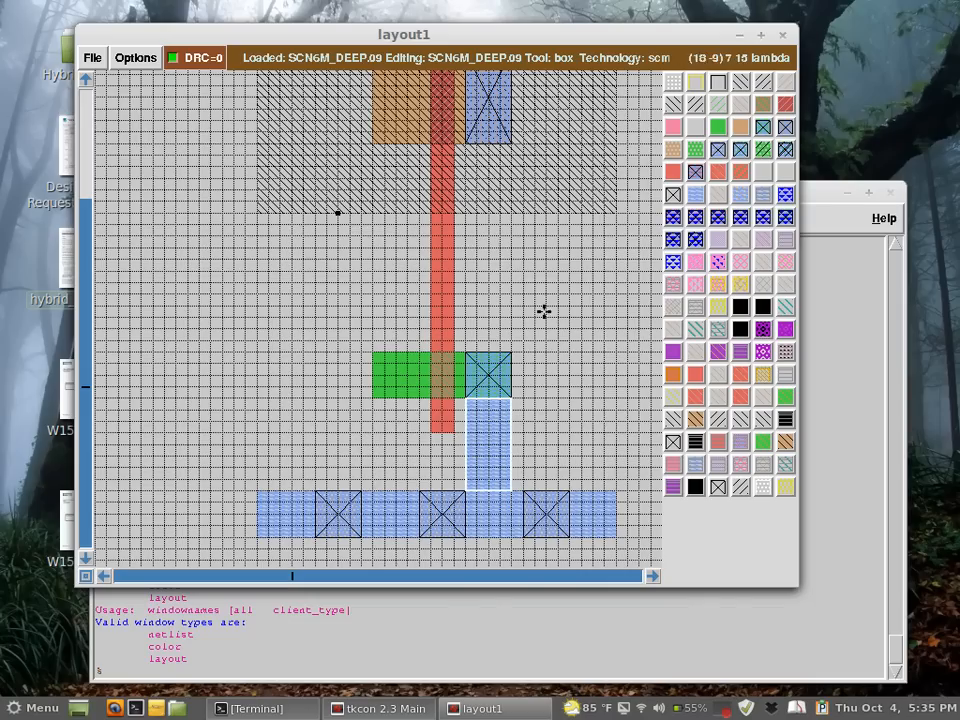
right_click(510, 355)
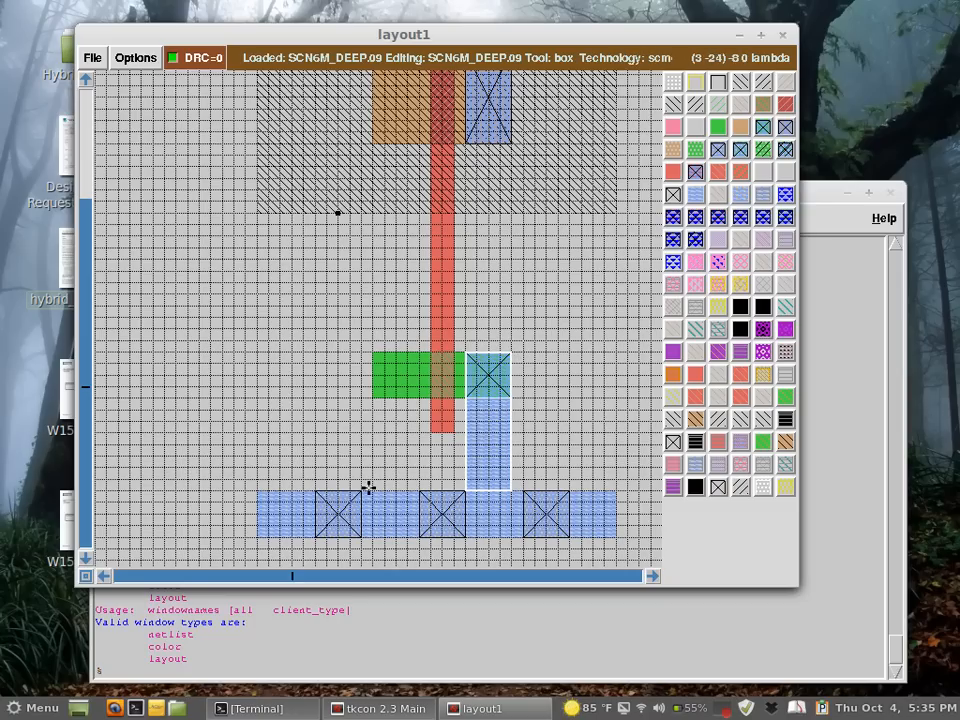
key(c)
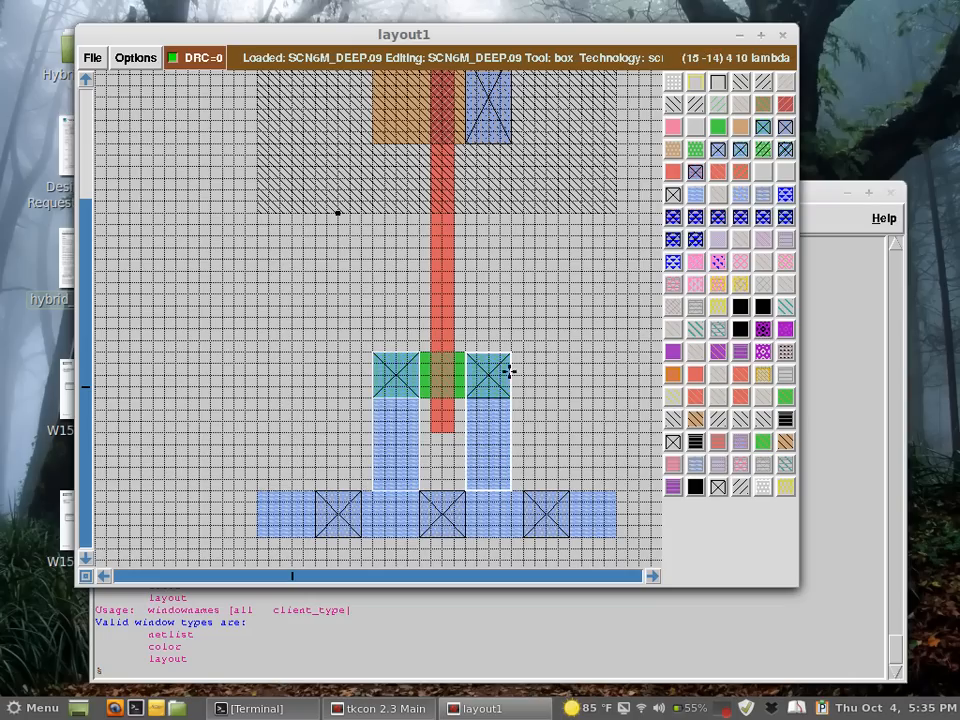
middle_click(588, 377)
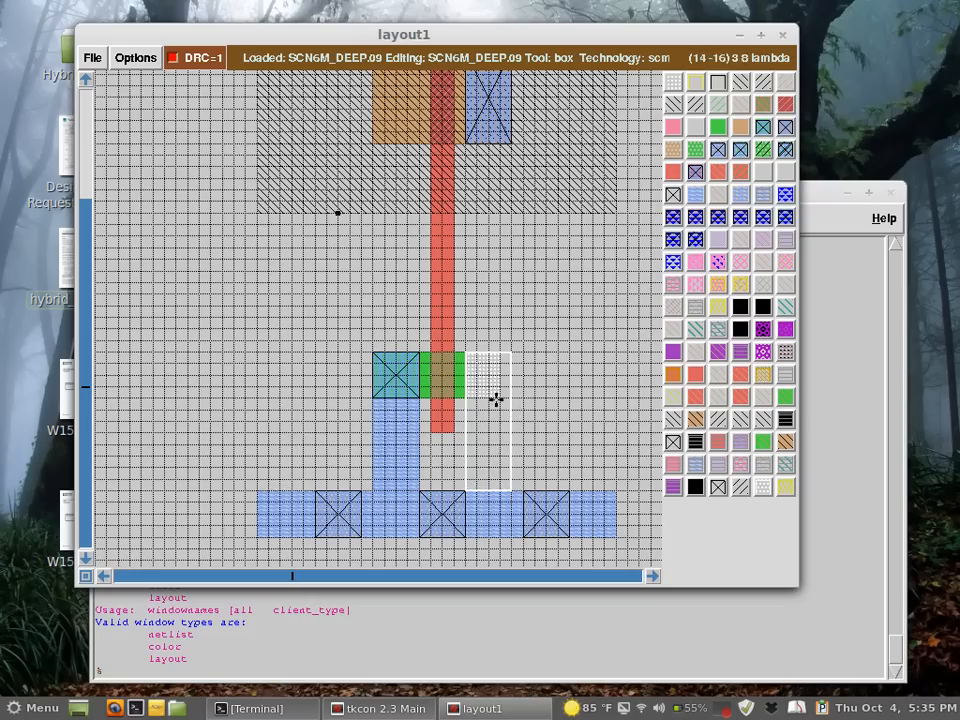
Paint n-diffusion over the 4 by 4 lambda area from (11, -16) to (15, -12), beside the gate.
click(473, 400)
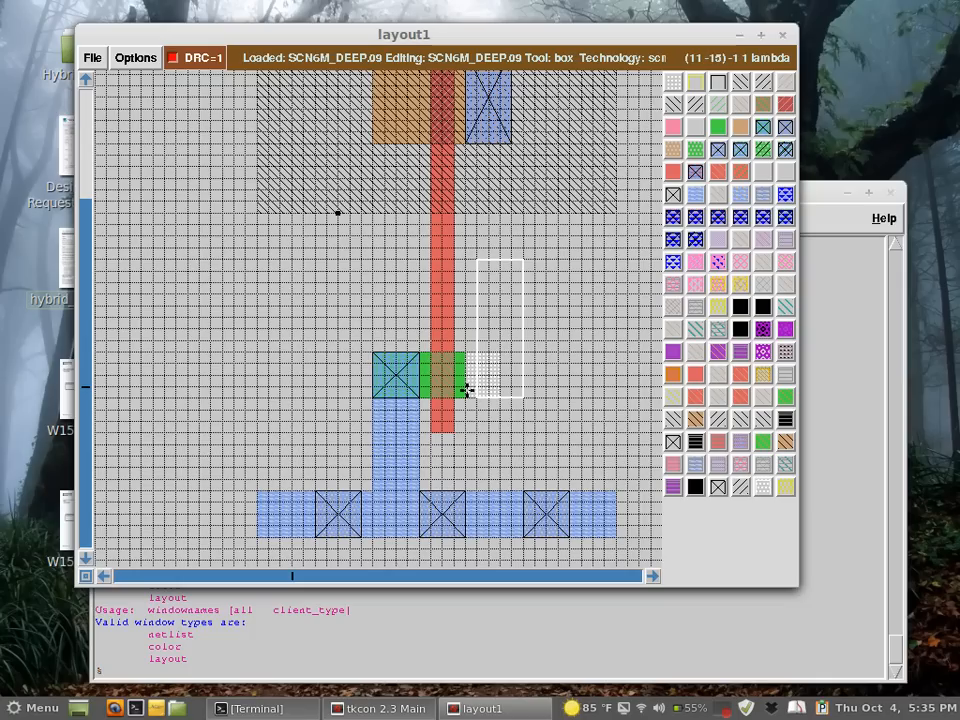
click(465, 395)
right_click(507, 352)
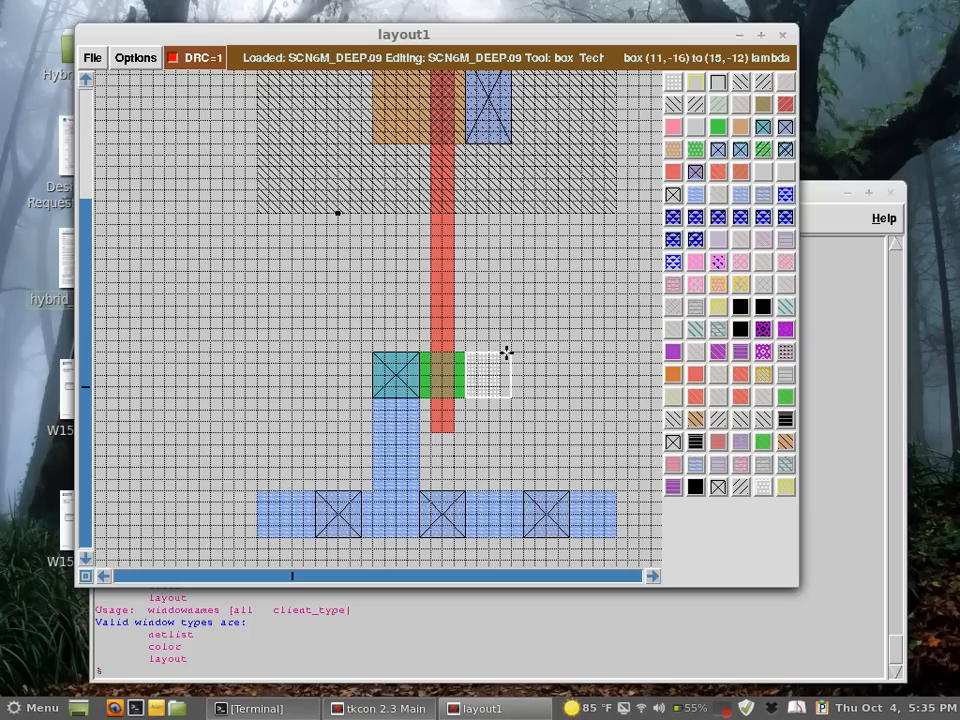
middle_click(459, 372)
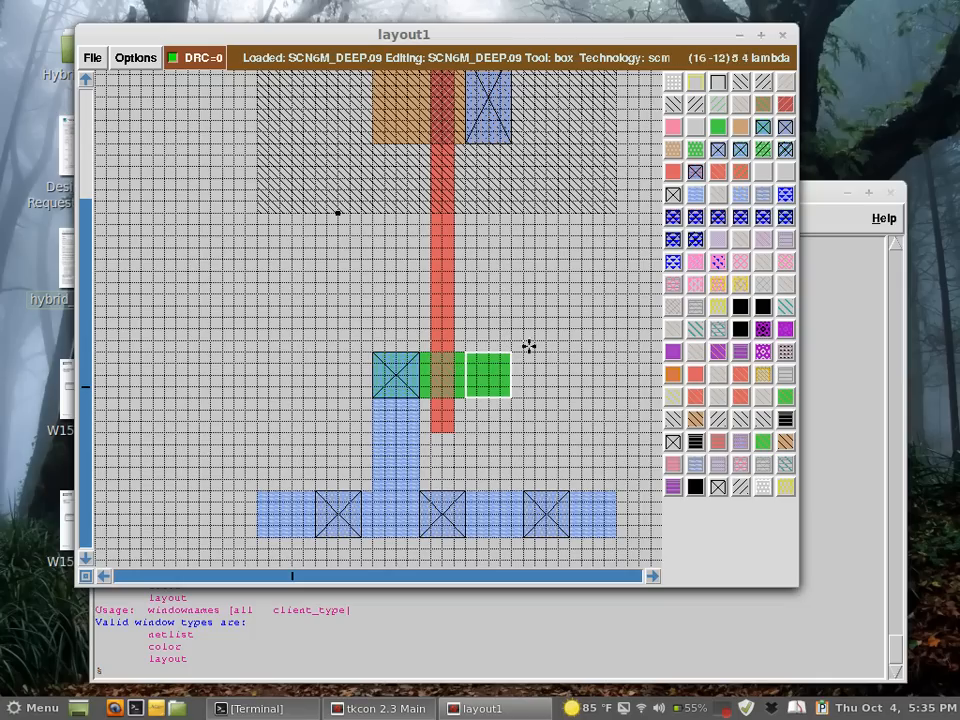
click(523, 340)
right_click(582, 295)
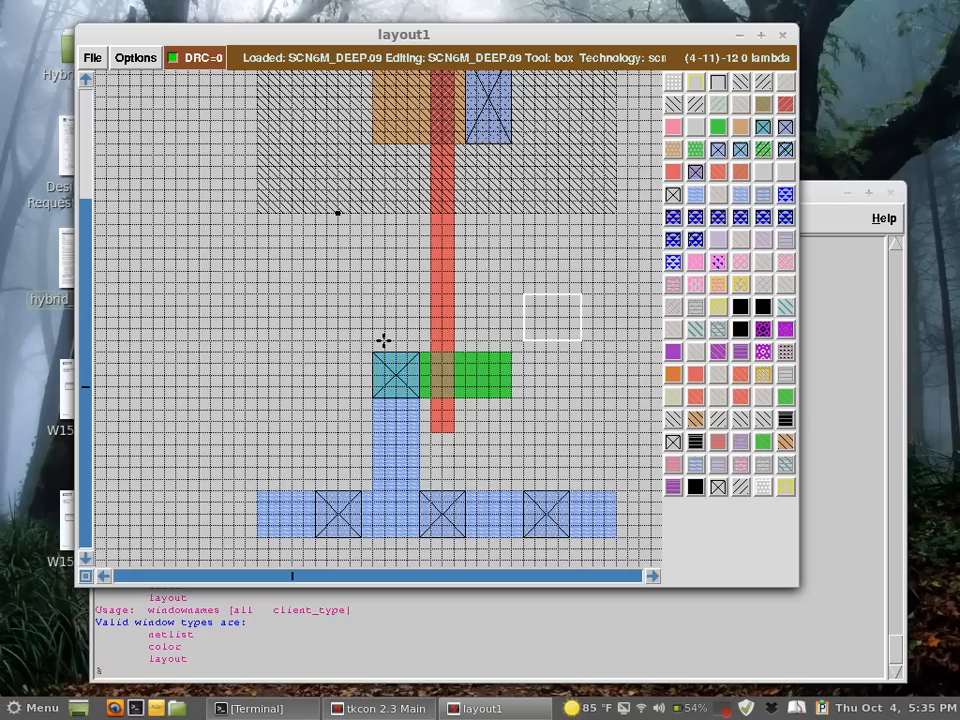
Copy the 4 by 13 lambda metal1 strip and p-diffusion contact from (11, 6) to (3, 6), and erase the original.
scroll(384, 340, up, 1)
scroll(384, 340, up, 3)
scroll(384, 340, right, 2)
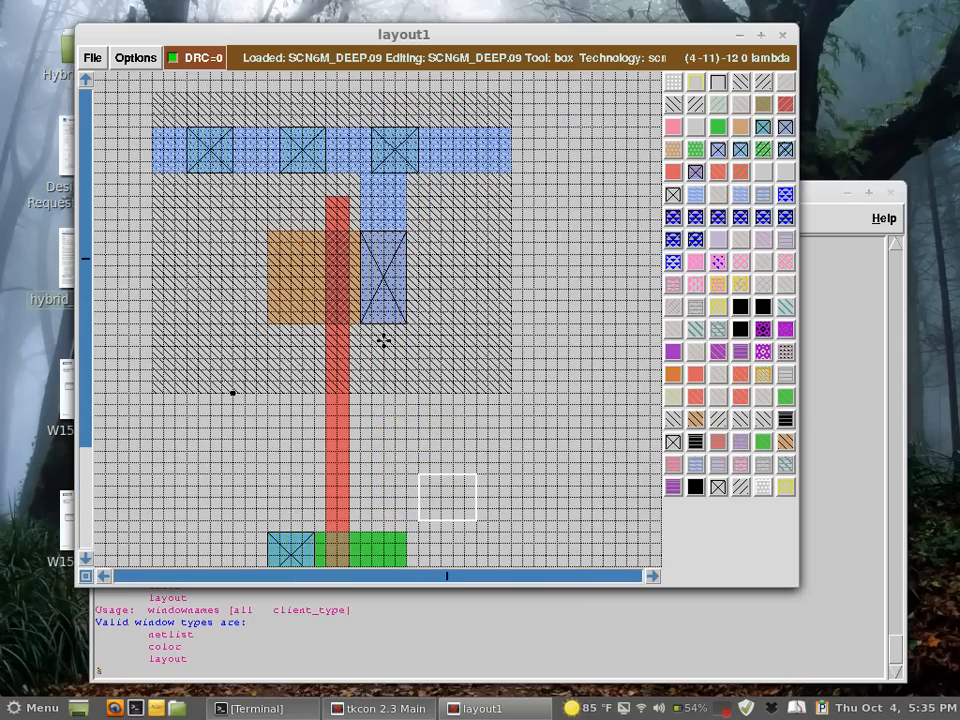
click(362, 322)
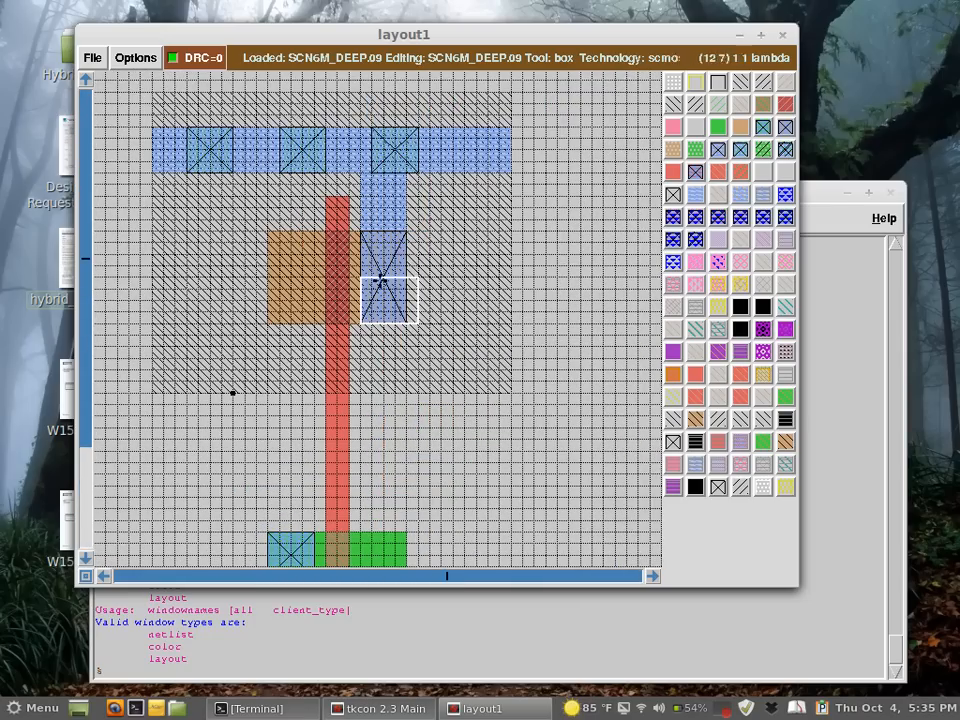
right_click(404, 177)
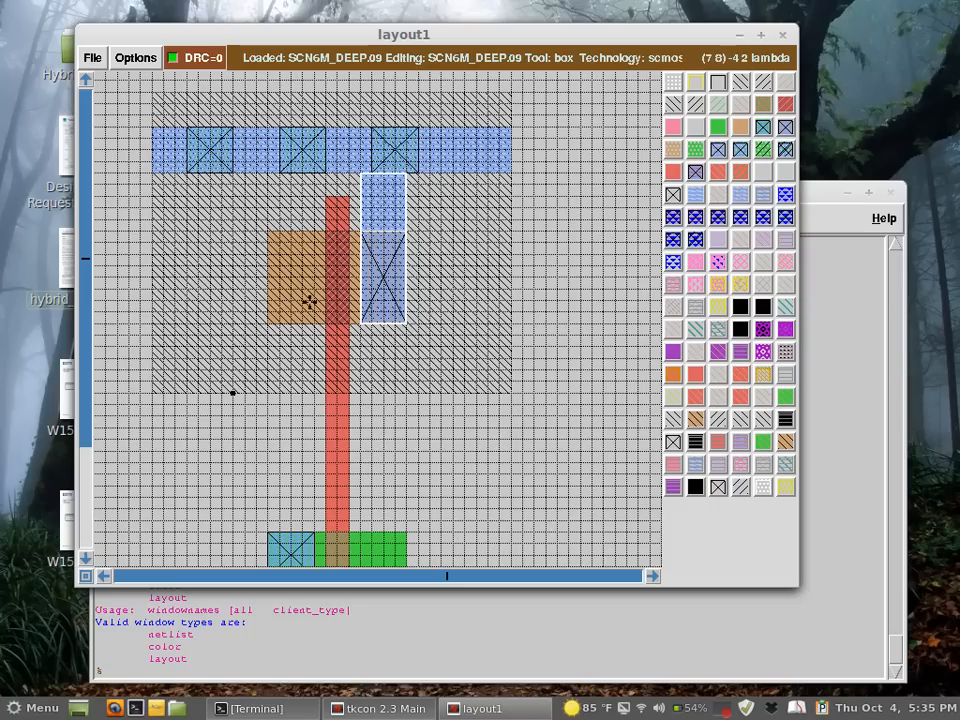
click(268, 323)
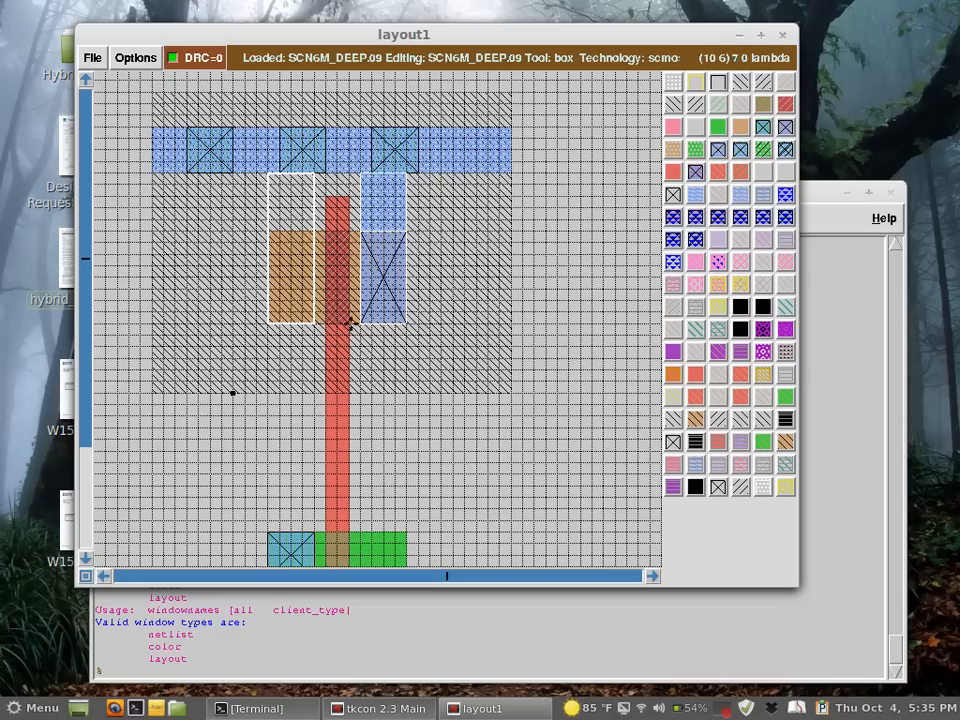
click(363, 322)
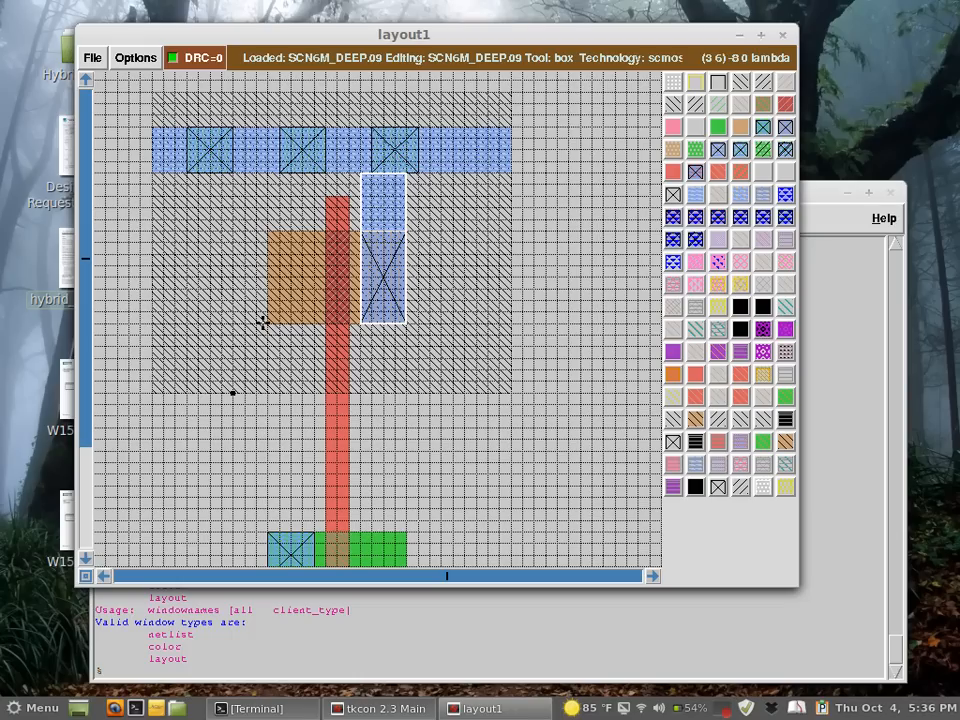
key(c)
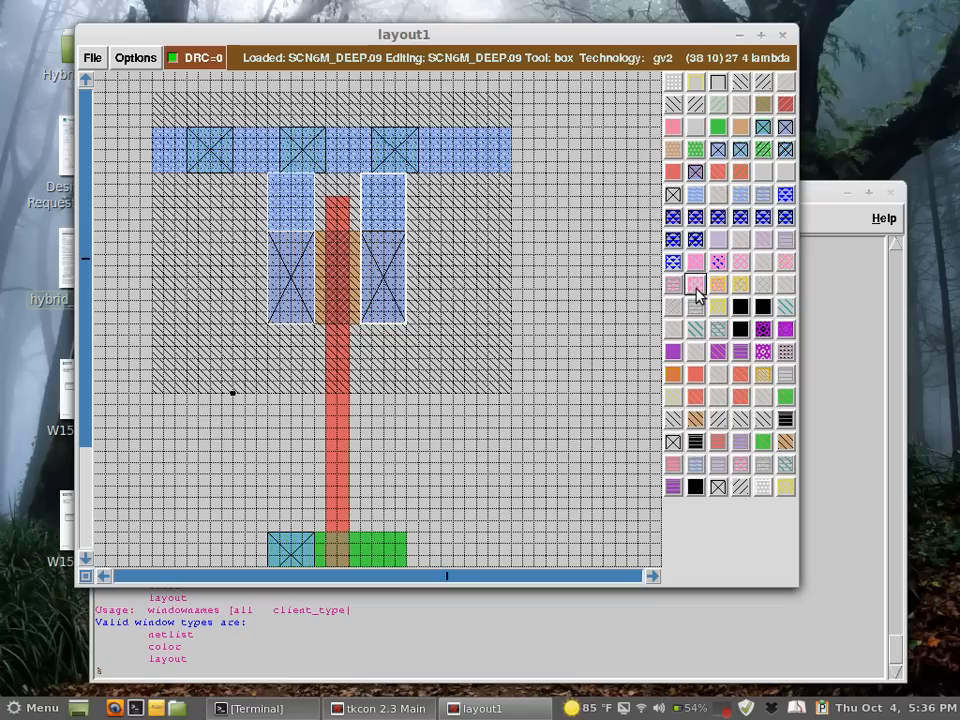
key(d)
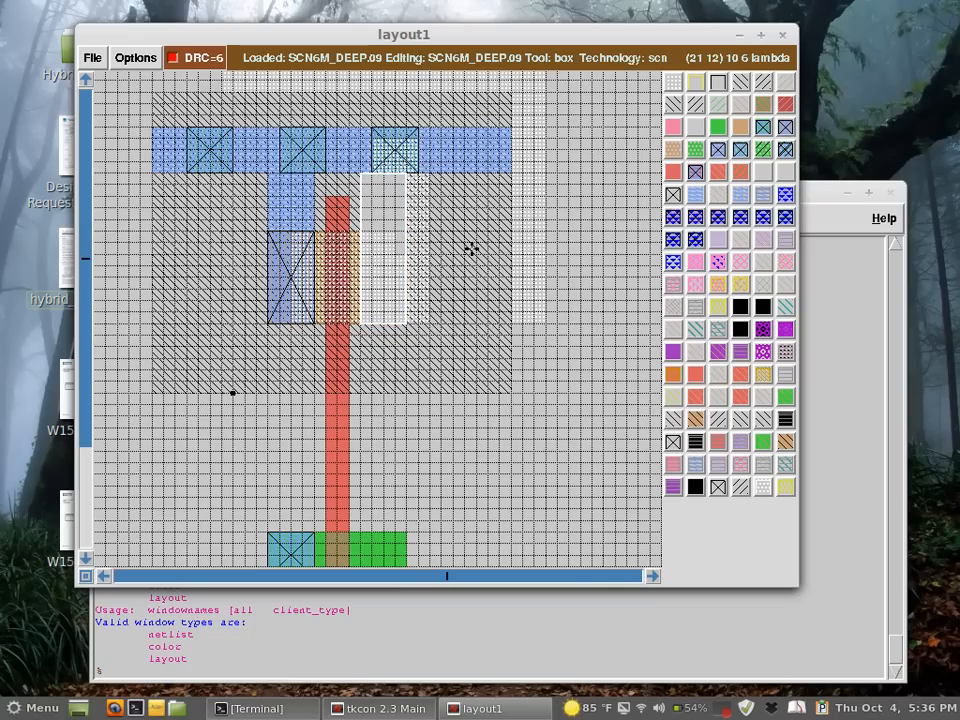
Paint p-diffusion over the 4 by 8 lambda area from (11, 6) to (15, 14), beside the gate.
right_click(400, 233)
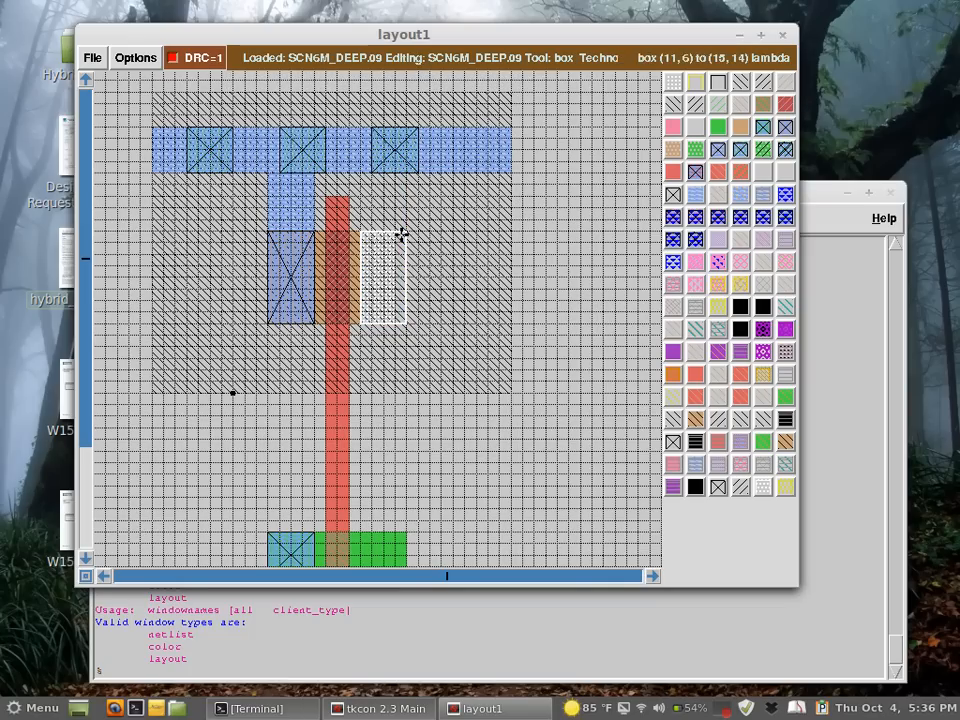
middle_click(350, 259)
click(537, 313)
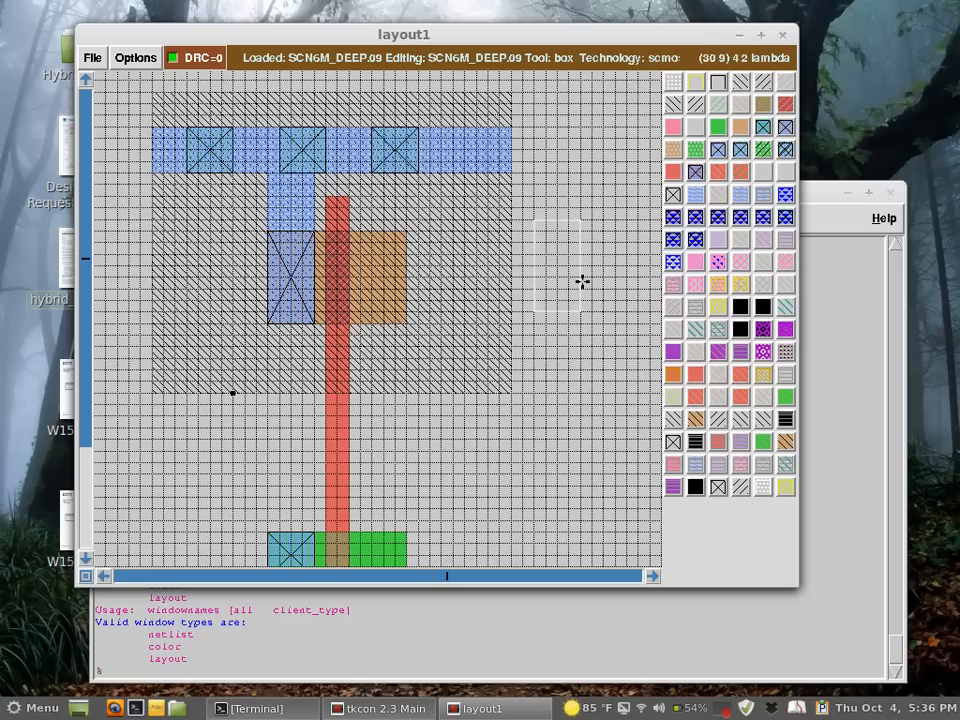
right_click(582, 282)
Place the box's lower-left corner at (12, -16) on the n-diffusion opposite the contact.
scroll(582, 282, down, 2)
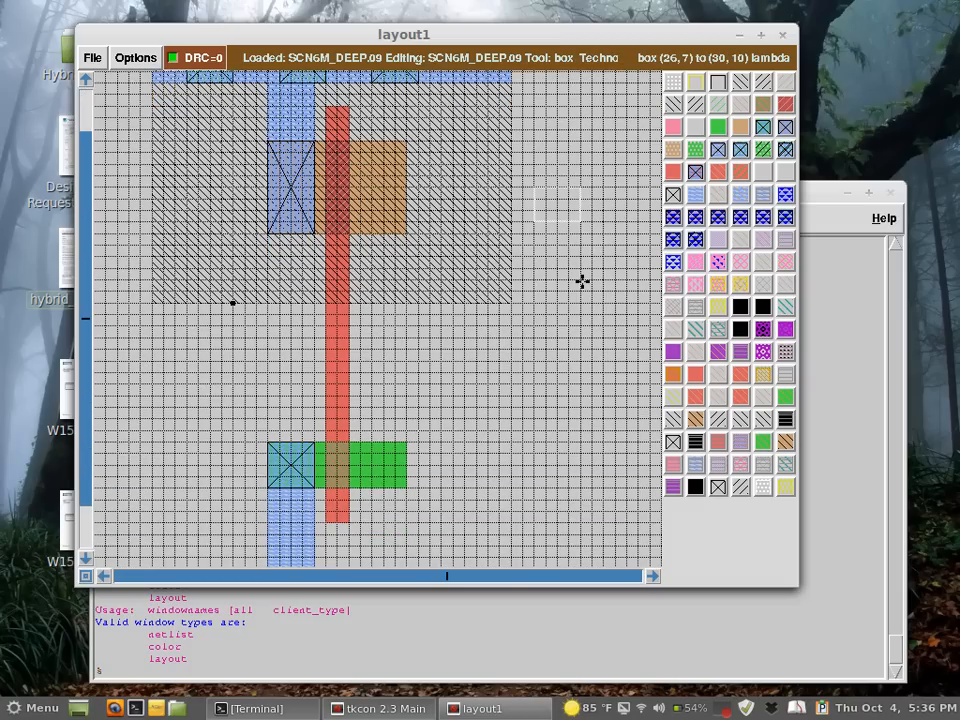
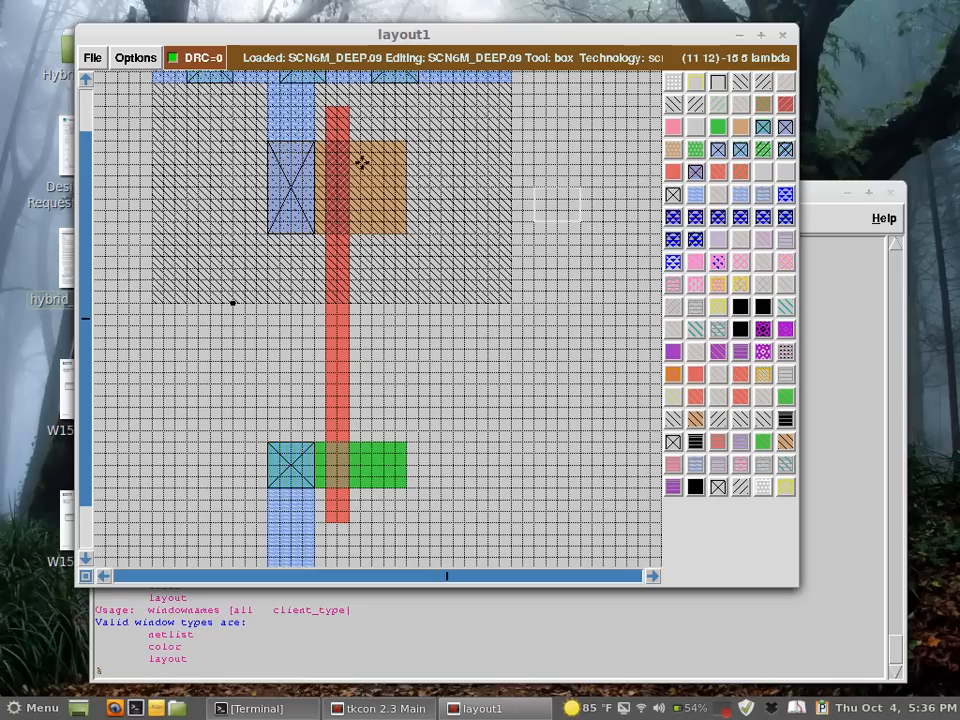
click(380, 485)
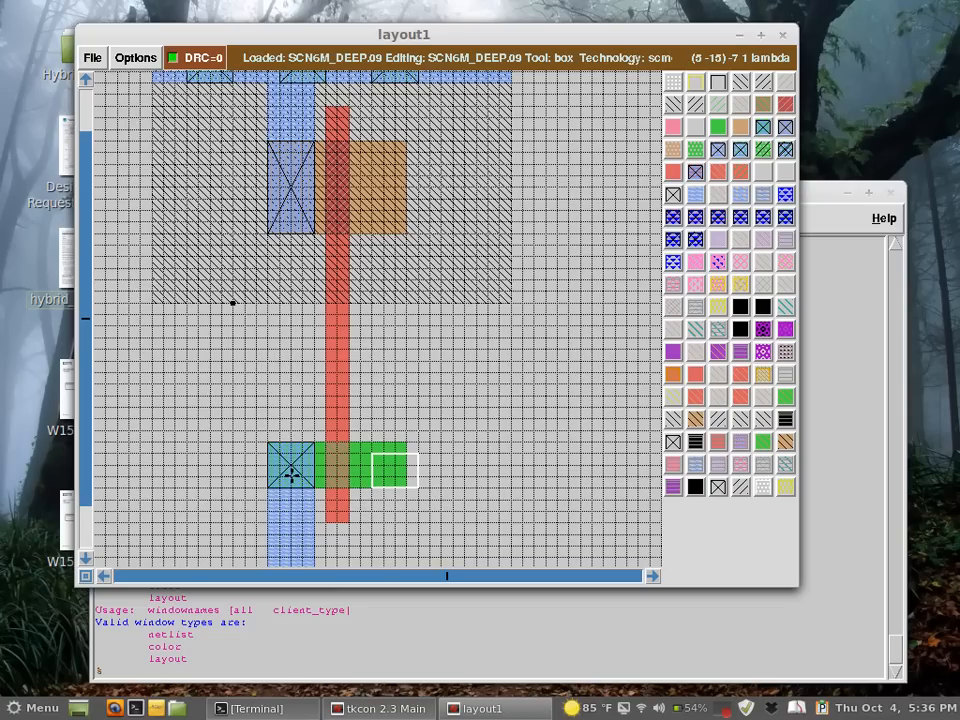
Copy the n-diffusion and p-diffusion contacts to the right-hand ends of their transistors, on the other side of the polysilicon gate.
key(s)
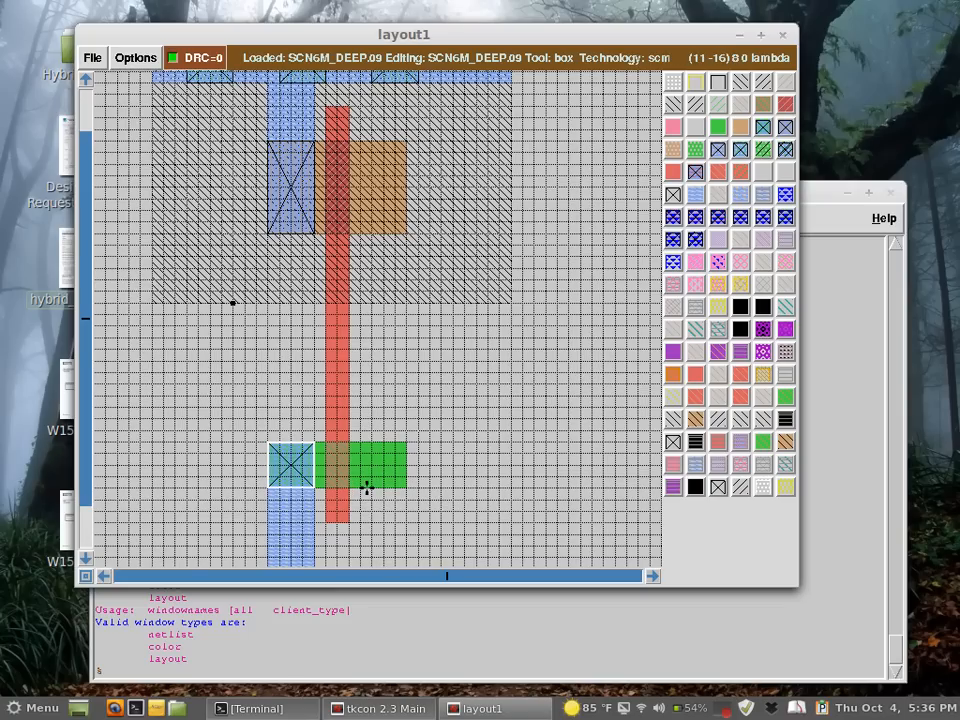
key(c)
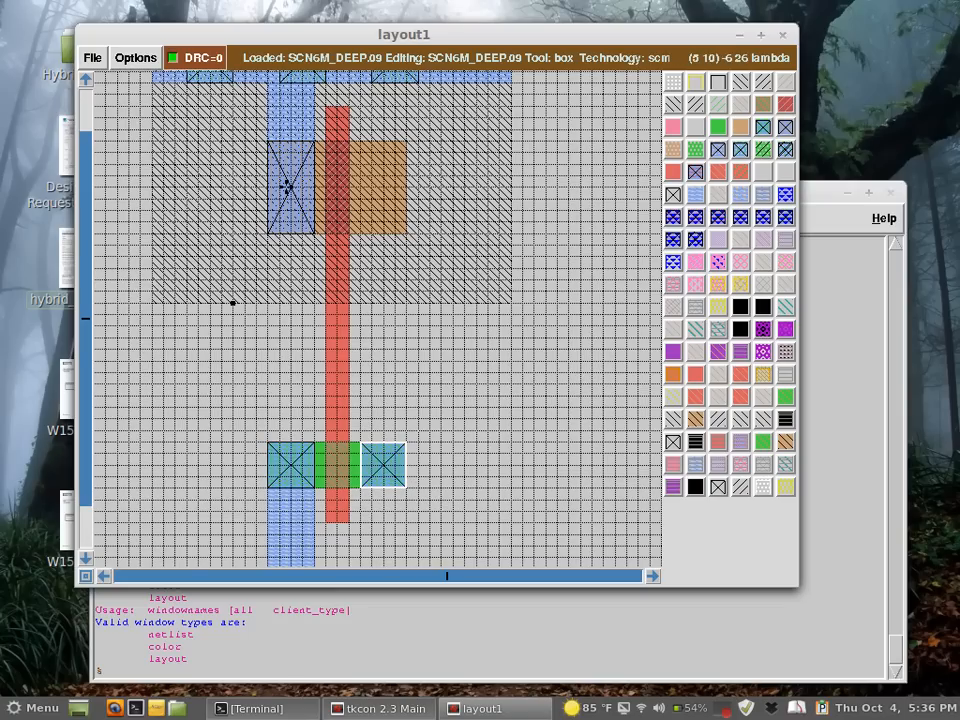
key(s)
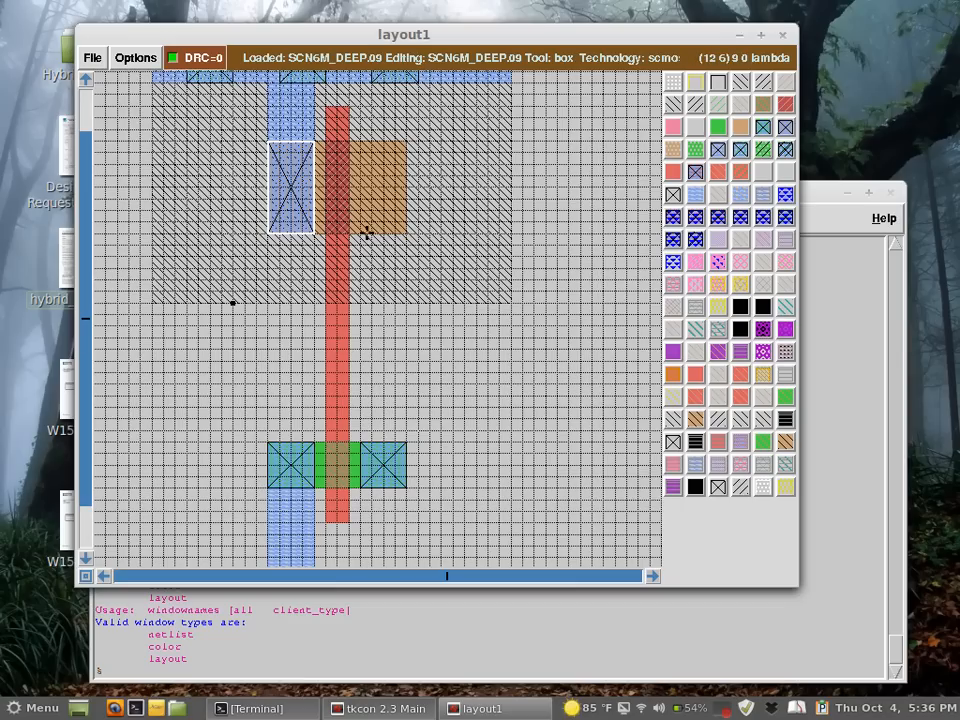
key(c)
Paint a vertical metal1 strip 4 lambda wide joining the two drain contacts to the right of the polysilicon gate.
click(363, 444)
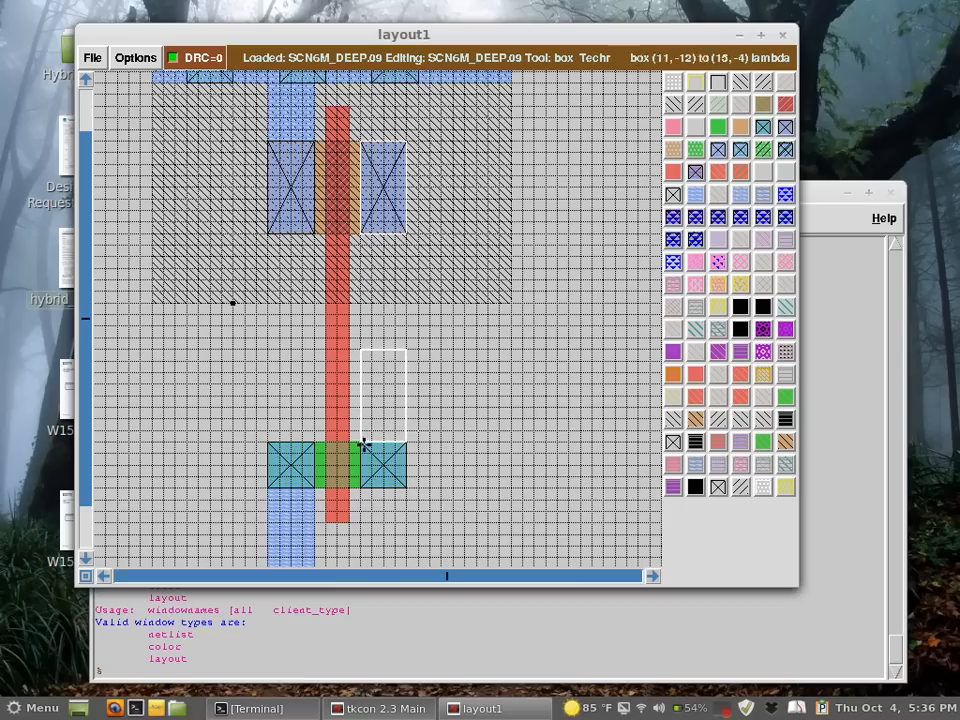
right_click(405, 219)
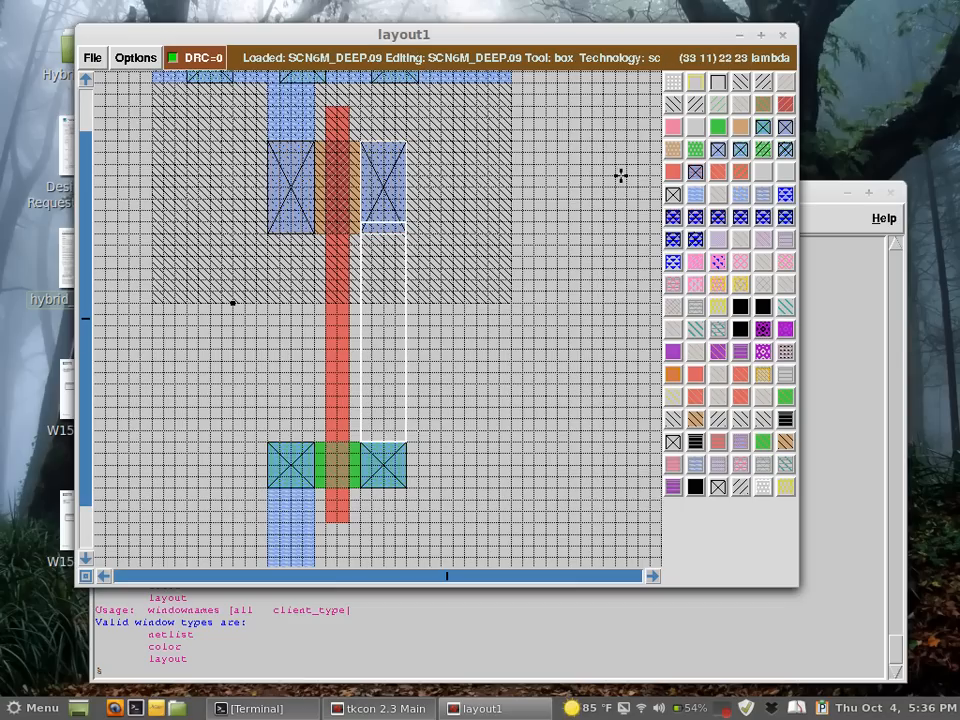
click(696, 193)
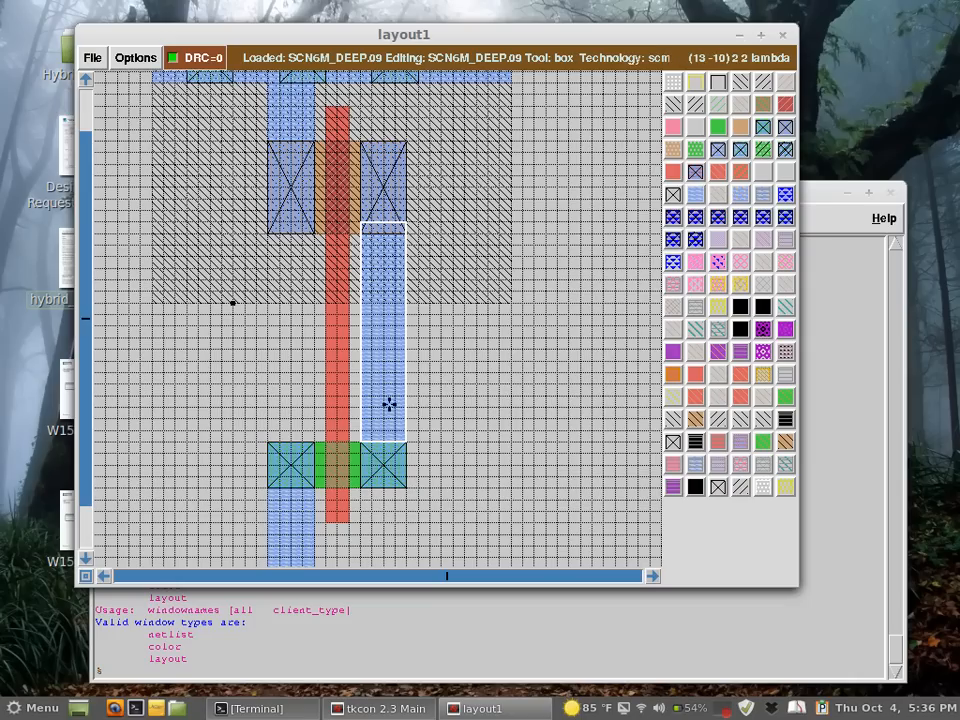
click(534, 488)
right_click(622, 409)
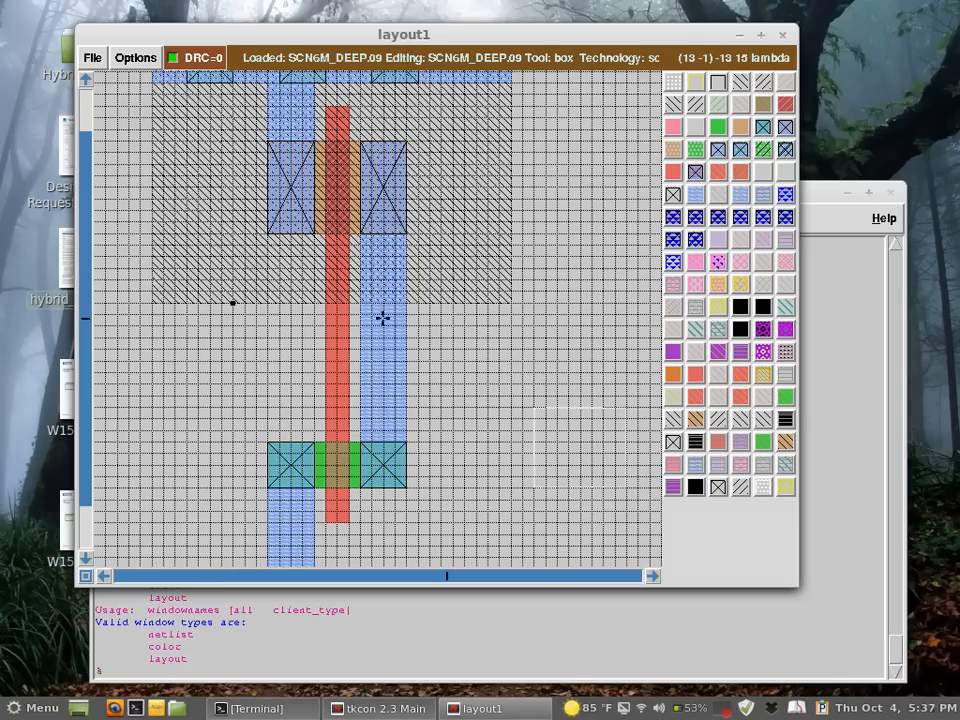
Paint a horizontal metal1 output strip from (11, -6) to (24, -2) lambda, extending right from the drain metal.
click(361, 370)
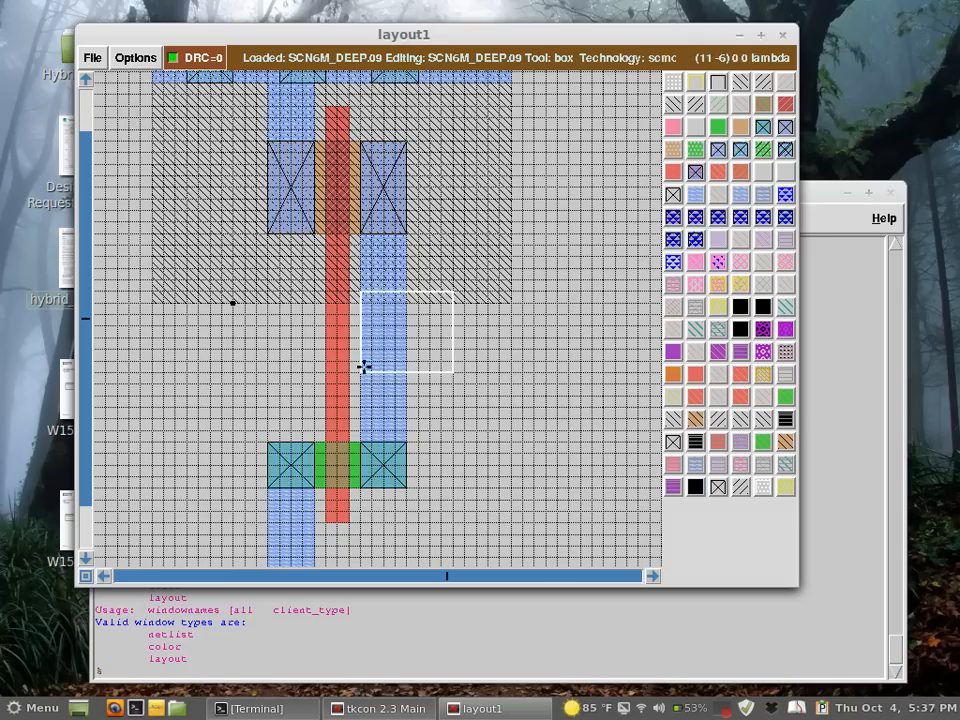
right_click(509, 327)
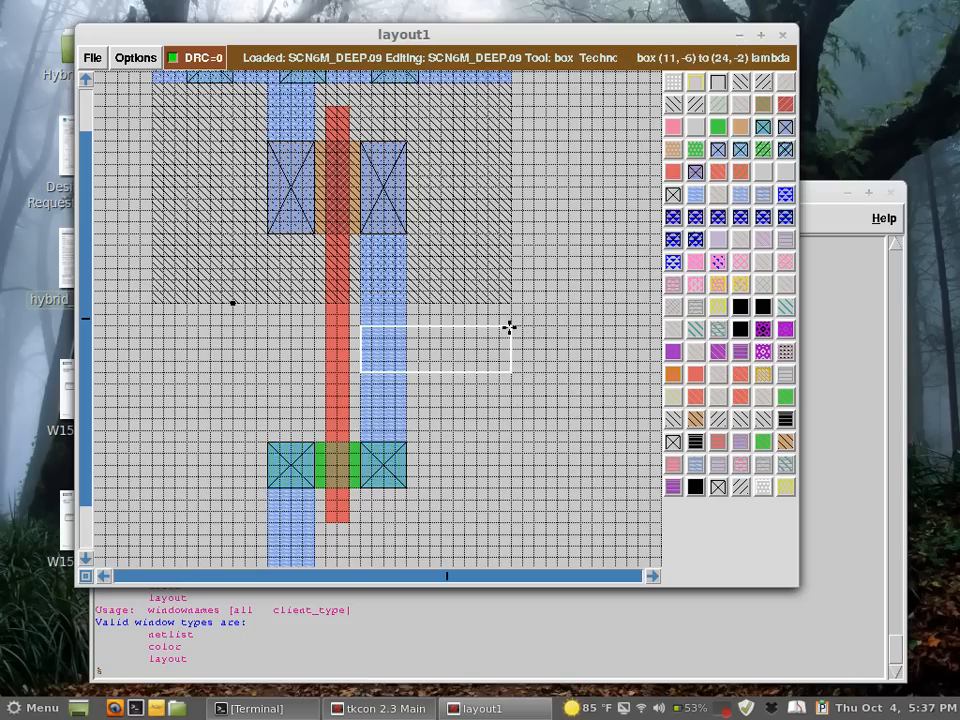
click(697, 197)
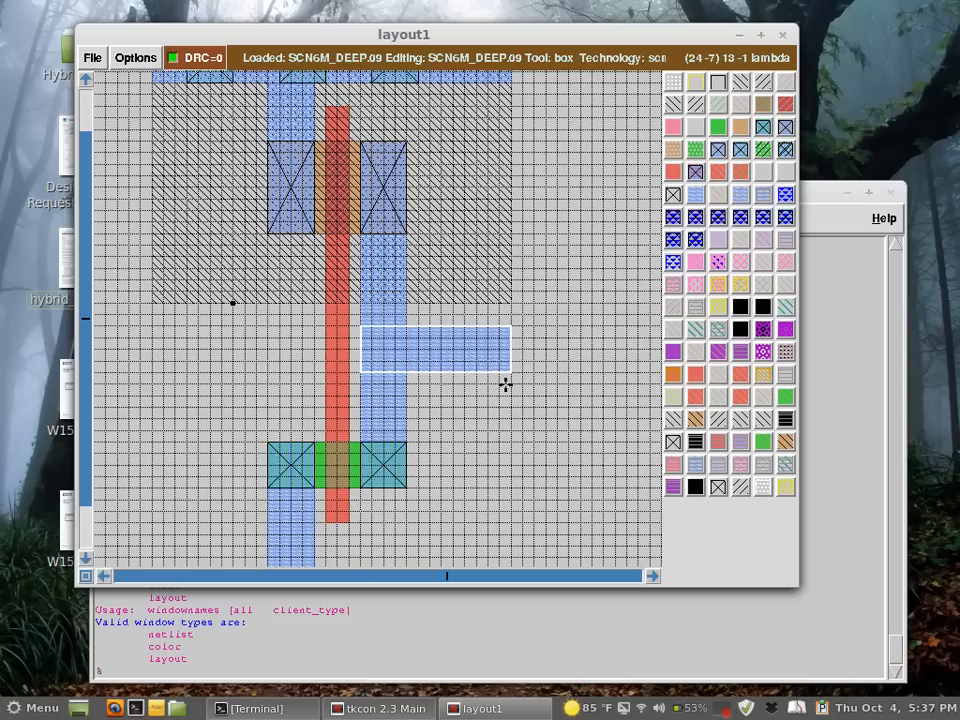
Paint a horizontal polysilicon input strip from (-7, -6) to (9, -4) lambda, running from the cell's left edge into the gate.
key(Left)
key(Left)
key(Left)
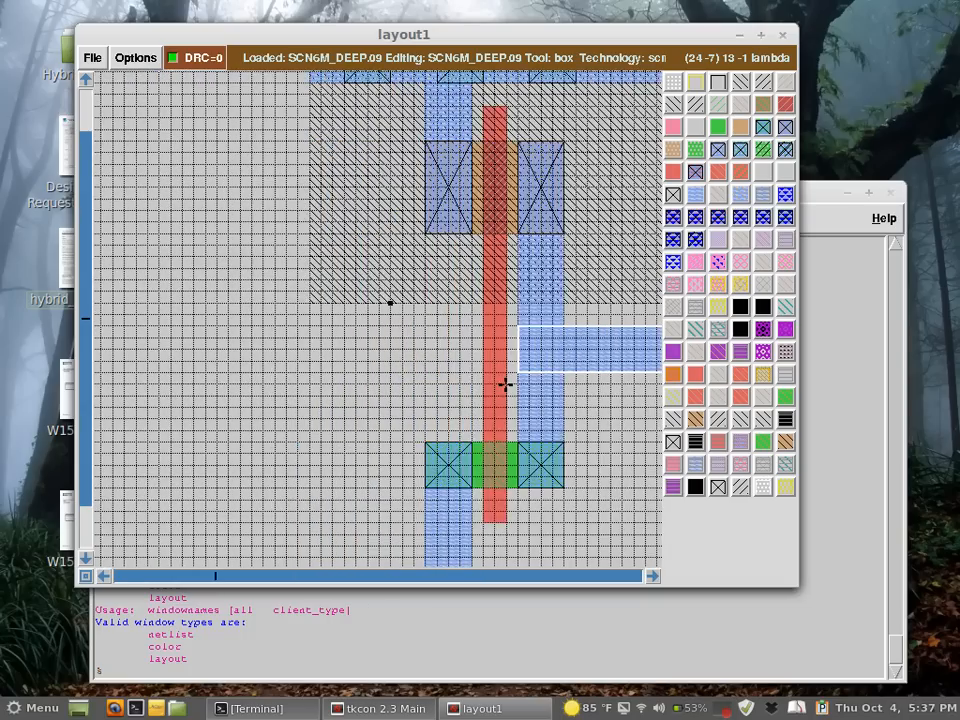
key(Down)
key(Down)
key(Down)
key(Up)
key(Up)
key(Up)
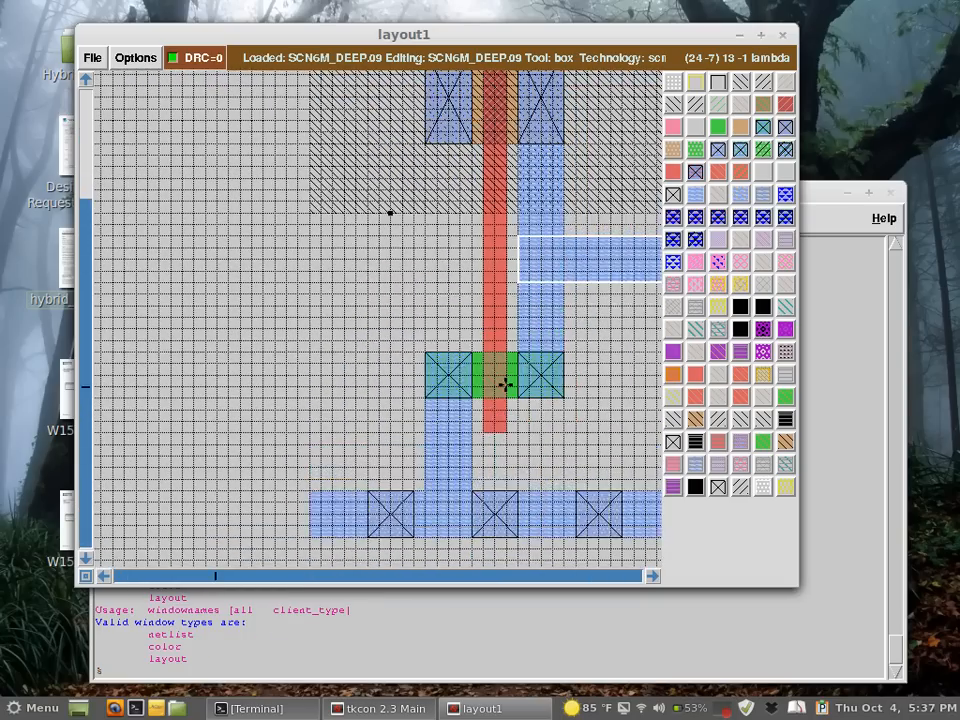
key(Right)
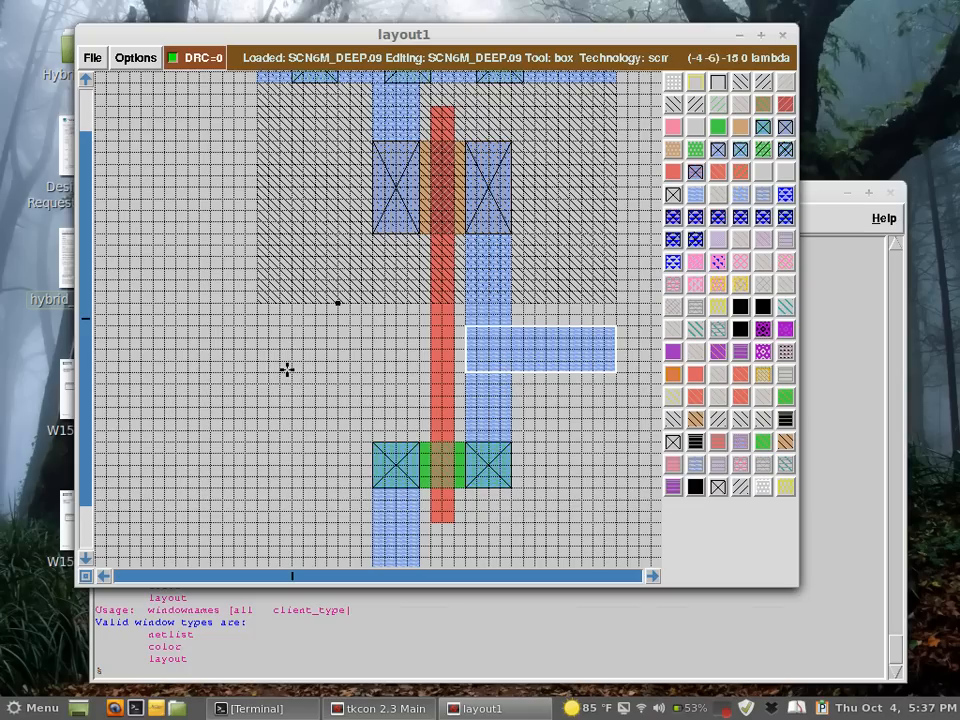
click(252, 373)
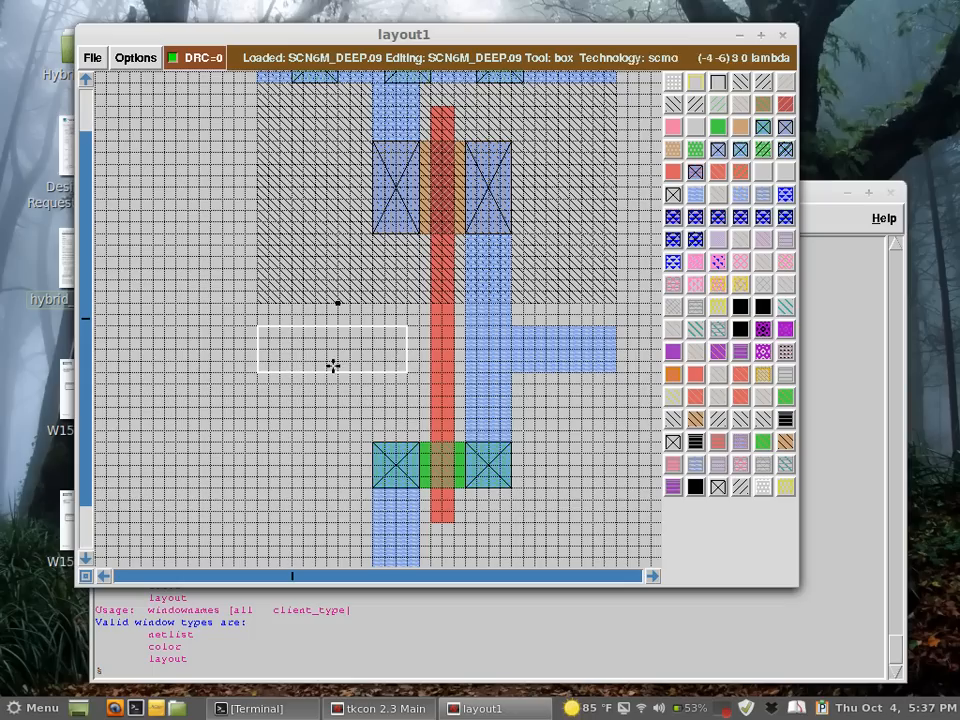
right_click(445, 348)
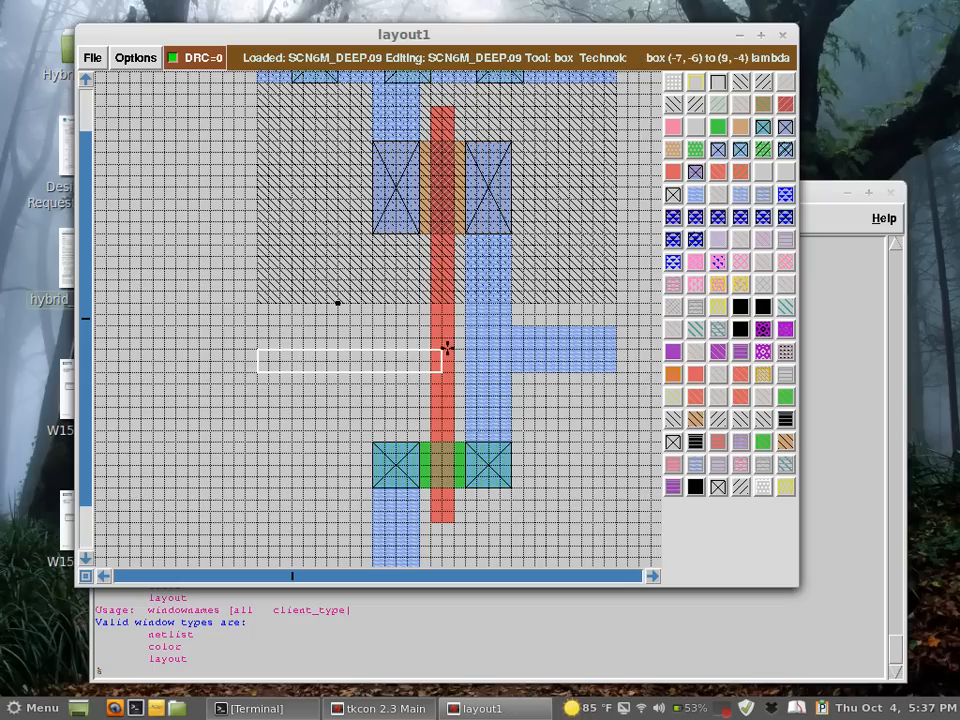
middle_click(675, 176)
click(178, 393)
right_click(214, 326)
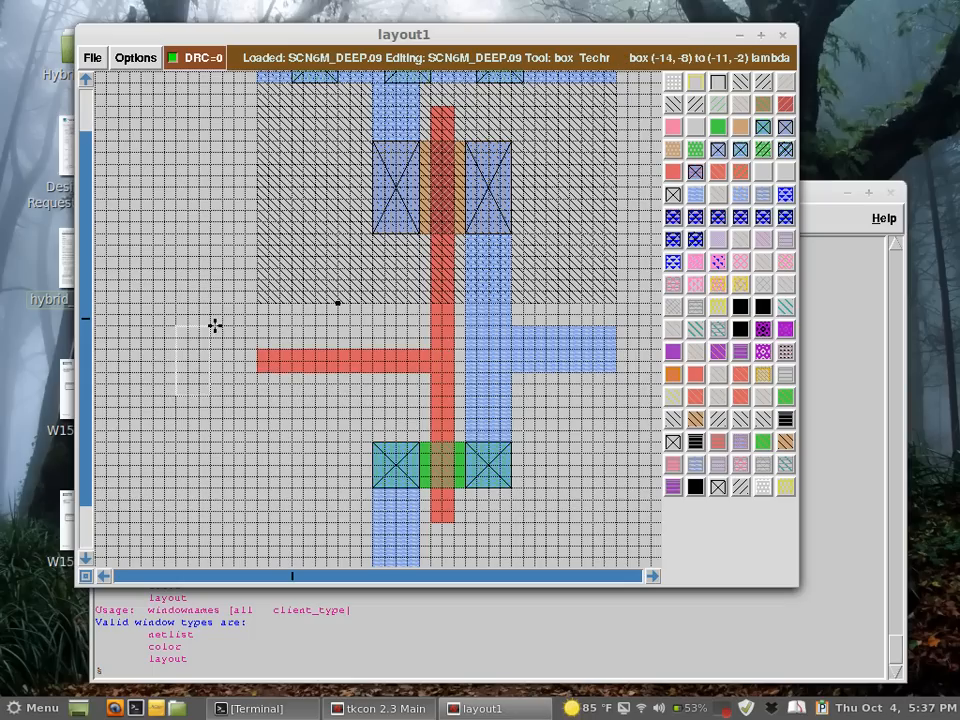
Erase the polysilicon input strip from (-7, -6) to (4, -4) lambda, leaving only a short stub on the gate.
key(shift+z)
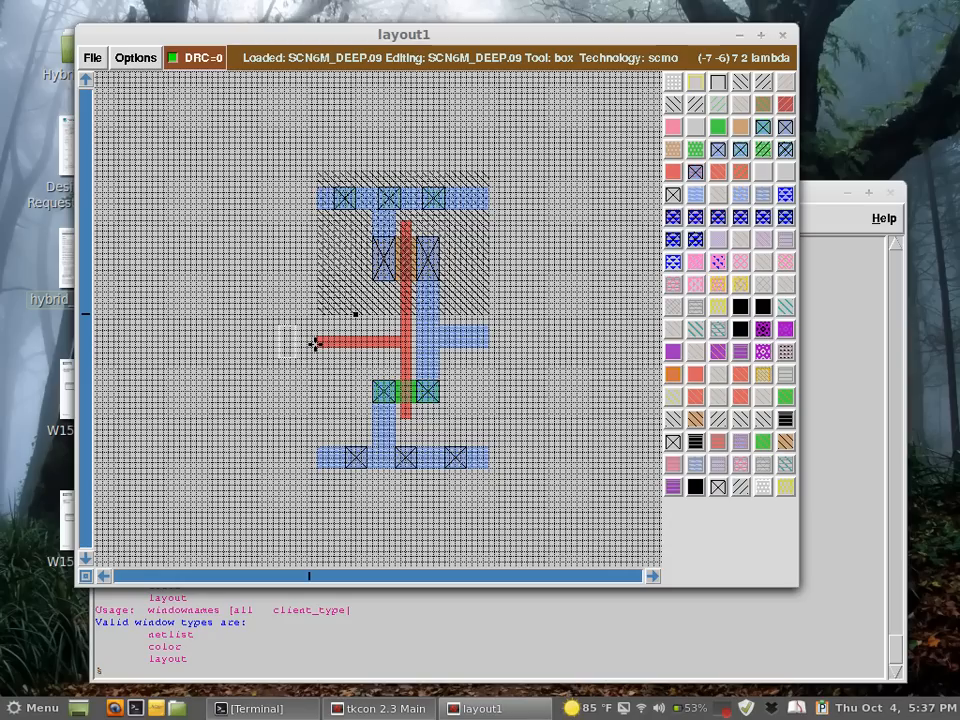
key(z)
key(z)
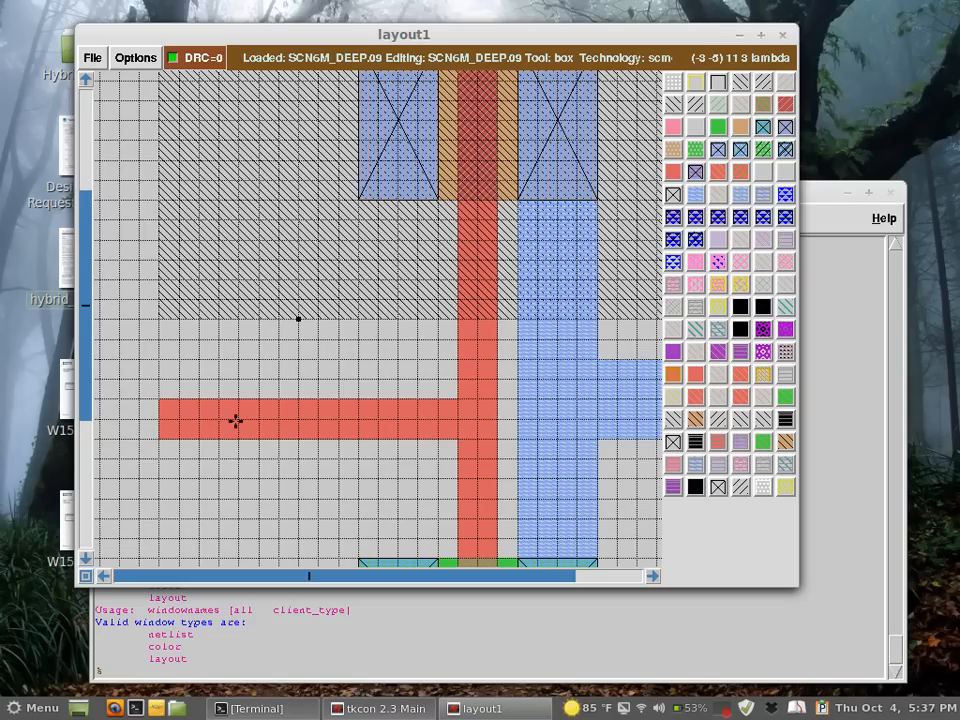
key(shift+z)
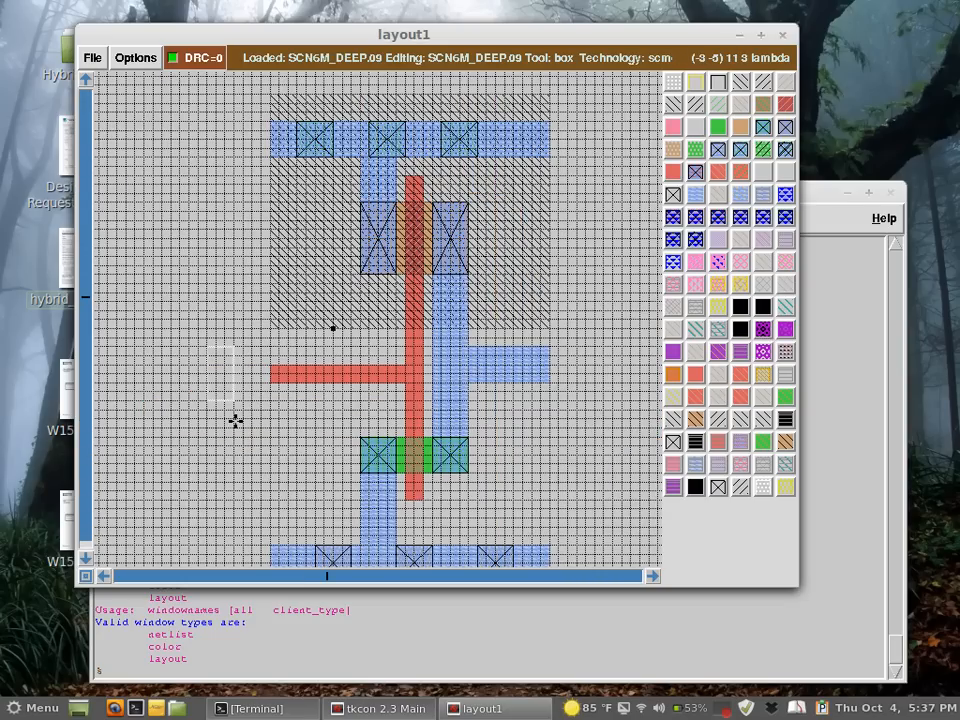
click(271, 381)
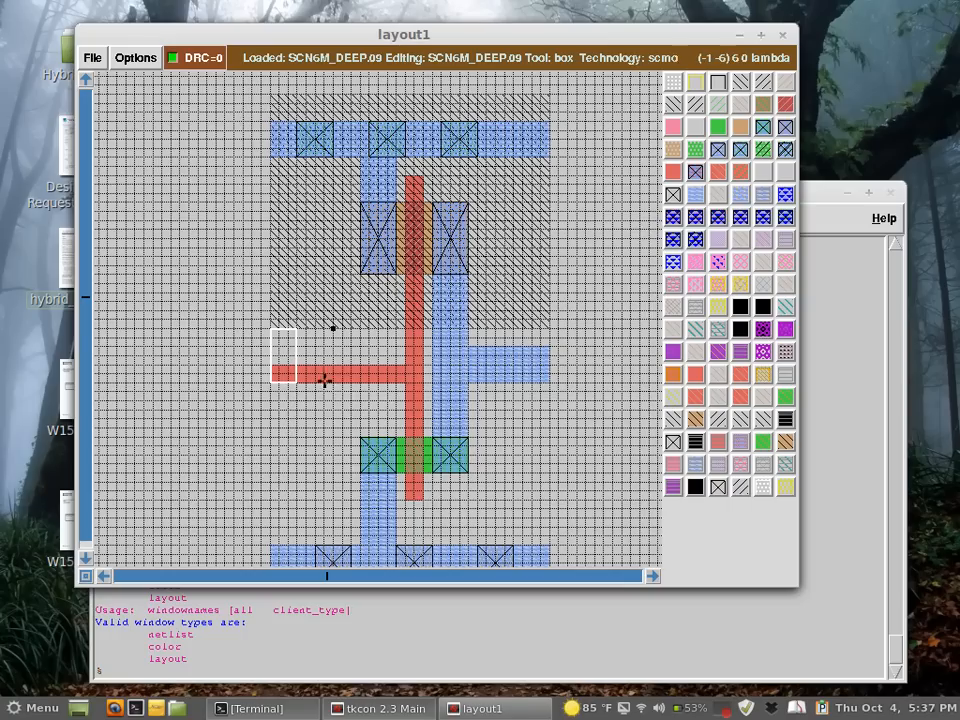
right_click(369, 365)
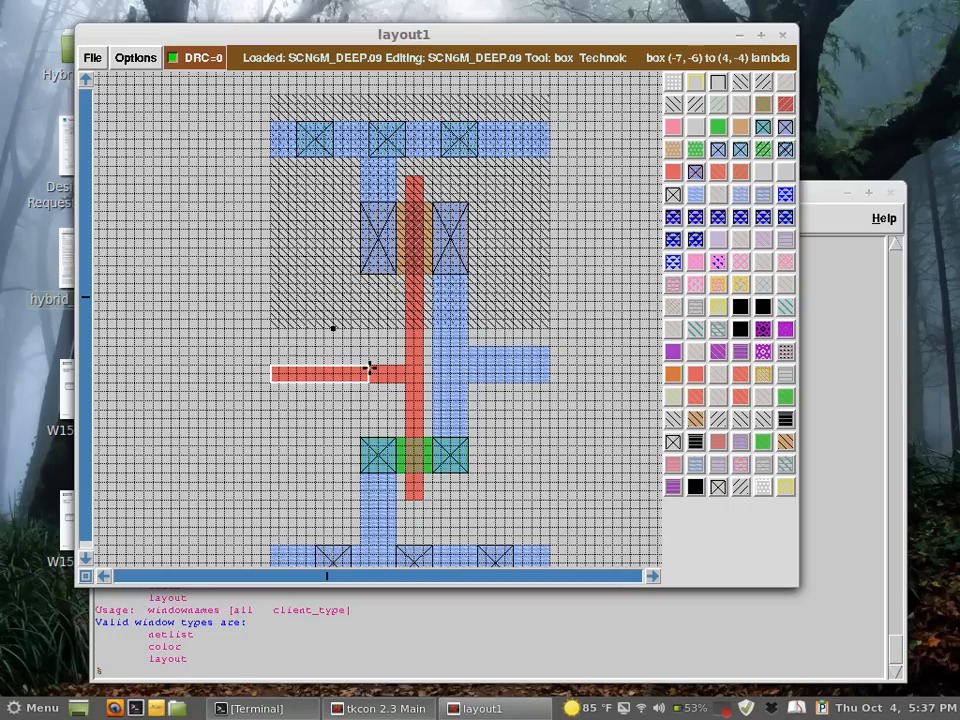
middle_click(189, 348)
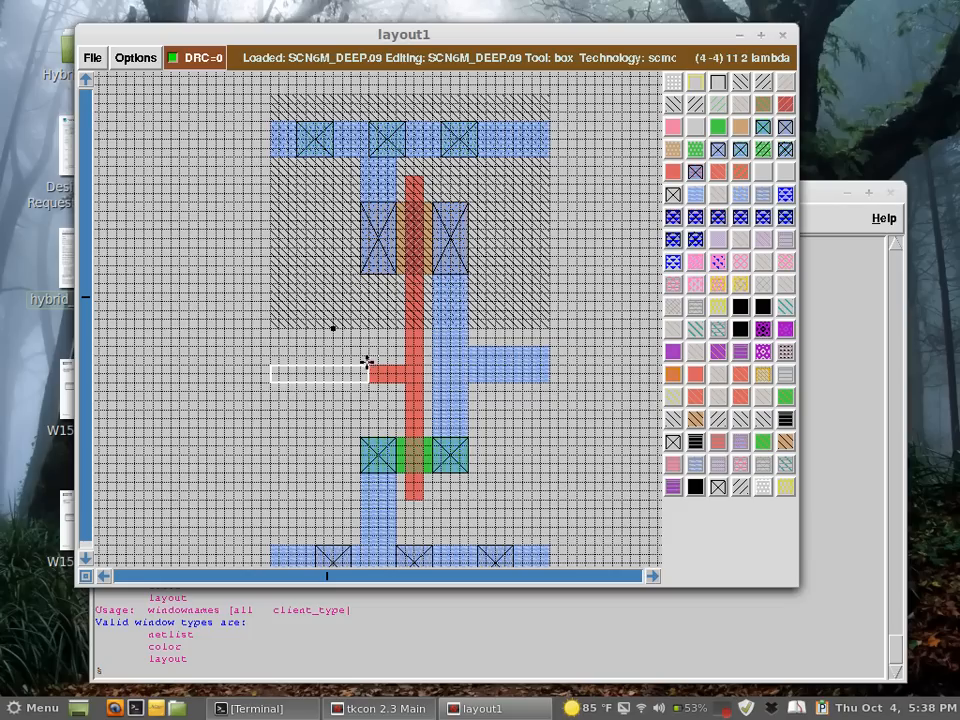
Paint a metal1 input strip 11 by 4 lambda from the cell's left edge to the polysilicon stub.
click(271, 410)
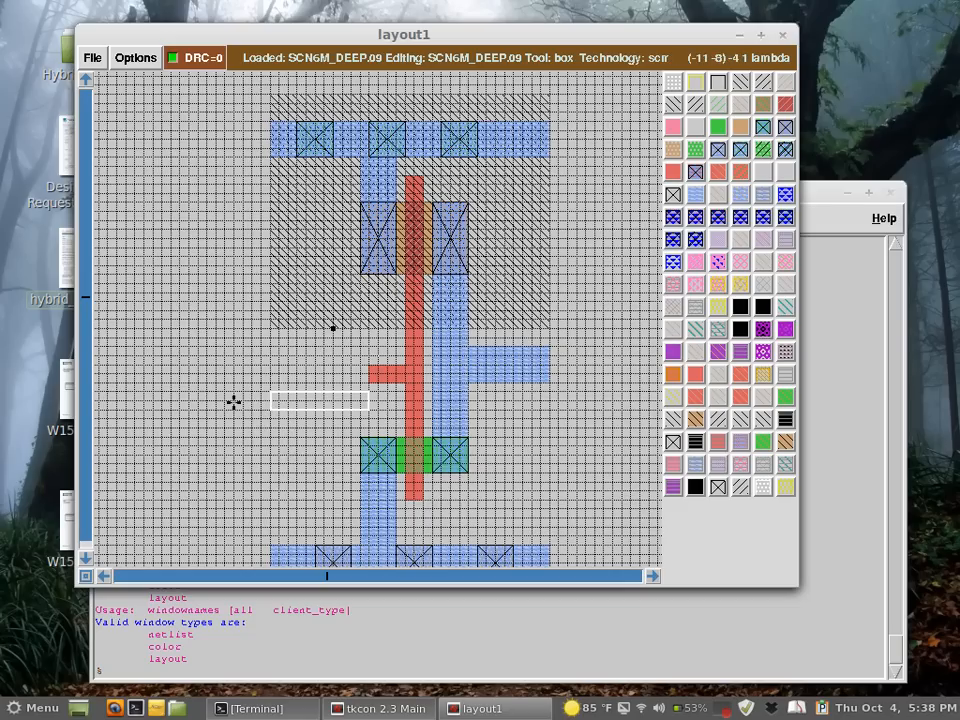
click(269, 391)
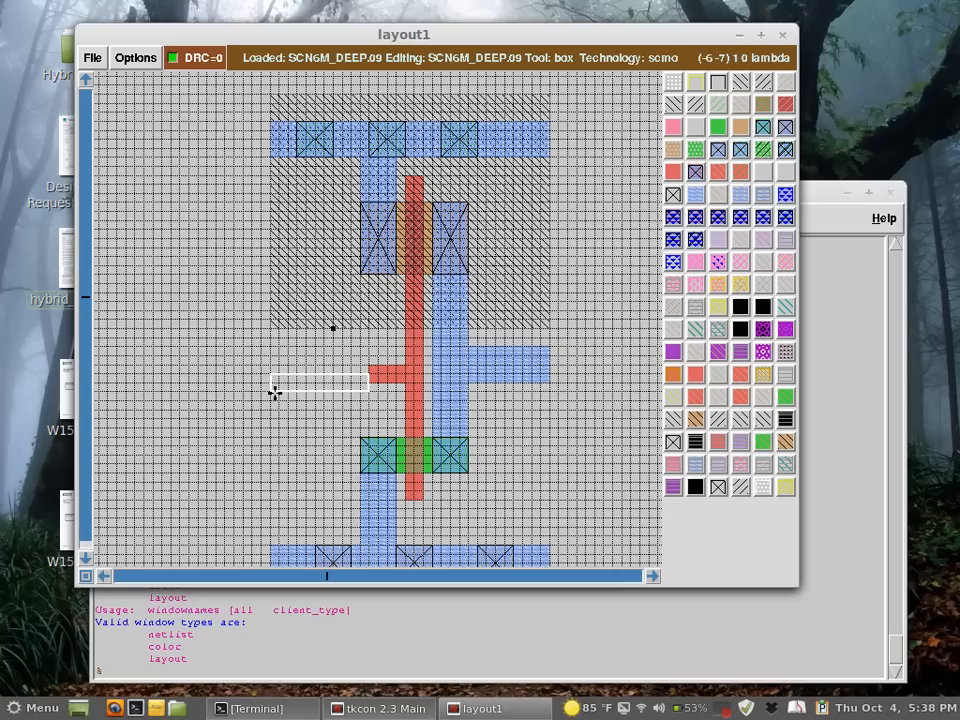
right_click(367, 354)
middle_click(510, 364)
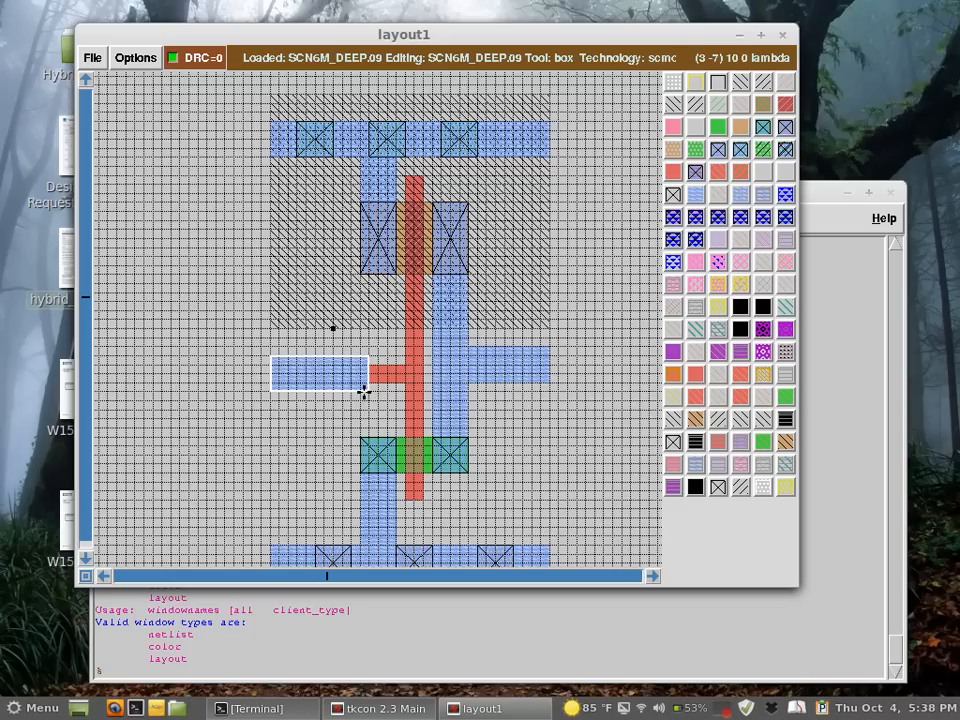
Add polysilicon and a polycontact in a 4 by 4 lambda square at the input metal's right end, adjoining the polysilicon stub.
click(333, 390)
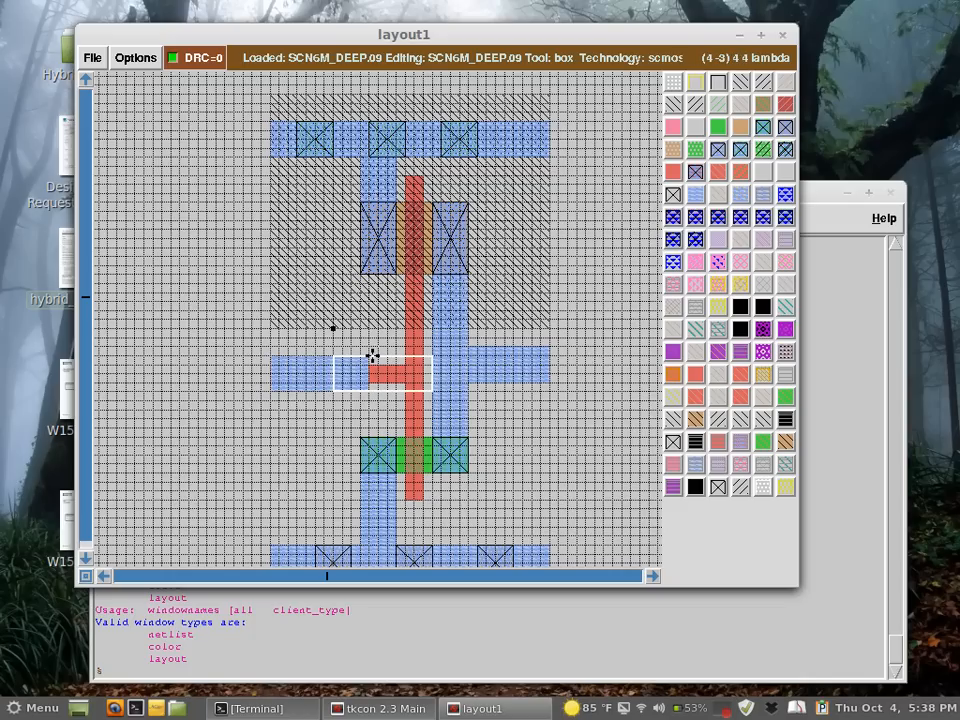
right_click(372, 356)
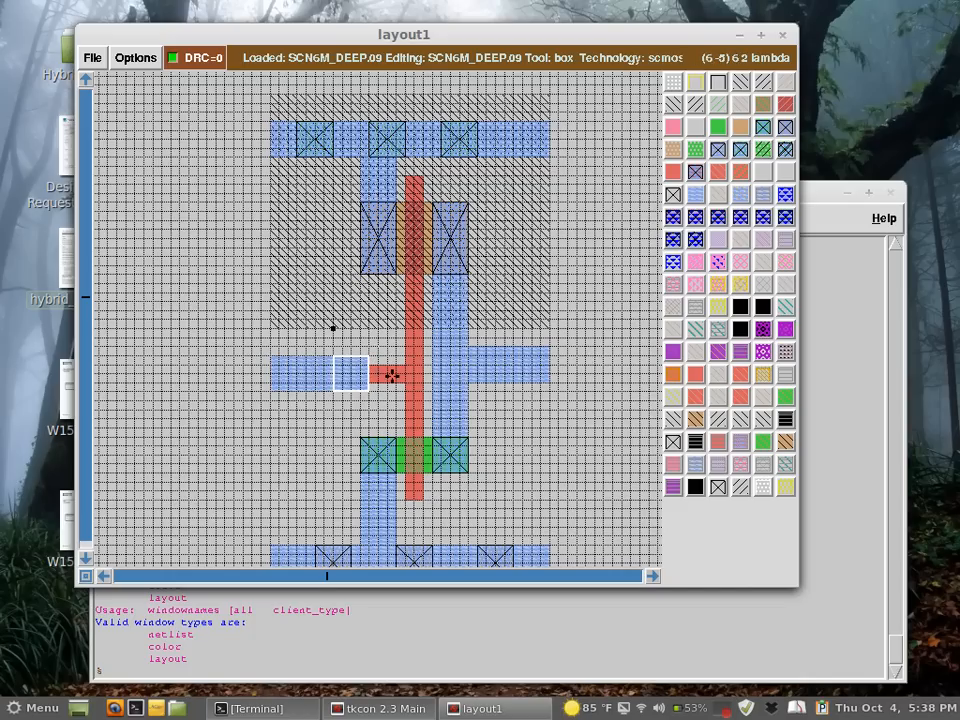
middle_click(391, 374)
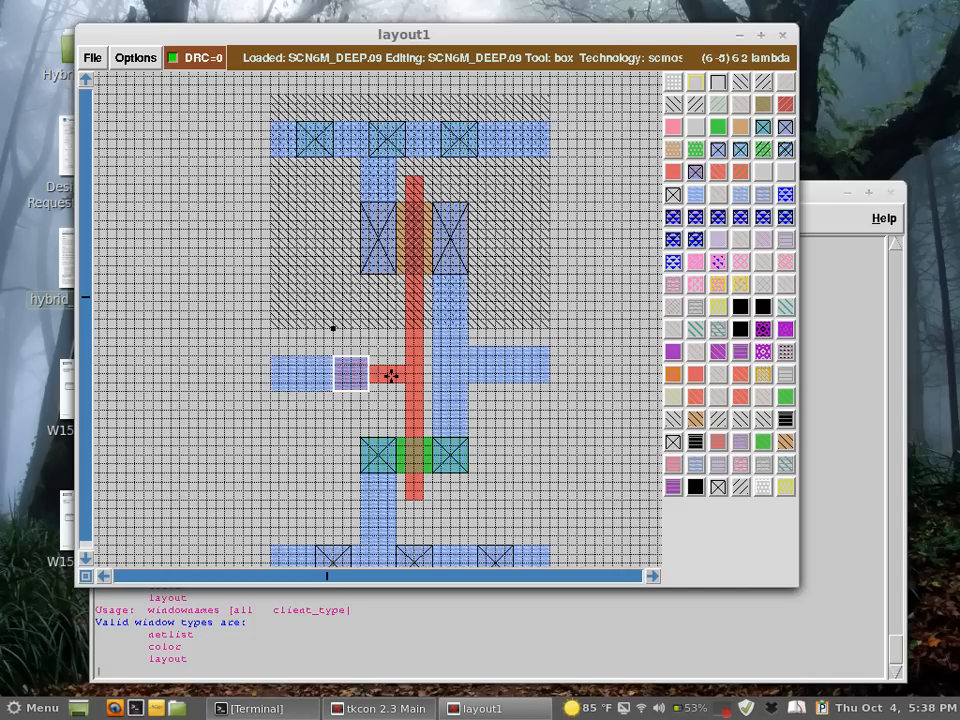
middle_click(695, 172)
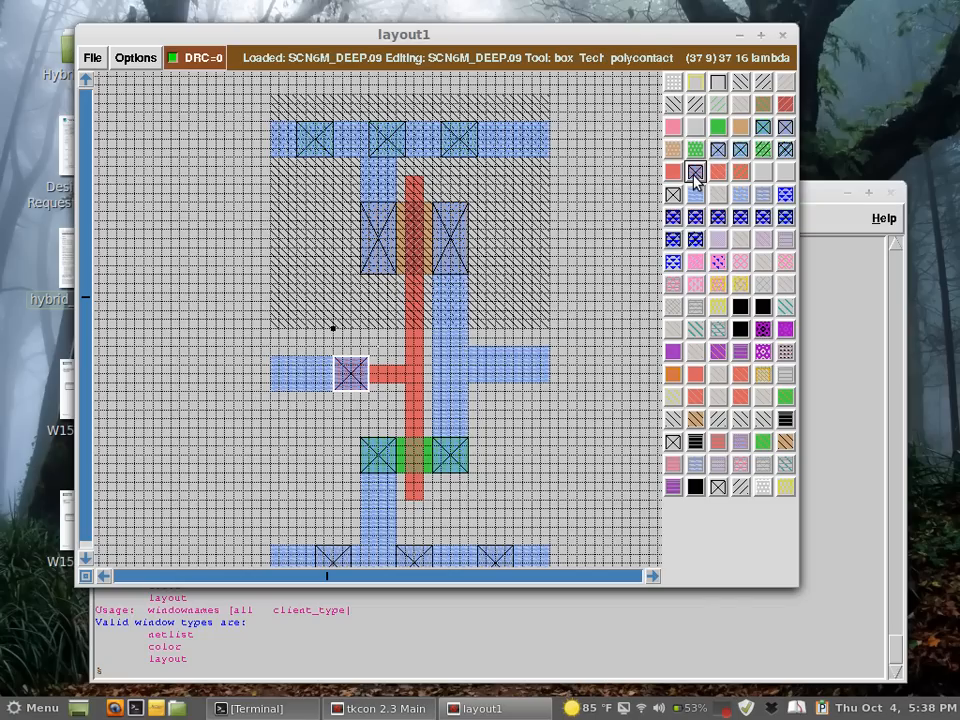
click(568, 428)
right_click(622, 383)
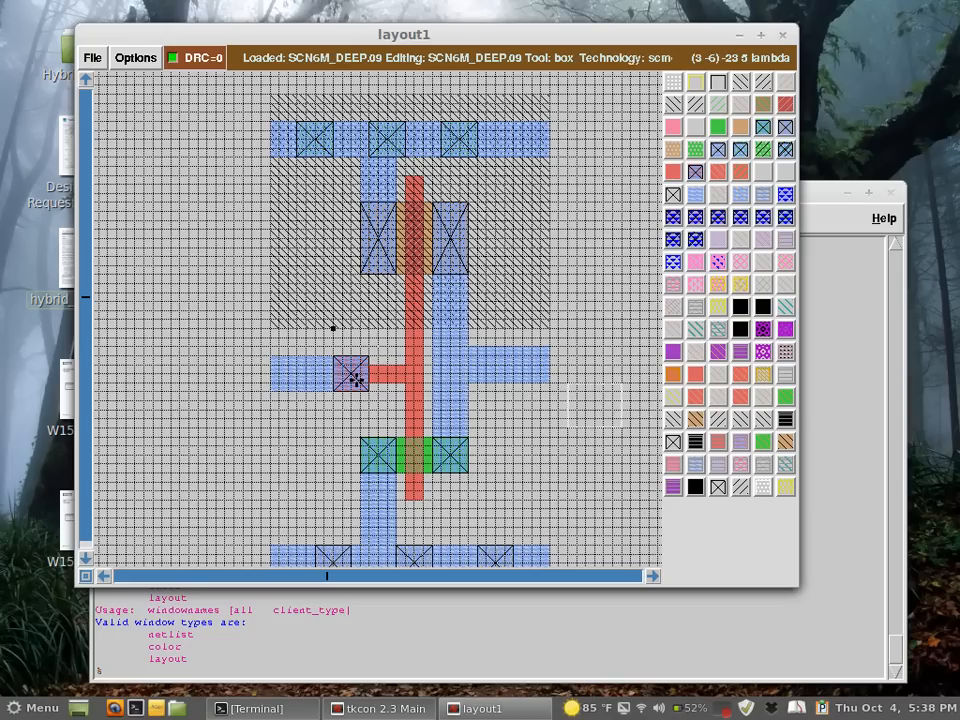
Try stretching the polycontact 1 lambda toward the gate and back, and undo a trial copy of it.
key(s)
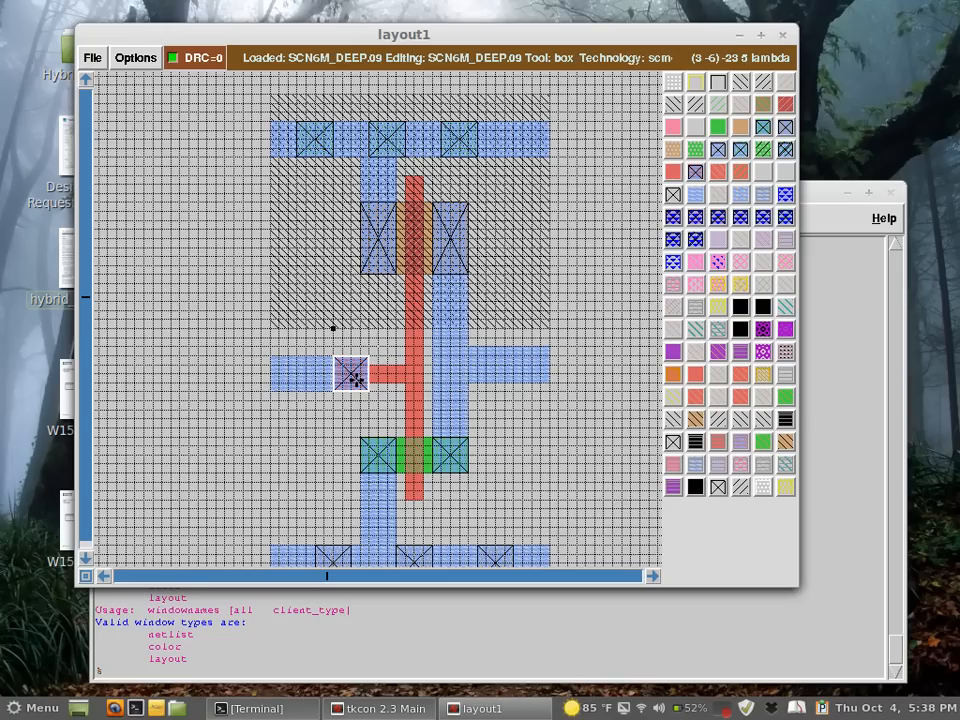
key(shift+r)
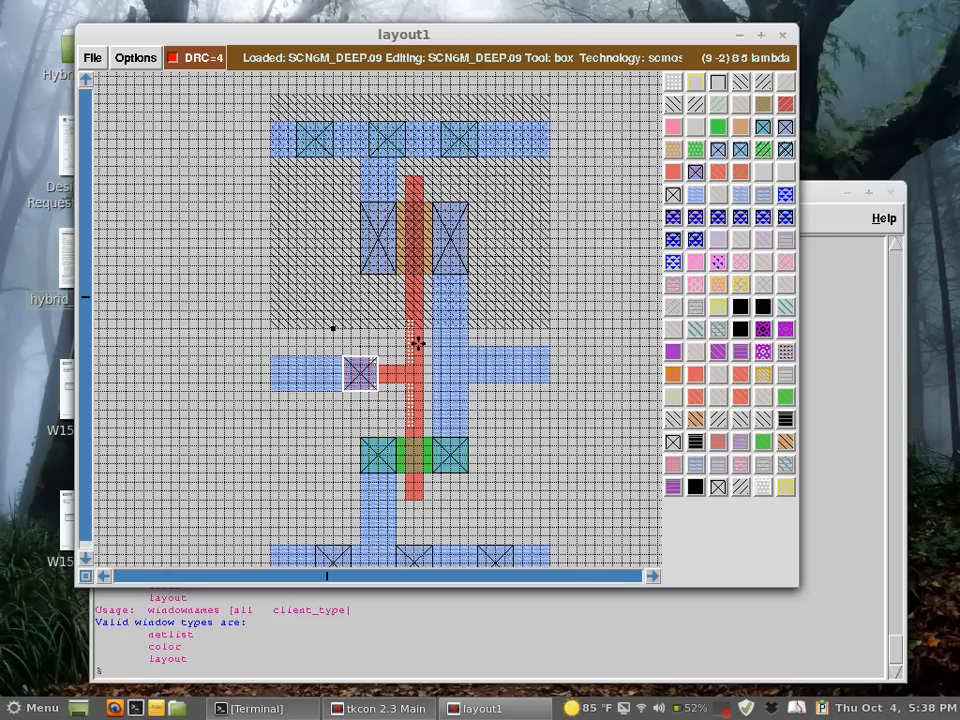
key(shift+q)
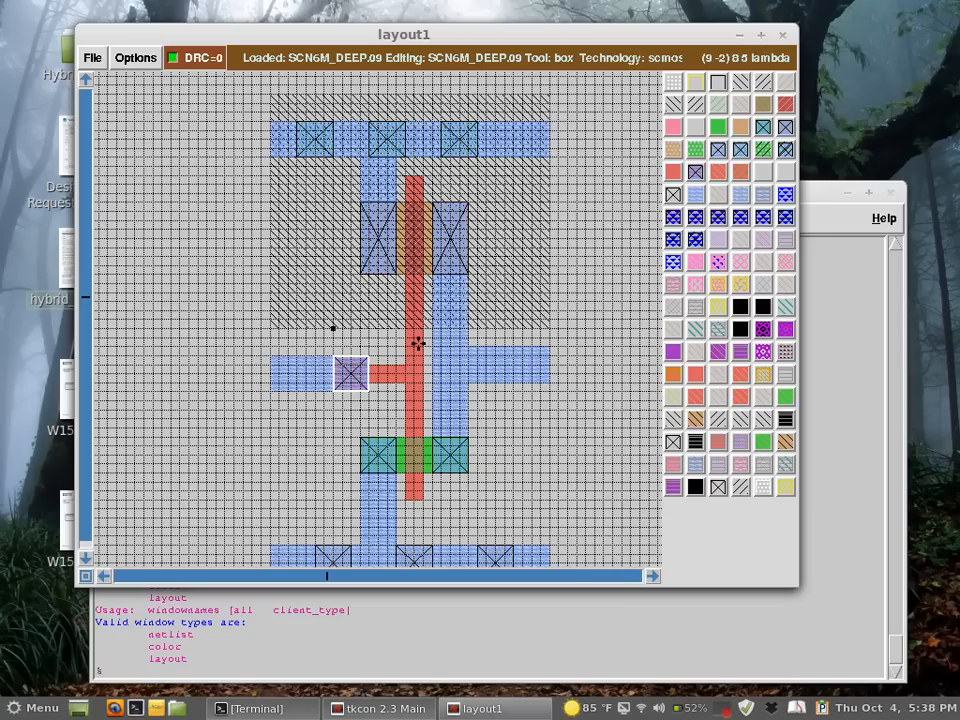
key(c)
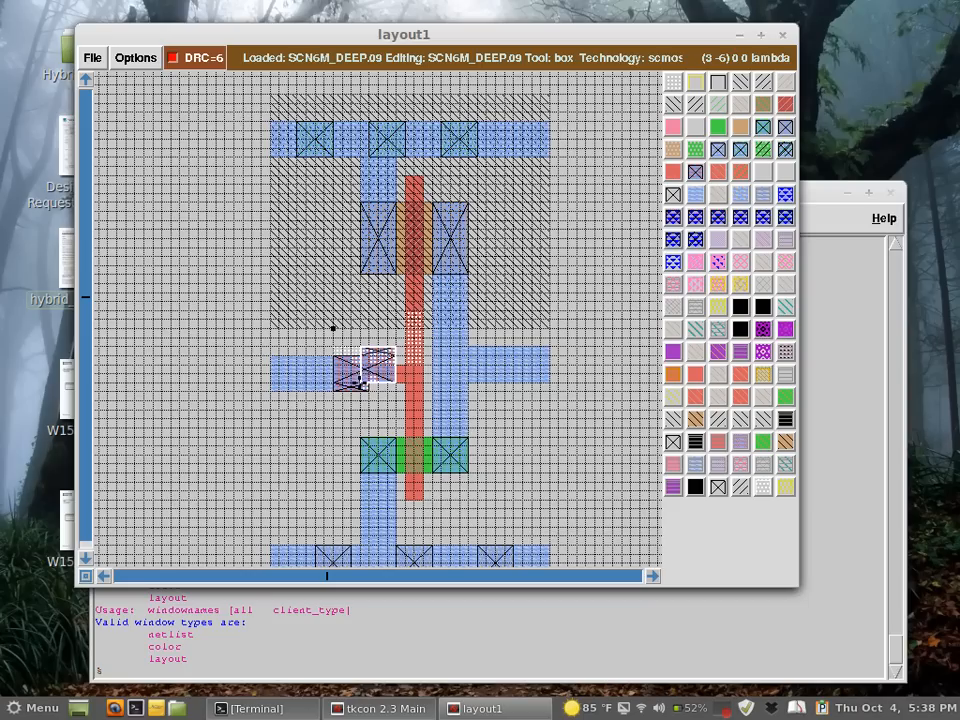
key(u)
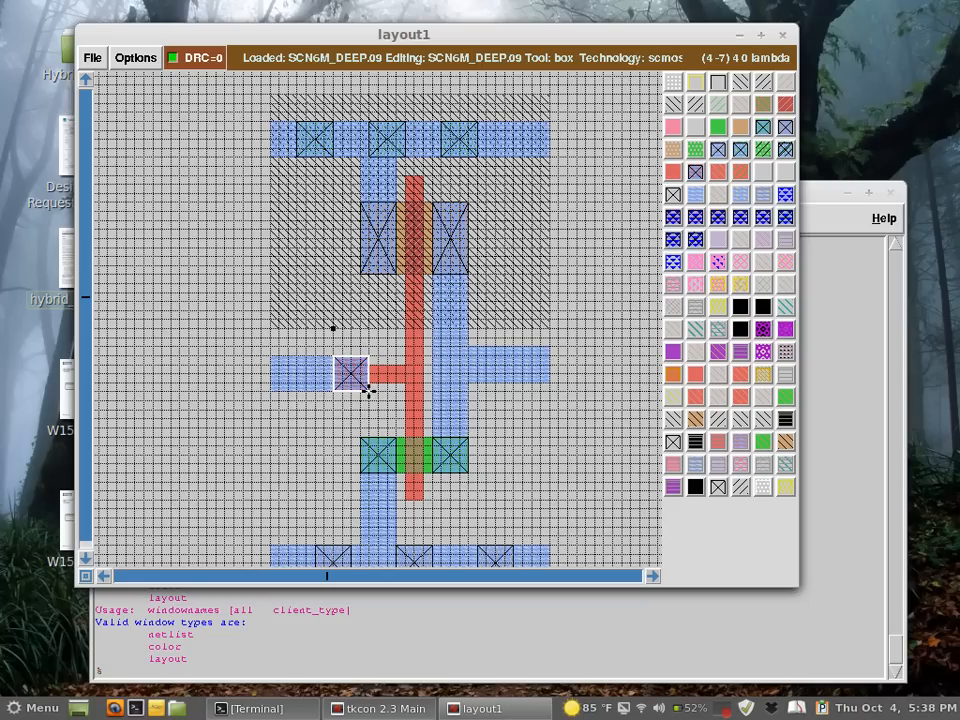
key(c)
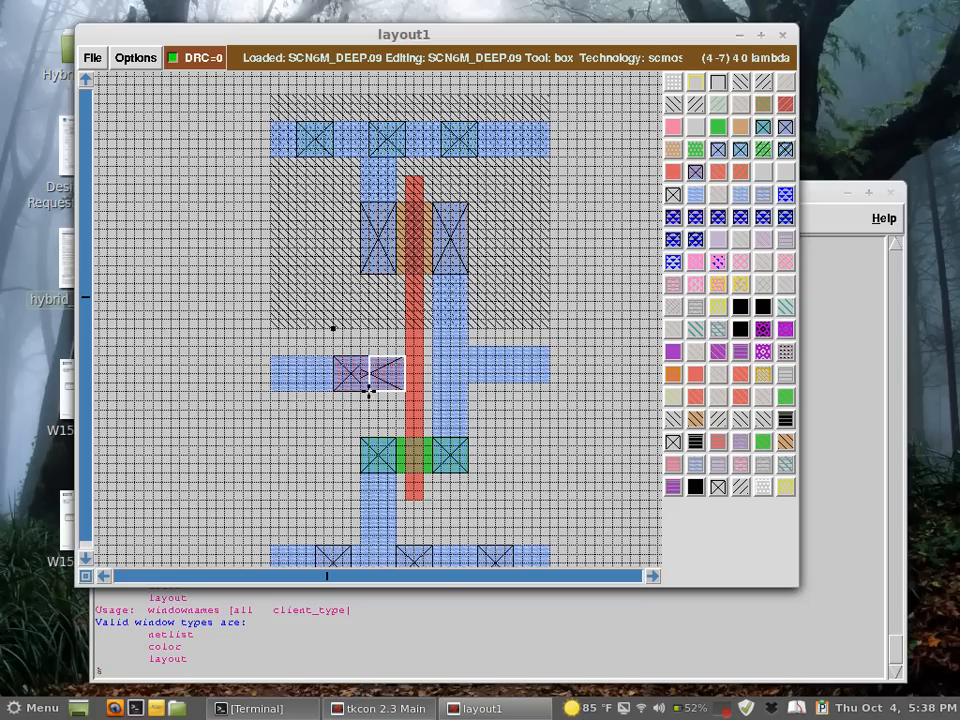
key(u)
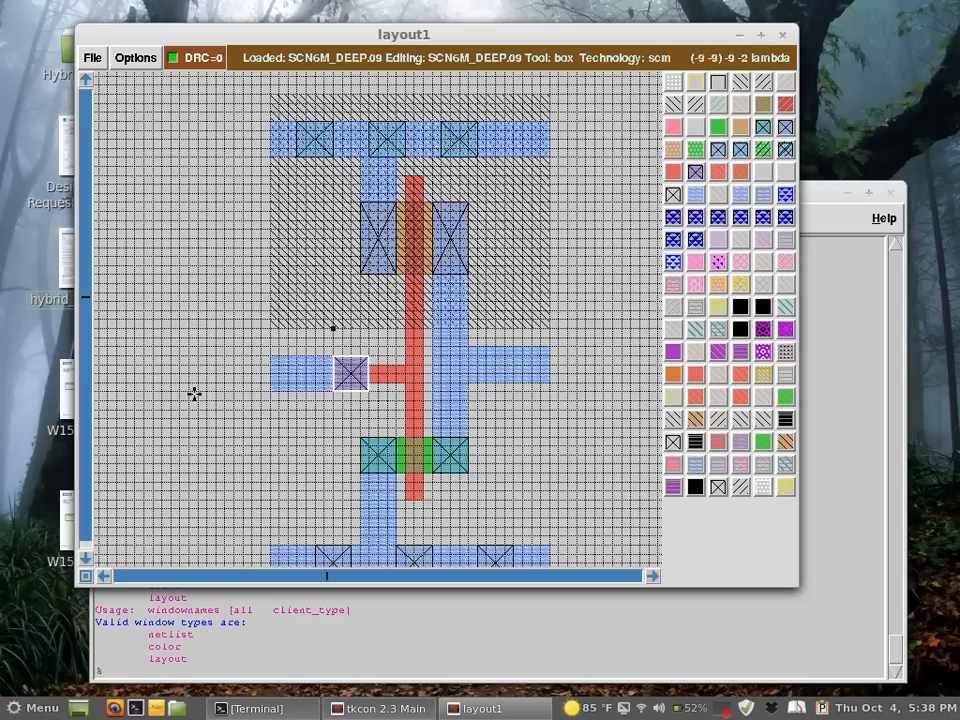
key(Escape)
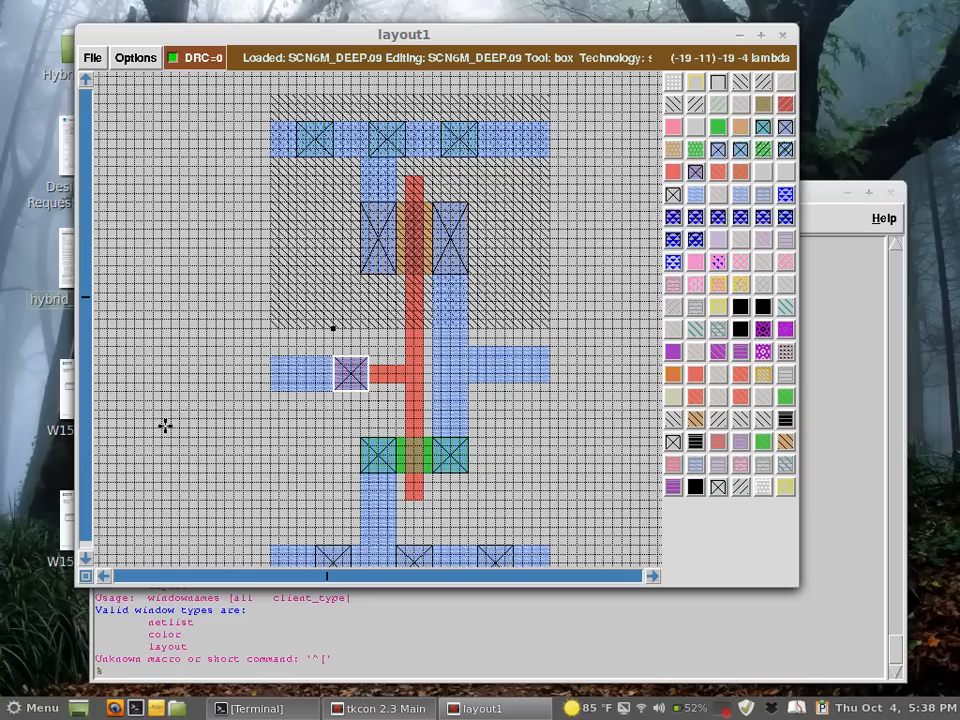
click(164, 426)
right_click(195, 362)
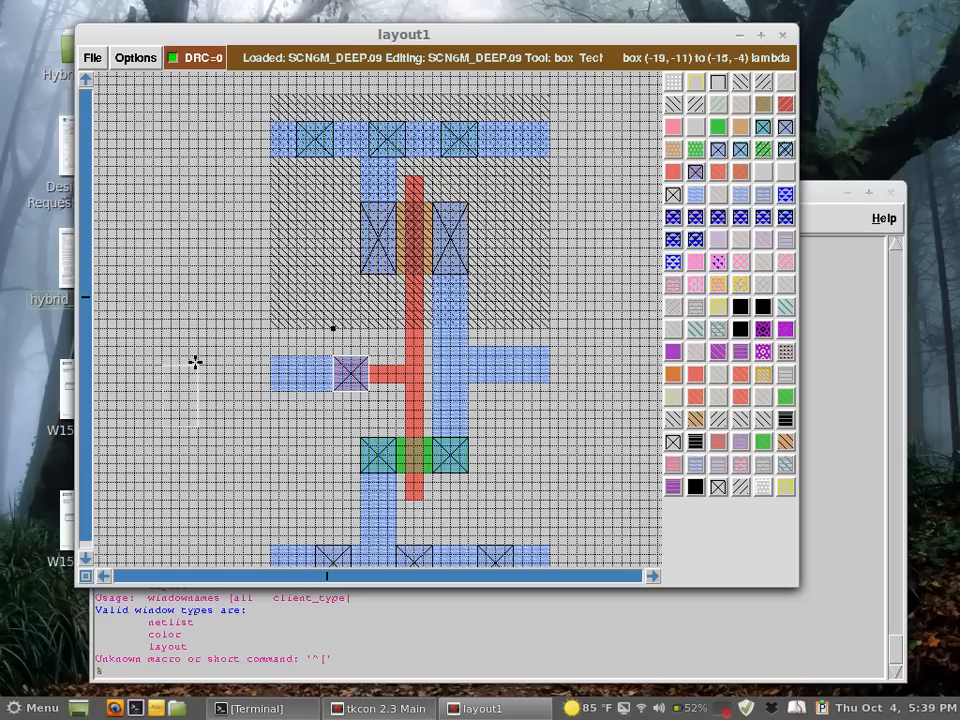
Erase the 4 by 4 lambda polycontact at the input metal's right end and repaint that square with metal1.
key(shift+z)
key(z)
key(z)
key(z)
key(Down)
key(Down)
key(Right)
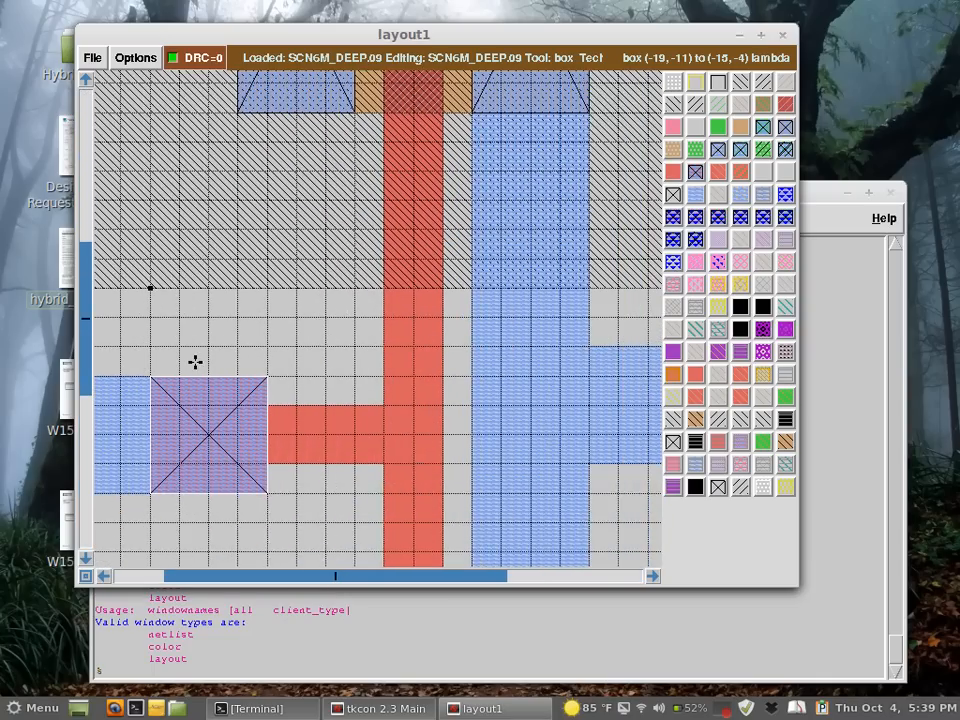
key(Down)
key(Left)
key(Left)
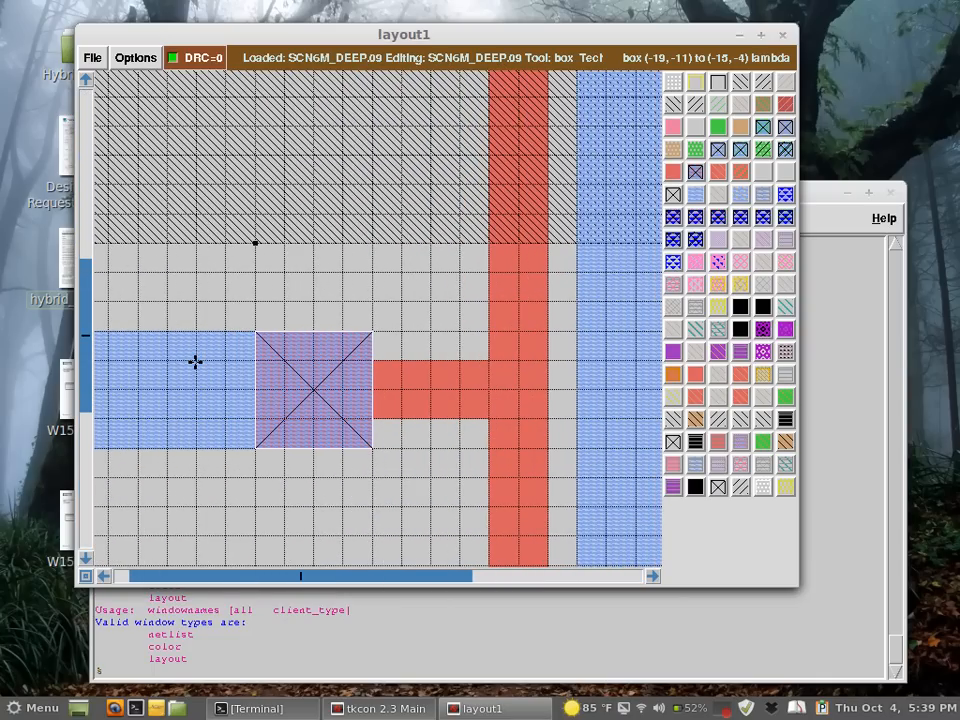
key(Right)
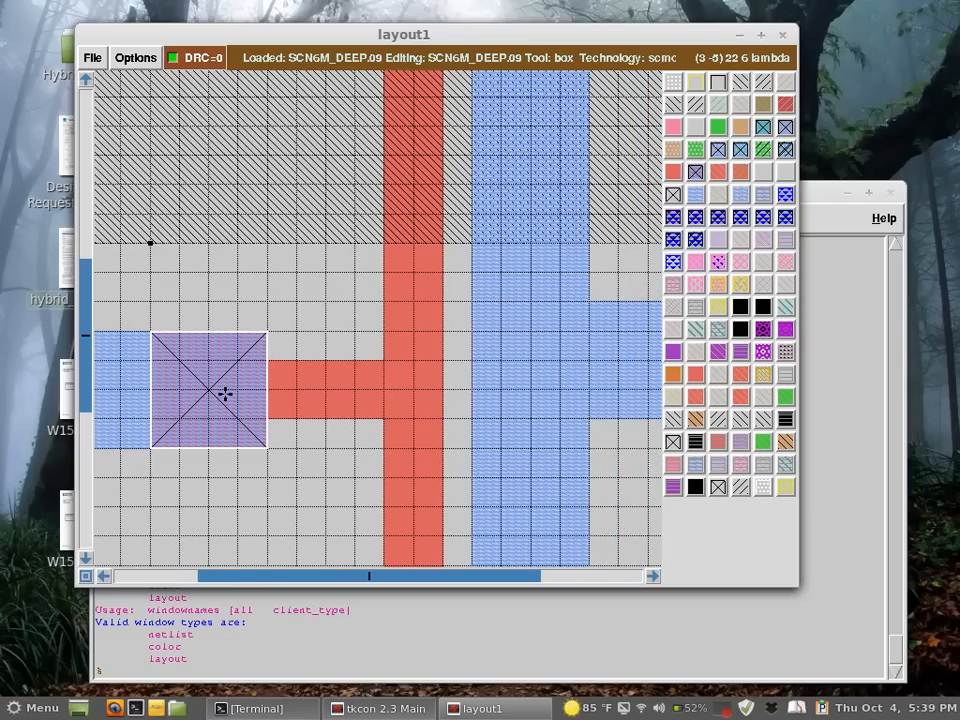
middle_click(211, 498)
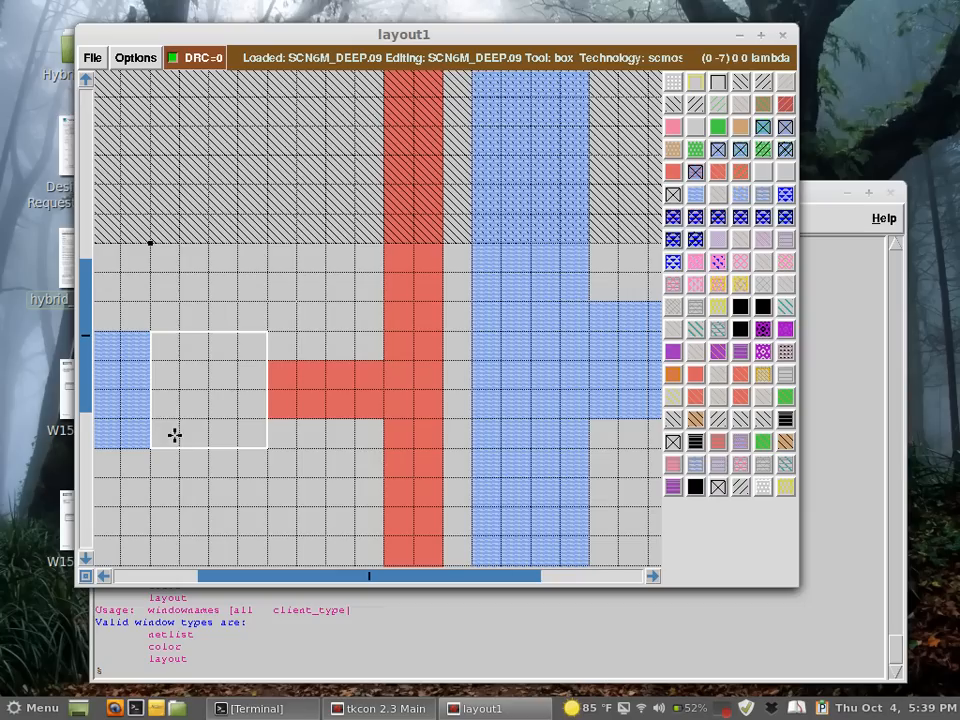
middle_click(120, 388)
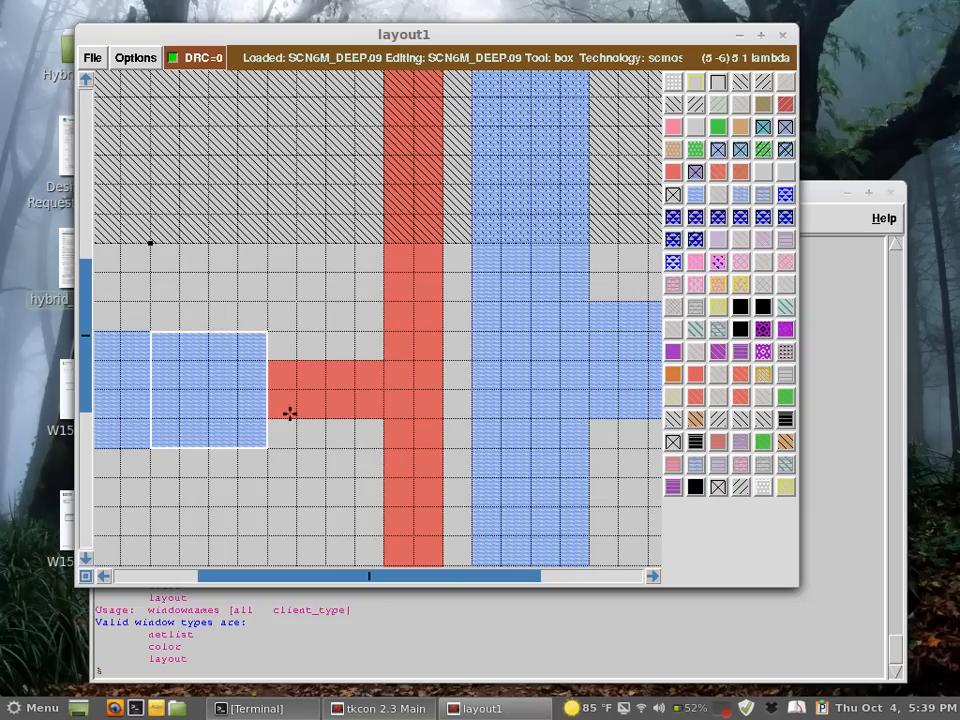
Erase the 4 by 2 lambda polysilicon stub between the input metal and the gate.
click(259, 422)
right_click(385, 363)
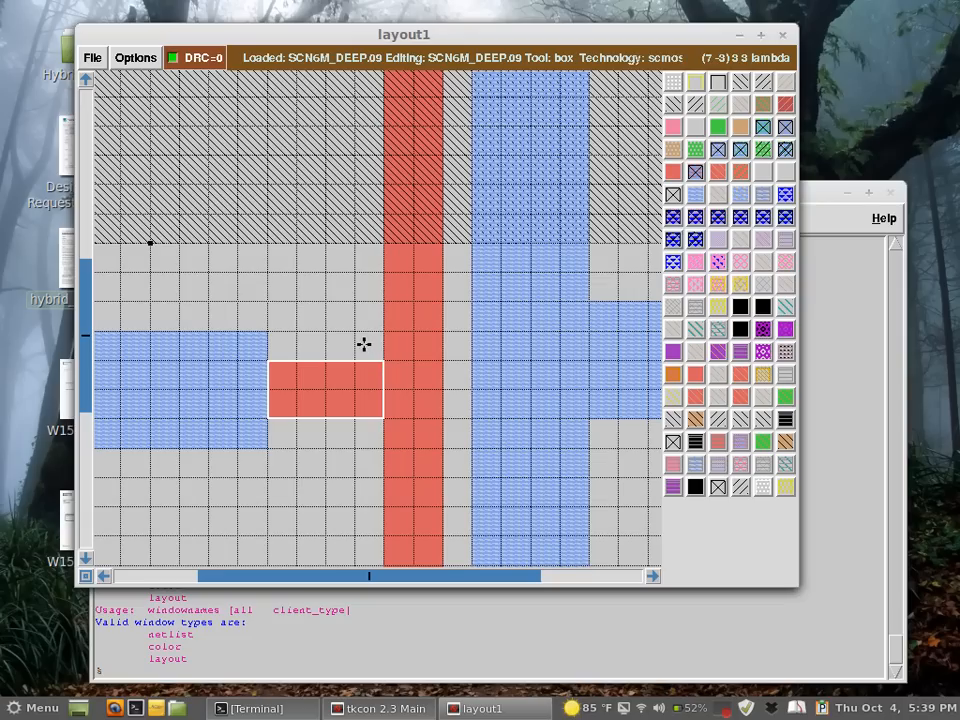
middle_click(364, 343)
Extend the input metal1 strip from (4, -7) to (10, -3) lambda, reaching across the polysilicon gate.
click(265, 446)
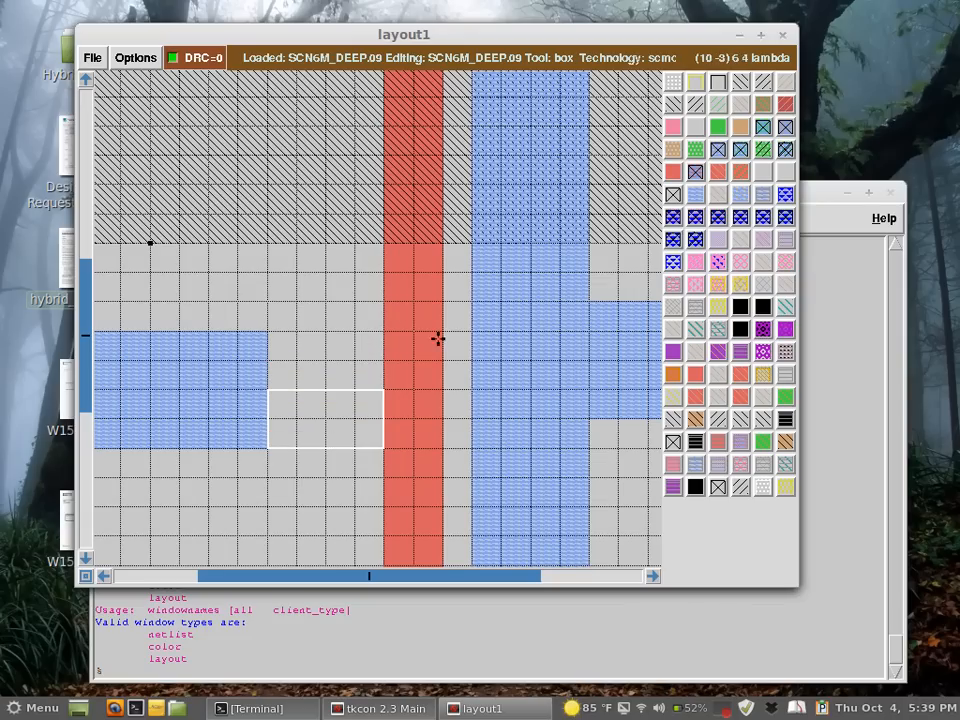
right_click(441, 333)
middle_click(214, 388)
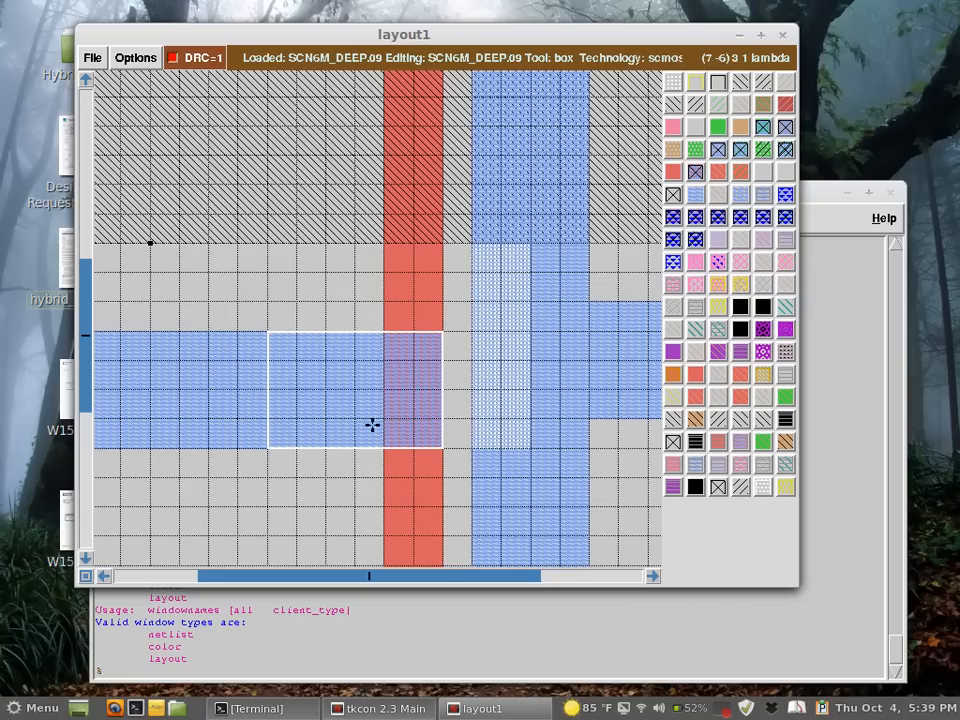
Erase the metal and polysilicon overlap from (8, -7) to (10, -3) lambda and repaint that area with polysilicon only.
key(shift+z)
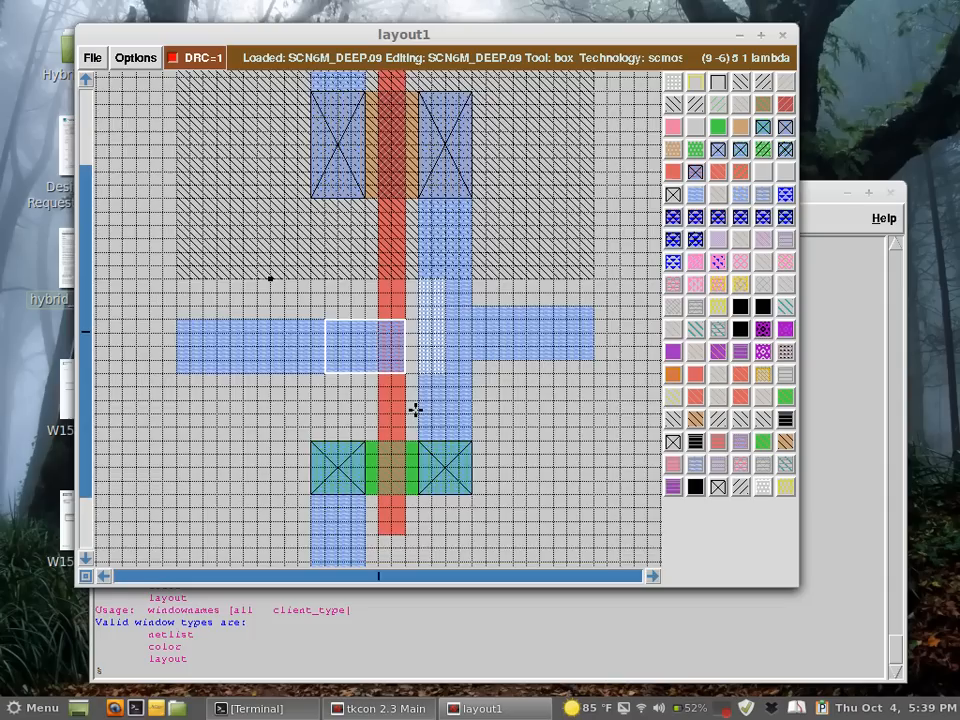
key(z)
key(Right)
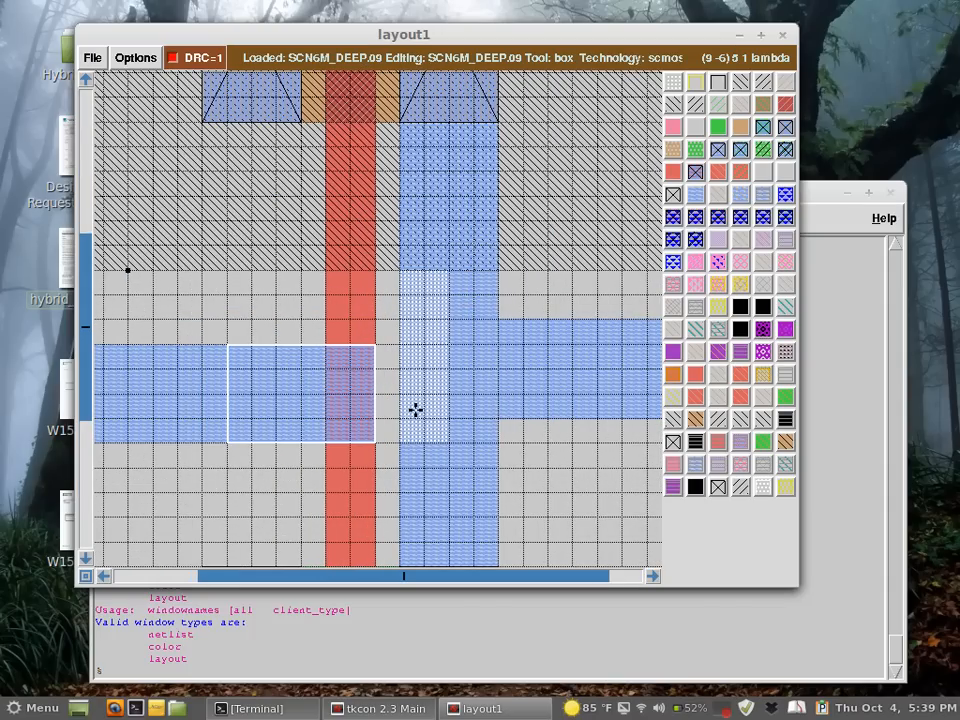
click(326, 441)
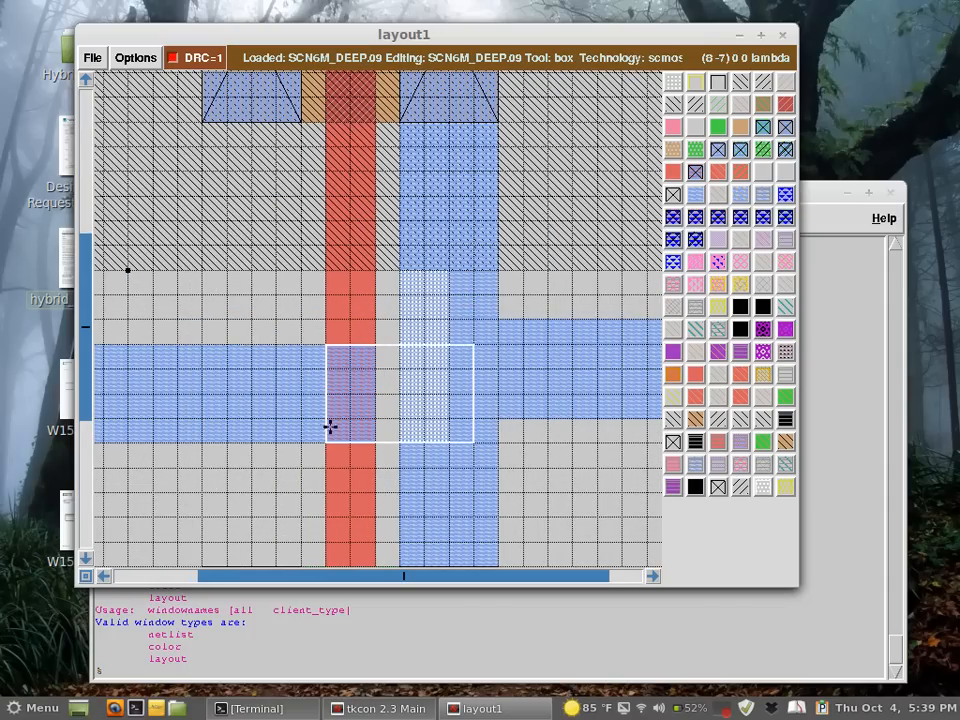
right_click(374, 346)
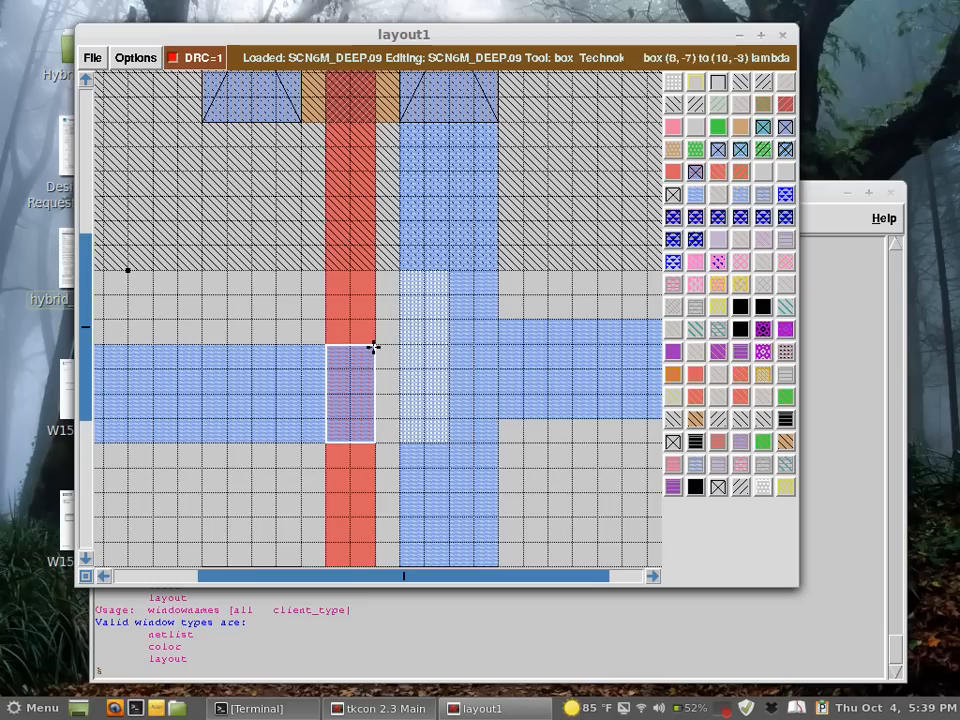
middle_click(266, 506)
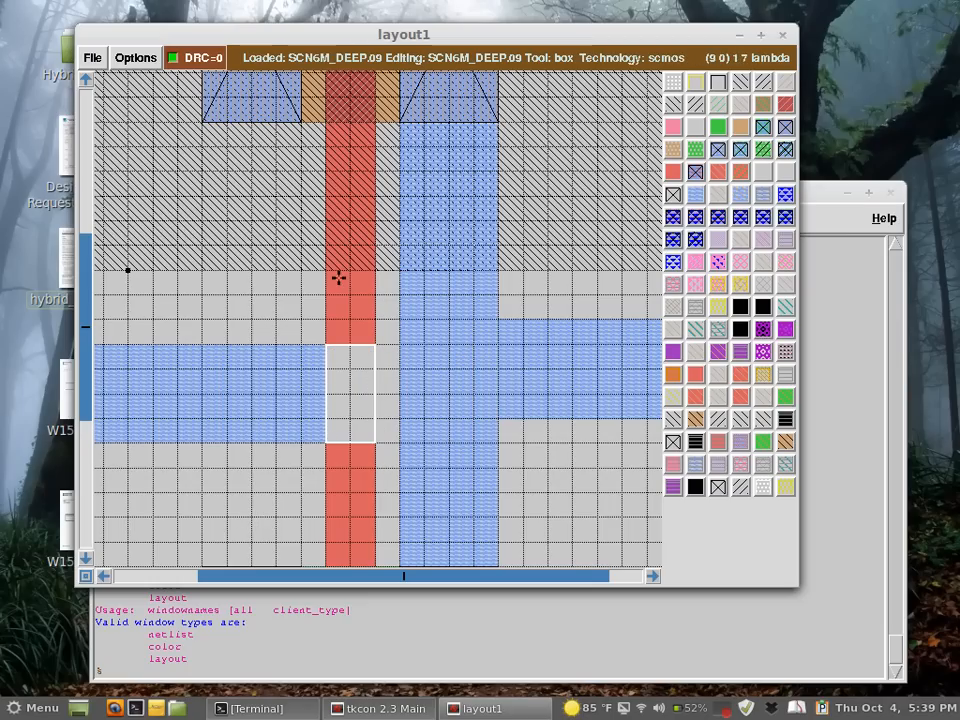
middle_click(352, 327)
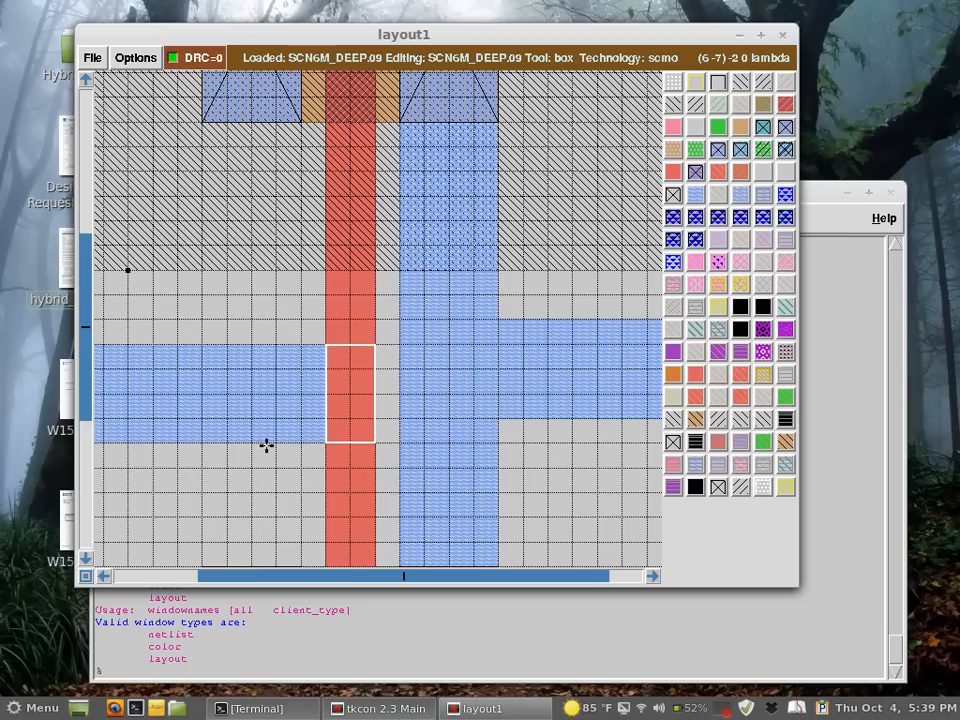
Paint polysilicon and a polycontact from (4, -7) to (8, -3) lambda, directly adjoining the gate.
click(230, 442)
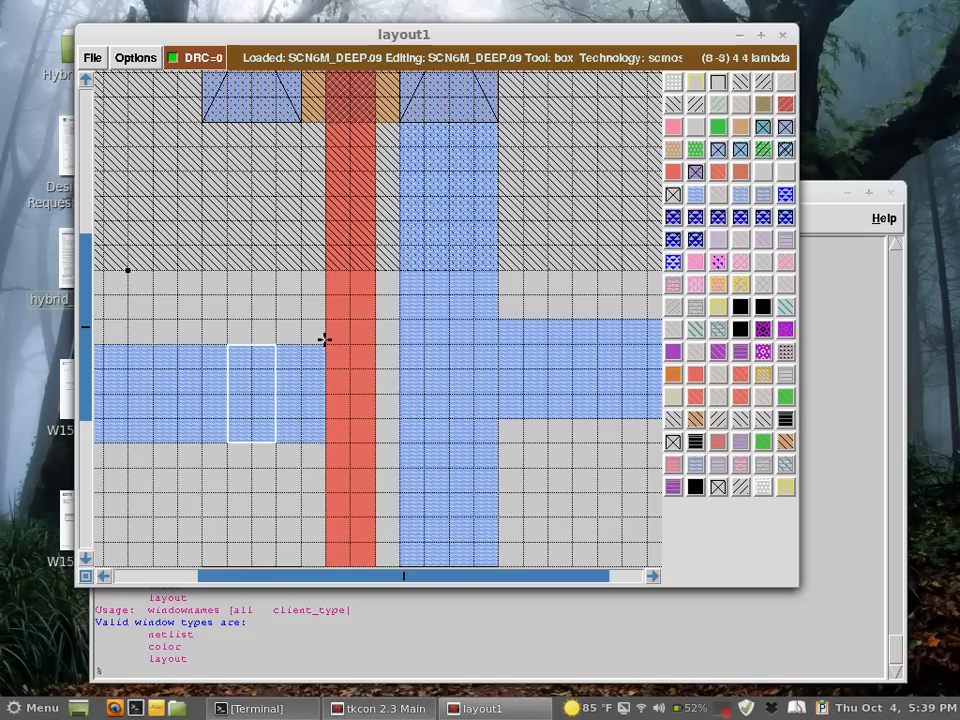
right_click(324, 340)
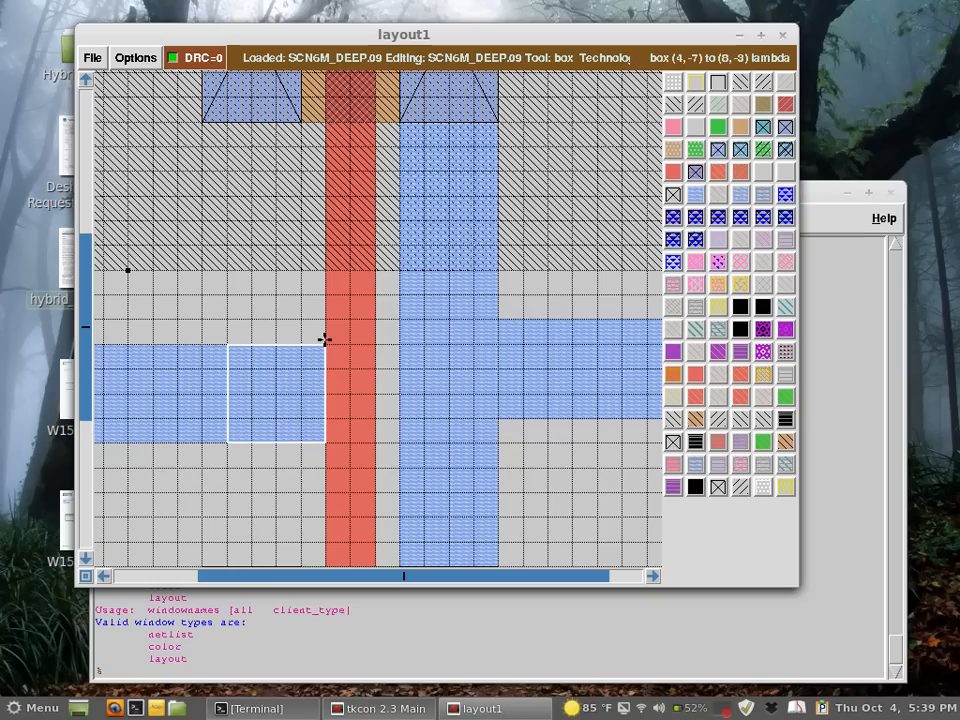
middle_click(339, 481)
middle_click(694, 172)
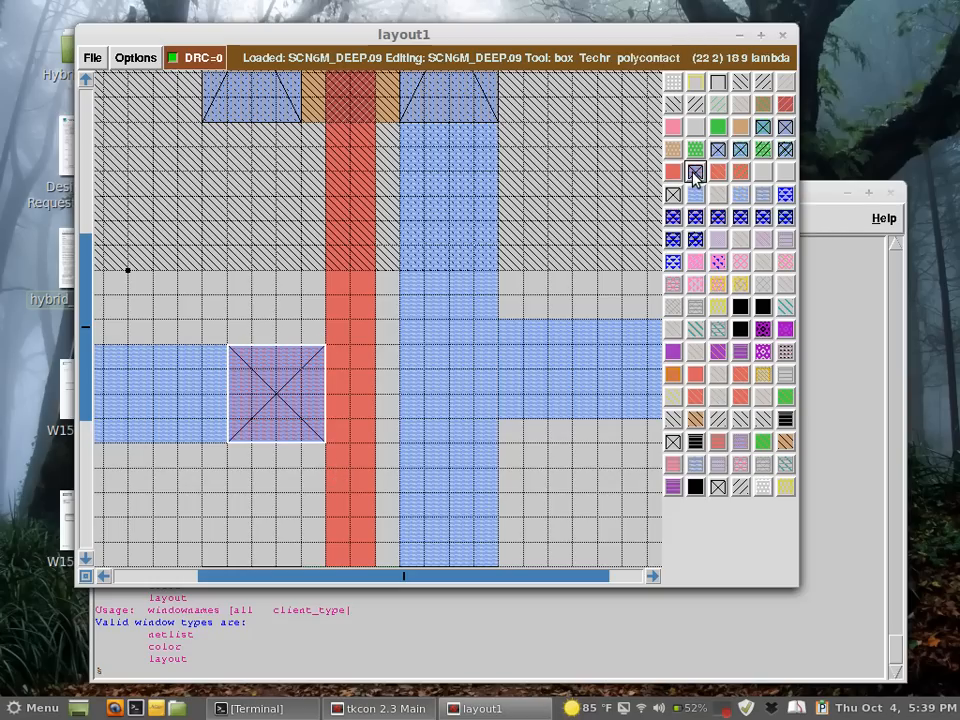
click(247, 519)
right_click(282, 492)
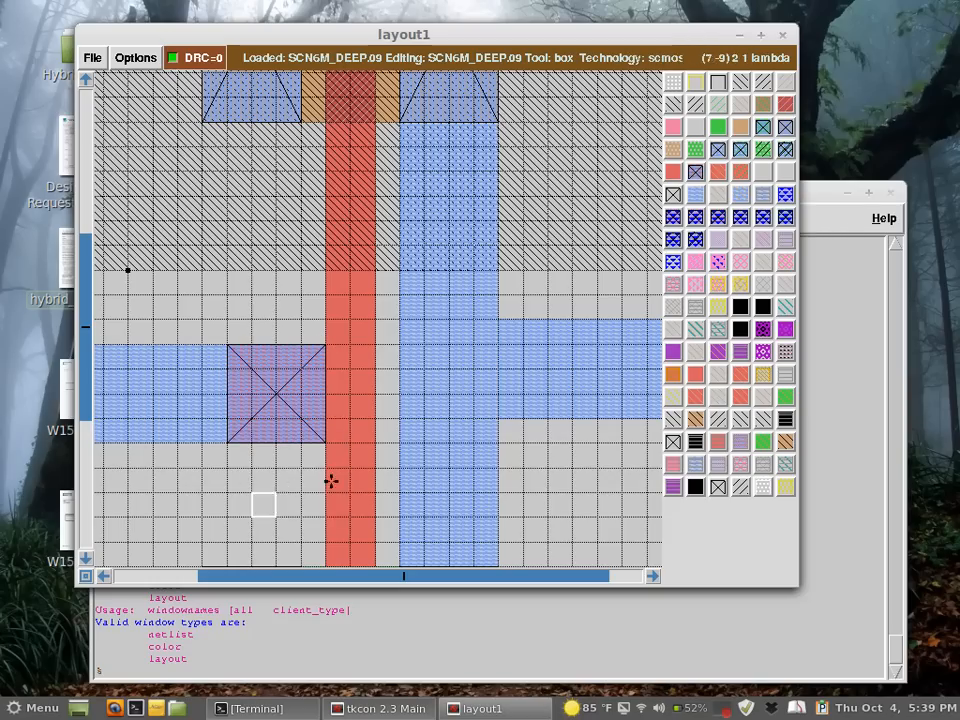
key(shift+z)
key(shift+z)
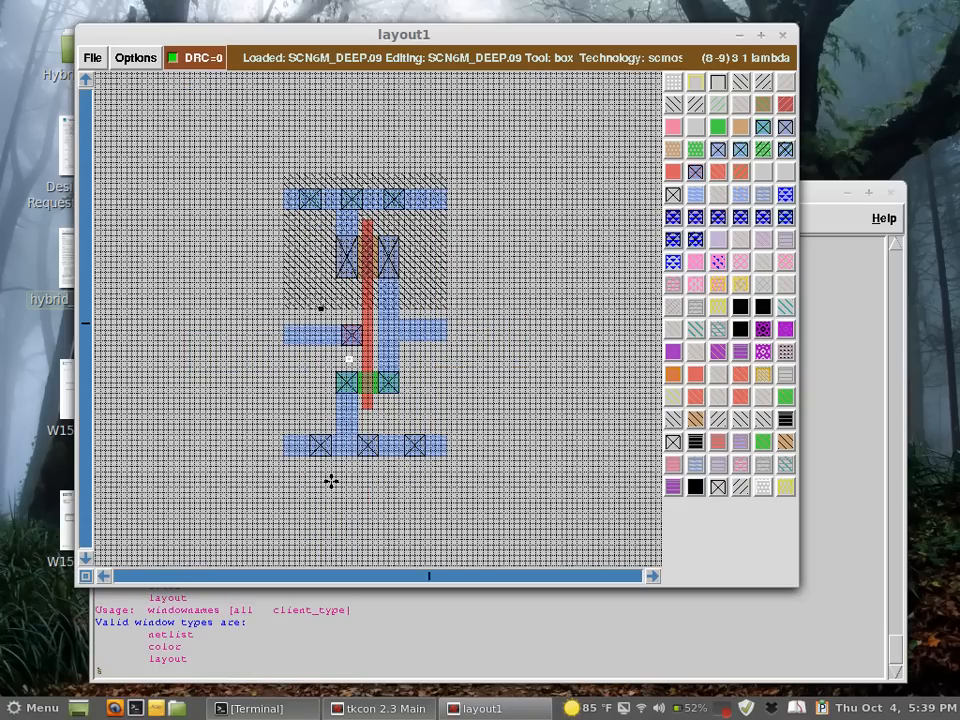
Examine the electrical connectivity of the input metal, the gate and the output metal by selecting their connected regions.
key(z)
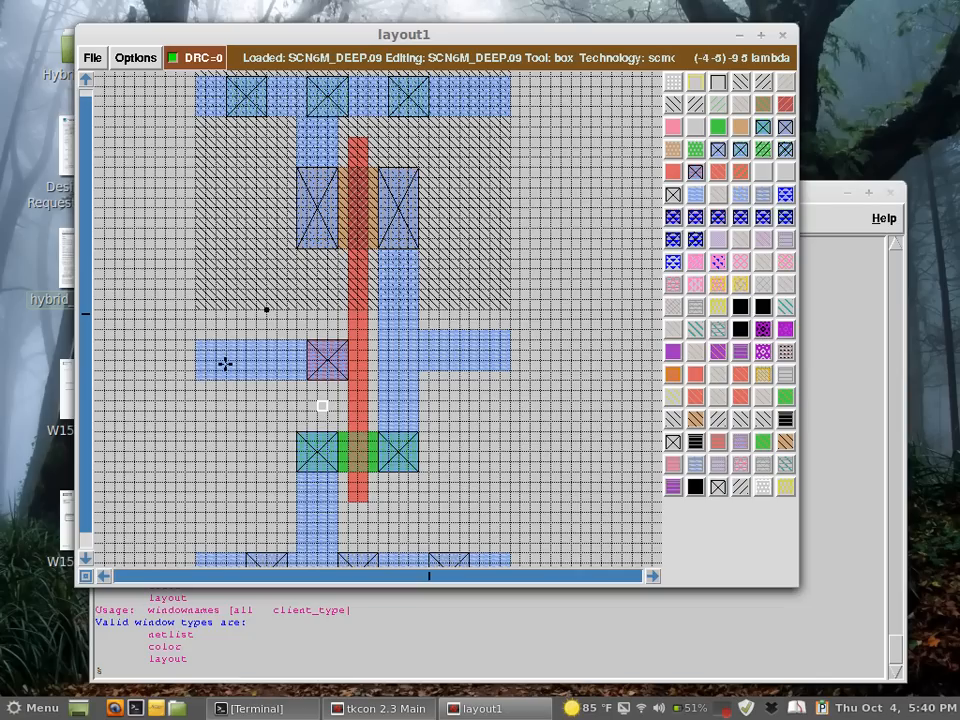
key(s)
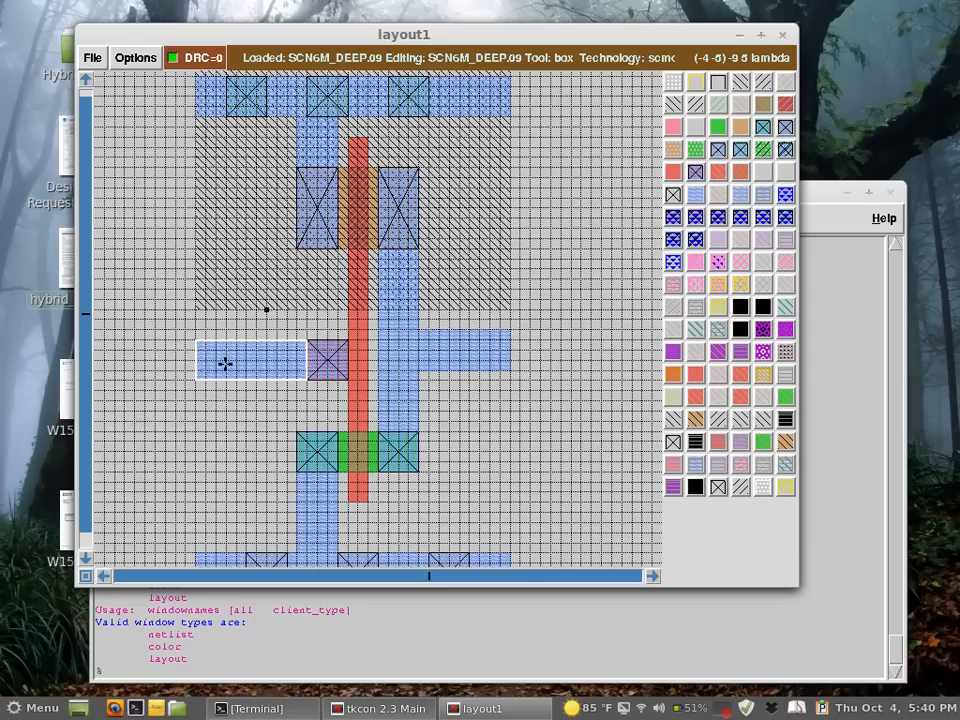
key(s)
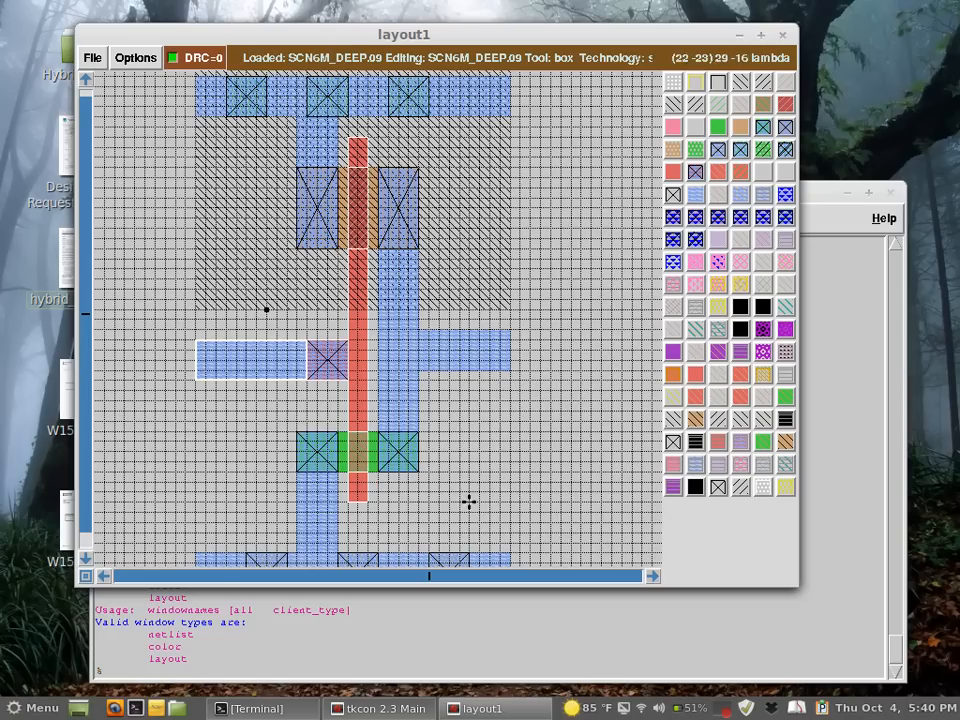
key(s)
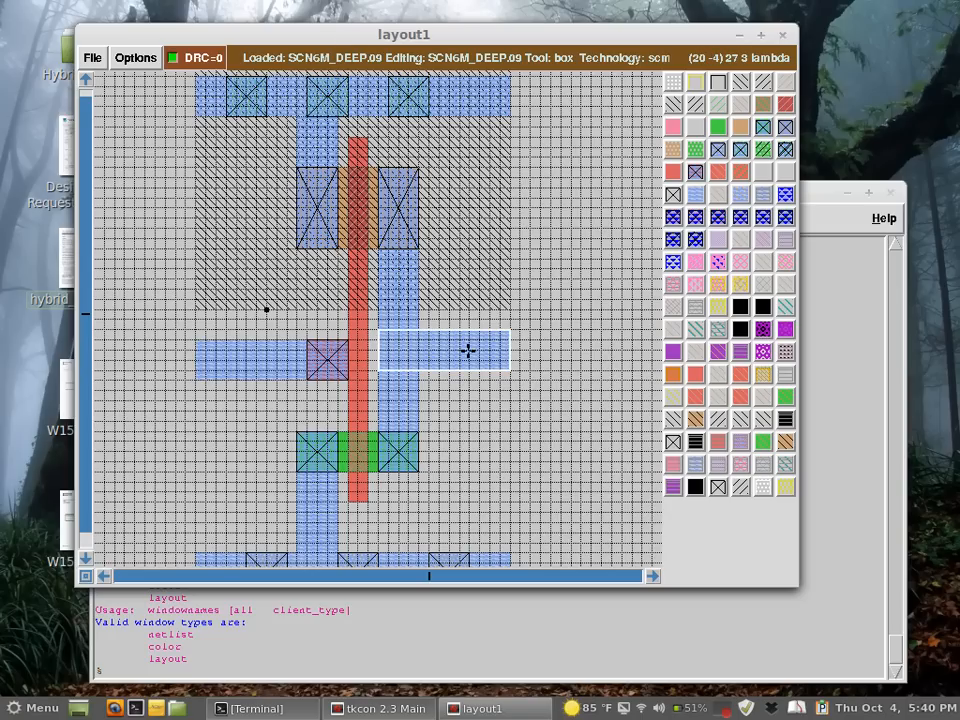
key(s)
key(s)
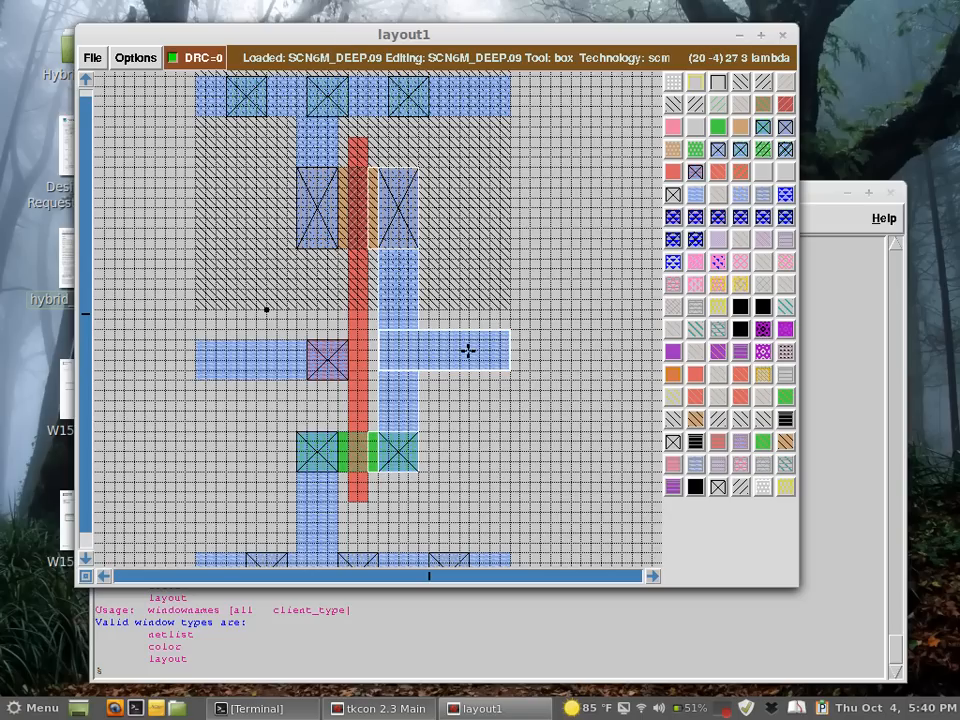
key(s)
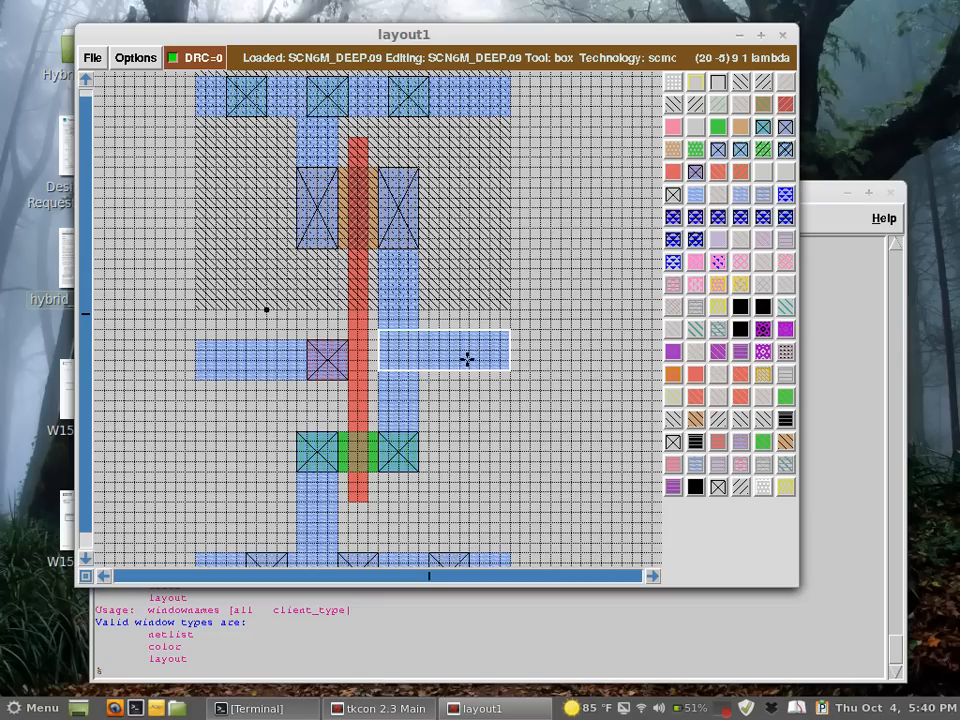
key(s)
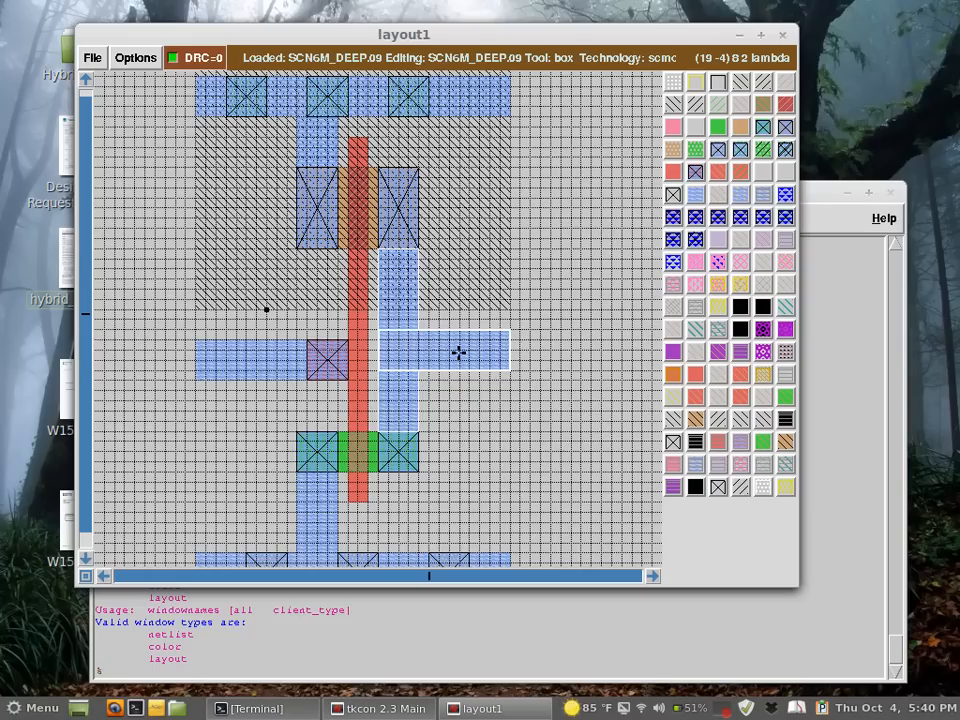
key(s)
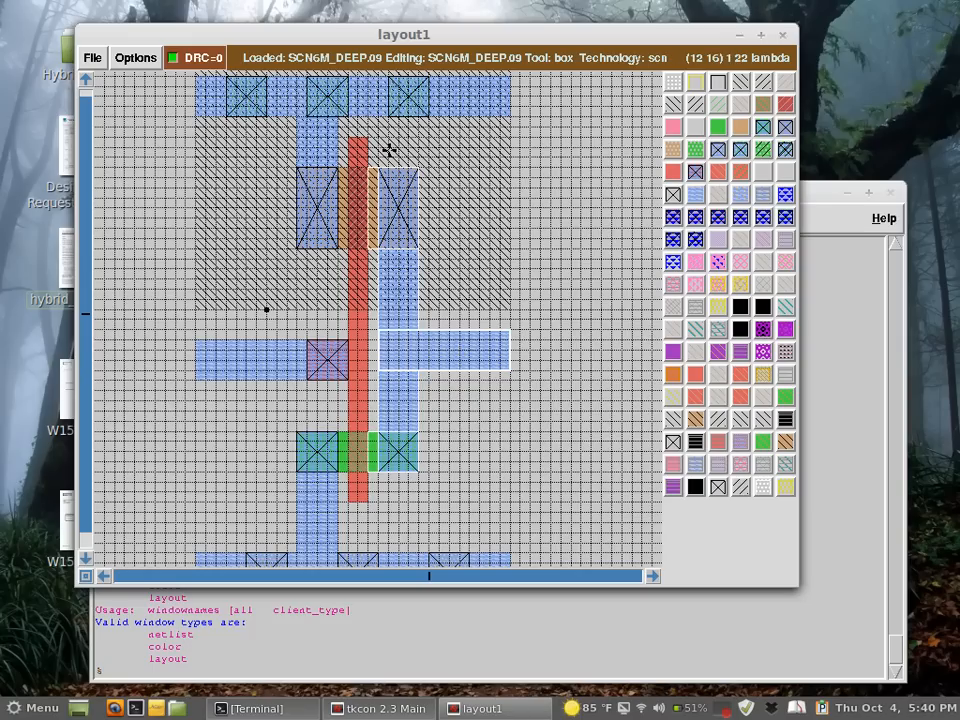
click(499, 481)
right_click(556, 435)
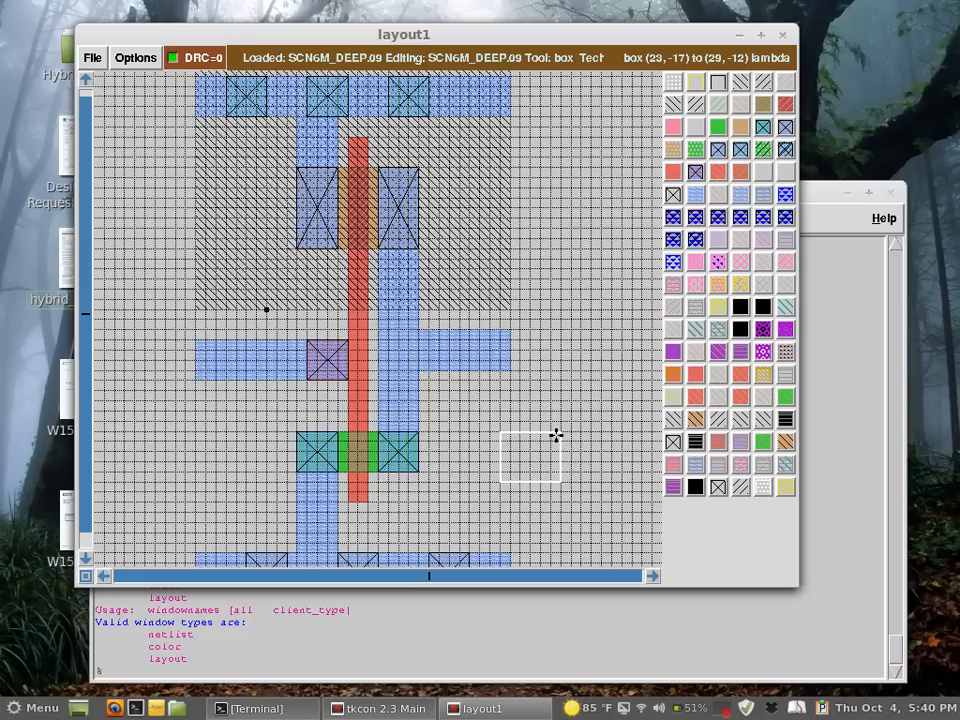
Shift the 9 by 4 lambda output metal strip down 1 lambda to line up with the input metal.
scroll(556, 436, down, 5)
scroll(556, 436, up, 5)
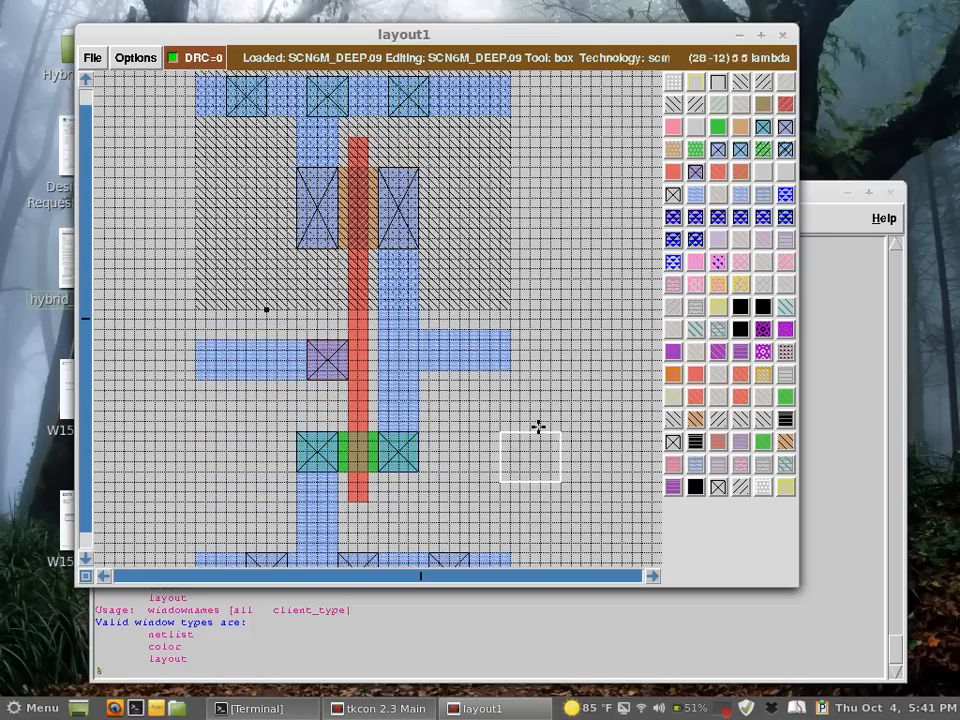
click(419, 370)
right_click(509, 331)
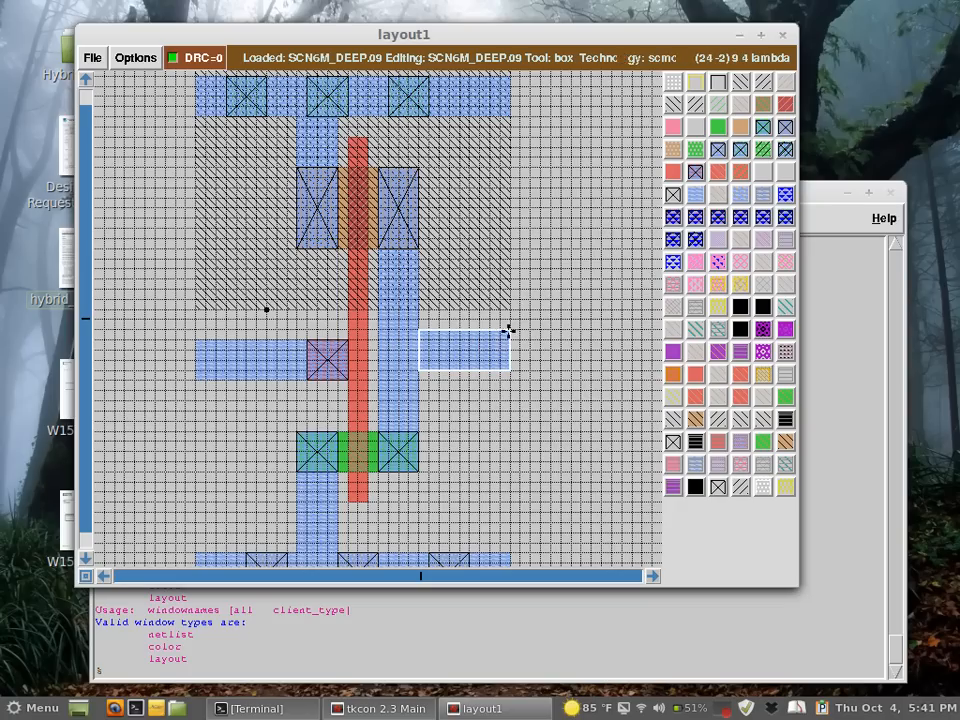
middle_click(391, 383)
click(510, 449)
right_click(602, 382)
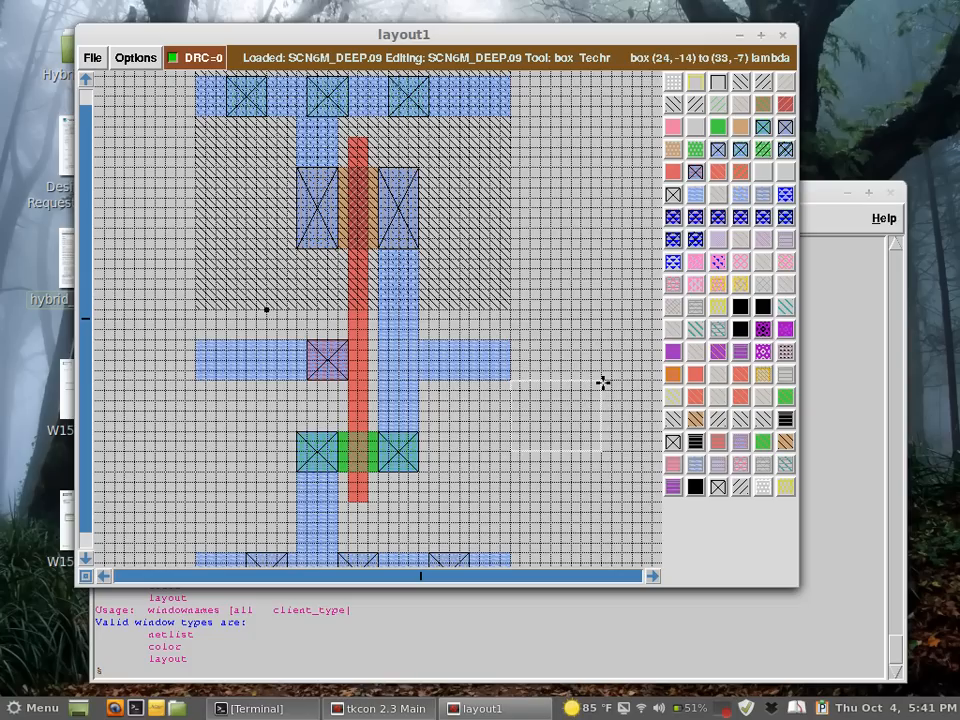
Examine the inverter layout vertically, from the supply rail with its n-well contacts to the ground rail.
scroll(602, 382, up, 2)
scroll(602, 382, down, 2)
scroll(602, 382, up, 2)
scroll(602, 382, down, 2)
scroll(602, 382, left, 1)
scroll(603, 382, right, 1)
scroll(603, 382, down, 1)
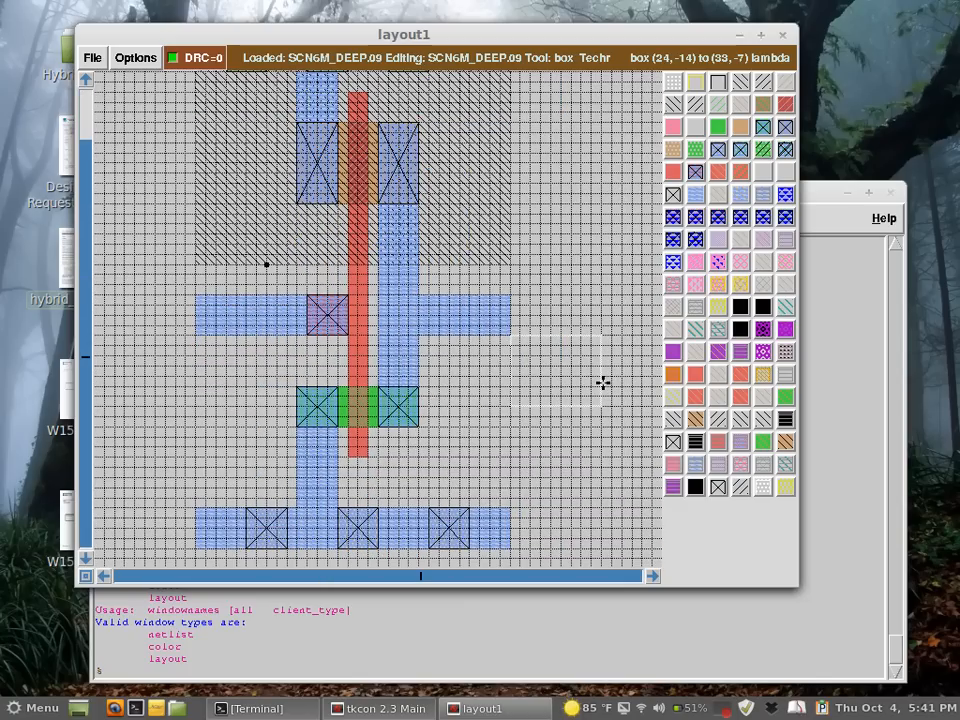
scroll(603, 382, up, 2)
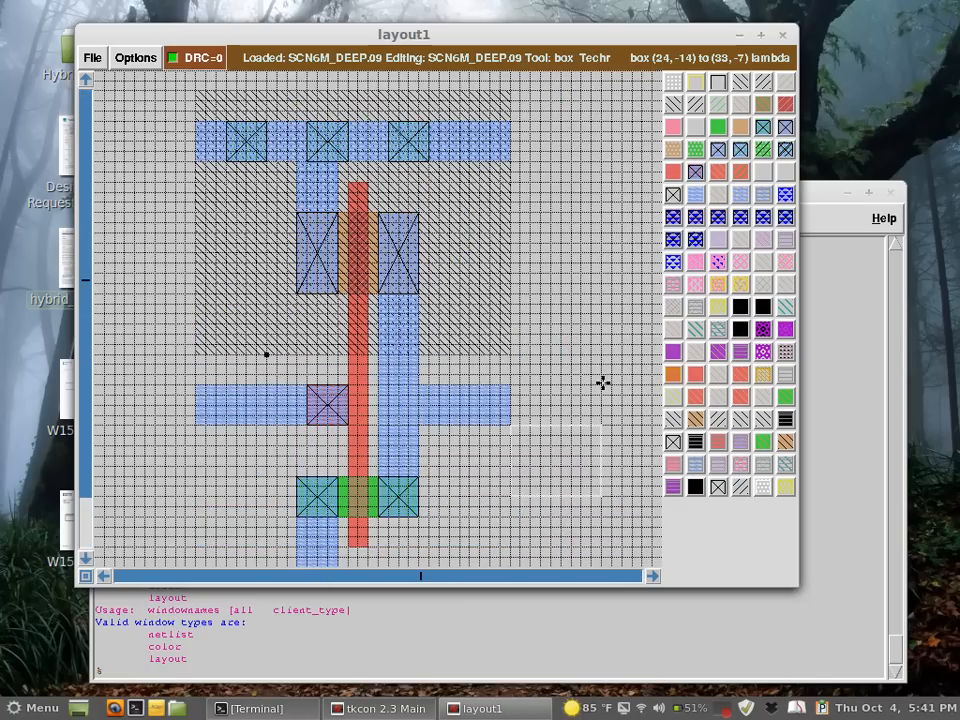
scroll(603, 382, down, 2)
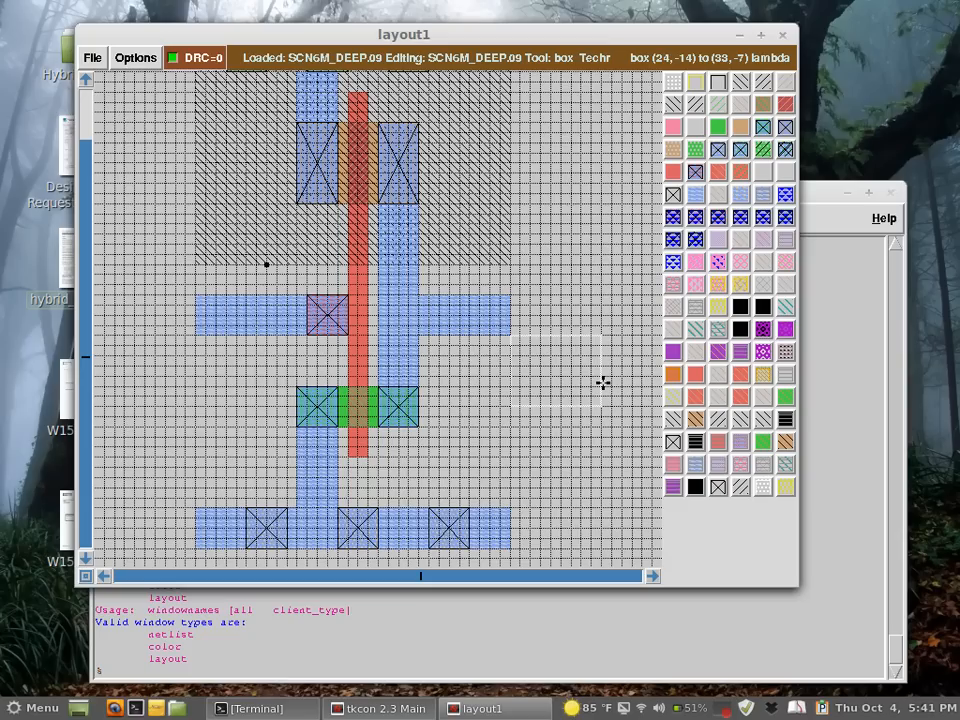
scroll(603, 382, up, 1)
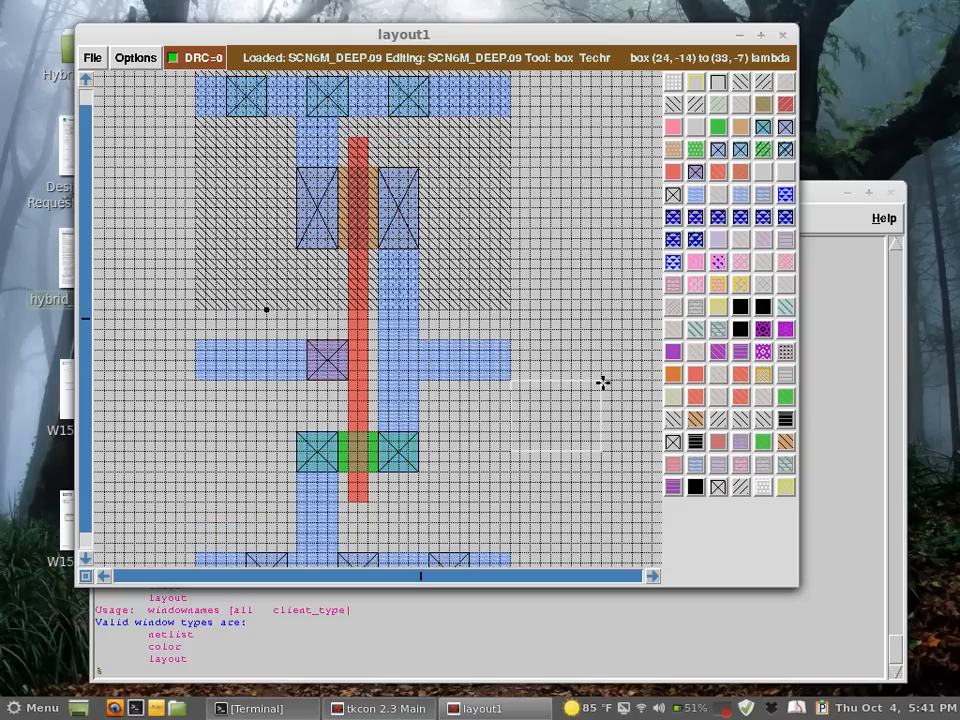
Shift the ground rail with its three substrate contacts up 4 lambda toward the NMOS transistor, shortening its metal link.
scroll(603, 382, down, 2)
click(150, 527)
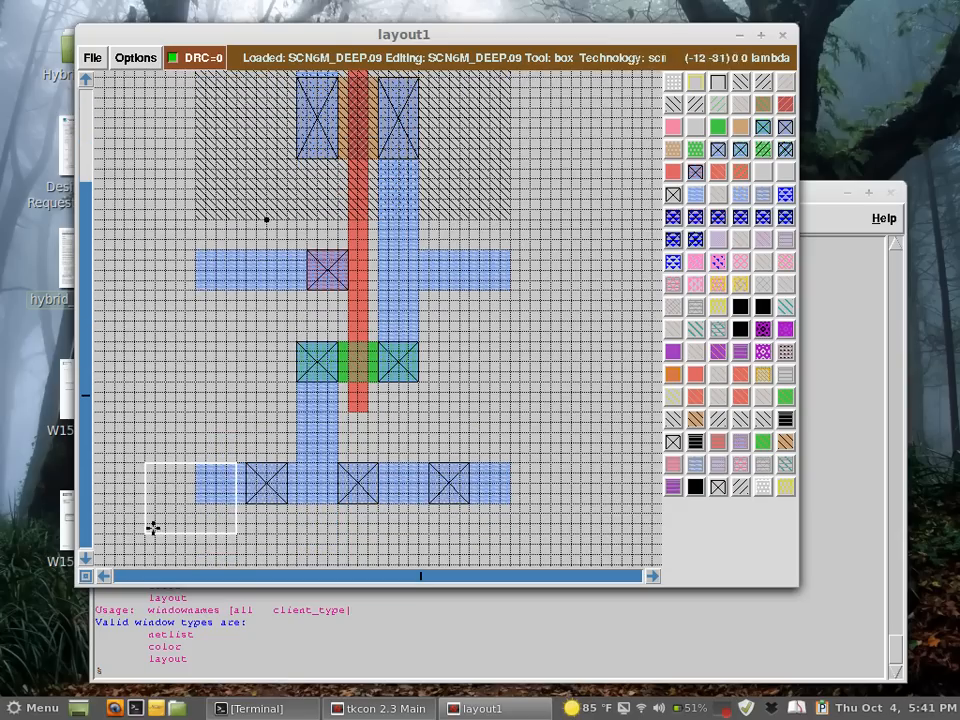
right_click(572, 433)
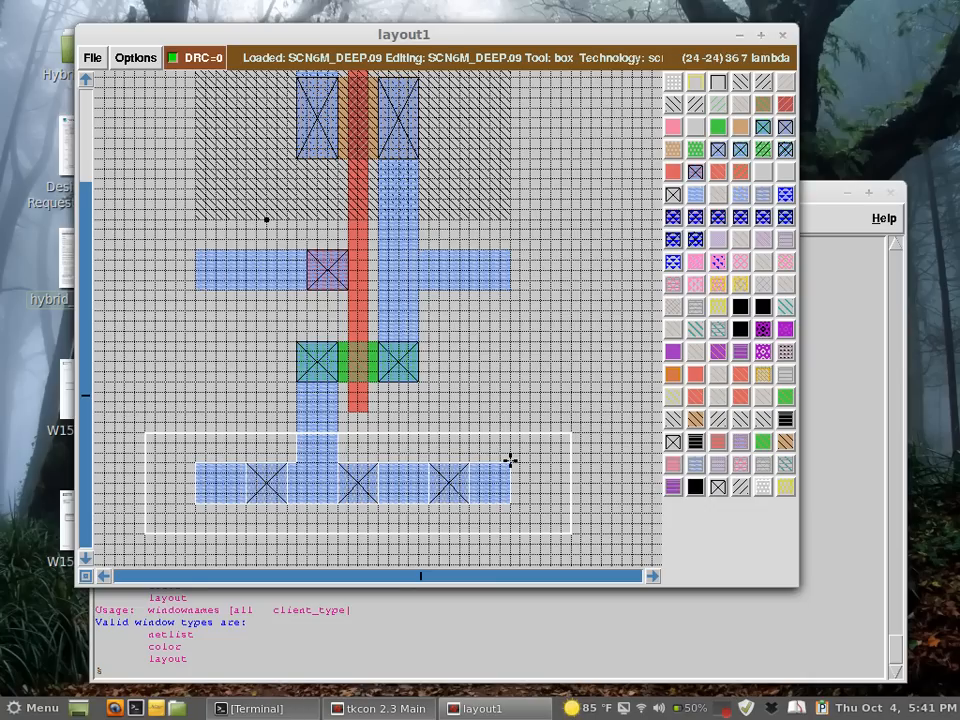
key(e)
key(e)
key(e)
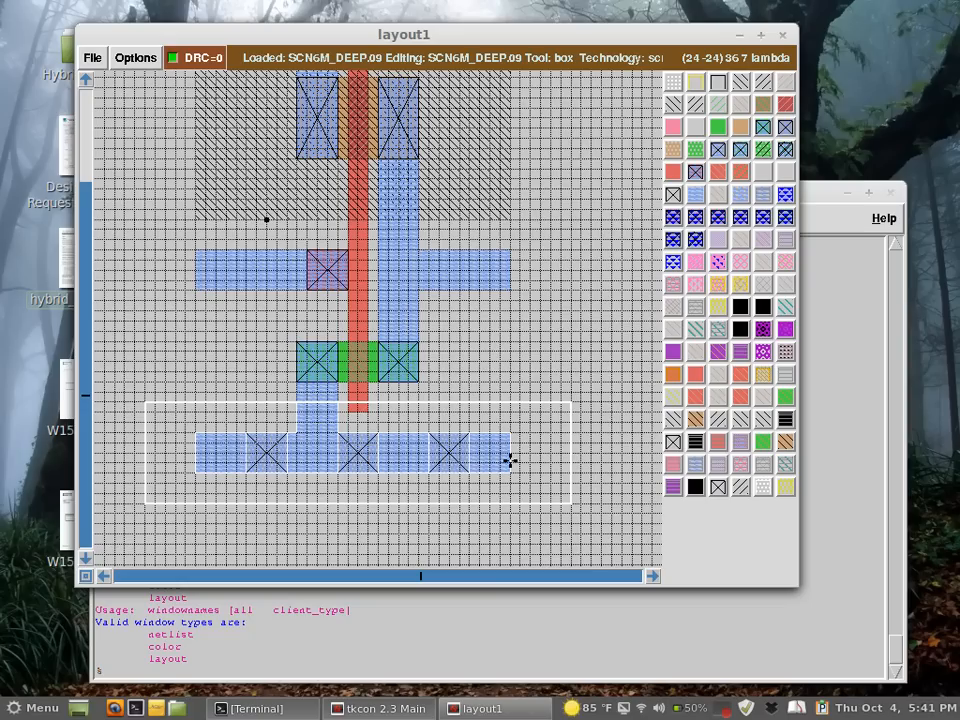
key(e)
key(e)
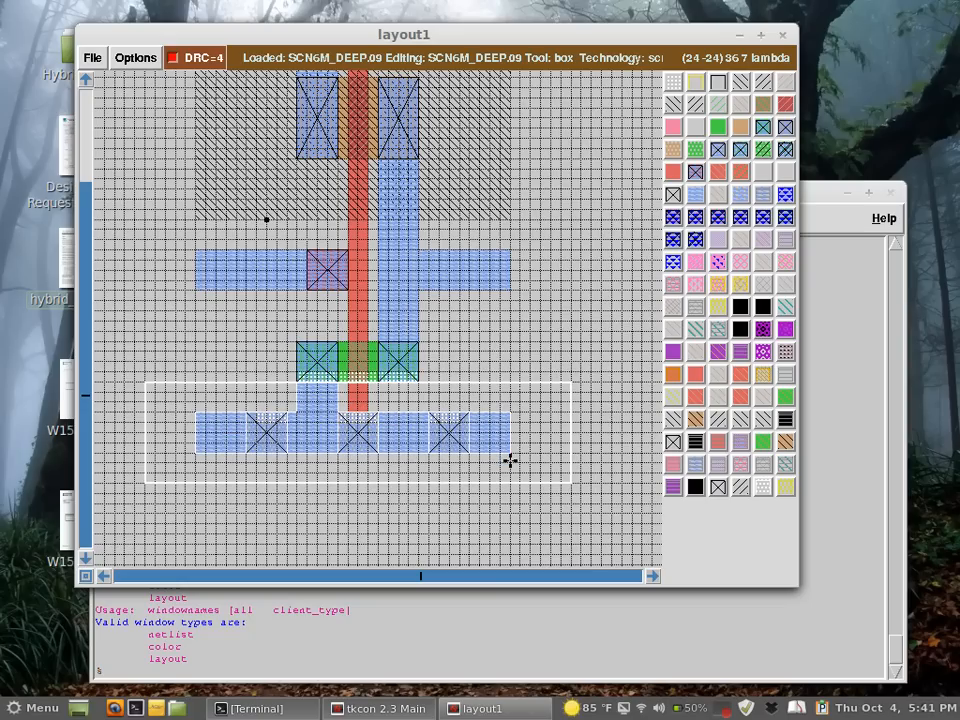
key(w)
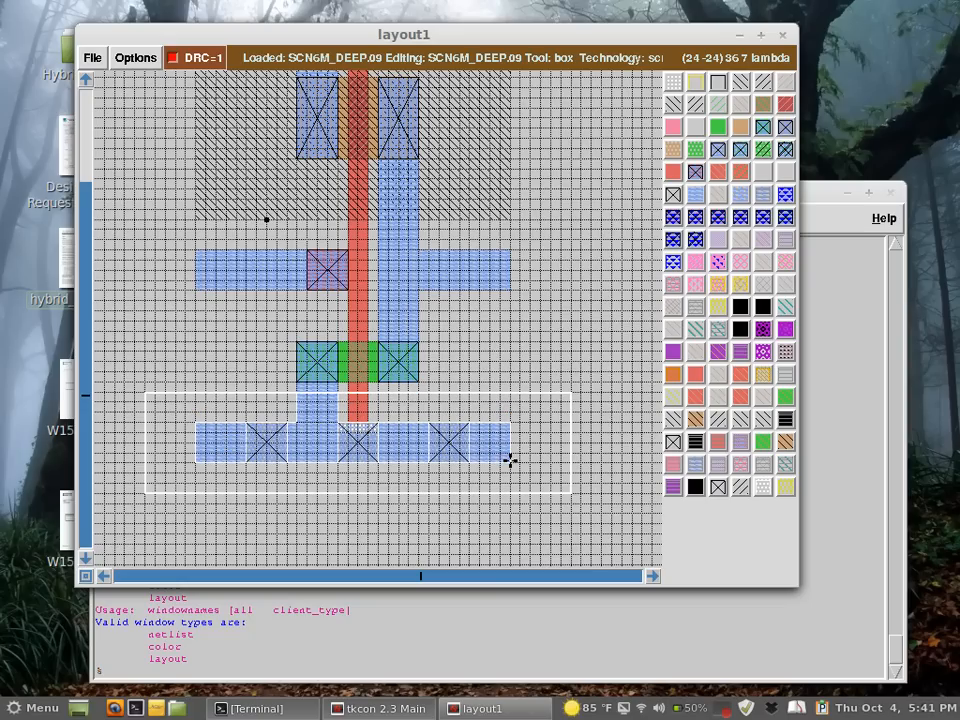
key(u)
key(u)
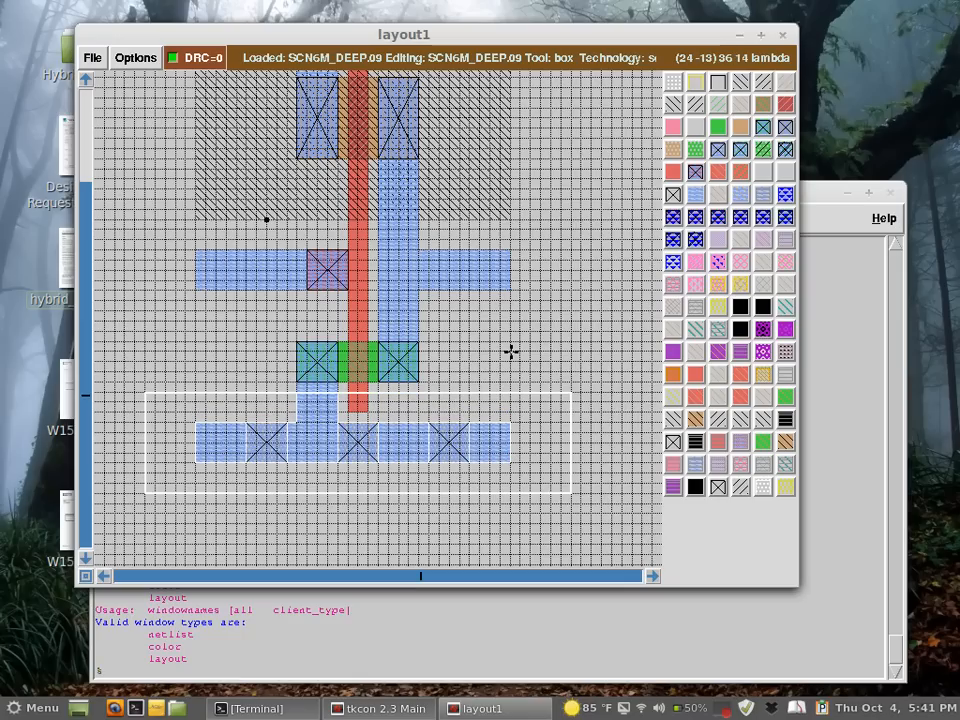
scroll(511, 351, up, 5)
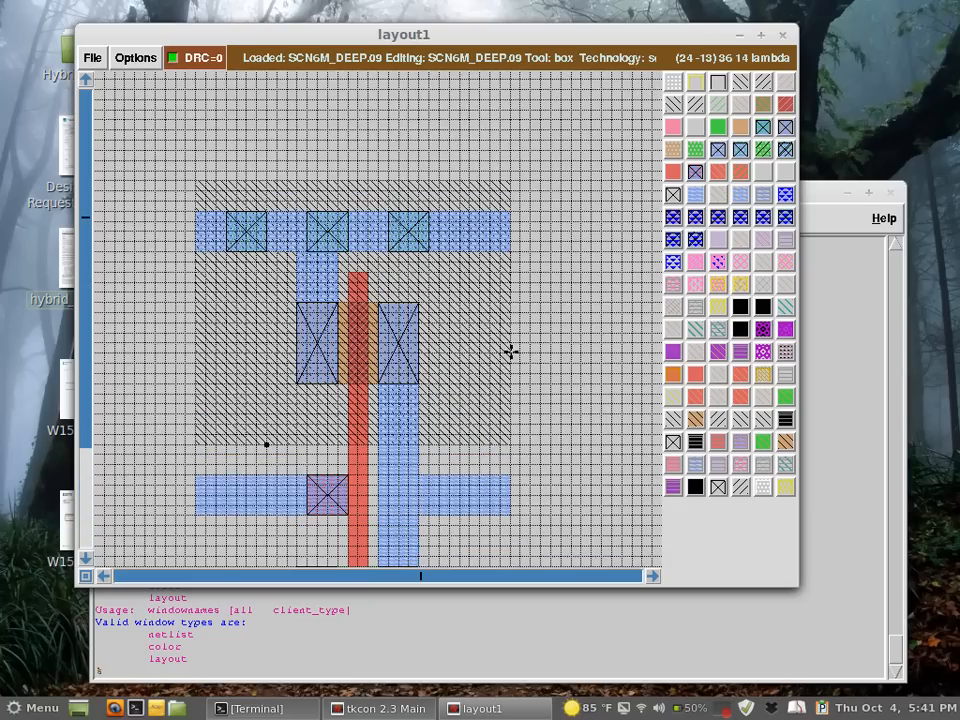
click(155, 271)
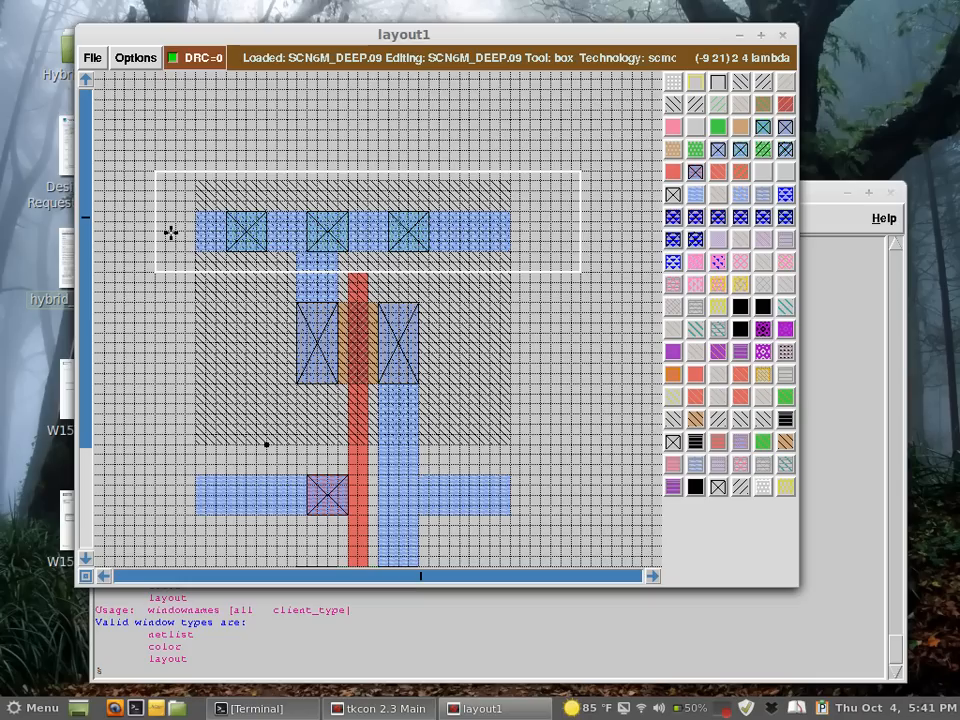
key(a)
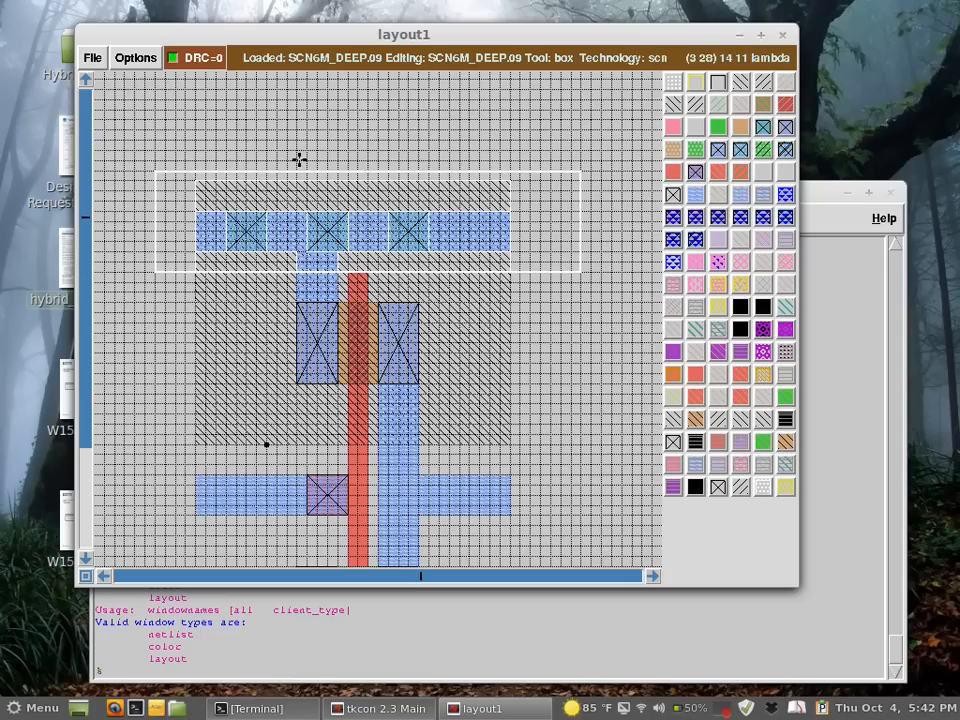
scroll(429, 547, down, 3)
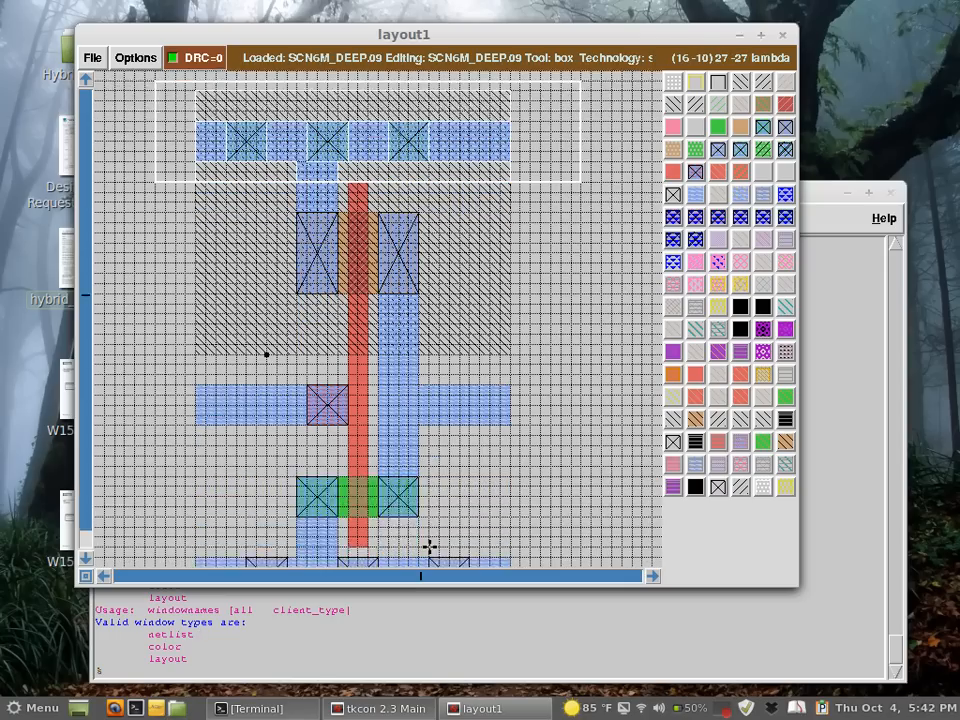
click(441, 409)
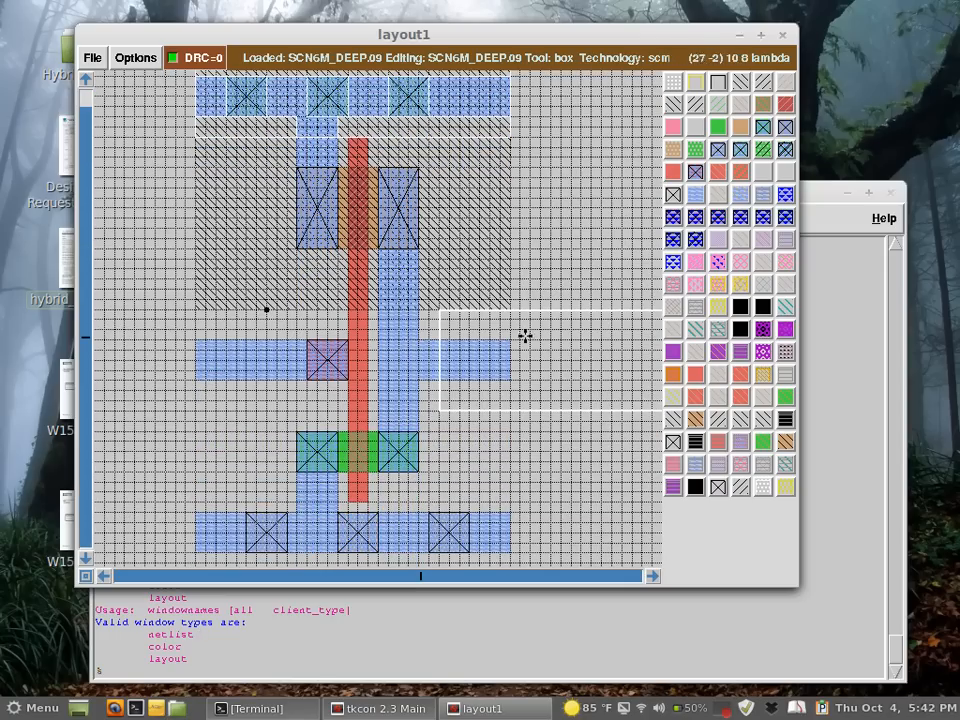
key(s)
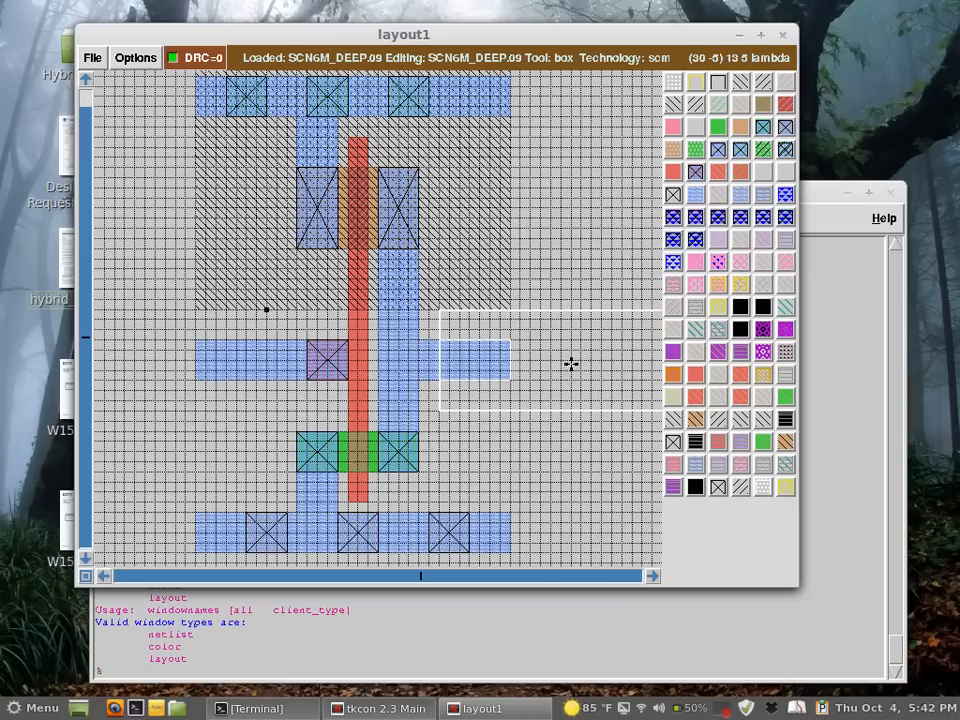
click(598, 222)
right_click(608, 211)
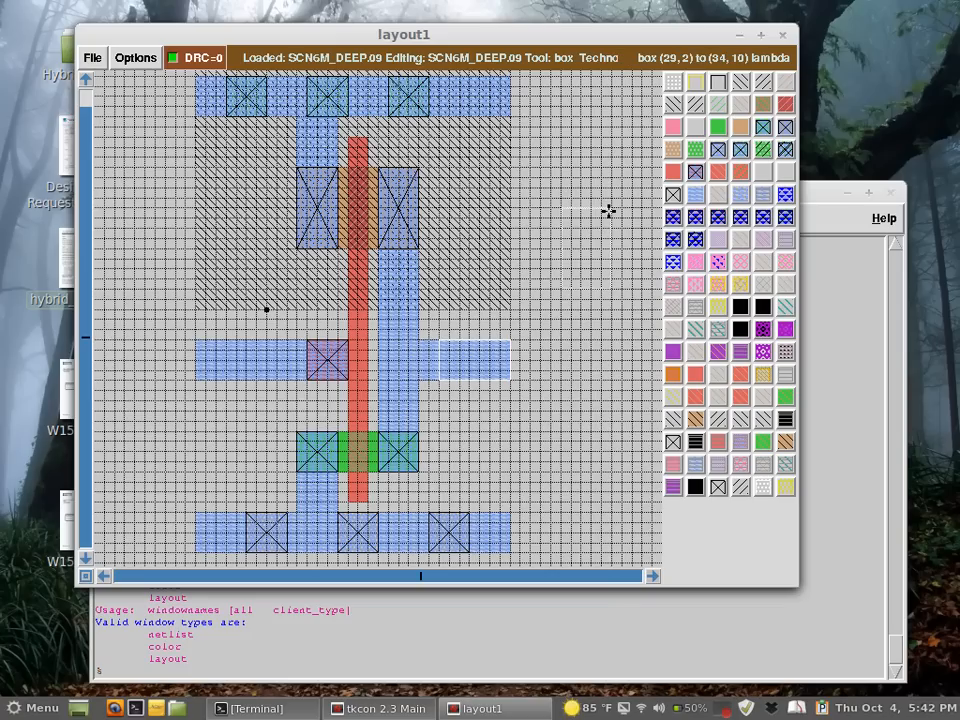
Select the supply rail with its contacts and the upper n-well edge from (-12, 17) to (28, 29) lambda and shift them down 1 lambda.
key(Up)
key(Up)
key(Up)
key(Up)
key(Left)
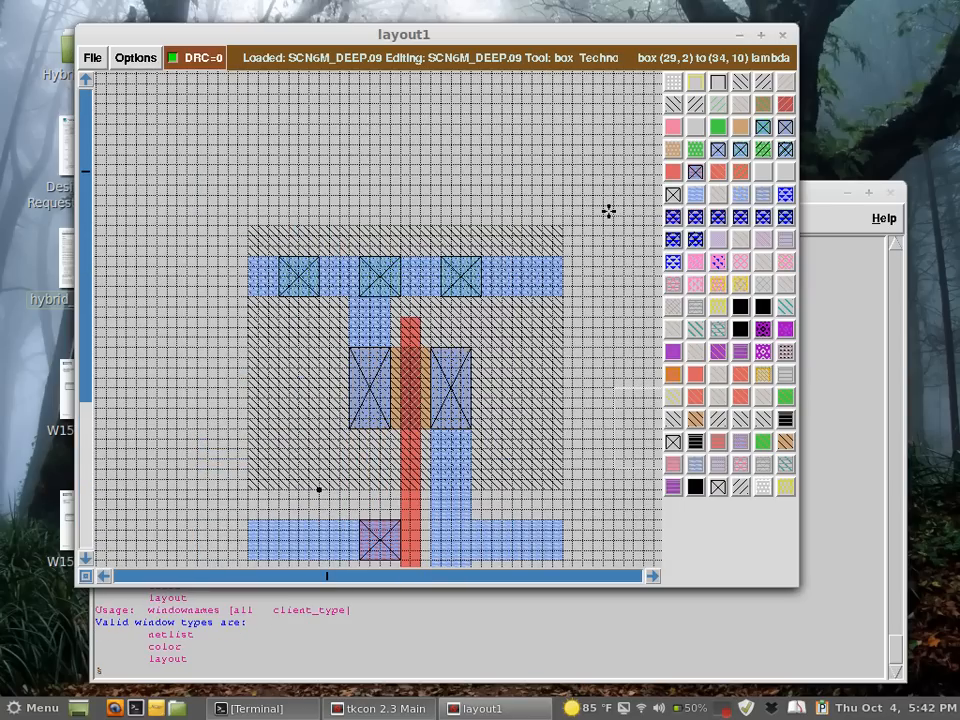
click(199, 316)
right_click(603, 191)
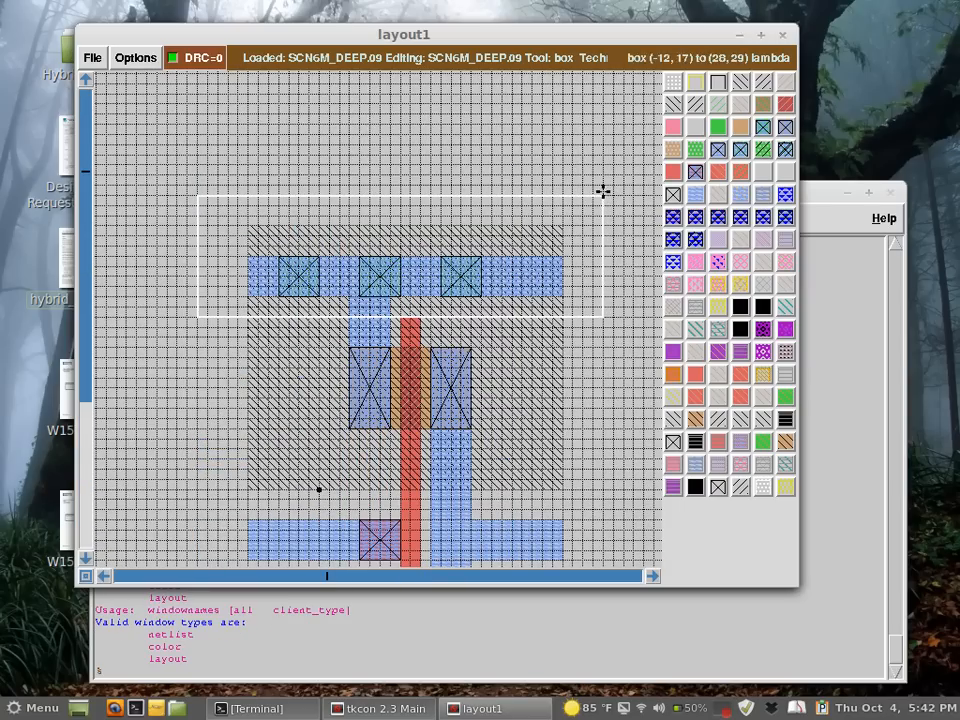
key(a)
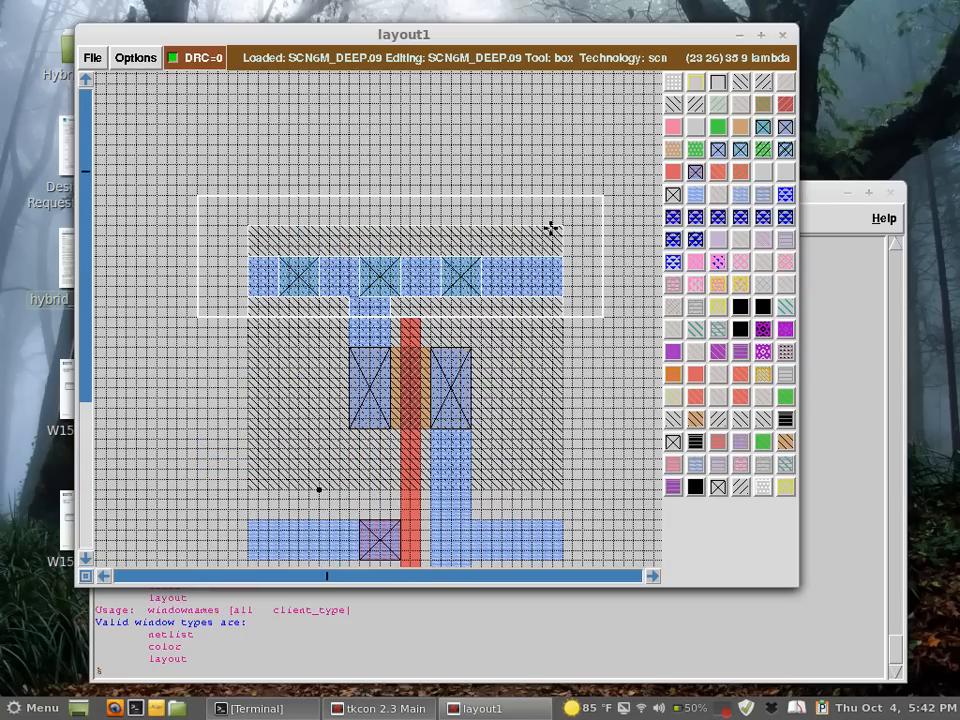
key(KP_2)
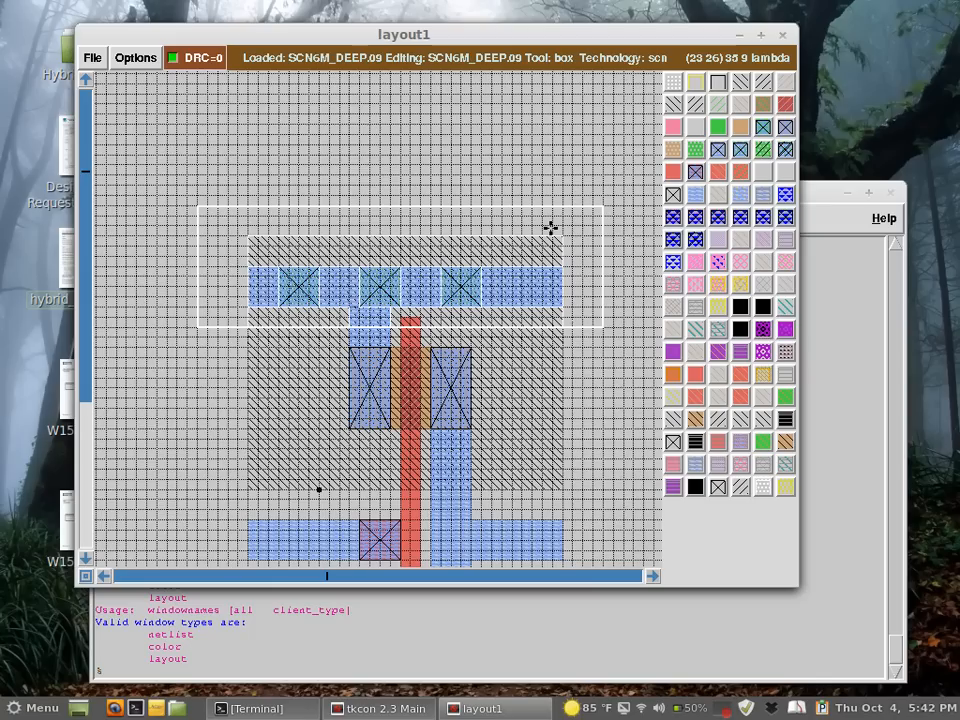
click(493, 187)
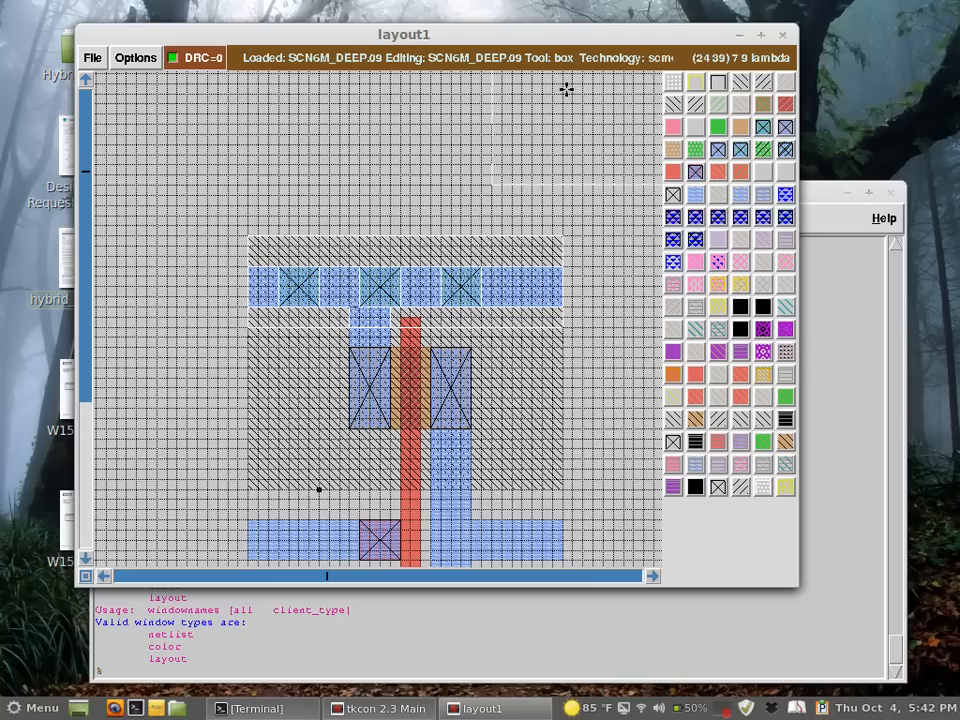
Try to shift the NMOS transistor and the ground rail up 2 lambda, and move them back down.
key(shift+z)
key(Down)
key(Down)
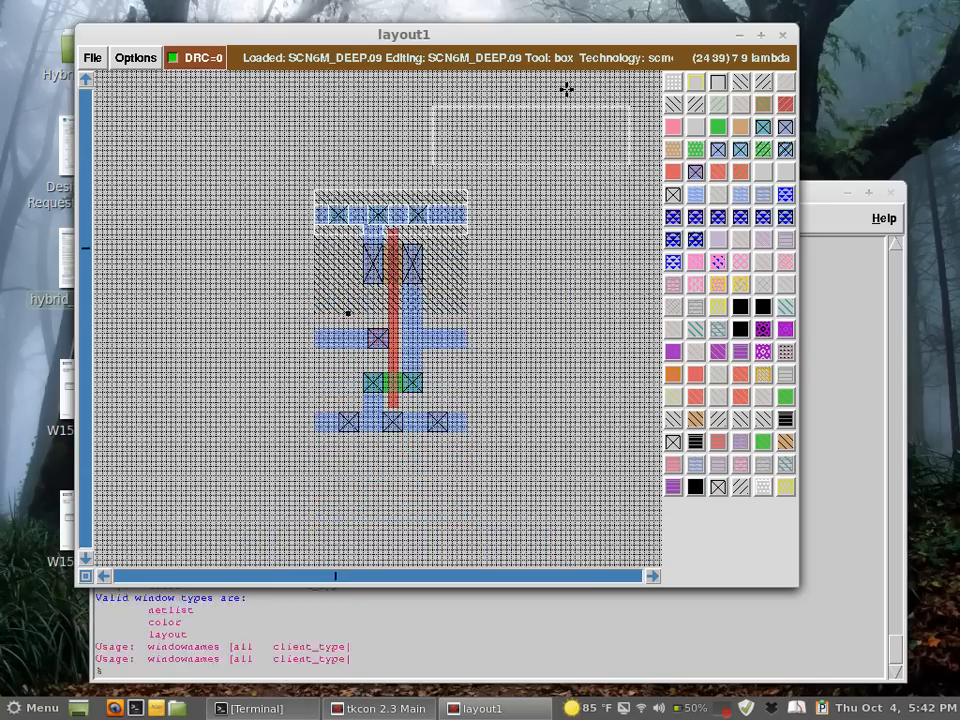
key(z)
key(Right)
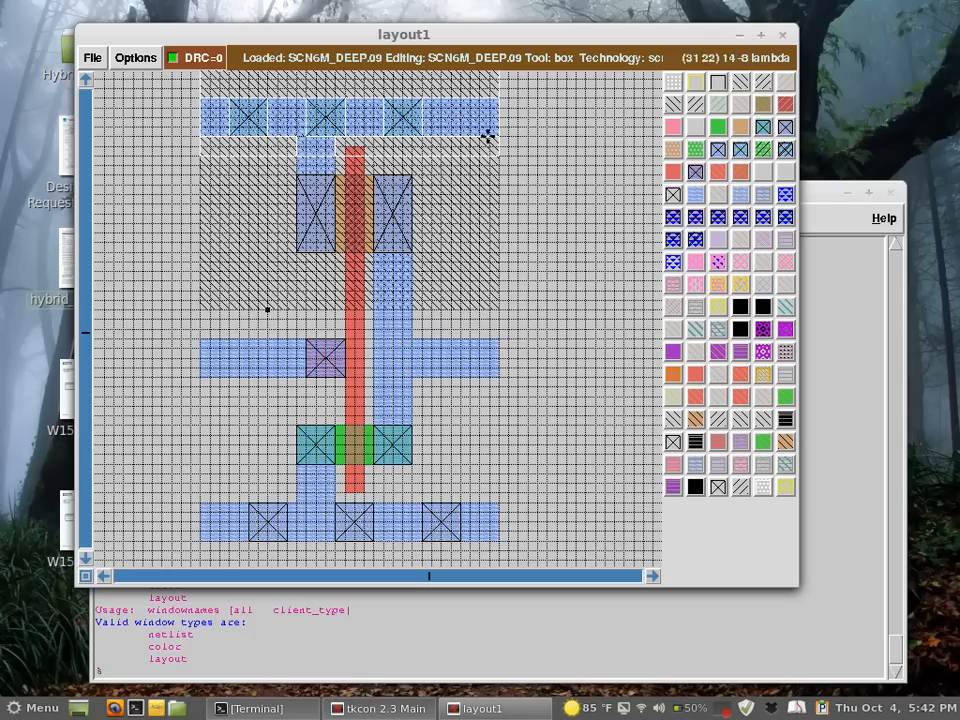
click(155, 541)
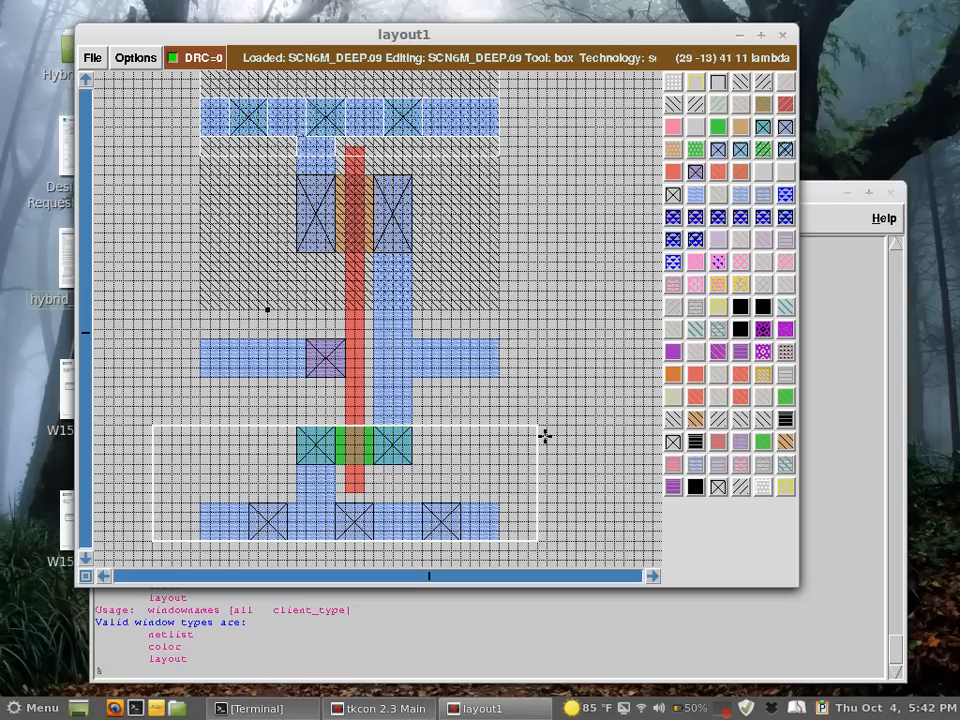
key(a)
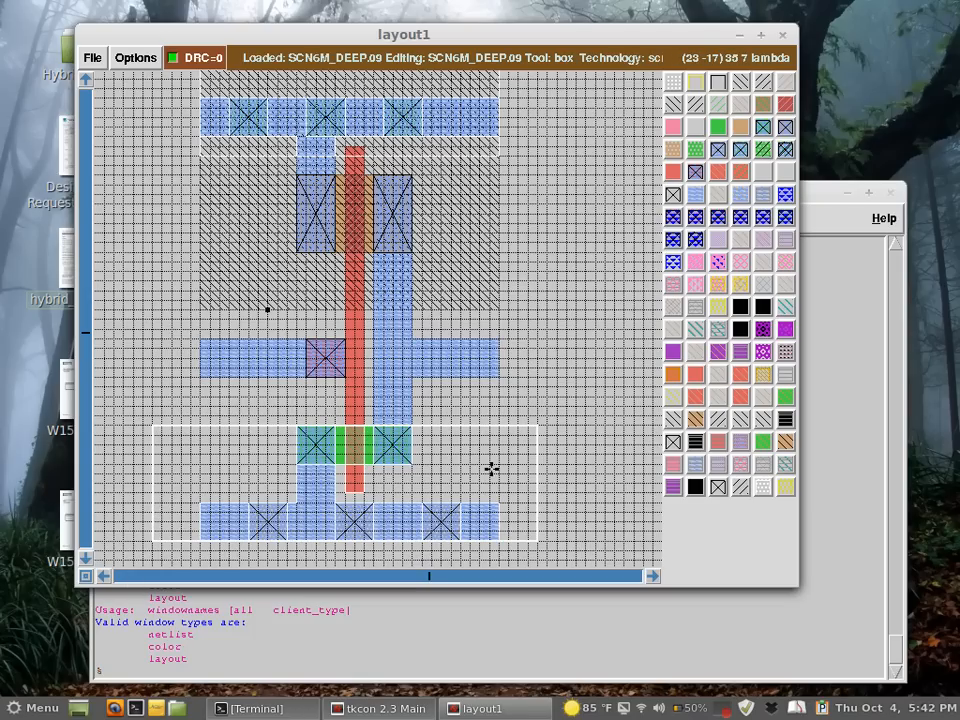
key(KP_8)
key(KP_8)
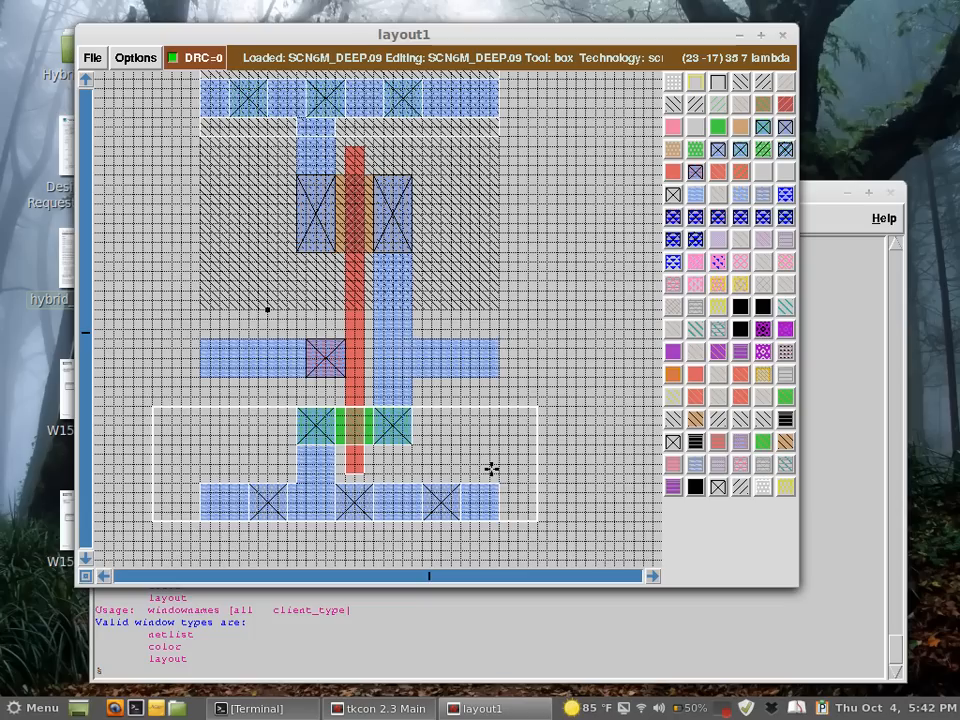
key(KP_2)
key(KP_2)
click(602, 406)
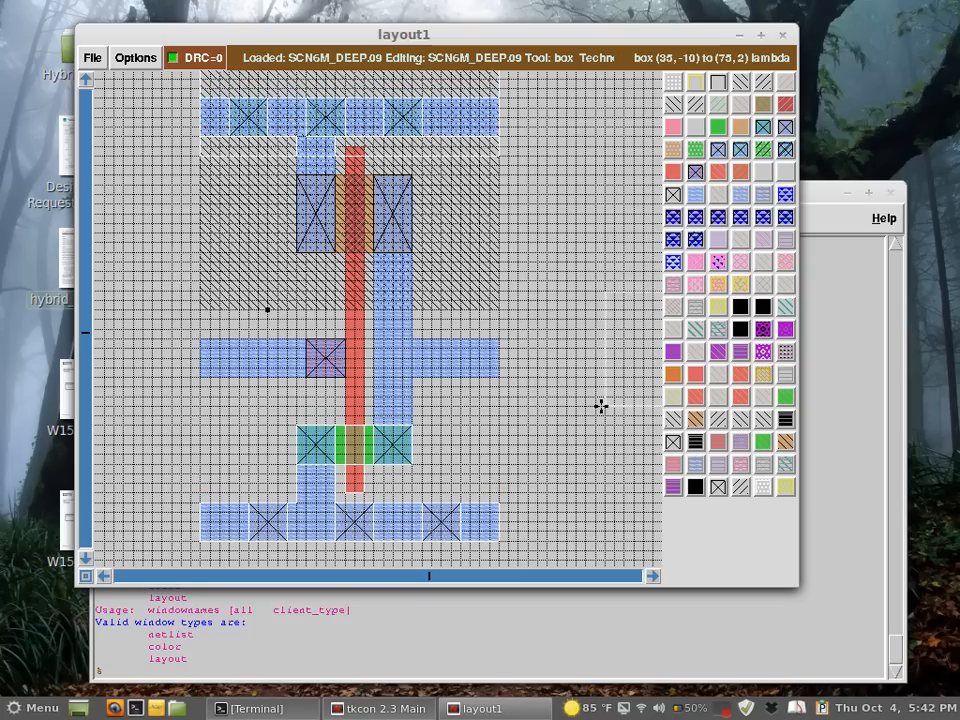
Select only the NMOS transistor and the ground rail, shift them up 2 lambda toward the input and output metal, and clear the selection.
click(184, 549)
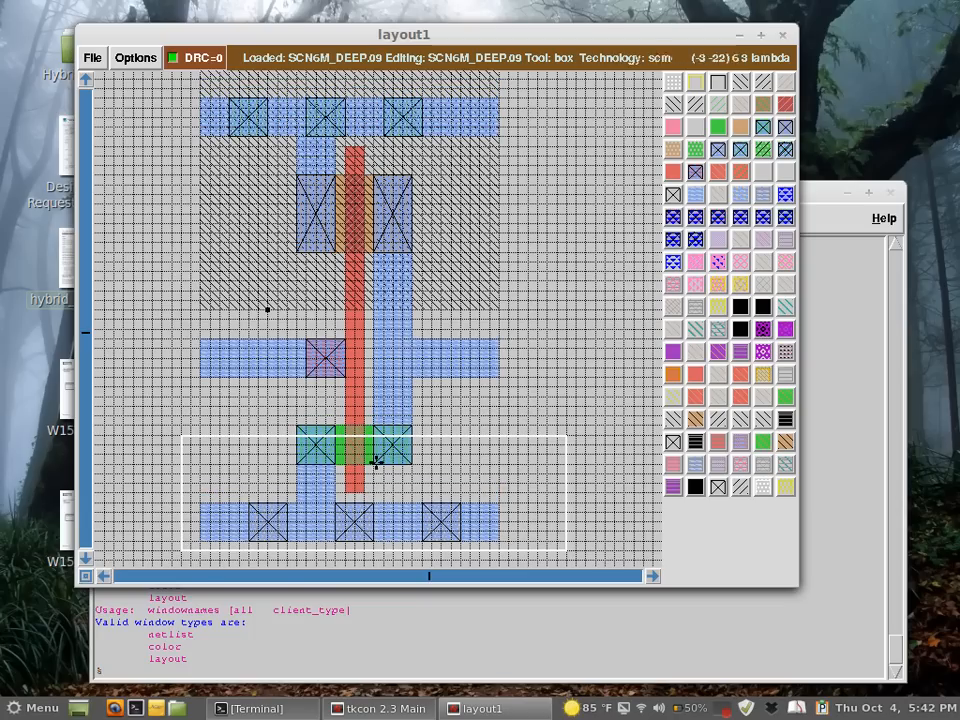
right_click(557, 398)
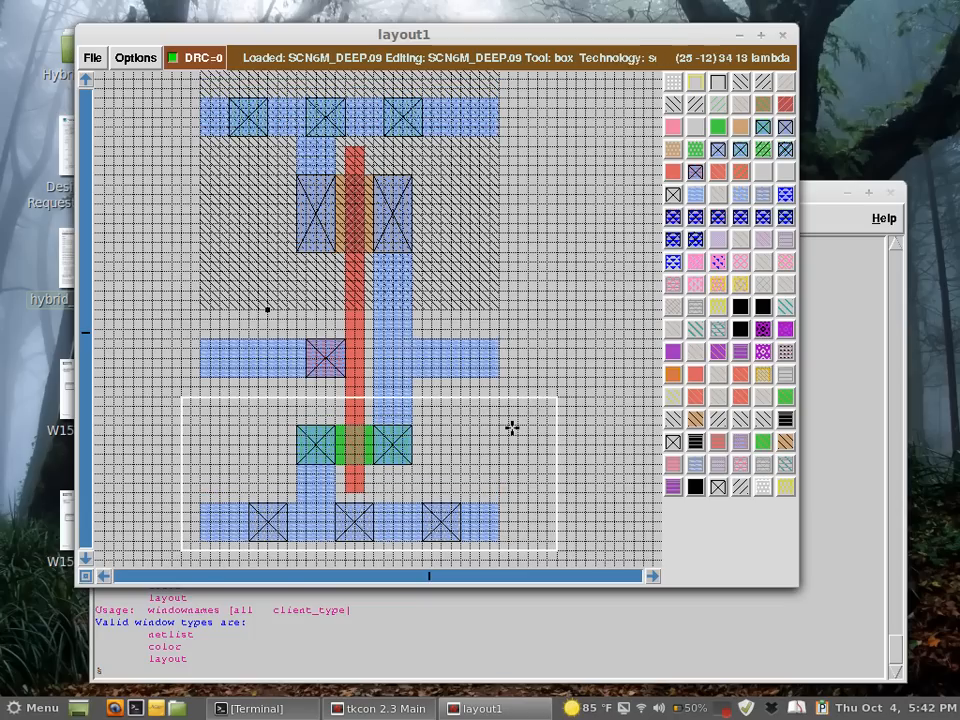
key(a)
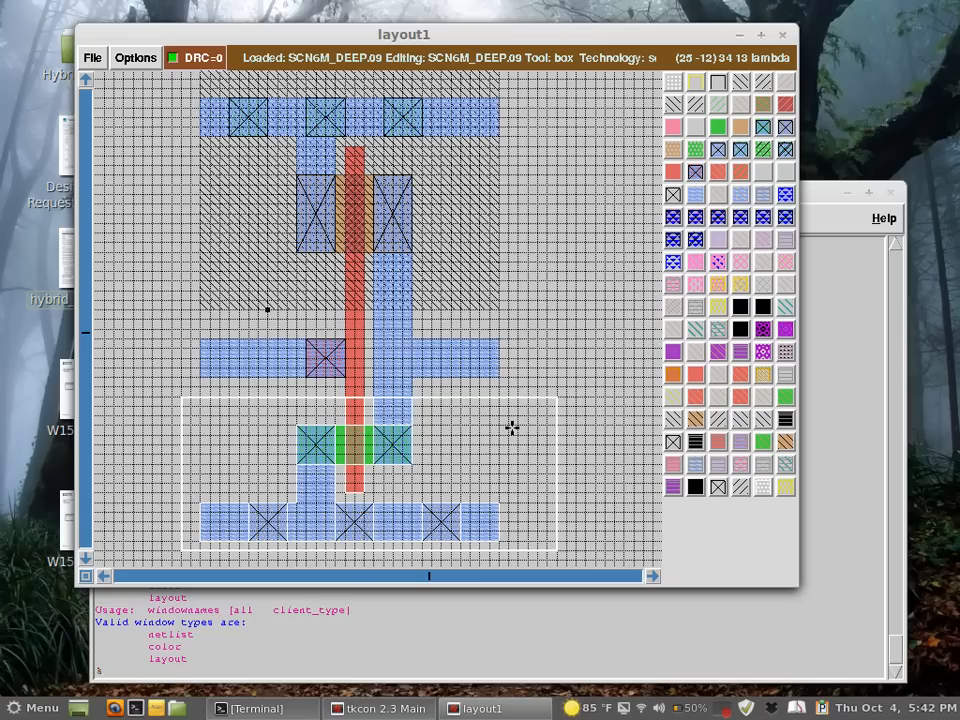
key(KP_8)
key(KP_8)
key(KP_8)
key(KP_8)
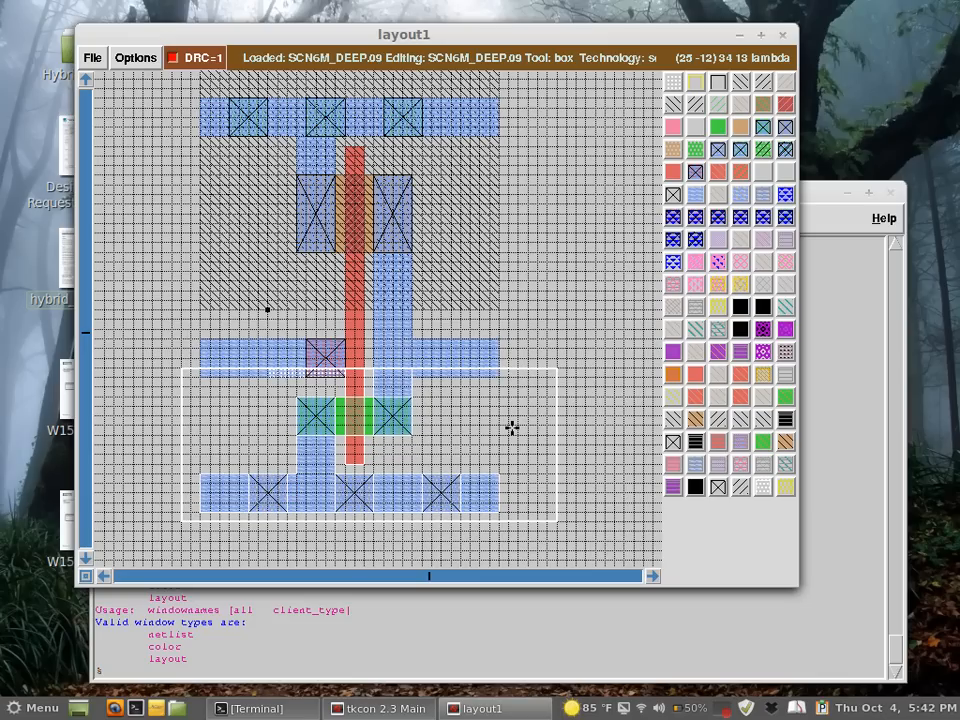
key(KP_2)
key(Escape)
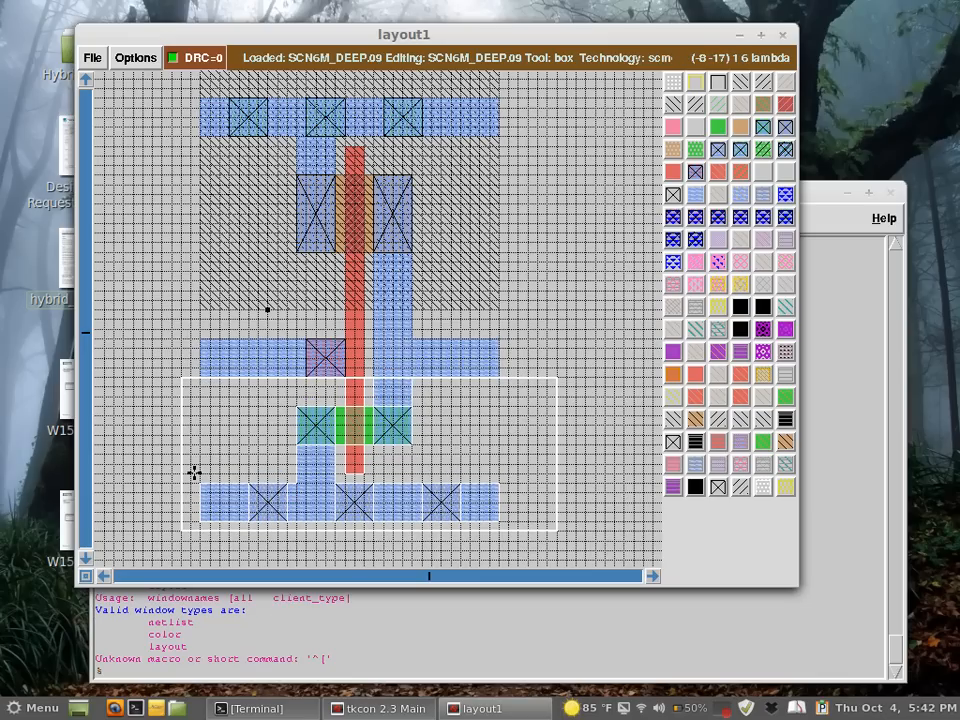
key(comma)
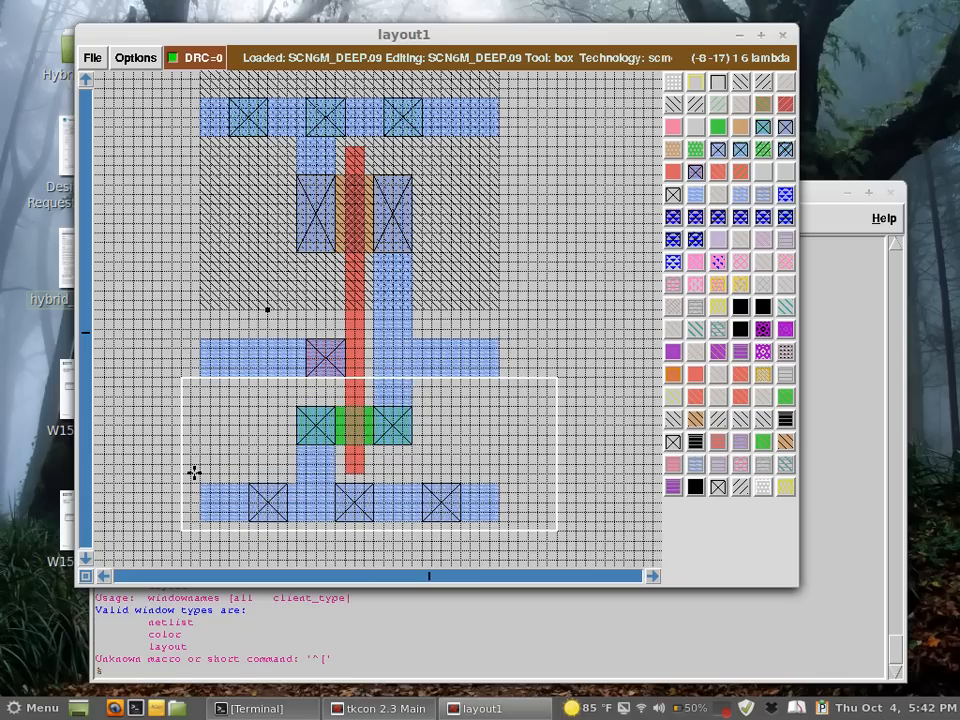
click(557, 330)
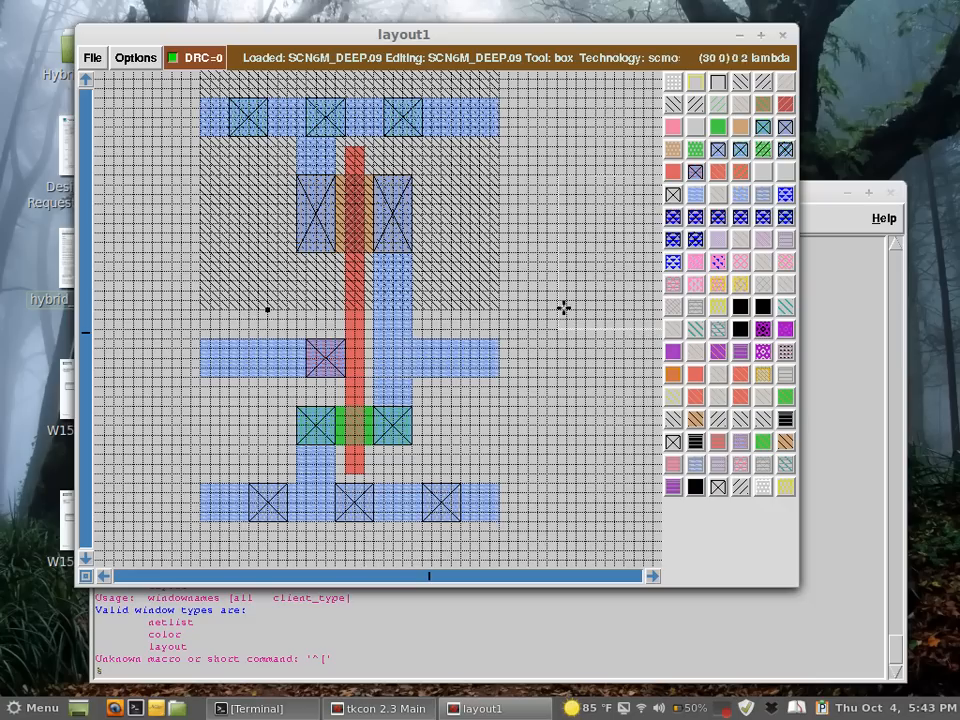
Examine the compacted inverter layout from the supply rail down to the ground rail.
right_click(630, 254)
key(Up)
key(Up)
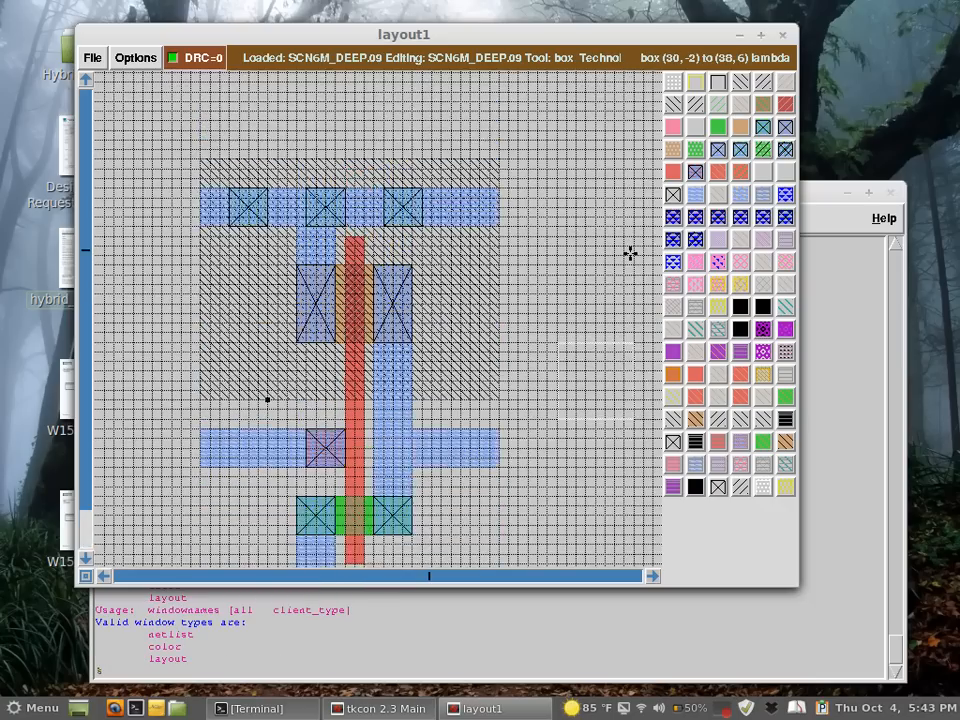
key(Left)
key(Down)
key(Down)
key(Right)
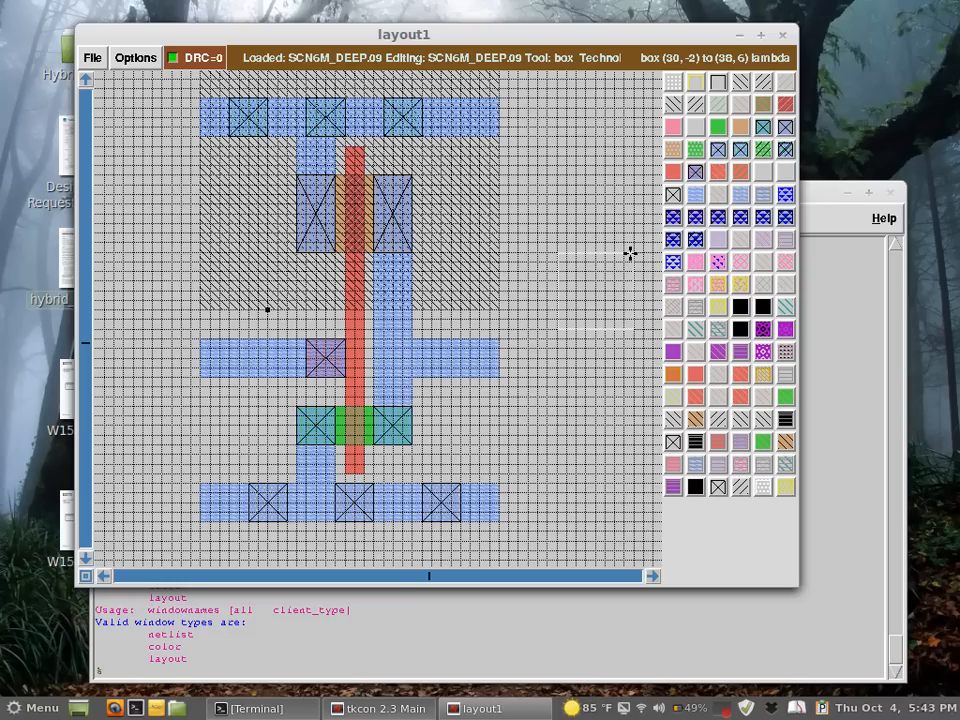
scroll(630, 253, up, 1)
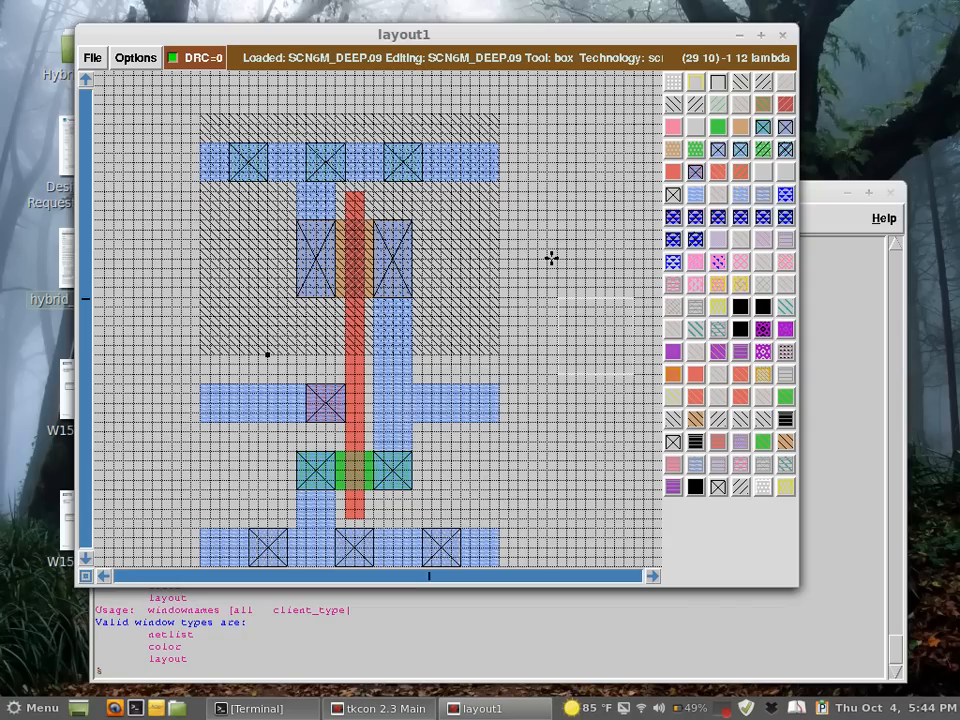
scroll(551, 258, down, 1)
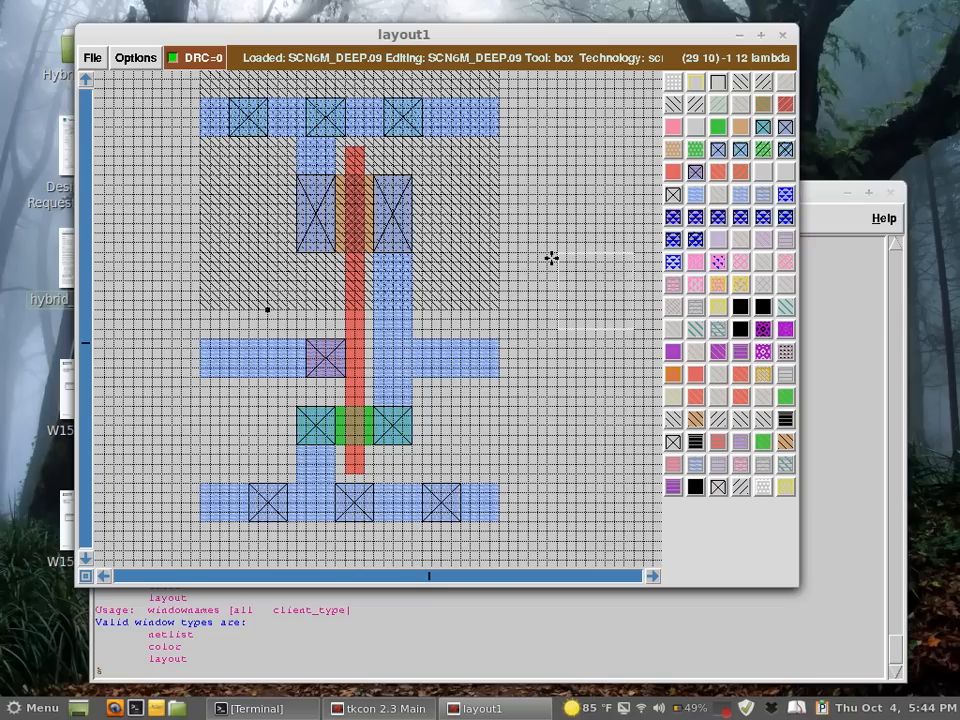
scroll(551, 258, up, 1)
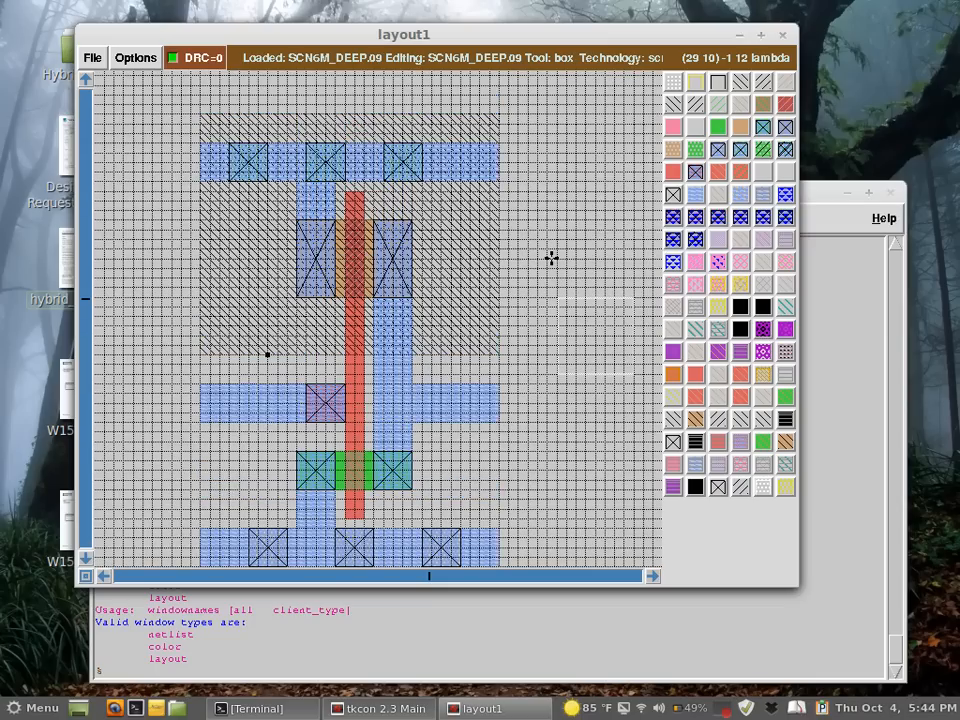
key(Z)
key(z)
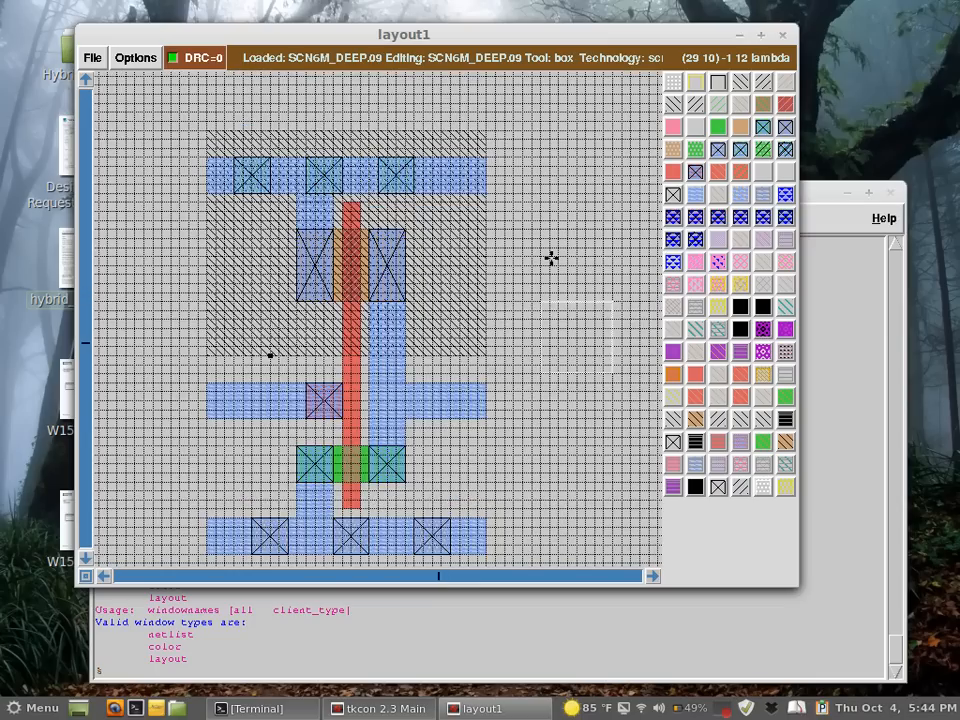
scroll(551, 258, down, 1)
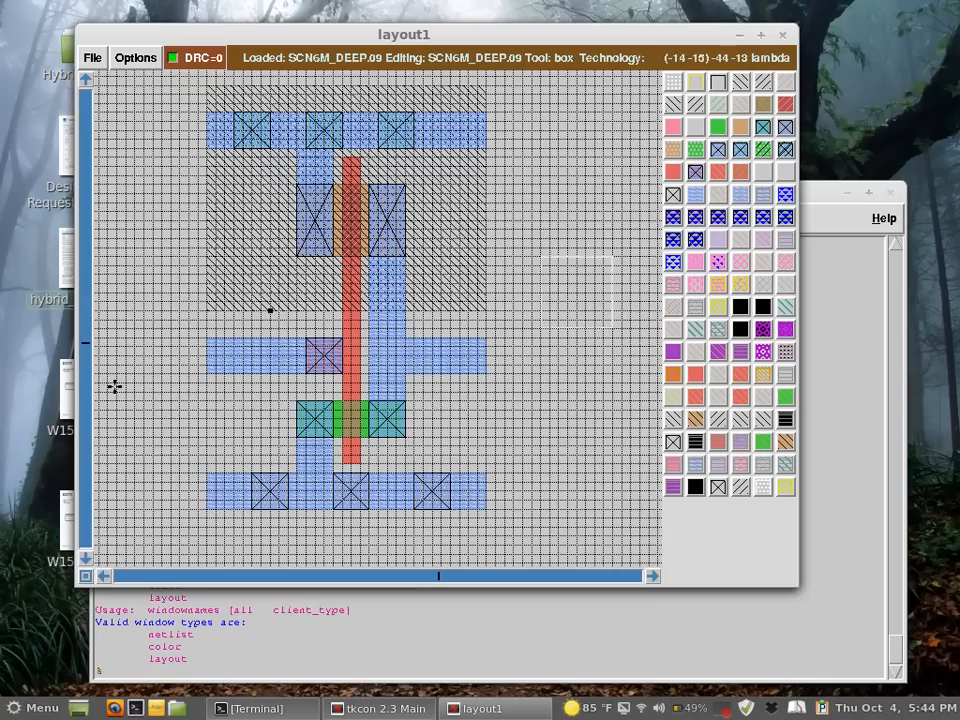
Collapse the box to a point on the supply rail metal at (20, 20) lambda and label it "vdd!".
click(453, 131)
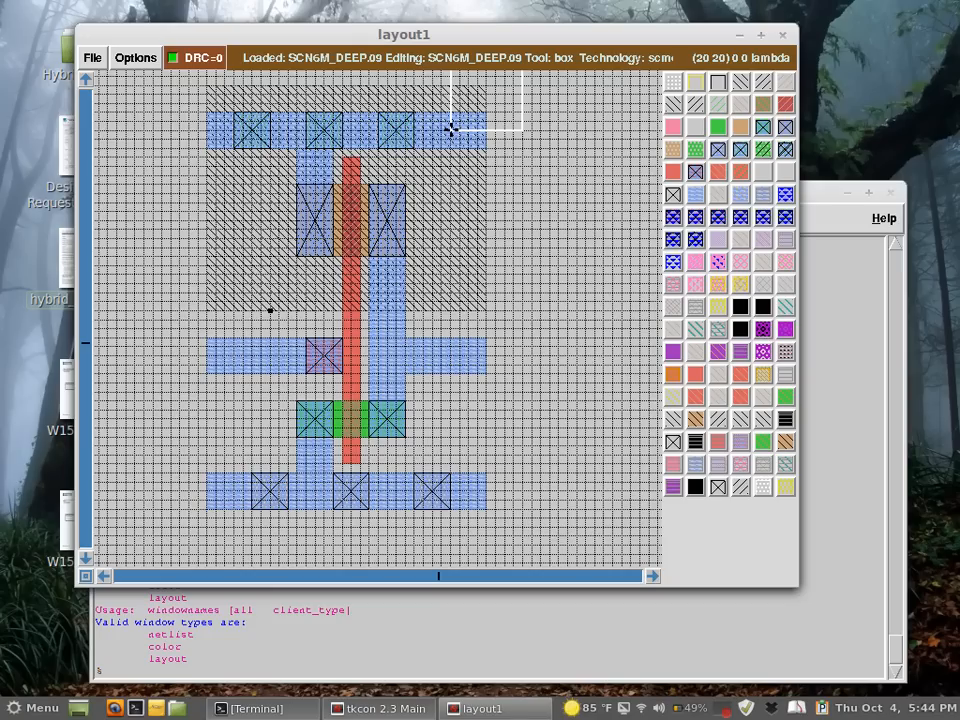
click(512, 229)
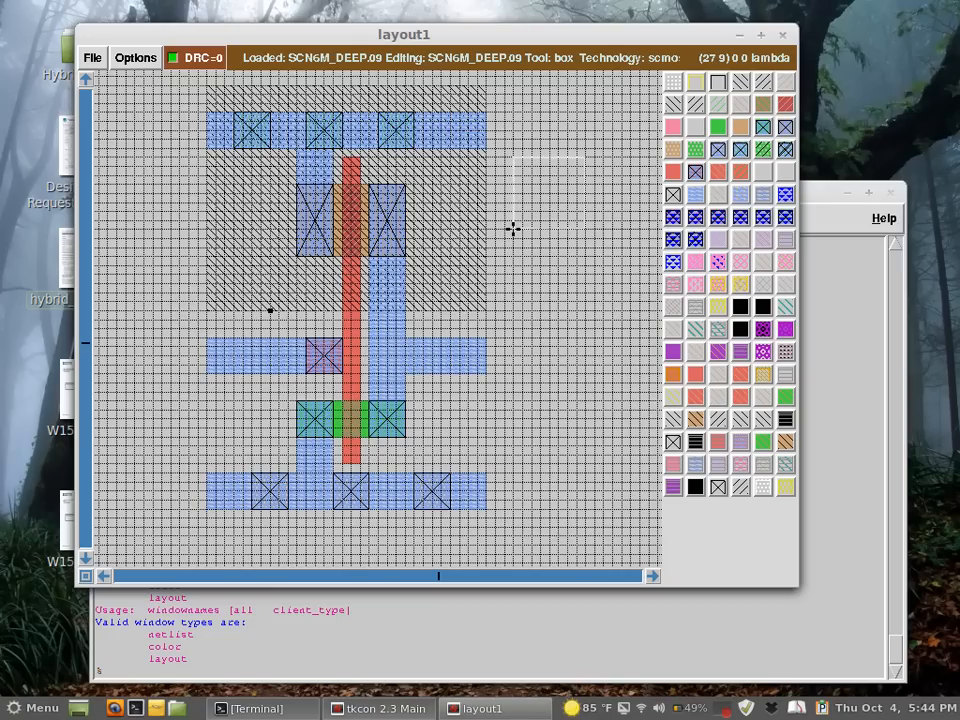
right_click(512, 229)
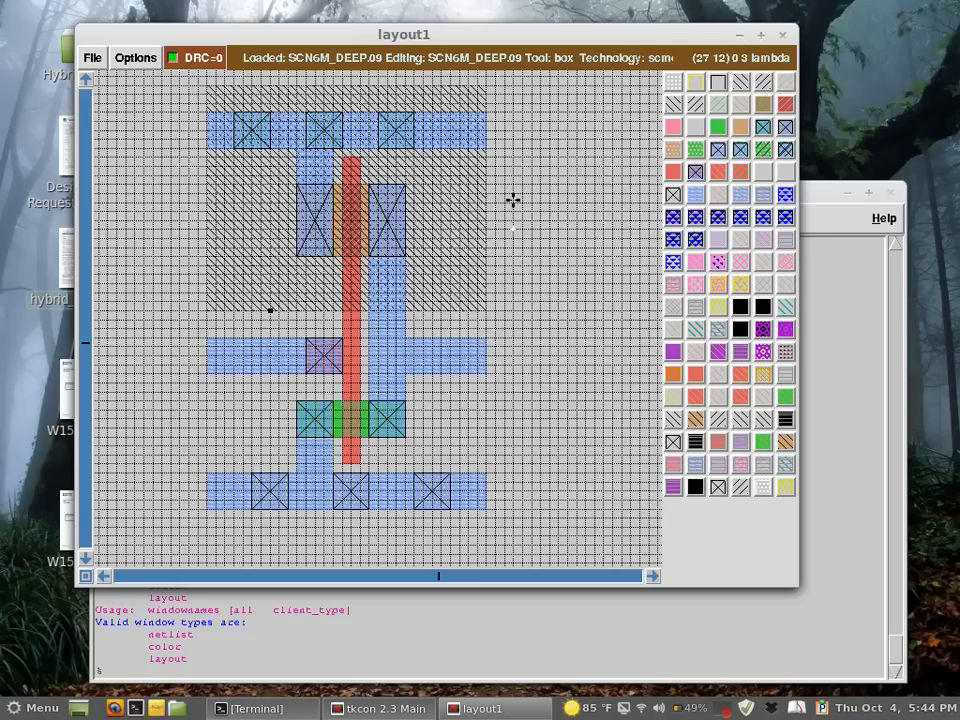
click(456, 134)
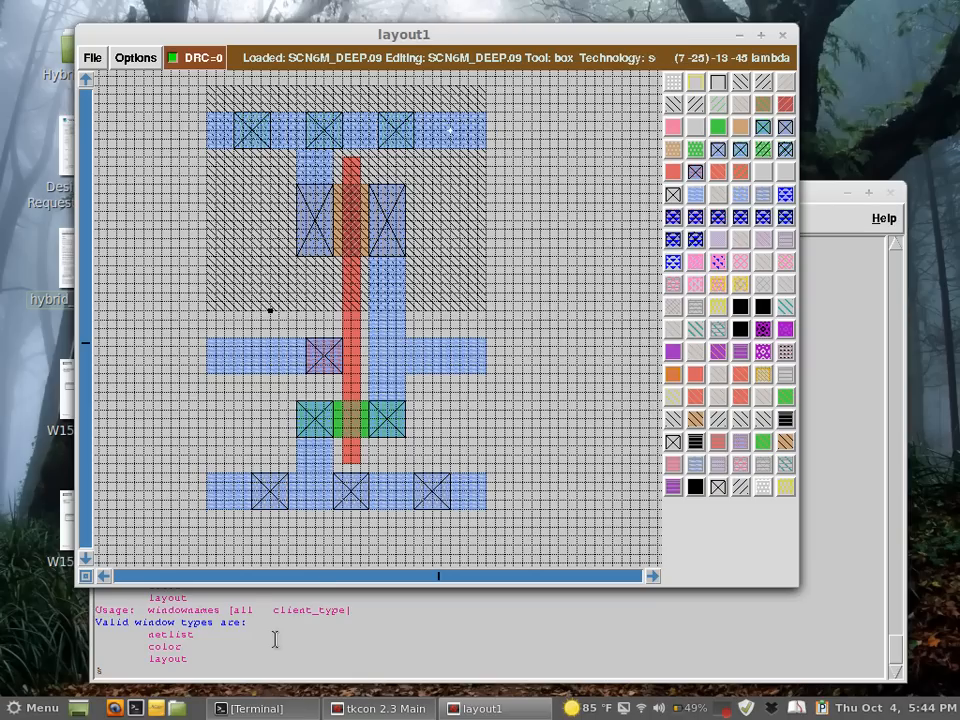
click(257, 671)
text(label )
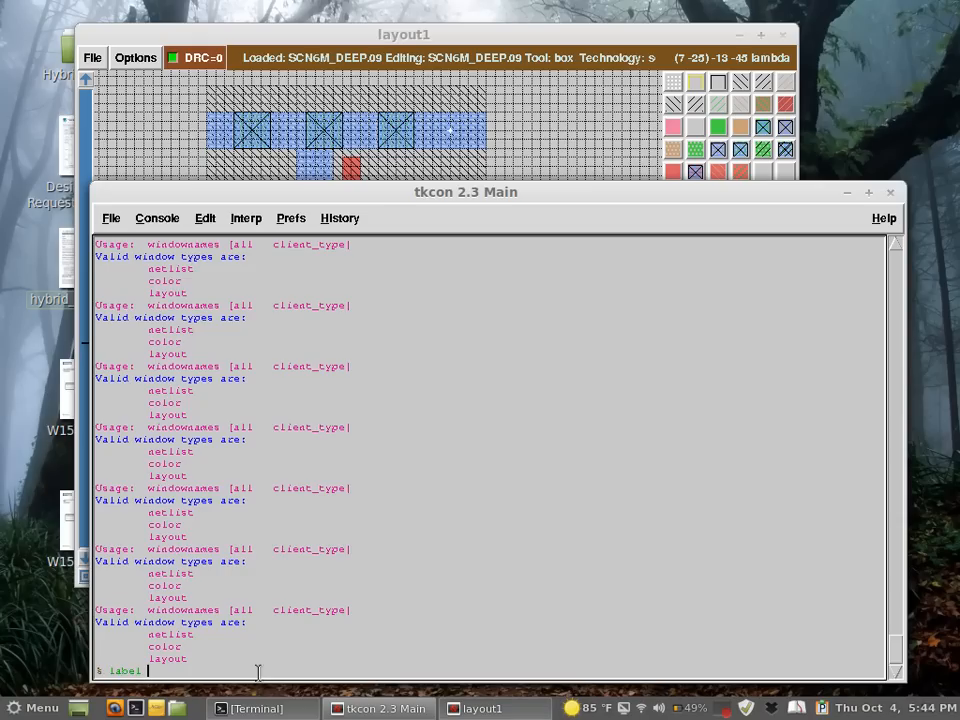
text(vdd!)
key(Return)
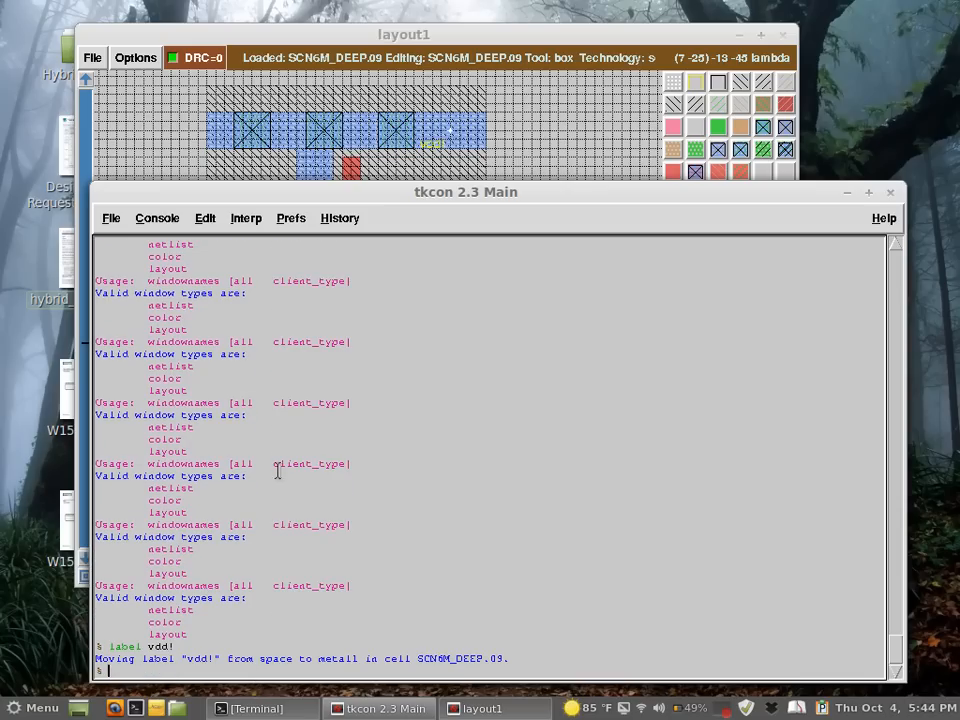
Inspect the new vdd! label on the supply rail up close.
click(493, 44)
key(z)
key(z)
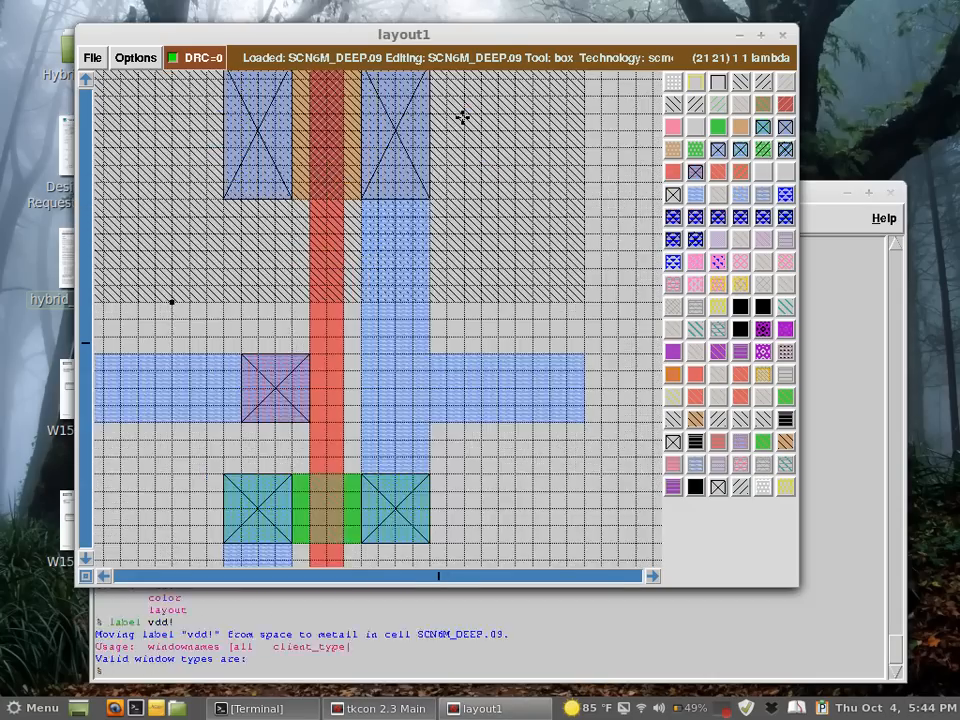
key(Up)
key(Up)
key(Up)
key(Up)
key(Right)
key(Right)
key(Up)
key(Up)
key(Up)
key(Up)
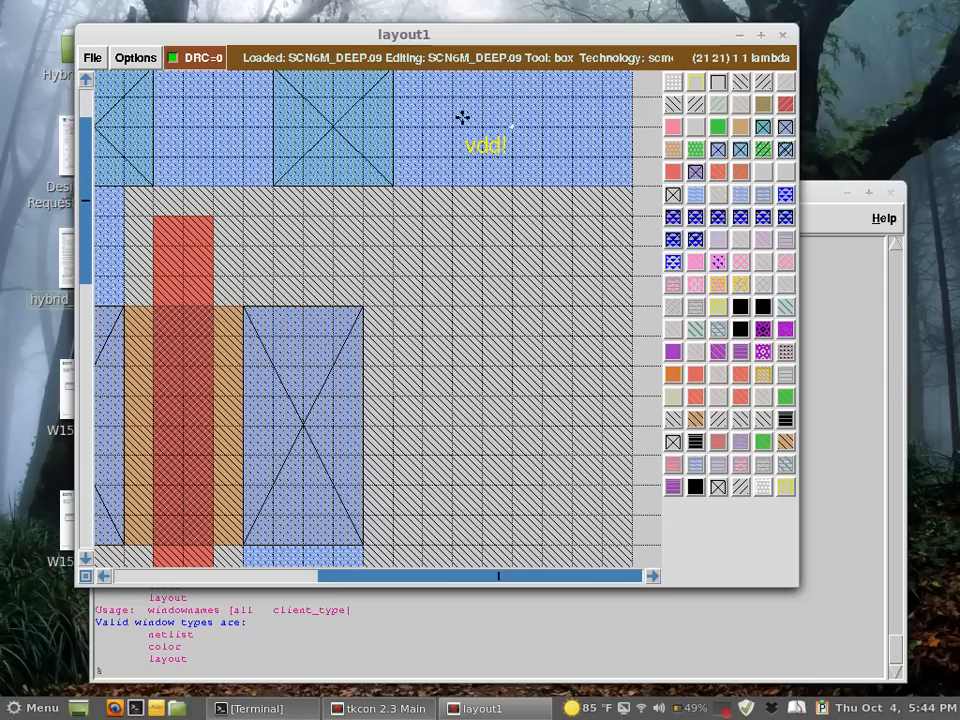
Select the whole net connected to the supply rail to check its connectivity, and clear the selection over empty space.
key(v)
key(s)
key(s)
key(s)
key(s)
key(s)
key(s)
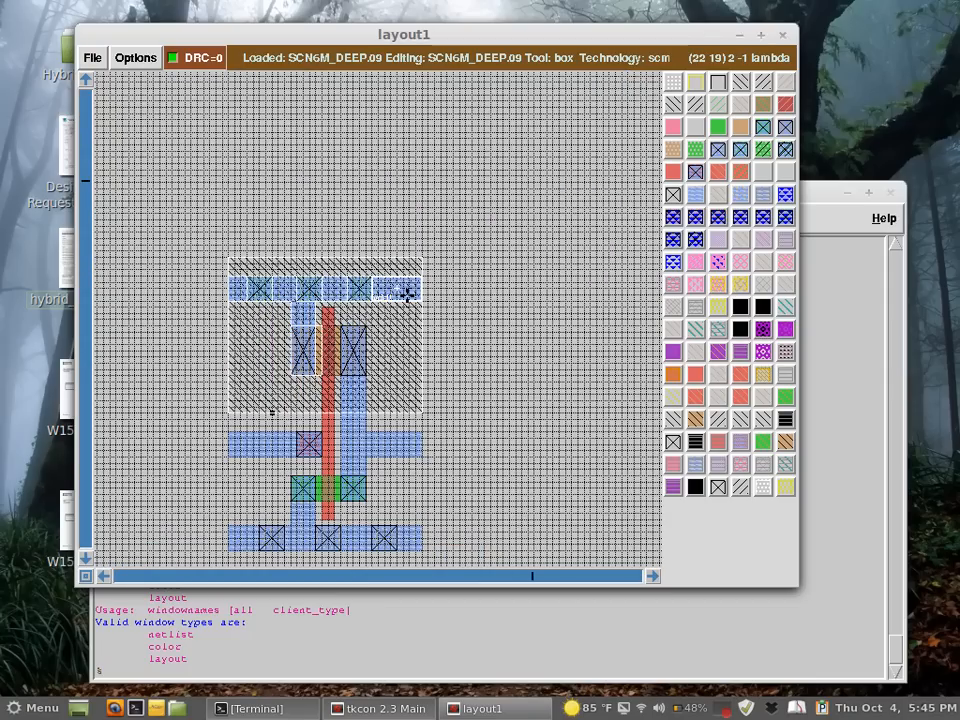
key(s)
key(s)
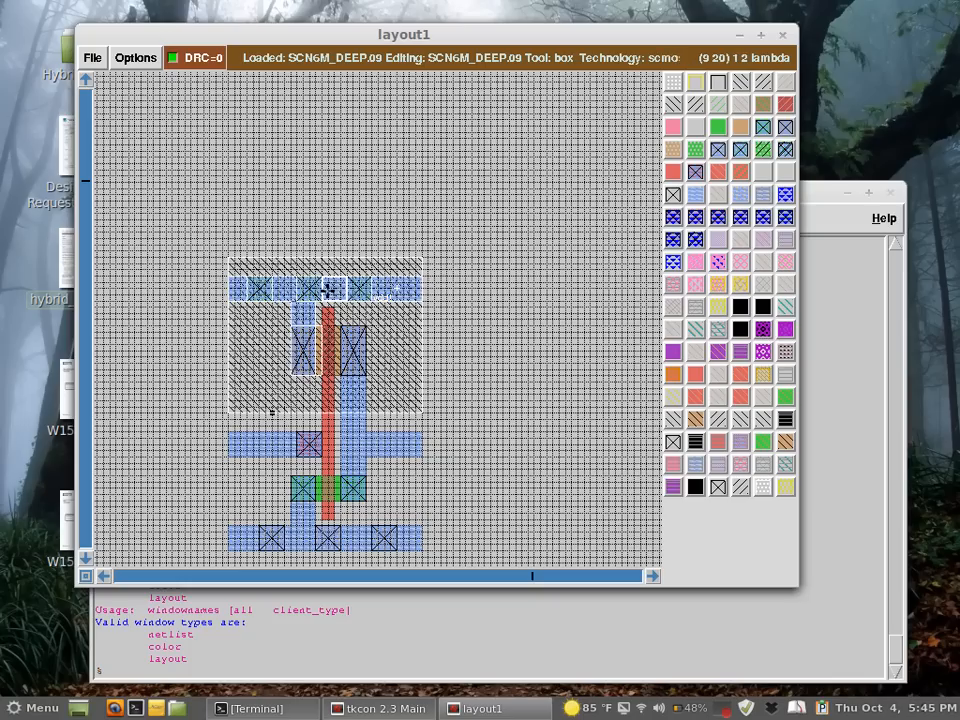
click(540, 400)
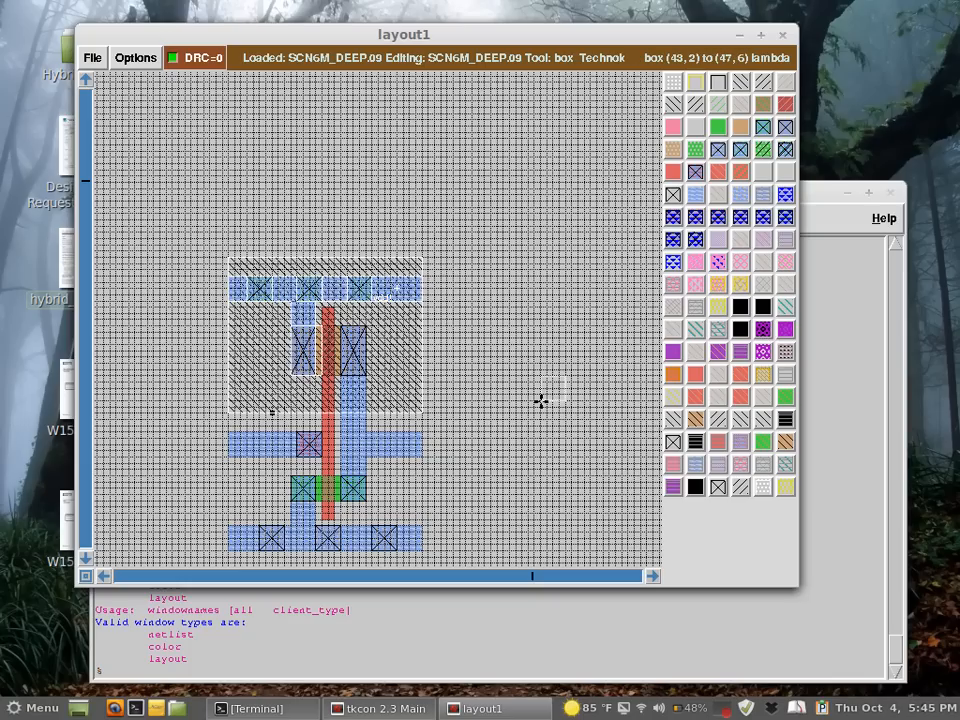
key(s)
scroll(540, 400, down, 3)
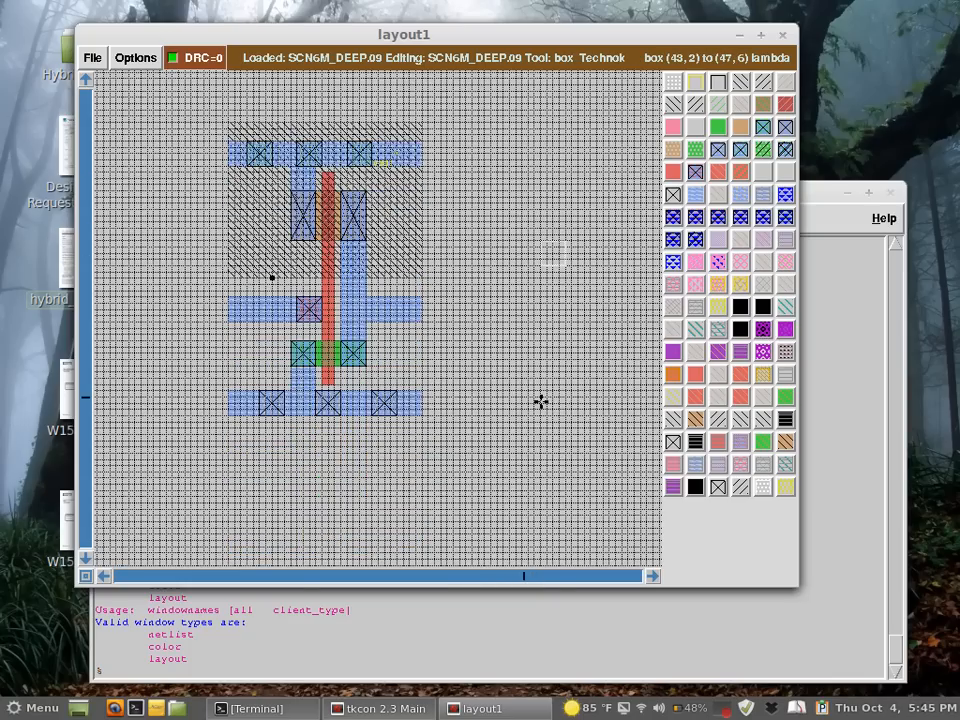
Collapse the box to a point on the ground rail beyond its rightmost substrate contact and label it "gnd!".
click(411, 408)
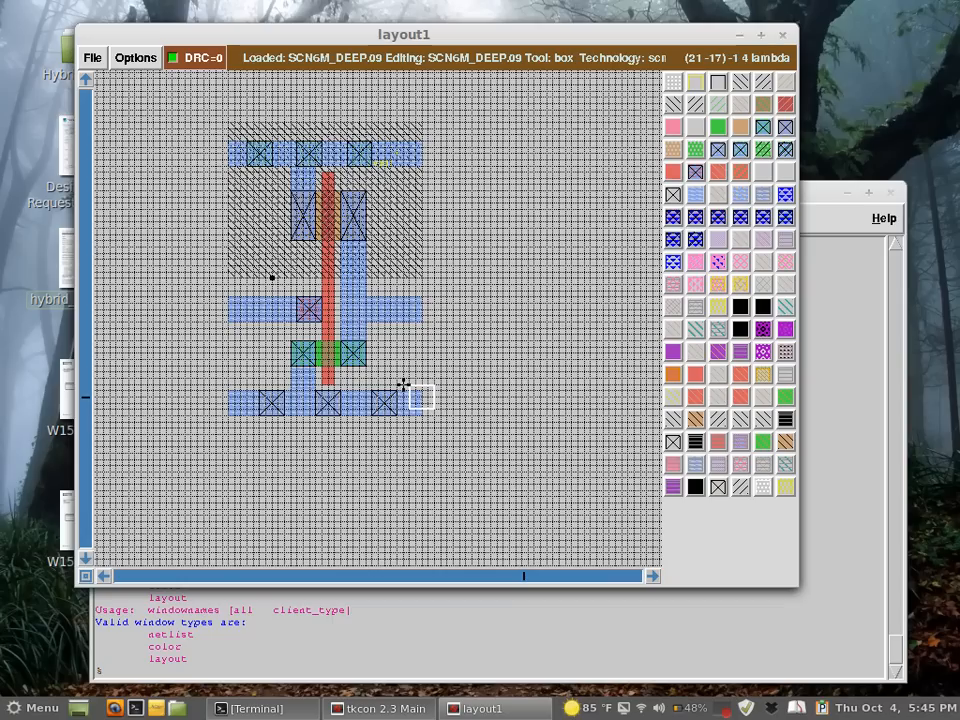
right_click(410, 407)
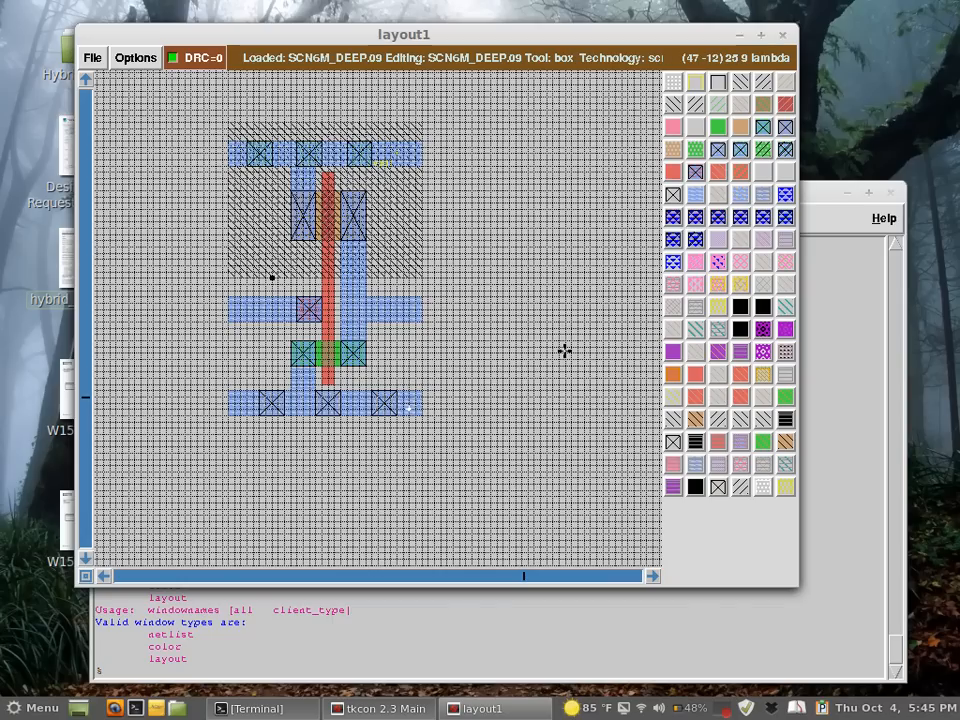
key(colon)
text(label gnd!)
key(Return)
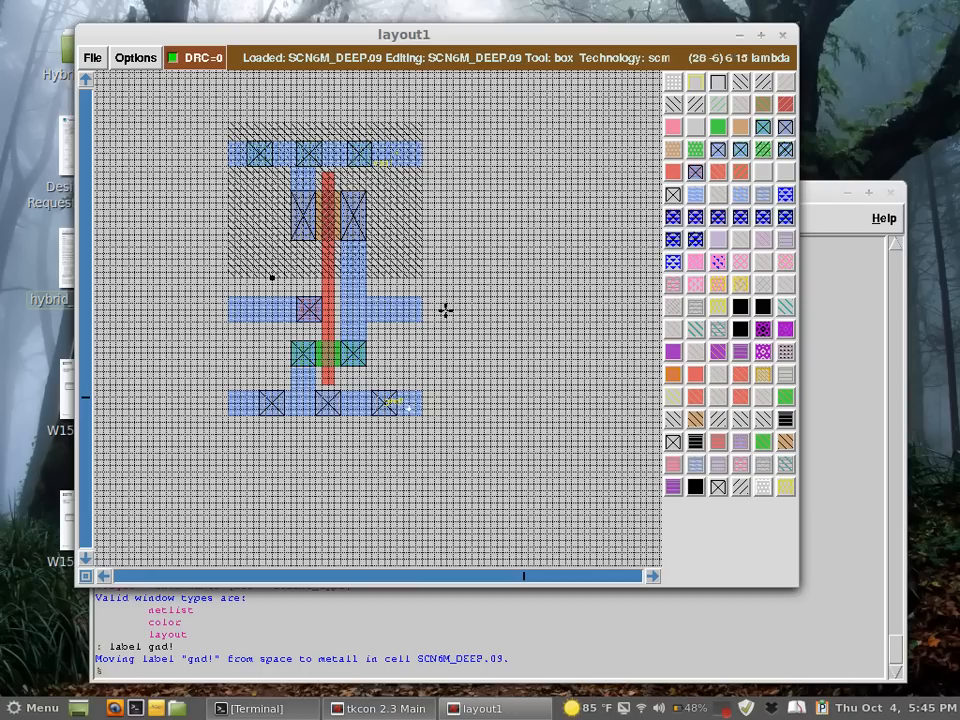
Place a zero-width box along the outer edge of the input metal, from (-7, -7) to (-7, -3) lambda.
key(z)
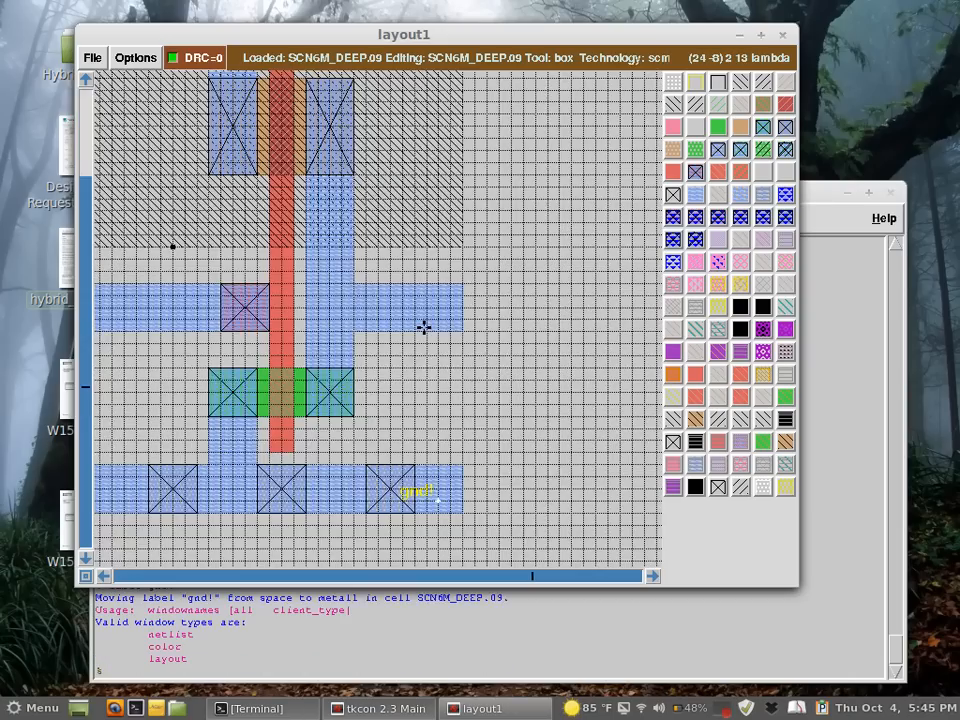
key(Left)
key(Left)
key(Left)
key(Left)
key(z)
key(Left)
key(Left)
key(Left)
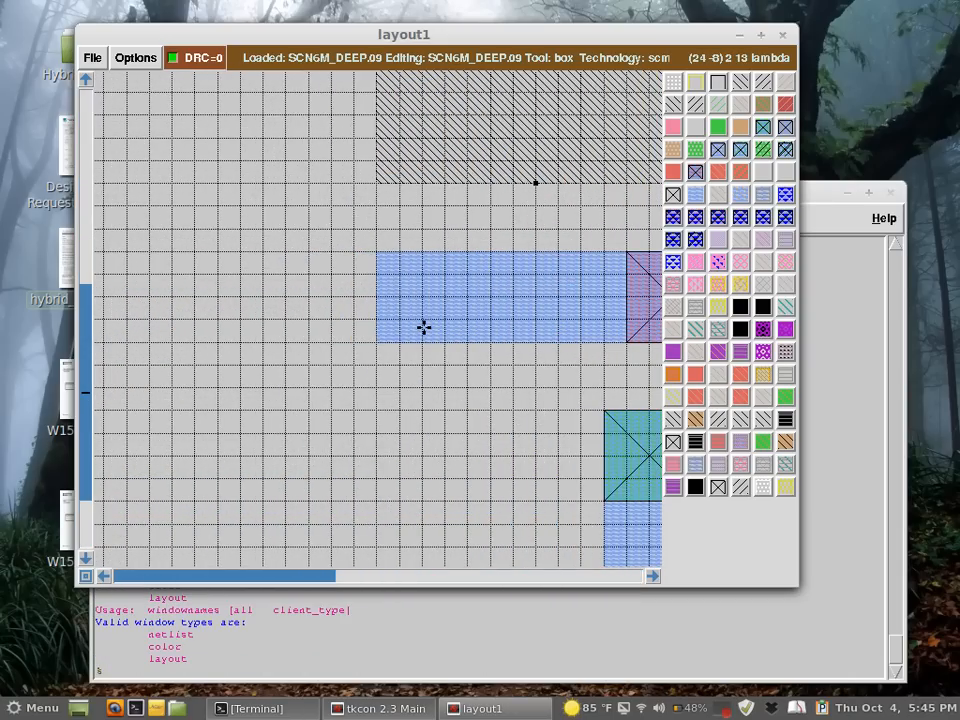
right_click(379, 250)
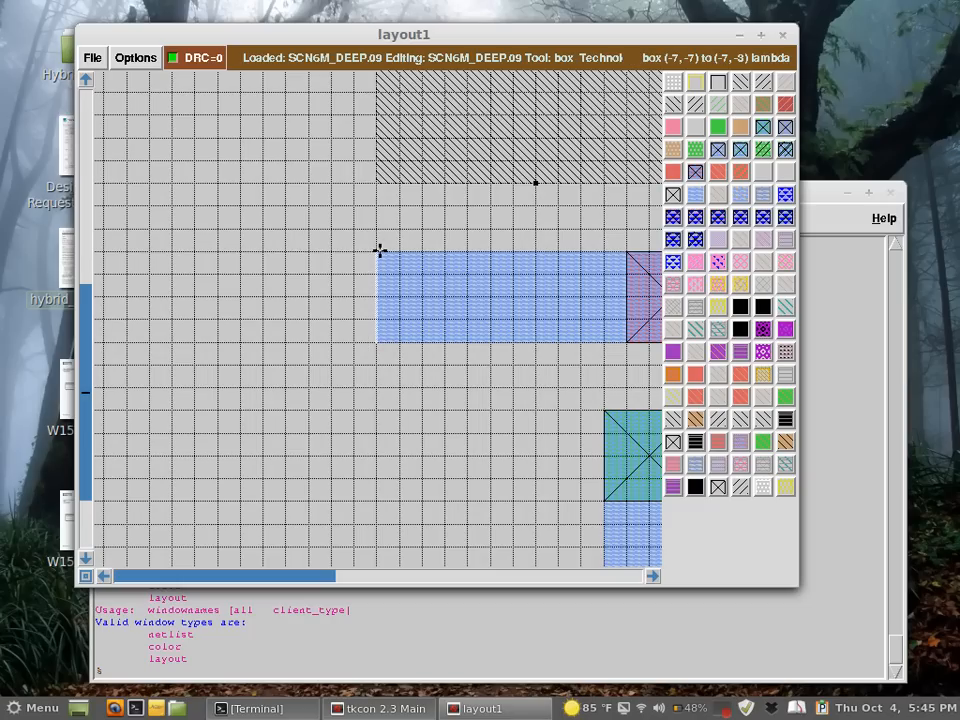
click(285, 360)
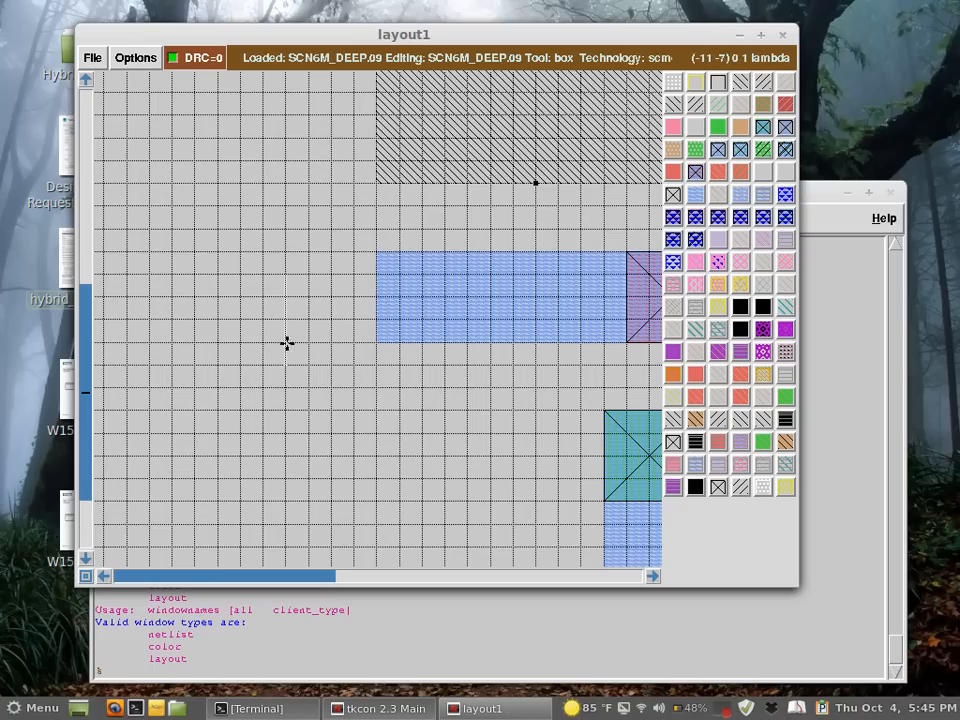
right_click(288, 275)
click(379, 337)
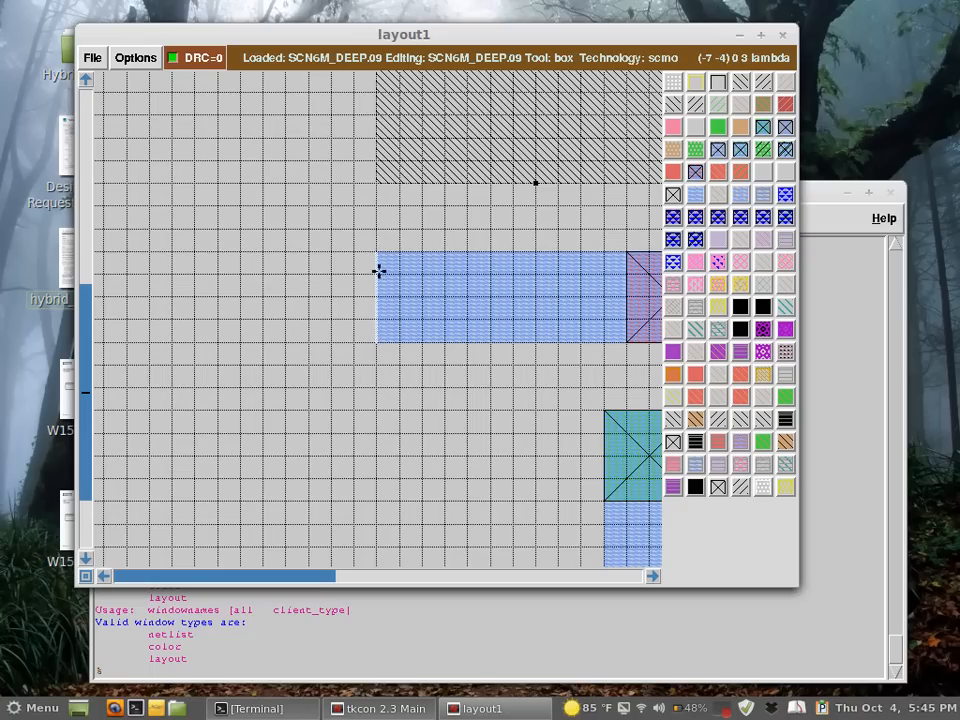
Label the boxed edge of the input metal "in" and return to the layout.
click(252, 674)
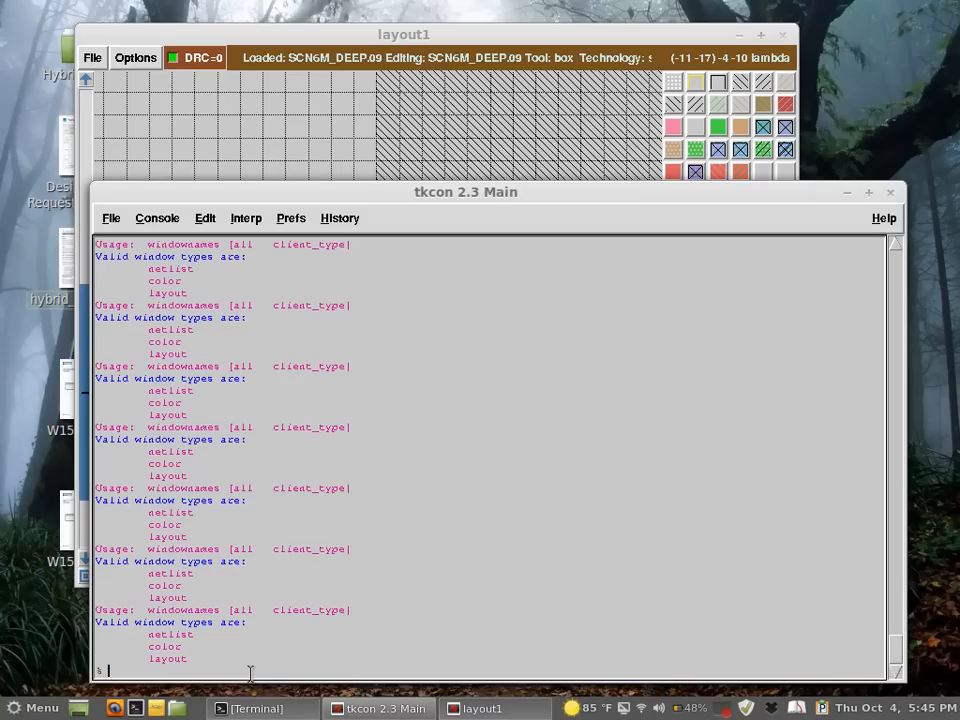
text(label)
text( io)
key(Return)
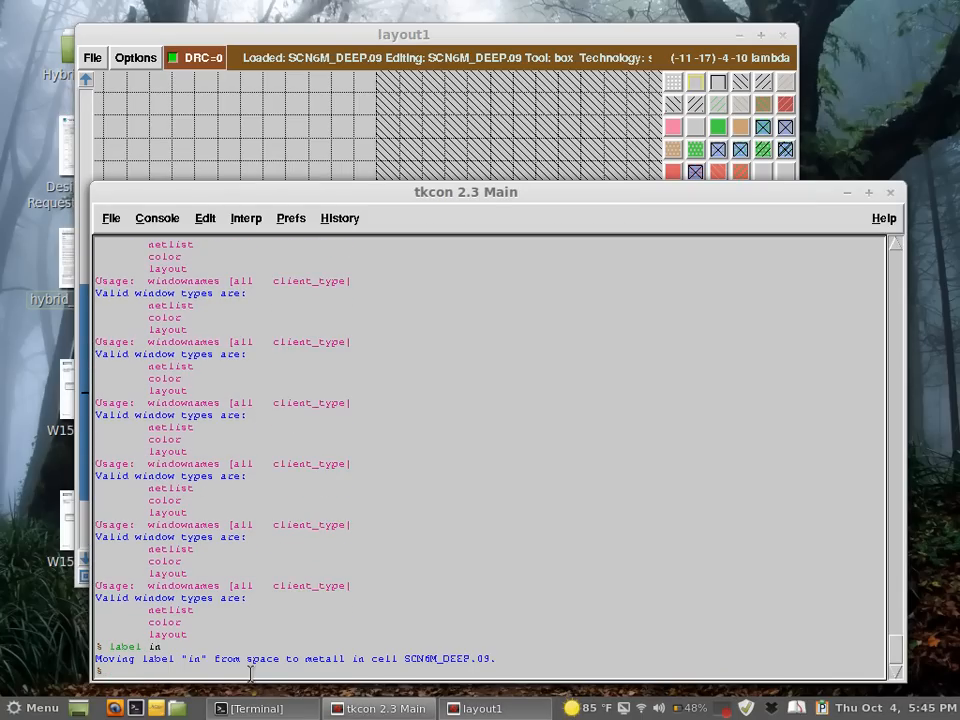
click(495, 44)
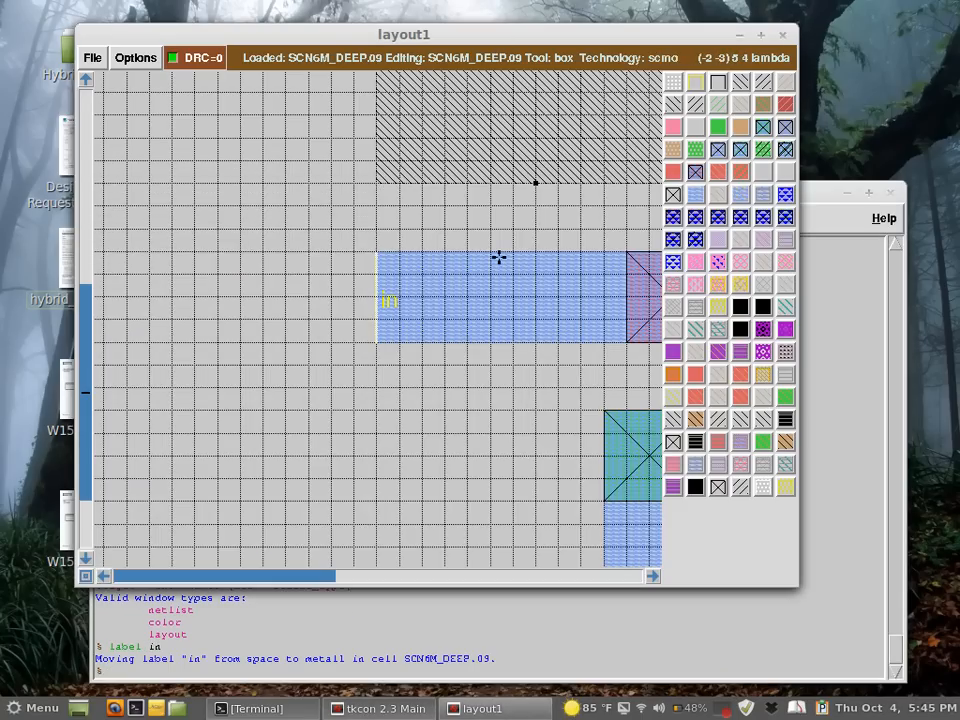
Label the outer edge of the output metal "out" and place the box in empty space at (31, -7) to (34, -5) lambda.
scroll(499, 256, right, 20)
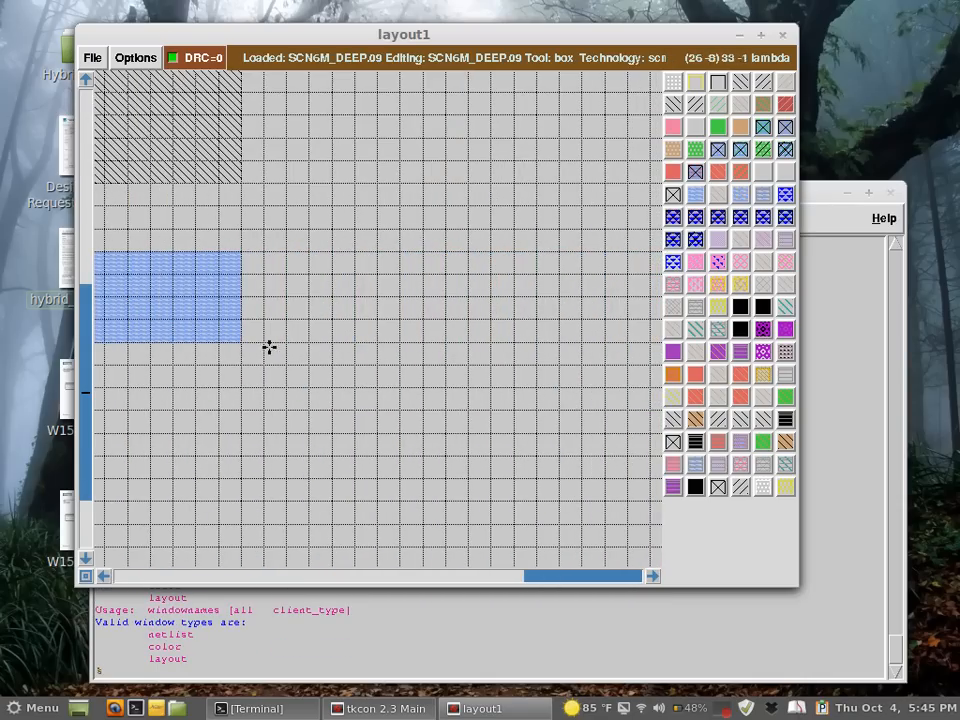
click(227, 663)
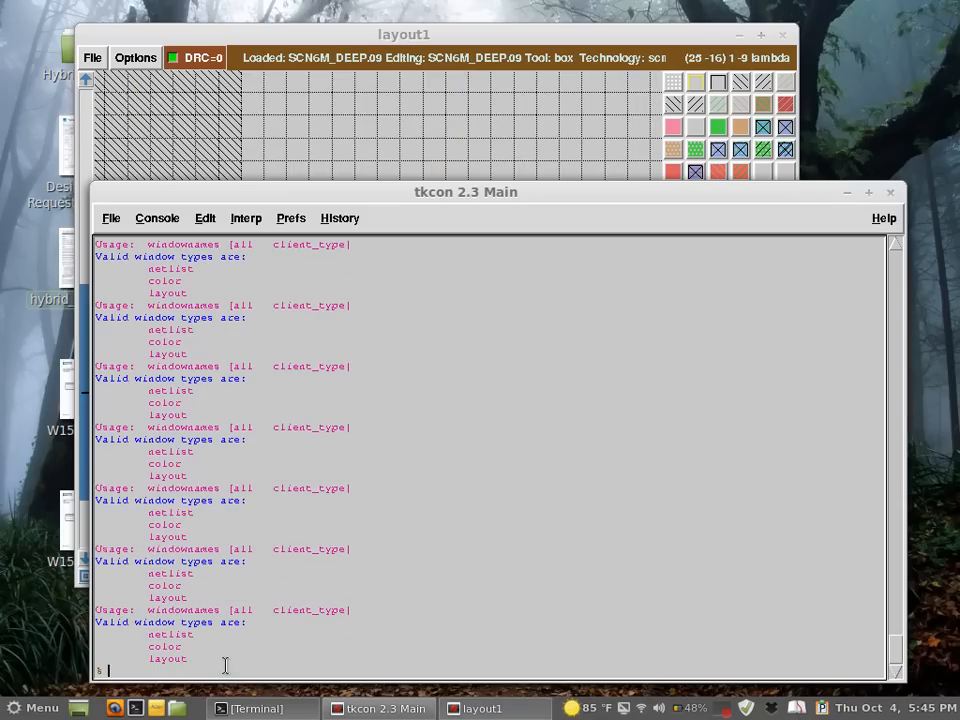
text(label out)
key(Return)
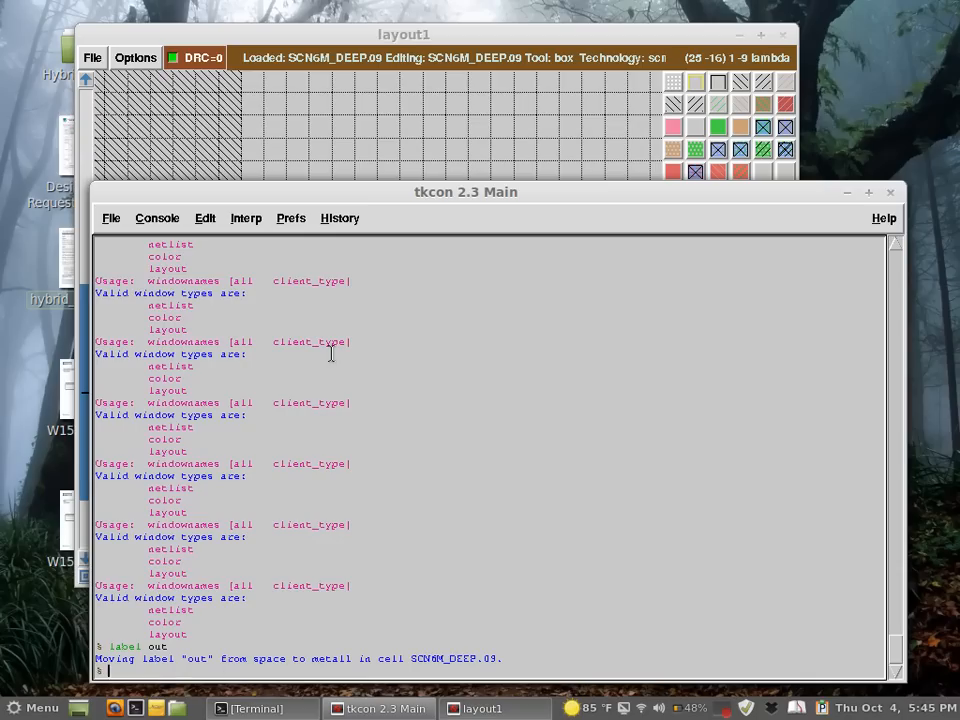
click(431, 35)
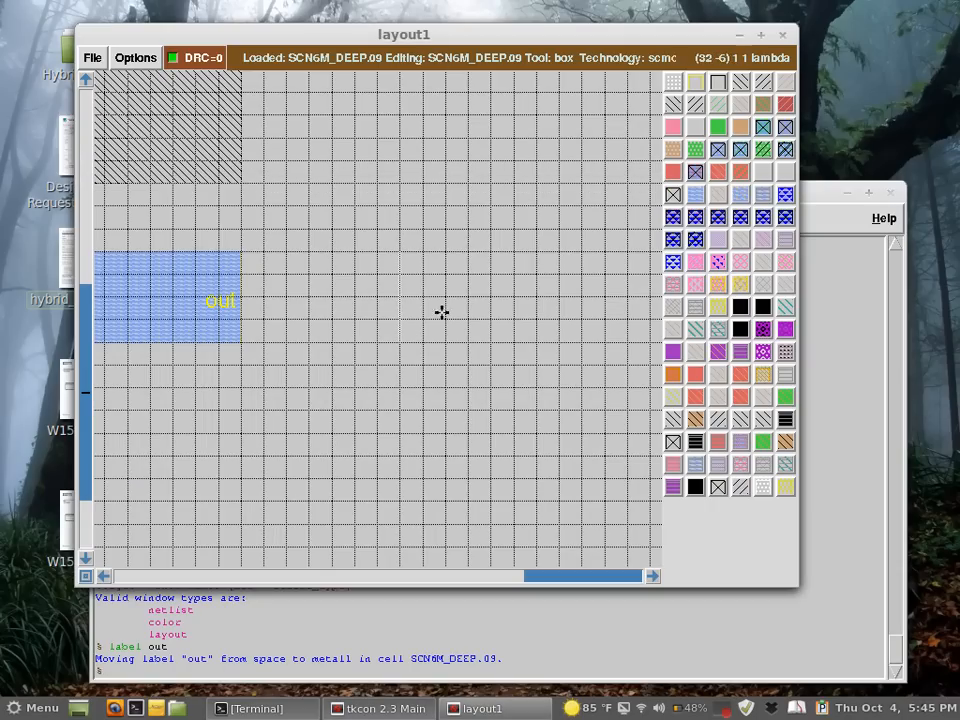
right_click(476, 293)
key(shift+z)
key(shift+z)
key(Left)
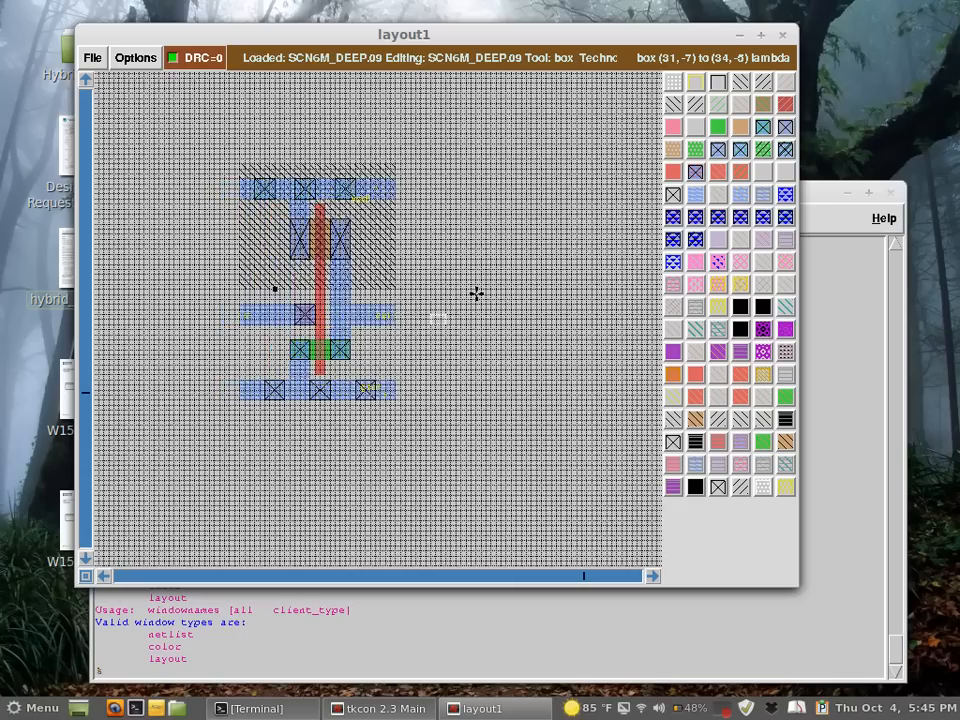
Examine the finished inverter layout with its labelled supply, ground, input and output nodes.
key(z)
key(Up)
key(Up)
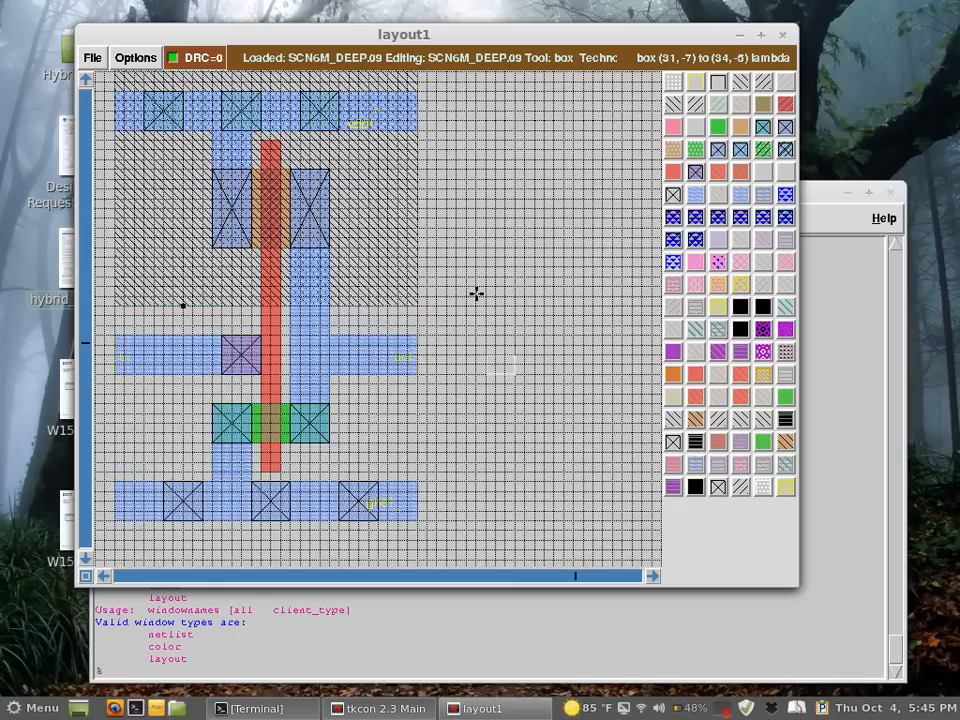
key(Left)
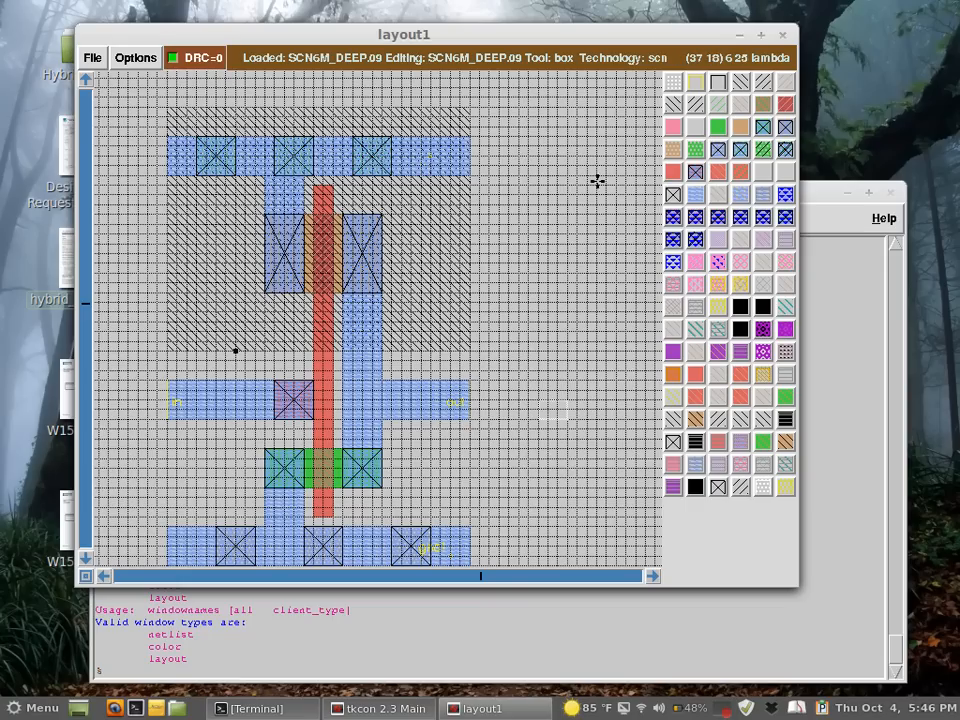
scroll(593, 189, down, 2)
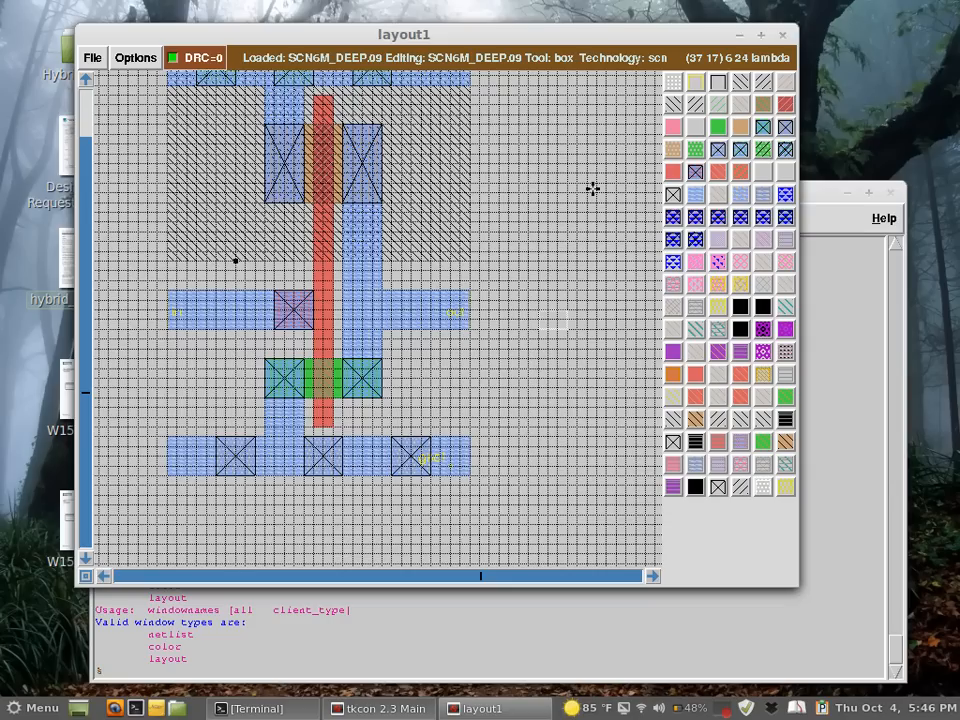
key(shift+z)
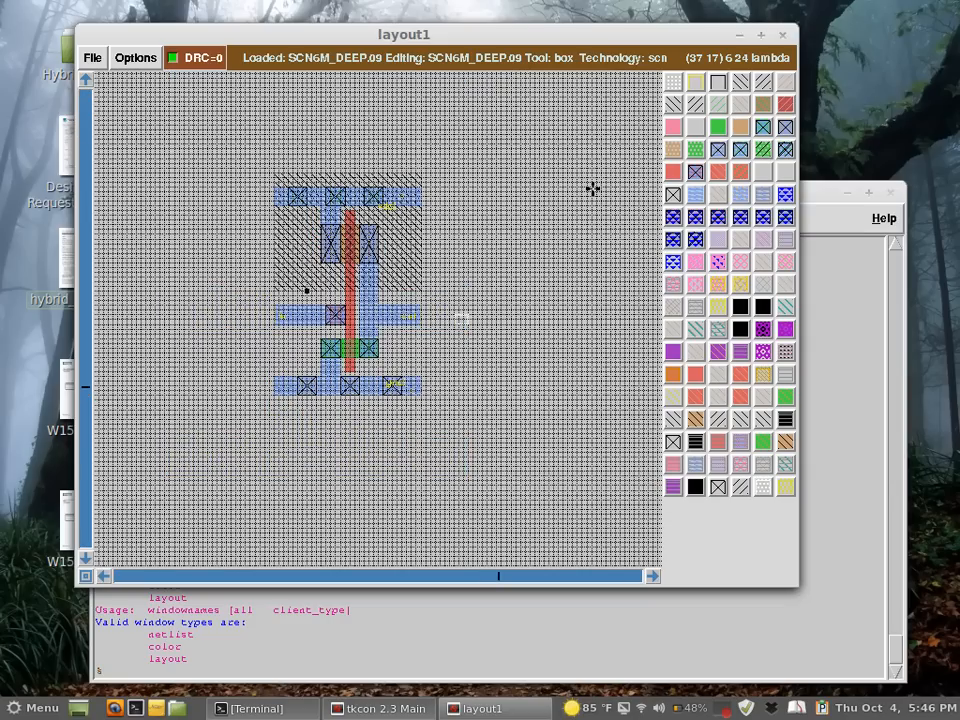
key(z)
scroll(593, 189, up, 1)
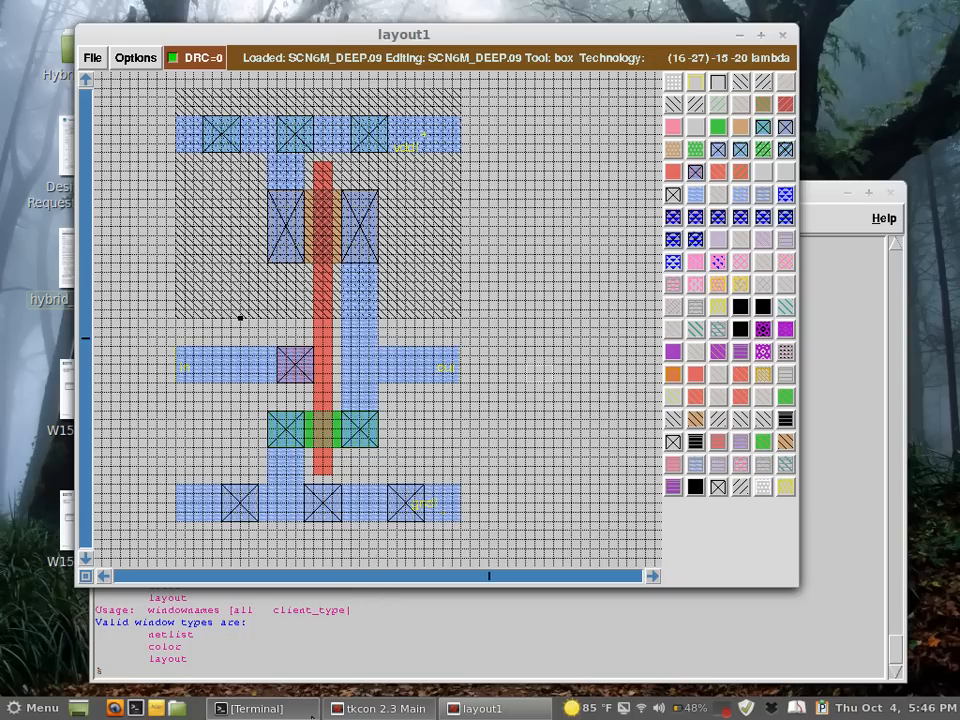
Switch to the tkcon console and extract the whole layout with "extract all".
click(311, 672)
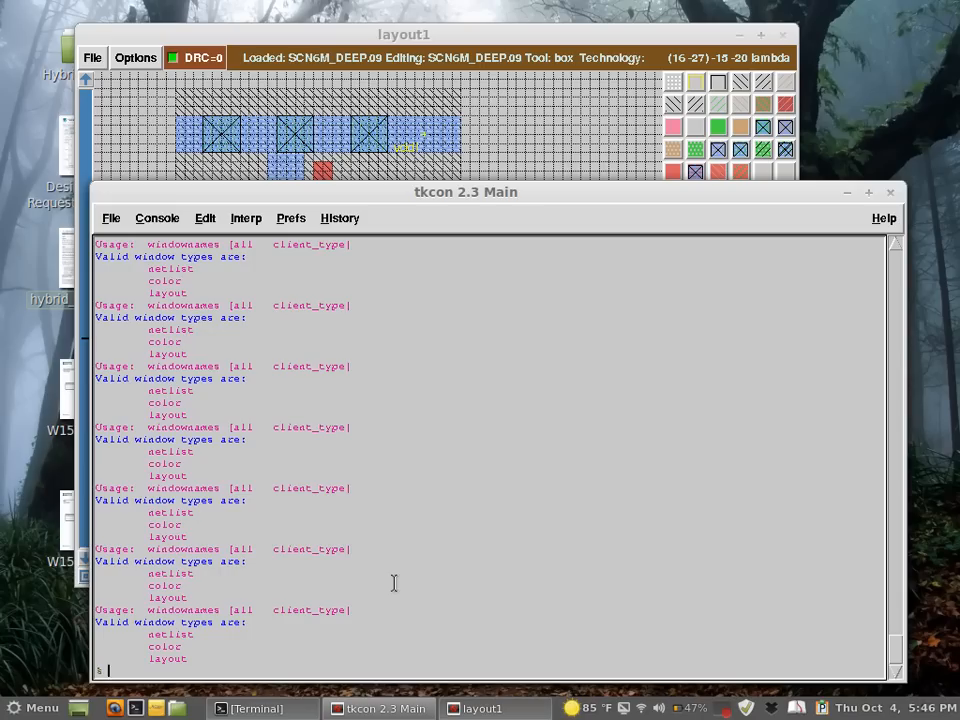
text(extract)
text(all)
key(Return)
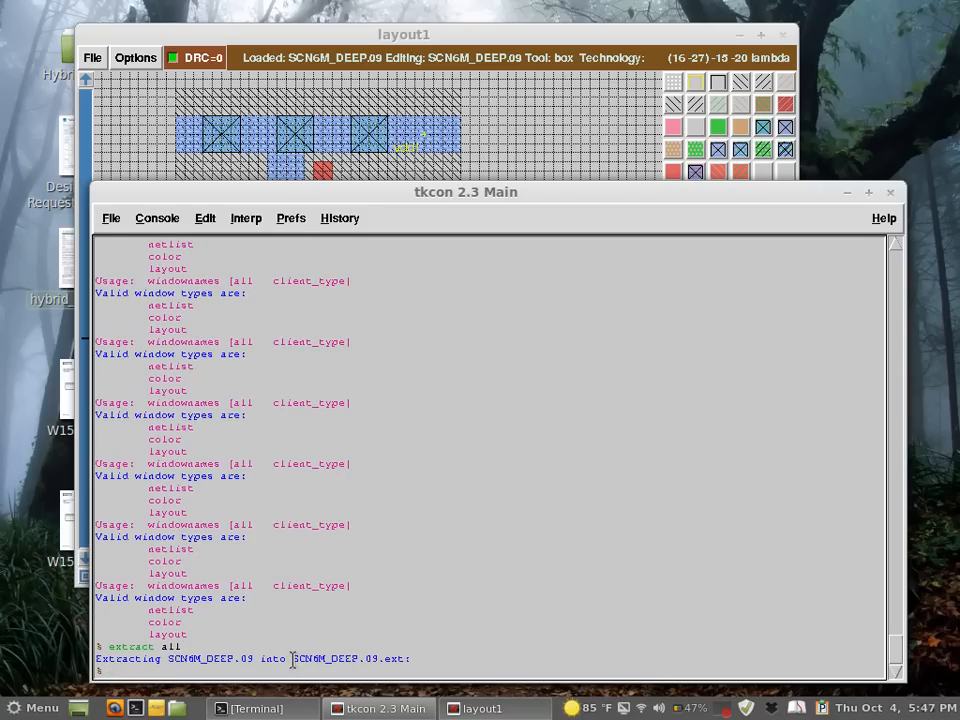
drag(294, 658, 405, 662)
click(403, 645)
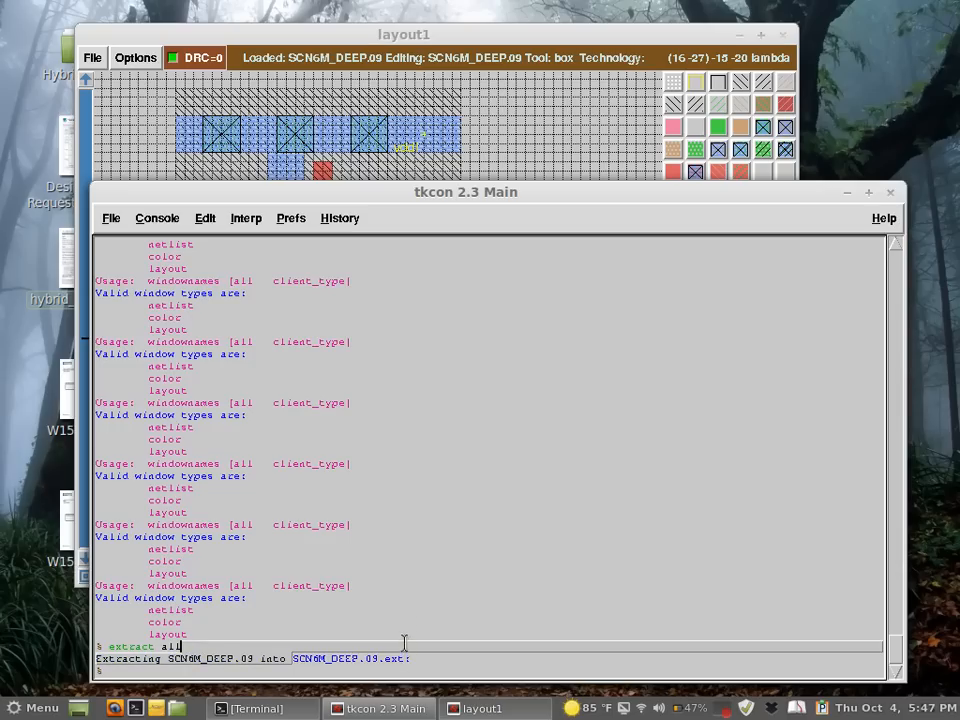
click(414, 601)
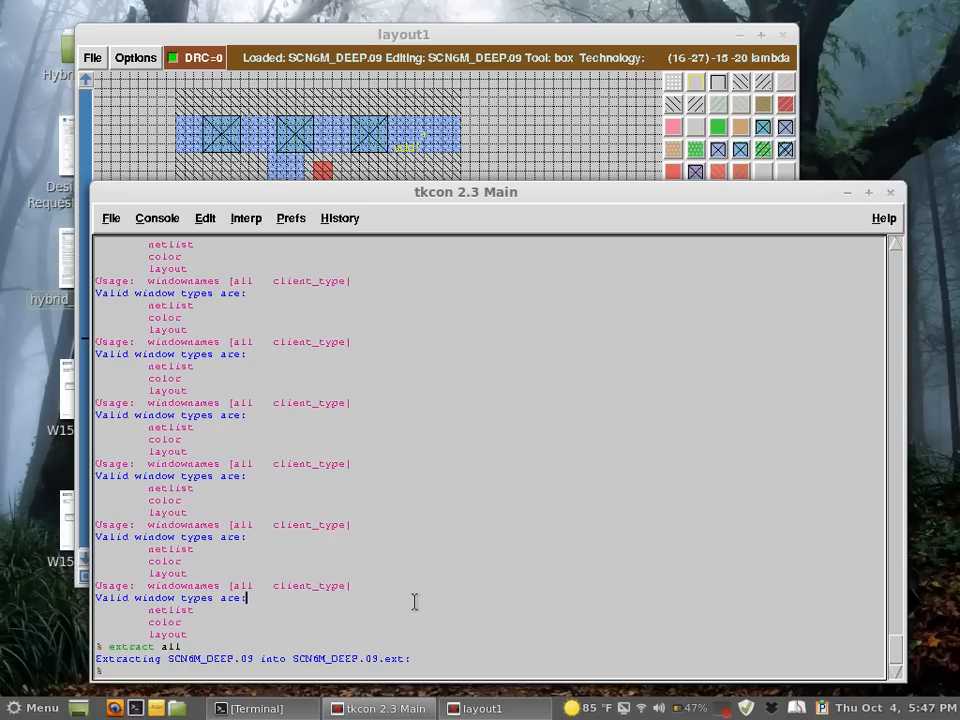
drag(292, 660, 396, 659)
click(323, 640)
Try to write the layout to a file with the console command "write myinverter".
text(wd)
text(ite)
key(BackSpace)
text(cell)
key(BackSpace)
key(BackSpace)
key(BackSpace)
key(BackSpace)
text(all)
key(BackSpace)
key(BackSpace)
key(BackSpace)
key(BackSpace)
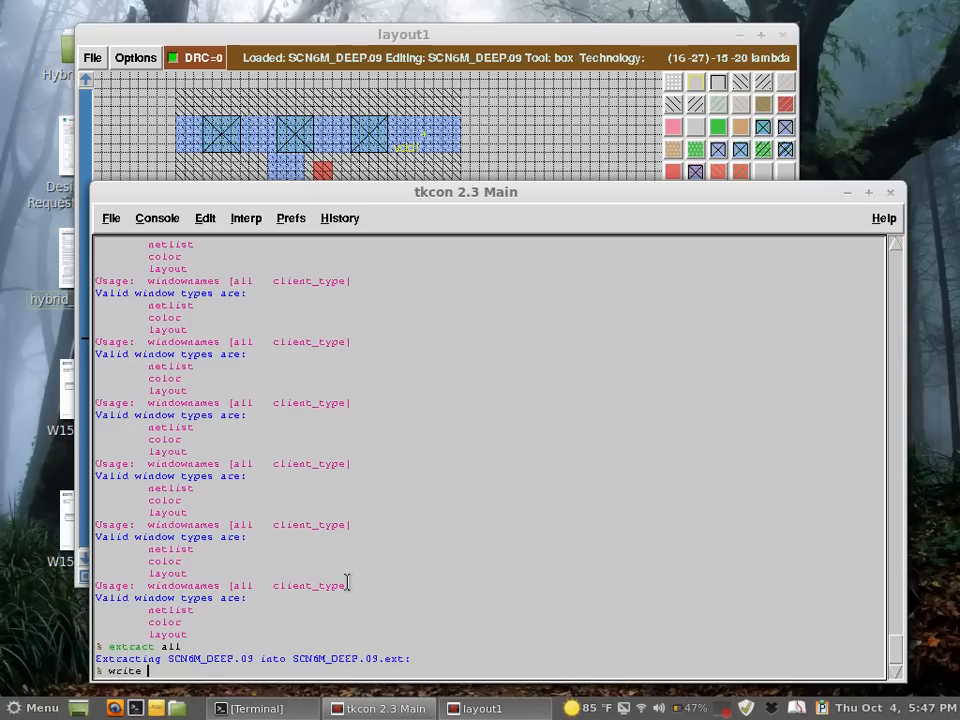
text(my)
text(lavectec)
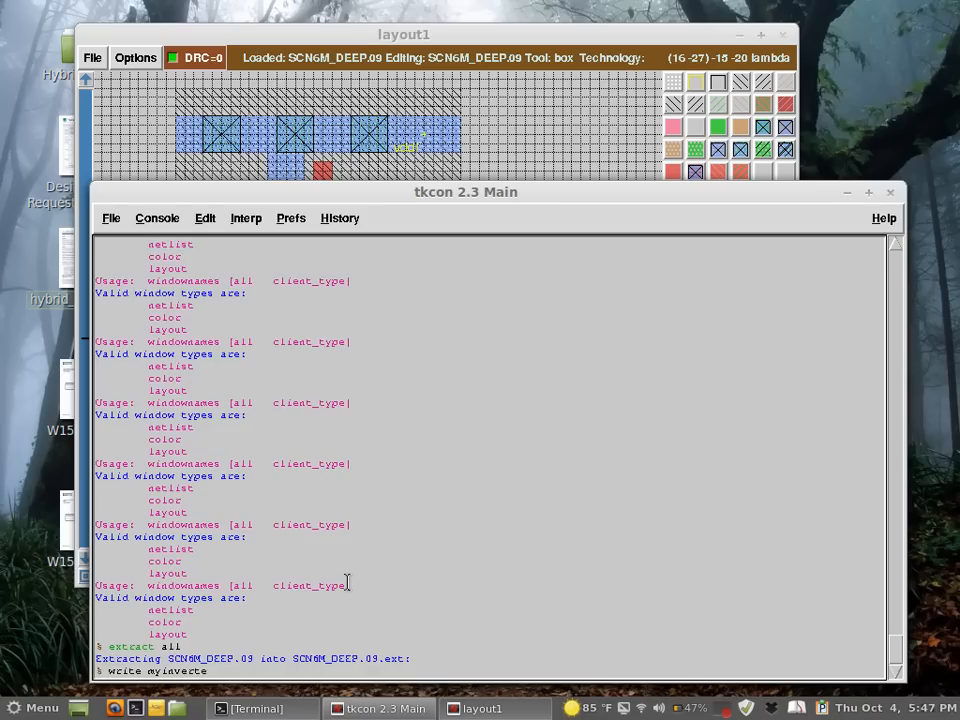
key(Return)
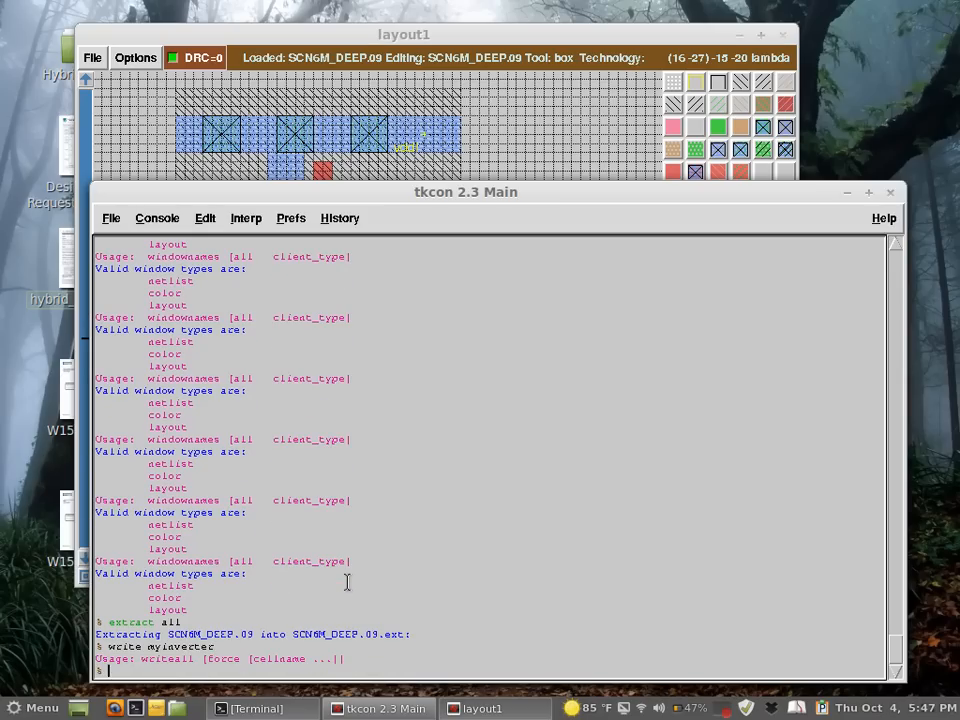
Save the layout under the name myinverter with the console command "save myinverter" and return to the layout window.
text(save myinvecter)
key(Return)
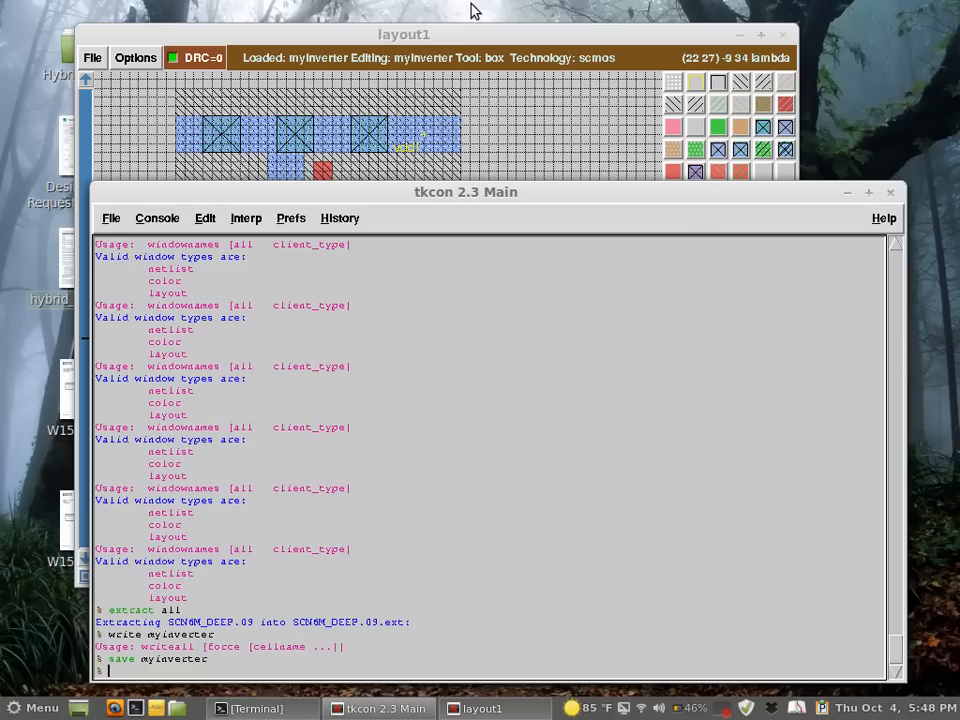
click(350, 32)
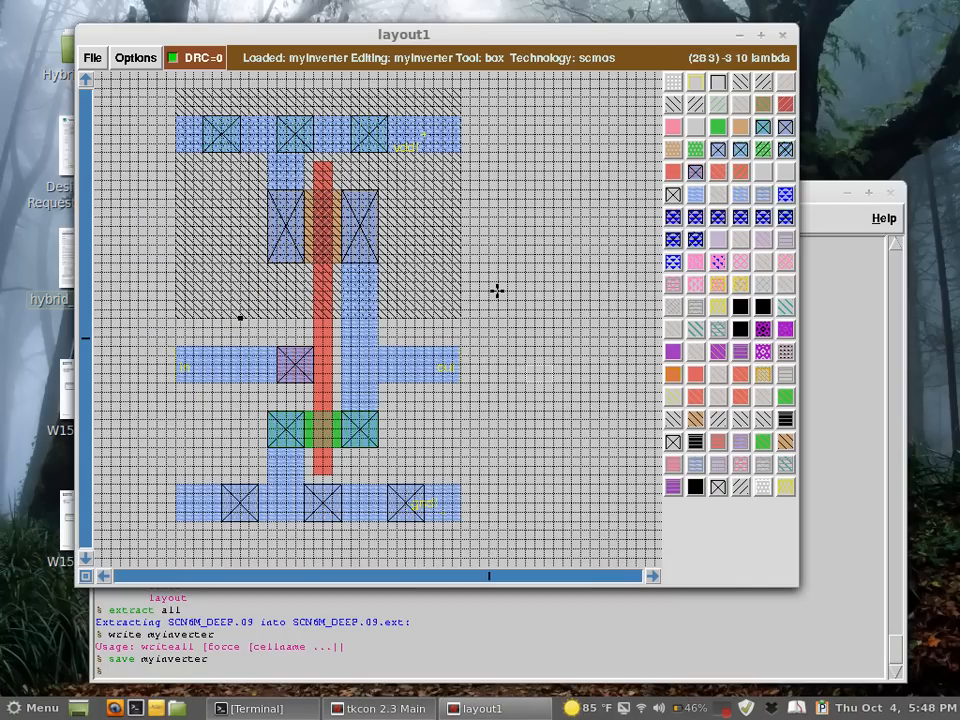
click(92, 60)
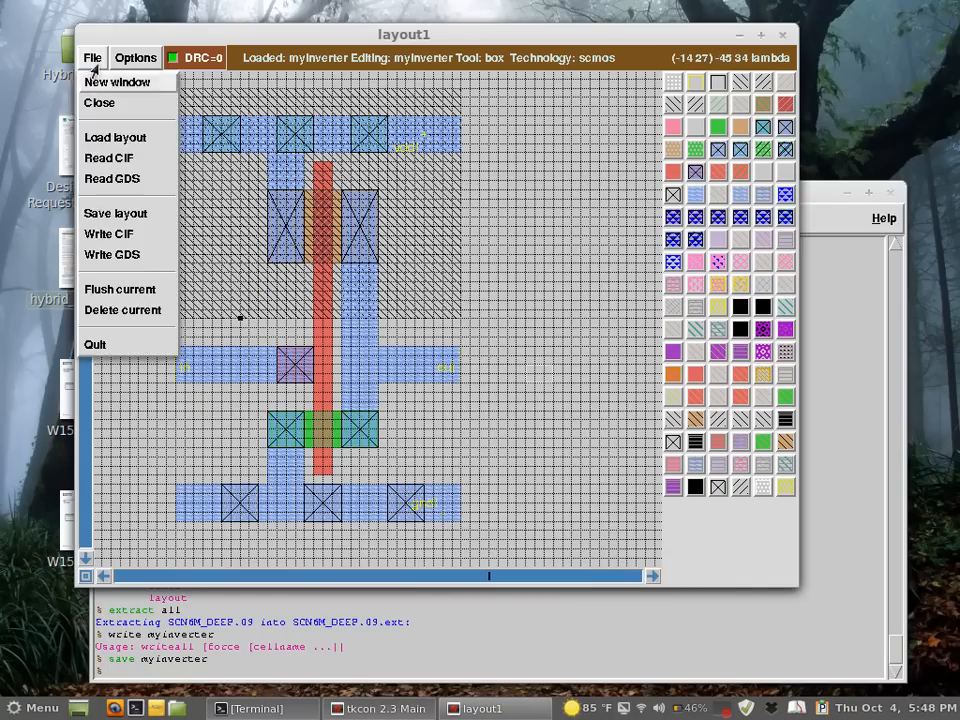
click(130, 213)
Return to the console and rerun "extract all" for the myinverter cell.
click(280, 665)
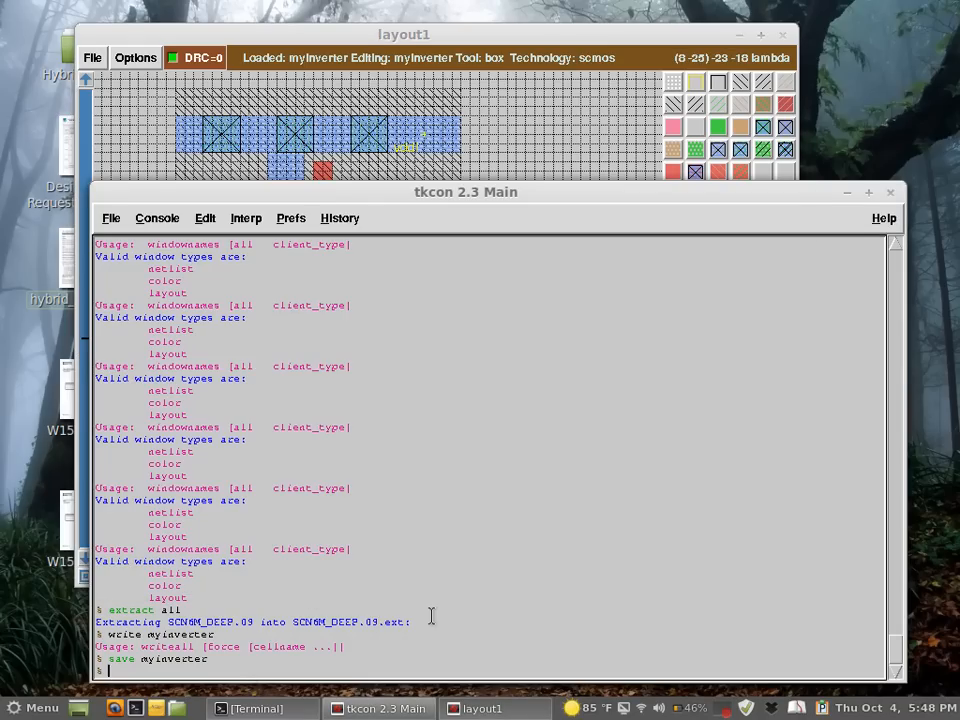
key(Up)
key(Up)
key(Up)
key(Return)
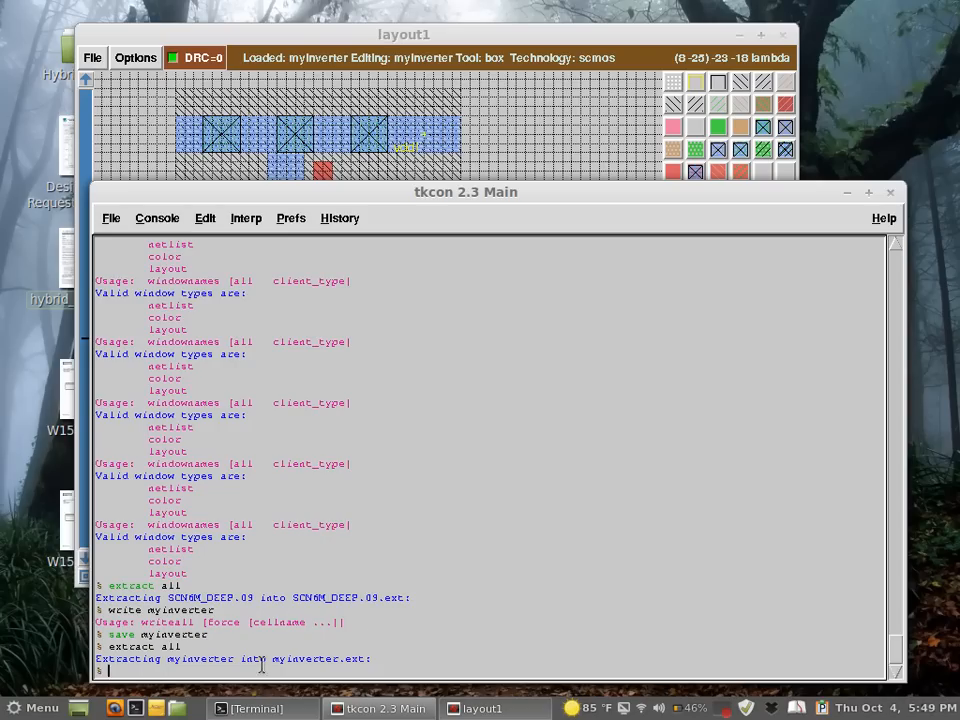
drag(280, 659, 366, 659)
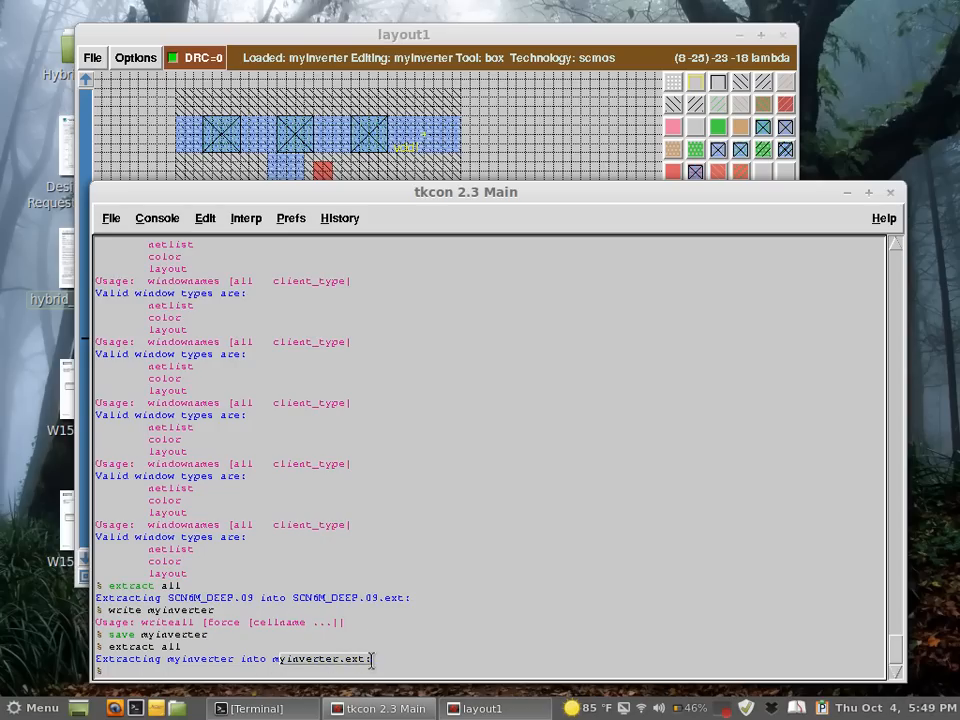
Convert the extracted cell to a SPICE netlist with "ext2spice myinverter".
click(298, 670)
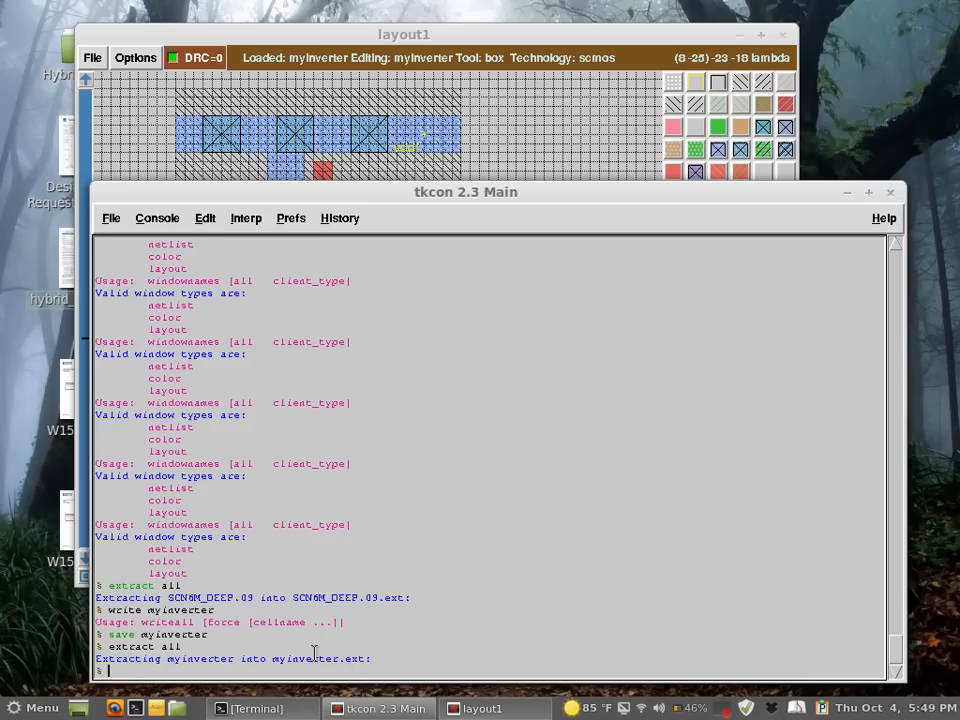
text(ext2spice my)
key(Tab)
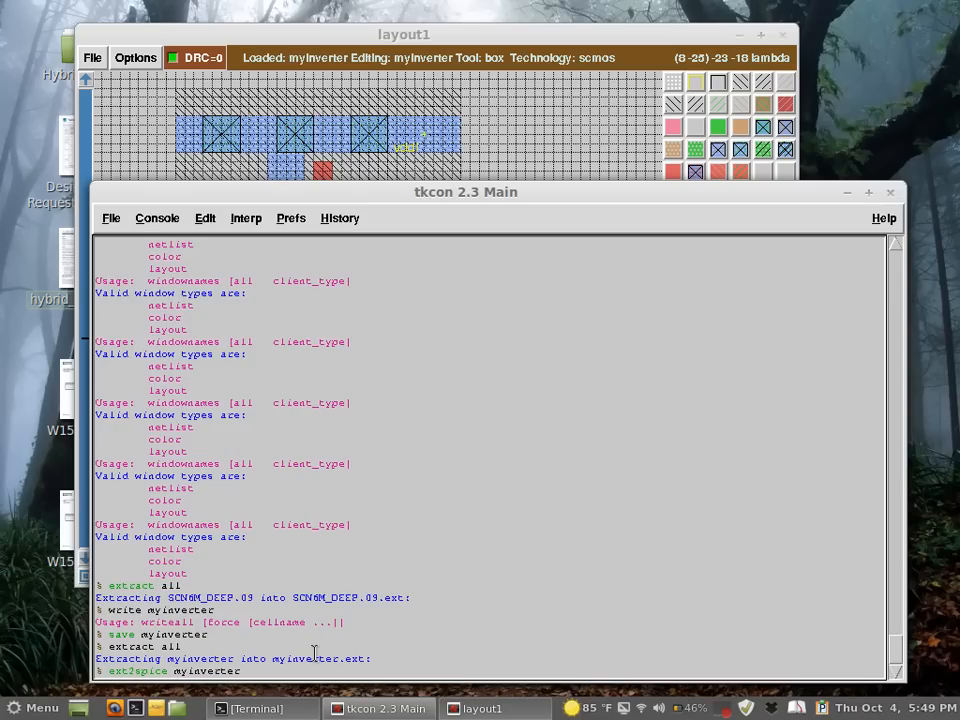
key(BackSpace)
key(Return)
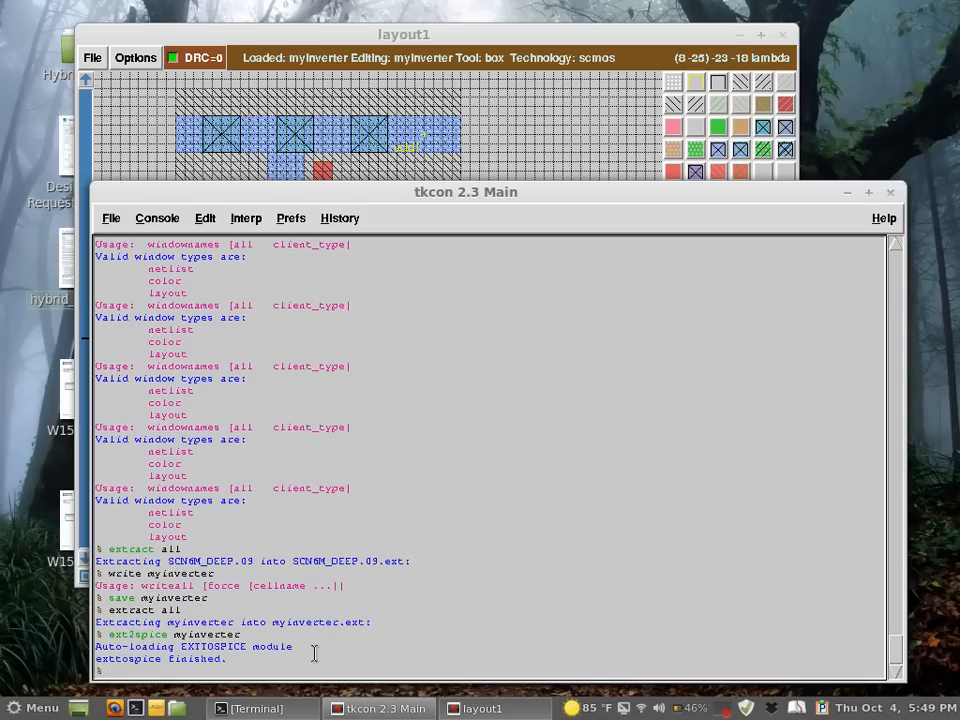
Quit the layout editor from its console with the "quit" command.
click(262, 708)
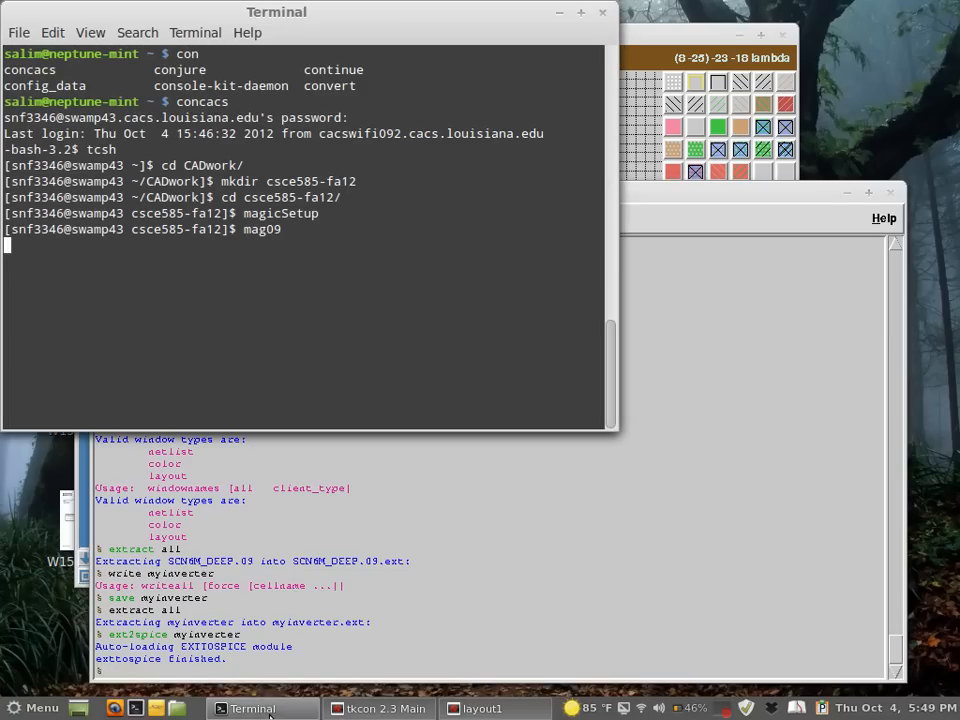
click(662, 203)
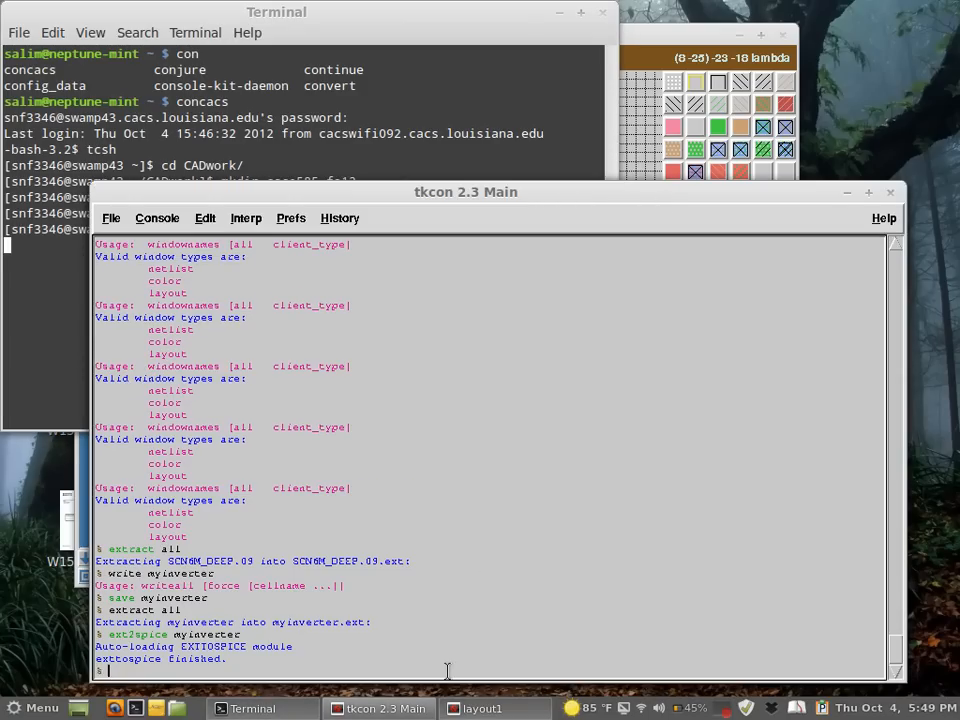
text(quit)
key(BackSpace)
key(BackSpace)
key(BackSpace)
key(BackSpace)
text(exit)
key(BackSpace)
key(BackSpace)
key(BackSpace)
key(BackSpace)
text(quit)
key(Return)
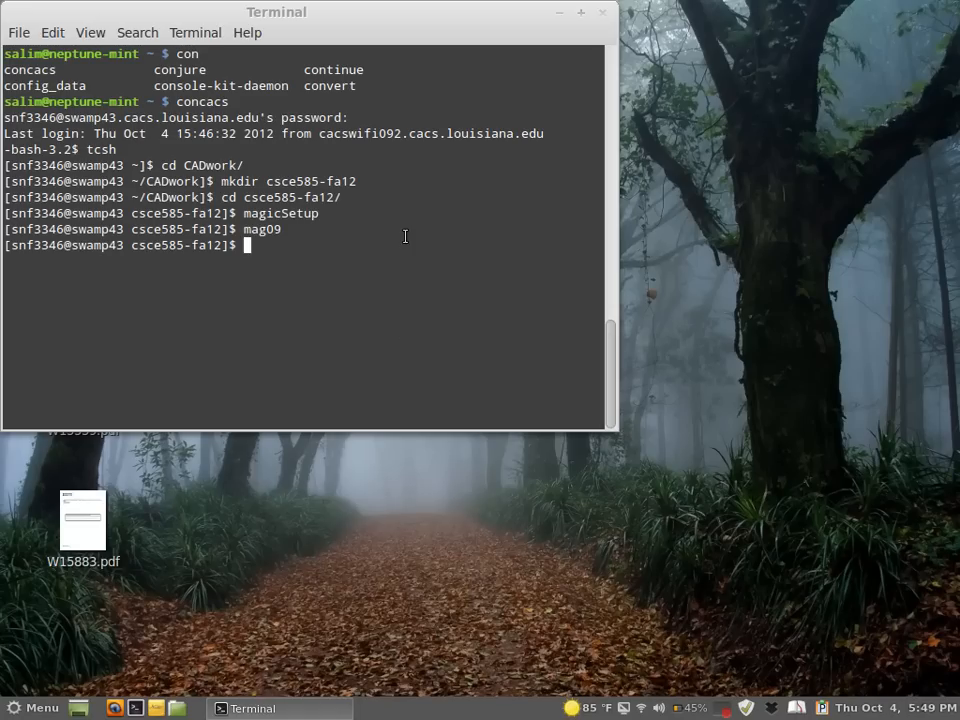
Open myinverter.spice in vi from the terminal and examine its scale option line.
text(vi myinverter.spice)
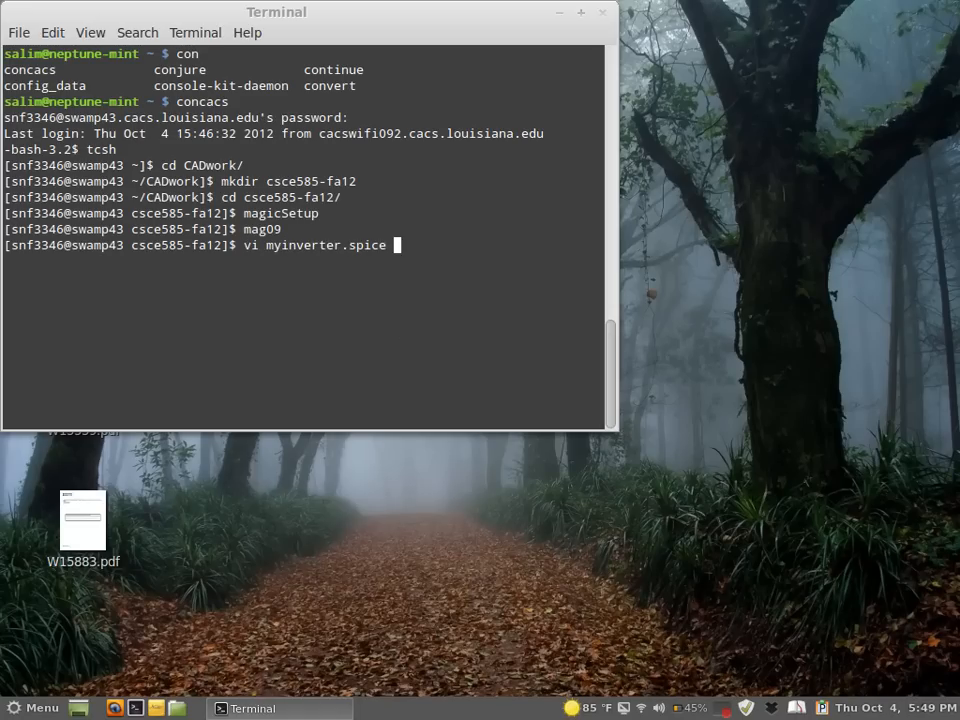
key(Return)
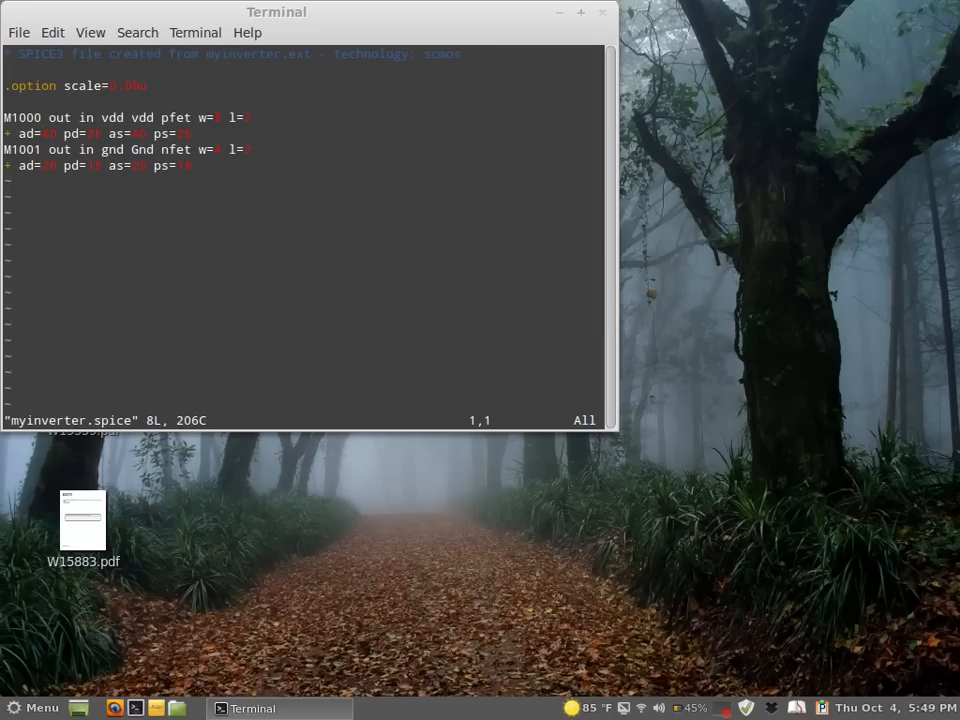
key(Down)
key(Down)
key(Right)
key(Right)
key(Right)
key(Right)
key(Right)
key(Left)
key(Left)
key(Right)
key(Right)
key(Right)
key(Right)
key(Right)
key(Right)
key(Right)
key(Right)
key(Right)
key(Right)
key(Right)
key(Right)
key(Right)
Examine the M1000 transistor line through its nodes, pfet model and width.
key(Down)
key(Down)
key(Up)
key(Up)
key(Down)
key(Down)
key(Right)
key(Right)
key(Right)
key(Right)
key(Right)
key(Right)
key(Right)
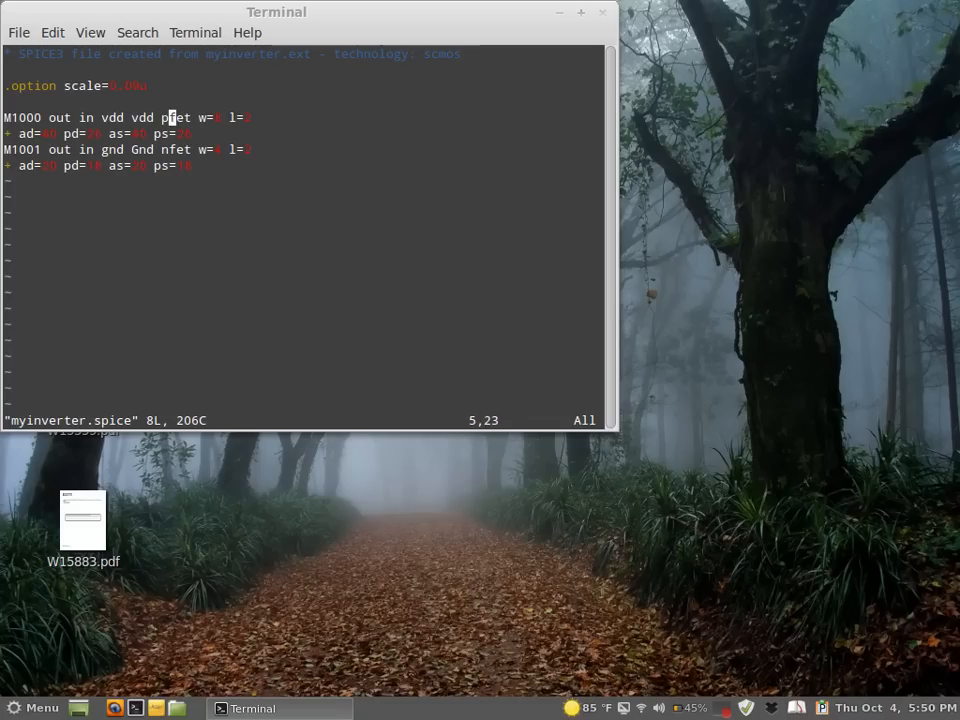
key(Right)
key(Right)
key(Right)
key(Right)
key(Right)
key(Right)
key(Right)
Examine the start of the M1000 transistor line, from its instance name through the drain and gate nodes.
key(Left)
key(Left)
key(Left)
key(Left)
key(Left)
key(Left)
key(Left)
key(Left)
key(Left)
key(Left)
key(Left)
key(Left)
key(Left)
key(Left)
key(Left)
key(Left)
key(Left)
key(Left)
key(Left)
key(Left)
key(Left)
key(Left)
key(Left)
key(Left)
key(Left)
key(Right)
key(Left)
key(Right)
key(Right)
key(Right)
key(Right)
key(Right)
key(Right)
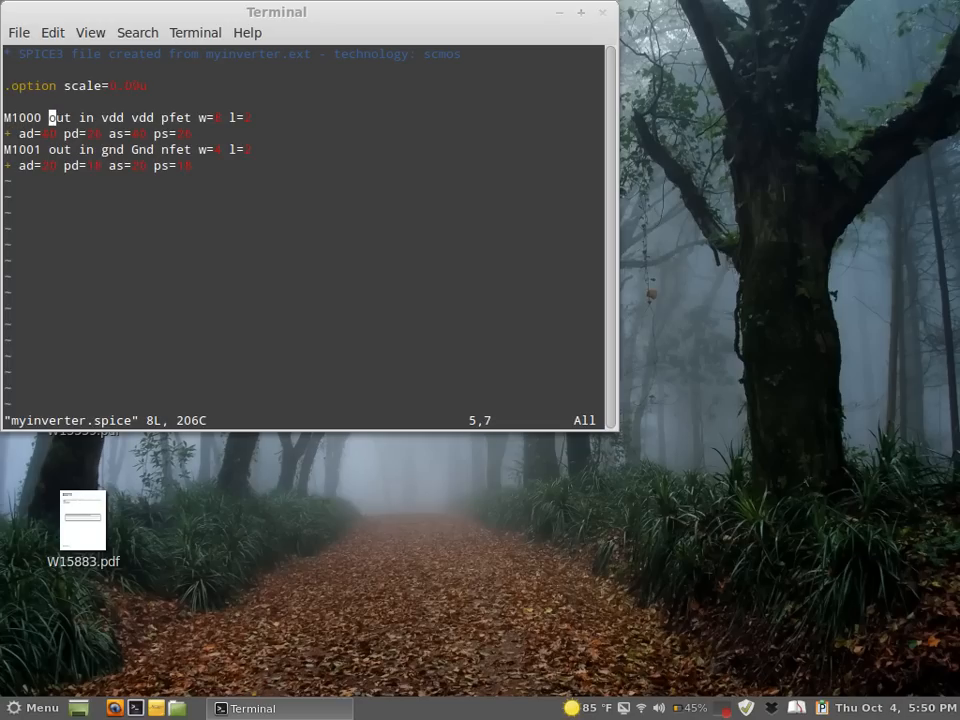
key(Right)
key(Right)
key(Right)
key(Right)
key(Right)
key(Right)
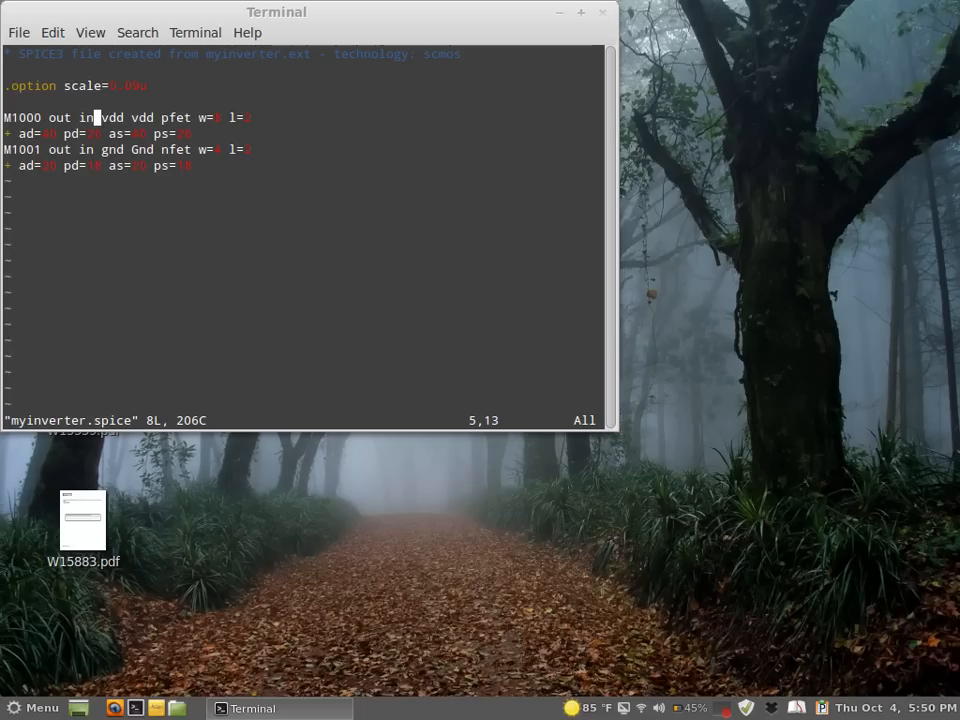
Examine the rest of the M1000 line, covering its source and bulk nodes, transistor model, width and length.
key(Right)
key(Right)
key(Right)
key(Right)
key(Right)
key(Right)
key(Right)
key(Right)
key(Left)
key(Left)
key(Left)
key(Left)
key(Right)
key(Right)
key(Right)
key(Right)
key(Right)
key(Right)
key(Right)
key(Right)
key(Right)
key(Right)
key(Right)
key(Right)
key(Right)
key(Right)
key(Right)
Review the whole M1000 line again from its instance name to the length parameter.
key(Left)
key(Left)
key(Left)
key(Left)
key(Left)
key(Left)
key(Left)
key(Left)
key(Left)
key(Left)
key(Left)
key(Left)
key(Left)
key(Left)
key(Left)
key(Left)
key(Left)
key(Left)
key(Left)
key(Left)
key(Left)
key(Left)
key(Left)
key(Left)
key(Left)
key(Left)
key(Left)
key(Left)
key(Left)
key(Left)
key(Right)
key(Right)
key(Right)
key(Right)
key(Right)
key(Right)
key(Right)
key(Right)
key(Right)
key(Right)
key(Right)
key(Right)
key(Right)
key(Right)
key(Right)
key(Right)
key(Right)
key(Right)
key(Right)
key(Right)
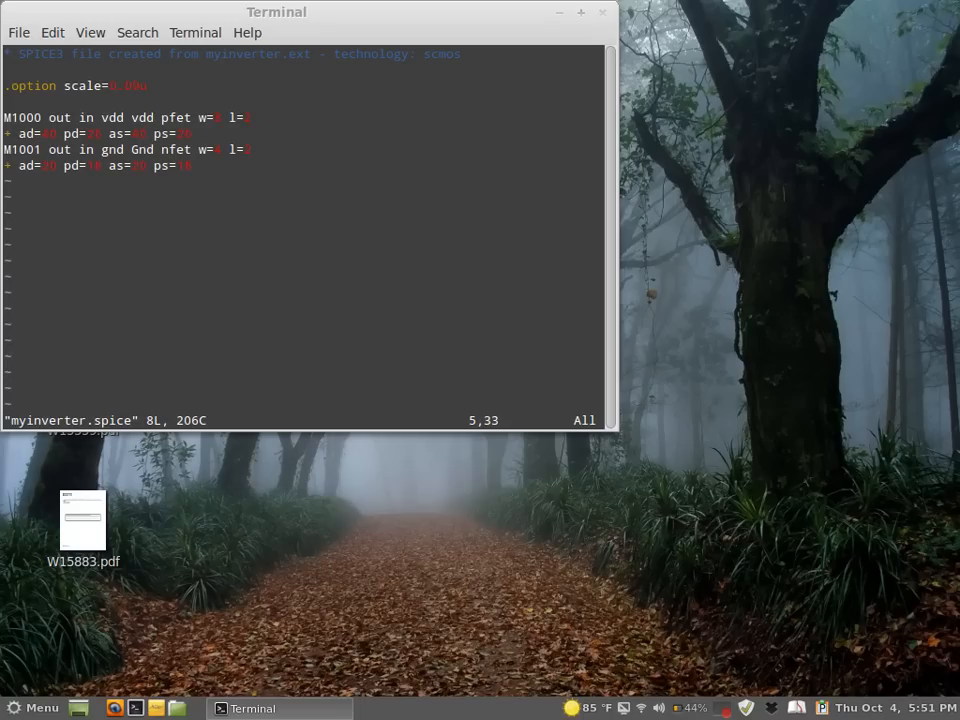
Examine the M1001 transistor line's node connections up to its bulk node, comparing them with those of M1000.
key(Left)
key(Left)
key(Left)
key(Left)
key(Left)
key(Left)
key(Left)
key(Left)
key(Left)
key(Left)
key(Left)
key(Left)
key(Left)
key(Left)
key(Left)
key(Left)
key(Left)
key(Left)
key(Left)
key(Left)
key(Left)
key(Left)
key(Left)
key(Left)
key(Right)
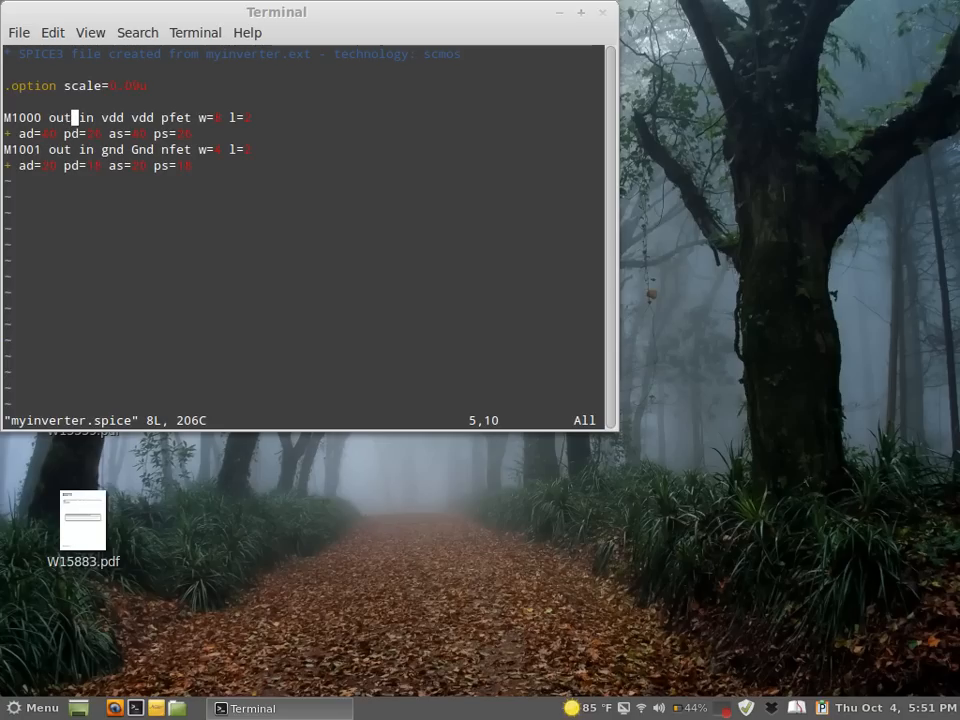
key(Down)
key(Down)
key(Right)
key(Right)
key(Right)
key(Right)
key(Right)
key(Right)
key(Right)
key(Right)
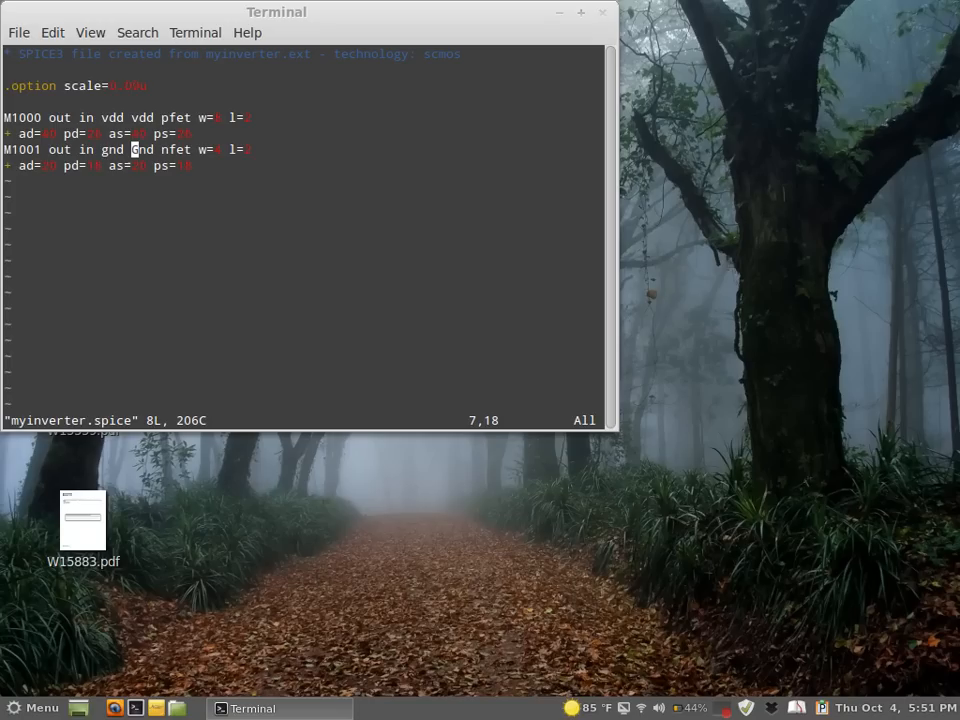
Compare the bulk node and transistor model of the M1001 line with the M1000 line, and close the netlist.
key(Right)
key(Right)
key(Right)
key(Right)
key(Left)
key(Up)
key(Up)
key(Down)
key(Down)
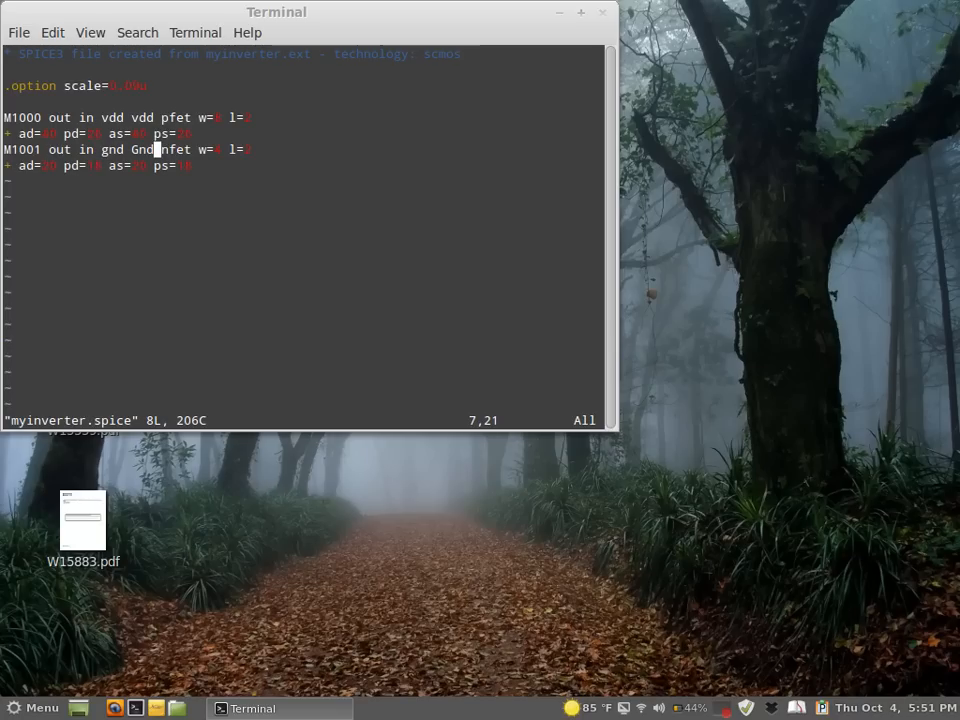
text(:)
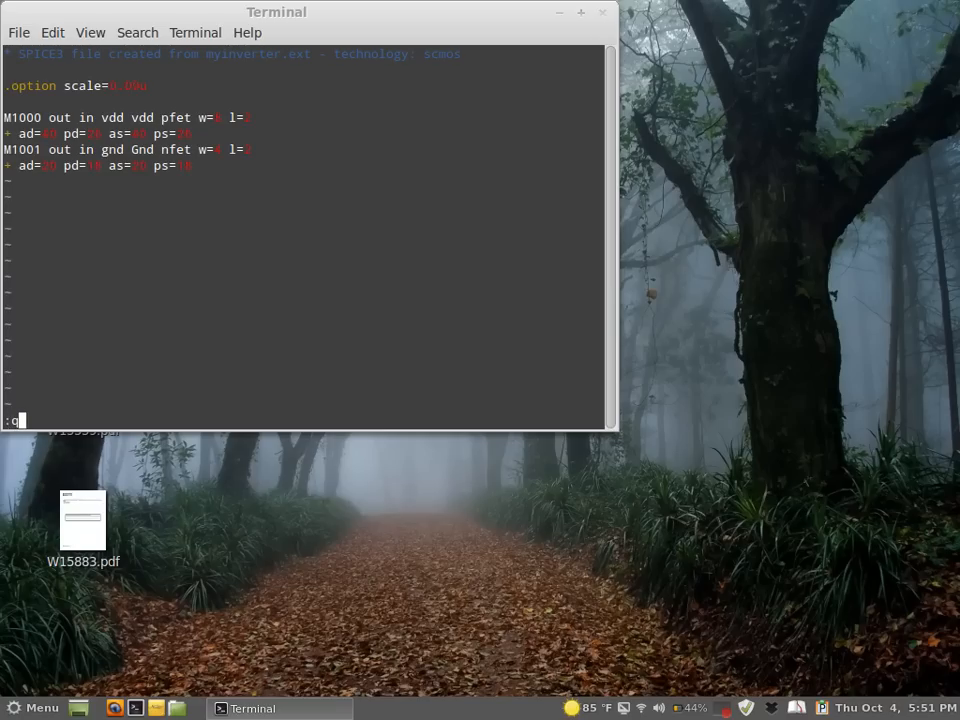
text(q)
key(Return)
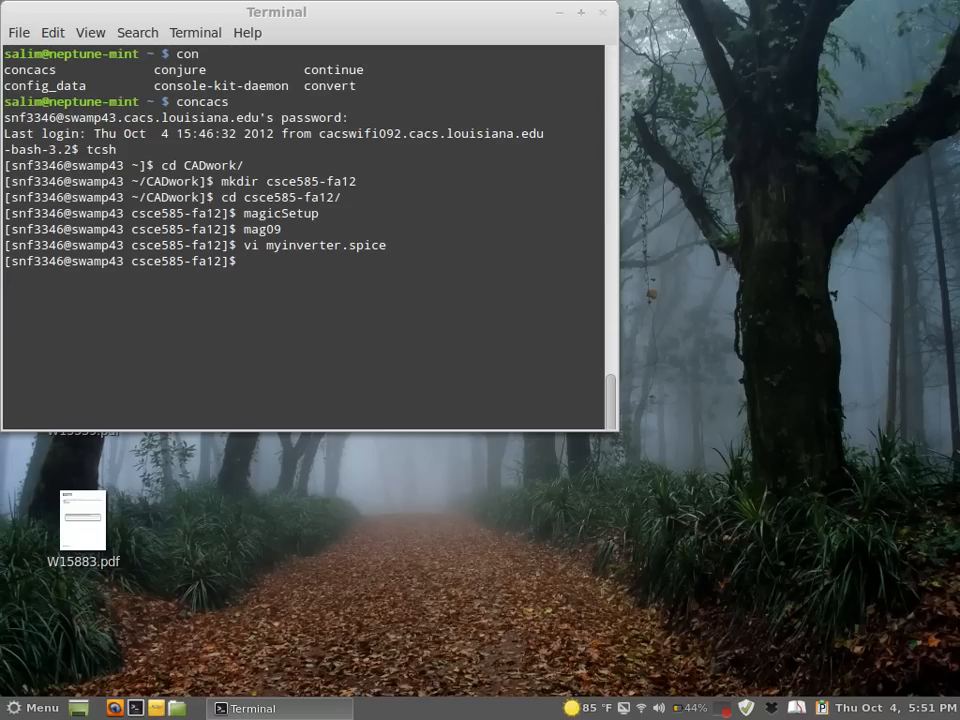
Copy tsmc18.sp from ../eece585-fa11 into the current directory and list the directory's files.
text(cd ../eece585)
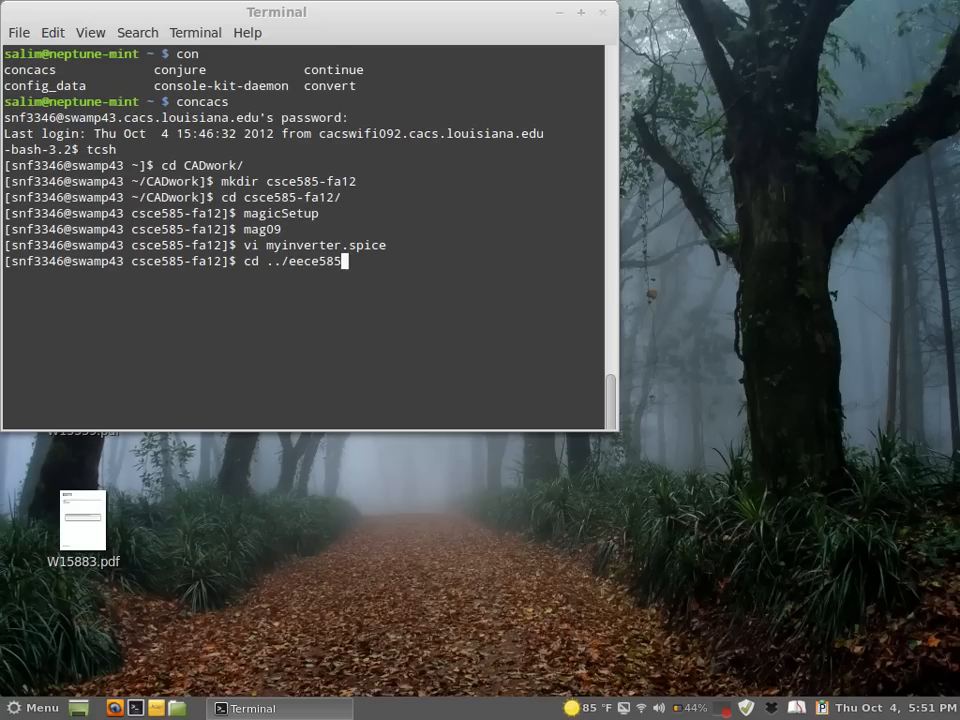
key(Tab)
key(Tab)
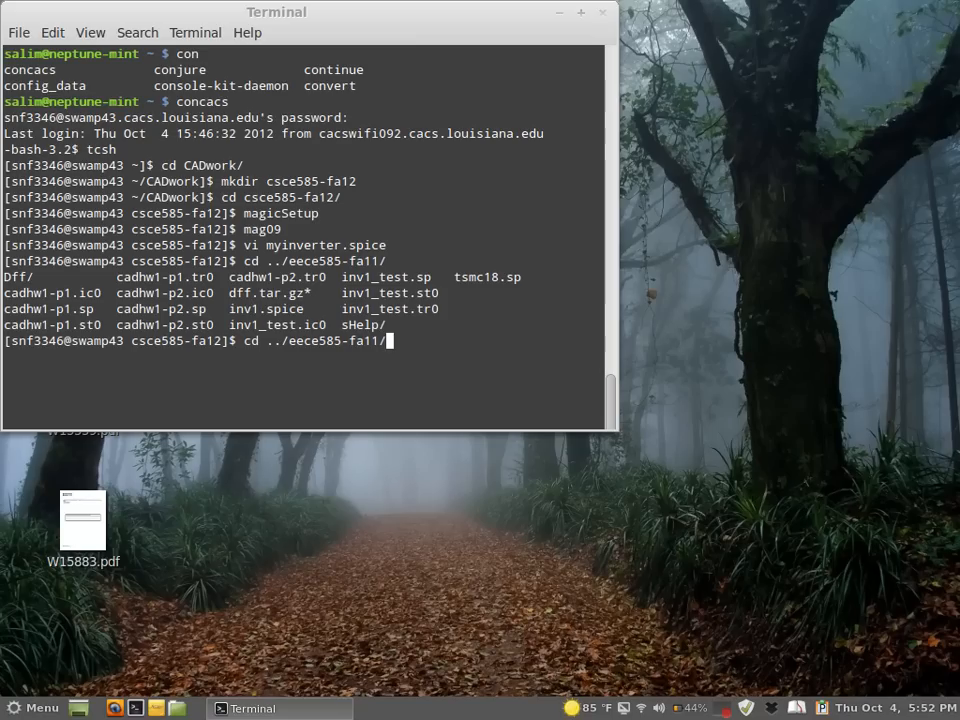
text(tsc)
key(BackSpace)
key(Tab)
text(.)
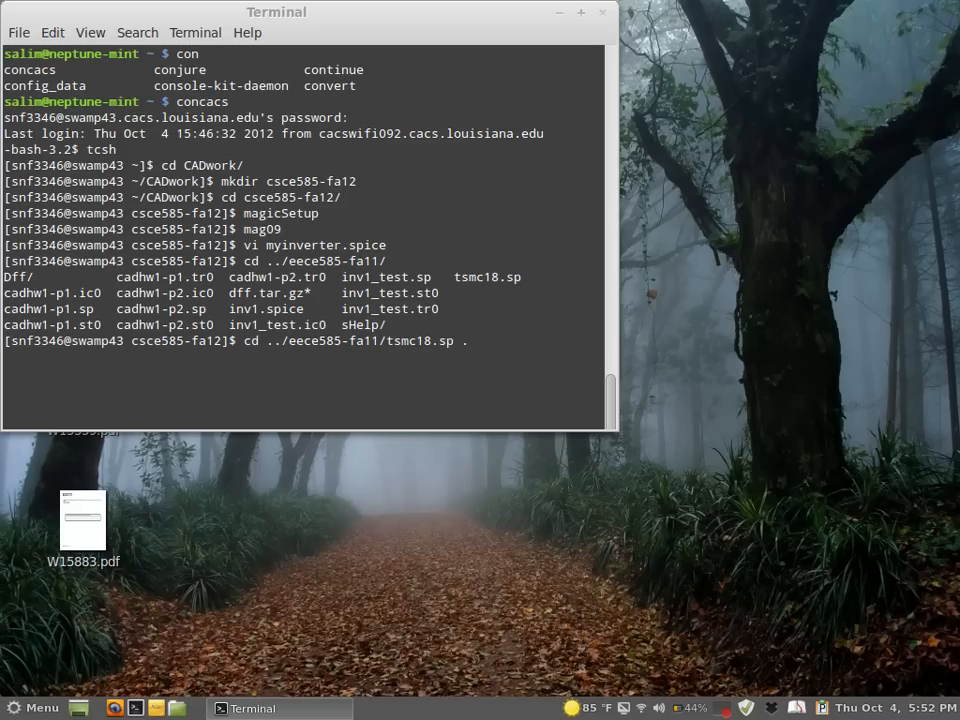
key(ctrl+a)
key(Delete)
key(Delete)
text(cp)
key(ctrl+e)
key(Return)
text(ls)
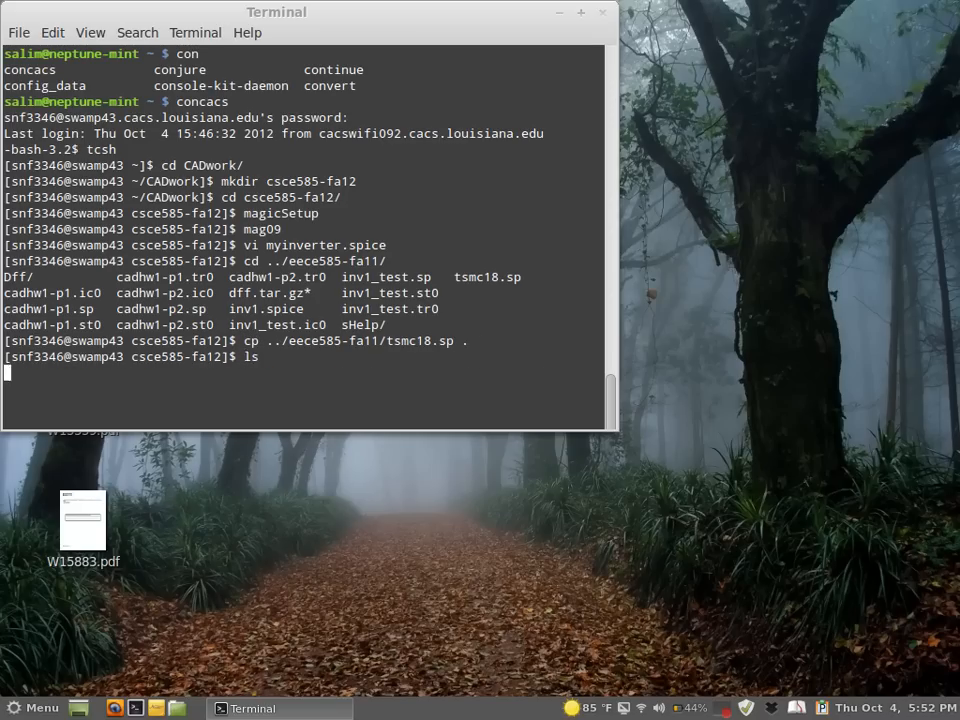
key(Return)
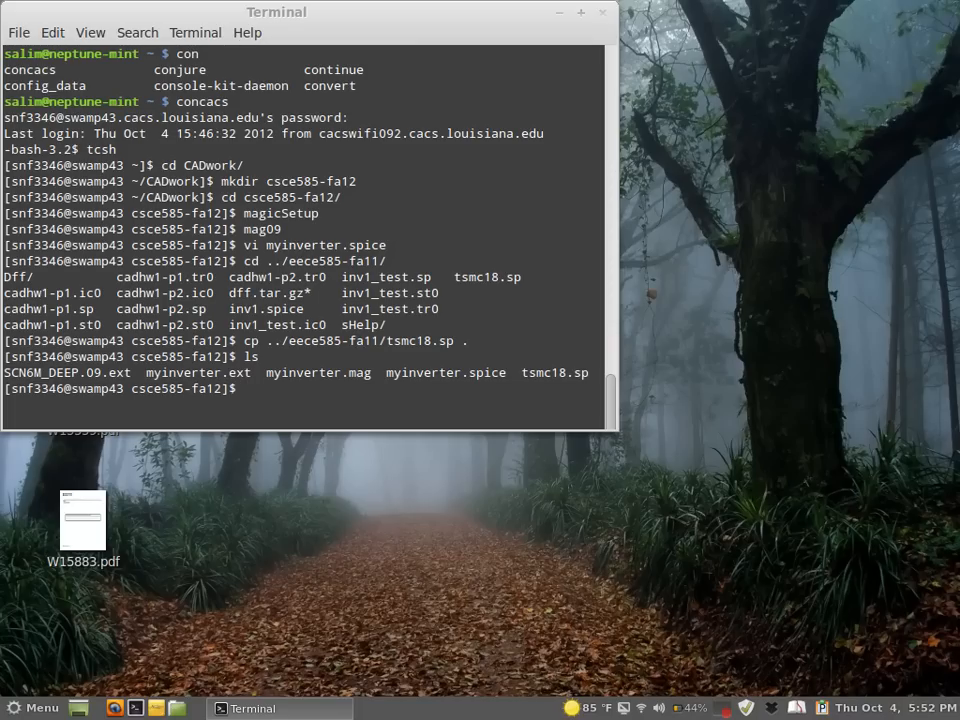
Create a new file myinvtest.sp in vi and enter insert mode.
text(vi)
text(myinvtest.sp)
key(Return)
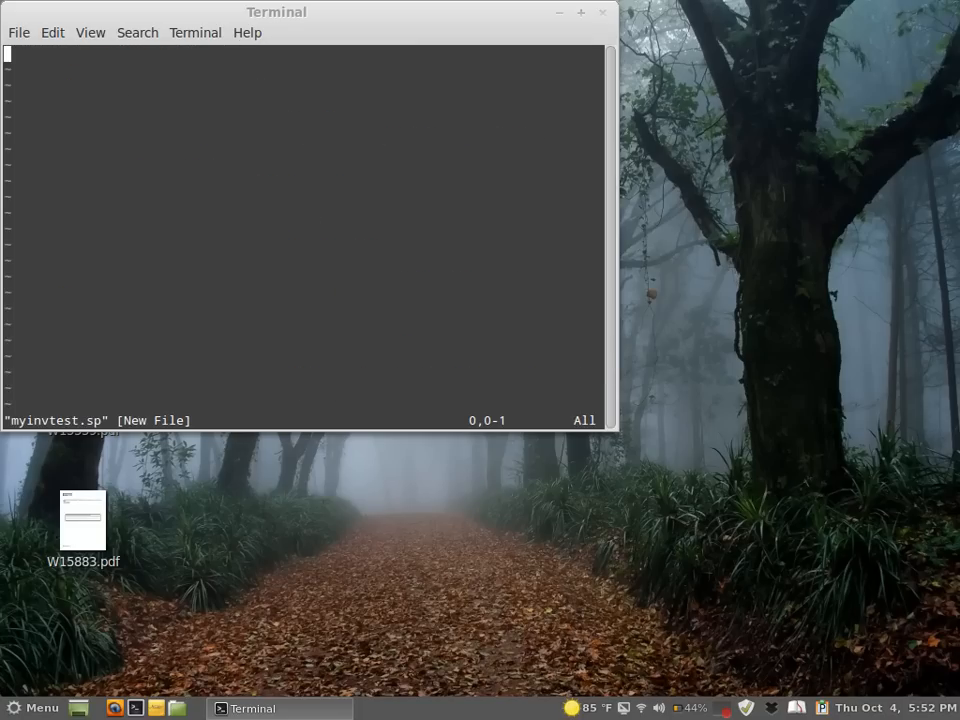
key(asterisk)
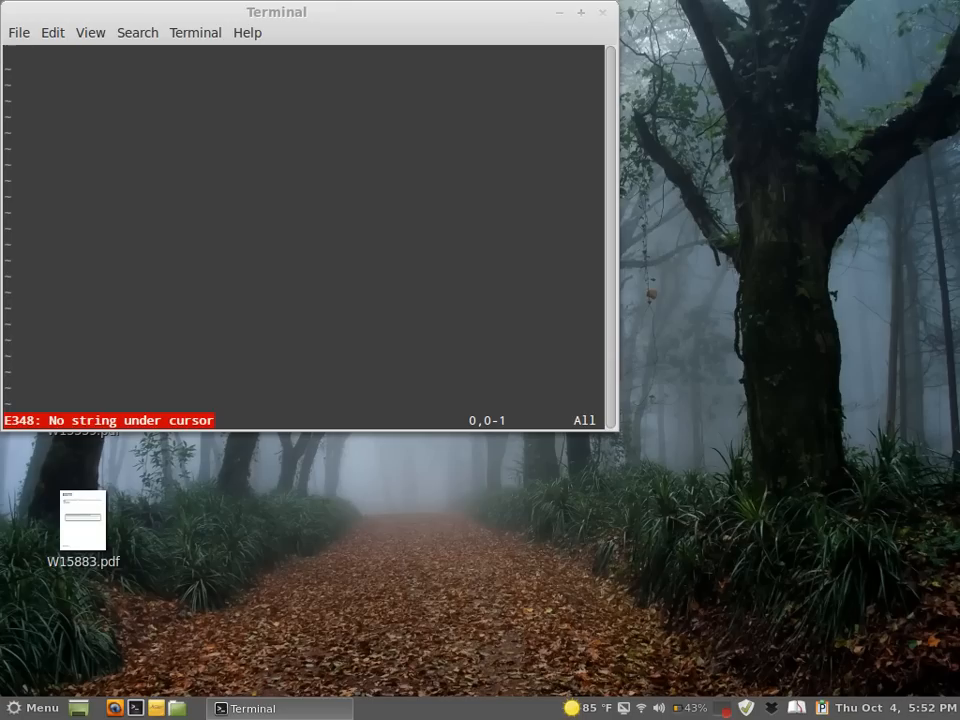
text(i)
text(fsdfhkla)
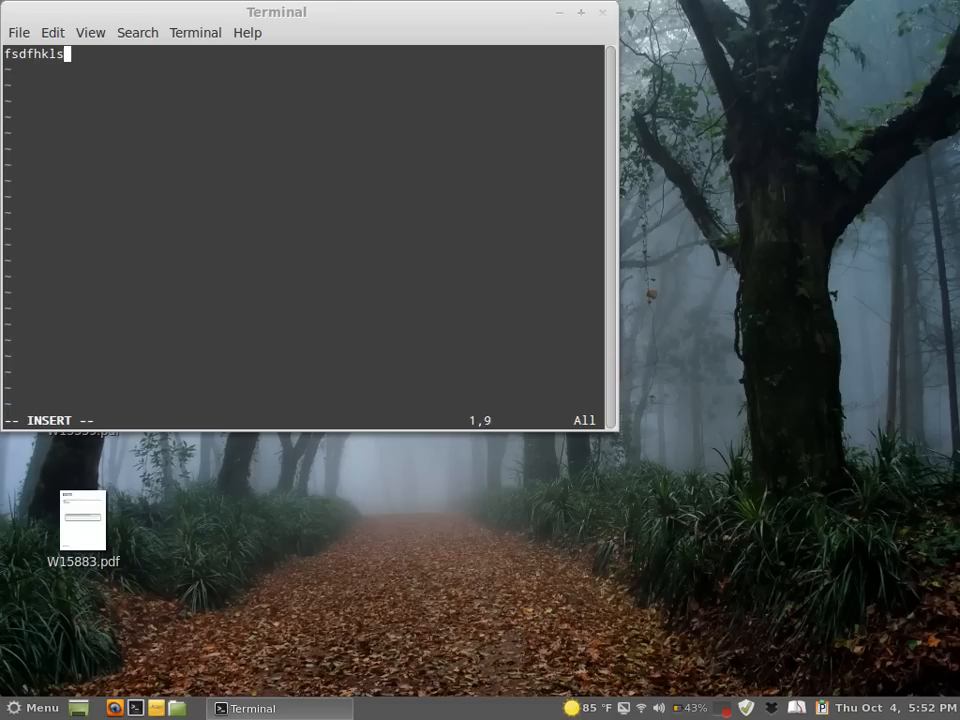
text(f)
key(BackSpace)
key(BackSpace)
key(BackSpace)
key(BackSpace)
key(BackSpace)
key(BackSpace)
key(BackSpace)
key(BackSpace)
key(BackSpace)
Write the title line "Sim file" and, after a blank line, the statement .INCLUDE "tsmc18.sp".
text(sim file)
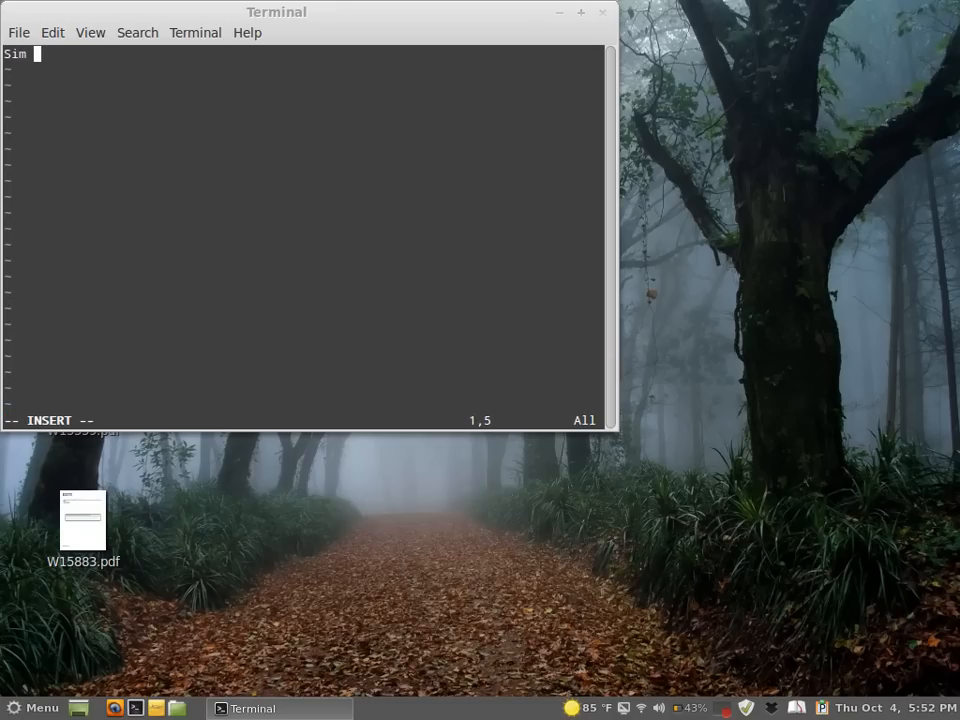
key(Return)
key(Return)
text(.INC)
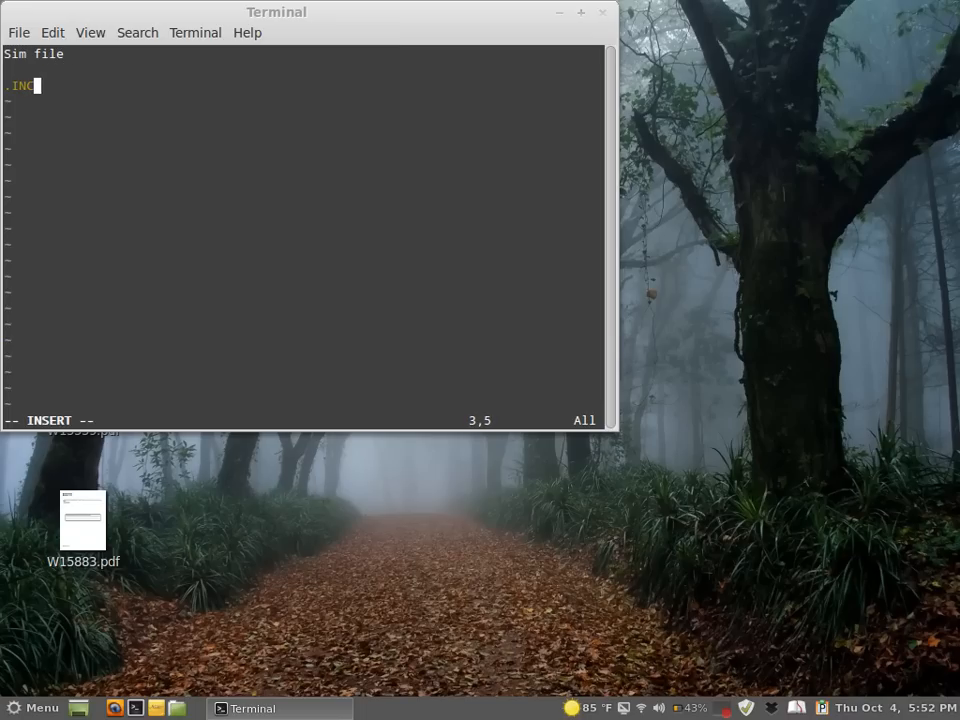
text(LUDE "tsmc18.sp")
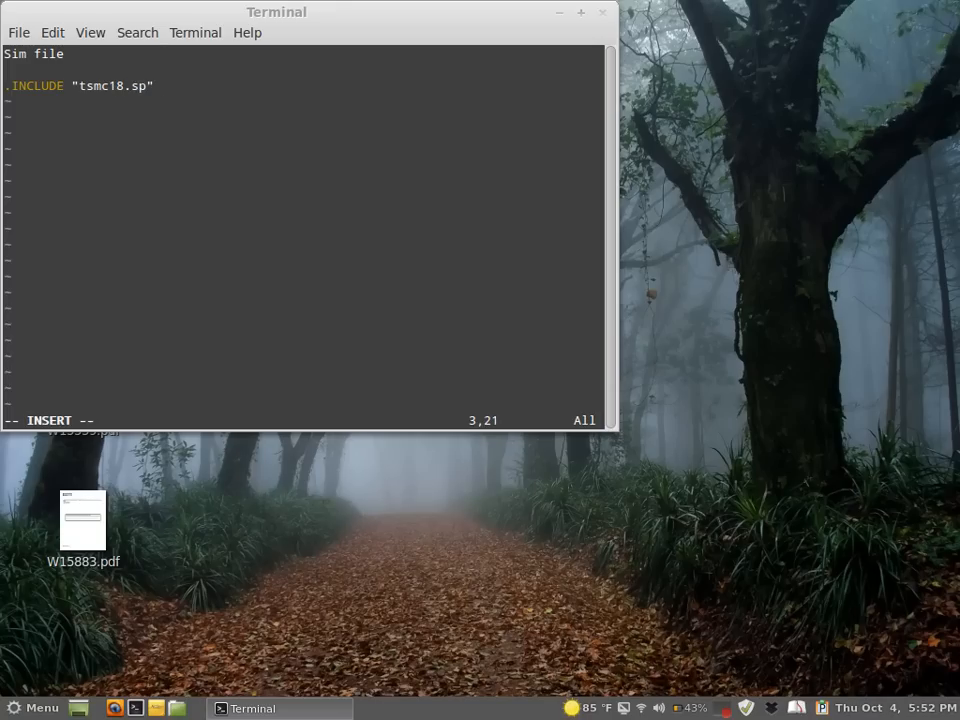
Add the line .INCLUDE "myincerter.spice" below the first include, followed by a blank line.
key(Return)
text(.INCLUDE ")
text(myince)
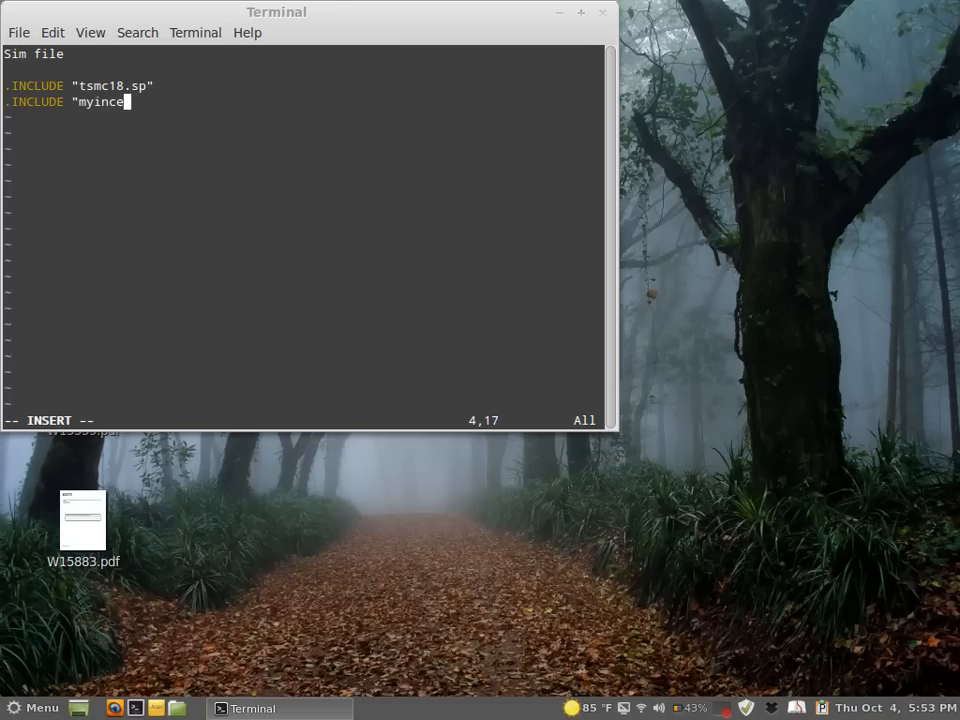
text(rter.spice")
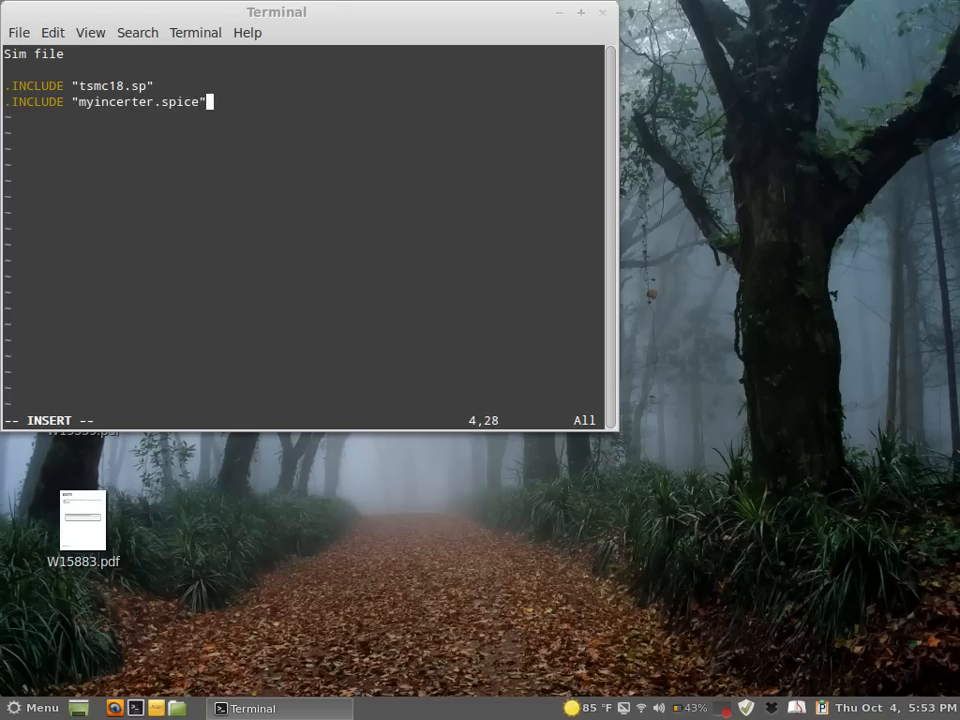
key(Return)
key(Return)
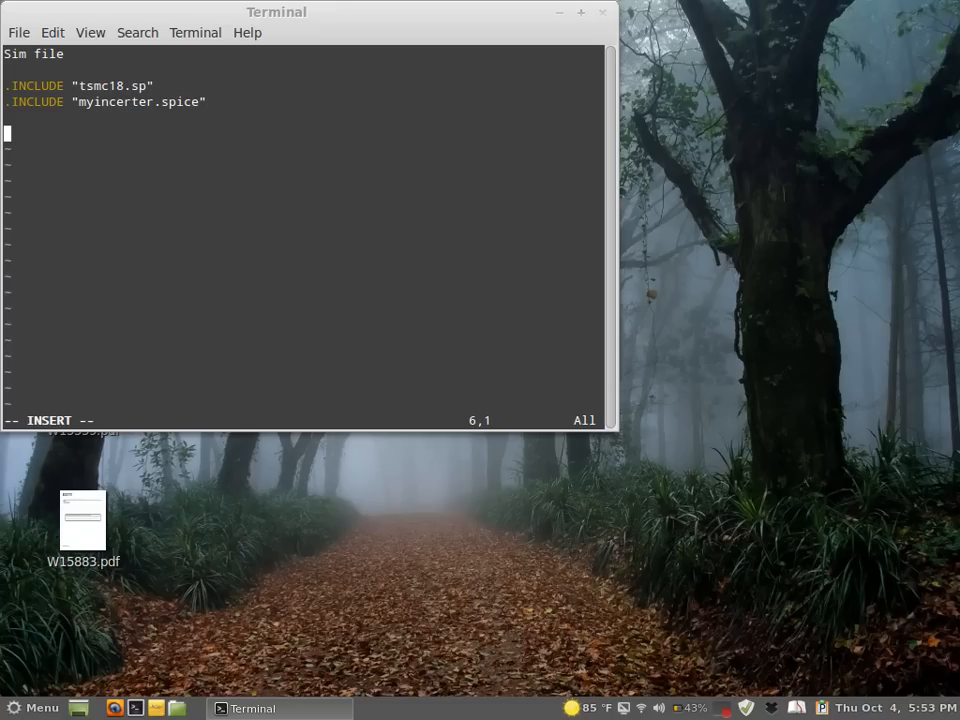
Add the supply source V1 vdd gnd 1.8 and the input source V2 in gnd PULSE(1.8 0 0 50p 50p 1n 2n).
text(V1 vdd gnd 1.8)
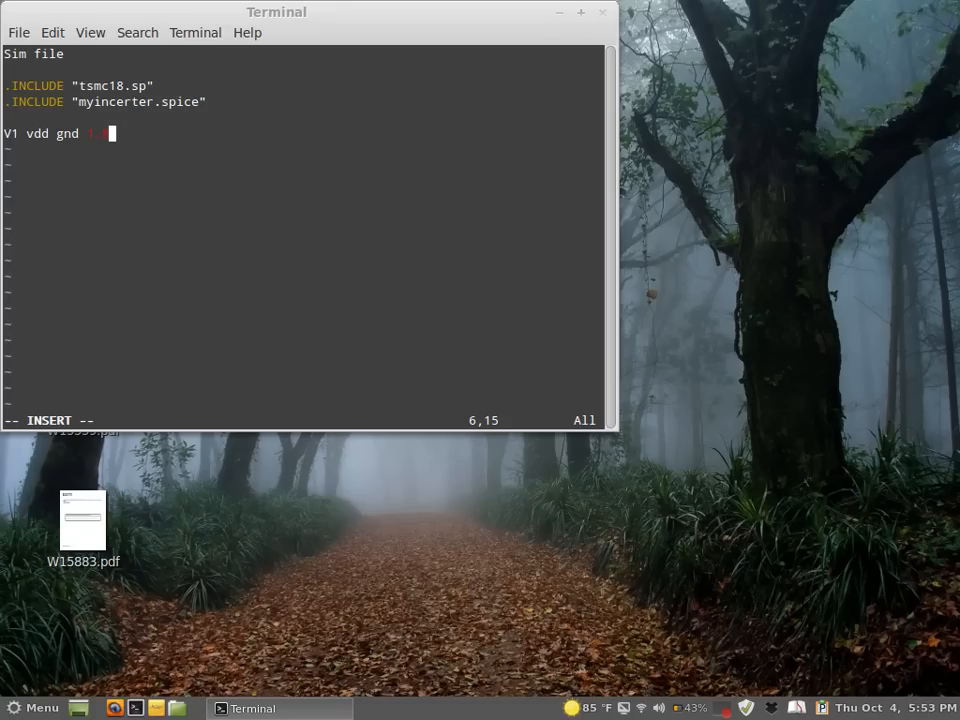
key(Return)
text(V2 in )
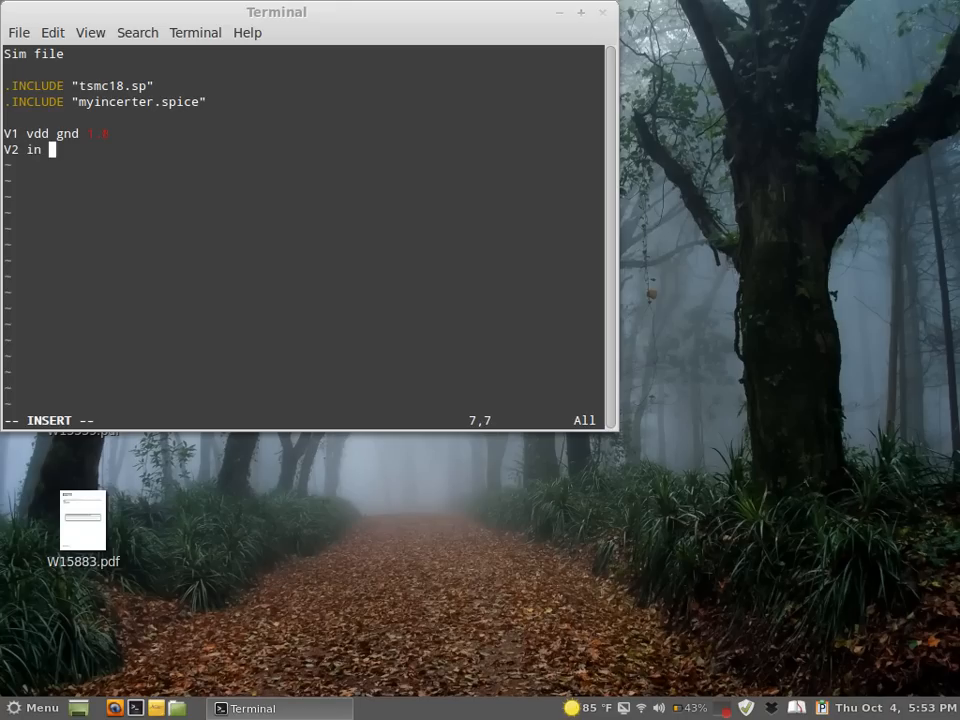
text(gnd PULSE()
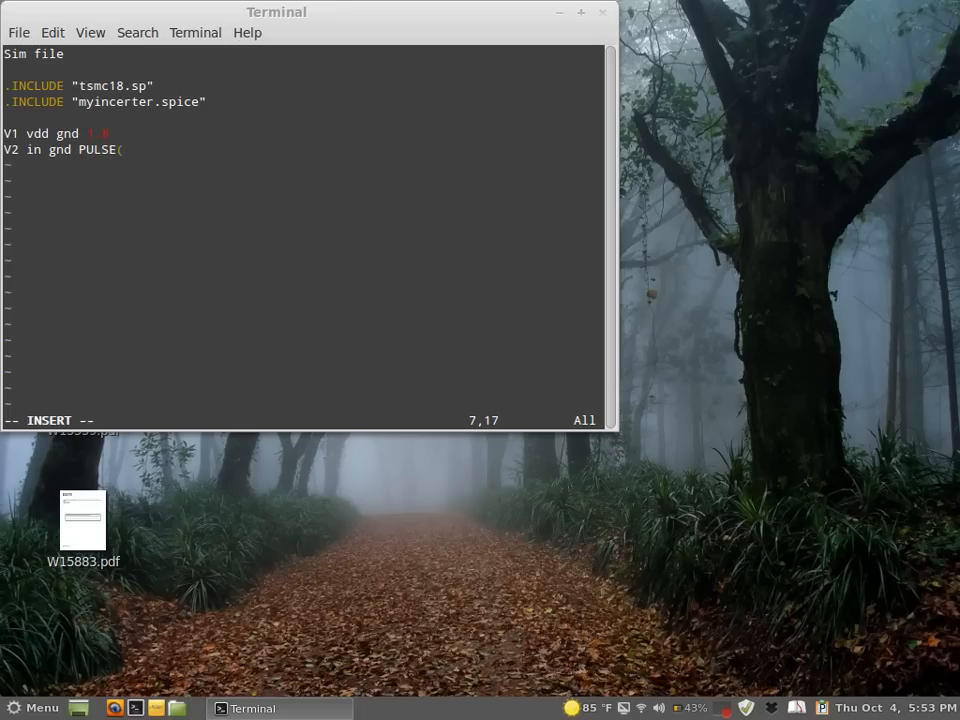
text(0)
text( 1.8)
text(0)
text( 50p )
text(50p)
text(1n )
text(5)
text(n)
text())
key(Return)
key(Return)
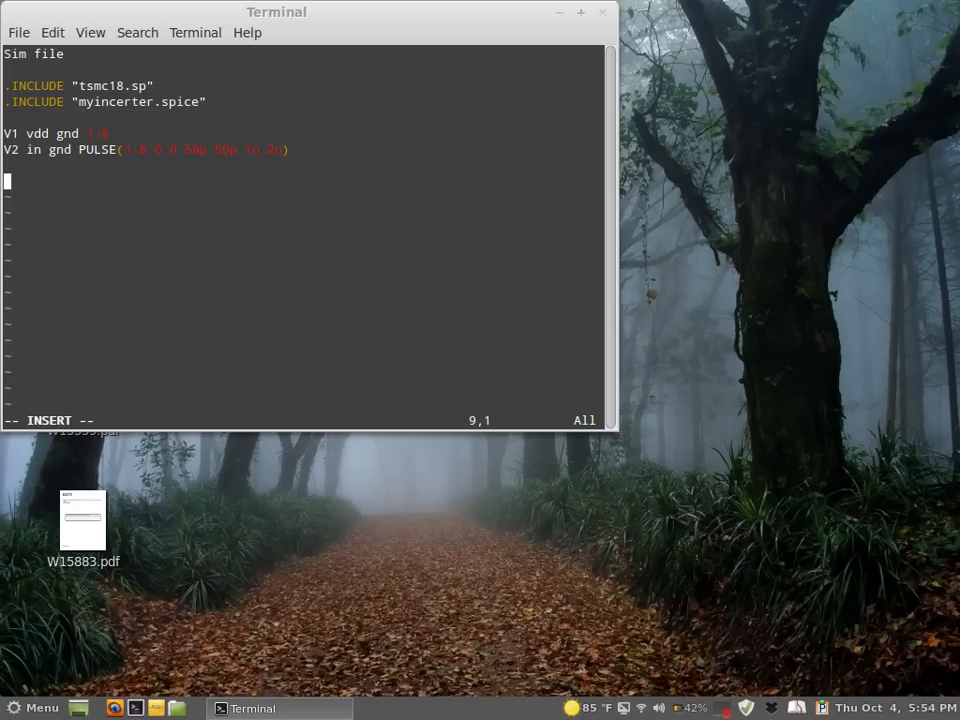
Add the statement .OPTIONS post probe after the voltage sources.
text(.OPTIONS po)
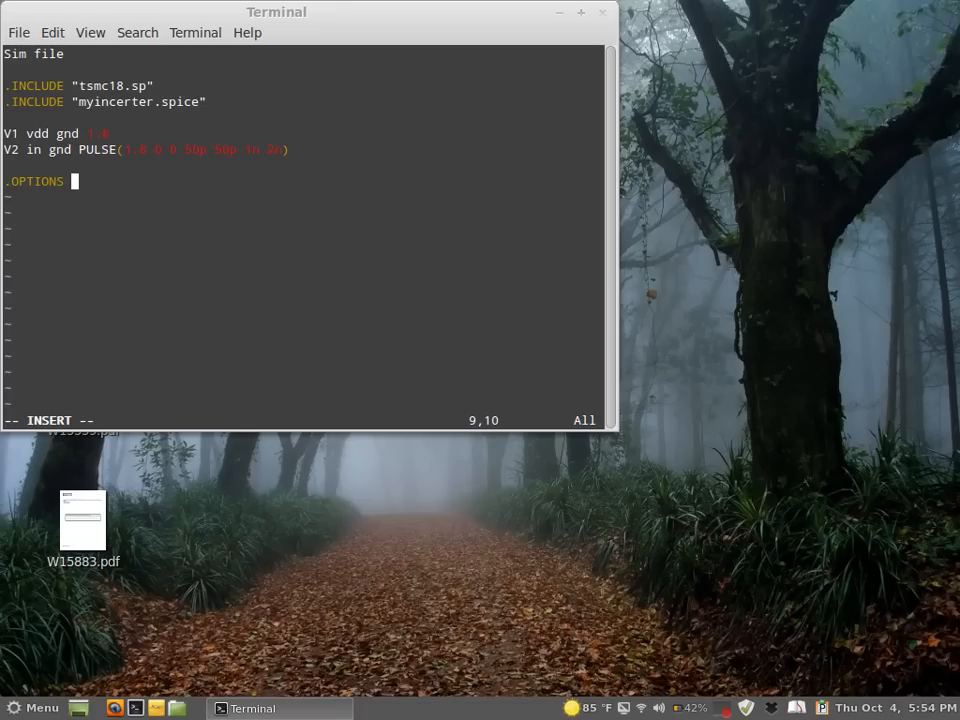
text(st)
key(Return)
text(.OPT)
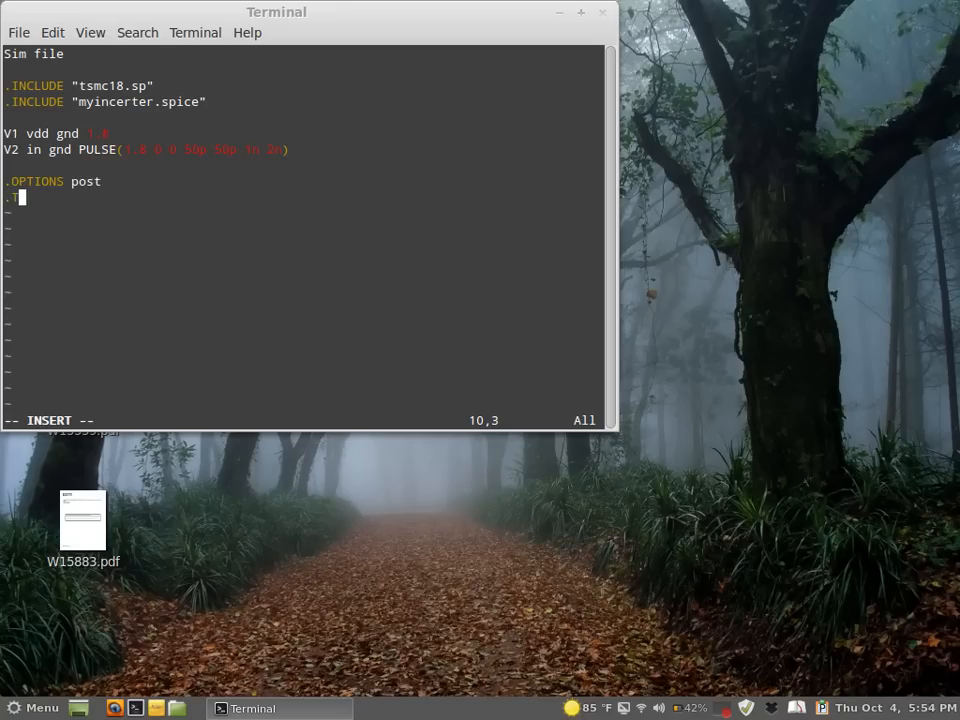
key(BackSpace)
key(BackSpace)
key(BackSpace)
text(probe)
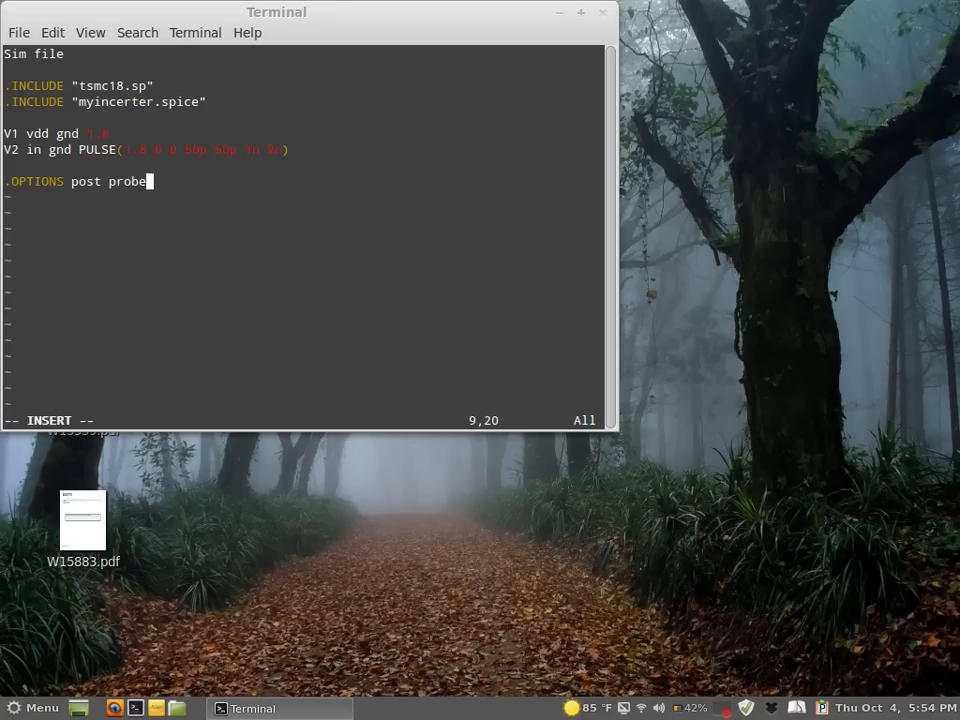
Add the transient analysis .TRAN 10p 2n and the output statement .PROBE TRAN V(in) V(out).
key(Return)
text(.TRAN)
text(10p)
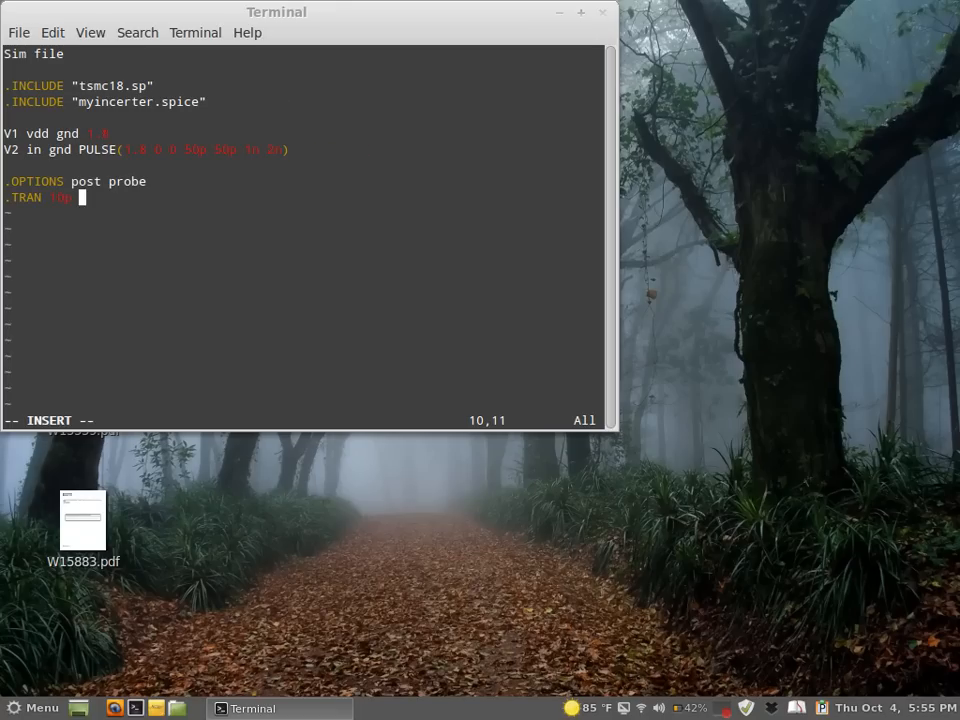
text( 2n)
key(Return)
text(.)
text(PROBE TRAN )
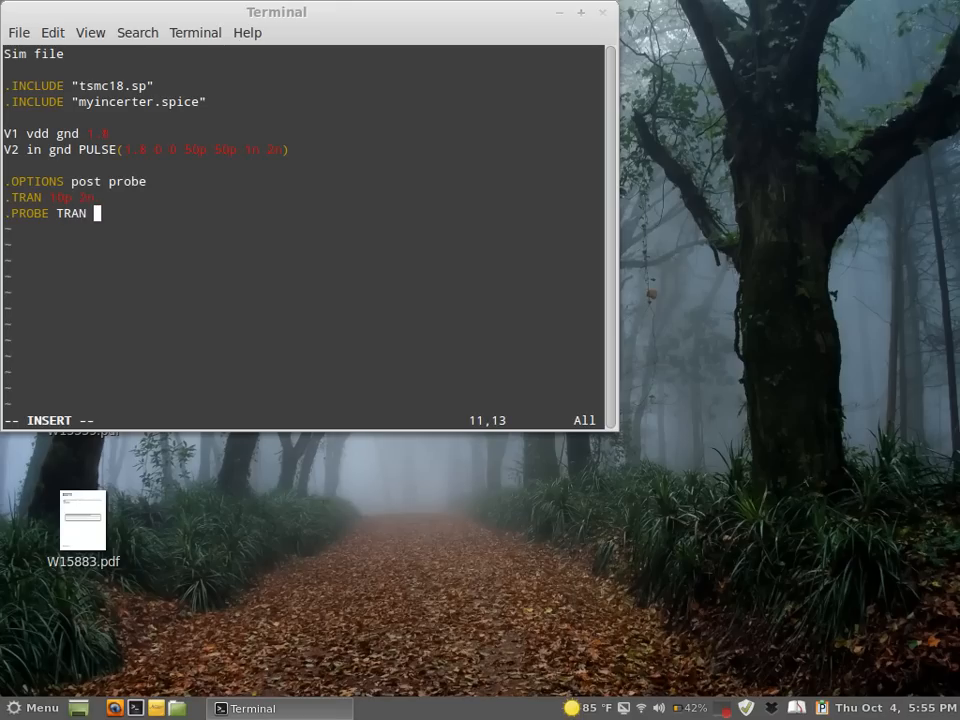
text(V(in) V(ou)
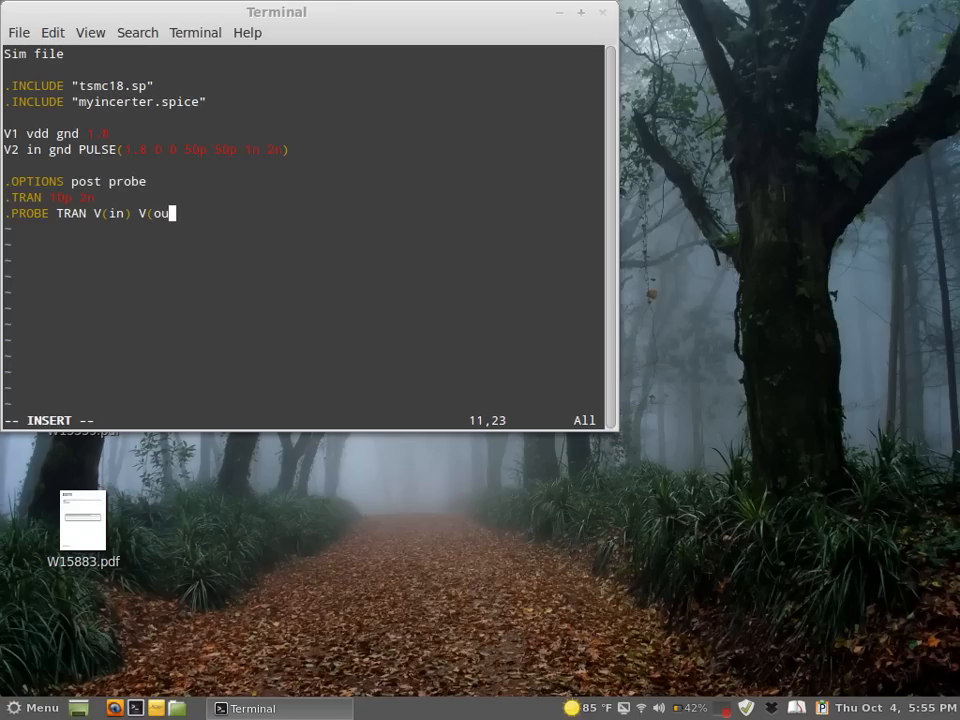
text(t))
Finish the simulation file with a .end line after a blank line, and save and quit.
key(Return)
key(Return)
text(end)
key(BackSpace)
key(BackSpace)
key(BackSpace)
text(.end)
key(Escape)
text(:wq)
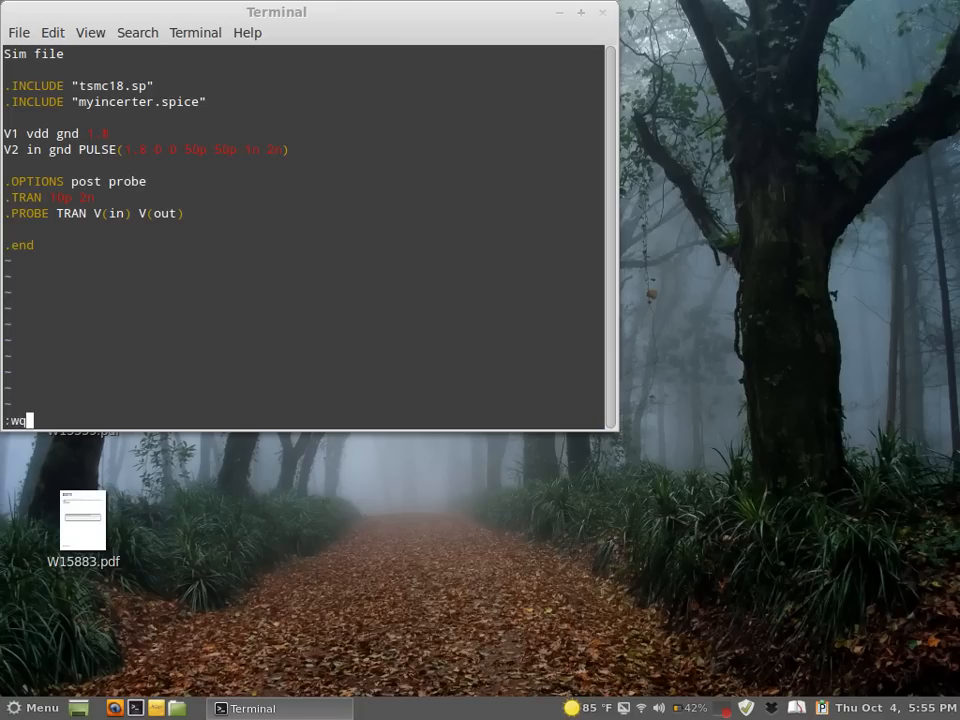
key(Return)
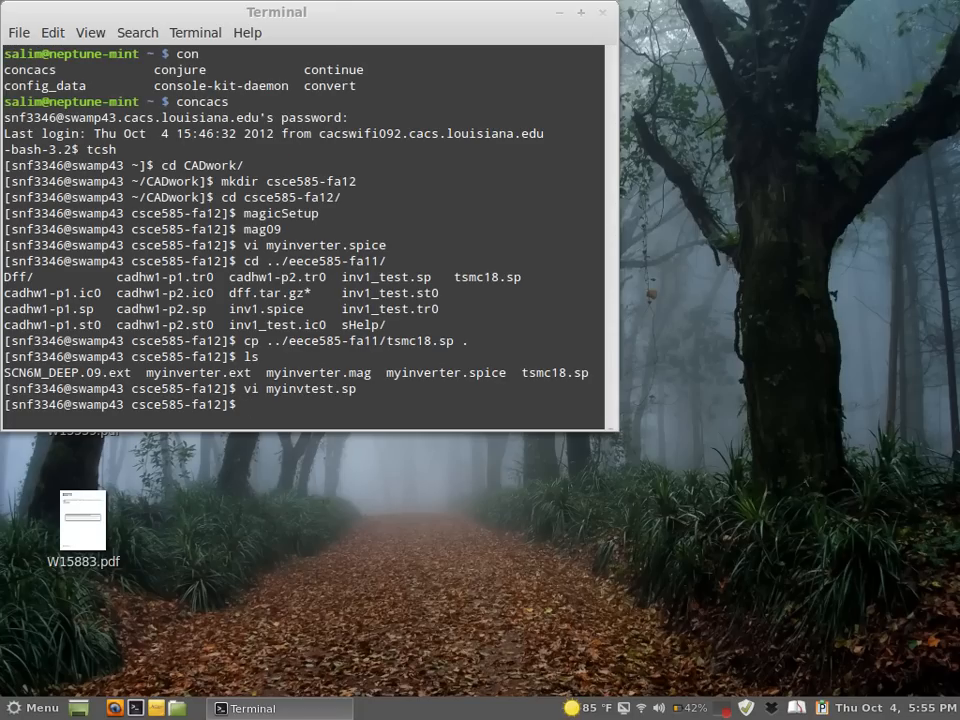
Try to simulate myinvtest.sp with hspice.
text(hspice myinvtest.sp)
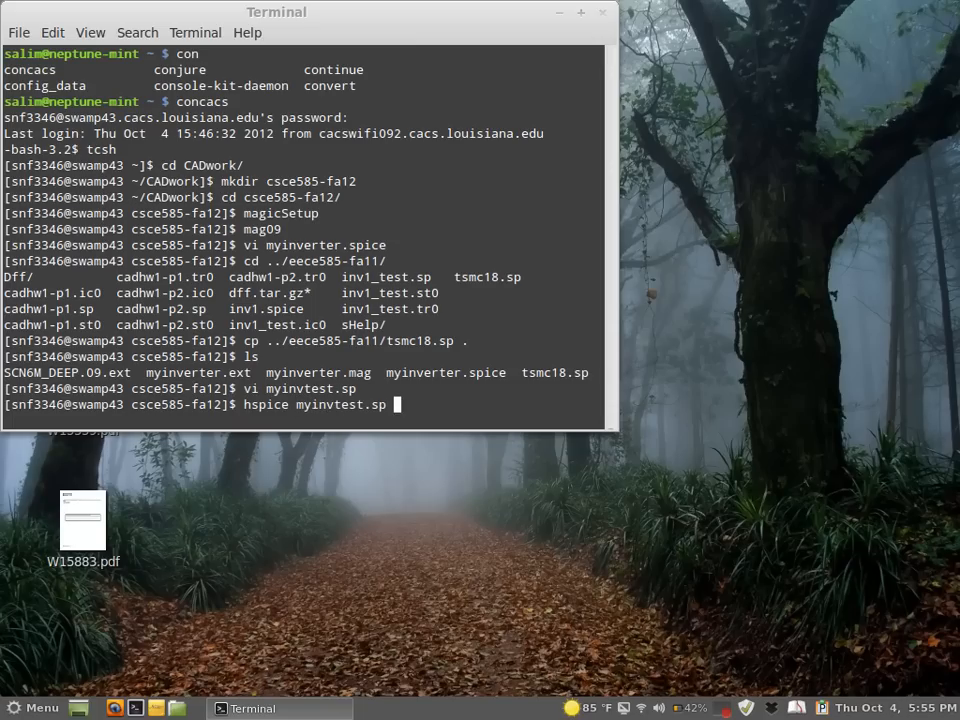
key(Return)
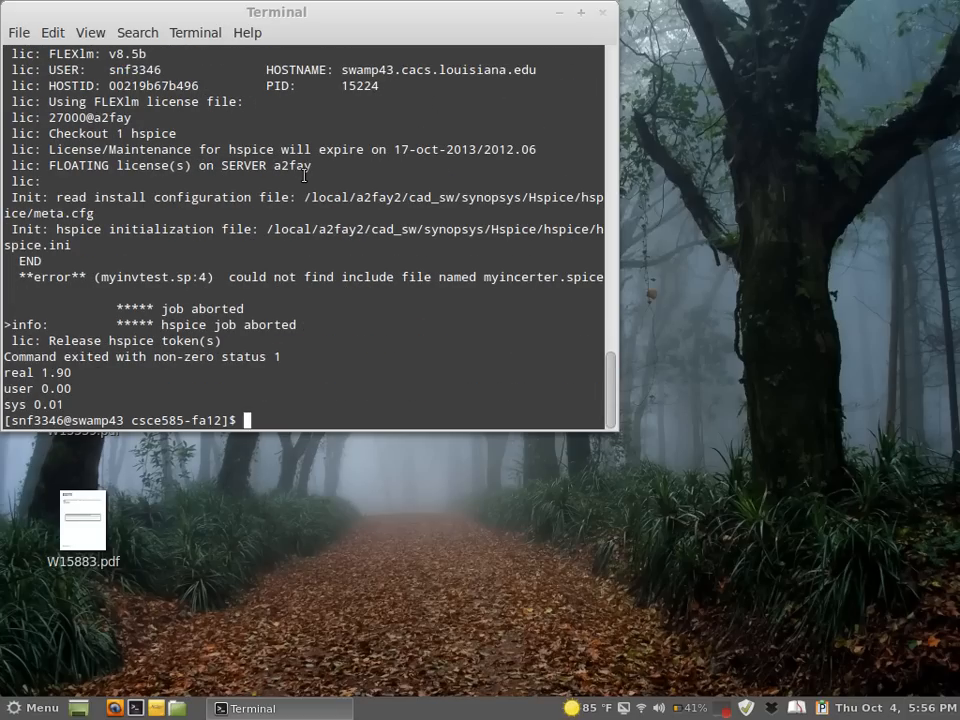
Correct the second include's file name in myinvtest.sp to myinverter.spice, and save and quit.
key(Up)
key(Up)
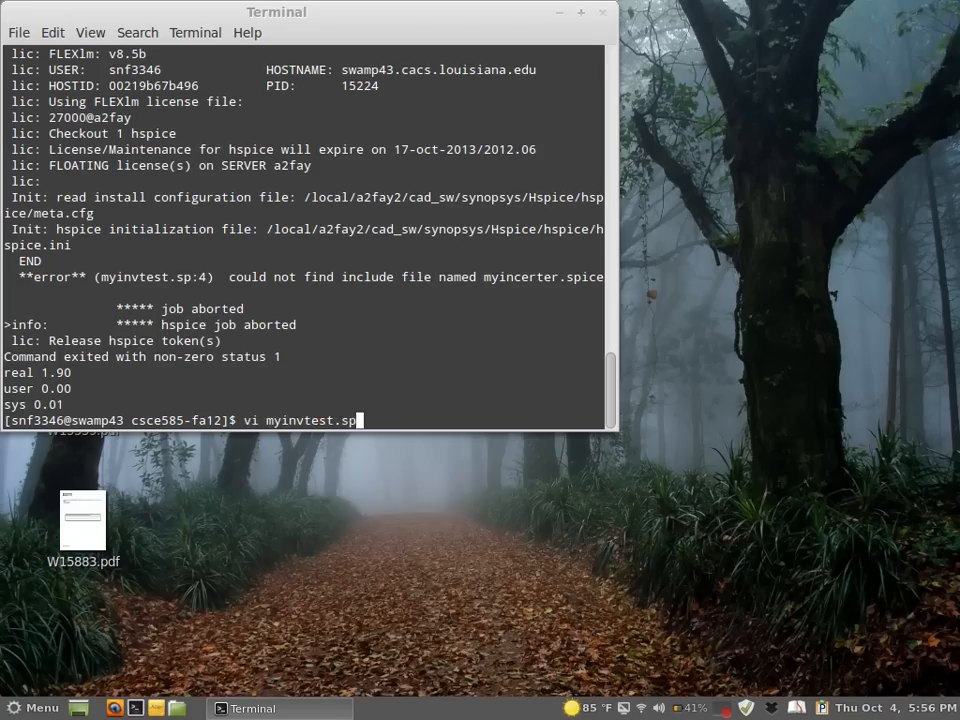
key(Return)
key(Up)
key(Up)
key(Up)
key(Up)
key(Up)
key(Up)
key(Up)
key(Up)
key(Up)
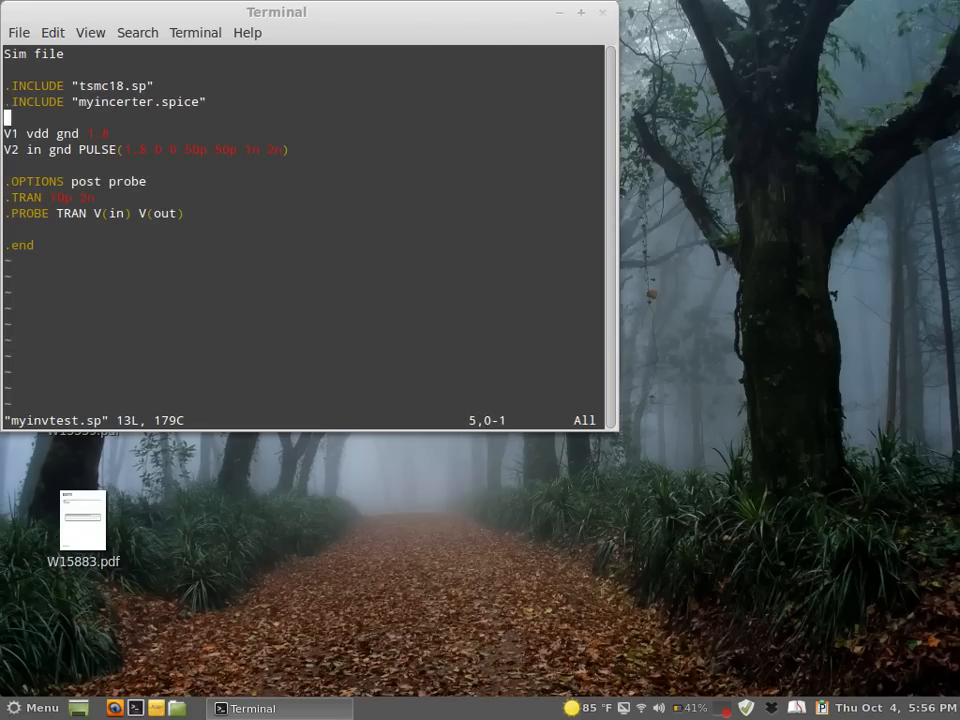
key(Right)
key(Right)
key(Right)
key(Right)
key(Right)
key(Right)
key(Right)
key(Right)
key(Right)
key(Right)
key(Right)
key(Right)
key(Right)
key(Right)
text(rv:)
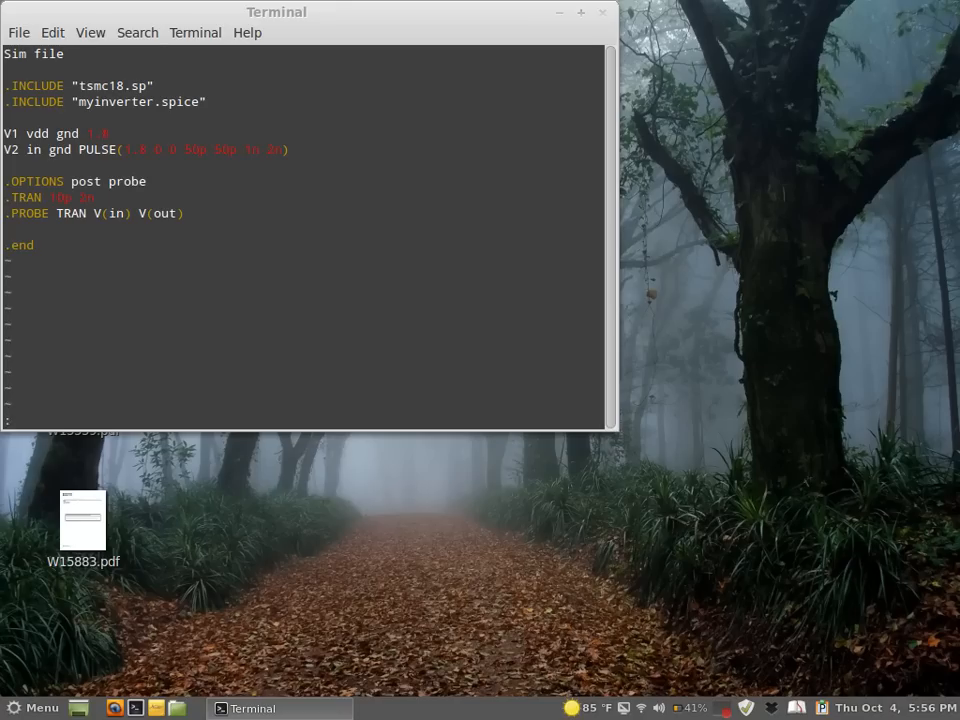
text(wq)
key(Return)
Rerun hspice on the corrected myinvtest.sp.
key(Up)
key(Up)
key(Return)
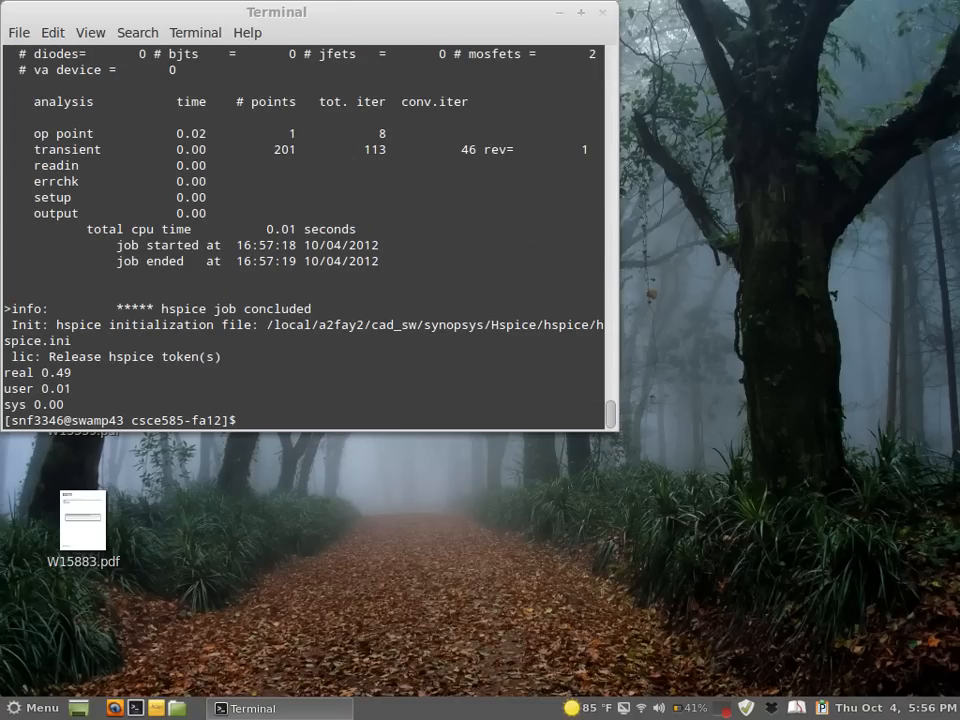
Open myinvtest.tr0 in CosmosScope with cscope -pfiles and plot the v(in) and v(out) signals.
text(cscope -pfiles )
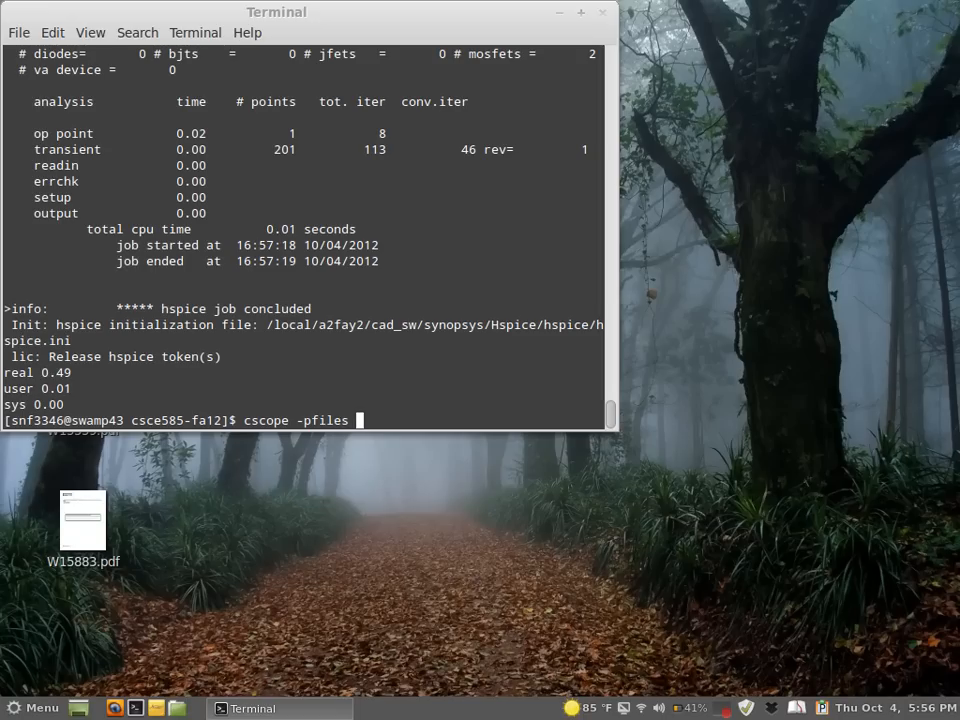
text(myinvtest.tr0)
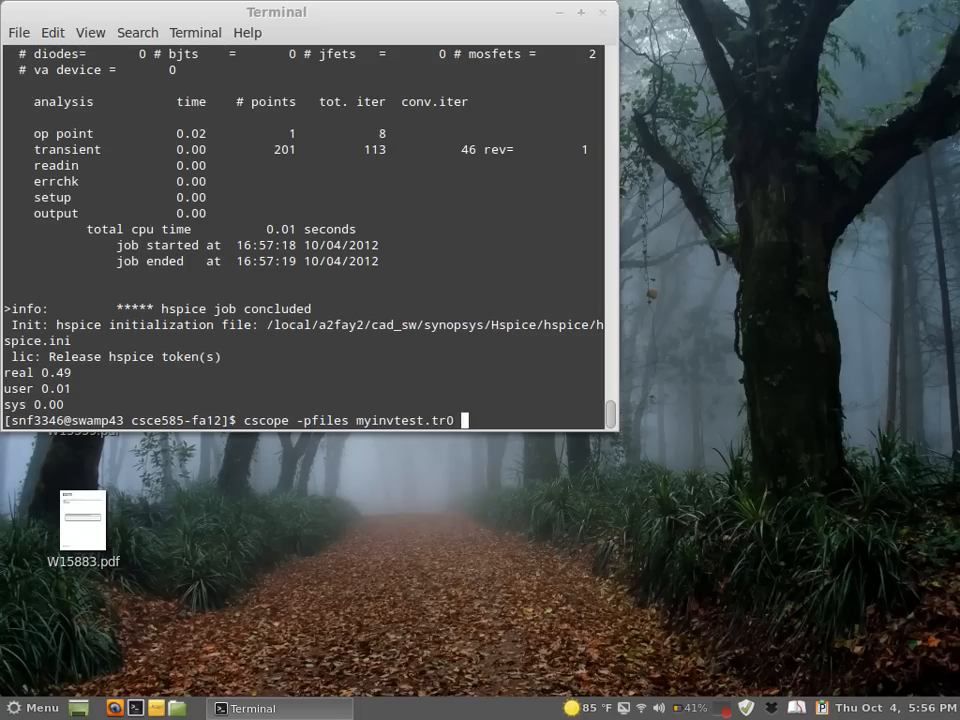
key(Return)
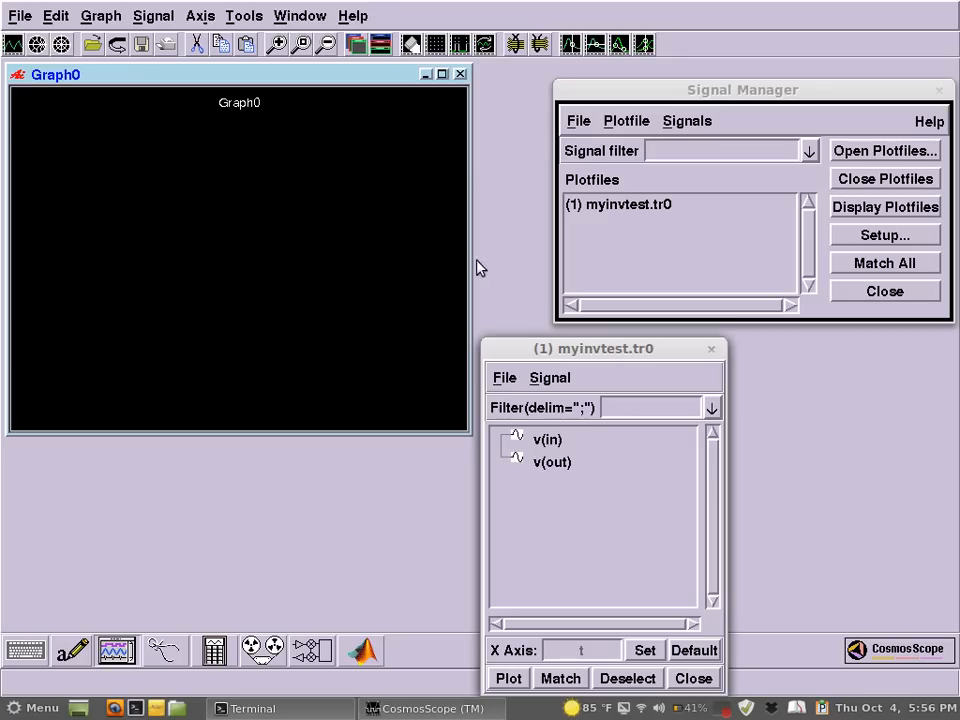
double_click(548, 440)
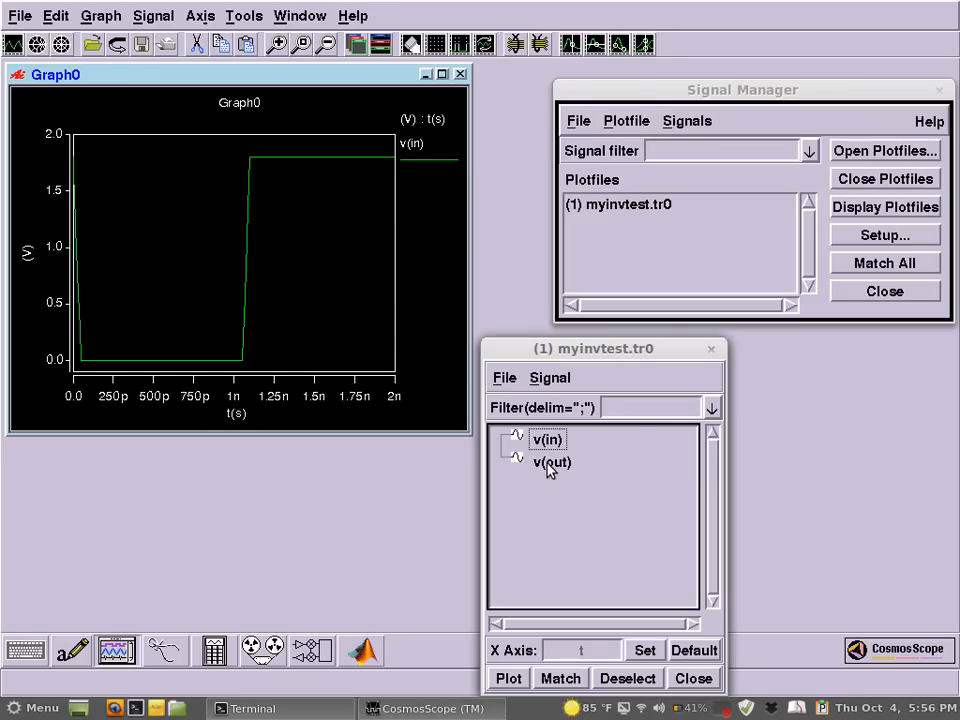
double_click(549, 463)
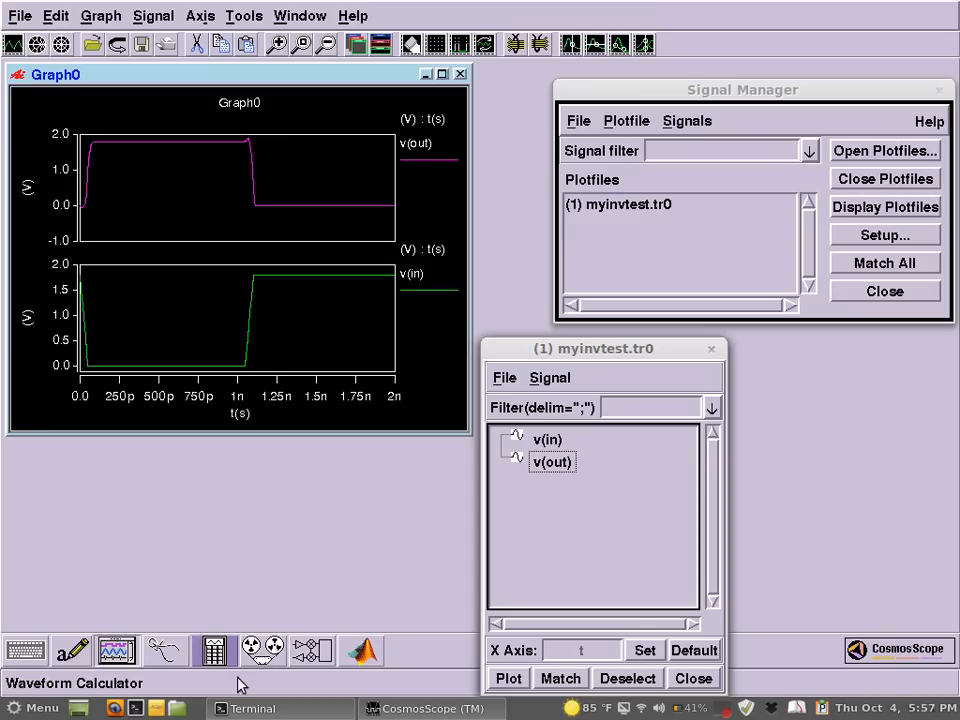
Exit CosmosScope and confirm quitting to return to the terminal prompt.
click(270, 708)
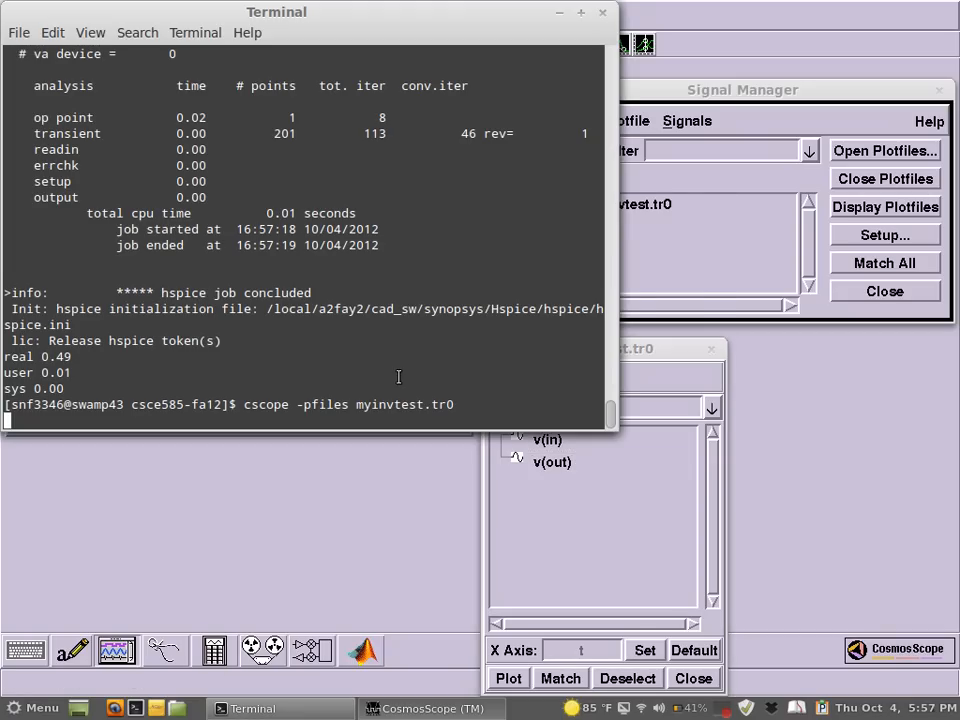
click(711, 57)
click(19, 16)
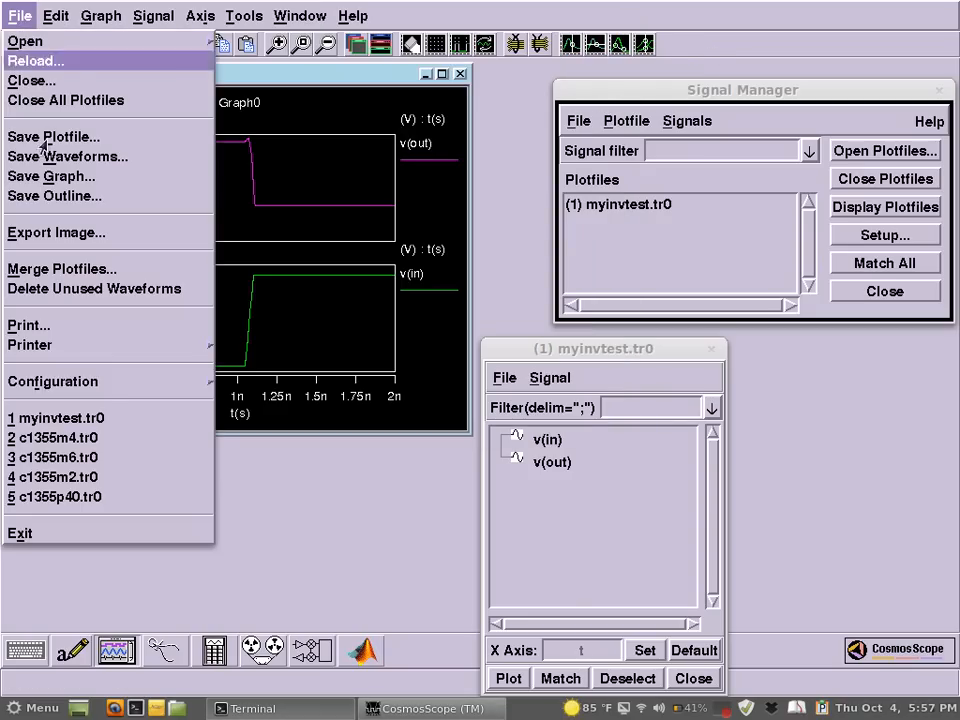
click(68, 537)
click(290, 177)
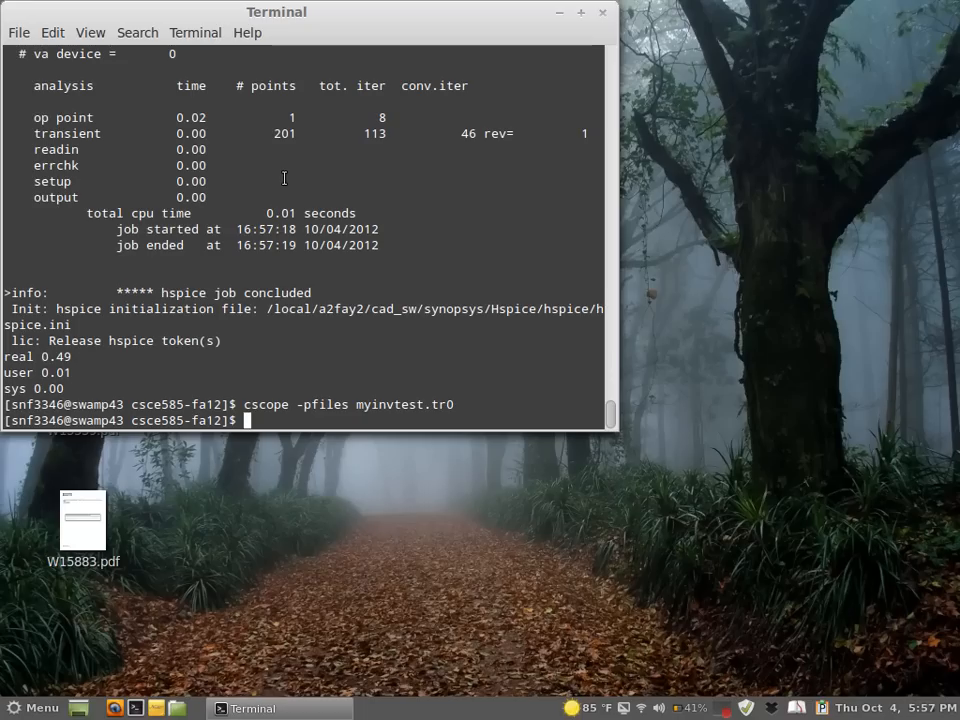
Reopen myinvtest.sp and set the V2 pulse source's width to 0.2n and its period to 0.4n.
key(Up)
key(Up)
key(Up)
key(Up)
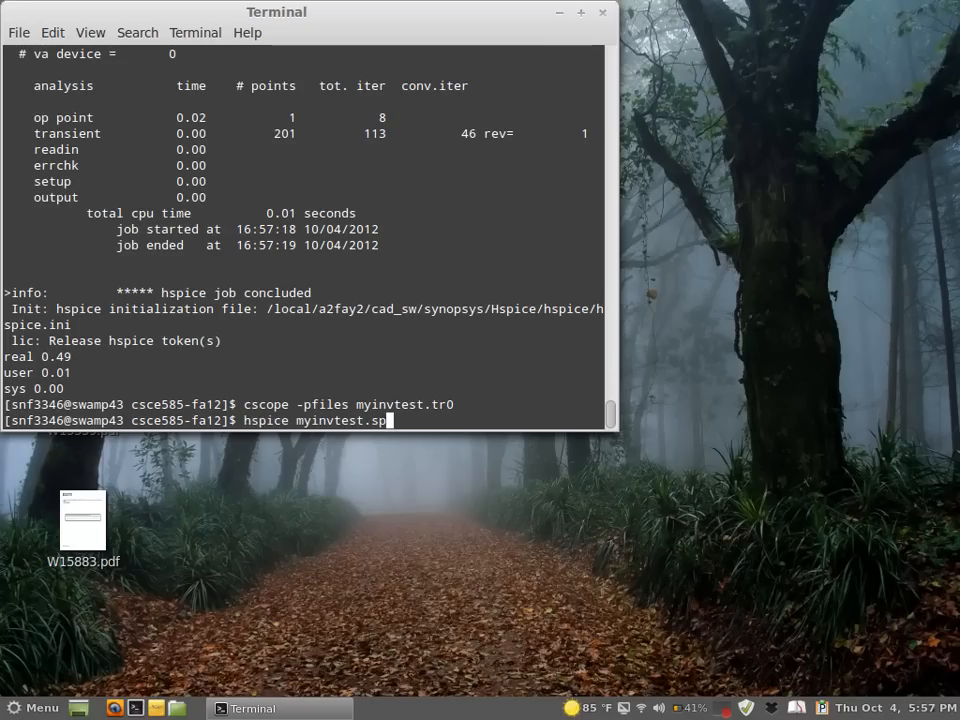
key(Return)
key(Down)
key(Down)
key(Down)
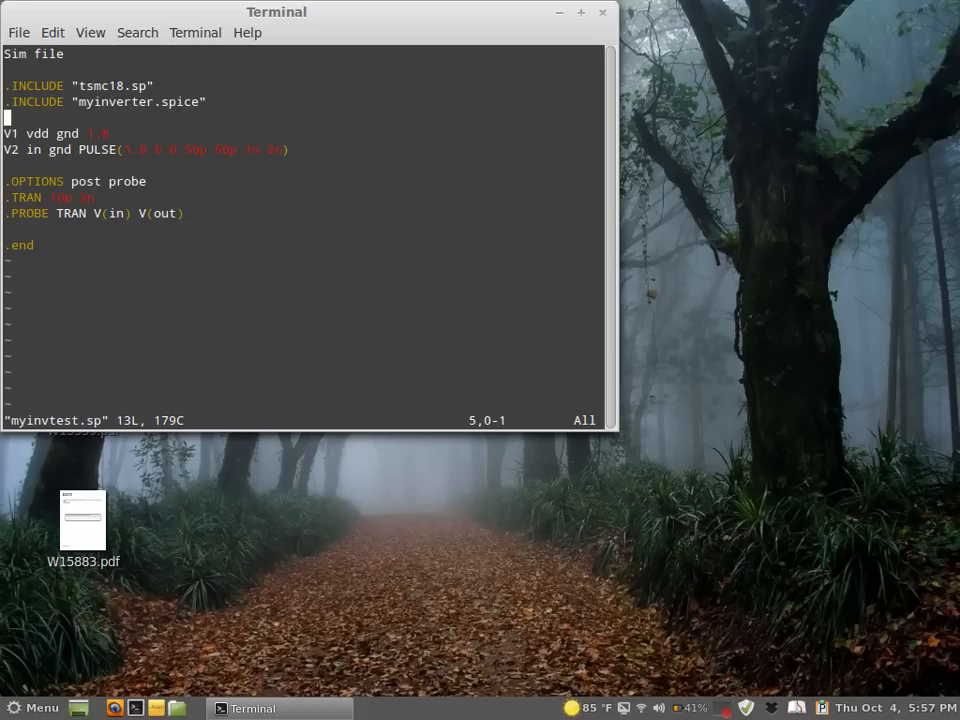
key(Right)
key(Right)
key(Right)
key(Right)
key(Right)
key(Right)
key(Right)
key(Right)
key(Right)
key(Right)
key(Right)
key(Right)
key(Right)
key(Right)
key(Right)
key(Right)
key(Right)
key(Right)
key(Right)
key(Right)
key(Right)
key(Right)
key(Right)
key(Right)
key(Right)
key(Right)
key(Right)
key(Right)
key(Right)
key(Right)
key(Right)
key(Right)
key(Right)
key(Left)
text(xi0.)
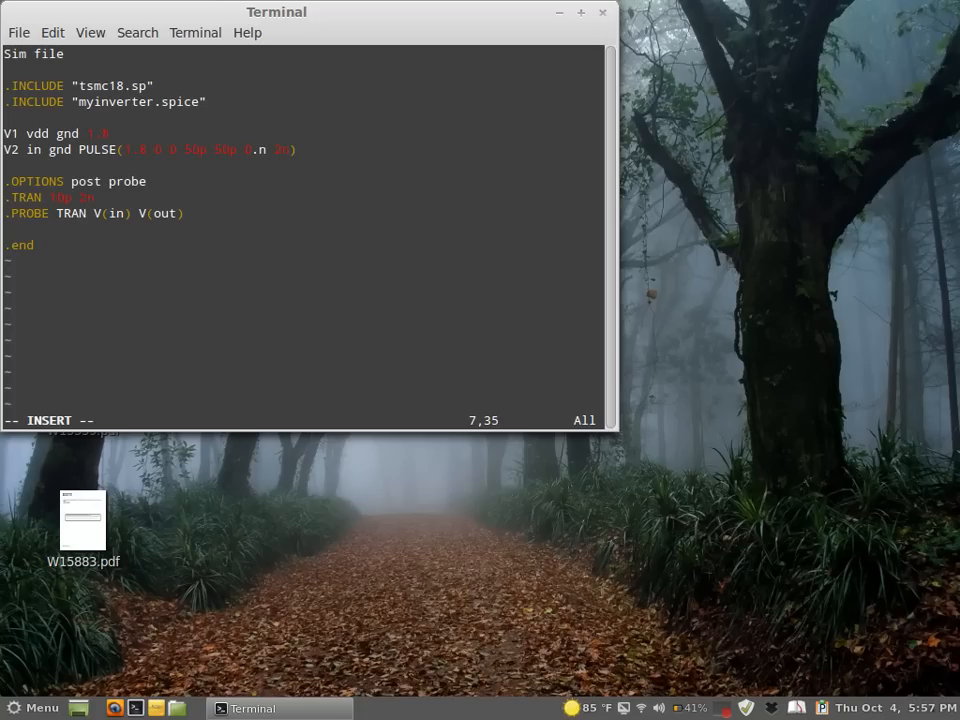
text(2)
key(Right)
text(n)
key(BackSpace)
text(0.4)
key(Escape)
Set the .TRAN stop time to 0.4n in myinvtest.sp, and save and quit.
key(Down)
key(Down)
key(Down)
key(Left)
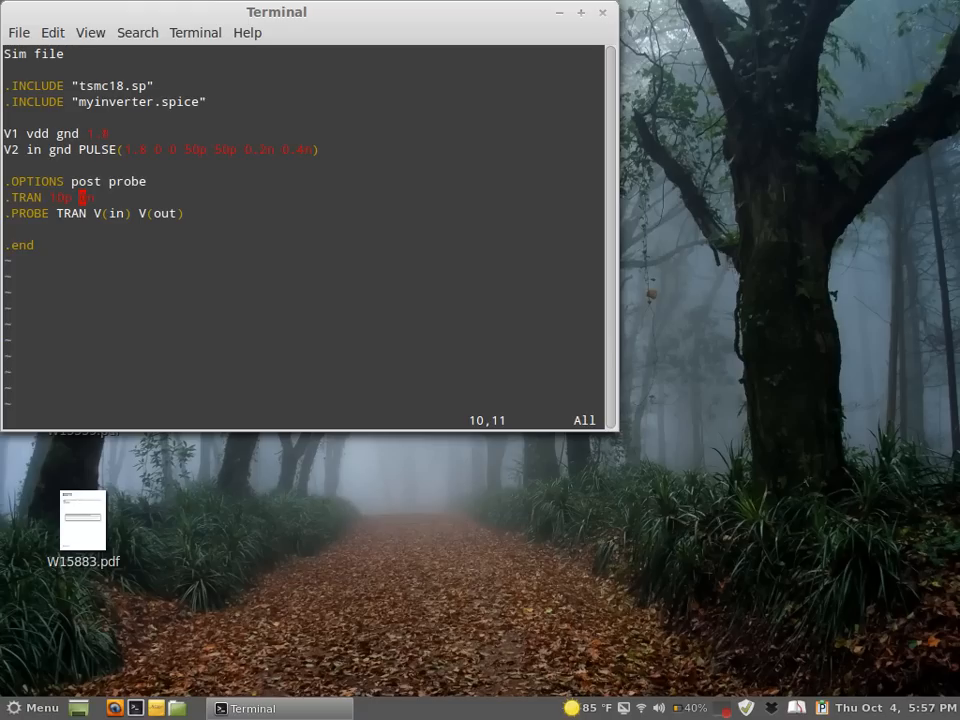
text(i0.)
key(Right)
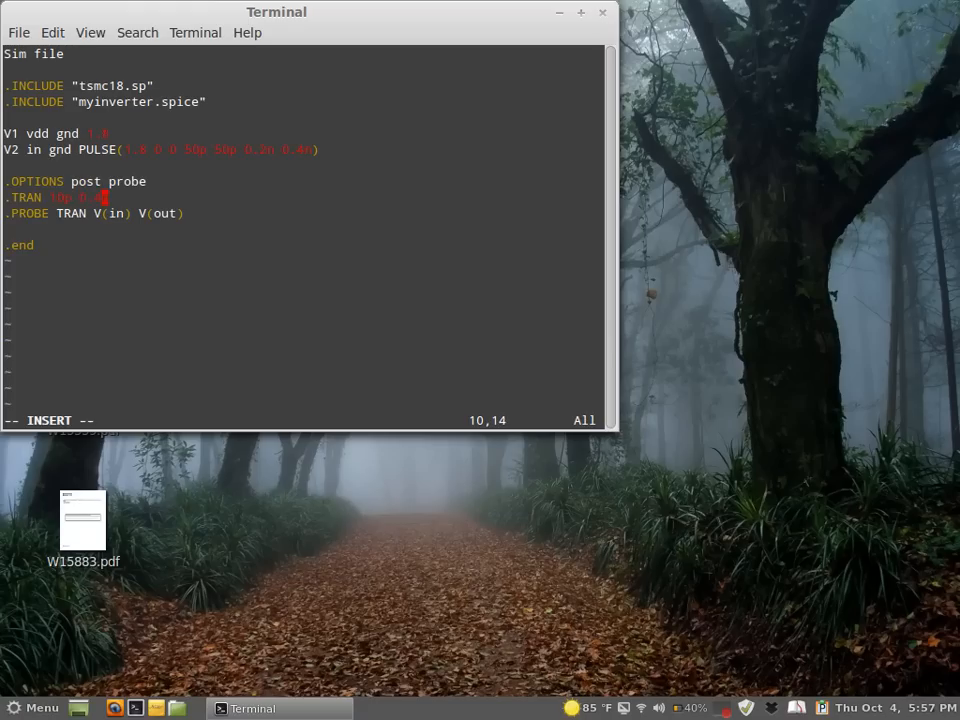
key(Escape)
text(:wq)
key(Return)
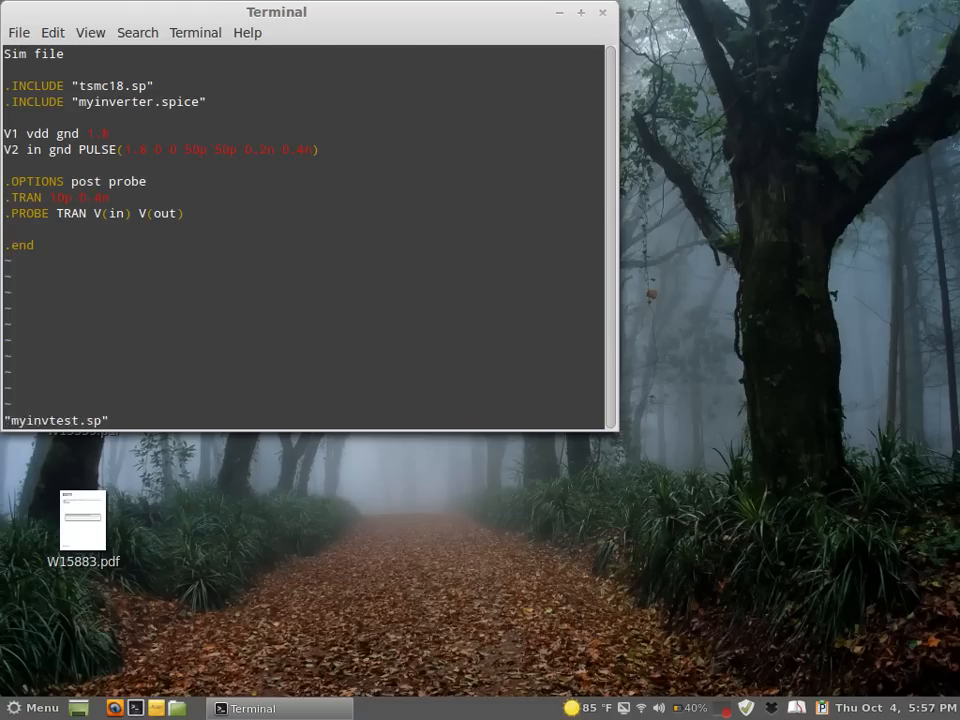
Rerun hspice on myinvtest.sp with the shortened pulse and simulation time.
key(Up)
key(Up)
key(Up)
key(Return)
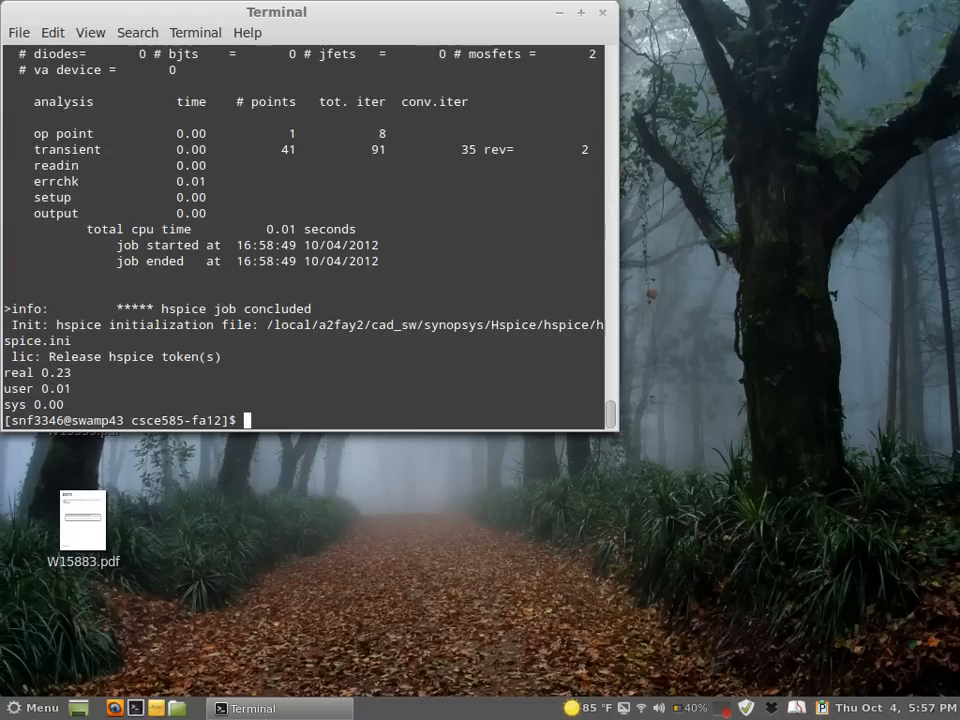
Reopen myinvtest.tr0 in CosmosScope and plot v(in) and v(out) from the new simulation.
key(Up)
key(Up)
key(Up)
key(Return)
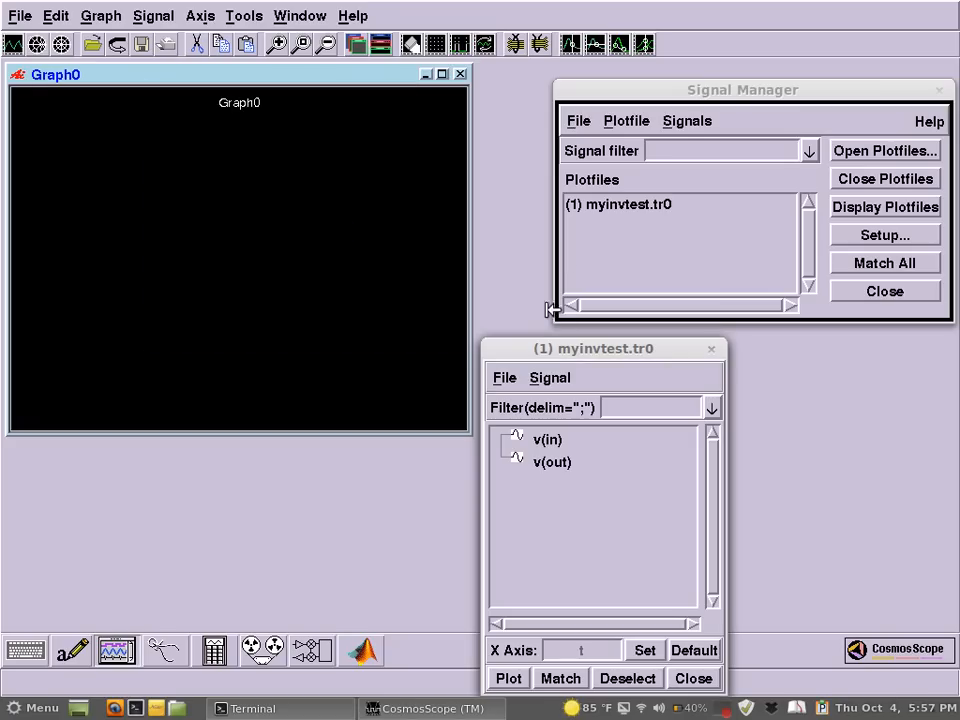
double_click(540, 440)
double_click(548, 462)
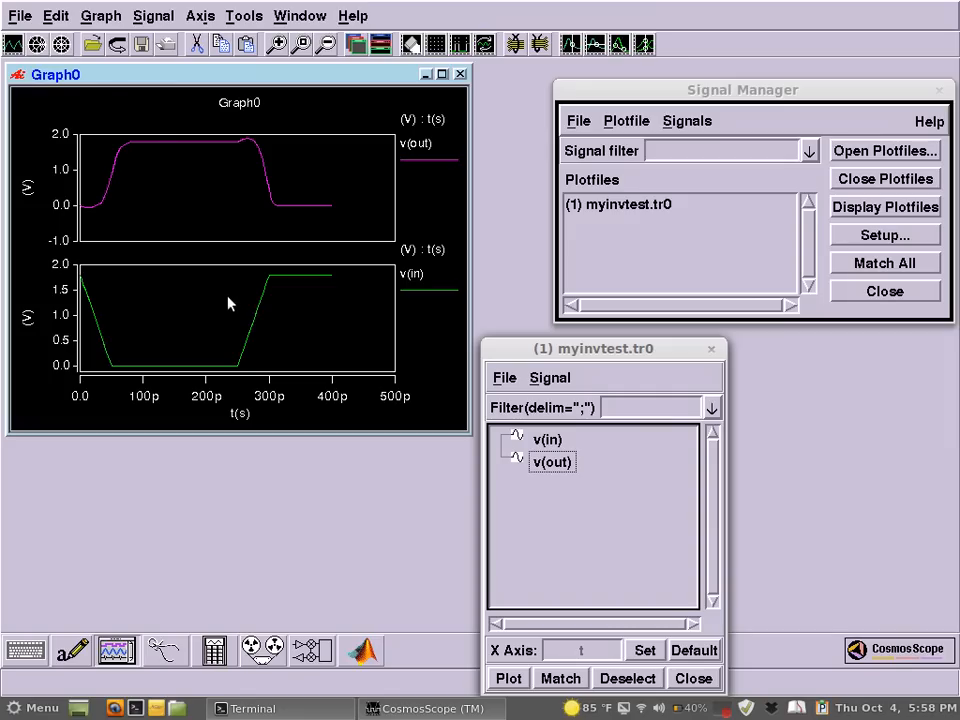
Close CosmosScope after viewing the new waveforms, confirming the exit.
click(19, 15)
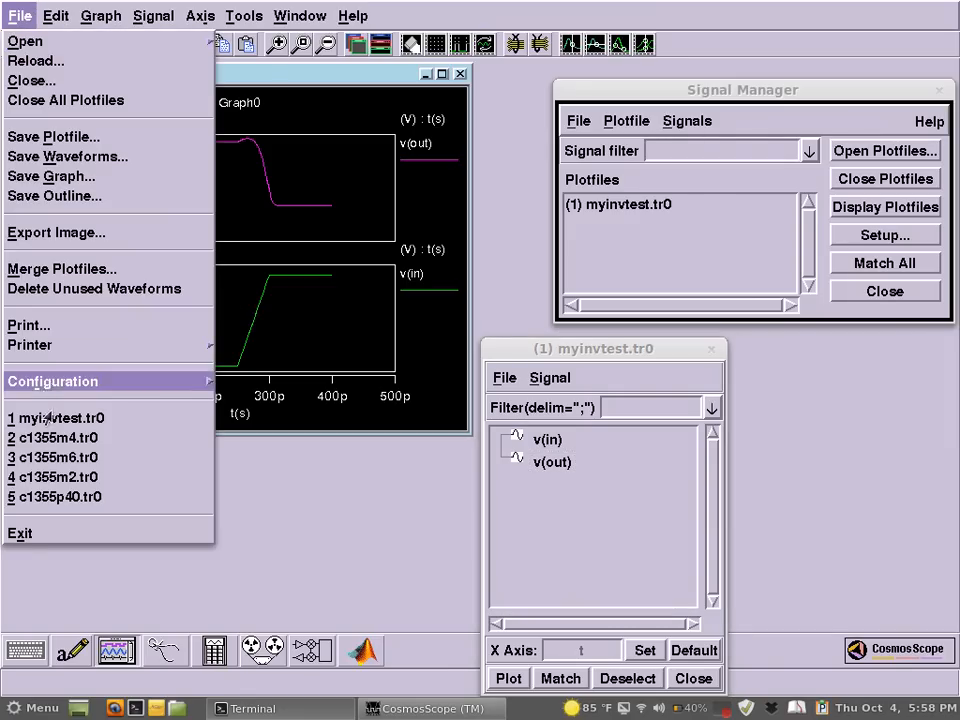
click(33, 537)
click(296, 177)
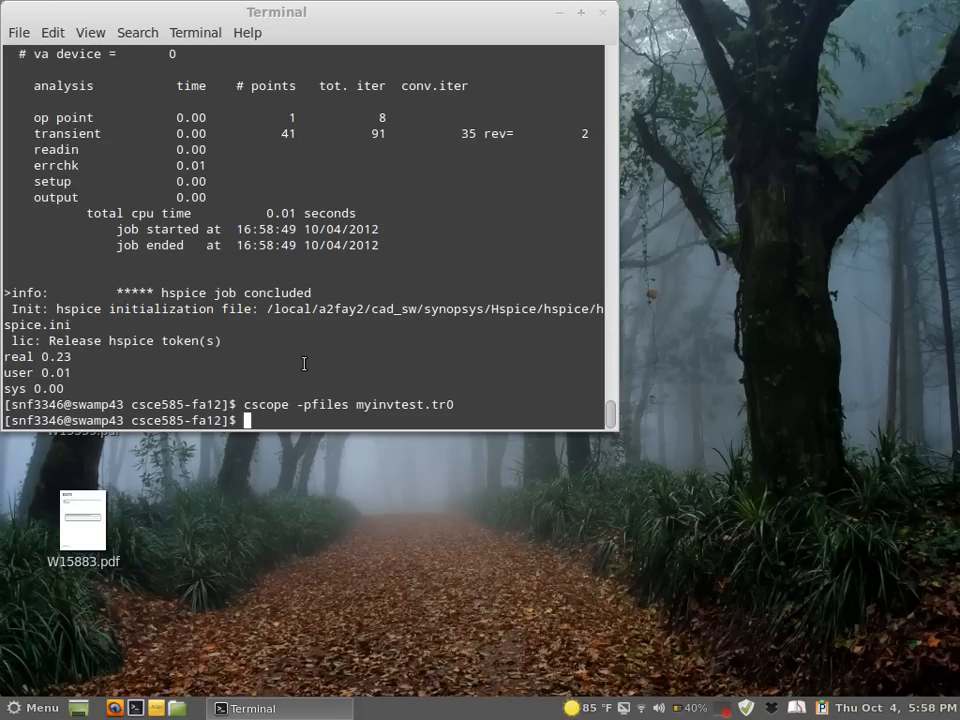
key(Up)
key(Up)
key(Up)
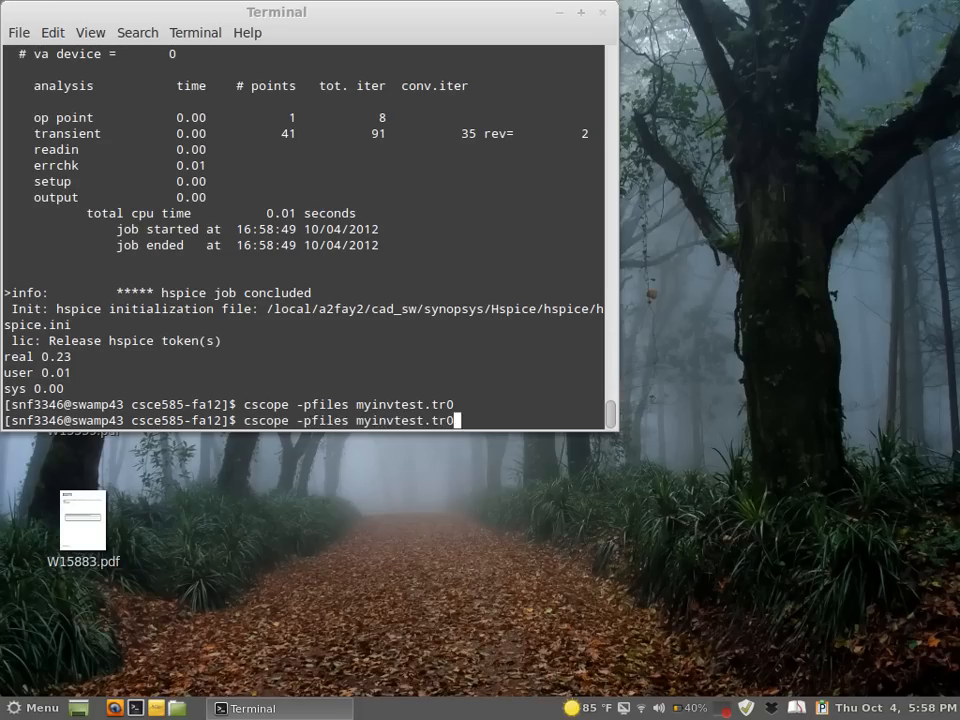
key(Up)
key(Up)
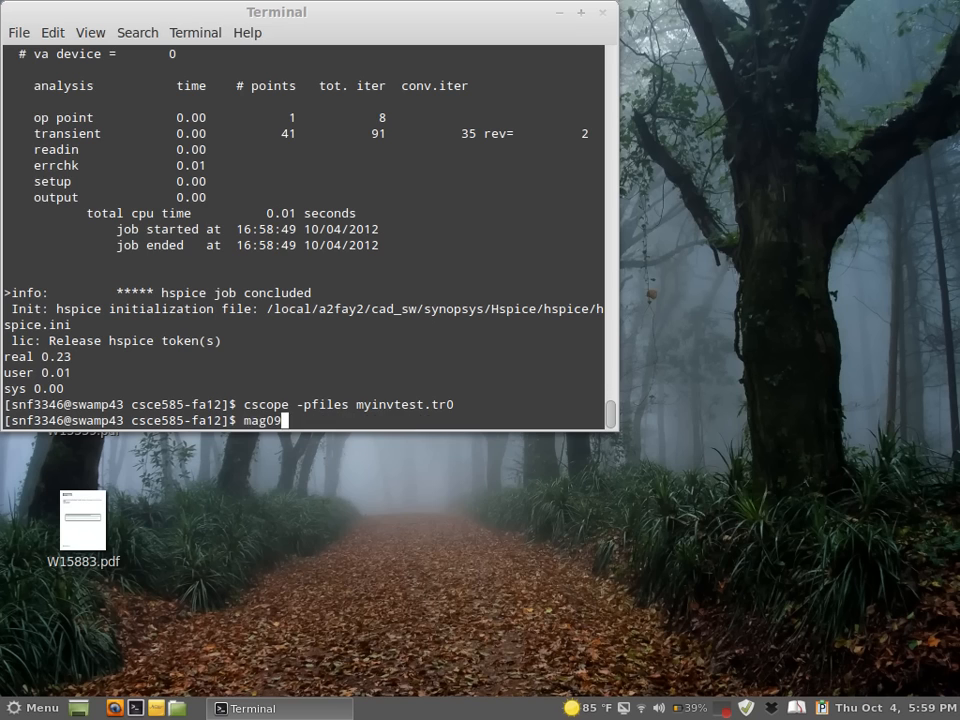
key(Return)
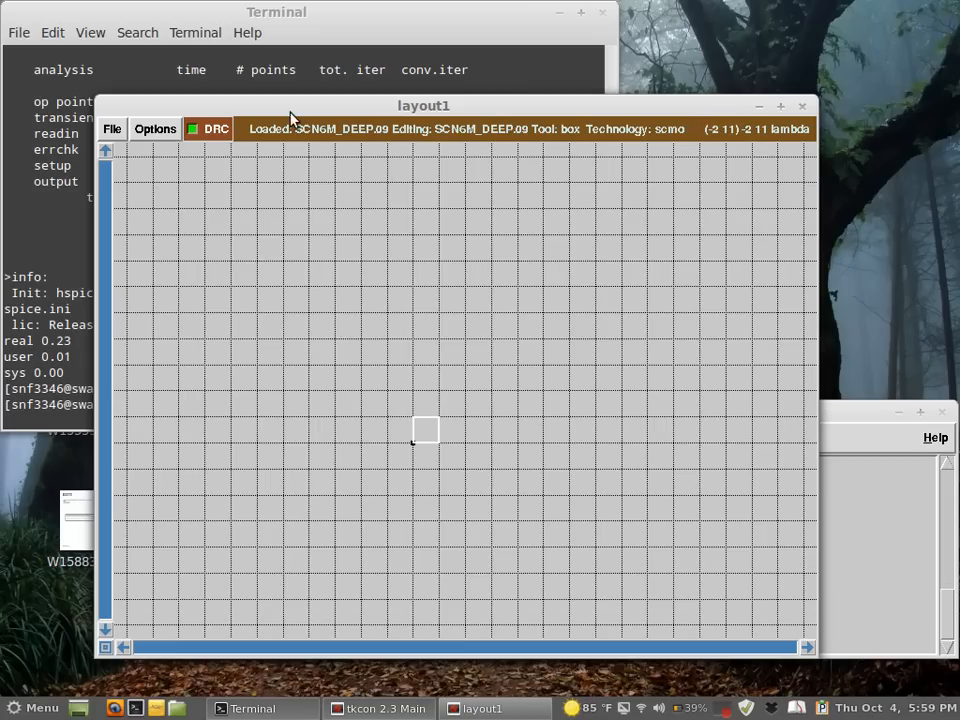
click(110, 131)
click(115, 415)
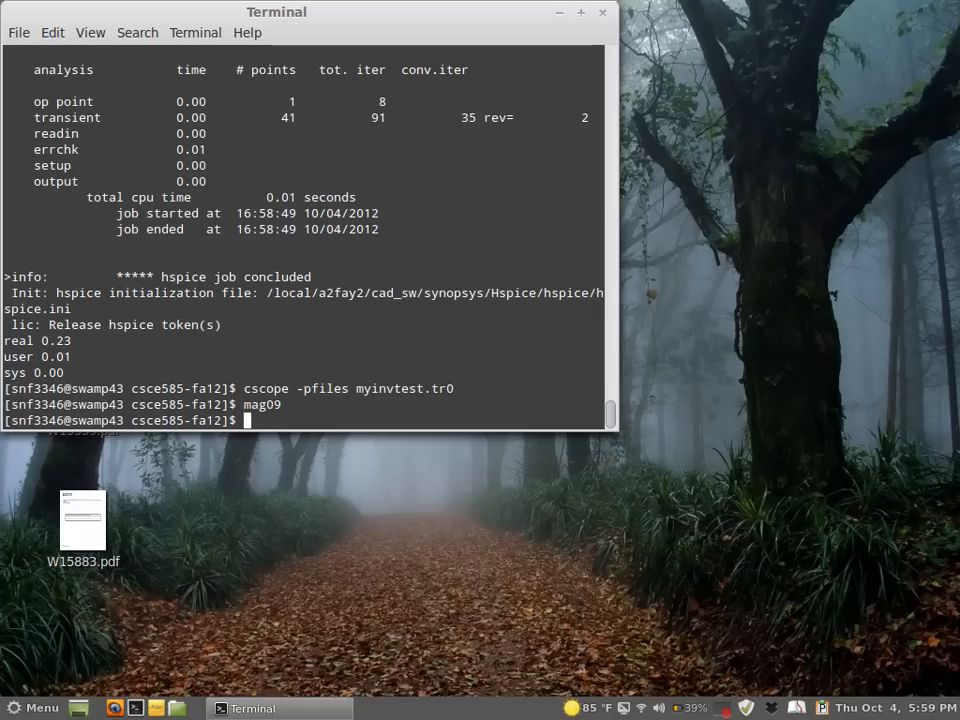
Open the saved layout directly in Magic with mag09 myinverter.mag, and quit Magic.
text(mag09)
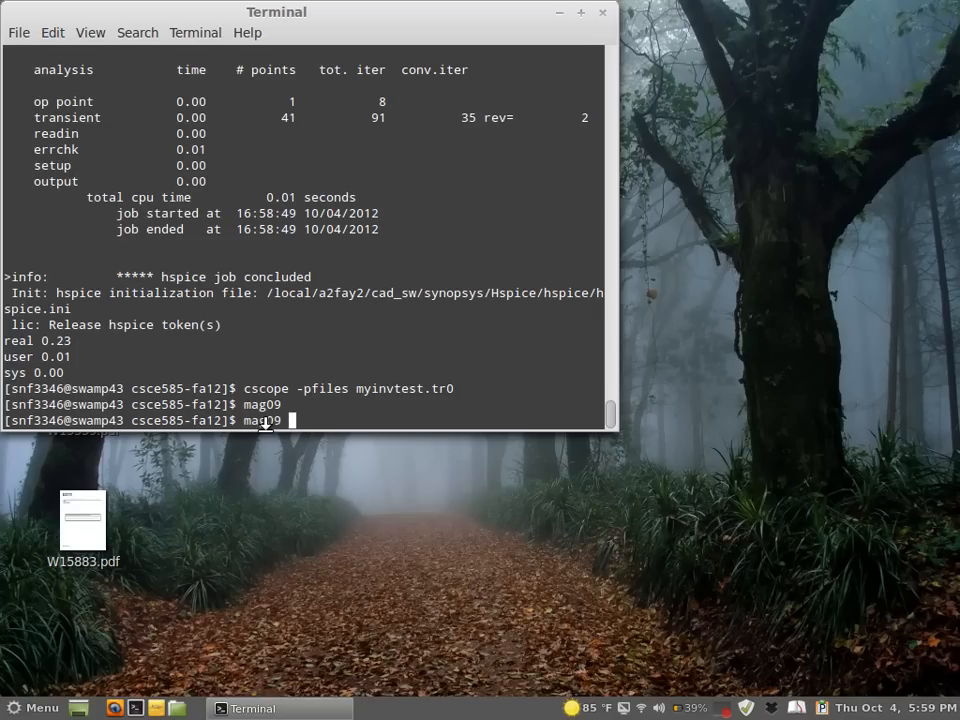
text( myinve)
key(Tab)
text(mag)
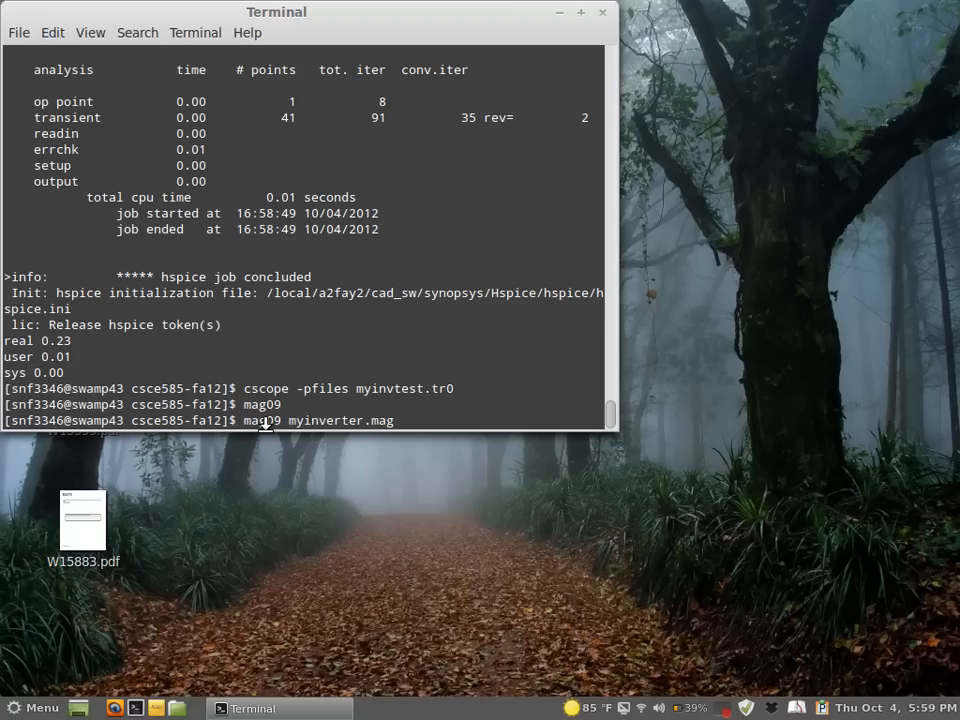
key(Return)
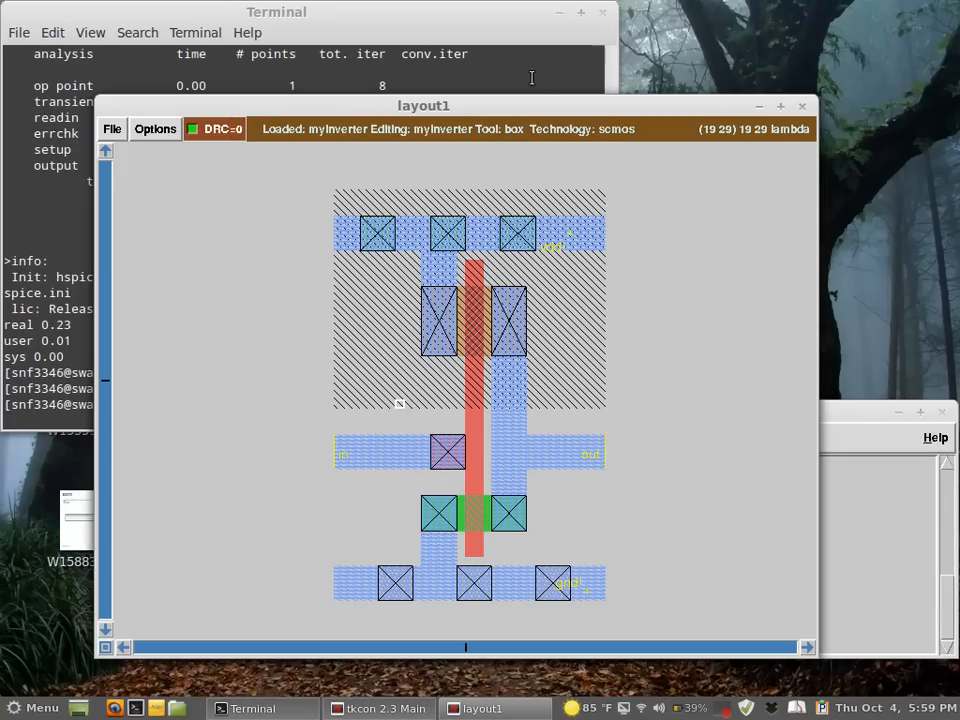
click(111, 129)
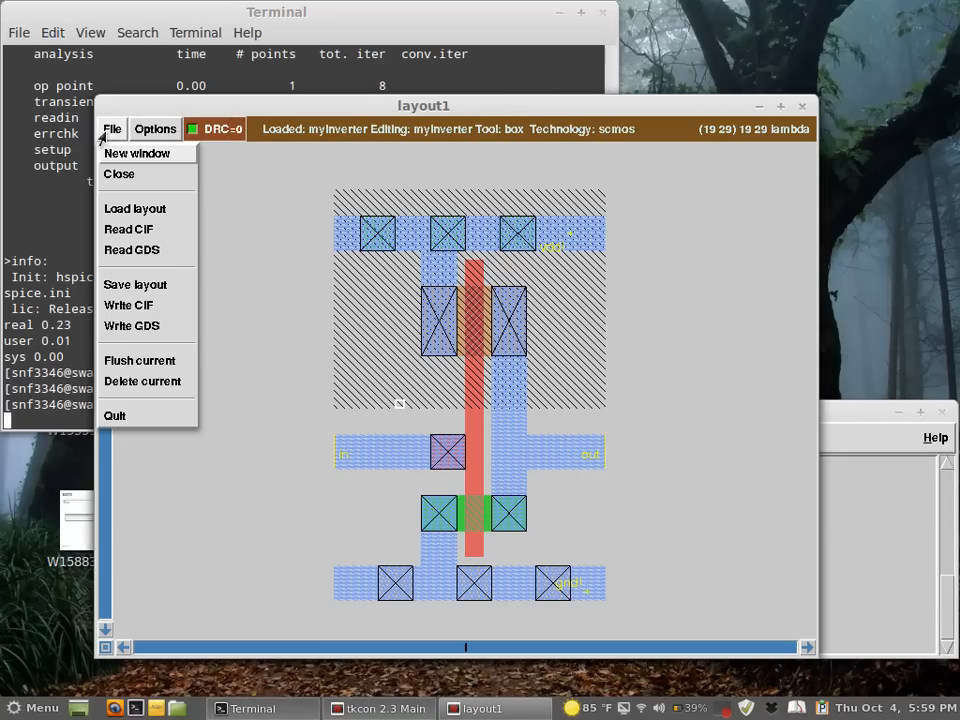
click(124, 415)
Start Magic without a layout and load the myinverter cell with the console's load command.
key(Up)
key(Return)
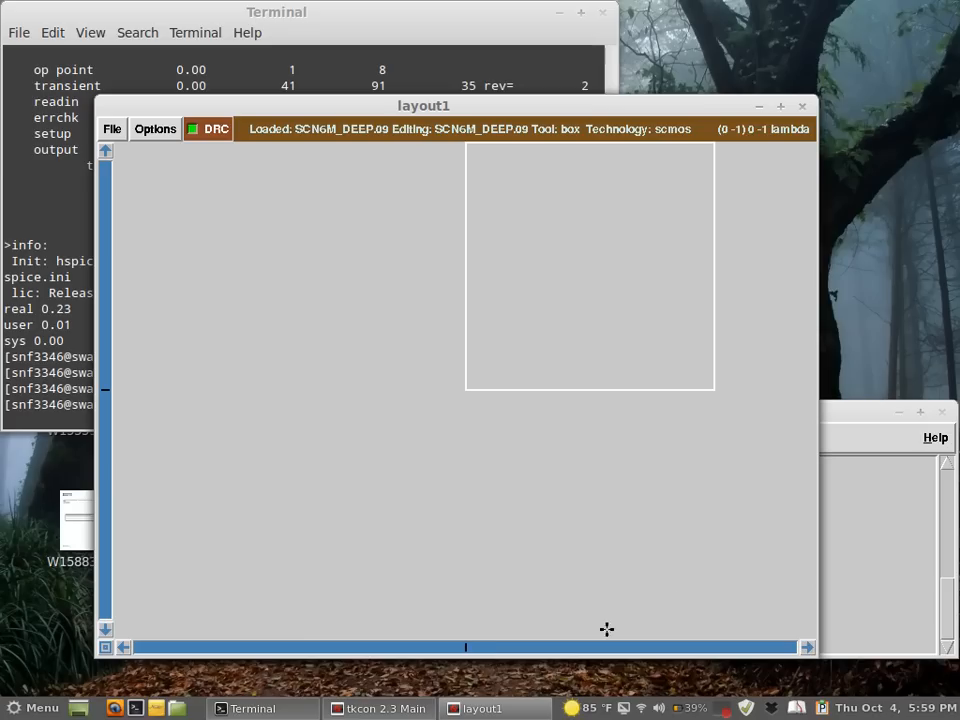
click(849, 418)
text(load)
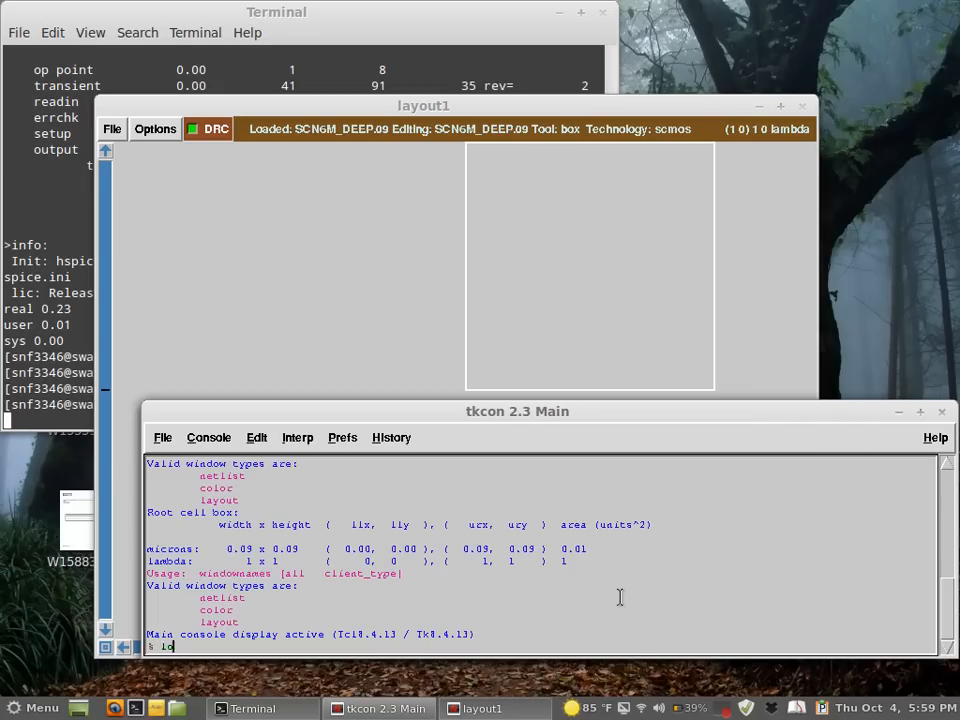
text( myinverter.)
key(BackSpace)
key(Return)
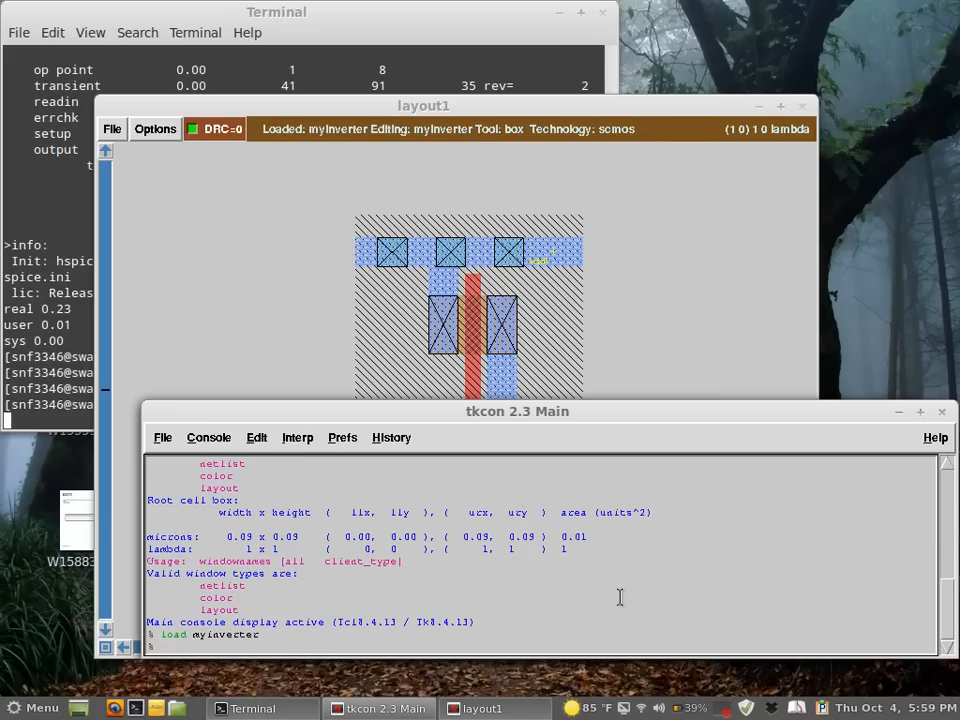
click(625, 106)
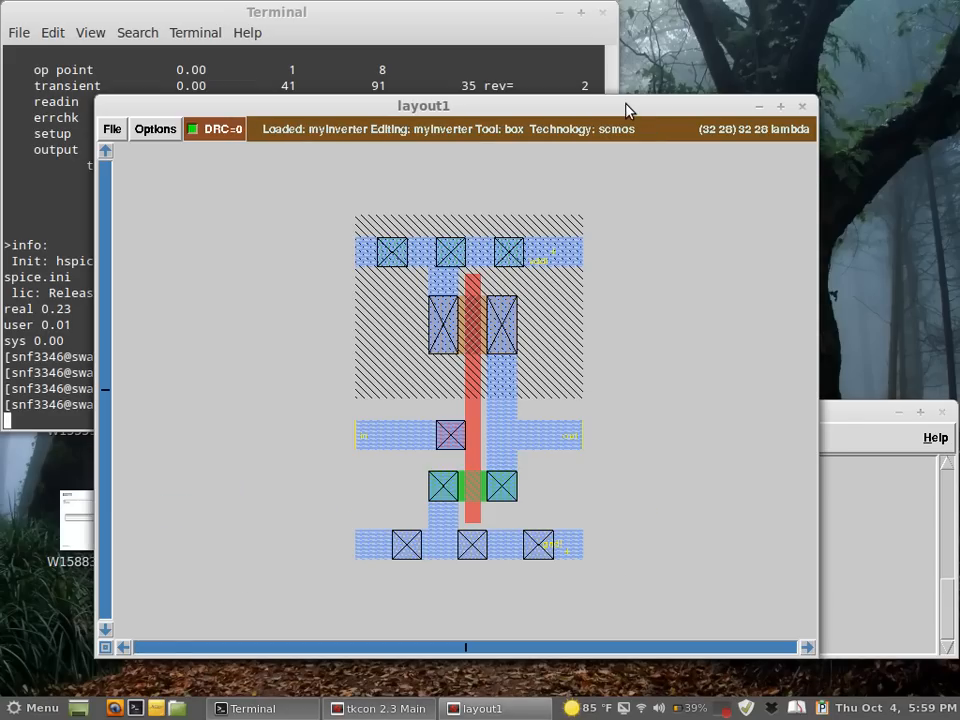
click(838, 423)
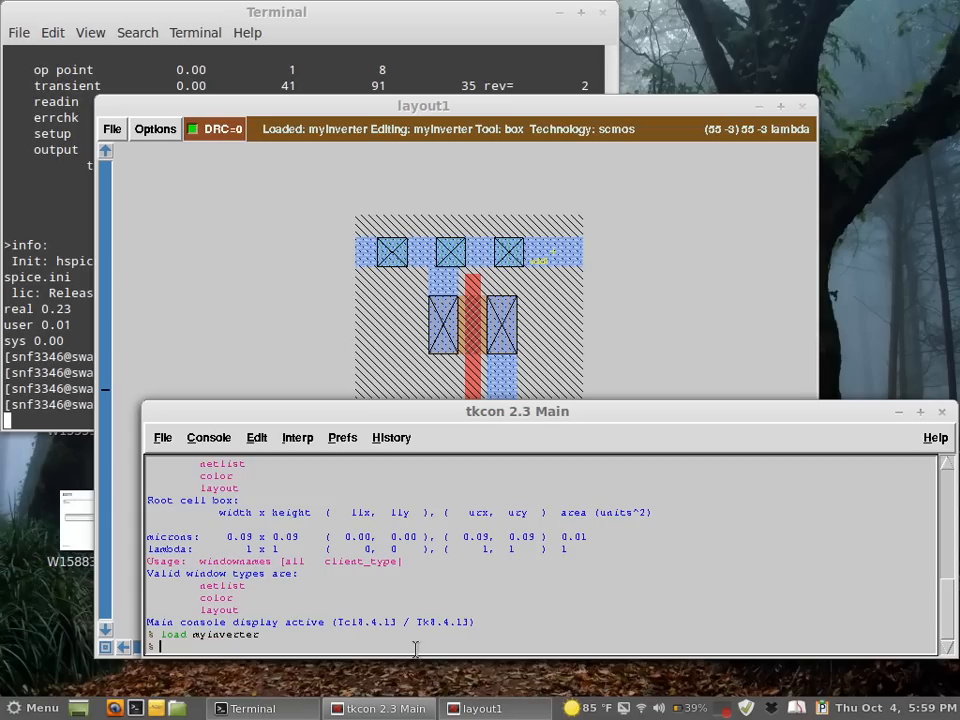
Create a new layout cell with load otherlayout and show the grid in its layout window.
text(load otherlayout)
key(Return)
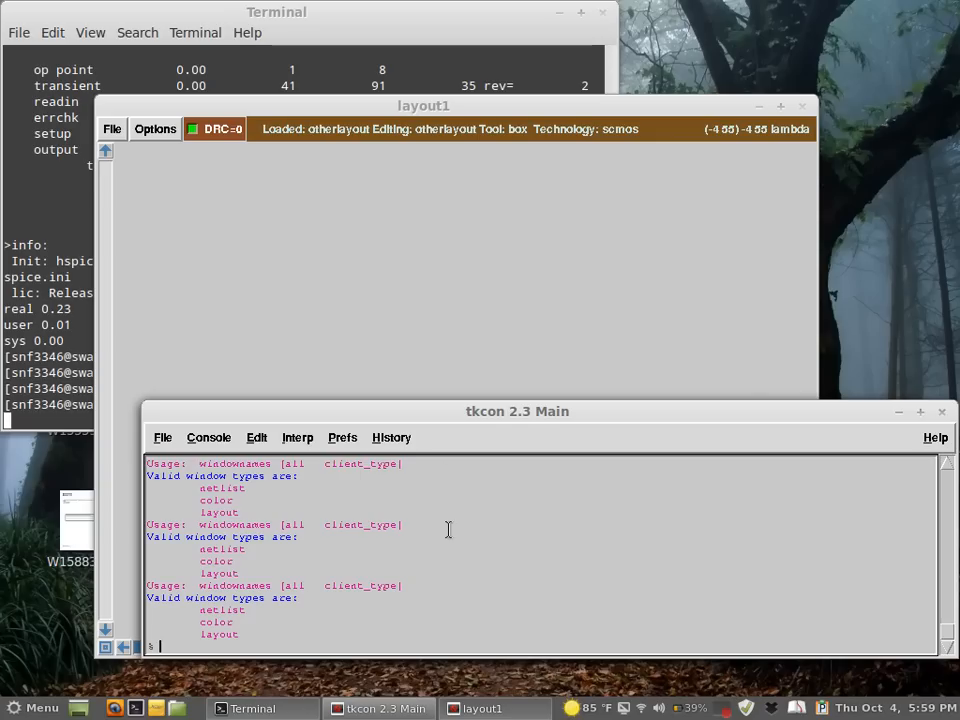
click(448, 106)
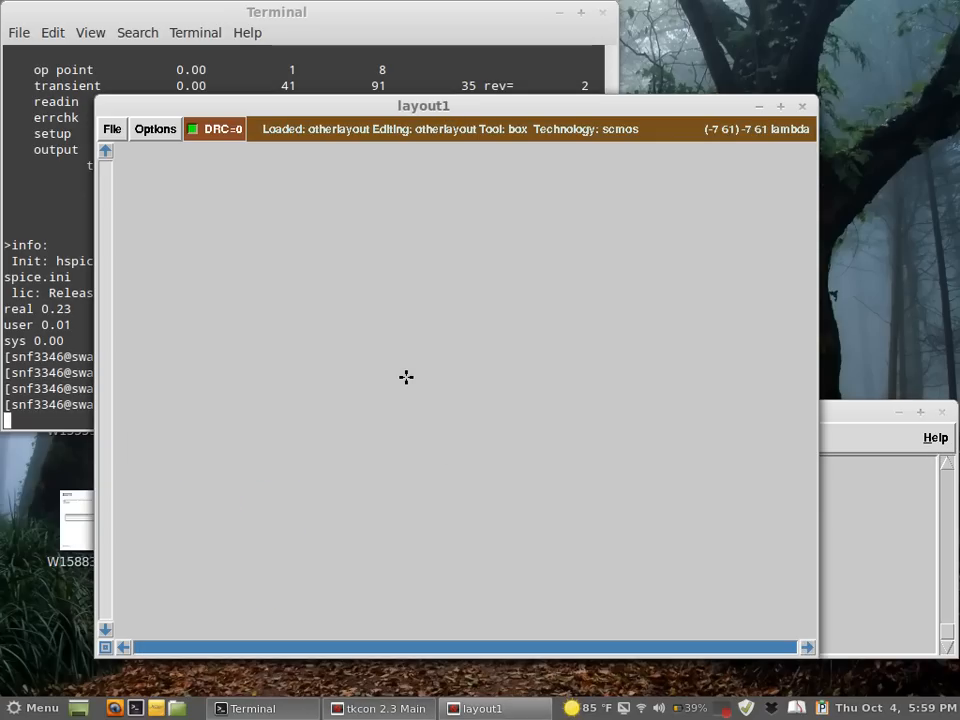
key(g)
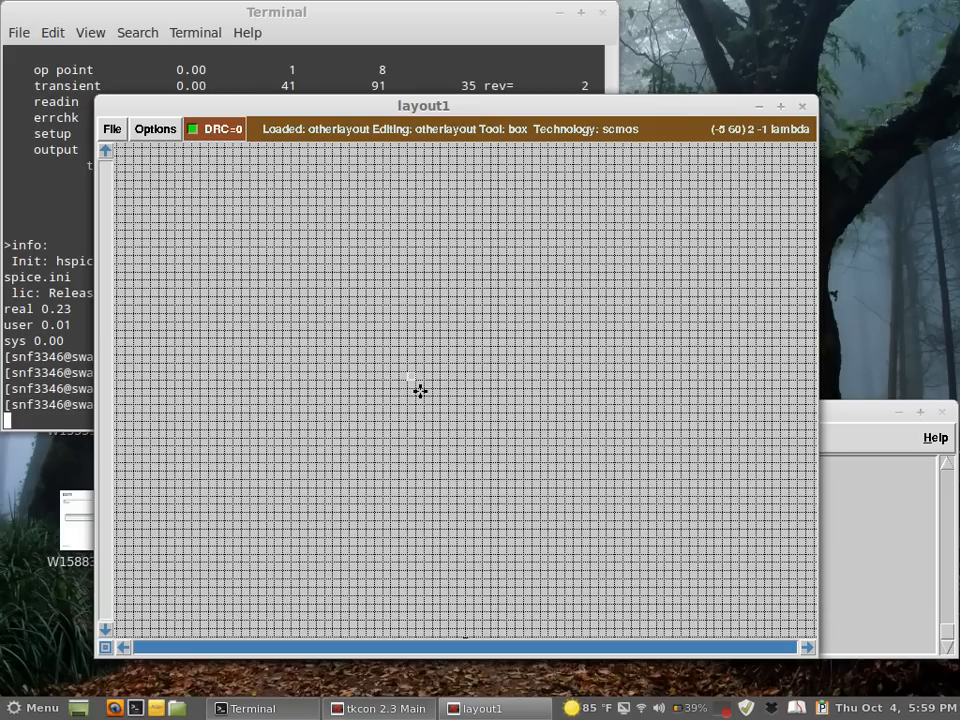
Insert the myinverter cell into otherlayout with the console command getcell myinverter.
key(z)
key(z)
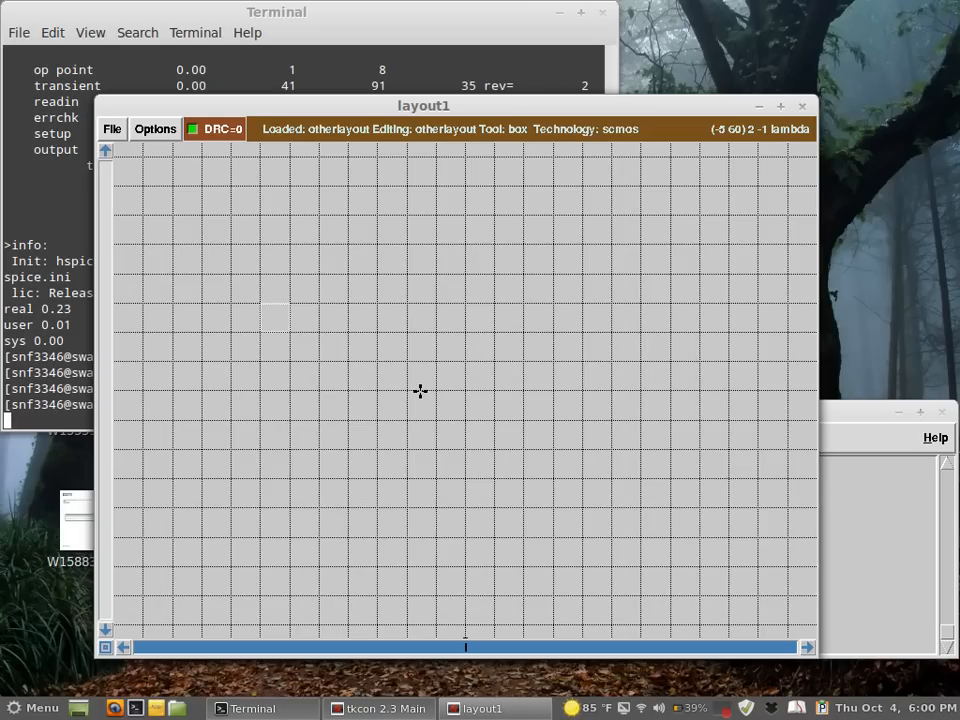
click(857, 436)
text(get)
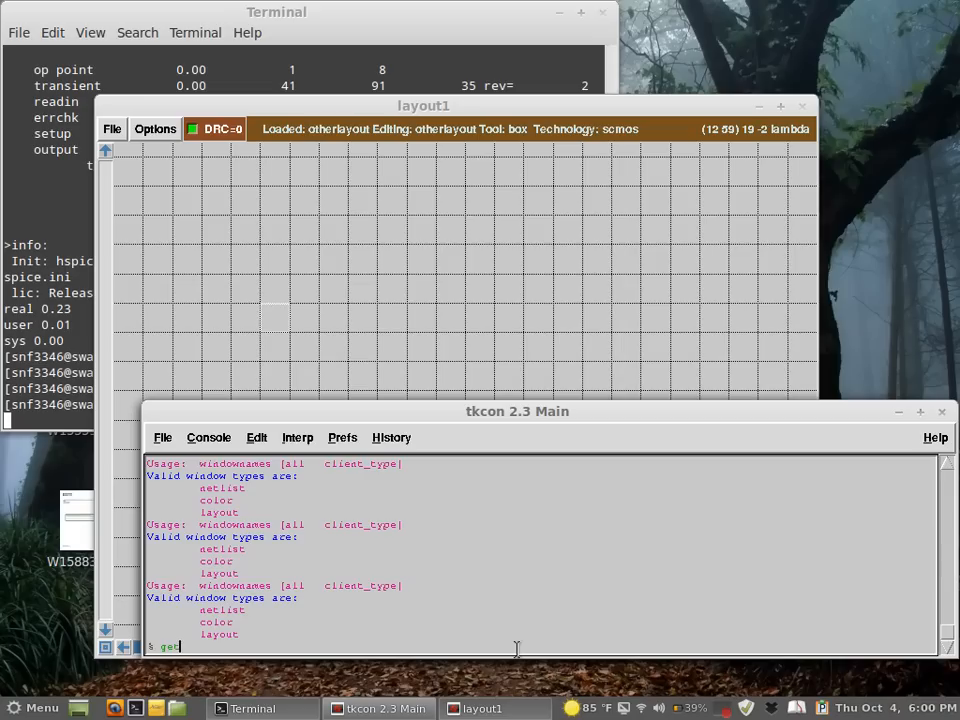
text(cell myinverter)
key(Return)
click(527, 103)
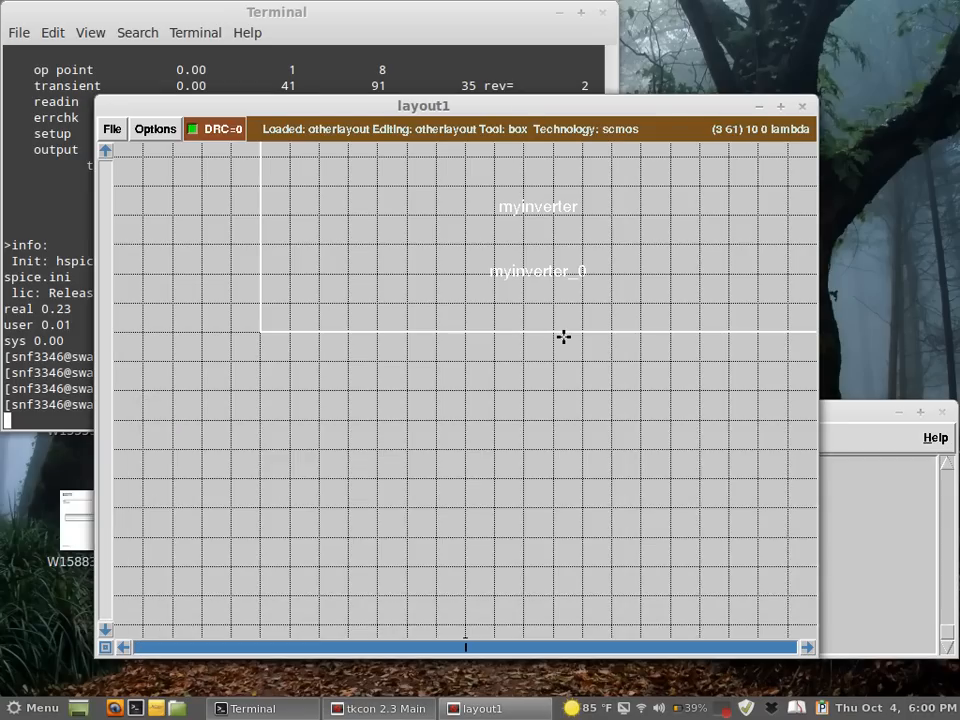
Select the myinverter instance and place a copy of it to the right of the original.
key(shift+z)
key(shift+z)
key(Up)
key(Up)
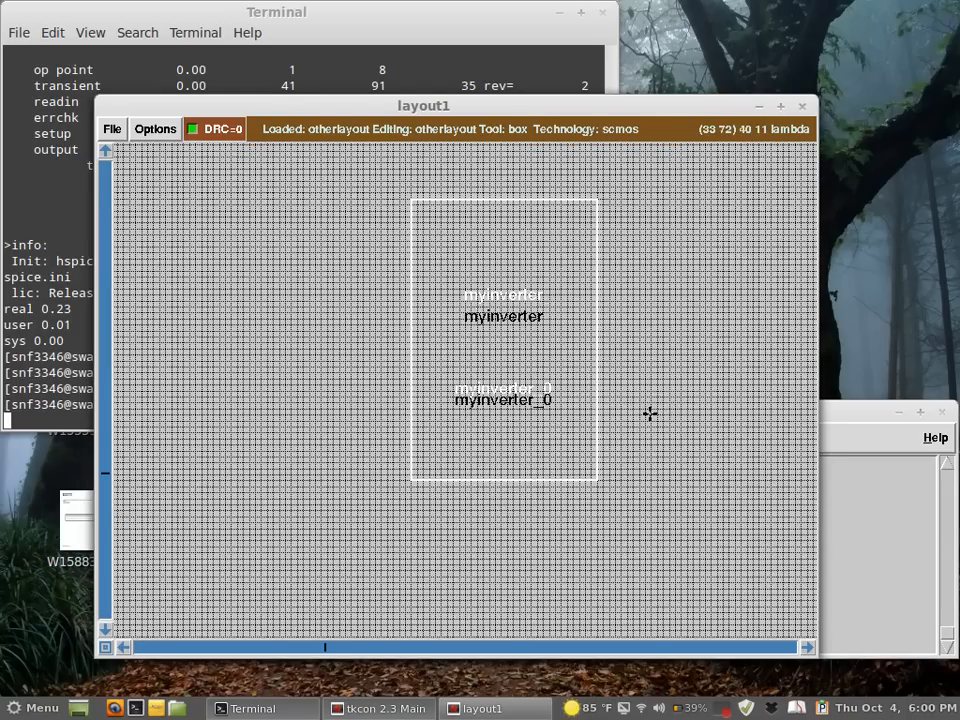
click(650, 413)
click(651, 482)
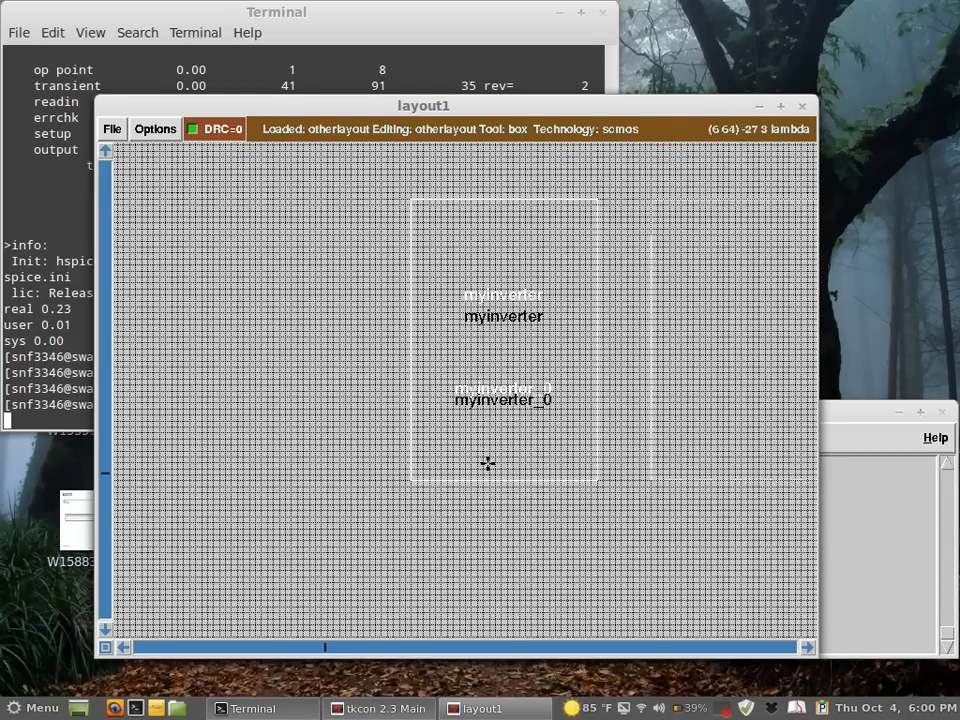
key(s)
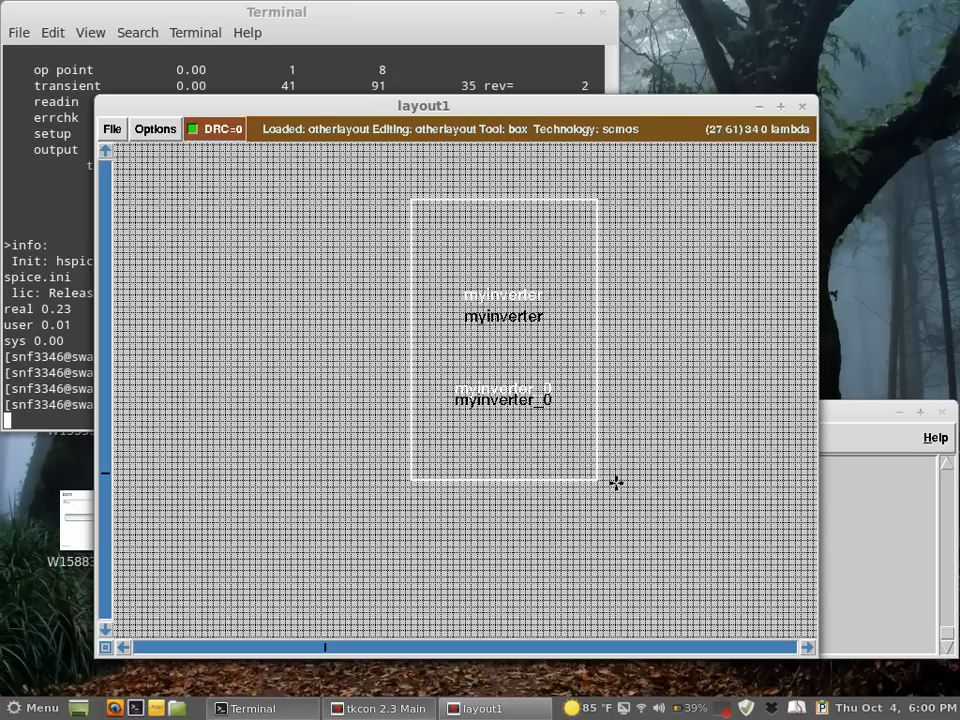
key(c)
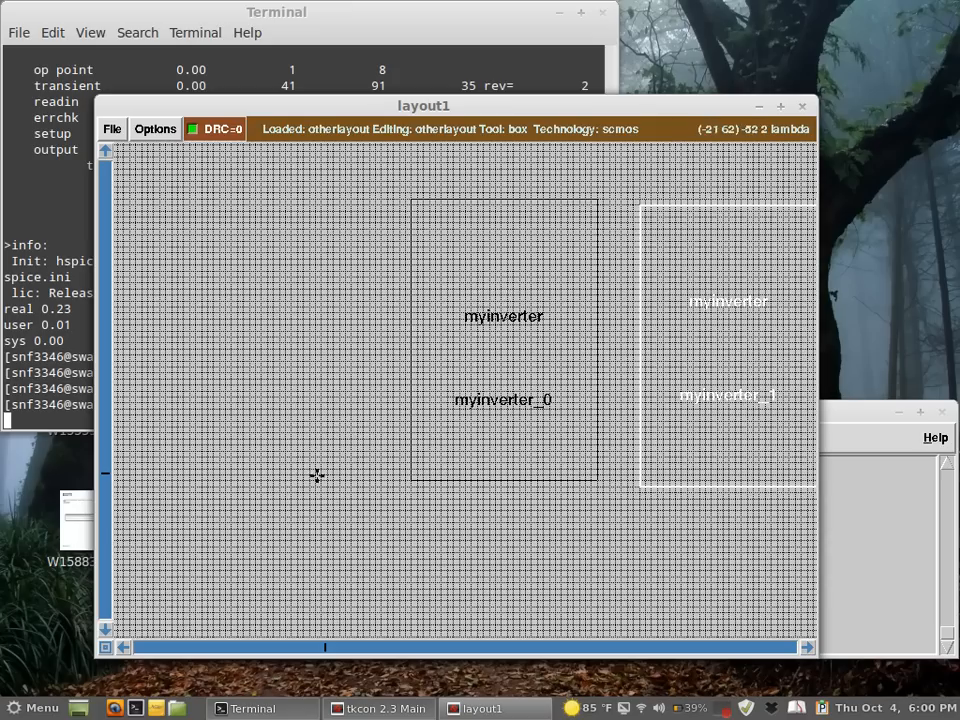
Place a third myinverter instance to the left of the original with a clear gap, undoing copies that land too close.
key(c)
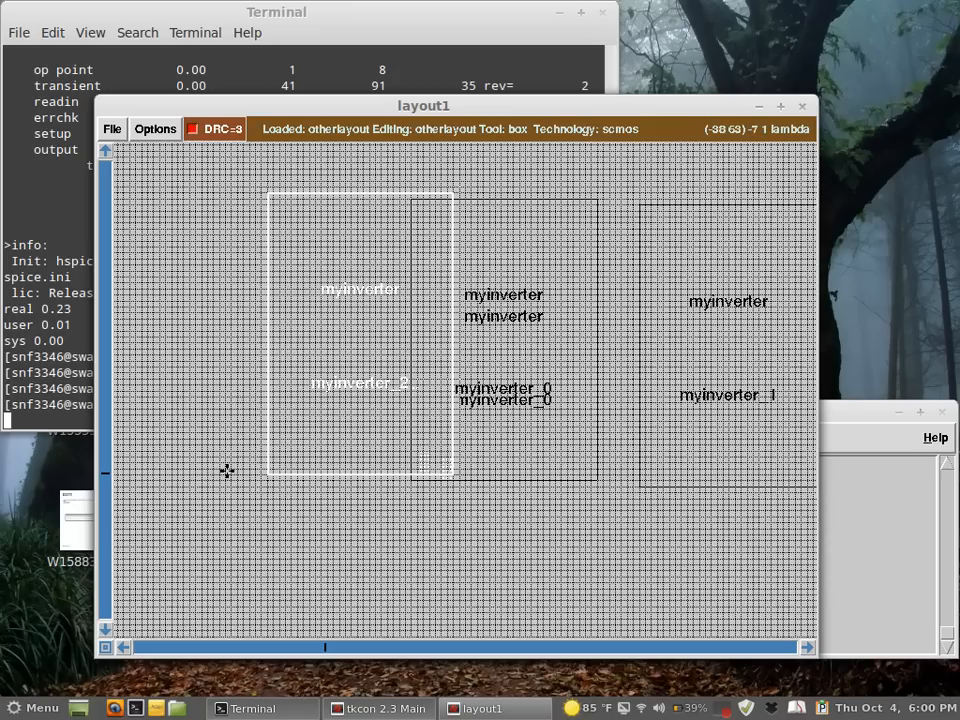
key(u)
key(c)
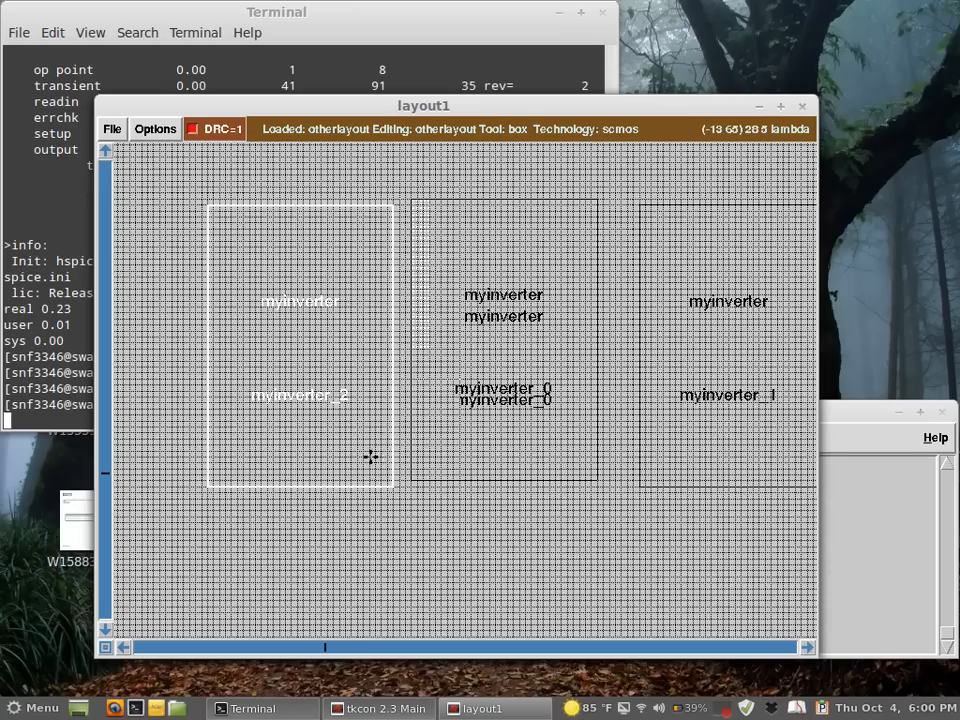
key(u)
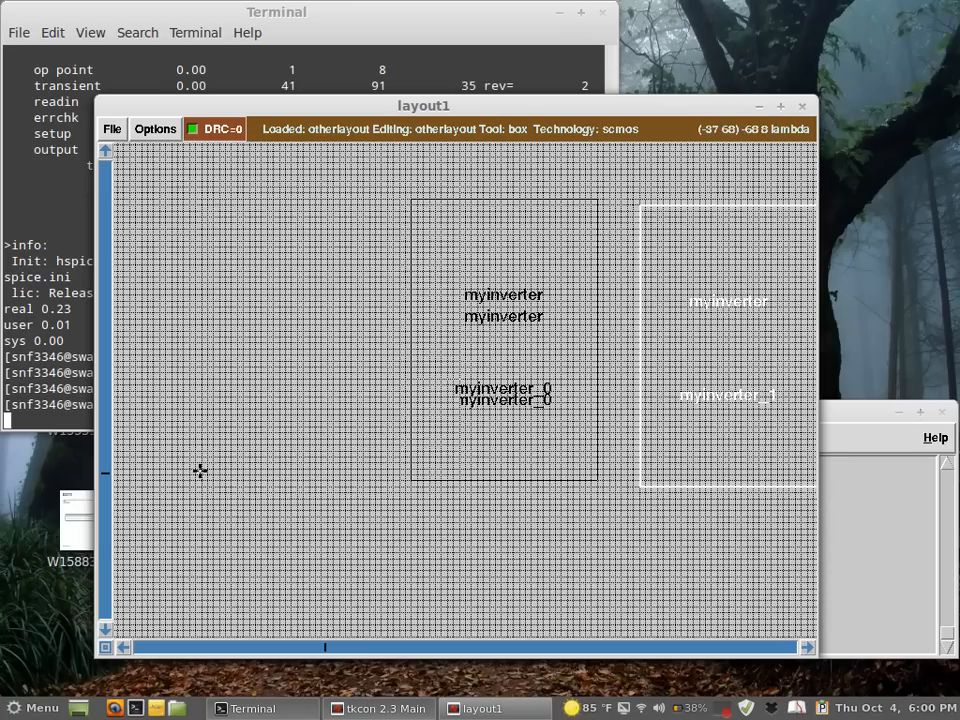
key(c)
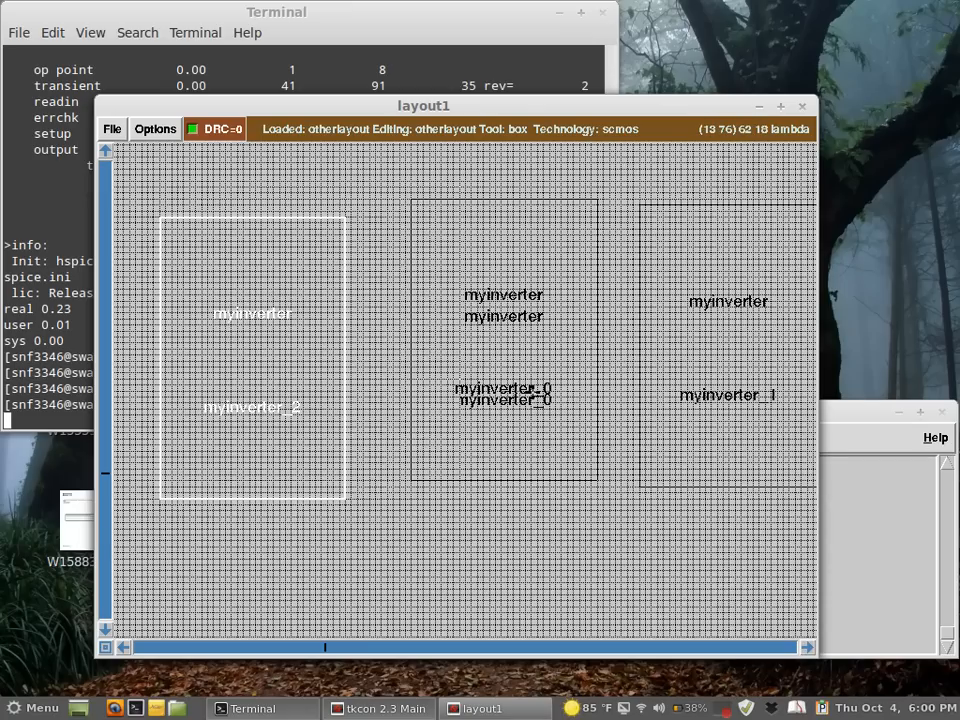
Select the whole otherlayout cell, expand it to inspect the contents of all inverter instances, and collapse it again.
key(shift+z)
key(z)
key(shift+z)
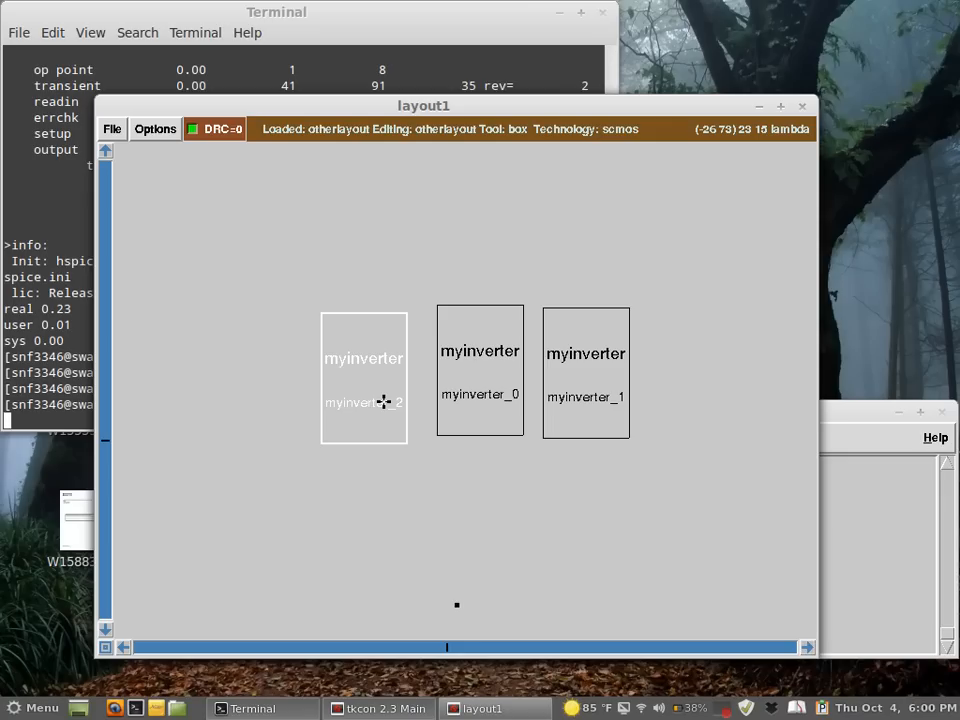
click(264, 484)
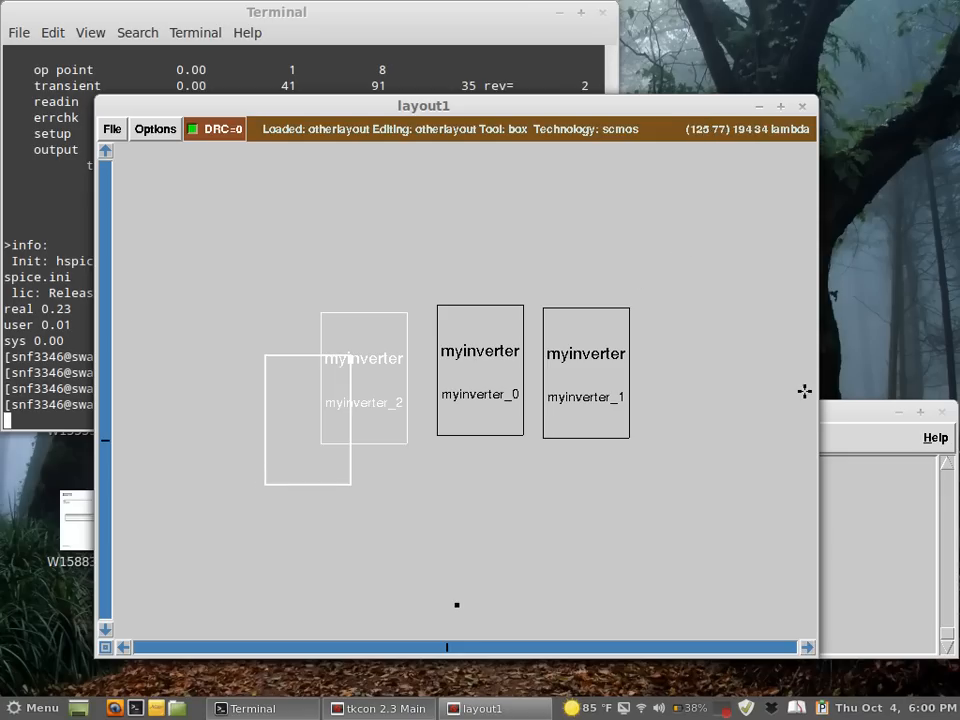
key(s)
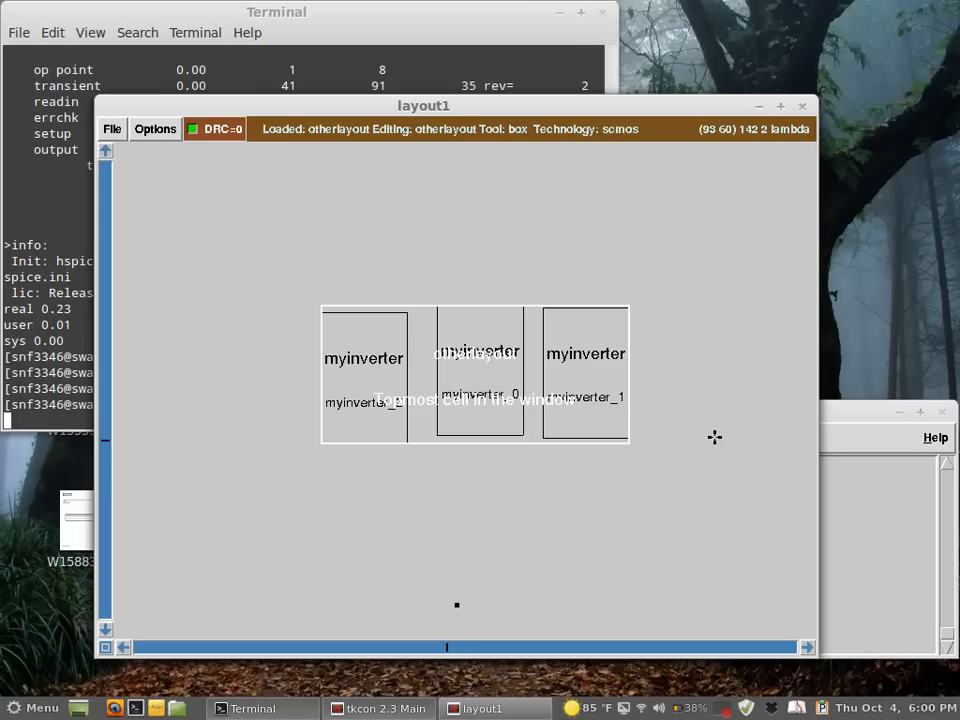
key(x)
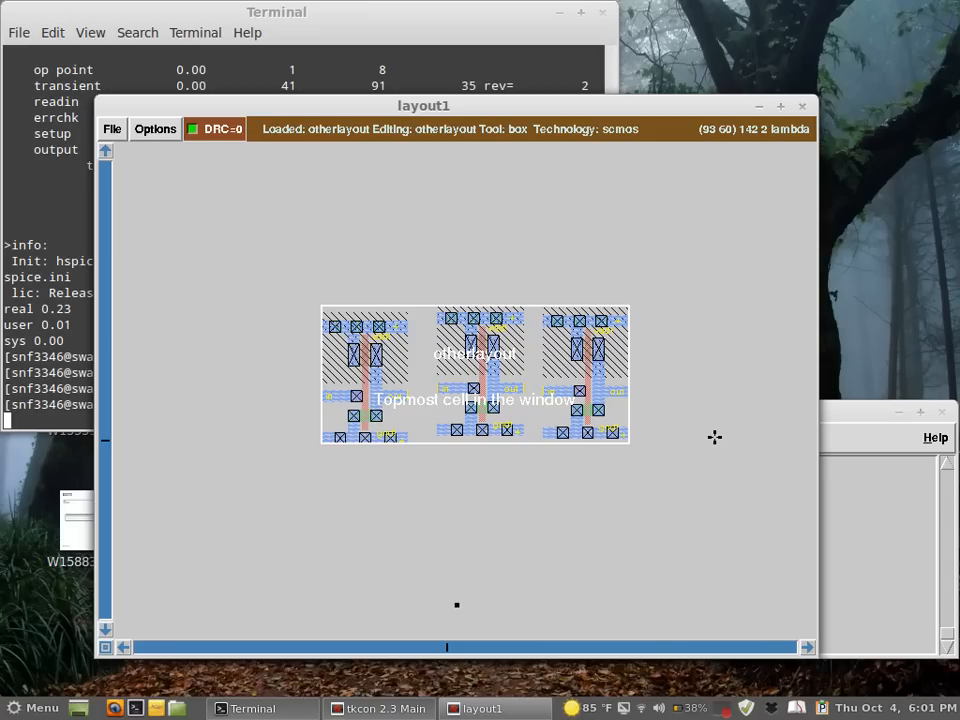
key(shift+x)
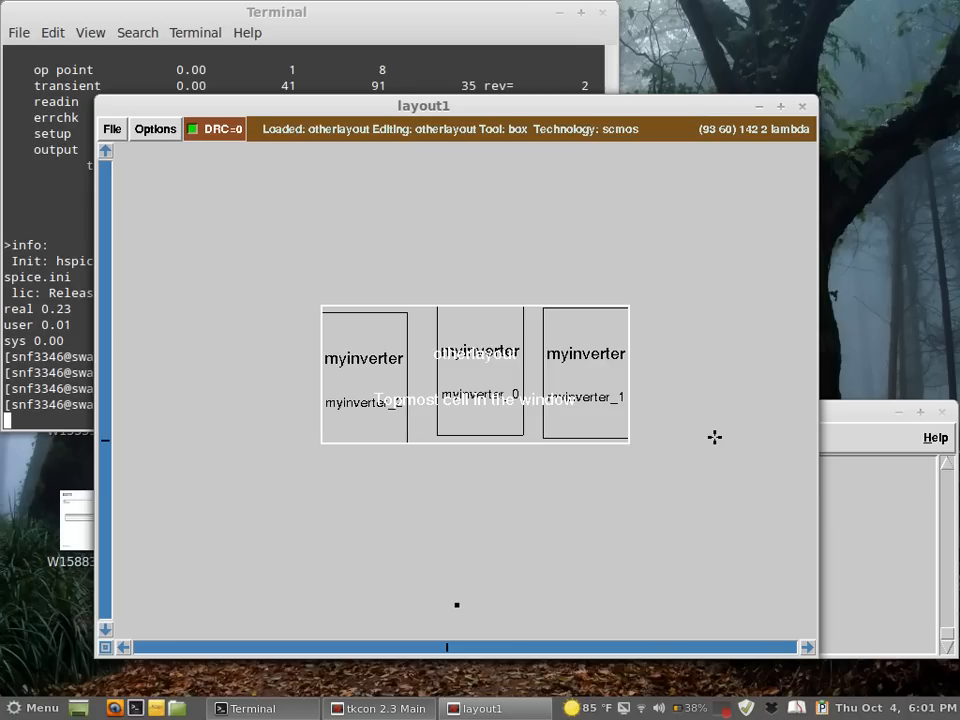
Select only the middle instance myinverter_0 and expand it to show its internal layout.
key(z)
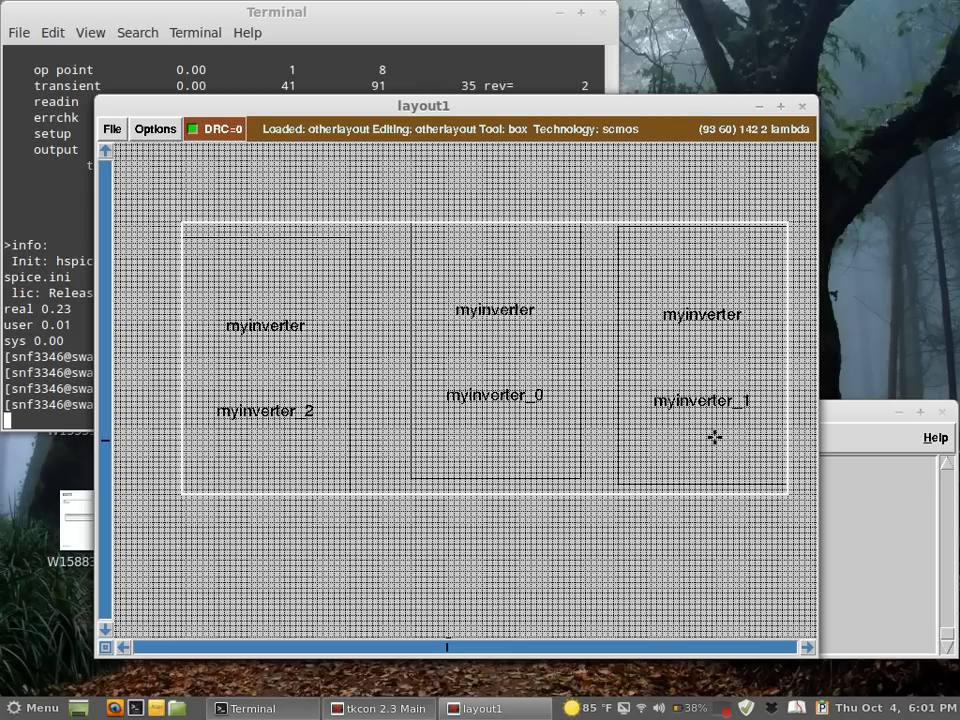
click(476, 452)
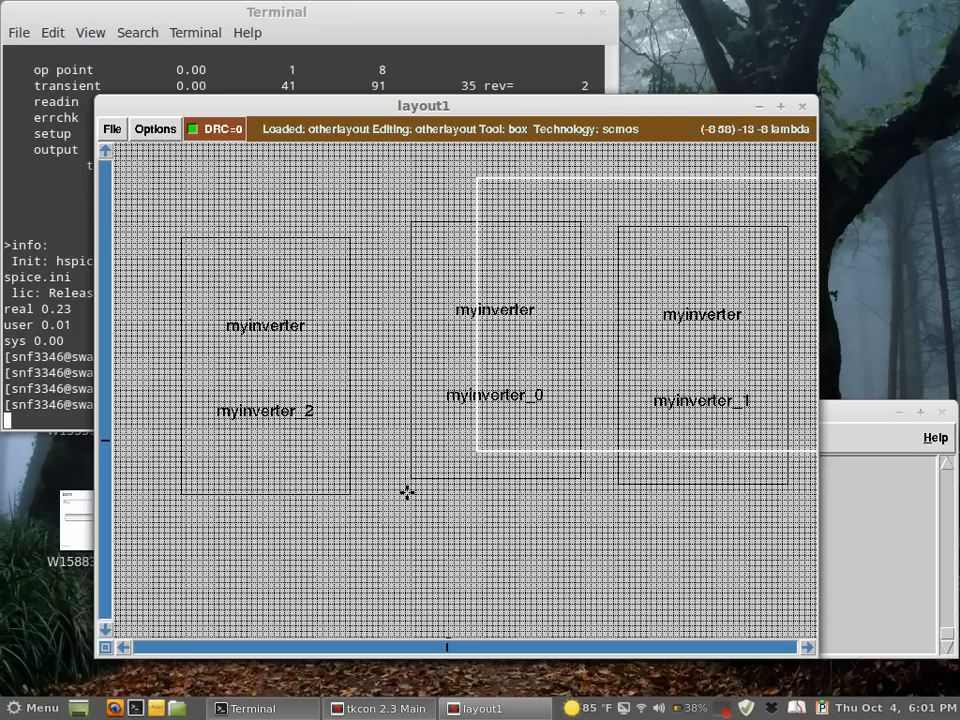
key(s)
key(x)
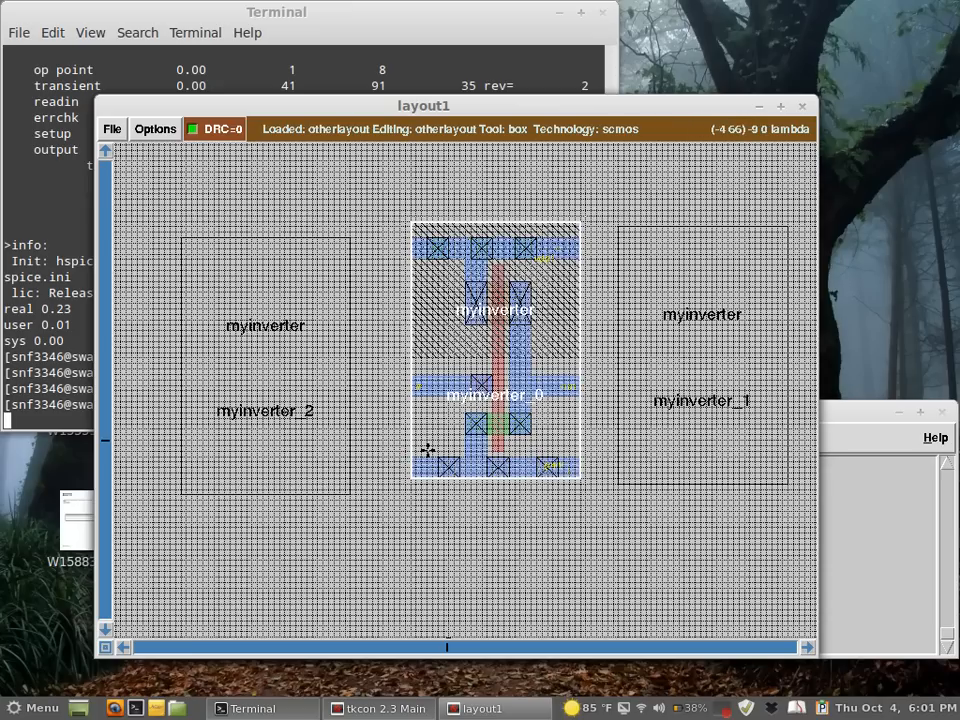
key(z)
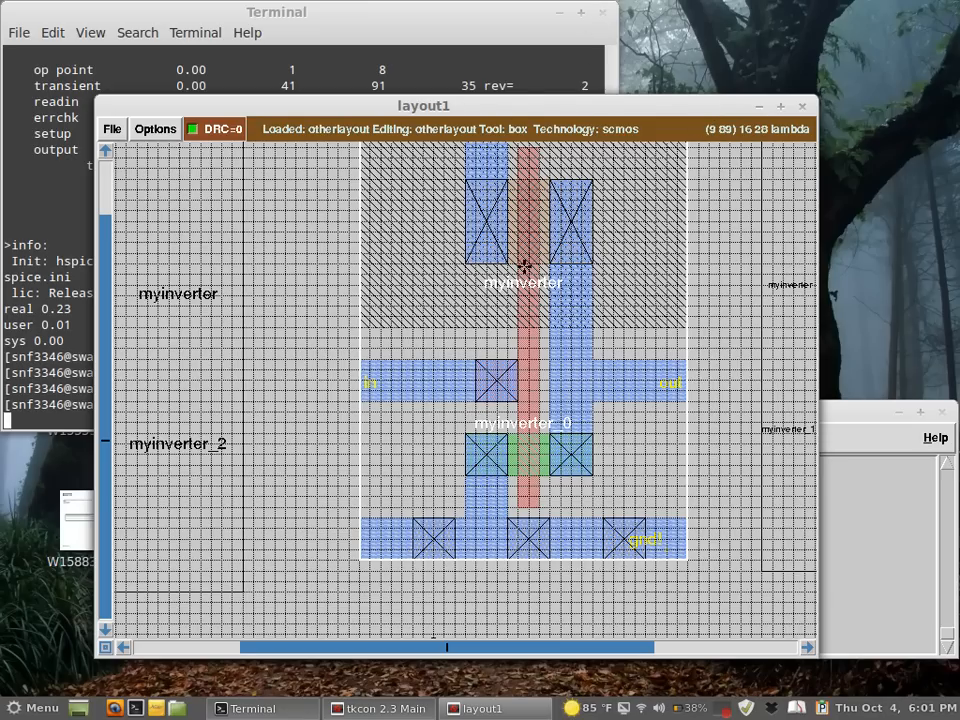
Draw trial boxes over and beside the middle instance myinverter_0, and delete that instance from otherlayout.
click(403, 419)
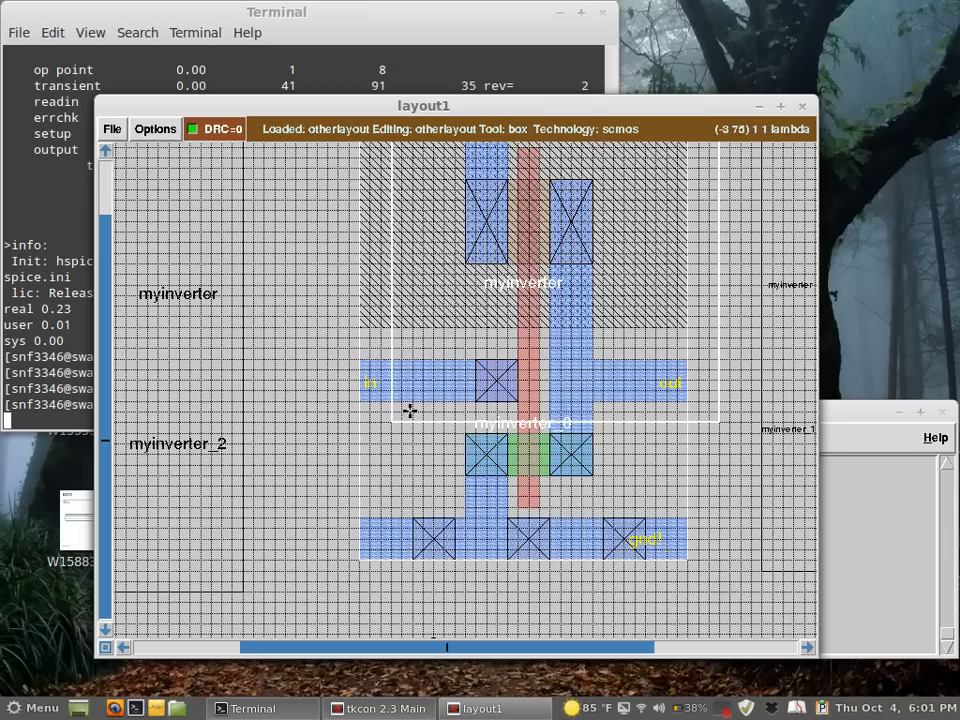
right_click(439, 348)
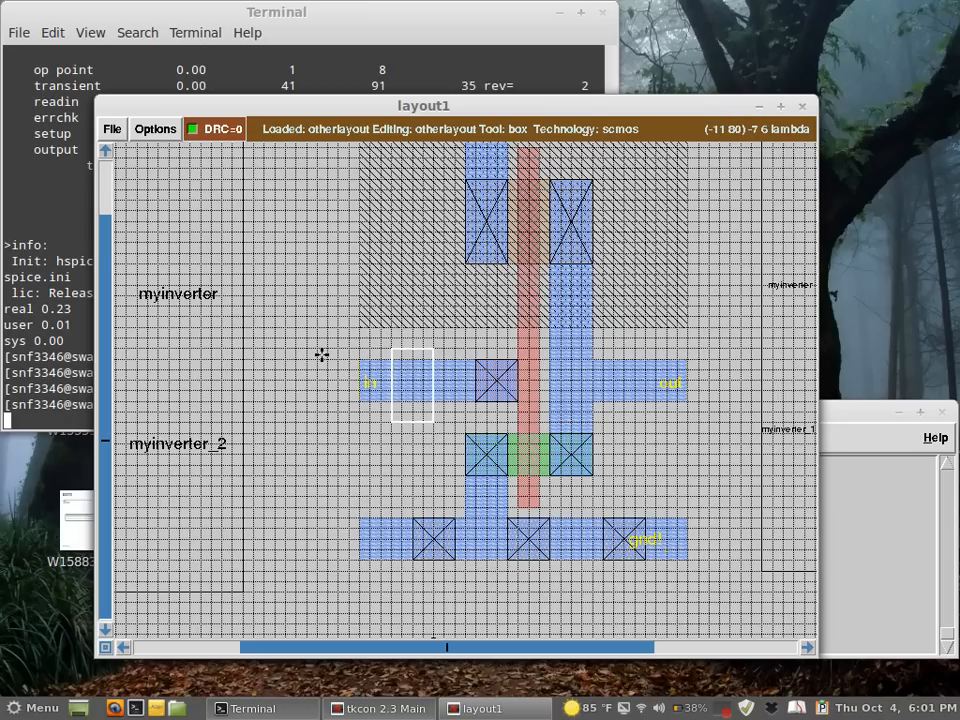
click(287, 379)
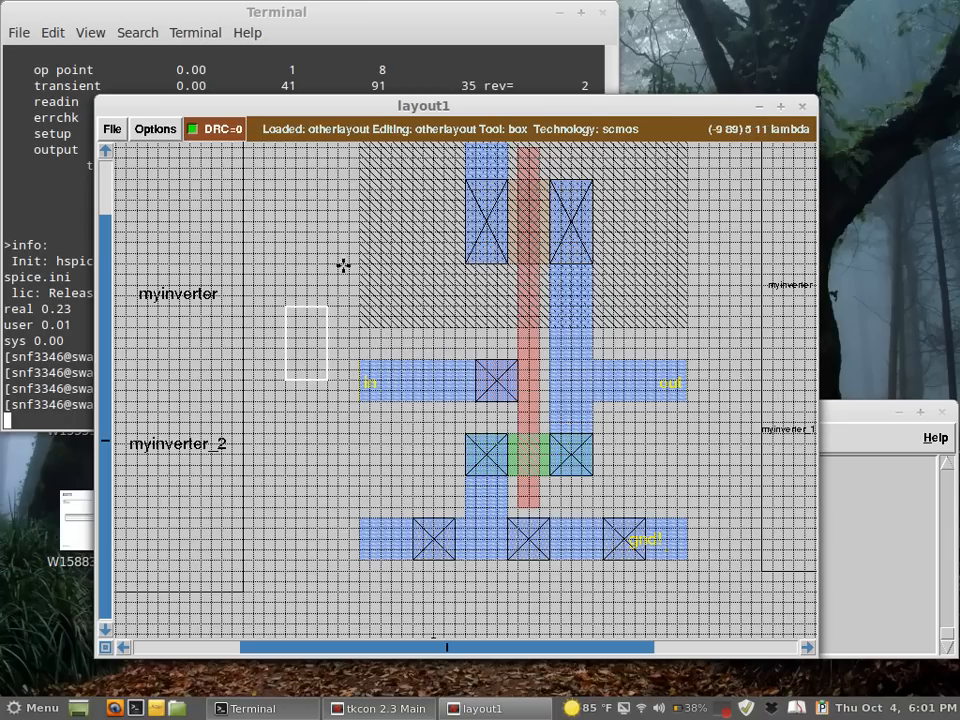
right_click(327, 275)
key(i)
key(d)
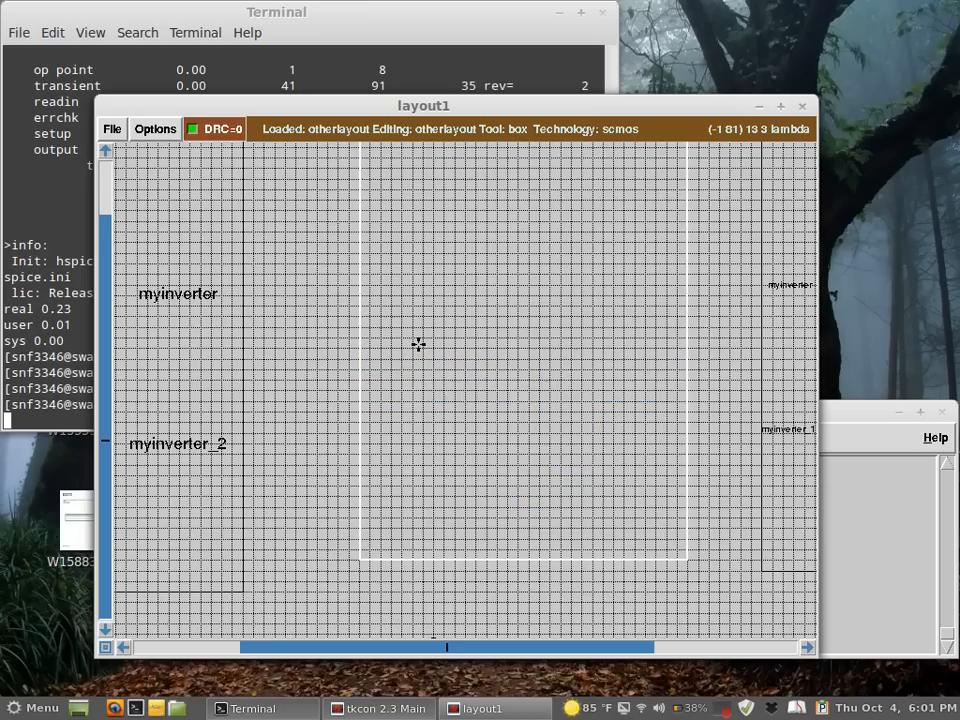
click(307, 410)
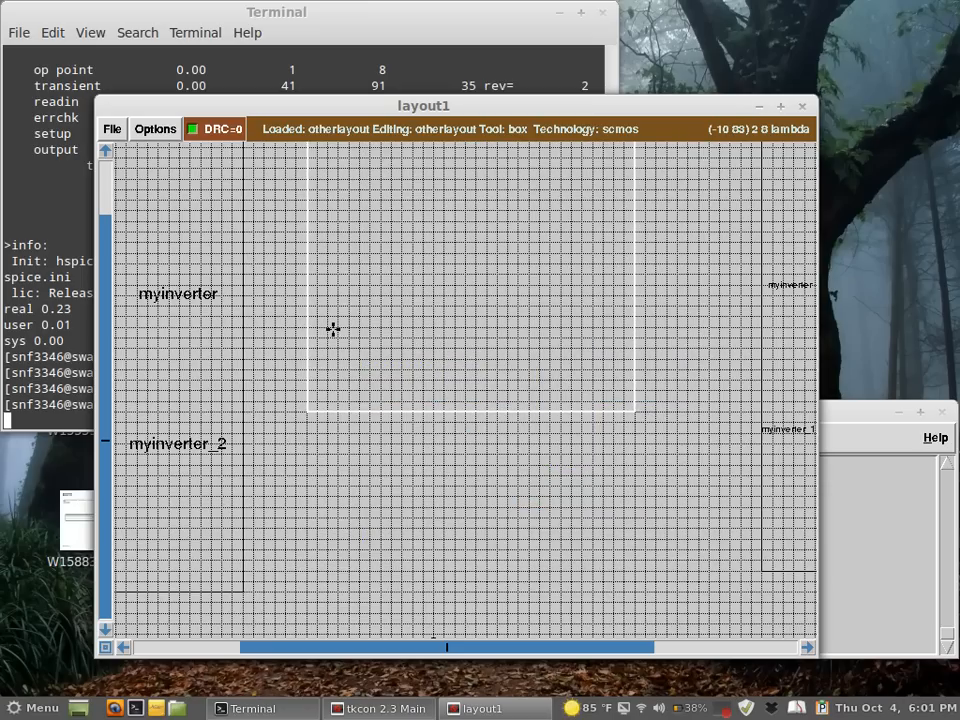
right_click(330, 328)
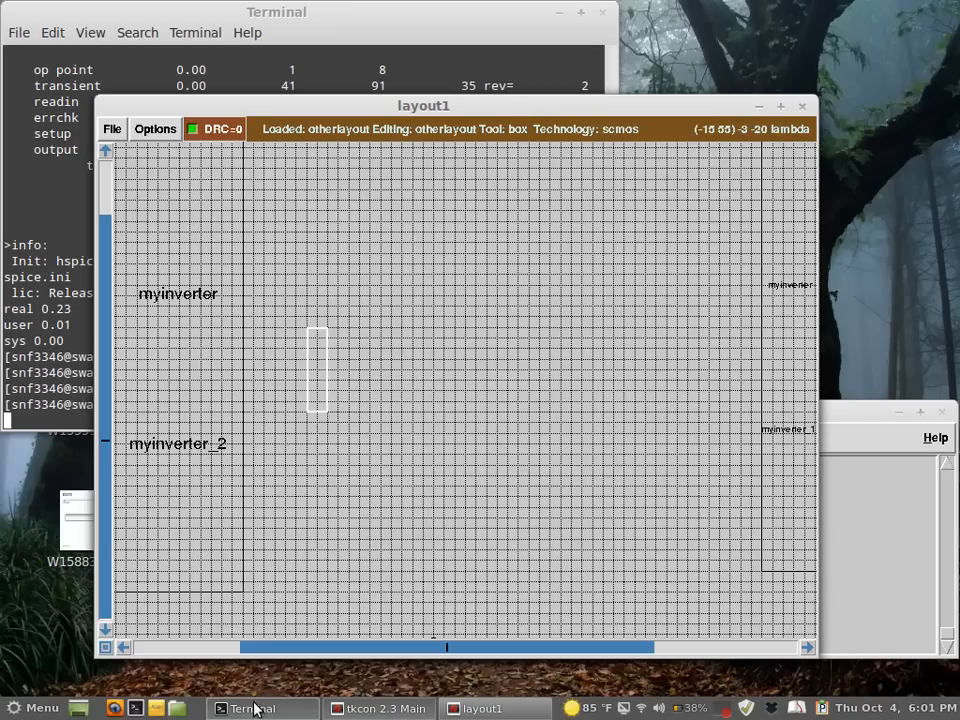
click(484, 708)
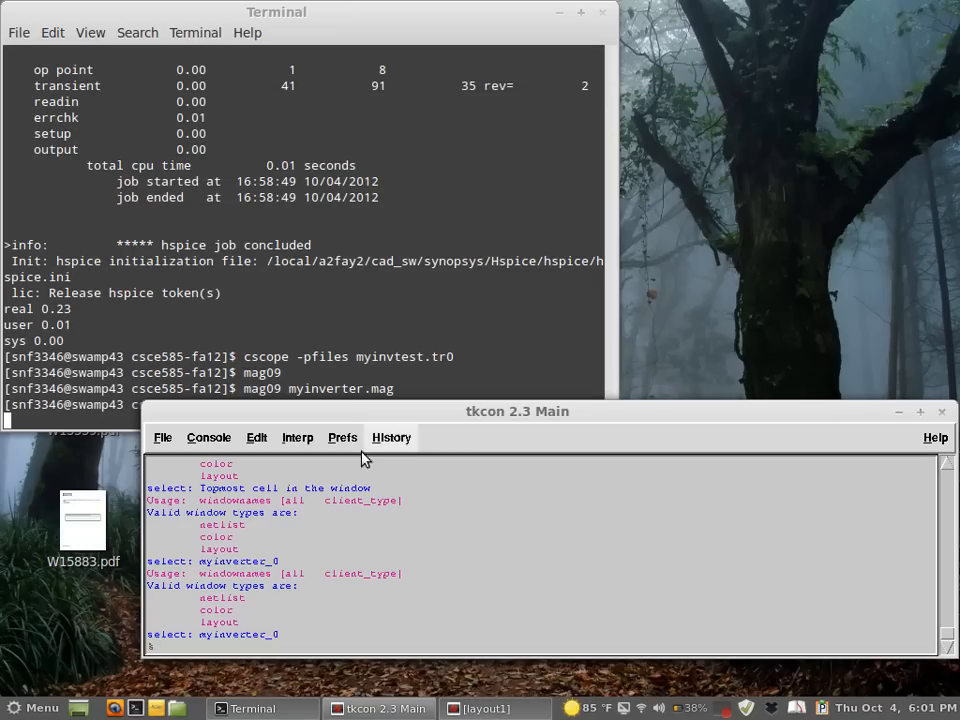
click(397, 710)
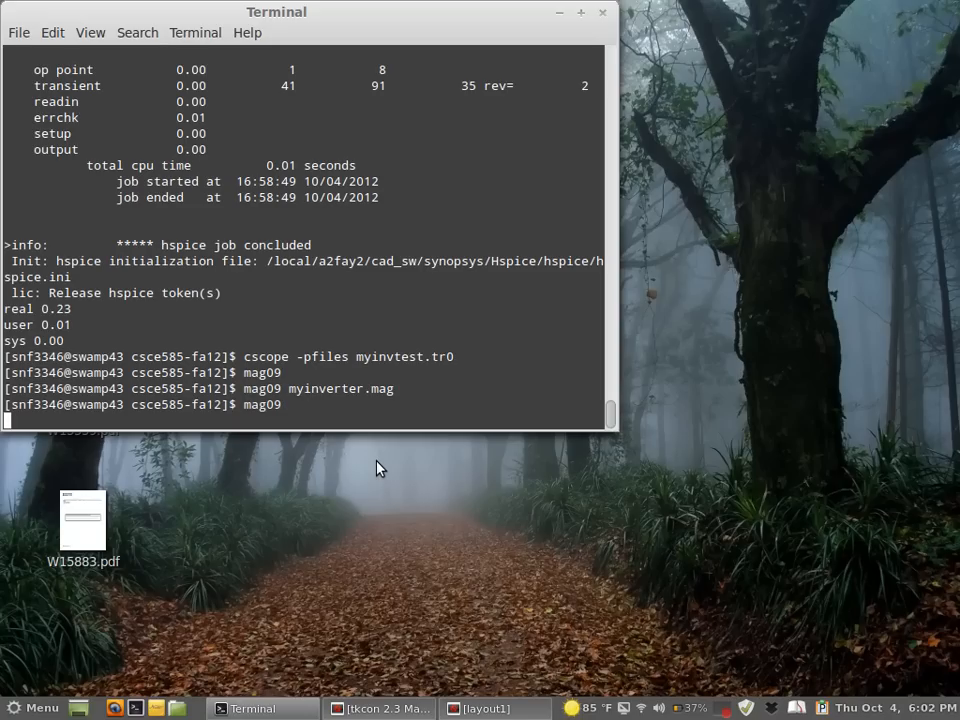
click(380, 708)
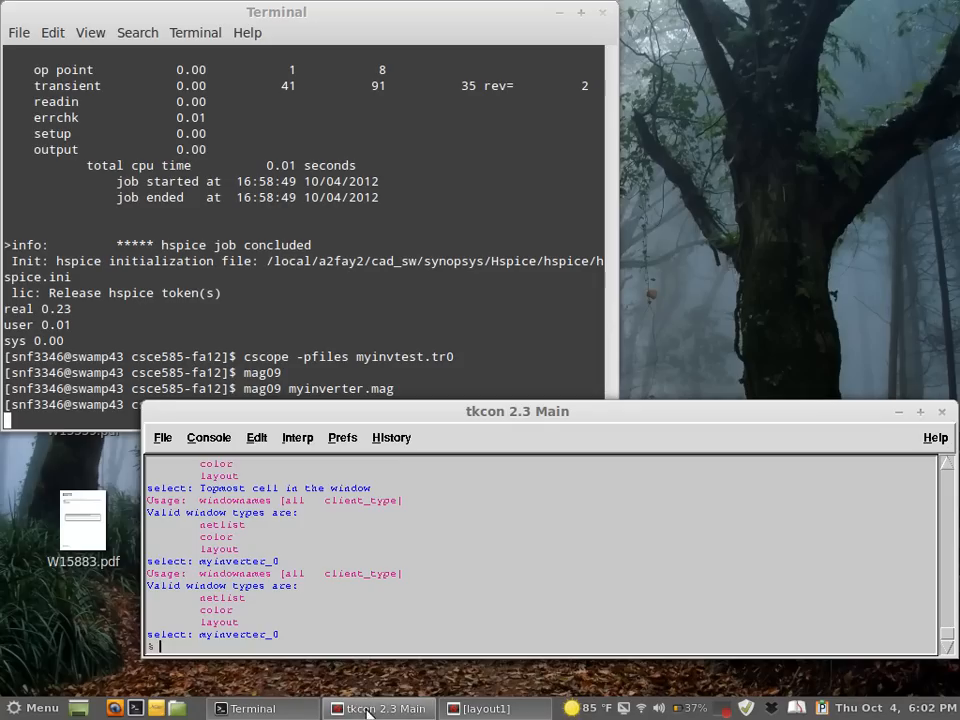
click(480, 708)
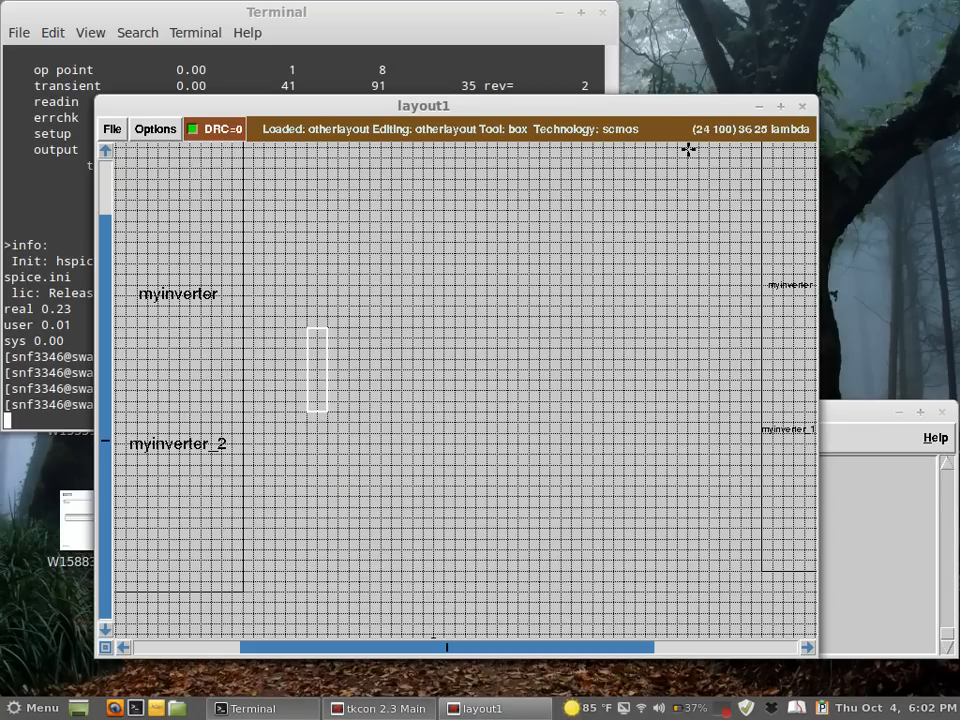
Close the otherlayout layout window and quit Magic from its console.
click(803, 105)
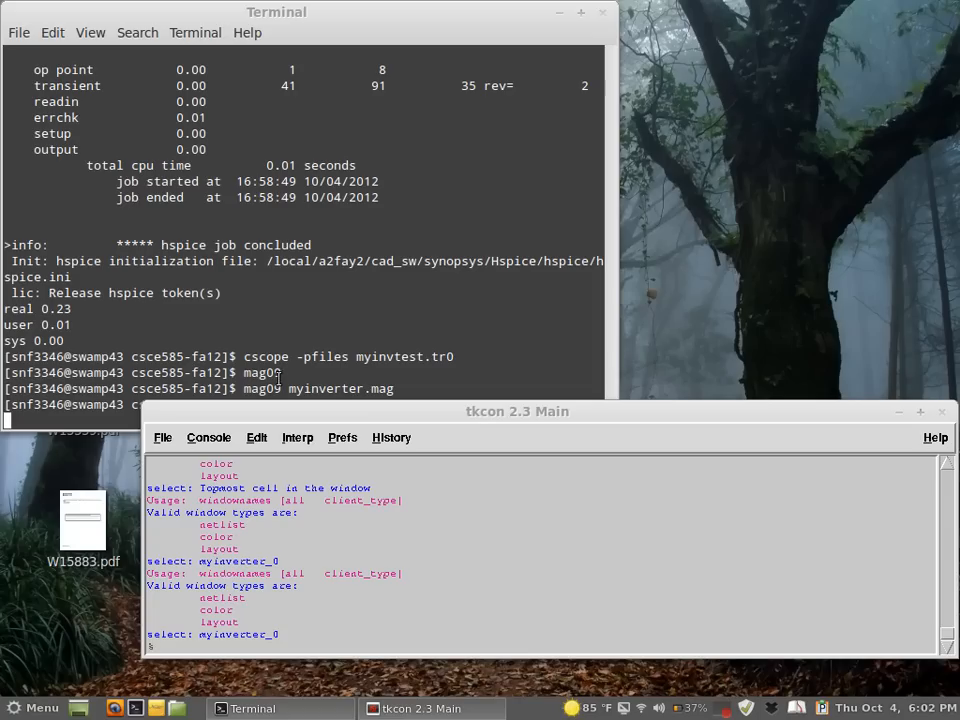
click(163, 438)
click(172, 536)
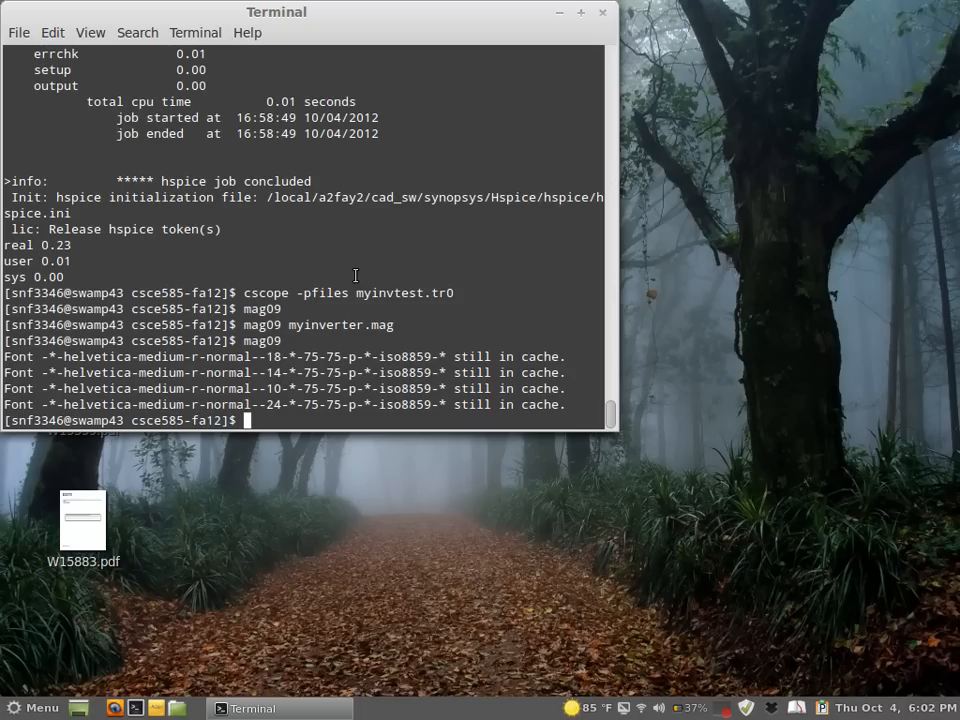
Leave the csce585-fa12 shell, the remote session and the local terminal with successive exit commands.
text(exit)
key(Return)
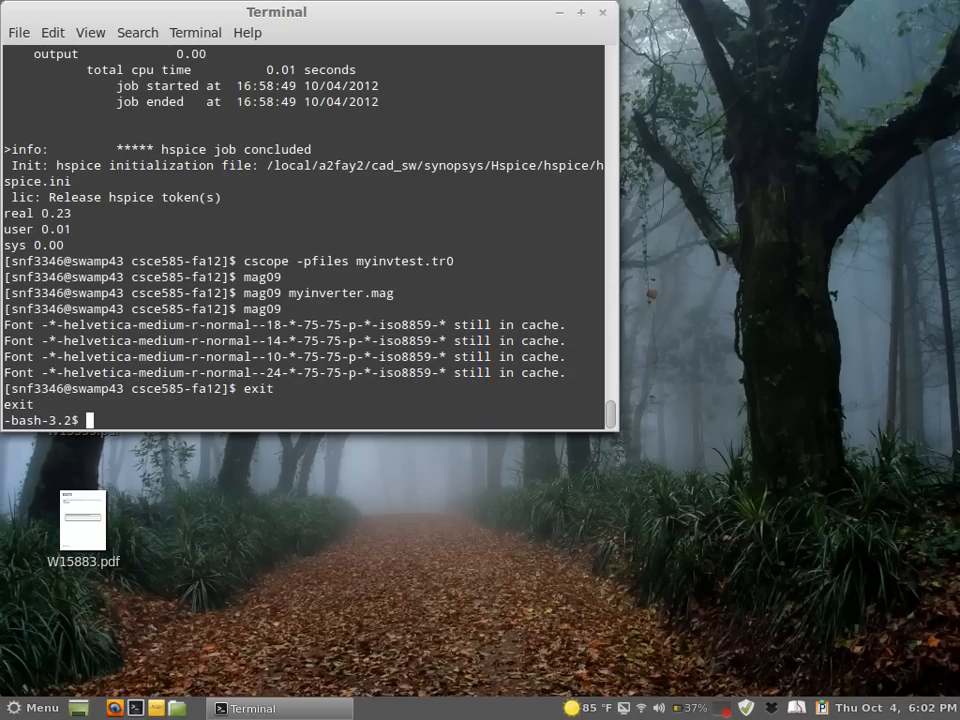
text(exit)
key(Return)
text(exit)
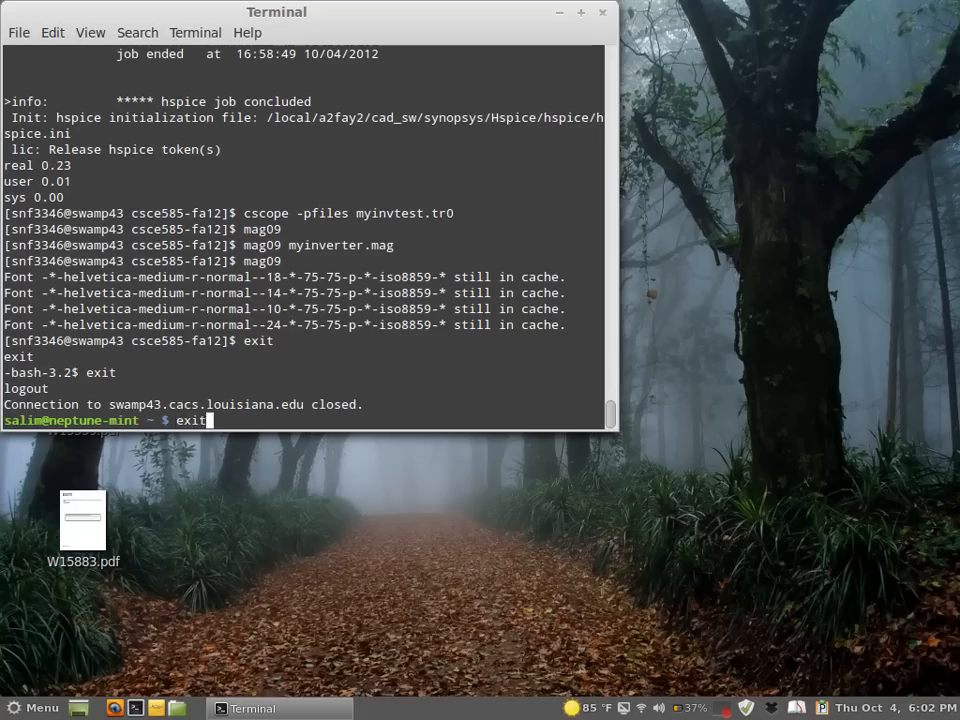
key(Return)
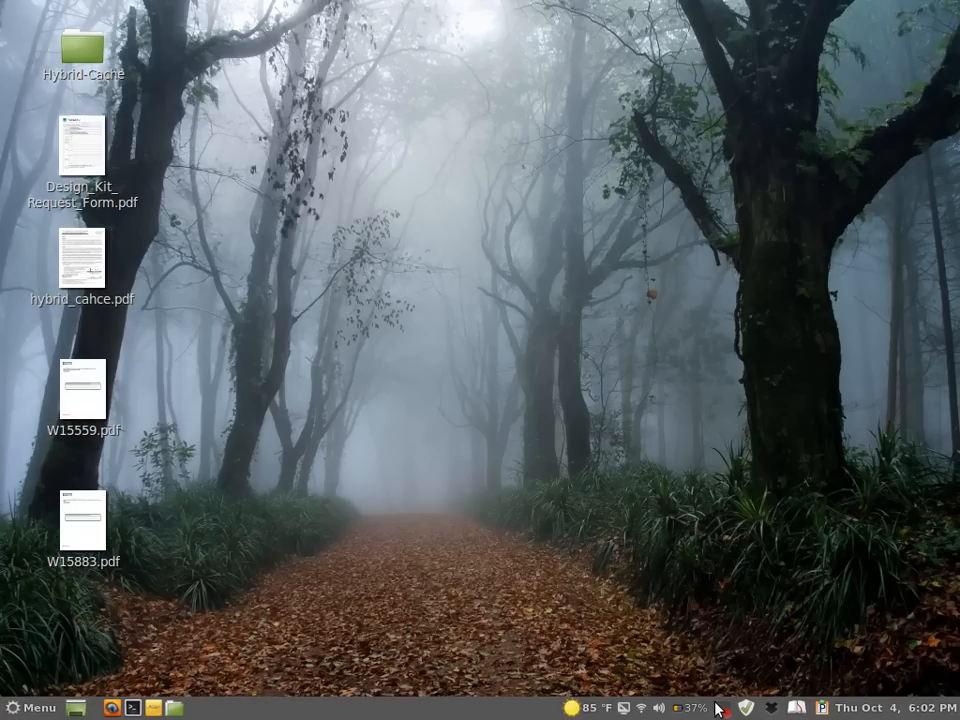
click(724, 711)
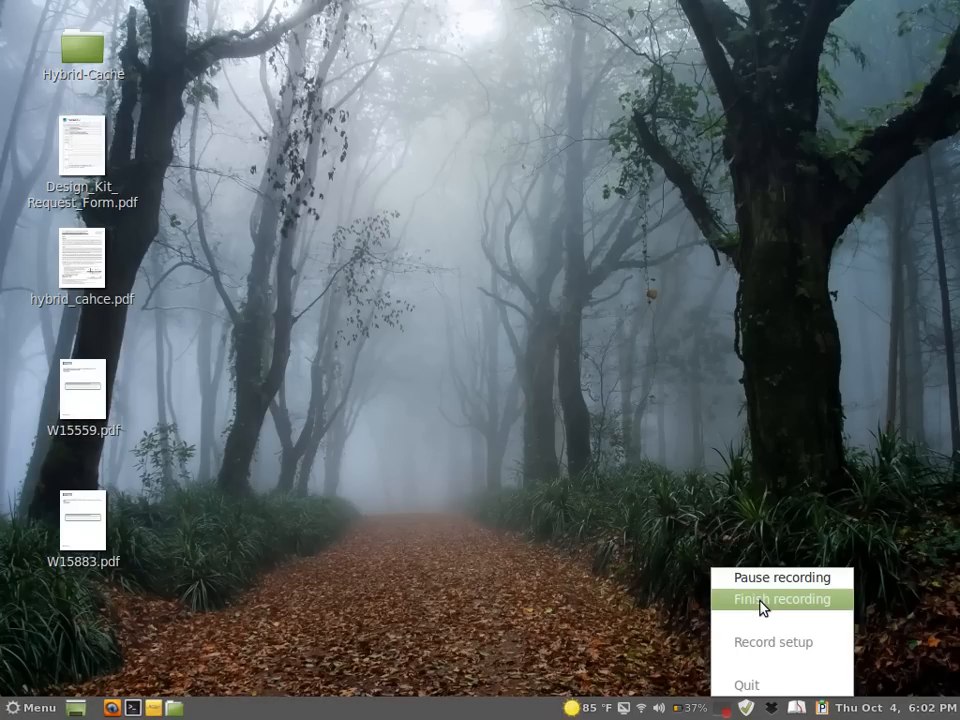